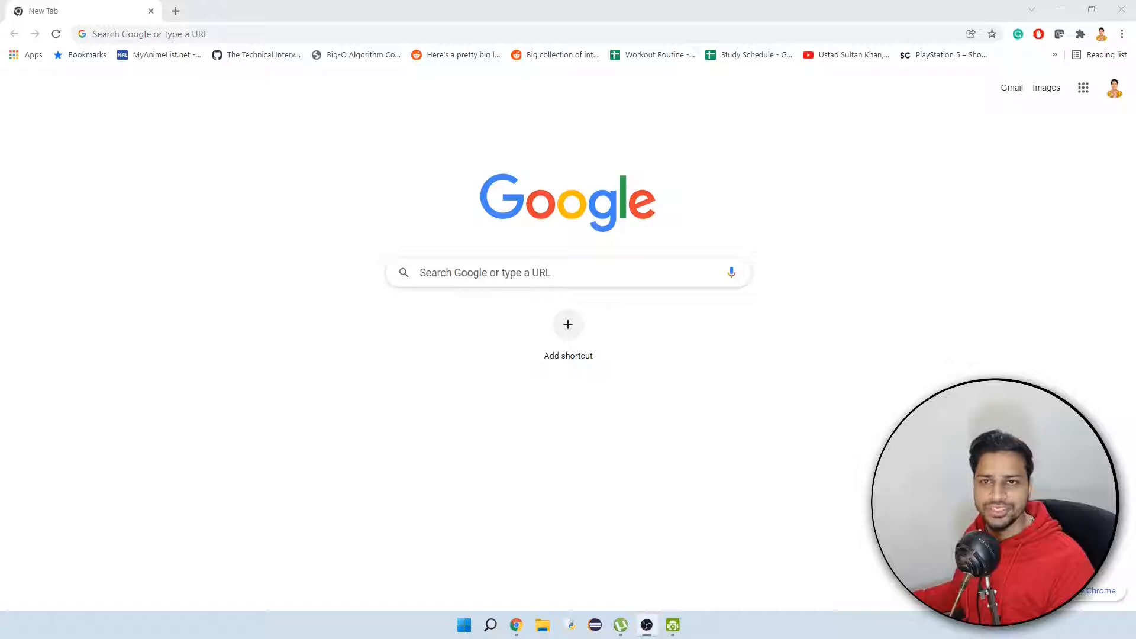
Search Google for udemy and open the Udemy website.
click(418, 34)
text(udemy)
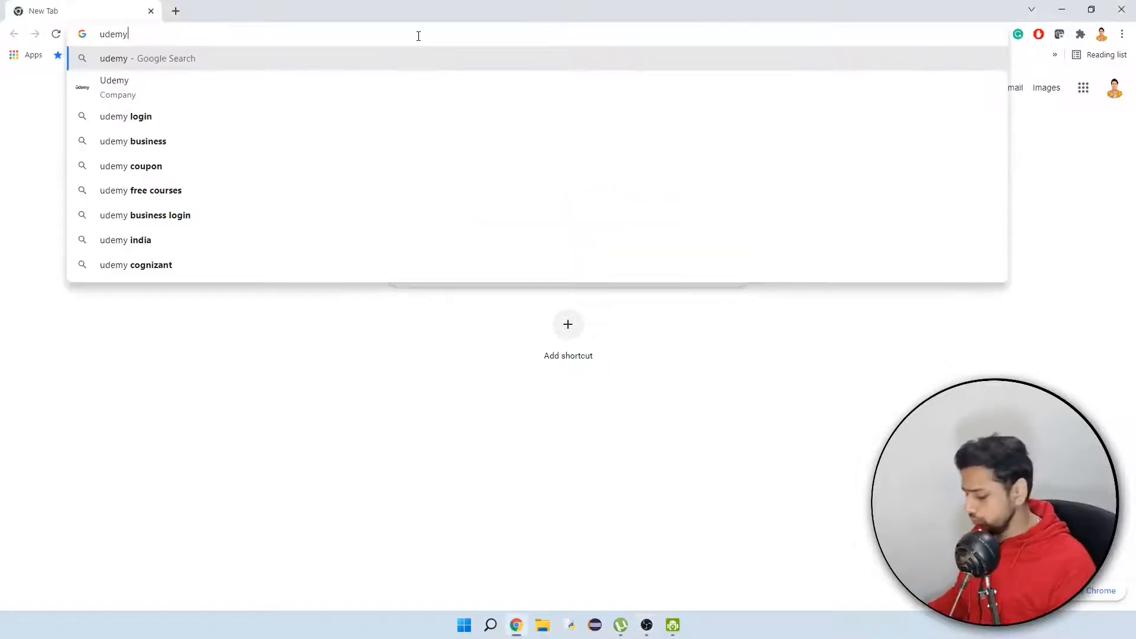
key(Return)
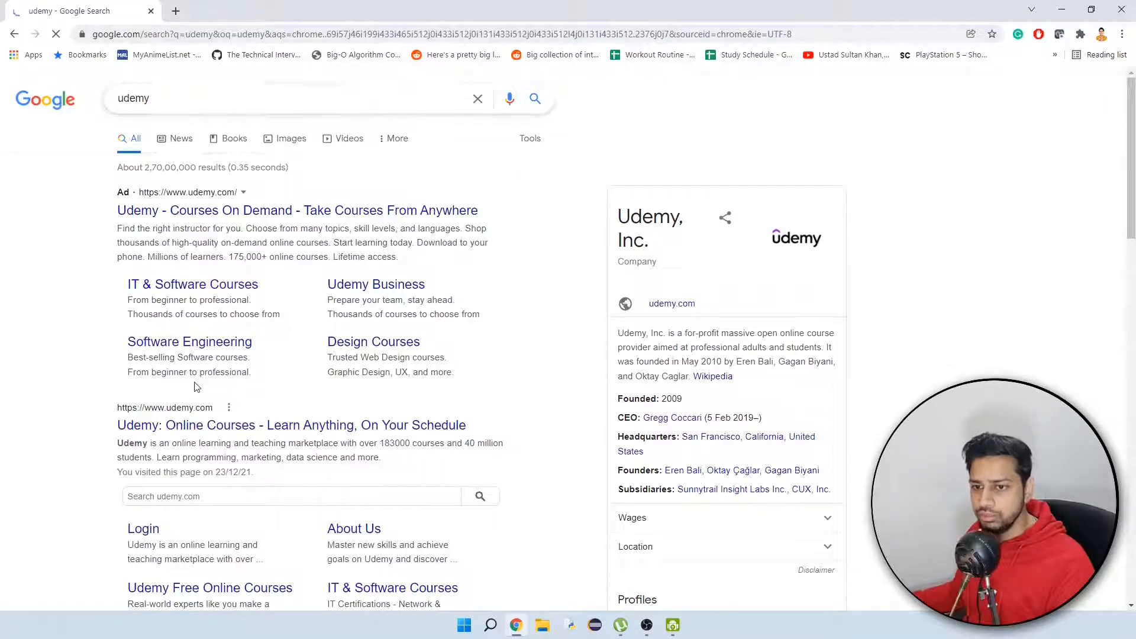
scroll(197, 387, down, 2)
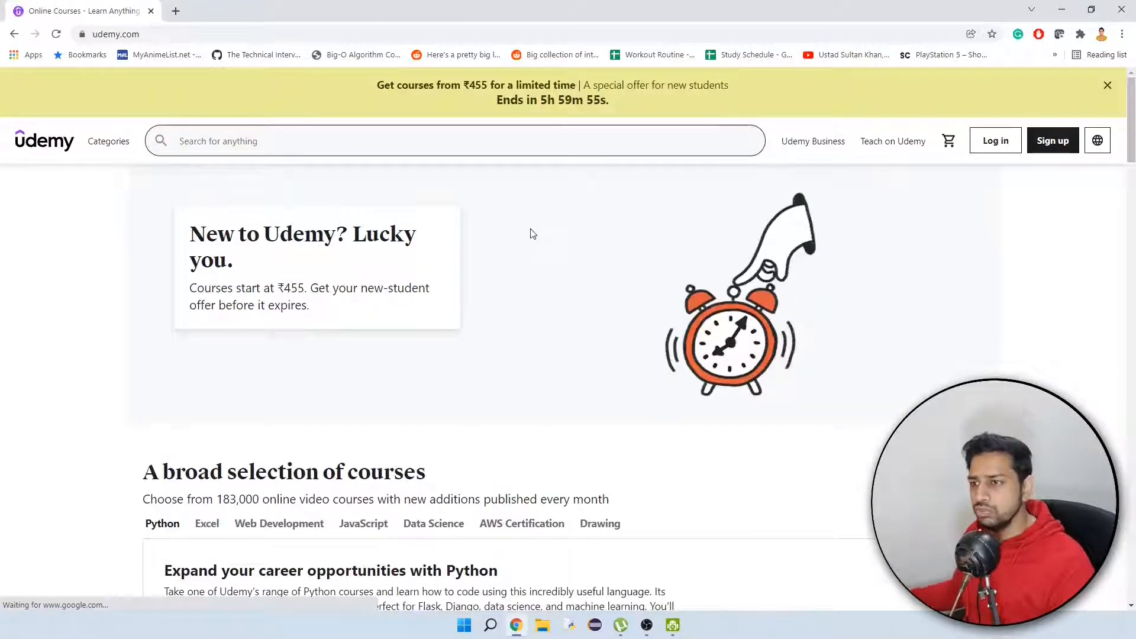
Dismiss the new-student offer banner and log in to the existing Udemy account.
click(1107, 86)
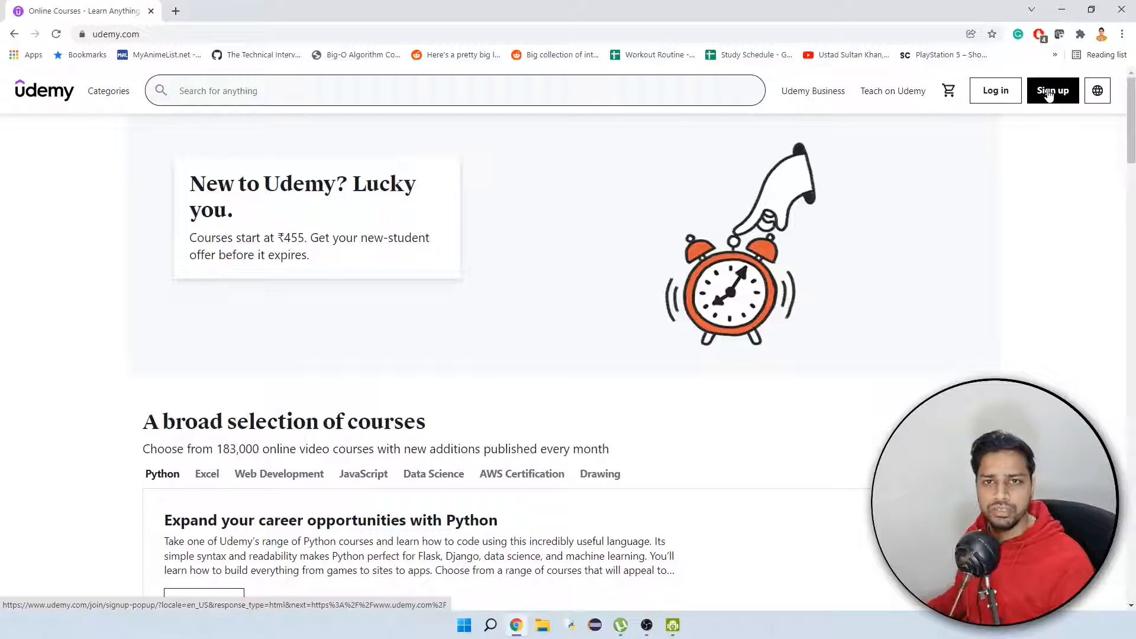
click(999, 93)
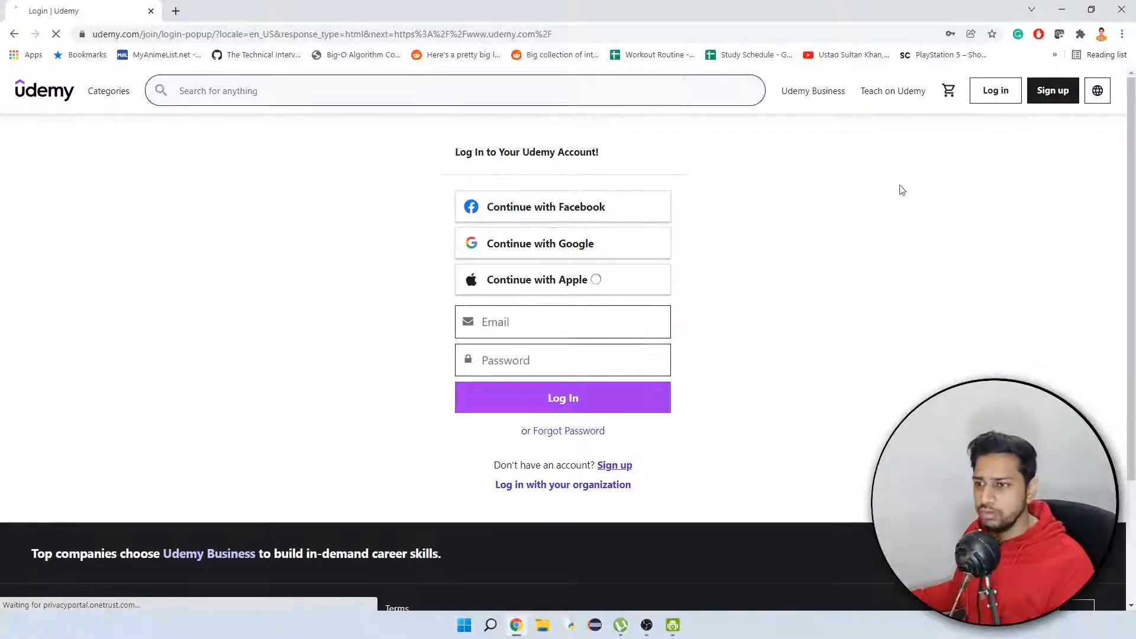
click(563, 398)
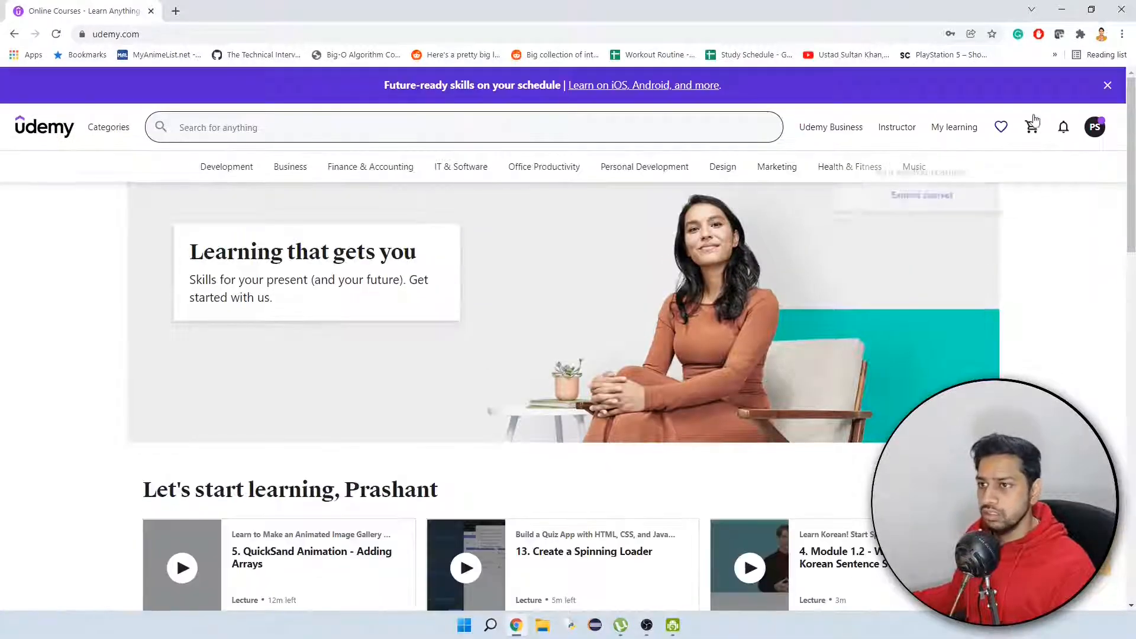
Dismiss the announcement banner on the home page and open the Instructor dashboard.
click(1102, 89)
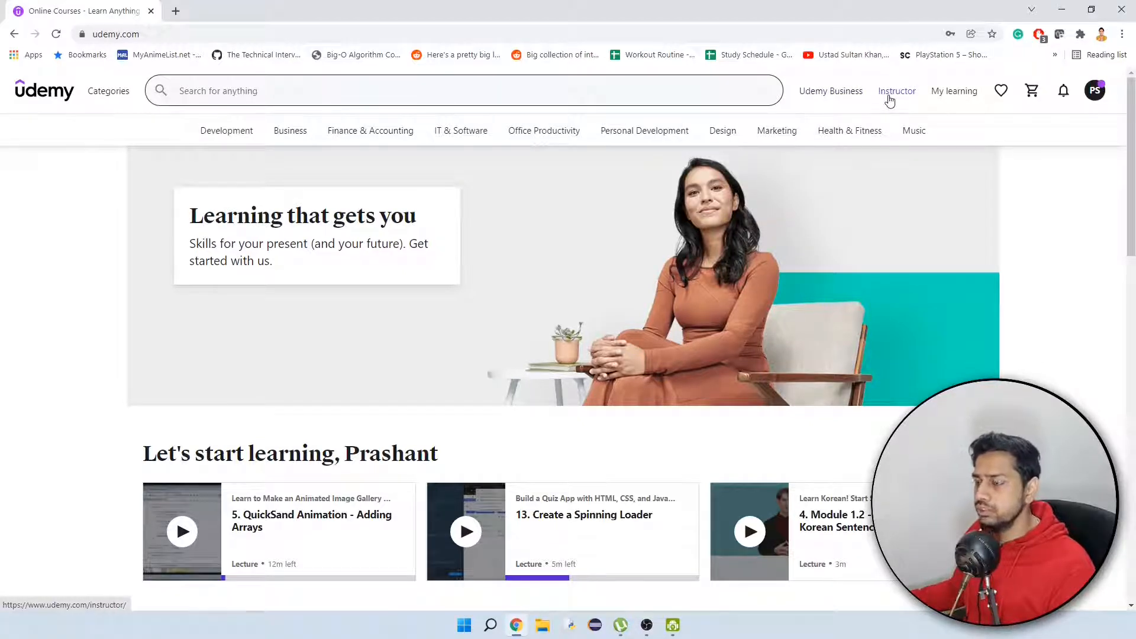
mouse_move(829, 98)
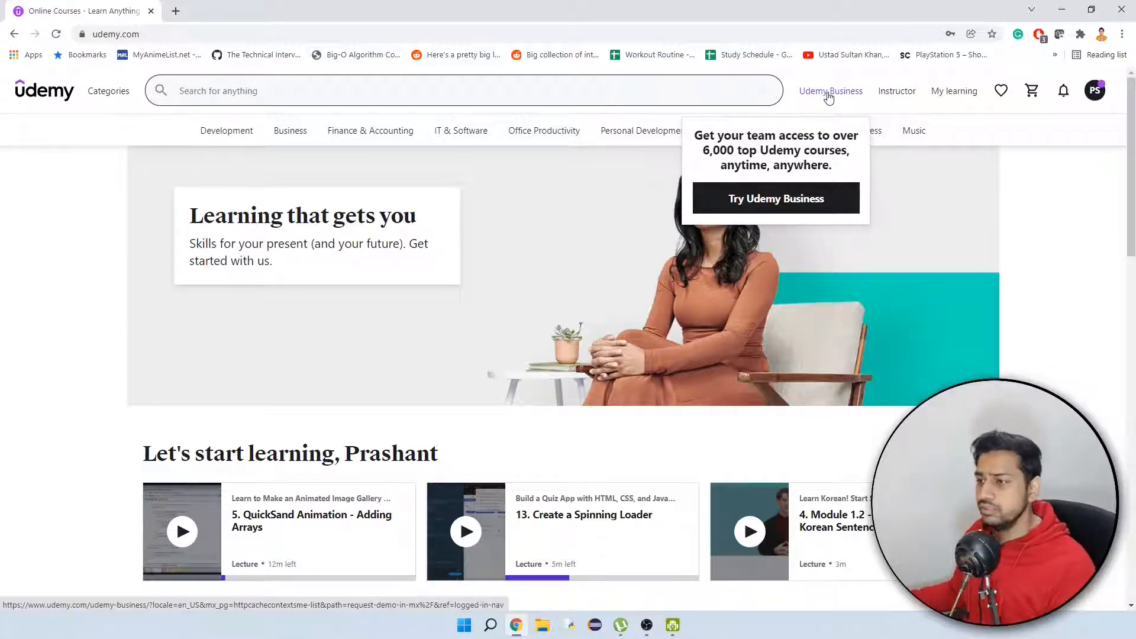
click(895, 93)
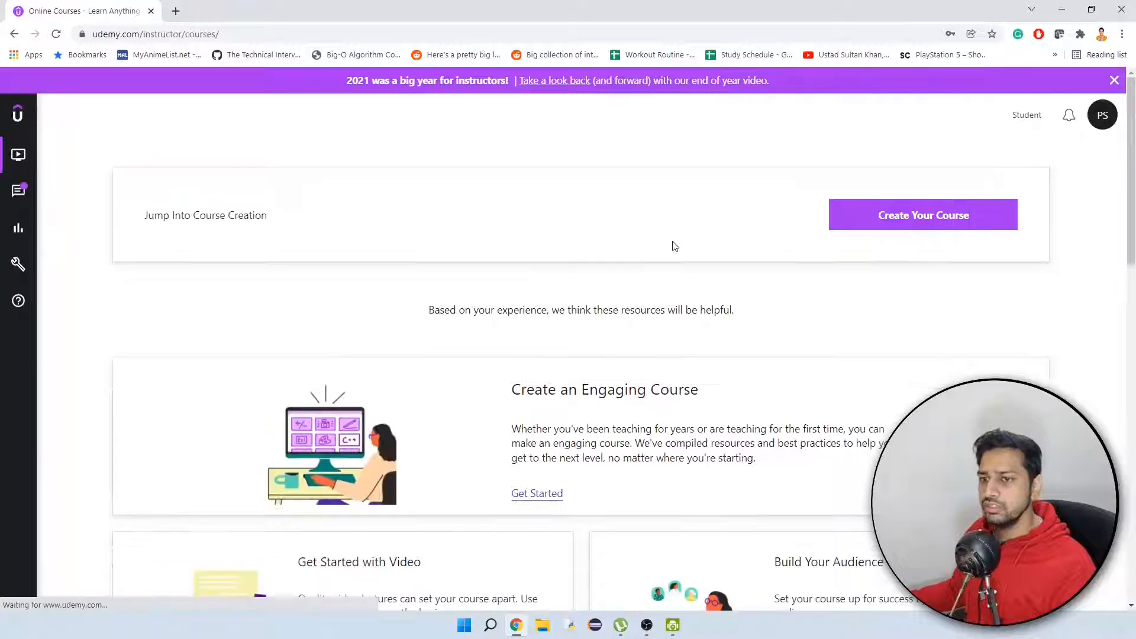
Open Marketplace Insights from the instructor tools.
mouse_move(21, 224)
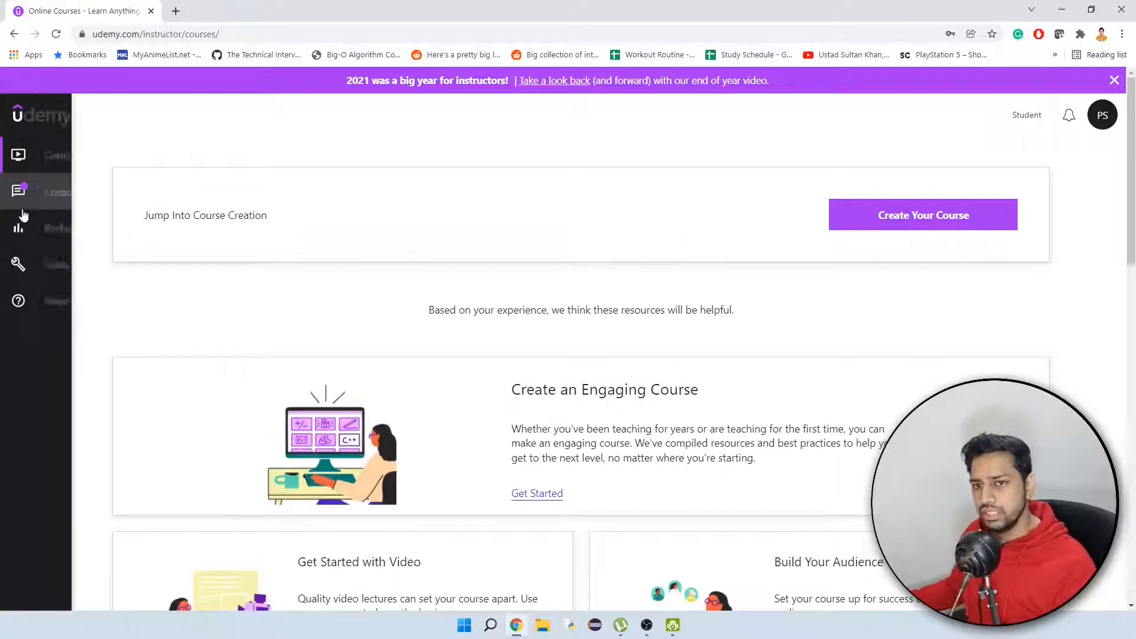
click(70, 269)
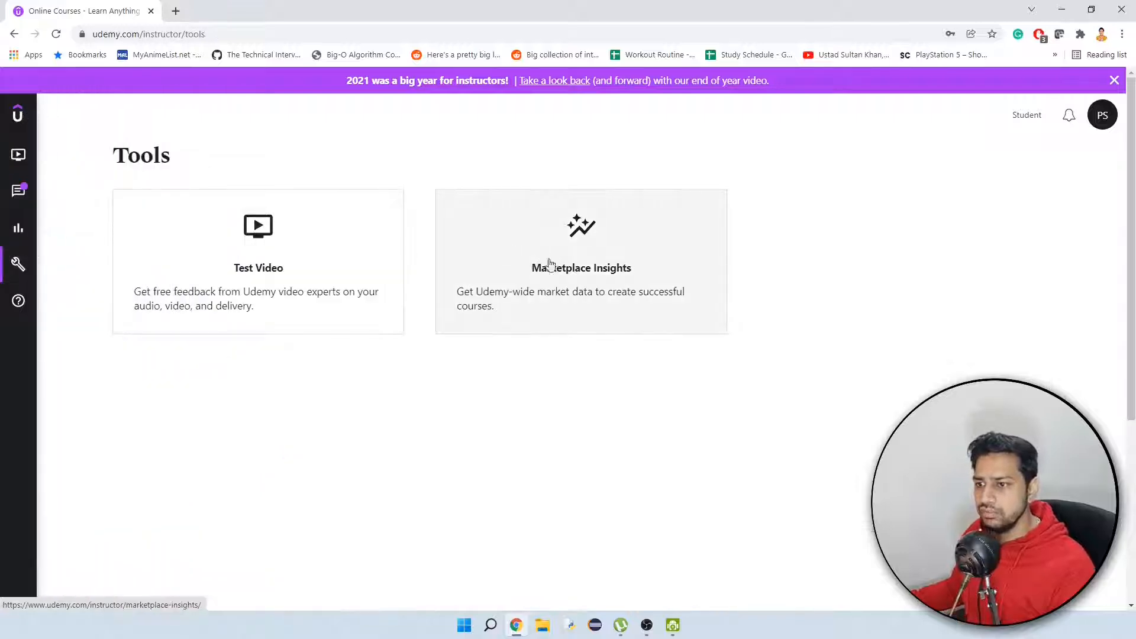
click(597, 276)
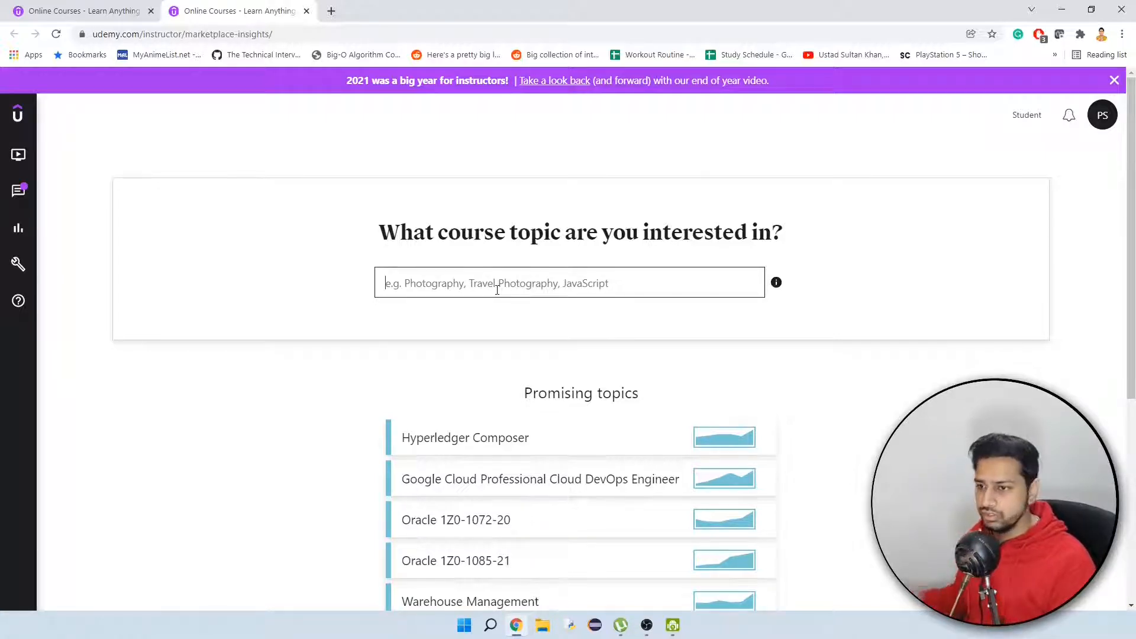
text(sql)
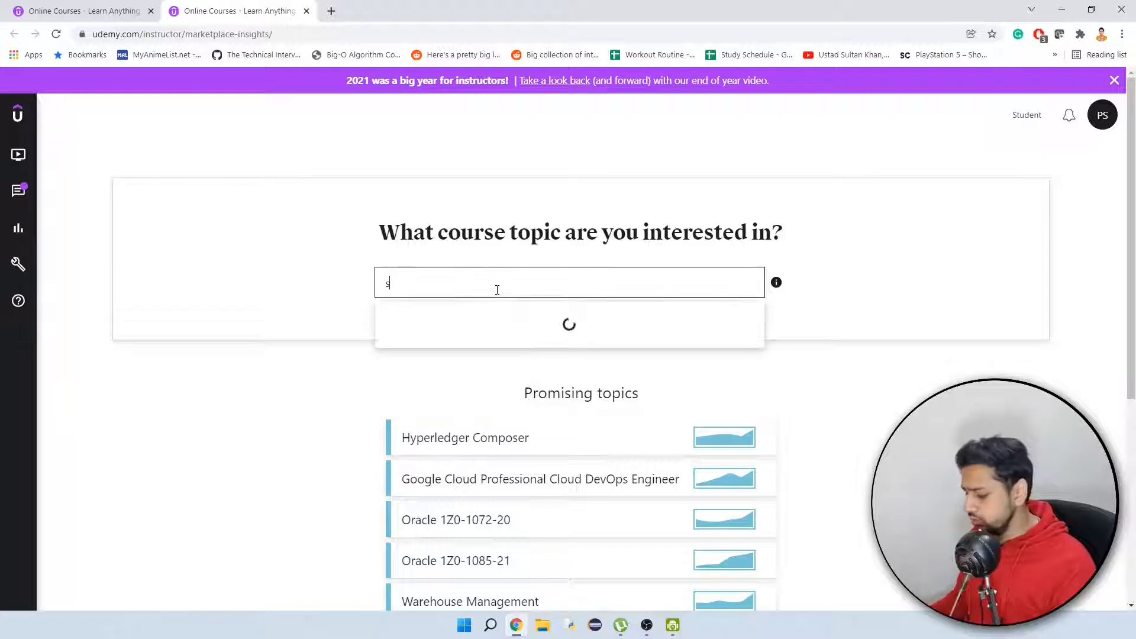
key(BackSpace)
key(BackSpace)
key(BackSpace)
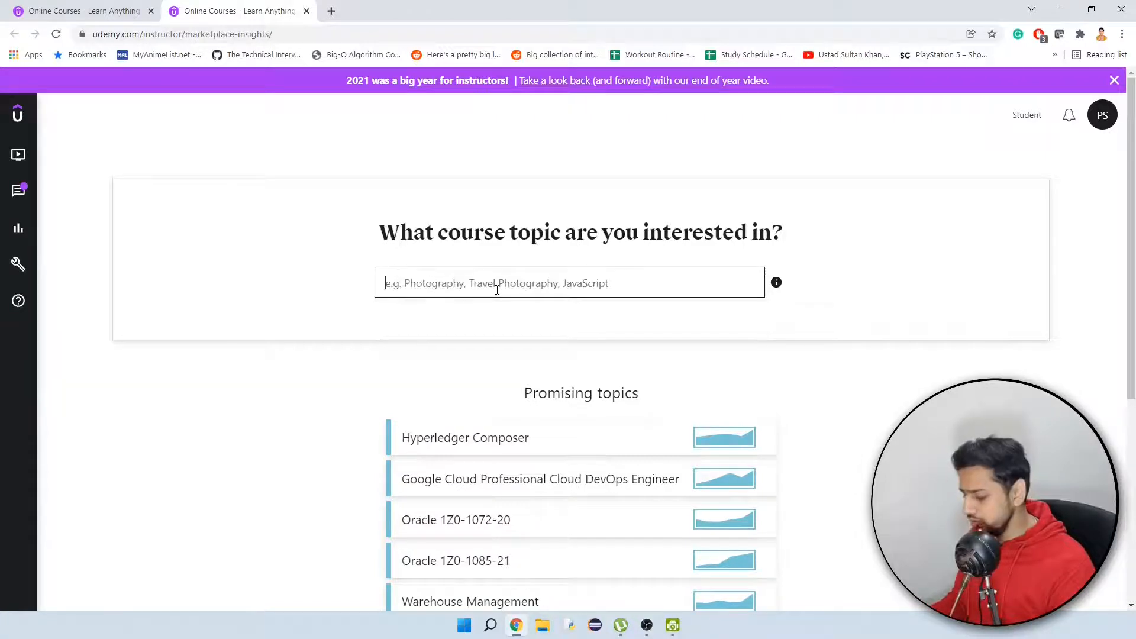
Look up the course topic Python in Marketplace Insights.
text(python)
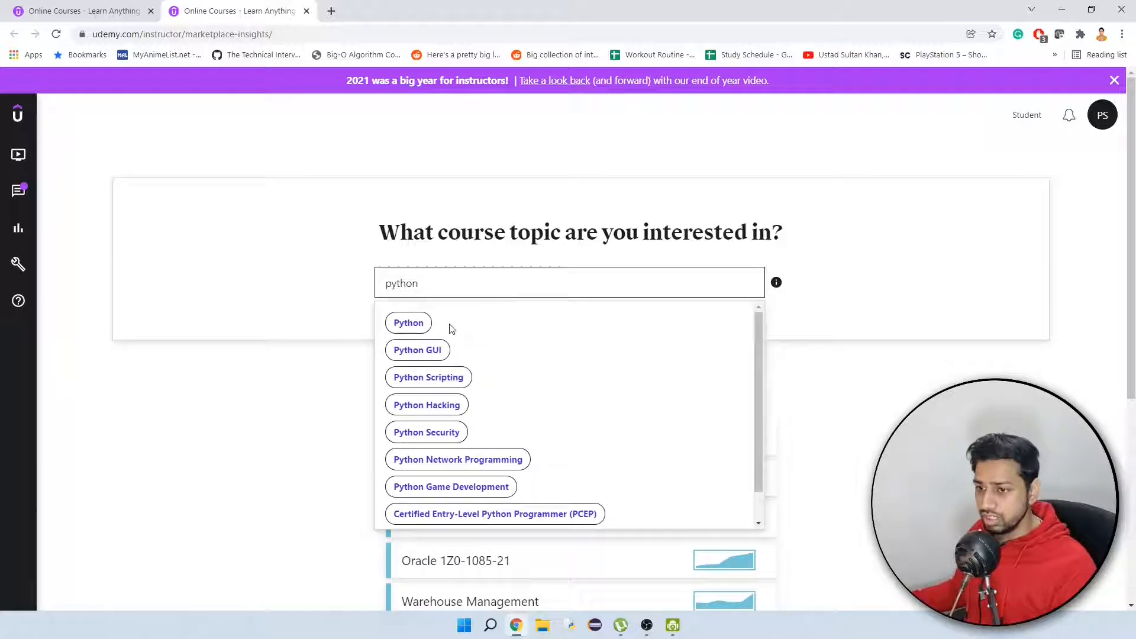
click(407, 325)
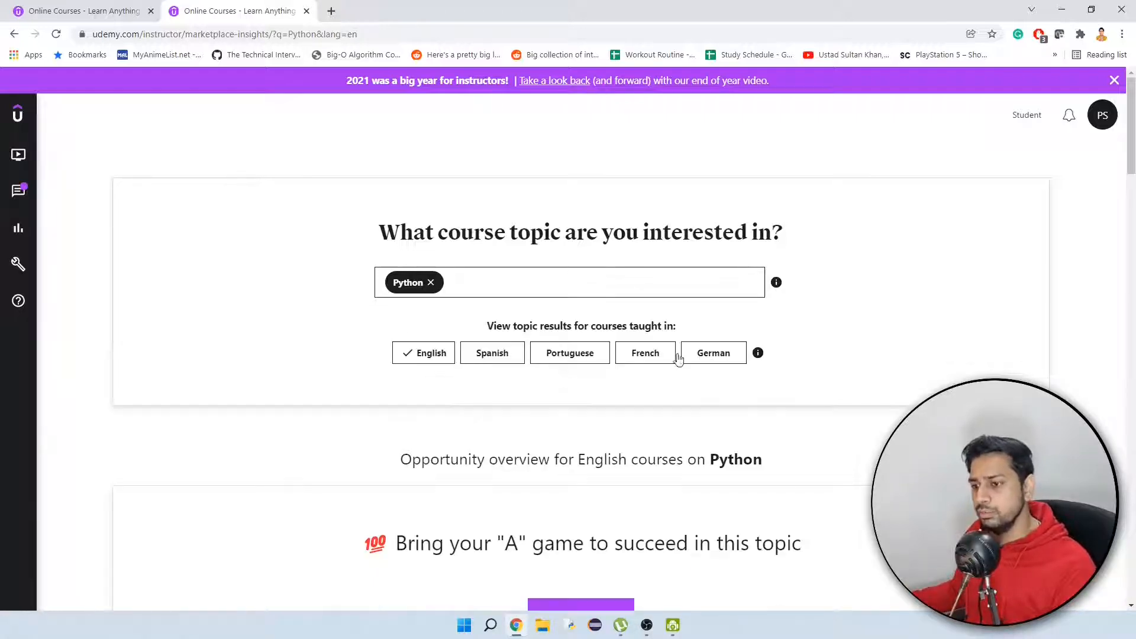
Examine the opportunity overview for English Python courses, including student demand, number of courses, and median and top monthly revenue.
scroll(793, 362, down, 3)
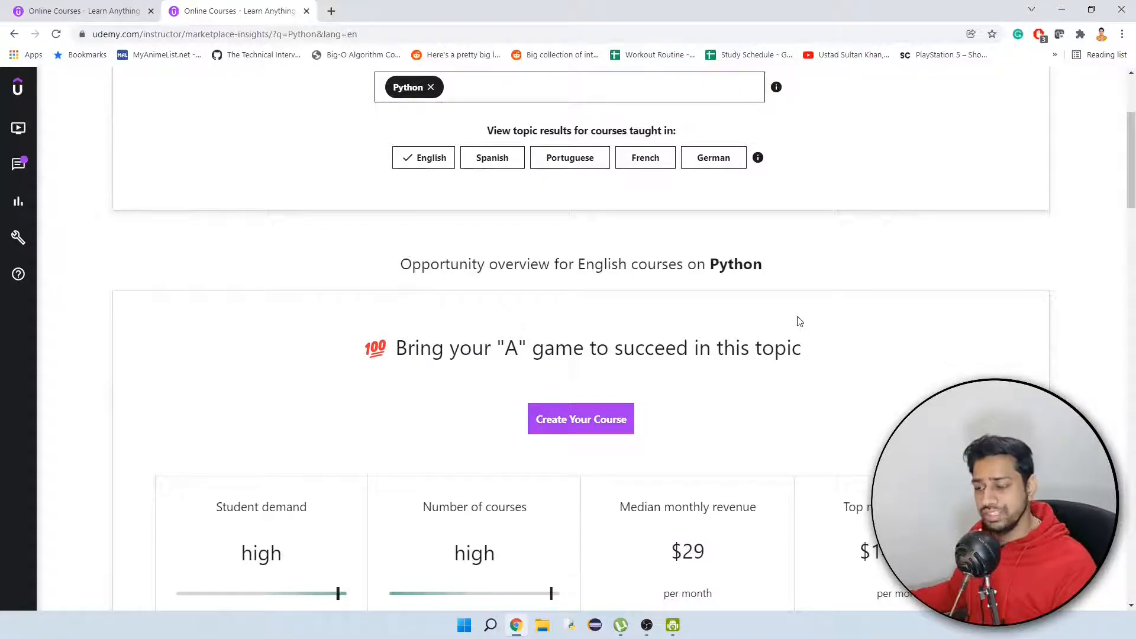
scroll(800, 321, down, 2)
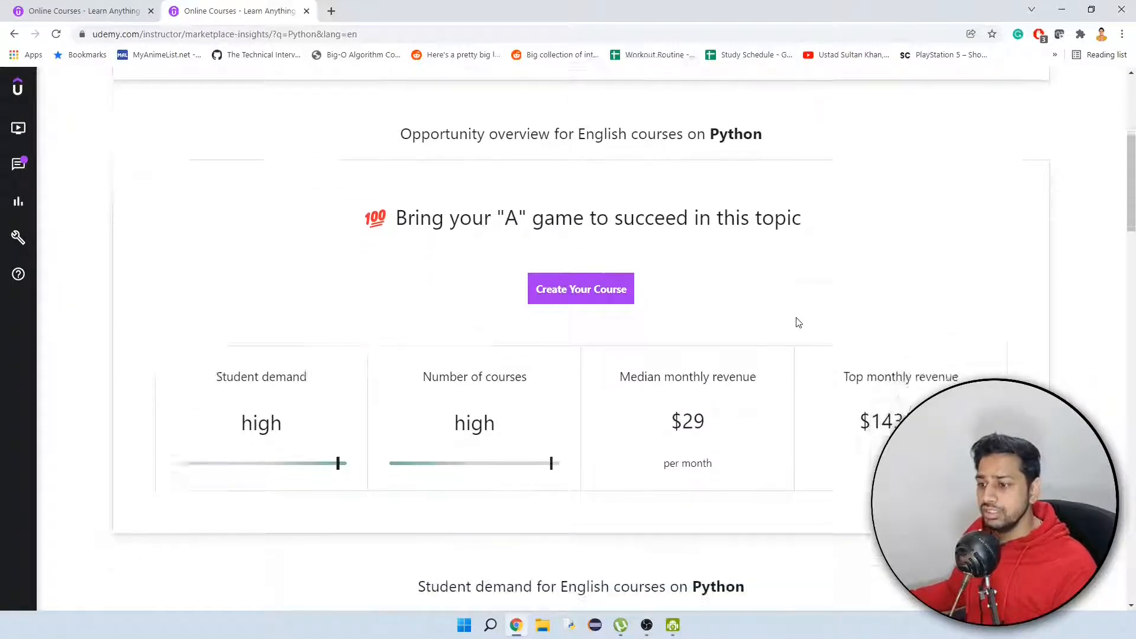
scroll(799, 322, down, 1)
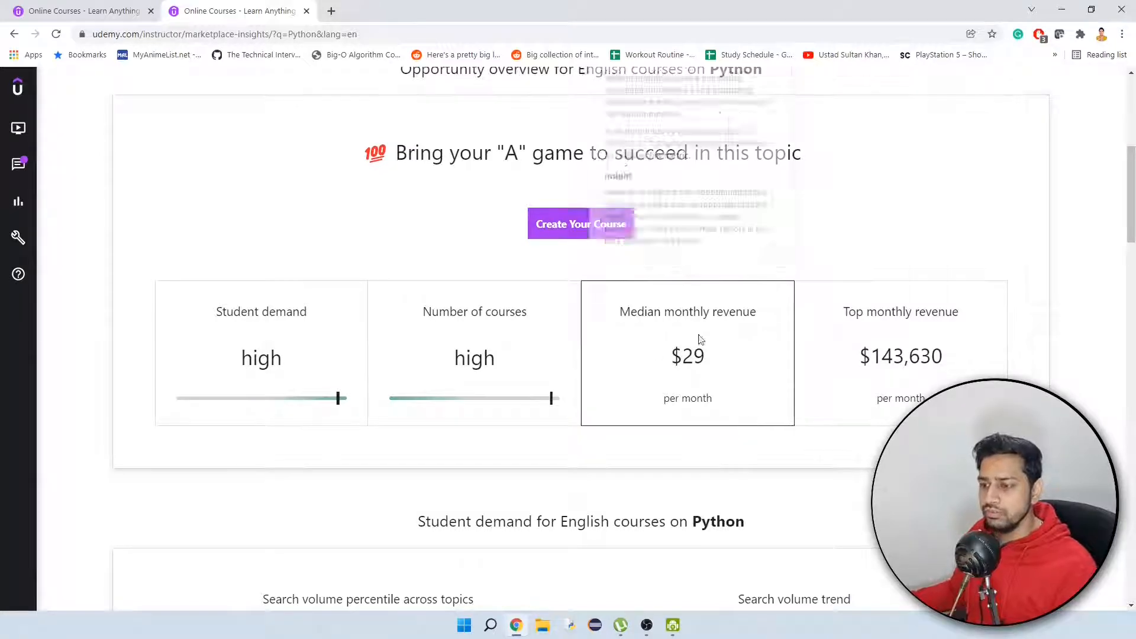
mouse_move(672, 362)
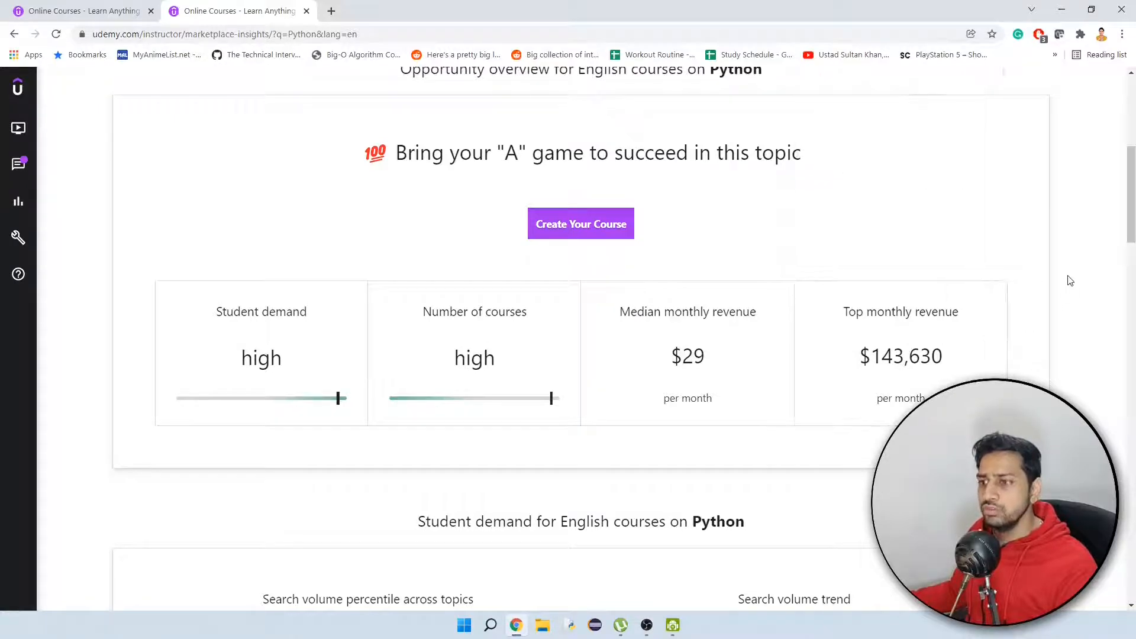
scroll(967, 267, up, 5)
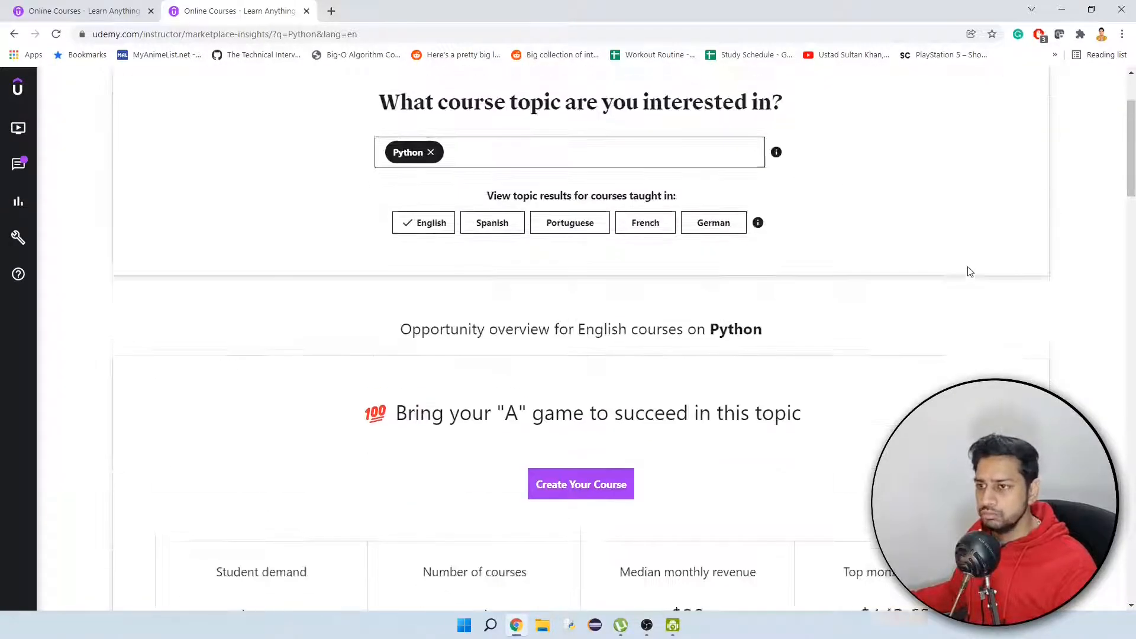
scroll(649, 292, down, 3)
scroll(648, 292, down, 3)
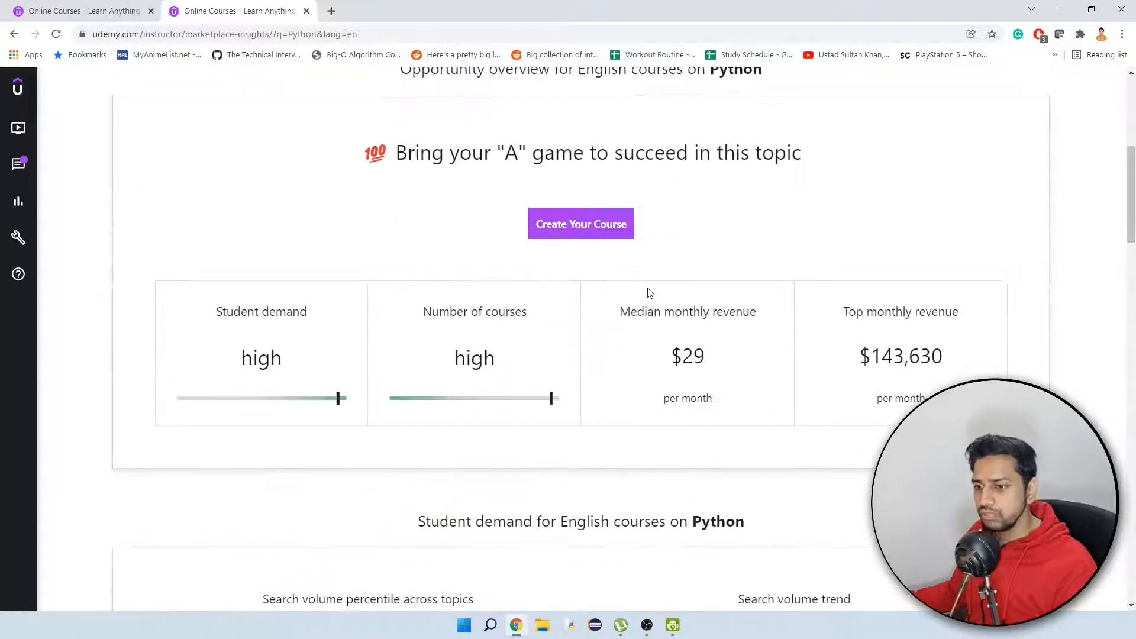
Replace the Python topic with pywinauto and review the Marketplace Insights results for it.
scroll(976, 271, up, 3)
scroll(627, 225, up, 3)
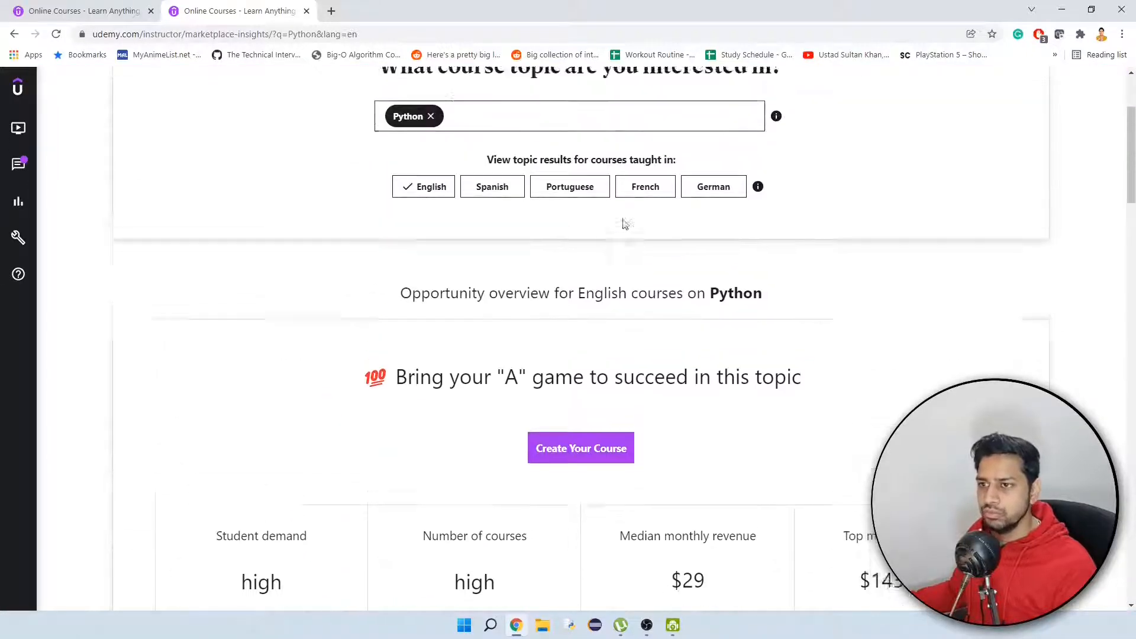
click(436, 216)
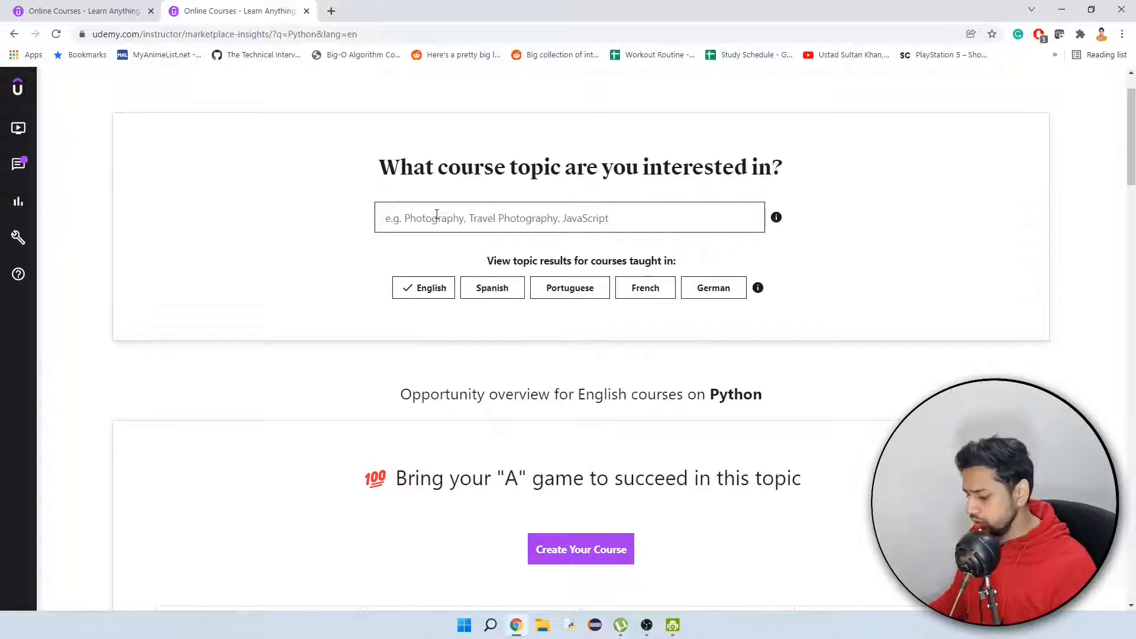
text(pywinaut)
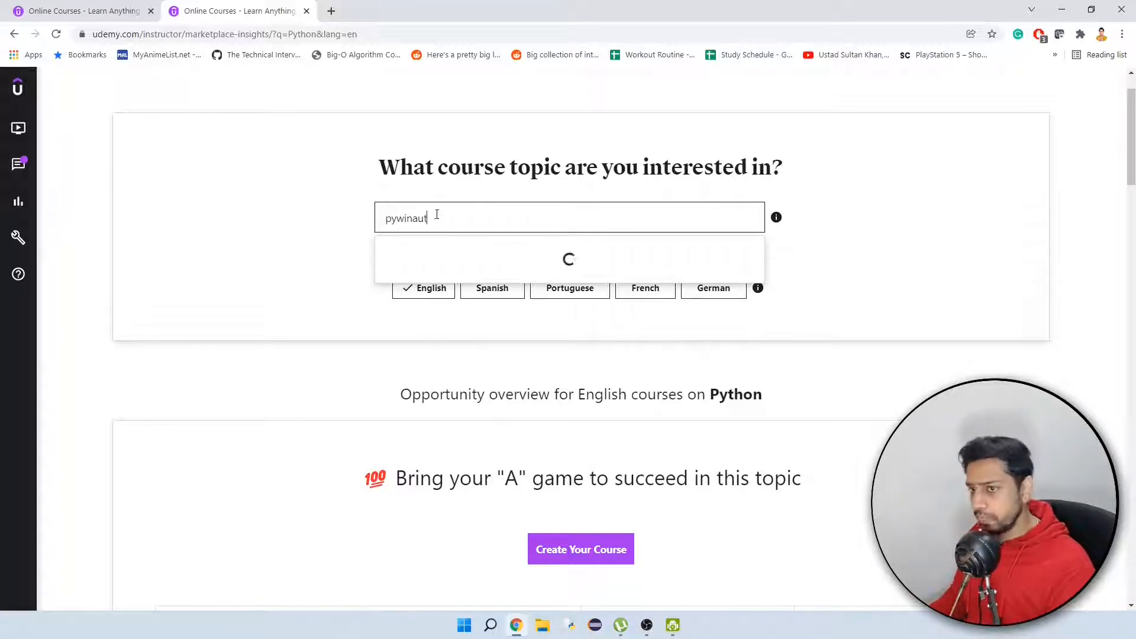
text(o)
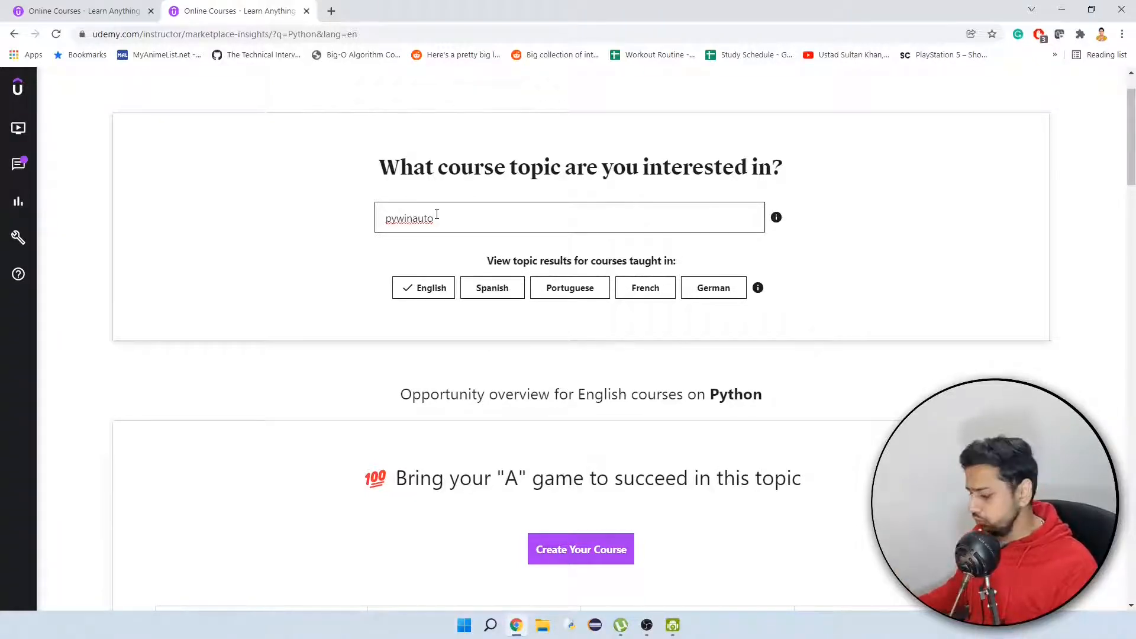
key(Return)
scroll(536, 249, down, 3)
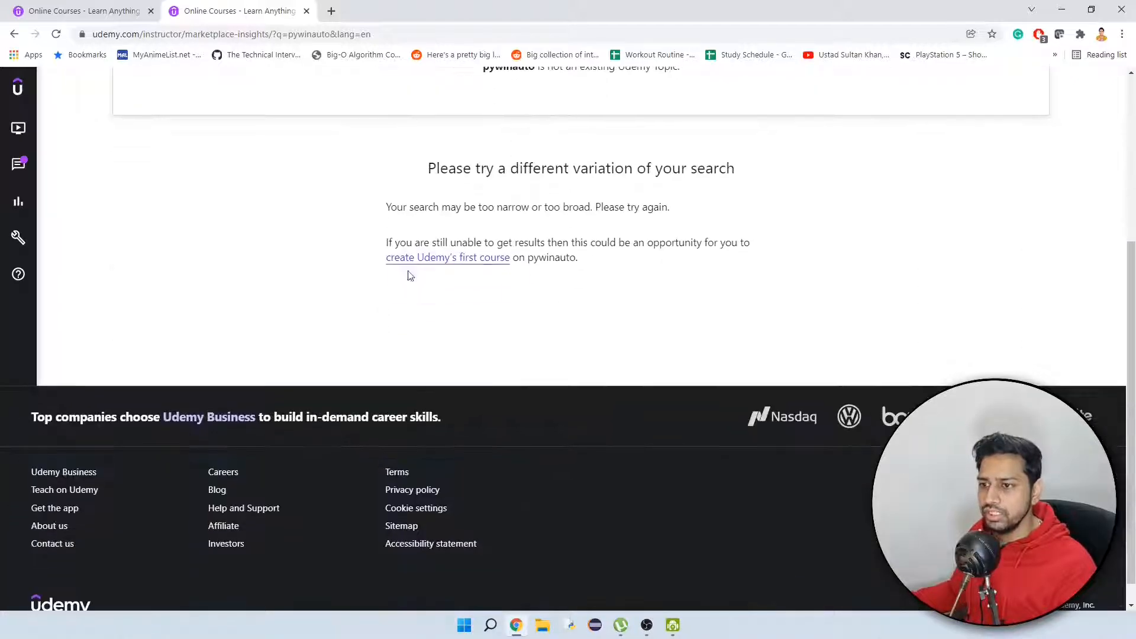
Look up the course topic Java and examine its demand, course count and monthly revenue figures.
scroll(527, 271, up, 3)
click(446, 218)
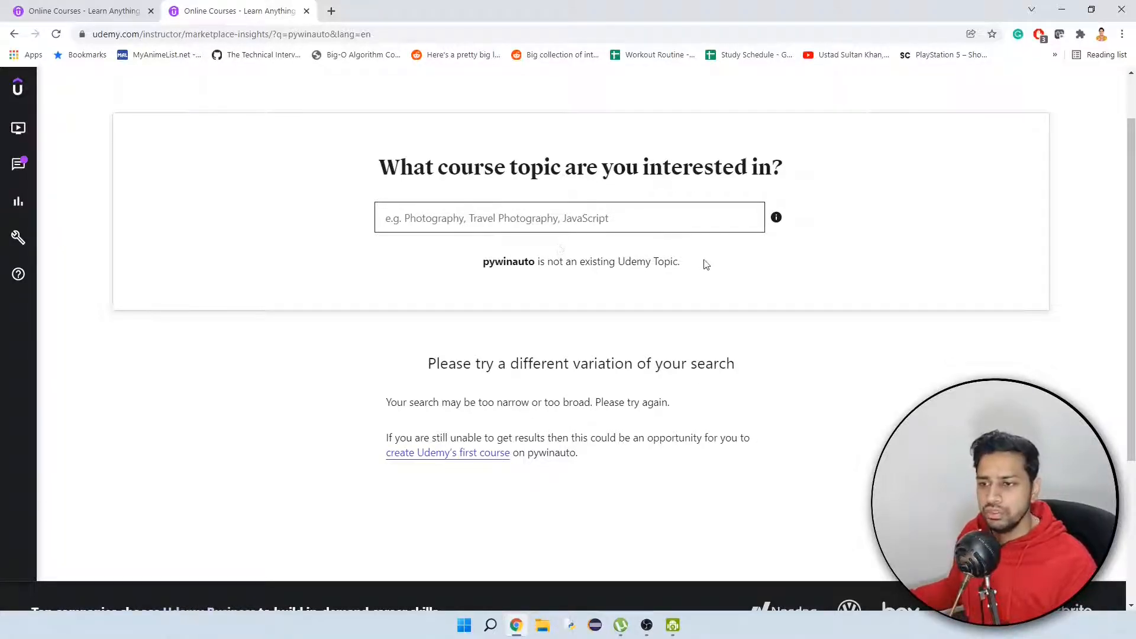
text(java)
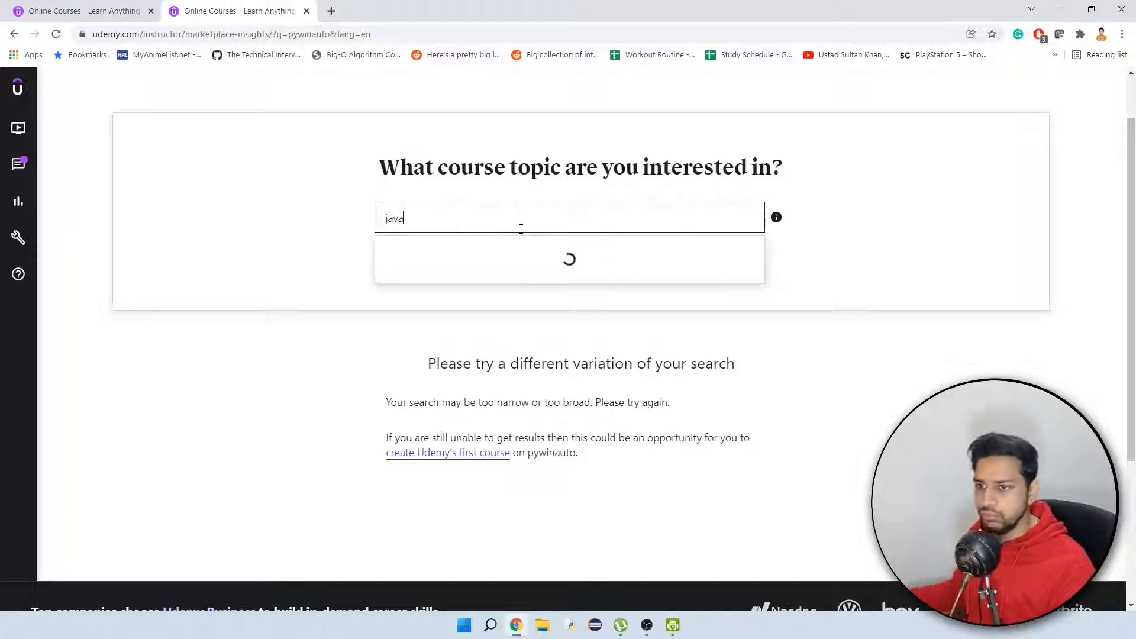
click(401, 257)
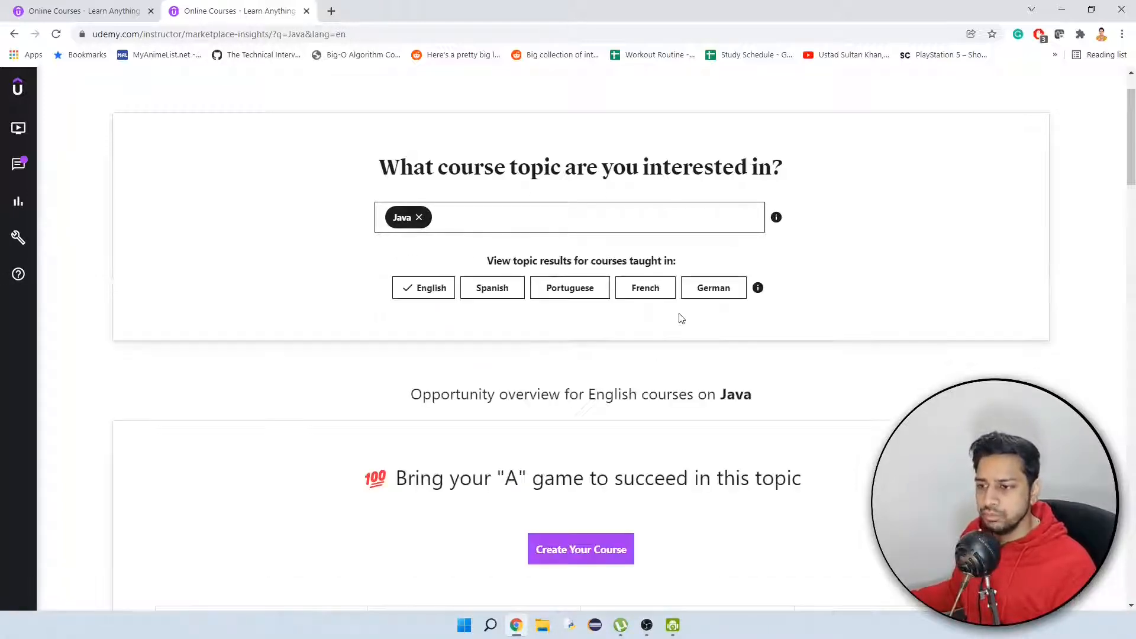
scroll(685, 323, down, 6)
mouse_move(710, 312)
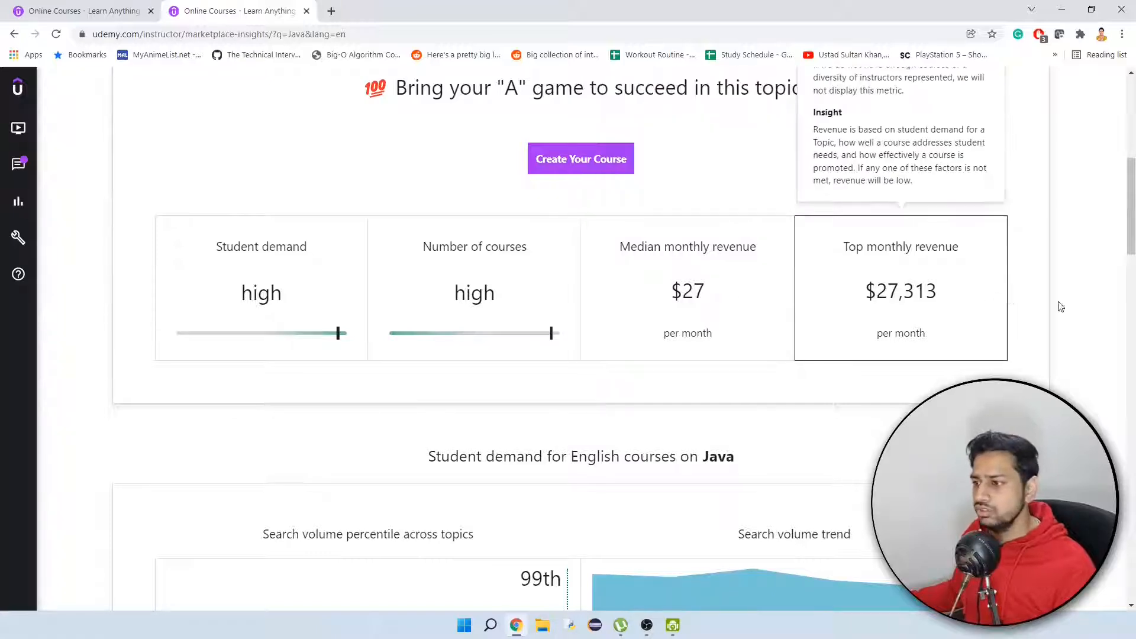
Clear the Java topic from the search and return to the instructor Tools page.
scroll(1060, 307, up, 2)
scroll(1045, 310, up, 4)
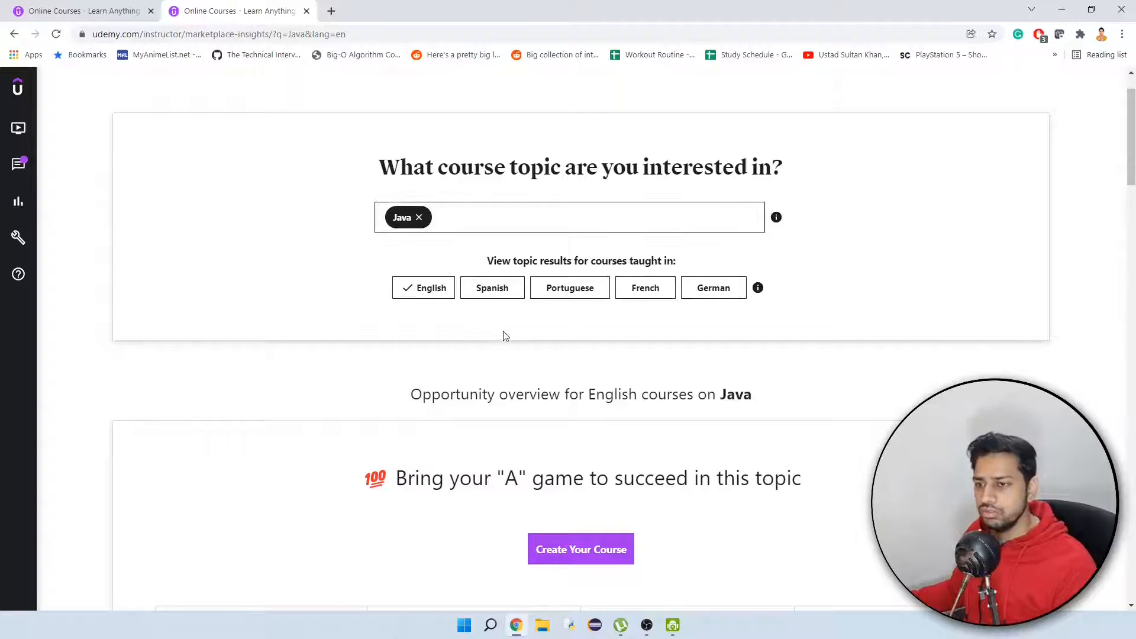
click(420, 281)
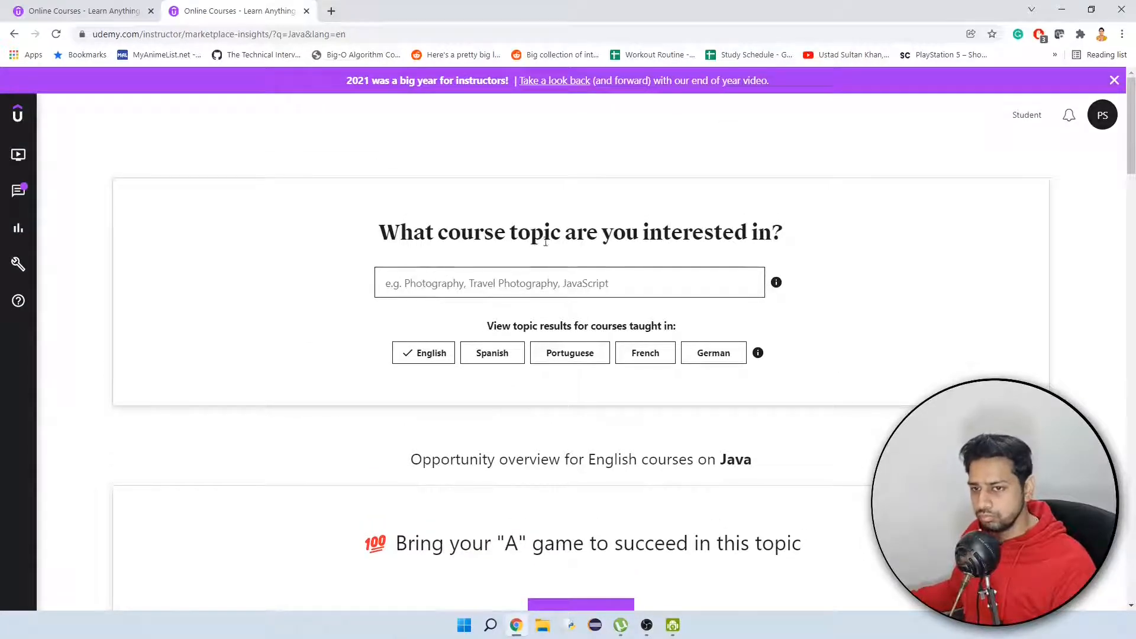
mouse_move(22, 235)
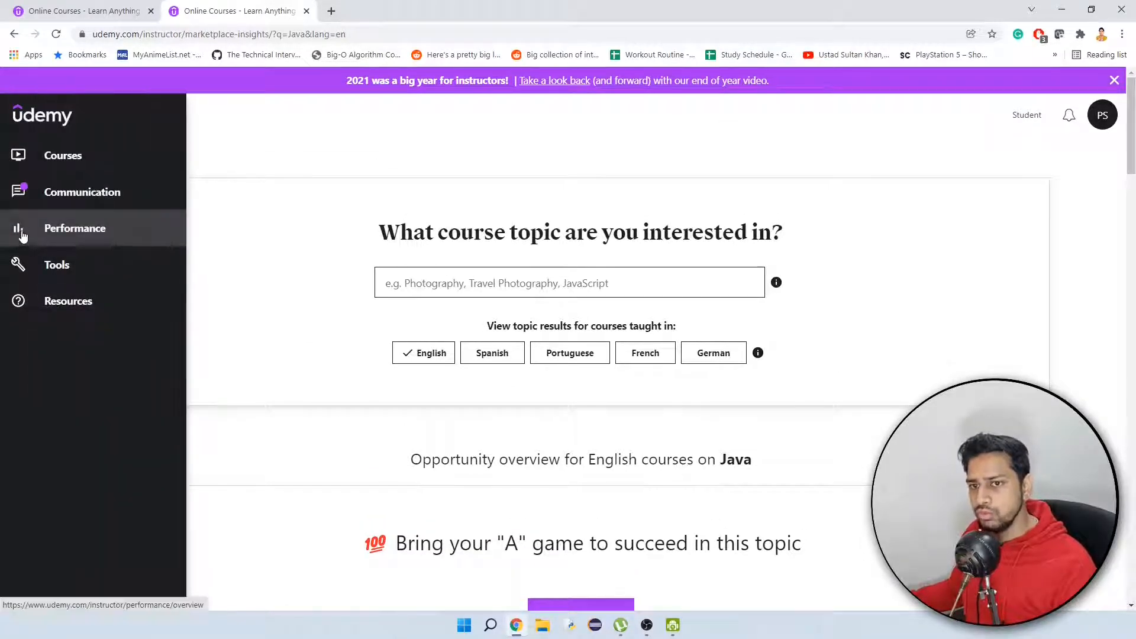
click(53, 264)
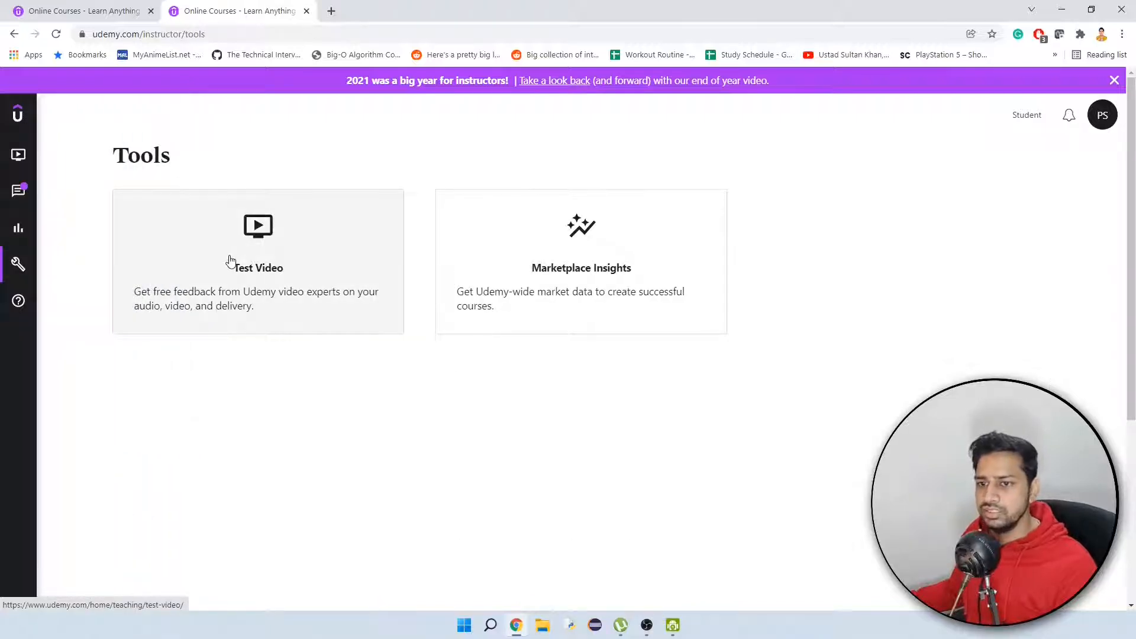
Look at the Test Video tool's introduction, dismiss its support notice, and return to the Tools page.
click(246, 264)
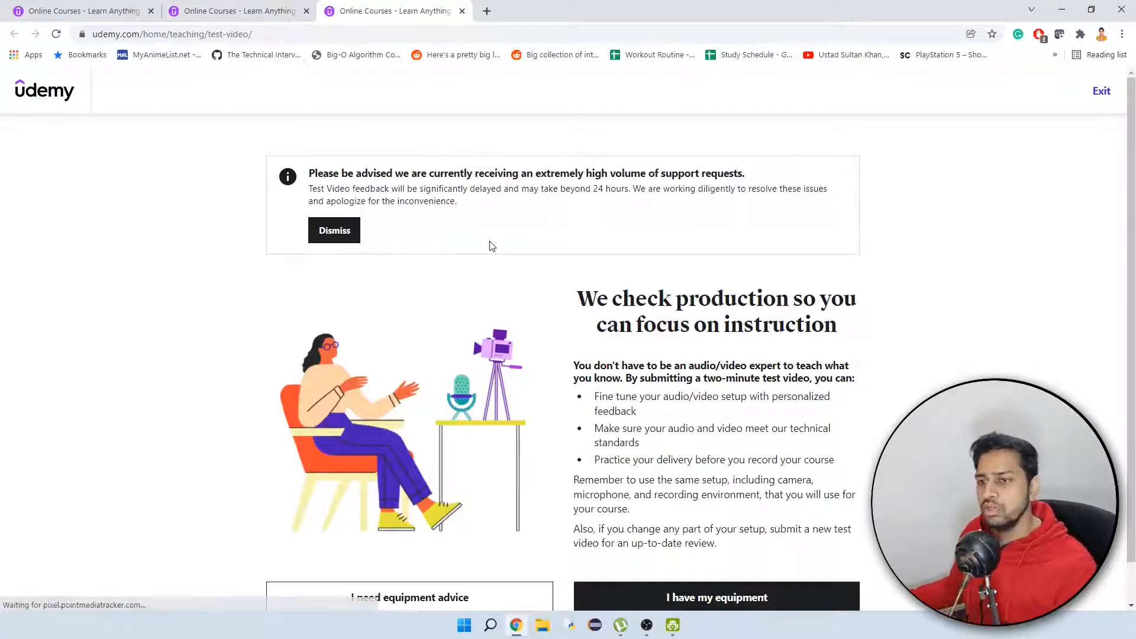
click(325, 233)
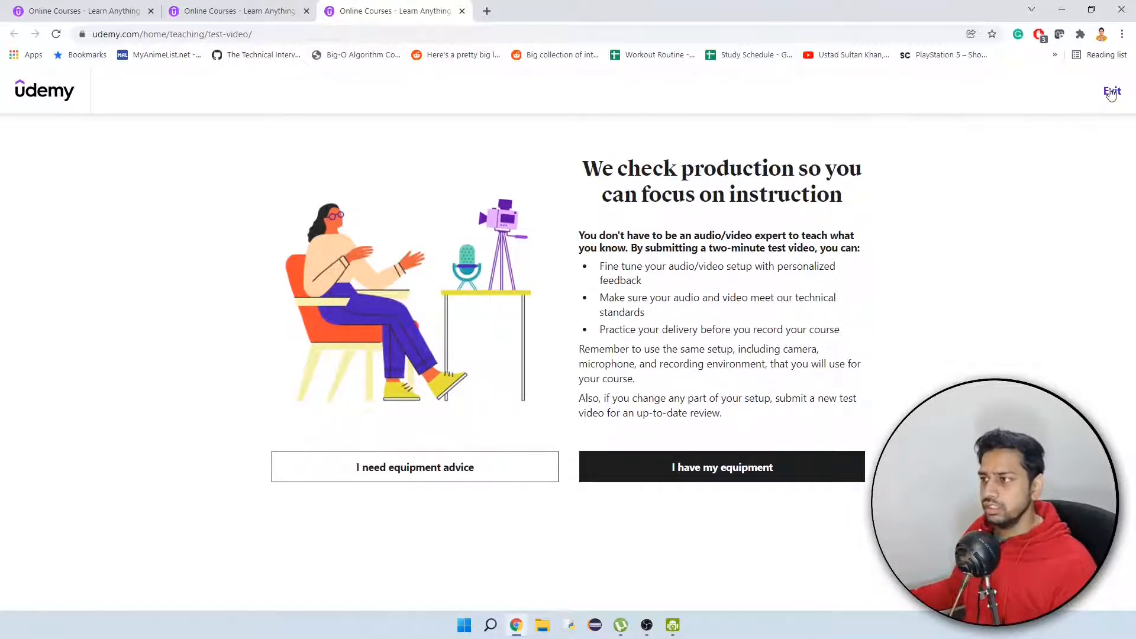
click(1109, 94)
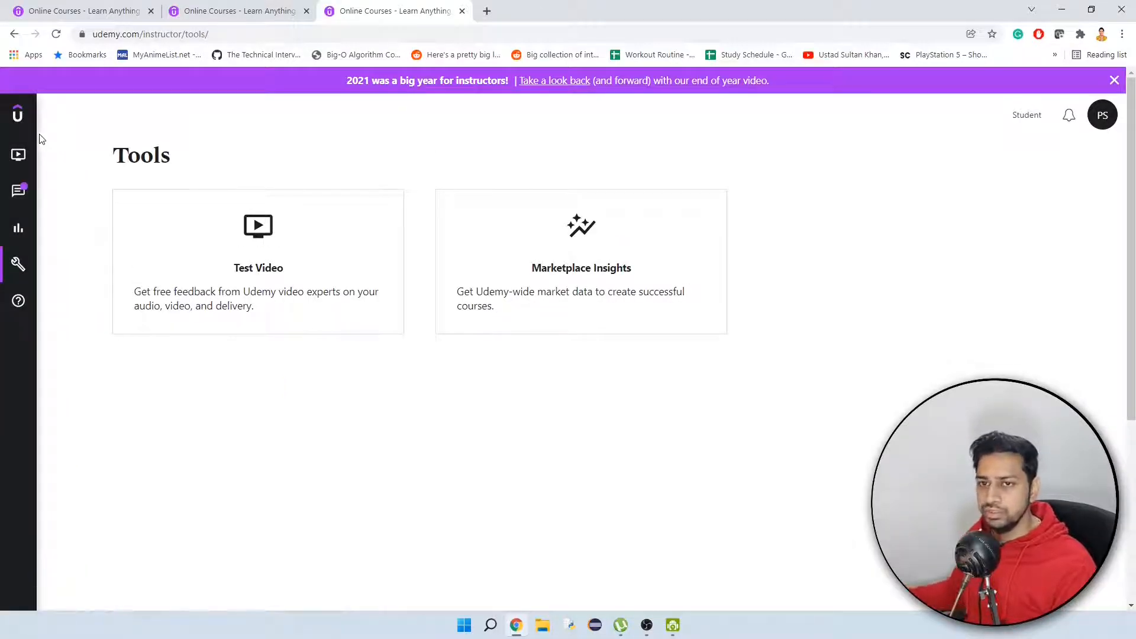
Start creating a new course from the Courses area and select Course as its type.
mouse_move(21, 165)
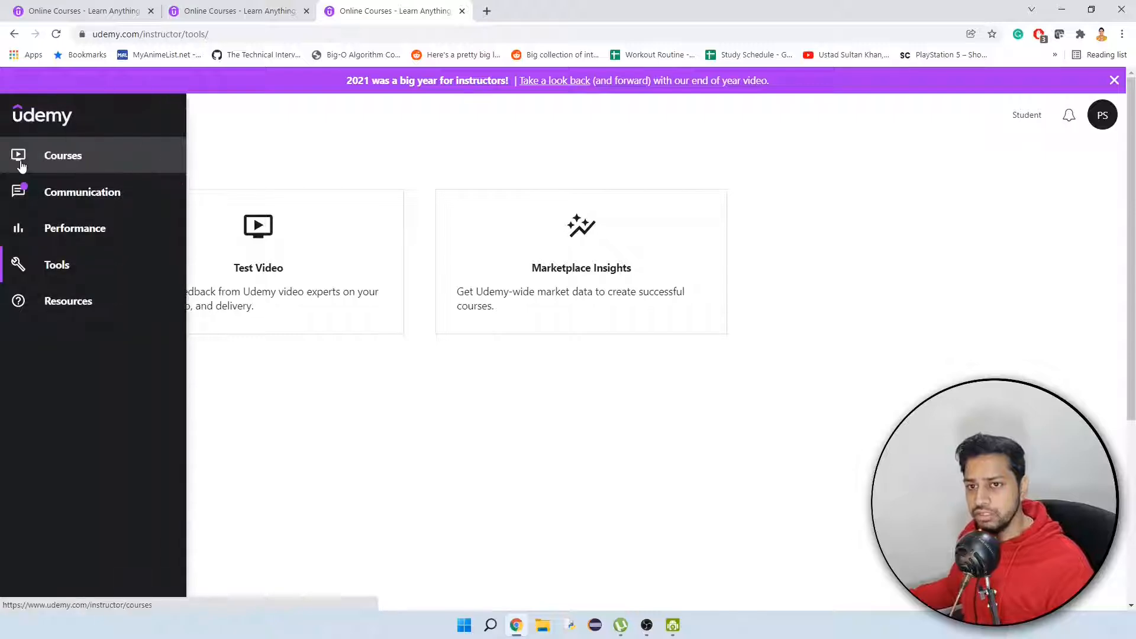
click(61, 165)
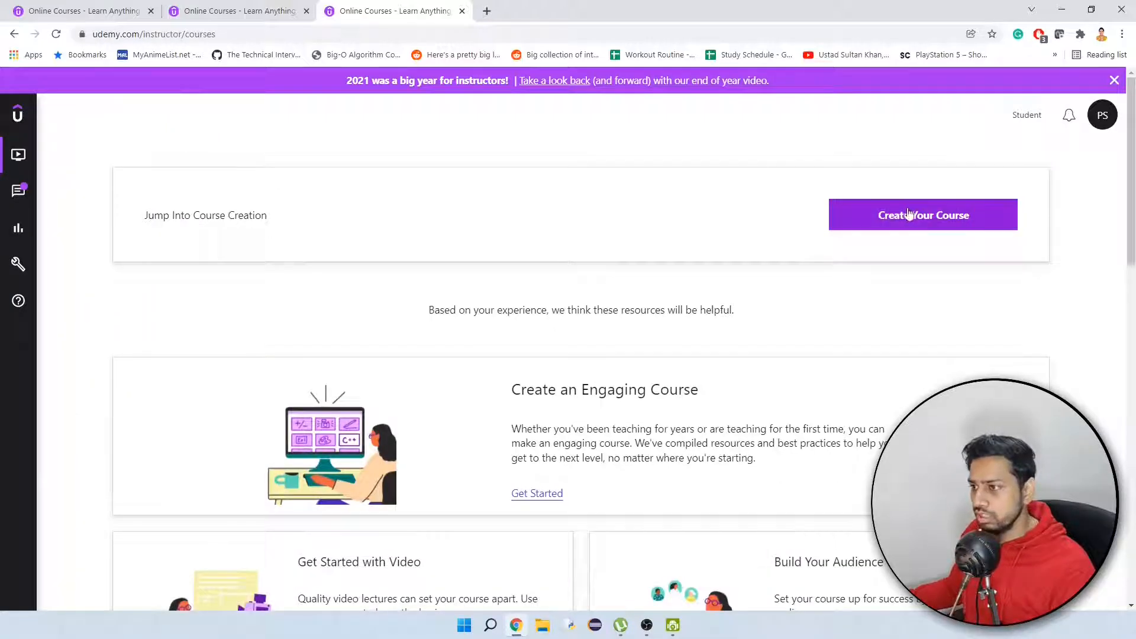
click(881, 222)
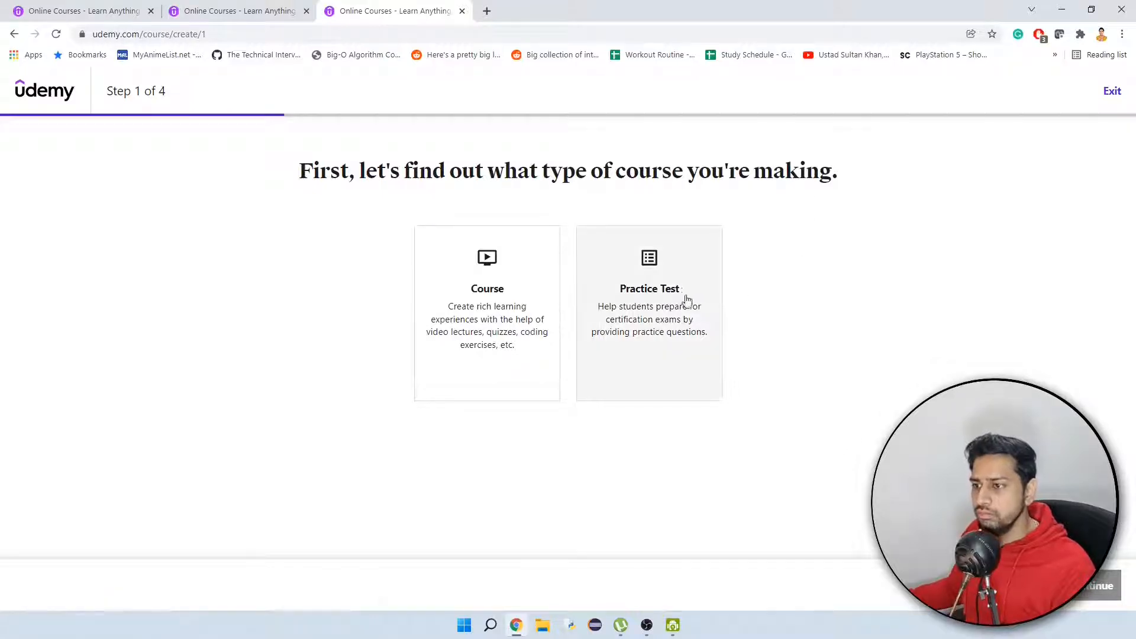
click(511, 350)
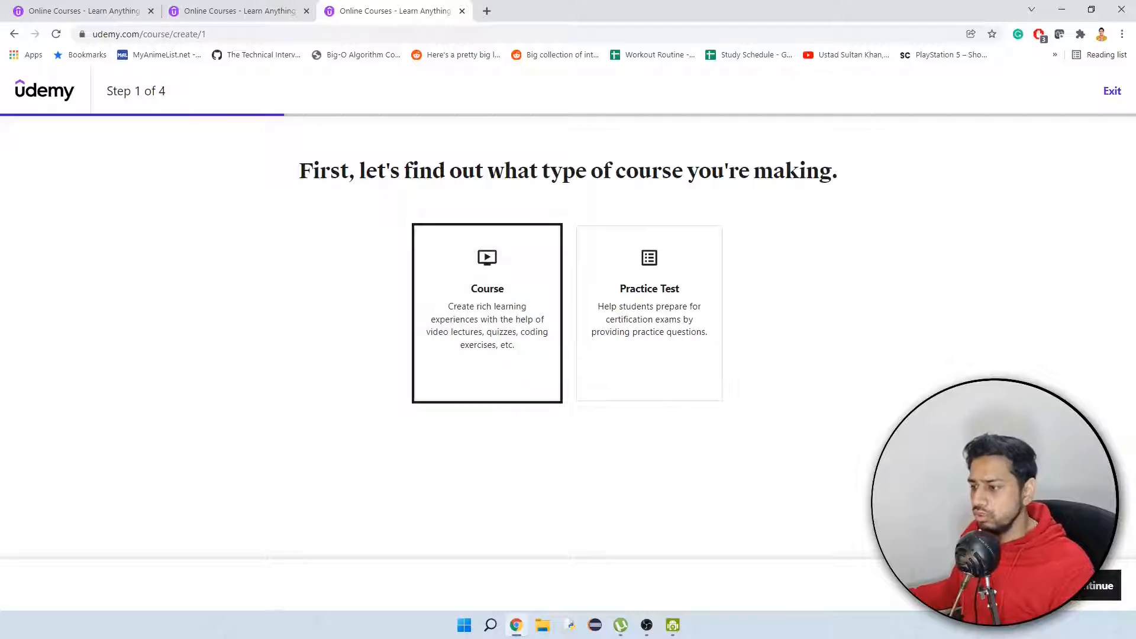
click(1099, 585)
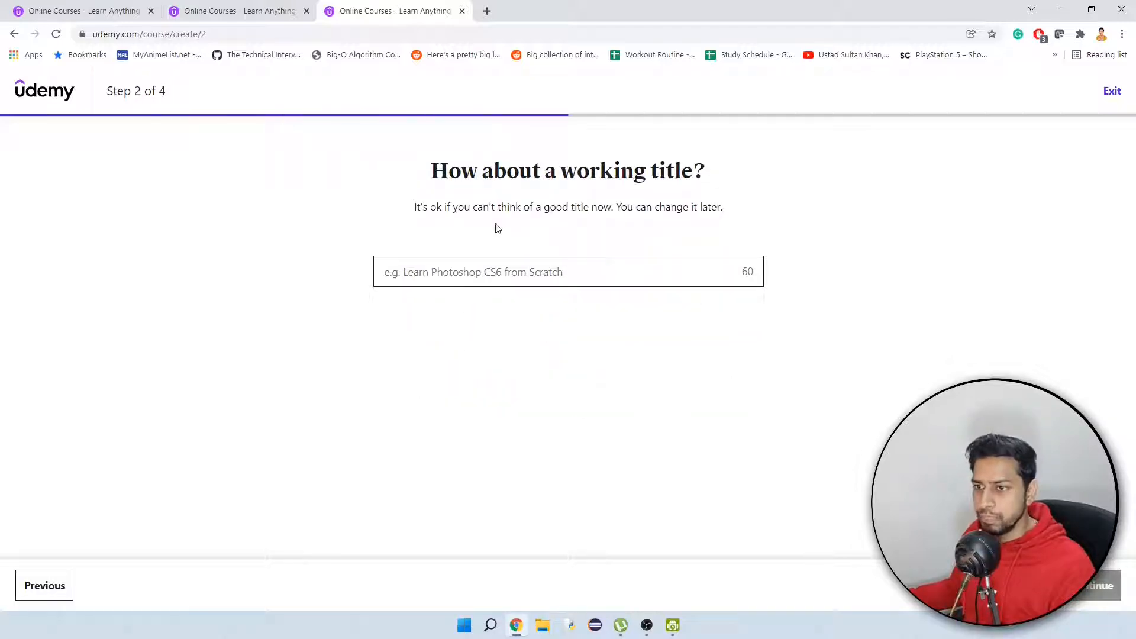
Enter the working title "Advanced Spring Boot: Create a CRUD application from scratch" for the course.
click(559, 265)
text(Spri)
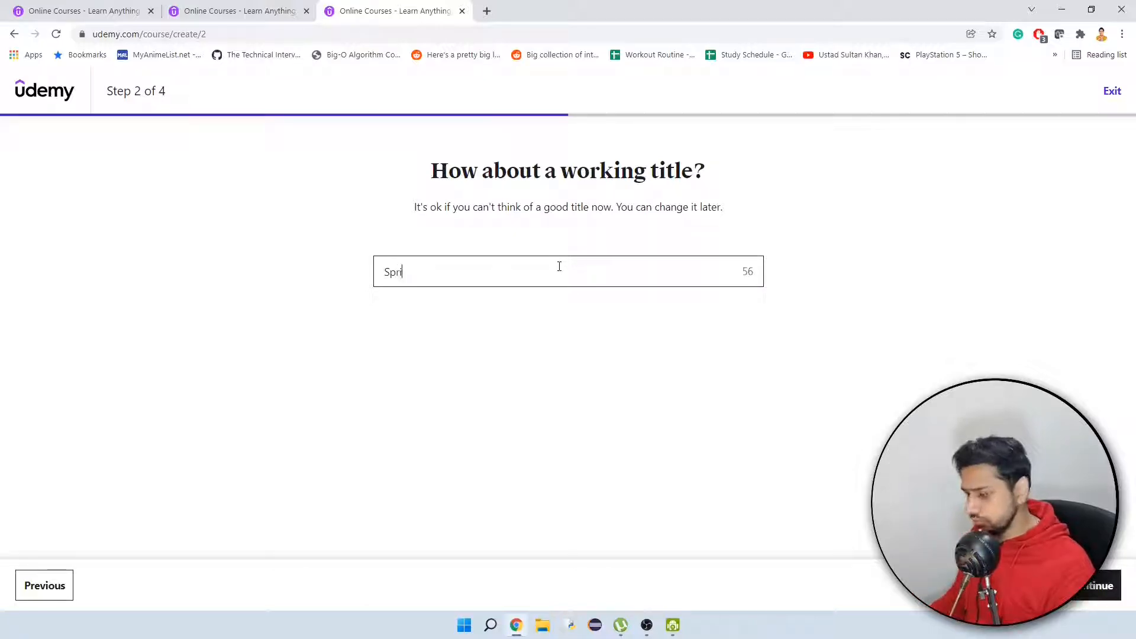
key(BackSpace)
key(BackSpace)
key(BackSpace)
key(BackSpace)
key(BackSpace)
key(BackSpace)
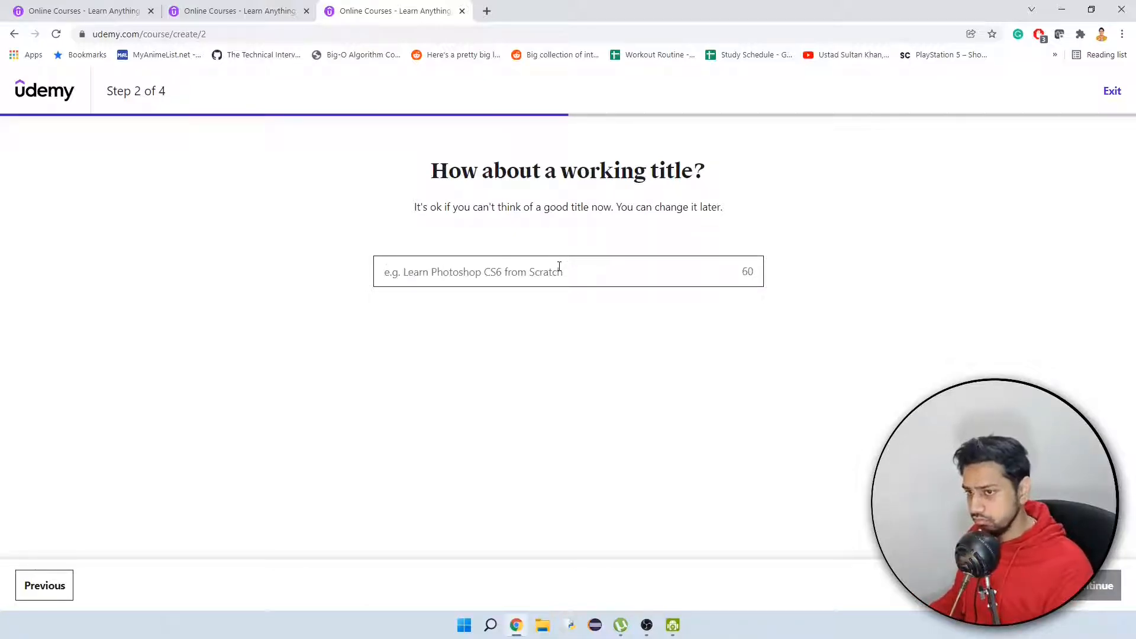
text(Advanced SpringBoot)
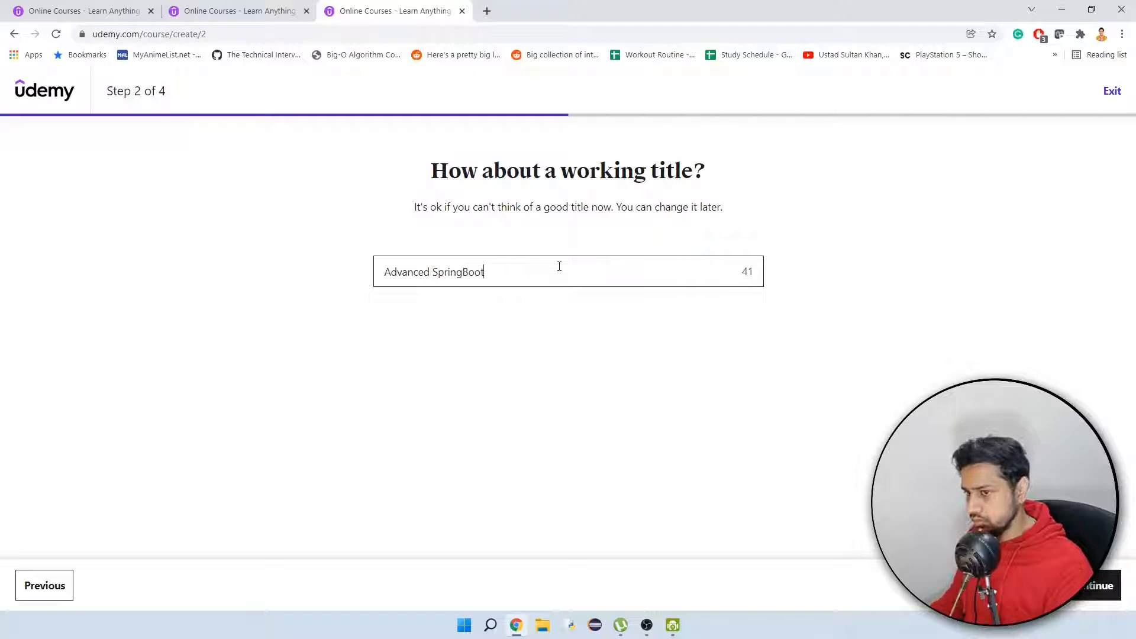
text(: Lea)
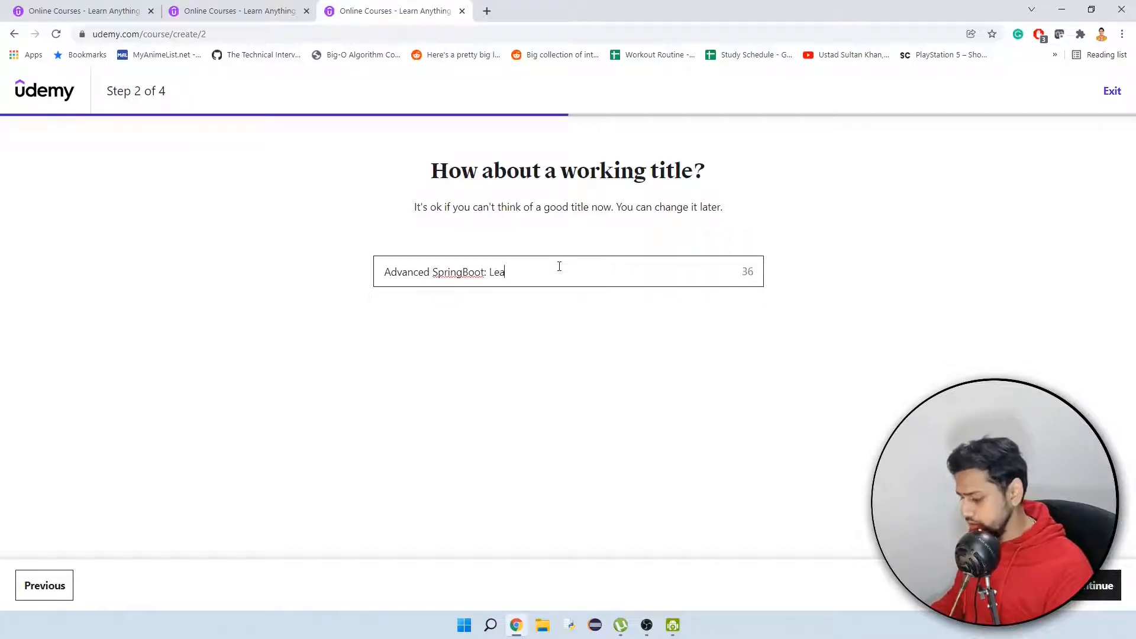
text(nCreate a CRUD)
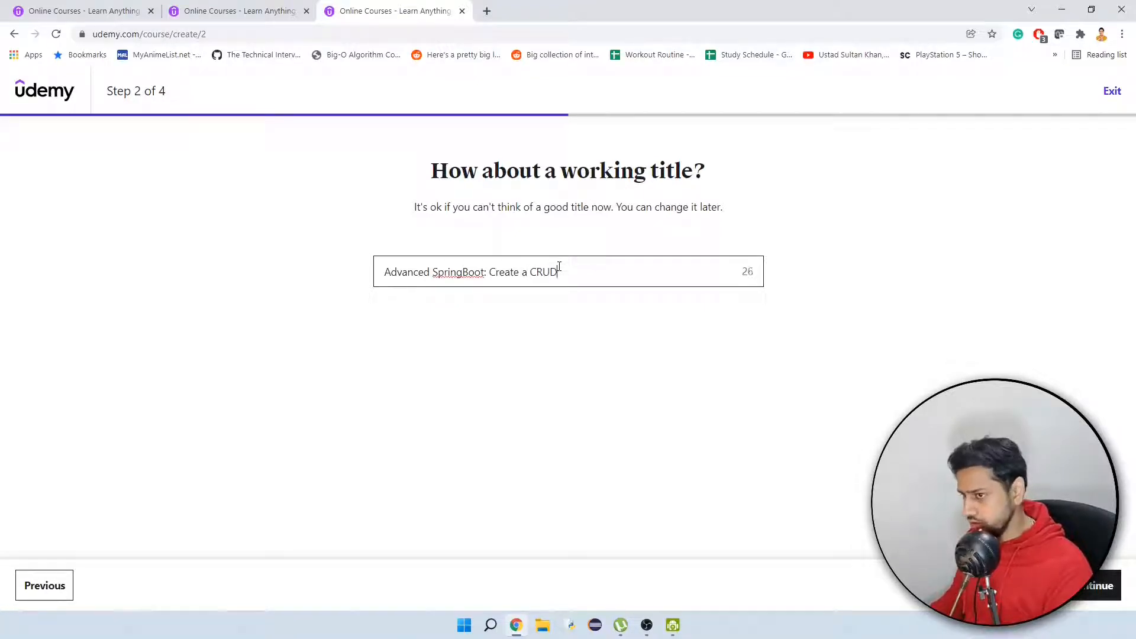
text( application from scratch)
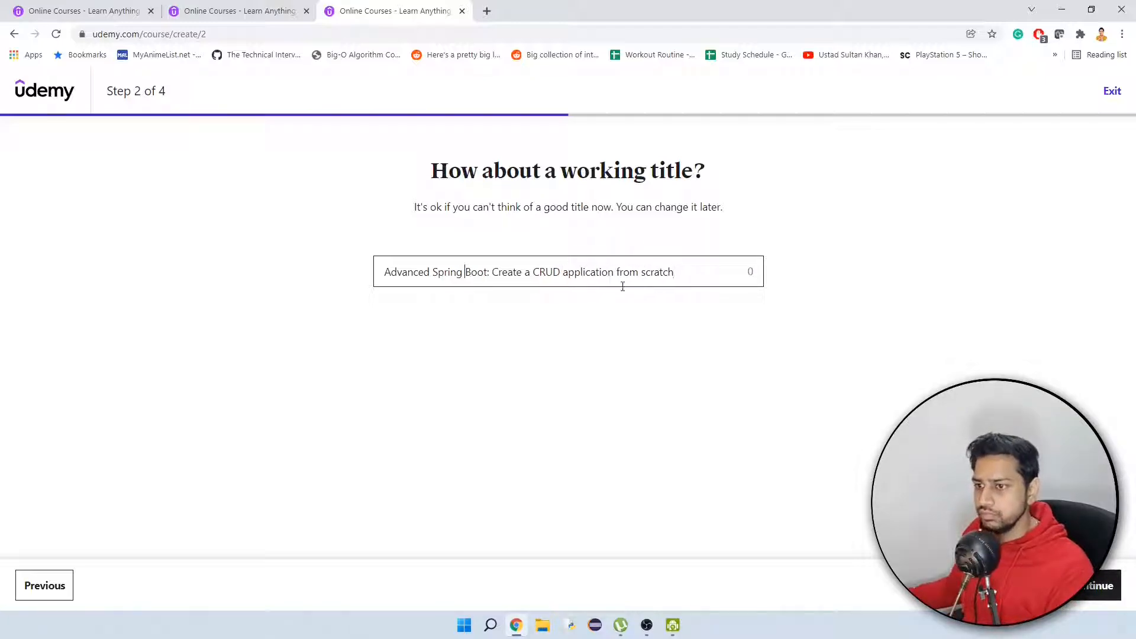
Replace the word "Advanced" with "Learn" in the working title and proceed to the category question.
double_click(421, 273)
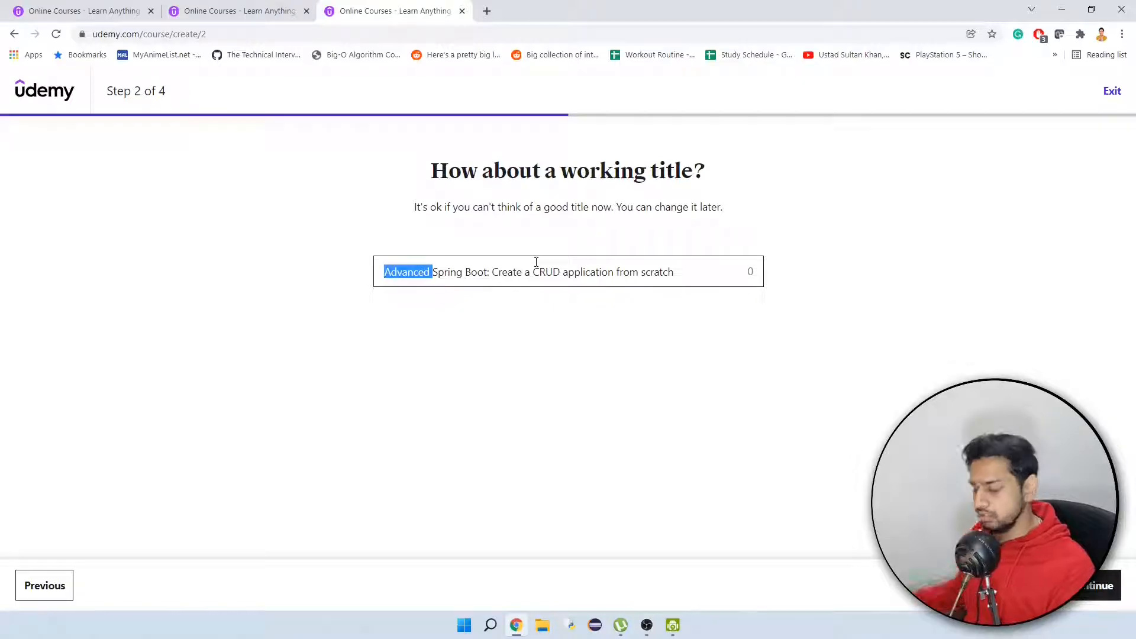
text(Learn)
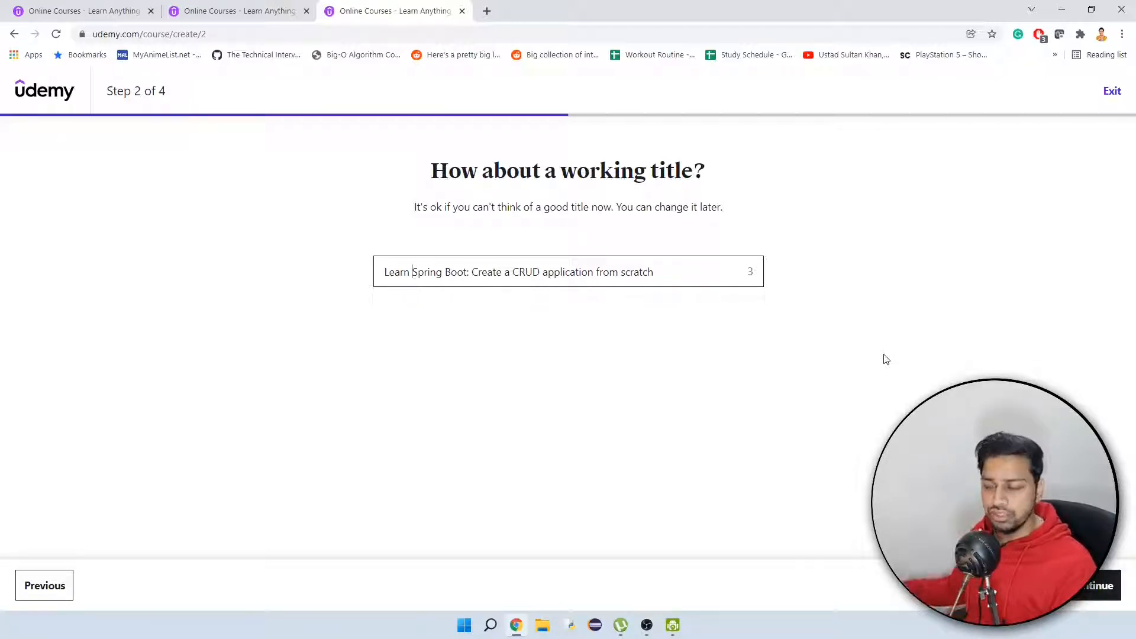
click(1104, 594)
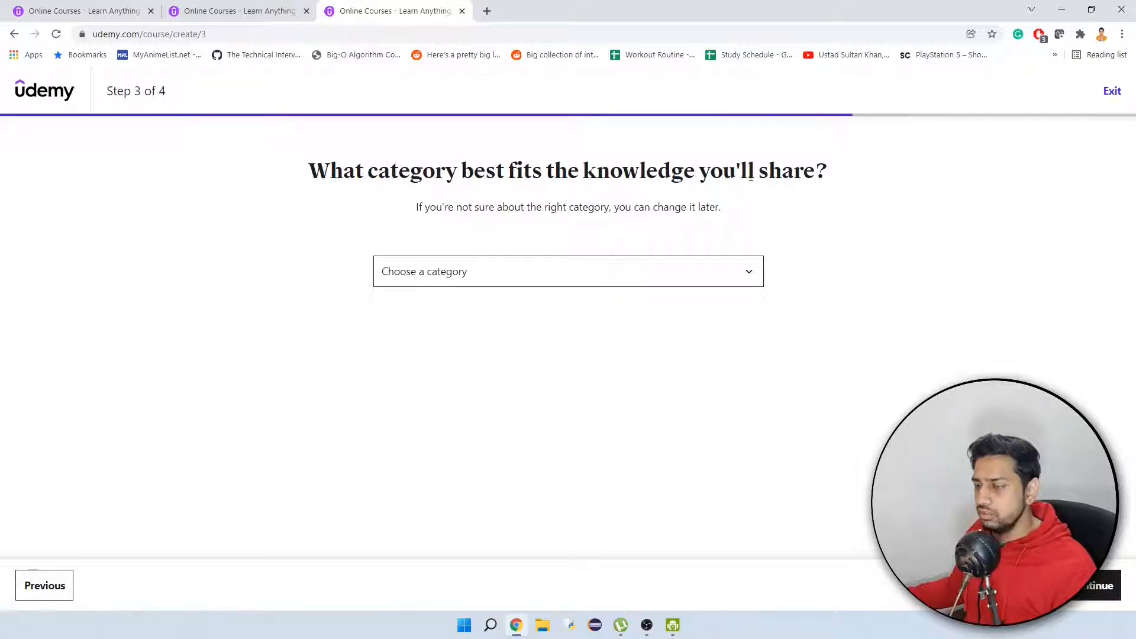
Set the category to IT & Software and the weekly time to "I'm very busy right now (0-2 hours)", completing the course creation.
click(621, 270)
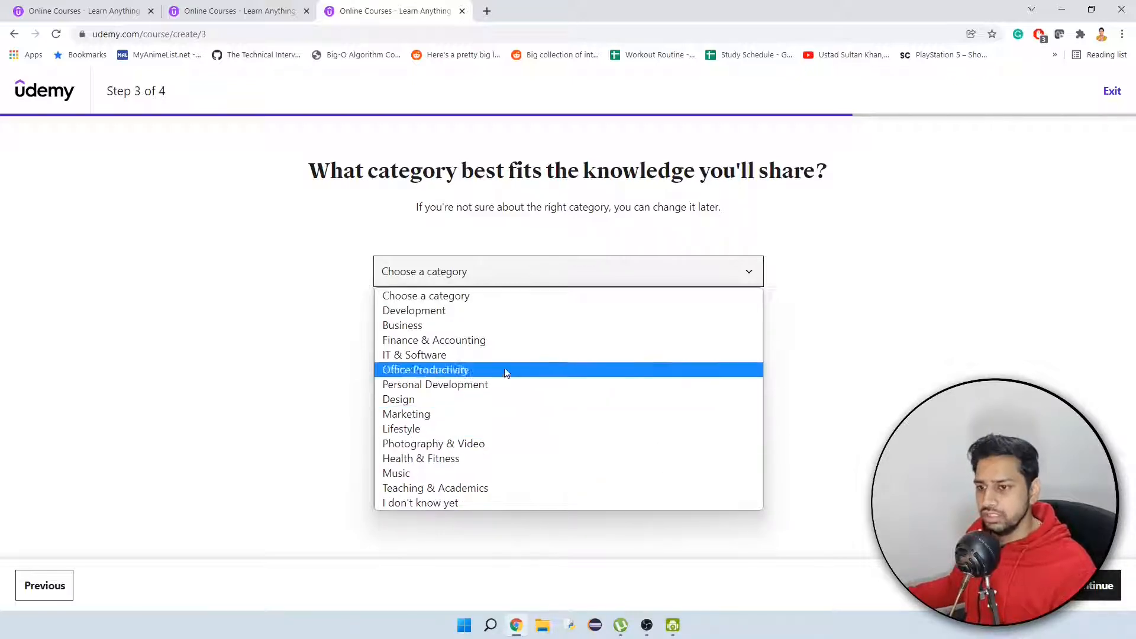
click(477, 359)
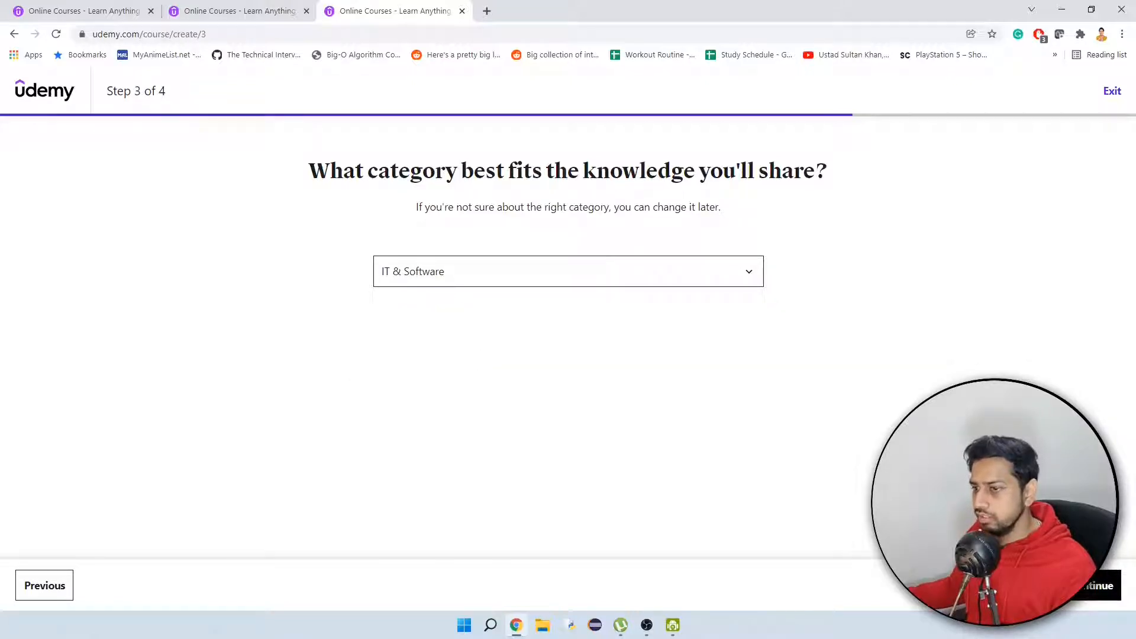
click(1097, 585)
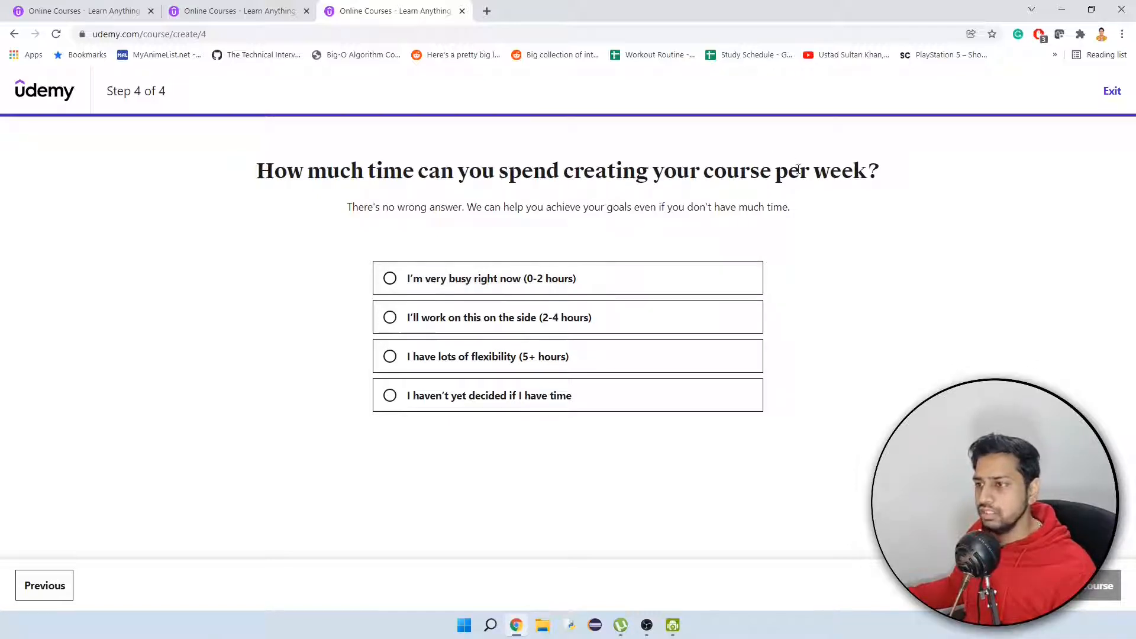
click(541, 282)
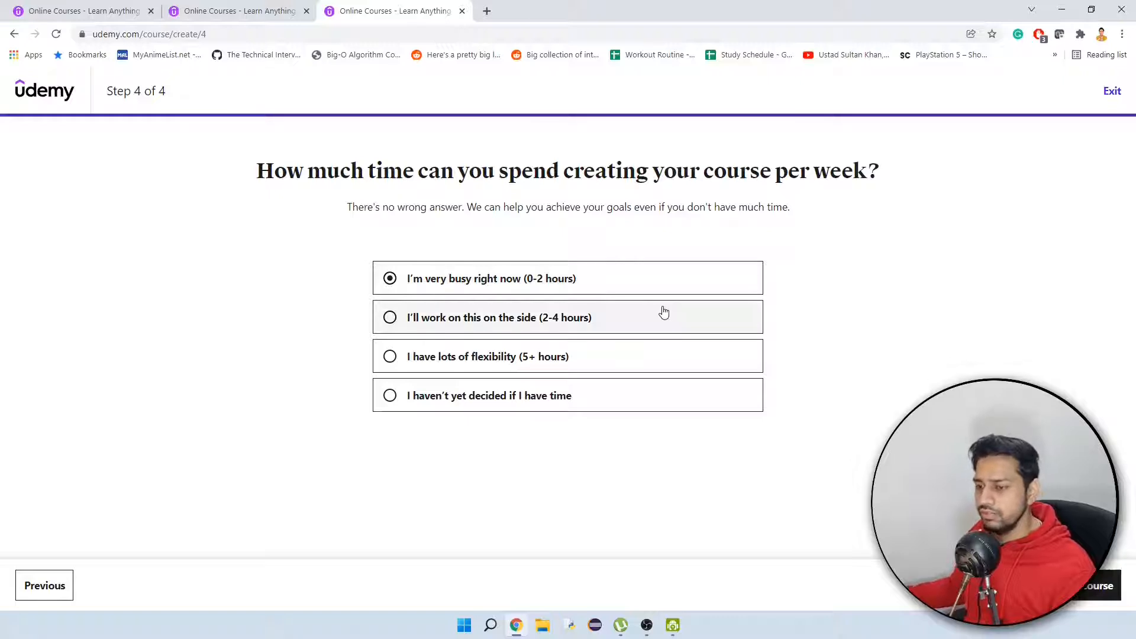
click(1078, 585)
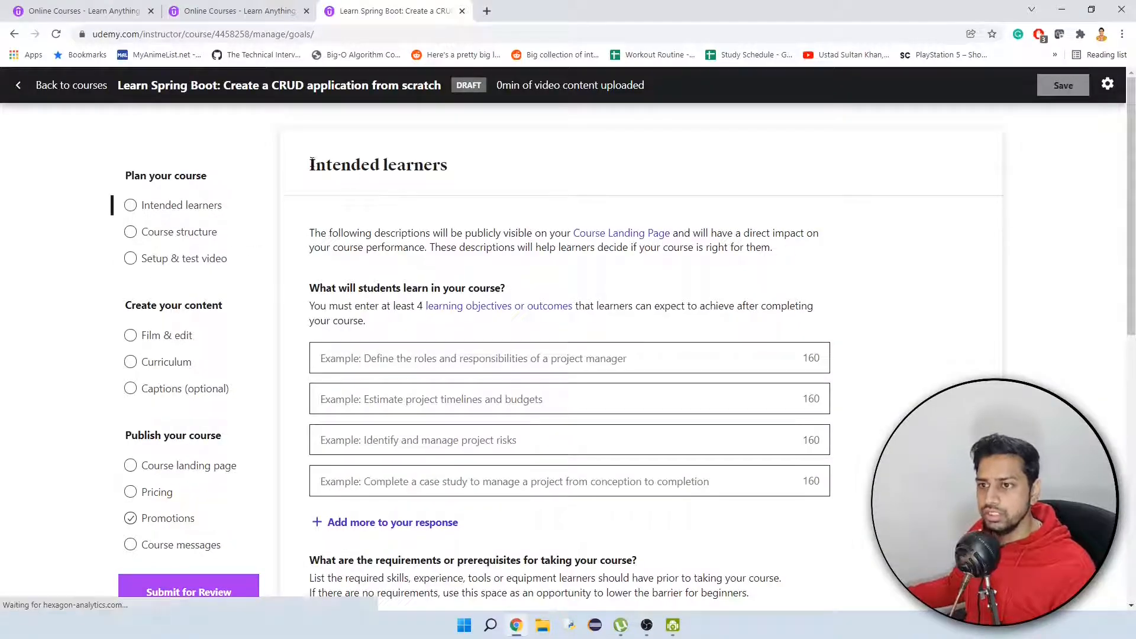
Review the Intended learners questions on learning objectives and prerequisites, minimizing the support chat.
drag(310, 162, 456, 178)
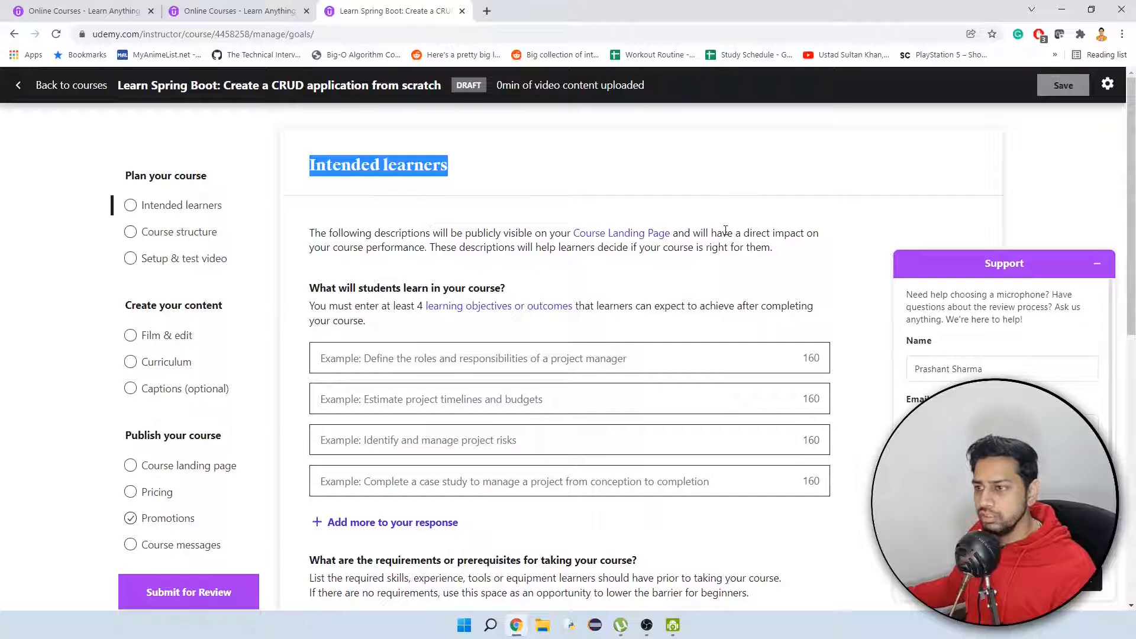
click(1097, 263)
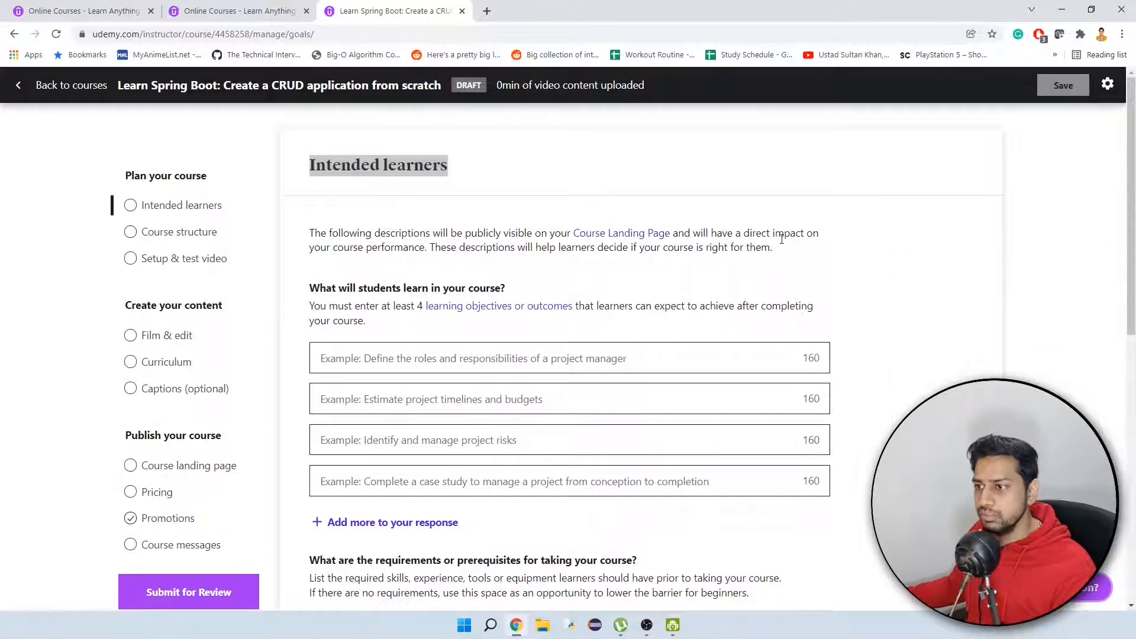
scroll(486, 284, down, 2)
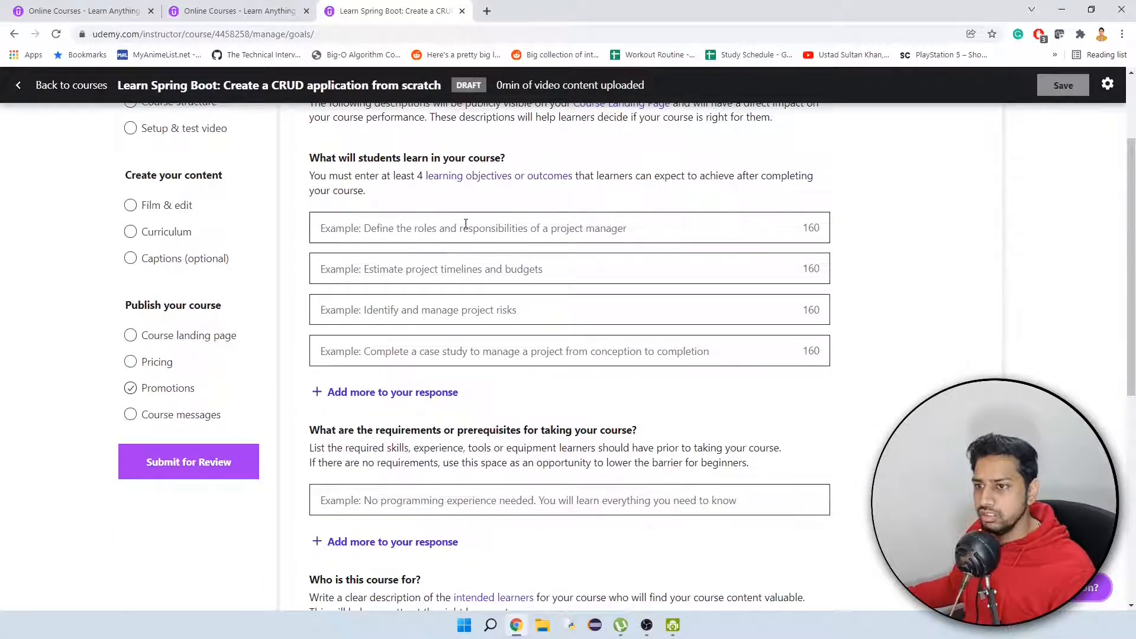
scroll(463, 227, up, 1)
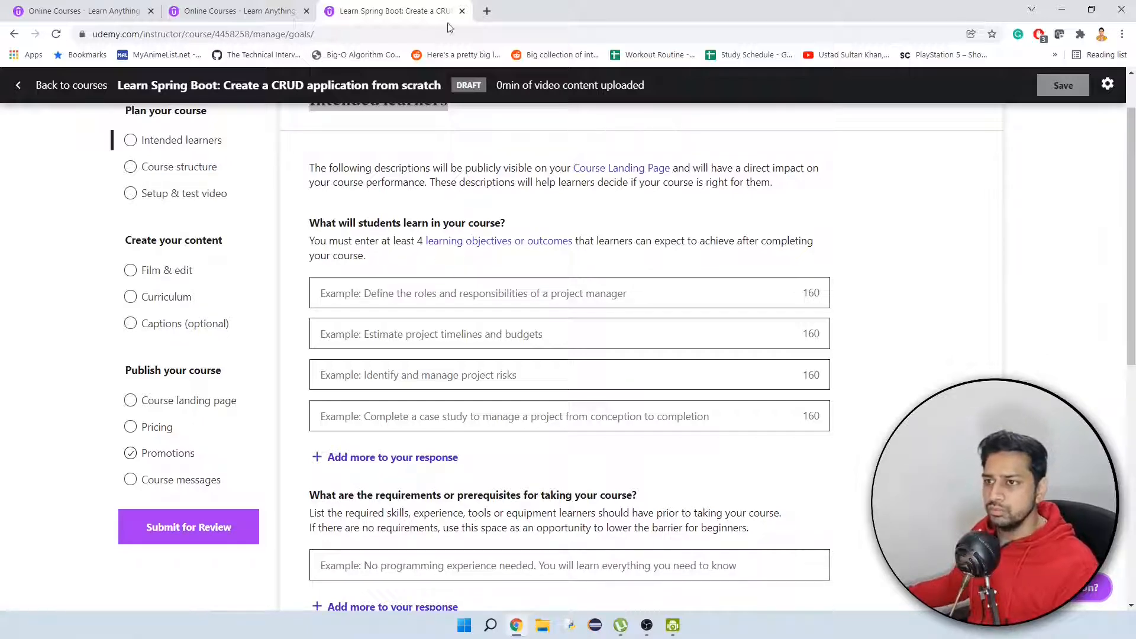
Open the Udemy homepage in a new tab and search the course catalog for springboot.
click(485, 12)
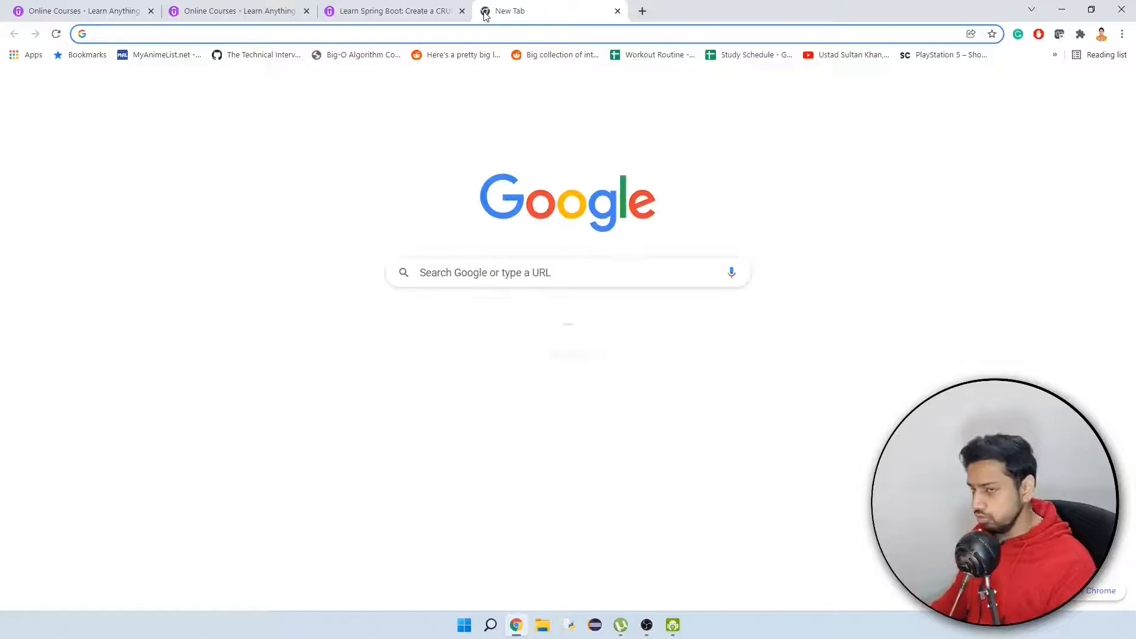
text(udemy)
key(Down)
key(Down)
key(Down)
key(Down)
key(Down)
key(Down)
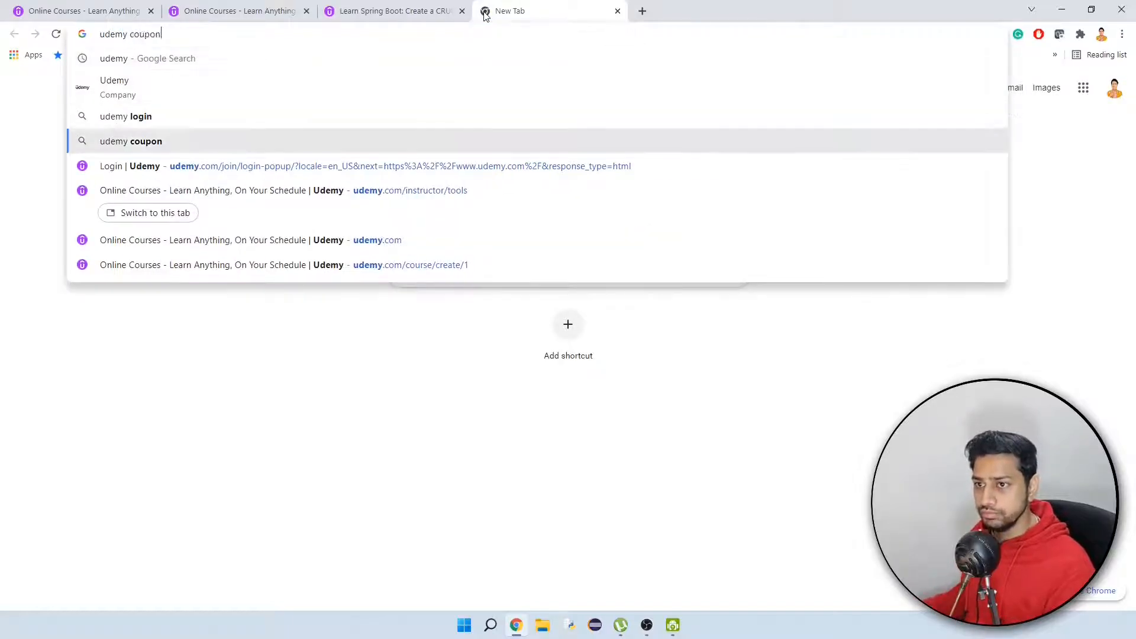
key(Return)
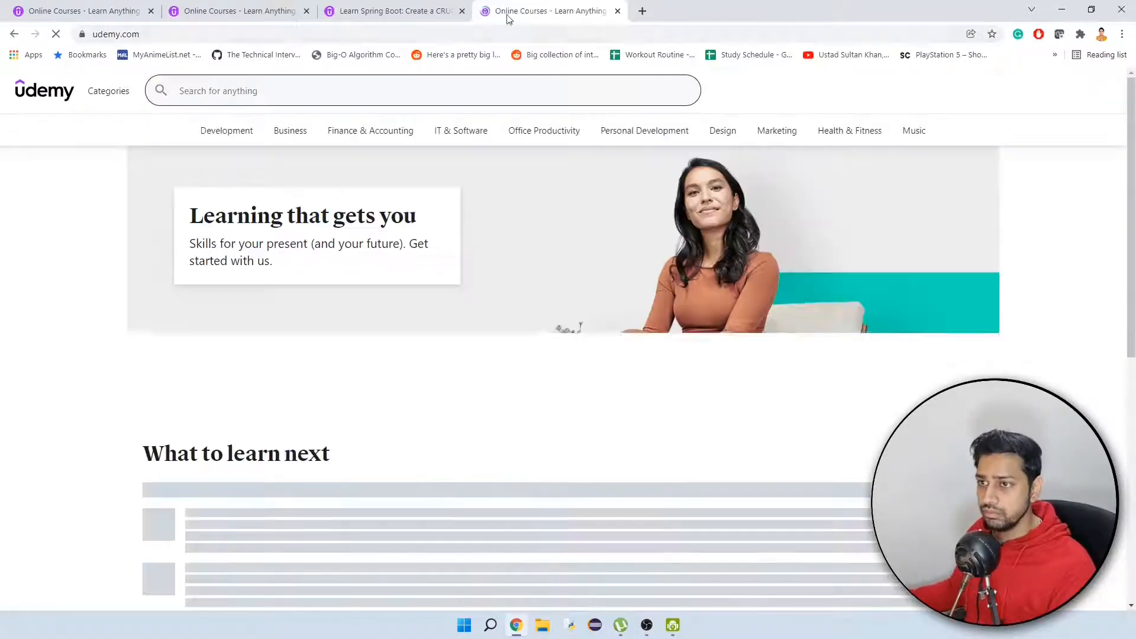
click(362, 85)
text(s)
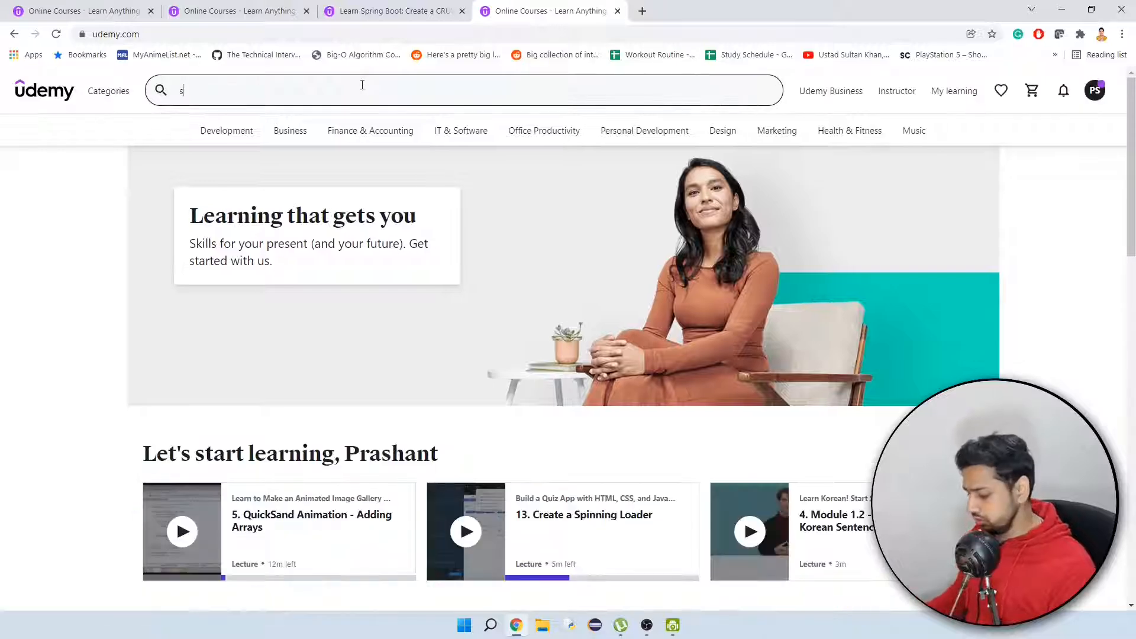
text(pringboot)
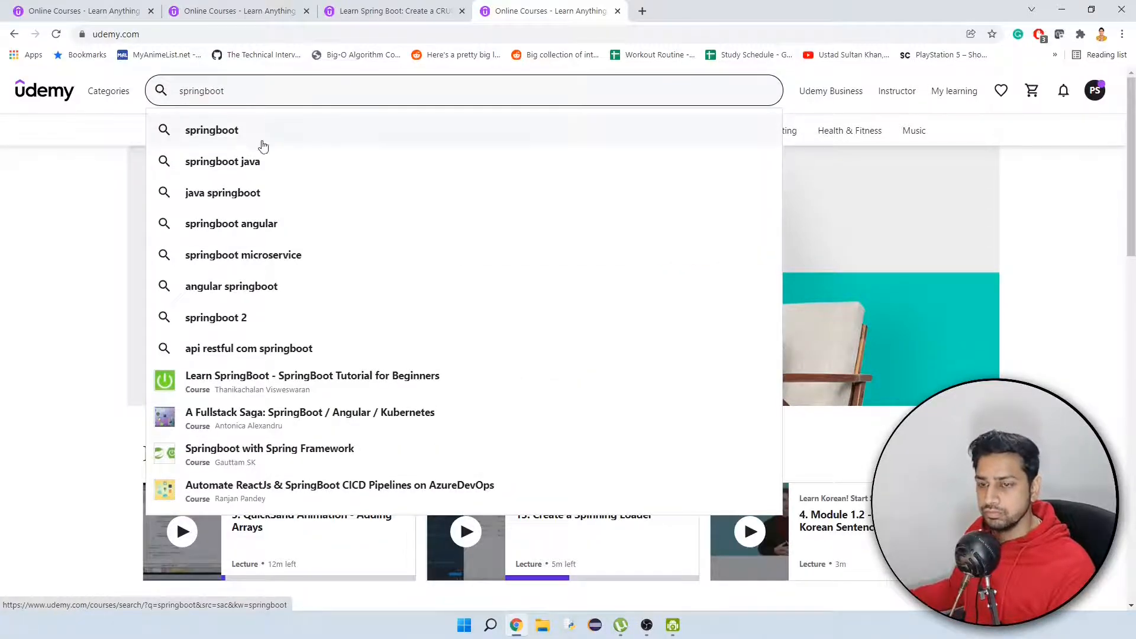
click(260, 142)
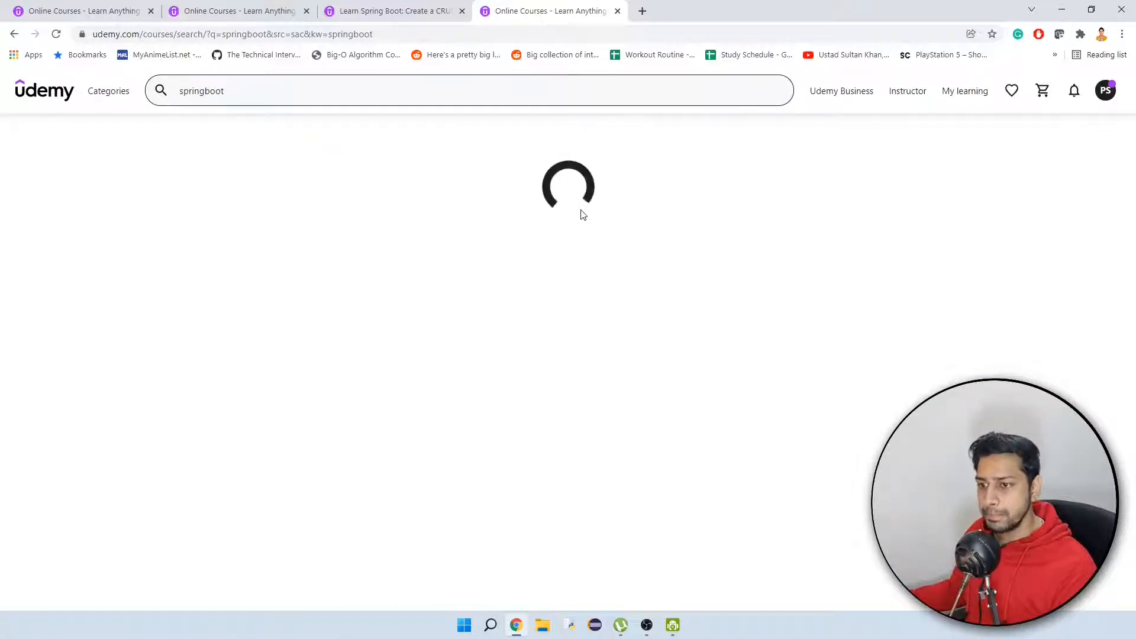
Open the course "Spring & Hibernate for Beginners (includes Spring Boot)" in its own tab and close the search results tab.
scroll(686, 297, down, 1)
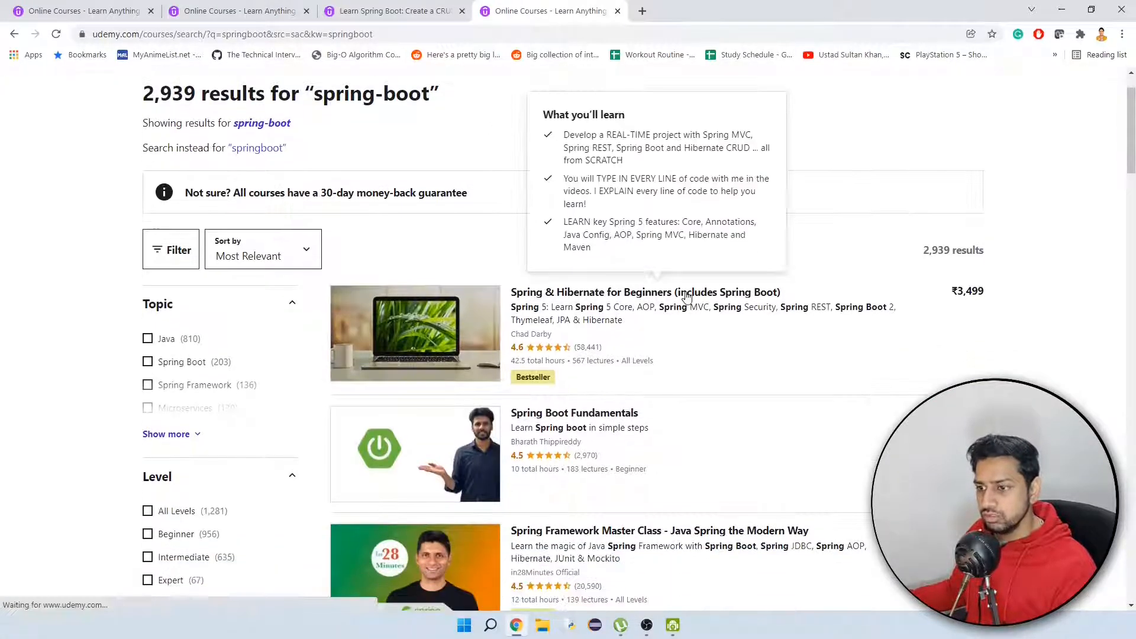
right_click(589, 303)
key(Escape)
middle_click(590, 304)
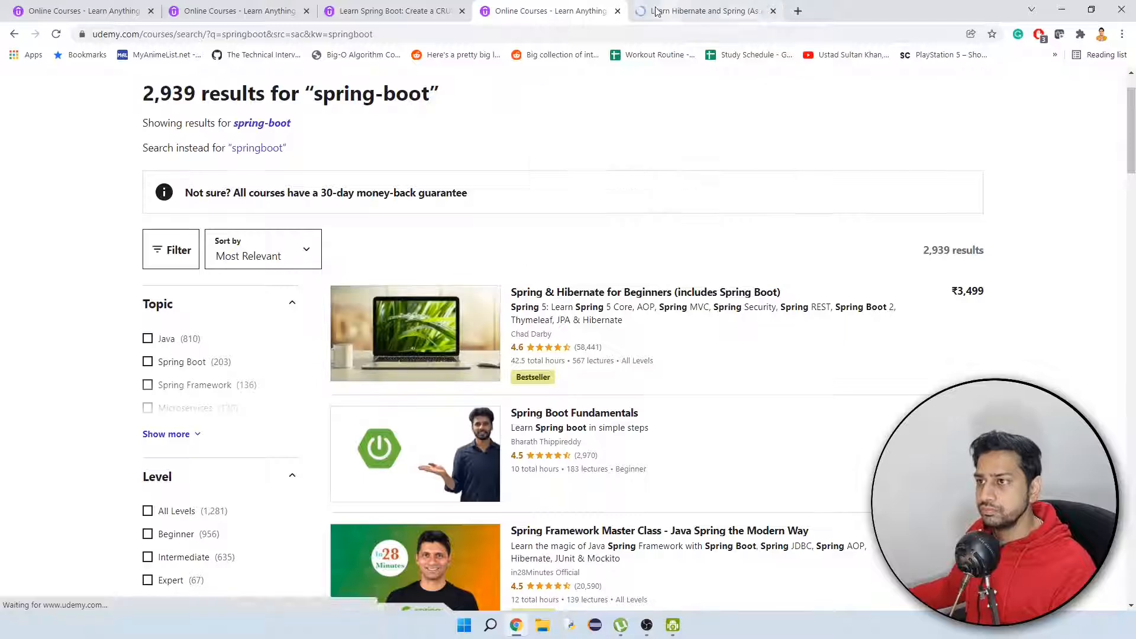
click(651, 10)
click(617, 11)
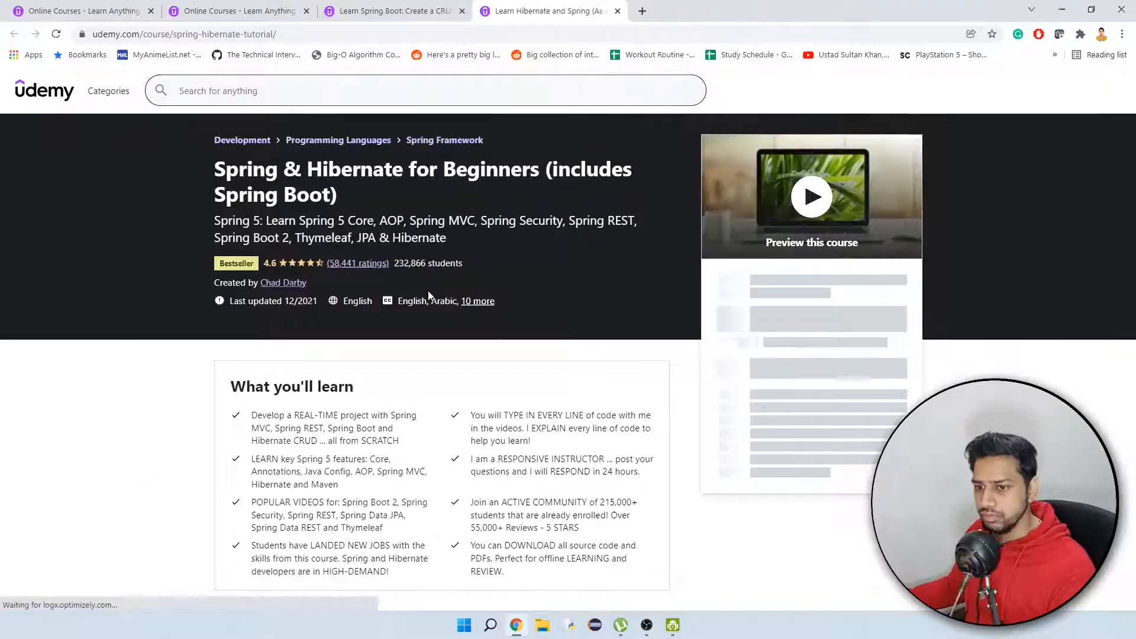
Copy the reference course's "Develop a REAL-TIME project" learning point into the draft's first learning objective.
scroll(428, 293, down, 2)
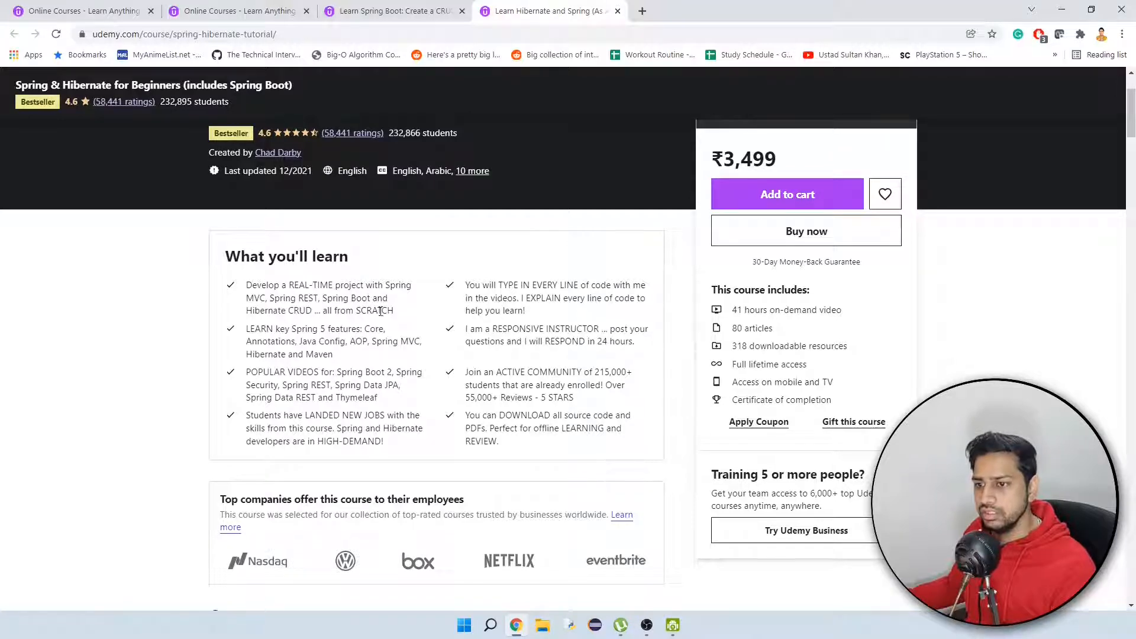
drag(394, 310, 240, 286)
click(180, 335)
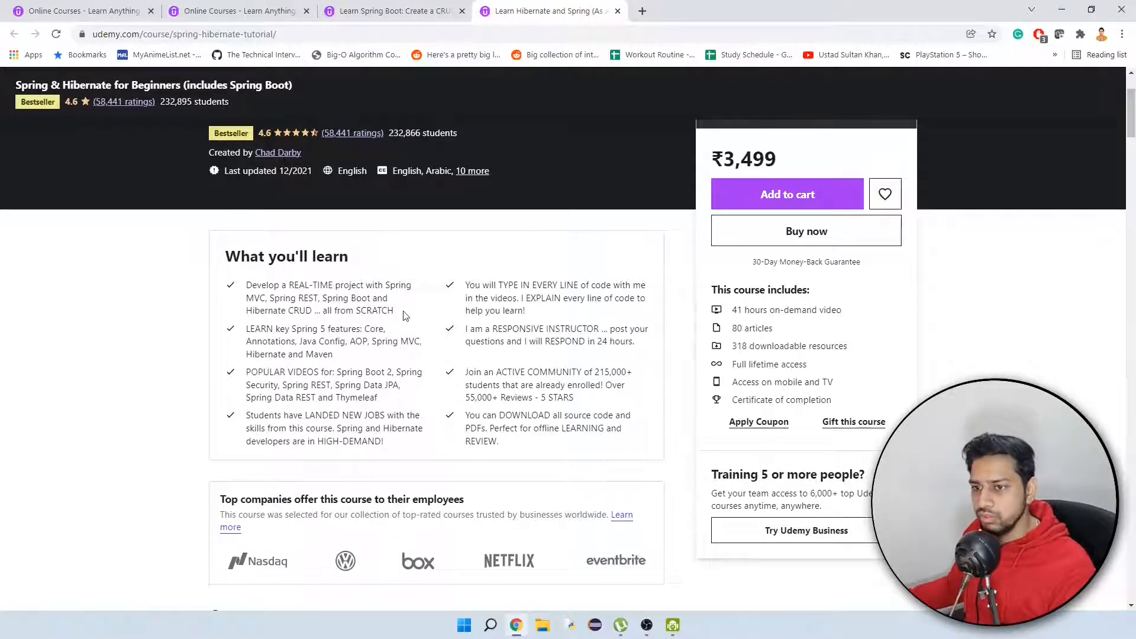
drag(404, 314, 245, 284)
key(ctrl+c)
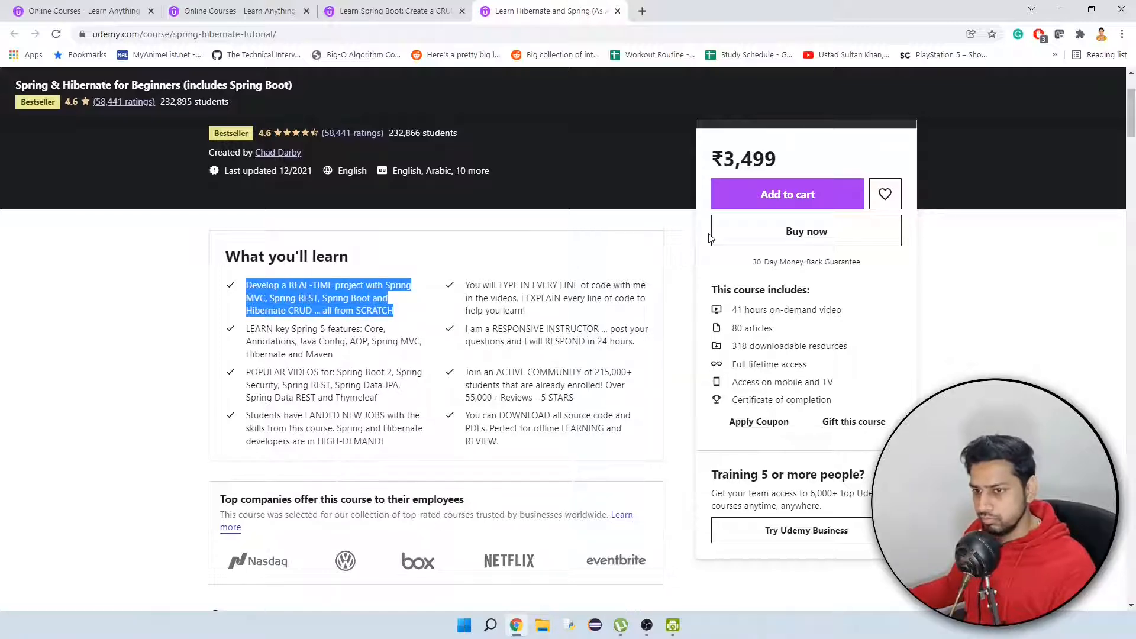
click(343, 10)
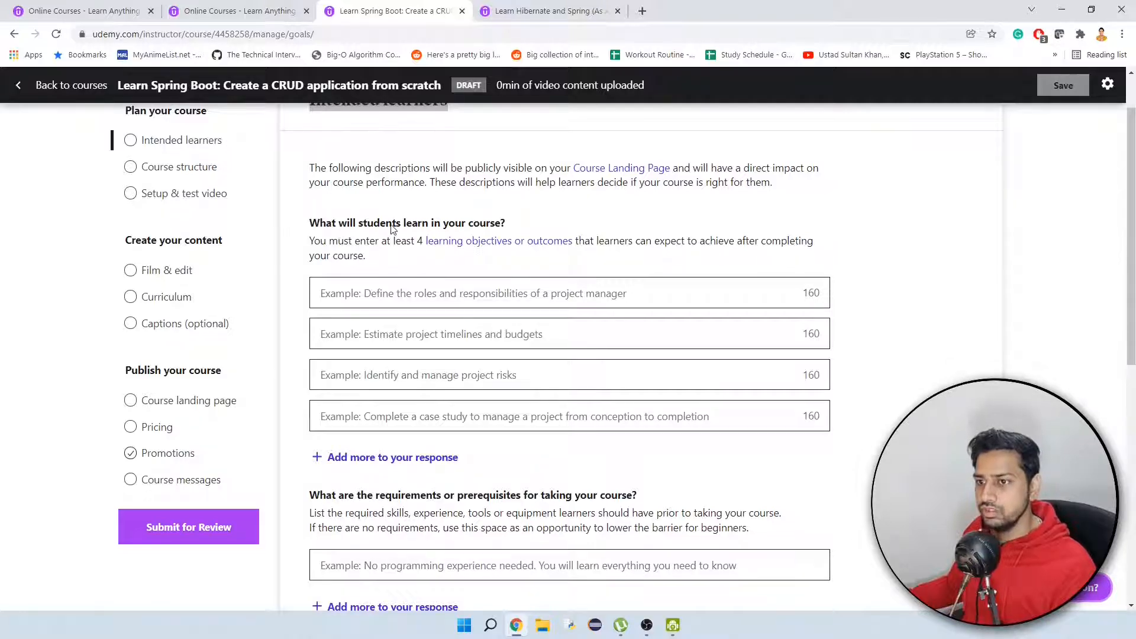
click(549, 18)
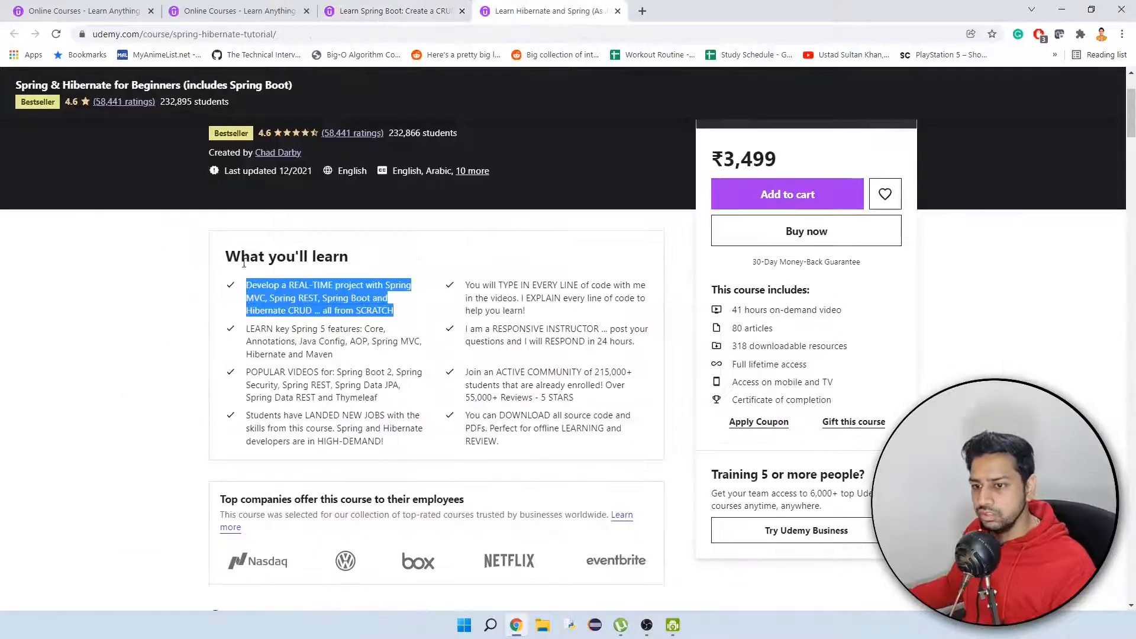
scroll(344, 261, down, 5)
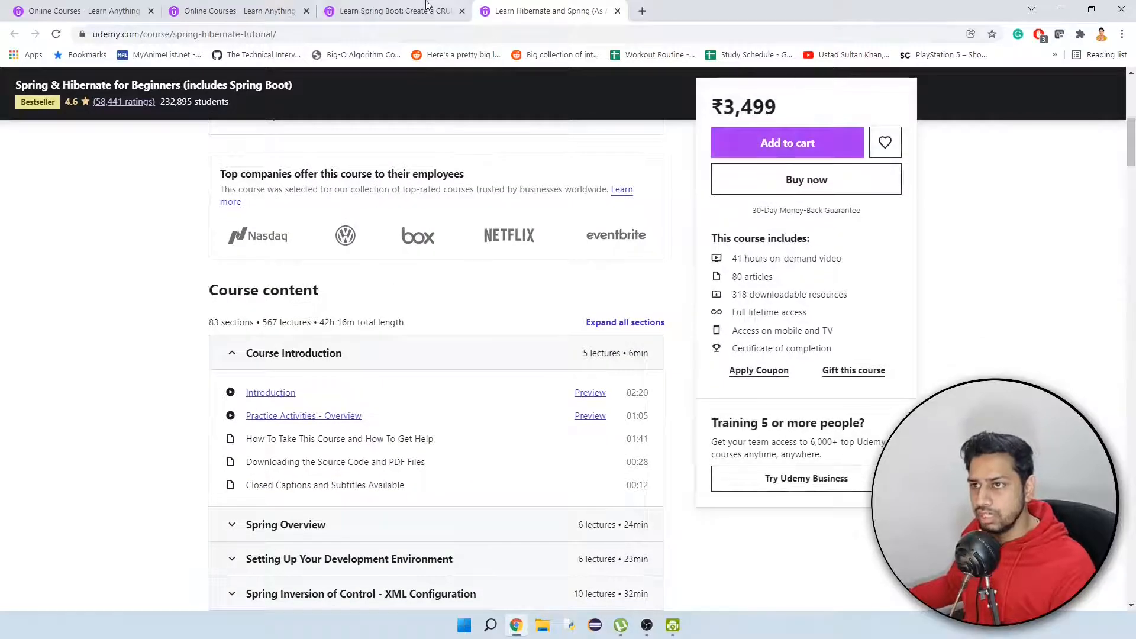
click(468, 10)
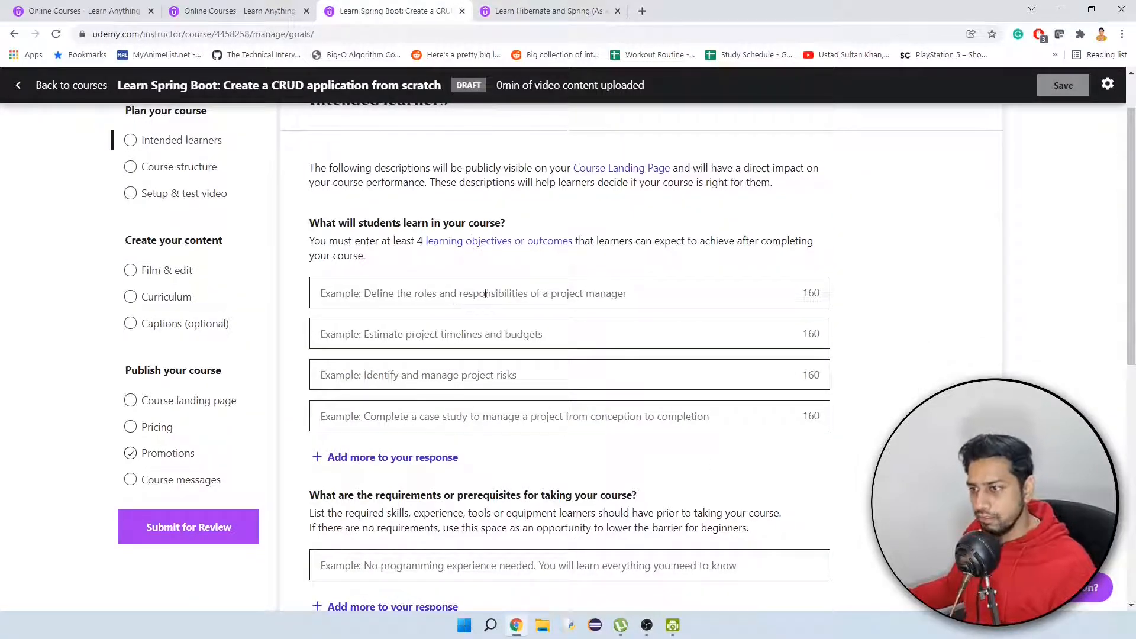
key(ctrl+v)
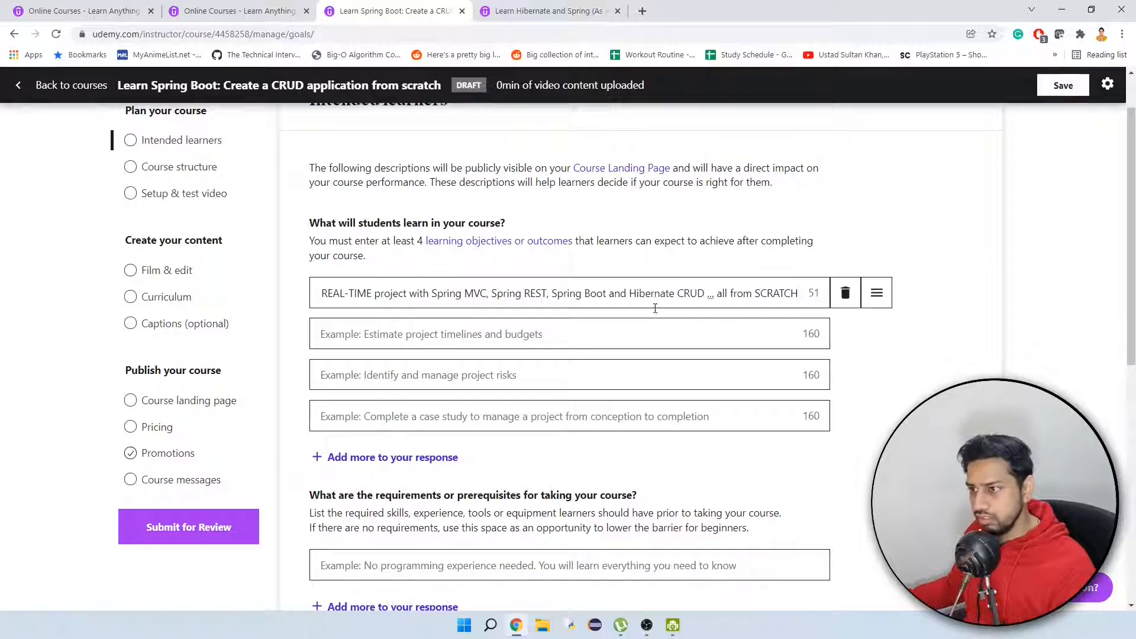
Delete the ellipsis and the words "Spring MVC, Spring REST," from the first learning objective.
click(716, 294)
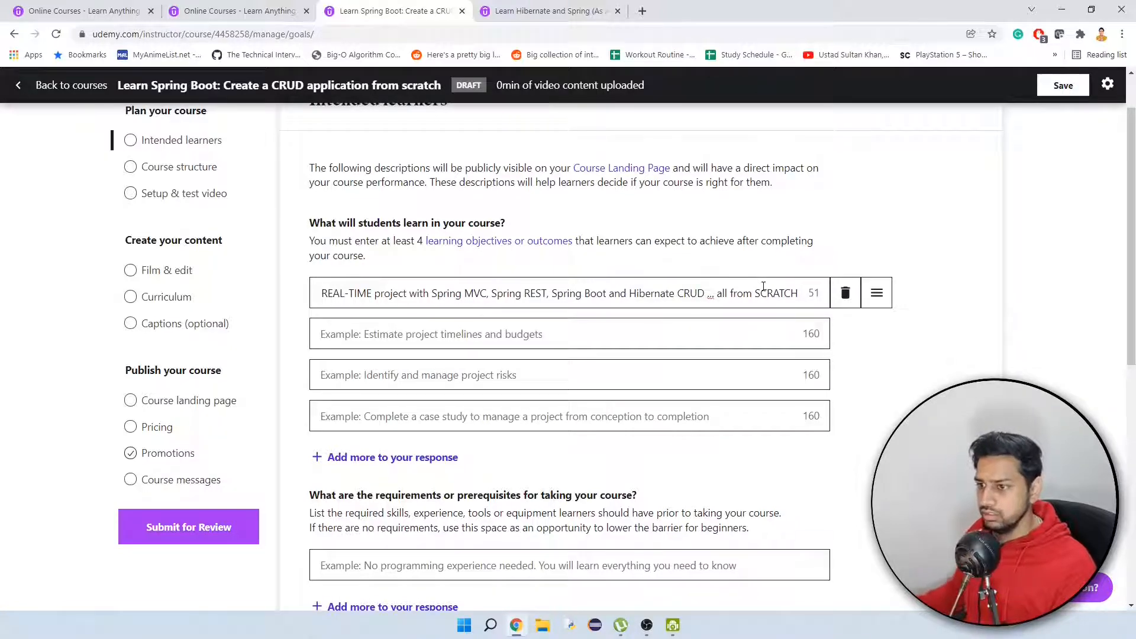
key(BackSpace)
key(BackSpace)
key(BackSpace)
key(BackSpace)
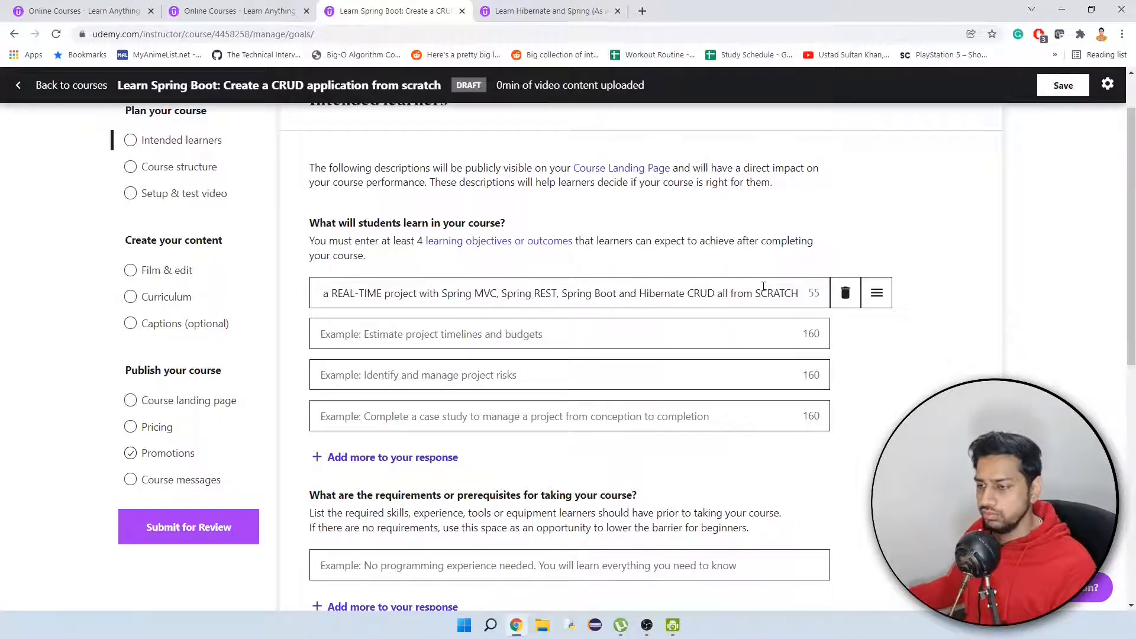
key(Home)
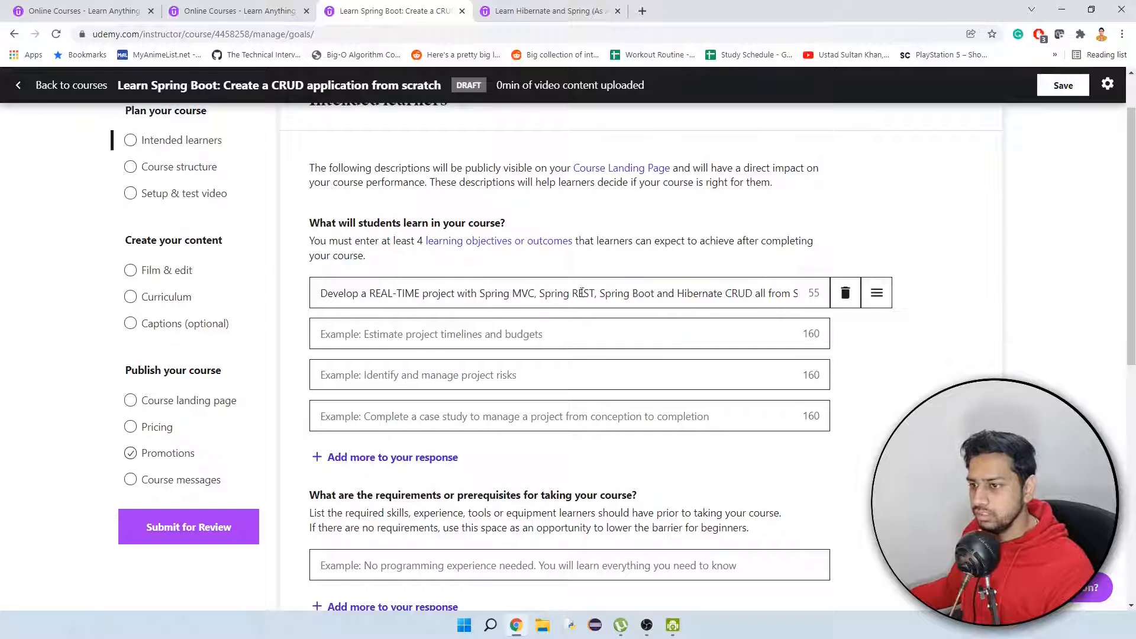
drag(601, 294, 484, 293)
key(BackSpace)
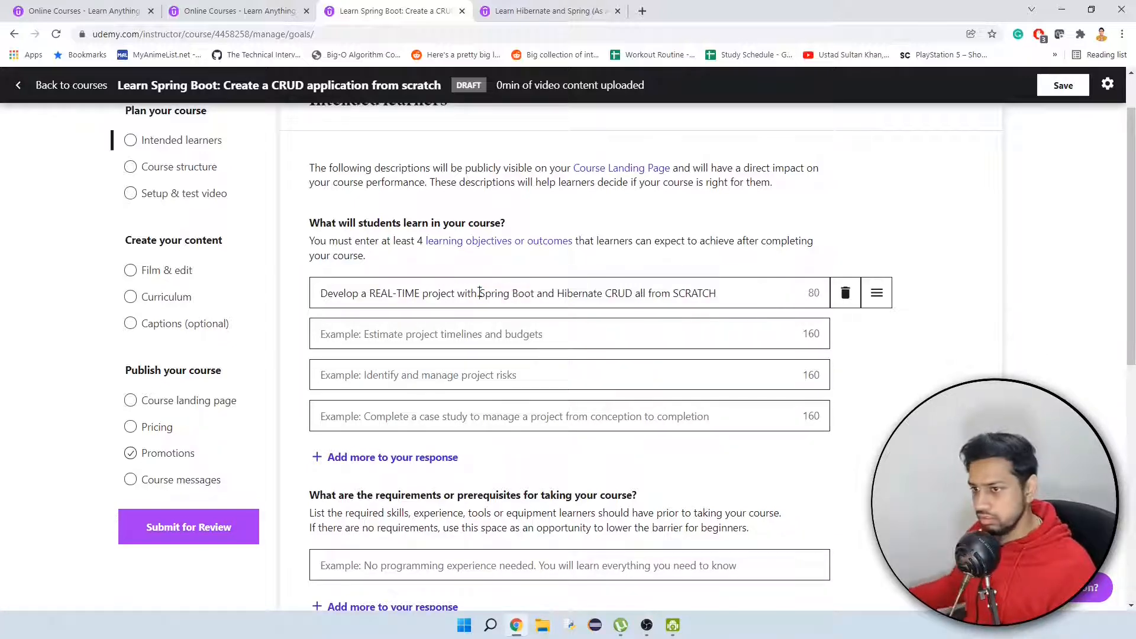
Insert ", REST, JSP, and MySQL" after "Spring Boot" in the first learning objective.
click(535, 294)
text(, )
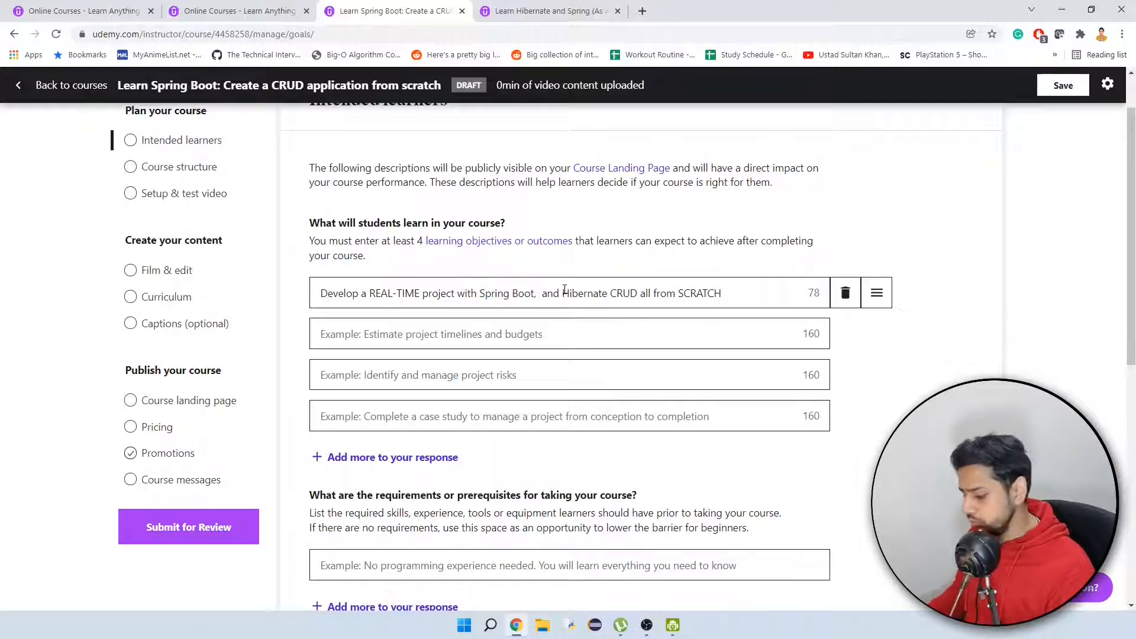
text(RES)
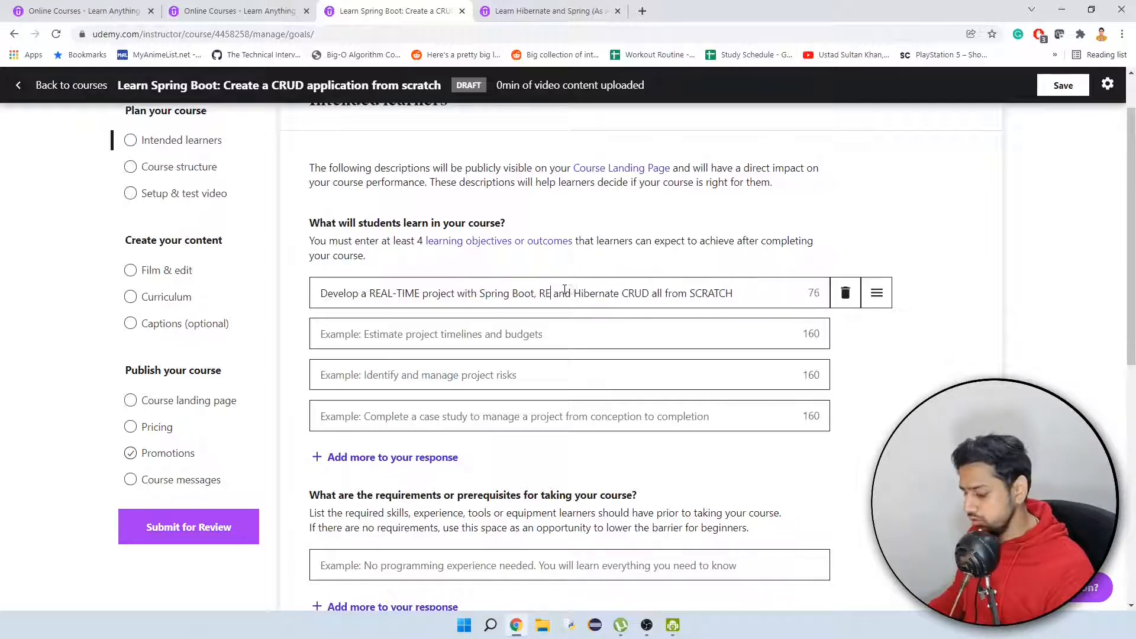
text(T, )
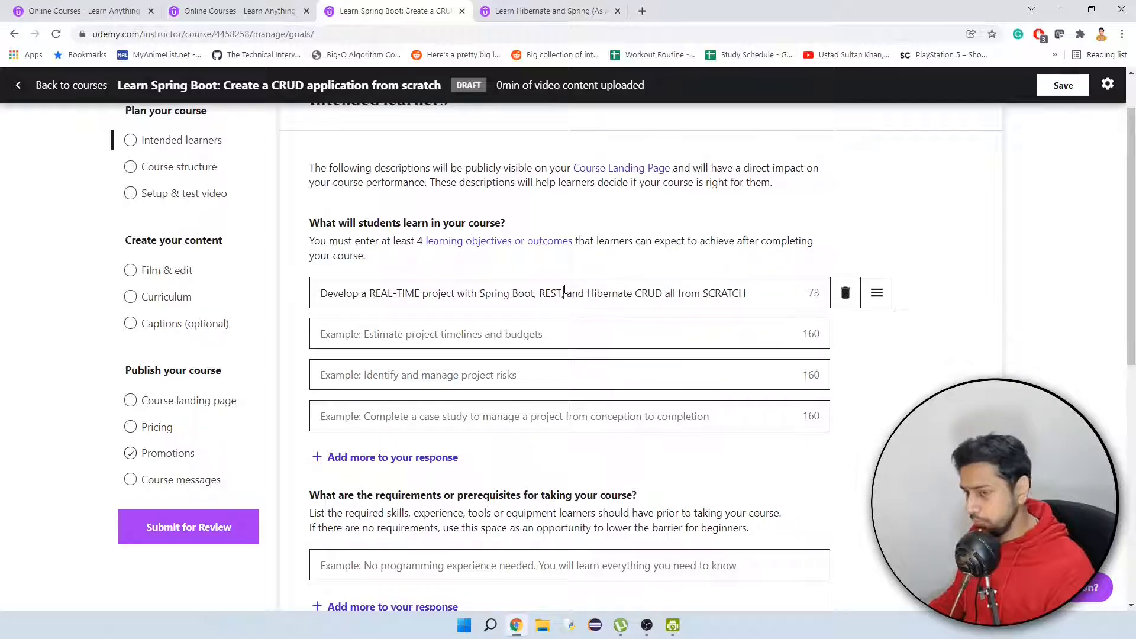
text(MySQL)
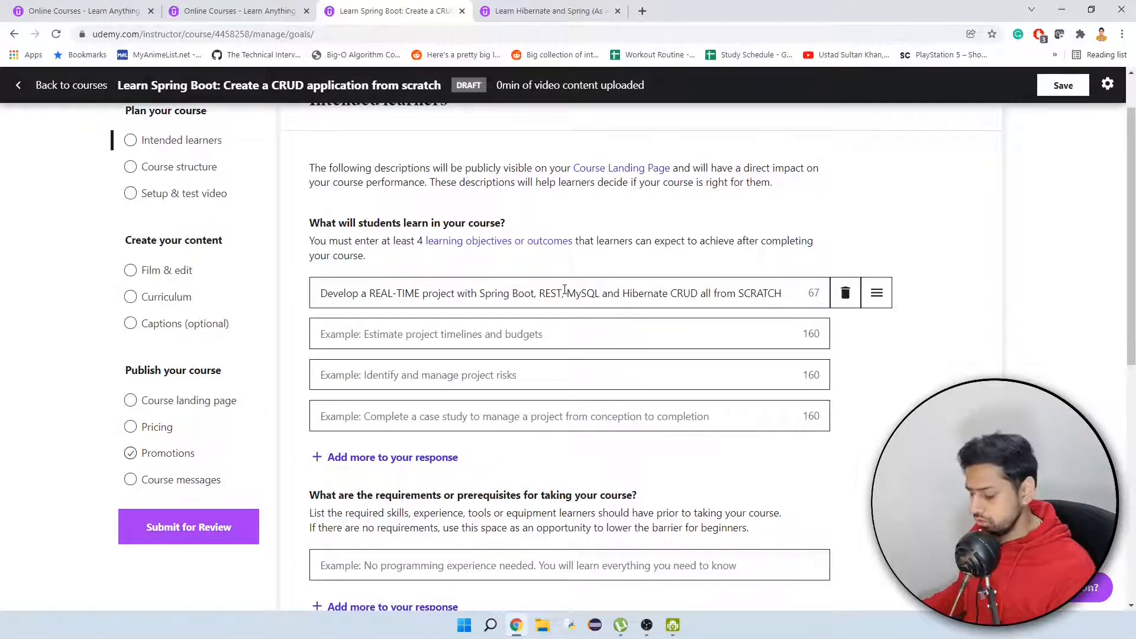
text(JSP, and)
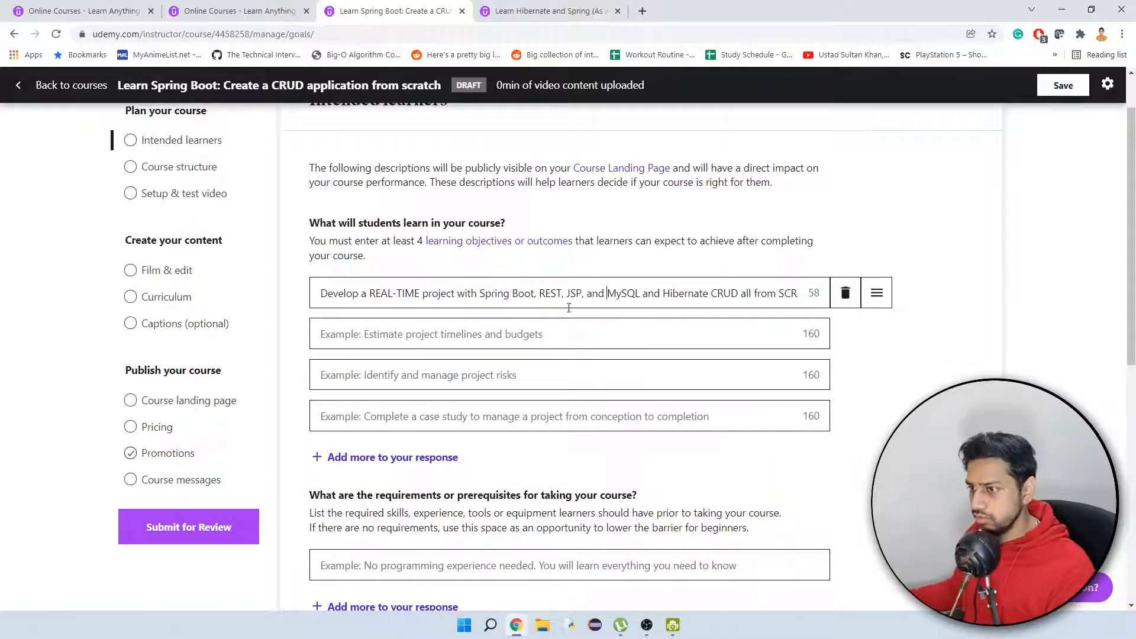
Move "CRUD" to follow "REAL-TIME" in the first learning objective and replace "project" with "application".
double_click(717, 293)
key(ctrl+c)
key(BackSpace)
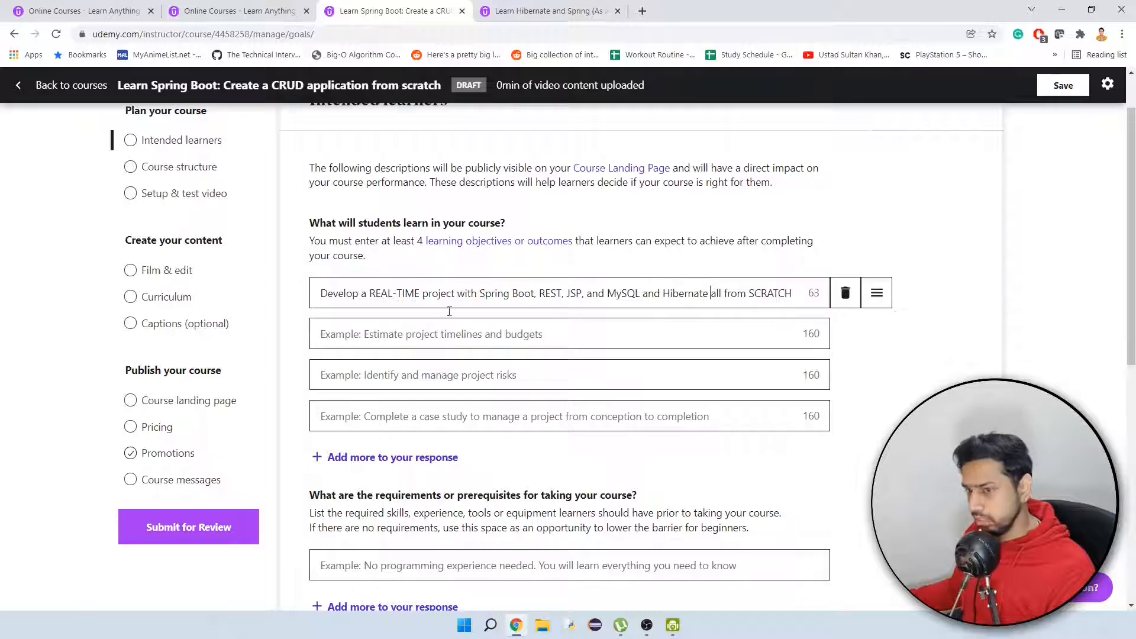
click(422, 293)
key(ctrl+v)
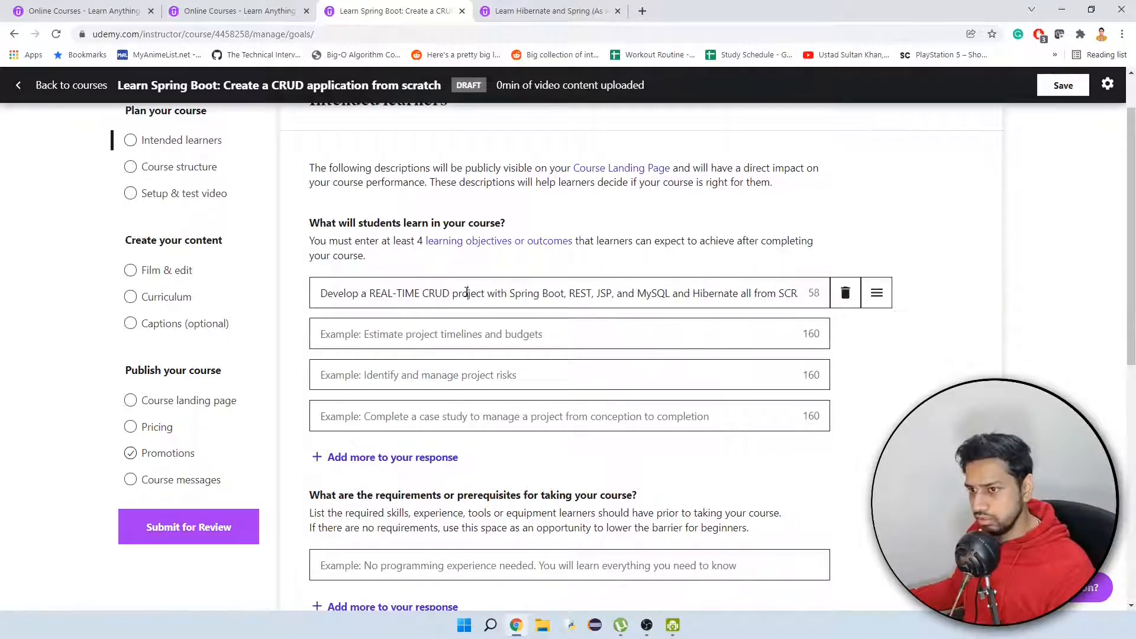
double_click(467, 293)
text(applicat)
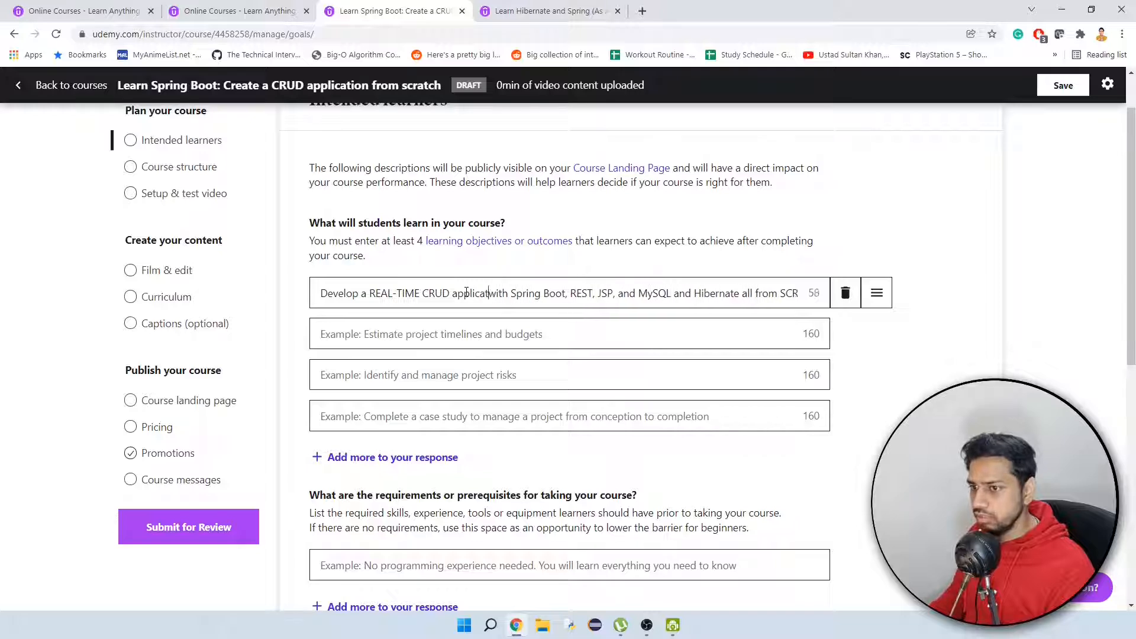
text(ion)
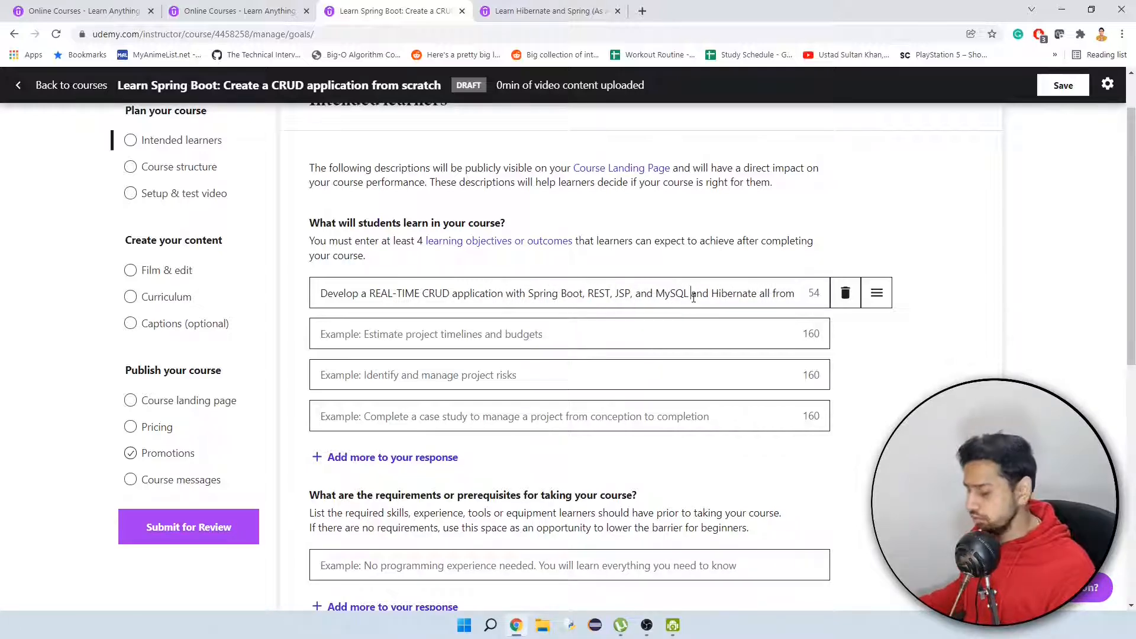
Remove "and Hibernate all" from the first learning objective so that it ends with "MySQL from SCRATCH".
key(Delete)
key(Delete)
key(Delete)
key(Delete)
key(Delete)
key(Delete)
key(Delete)
key(Delete)
key(Delete)
key(Delete)
key(Delete)
key(Delete)
key(Delete)
key(Delete)
key(Delete)
key(Delete)
key(Delete)
key(Delete)
key(Delete)
key(Delete)
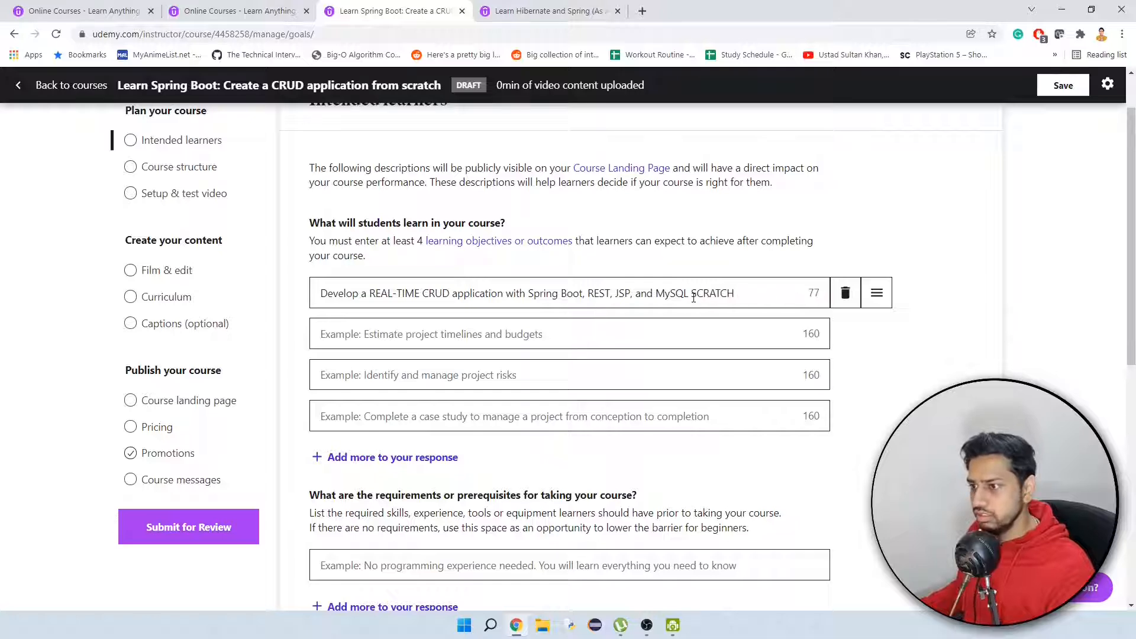
text(from)
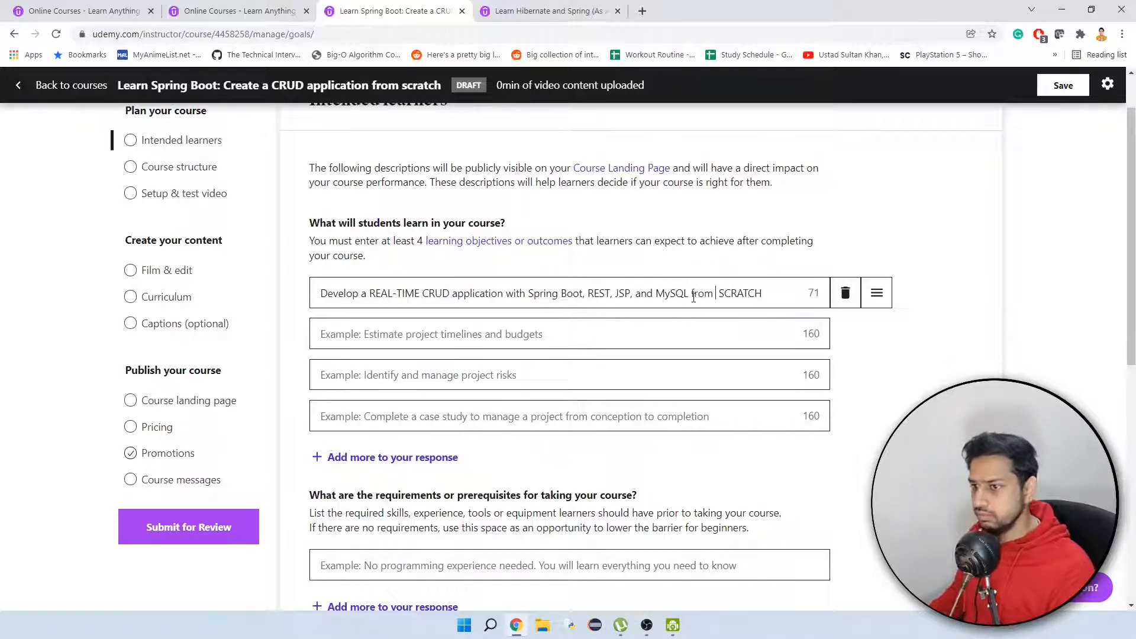
key(BackSpace)
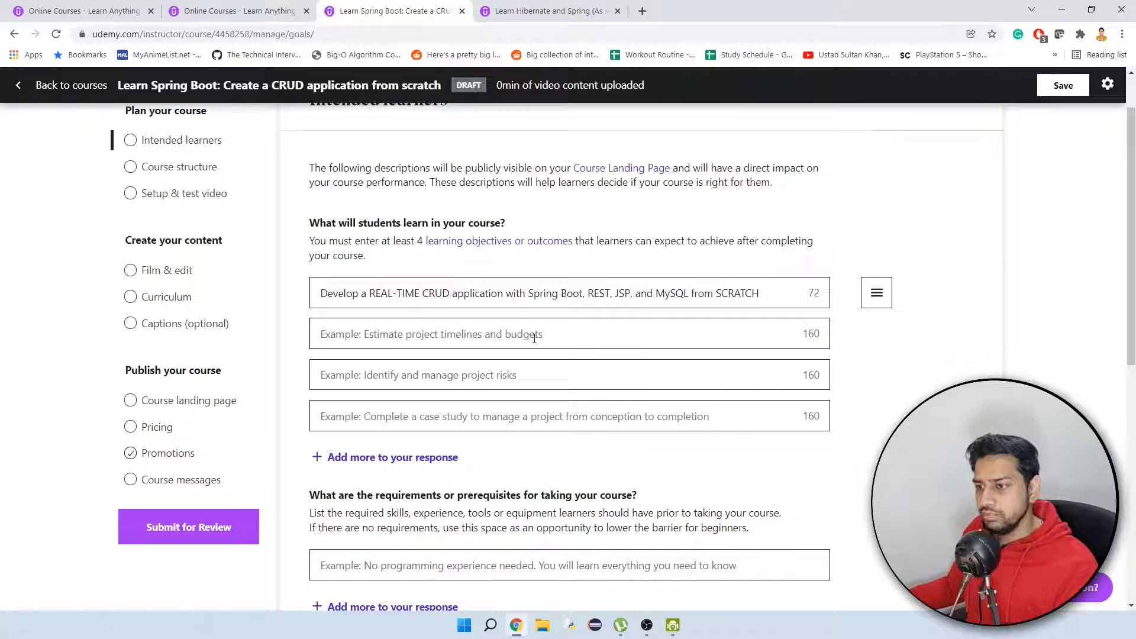
Copy the reference course's "Students have LANDED NEW JOBS" point into the second learning objective.
click(541, 11)
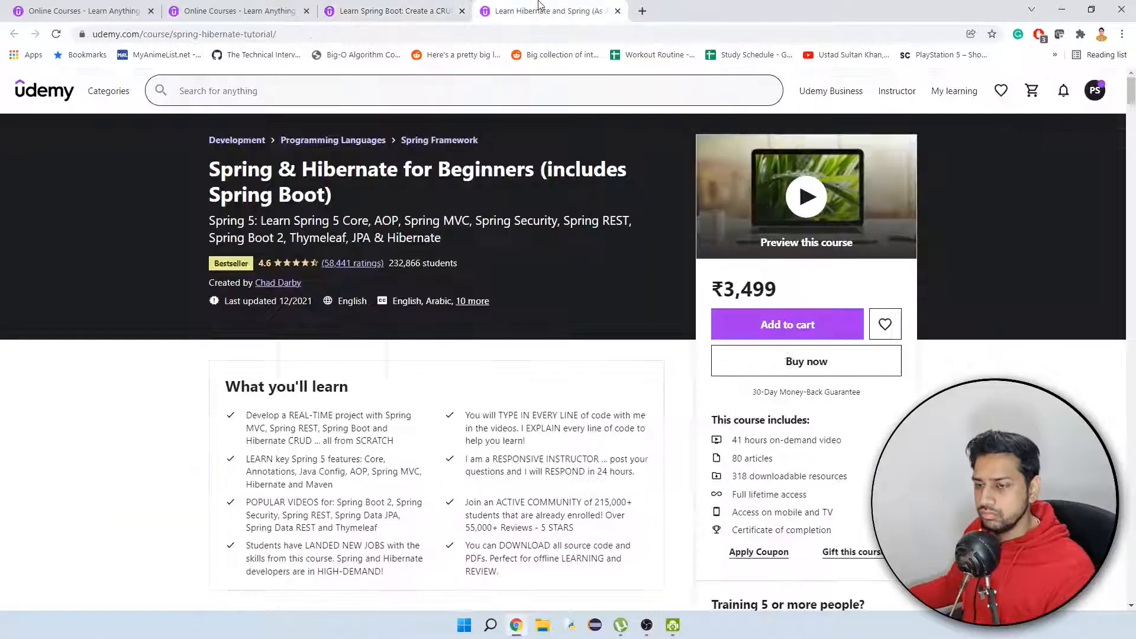
click(414, 11)
click(427, 335)
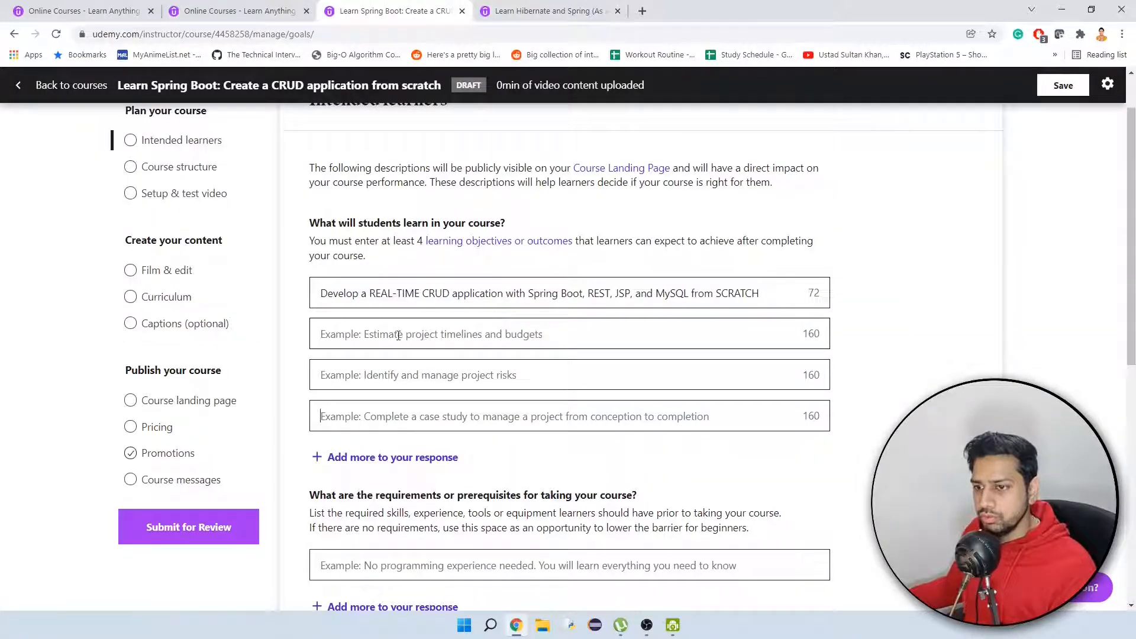
click(541, 11)
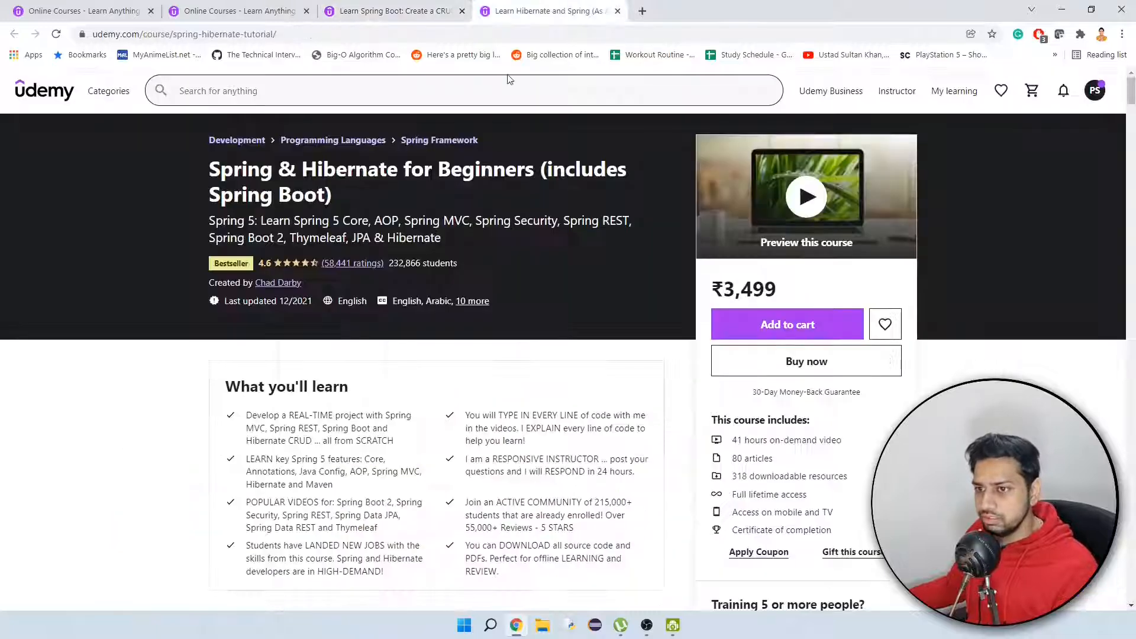
scroll(379, 373, down, 2)
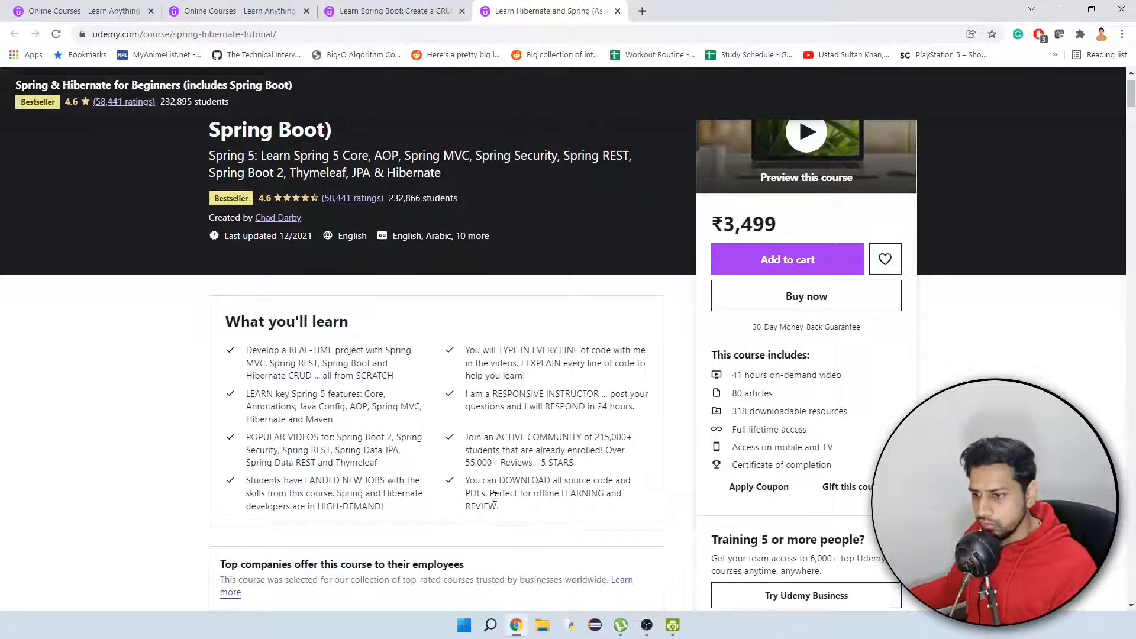
drag(386, 507, 245, 482)
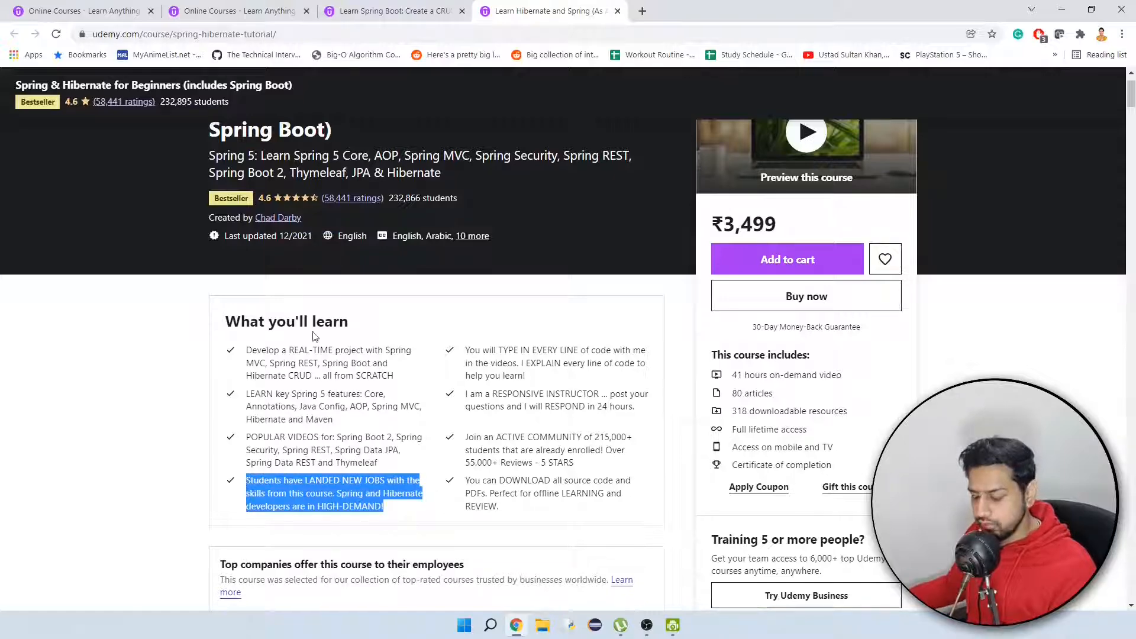
click(395, 12)
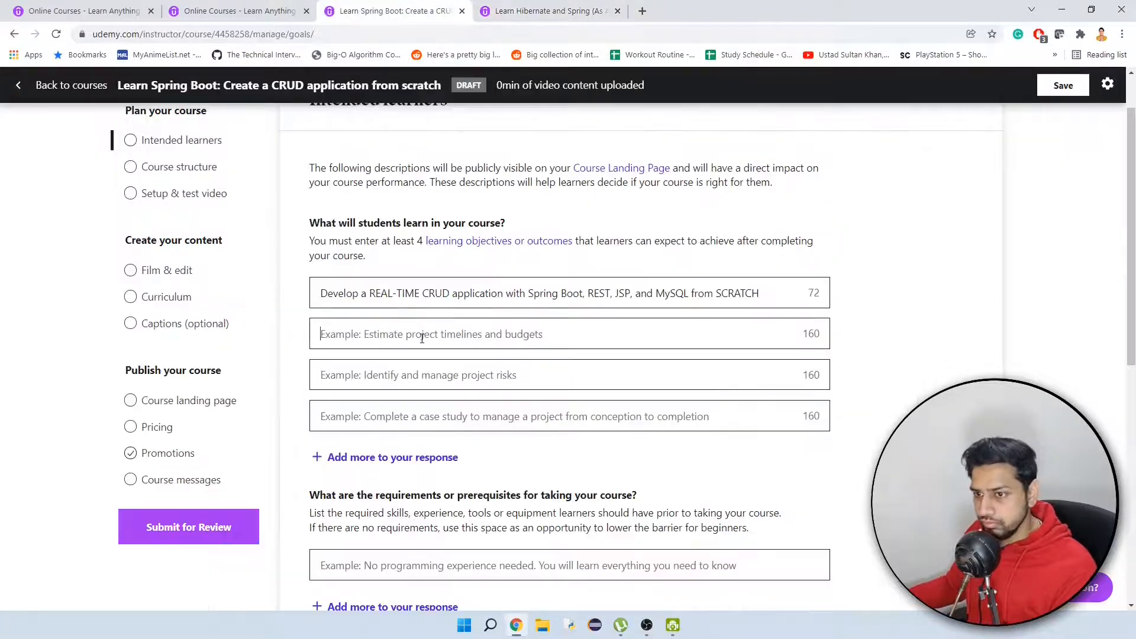
key(ctrl+v)
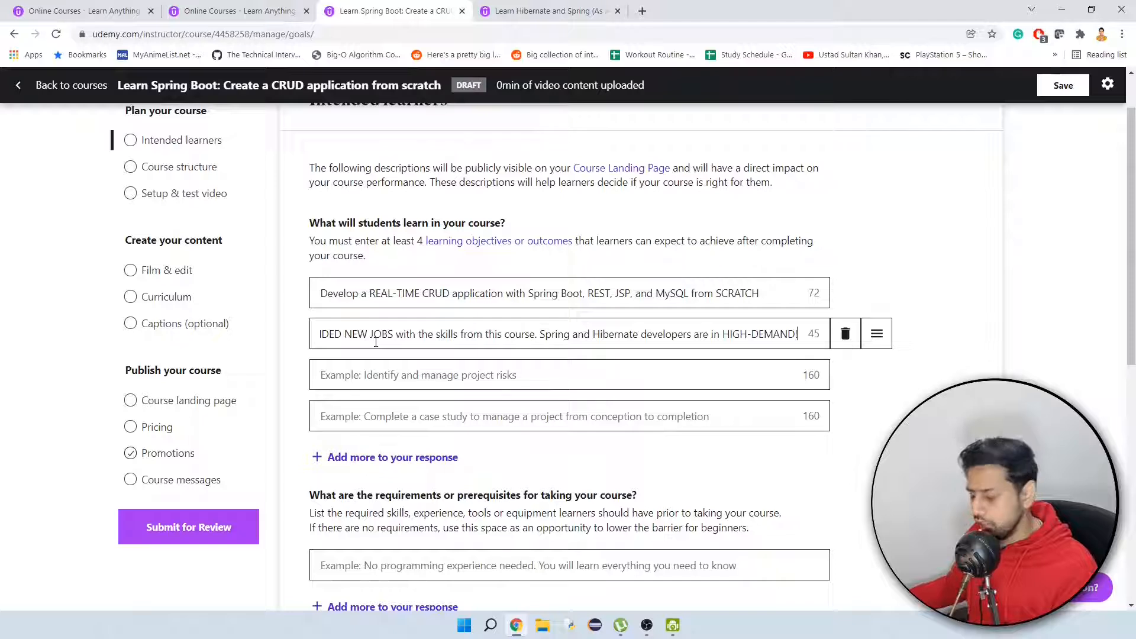
Replace "NEW" with "BEST" in the second learning objective.
key(Home)
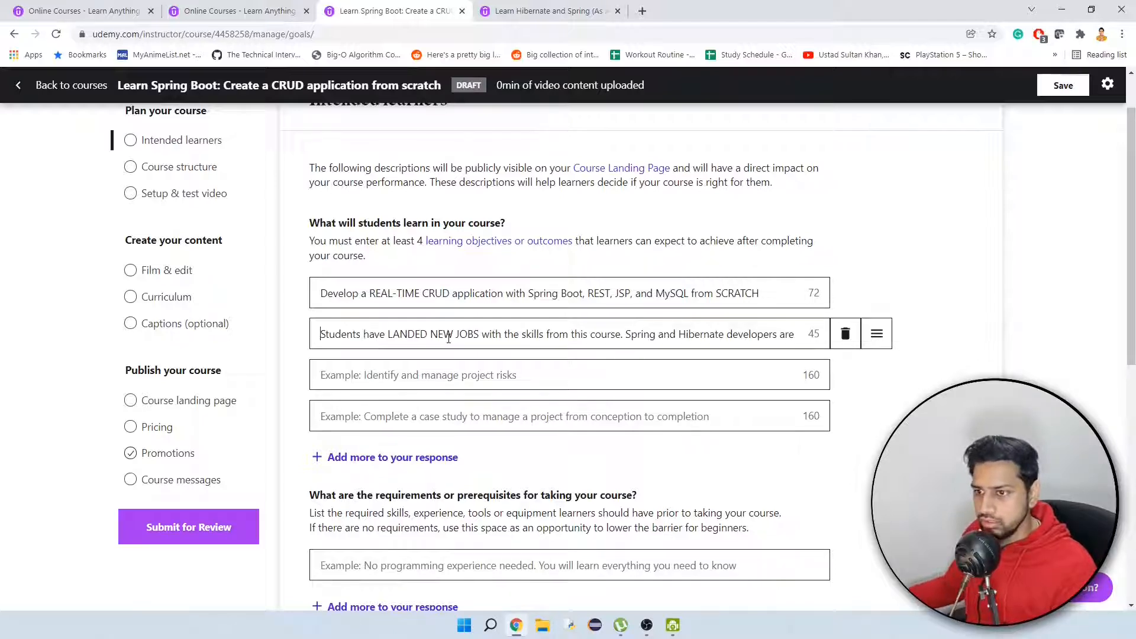
double_click(442, 333)
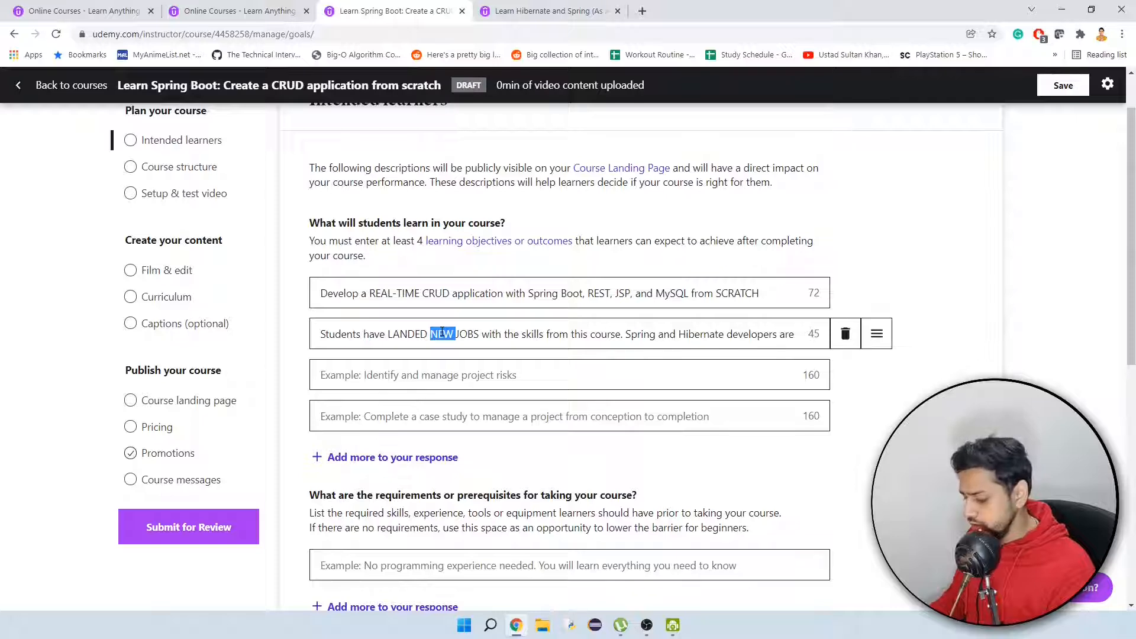
text(BEST)
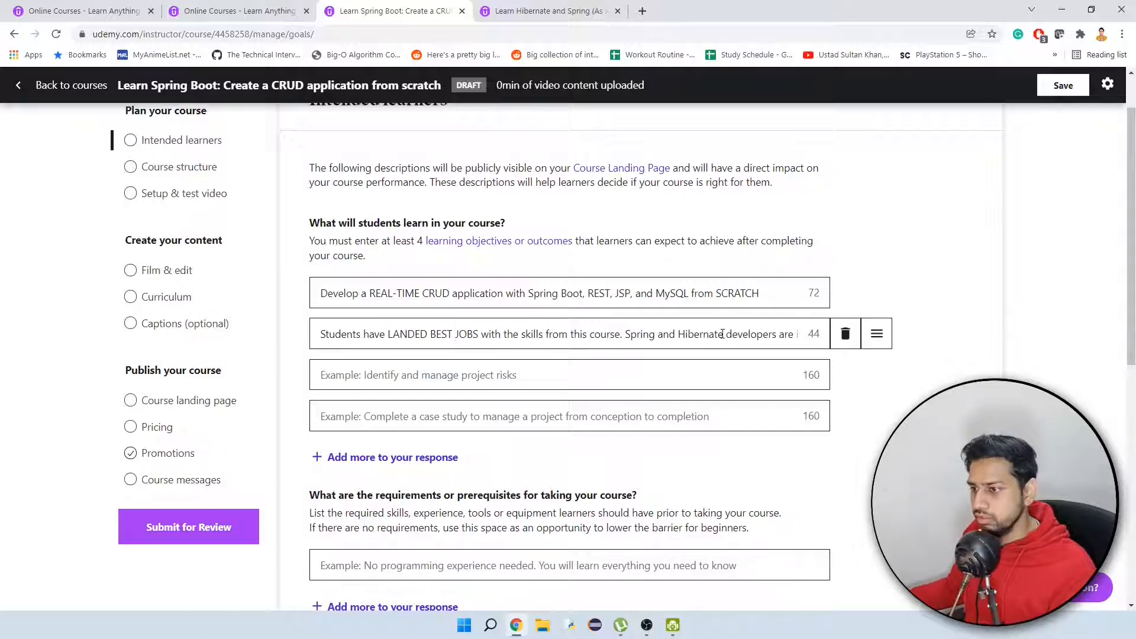
Replace "and Hibernate" with "boot" in the second learning objective so that it reads "Spring boot developers".
drag(722, 333, 656, 337)
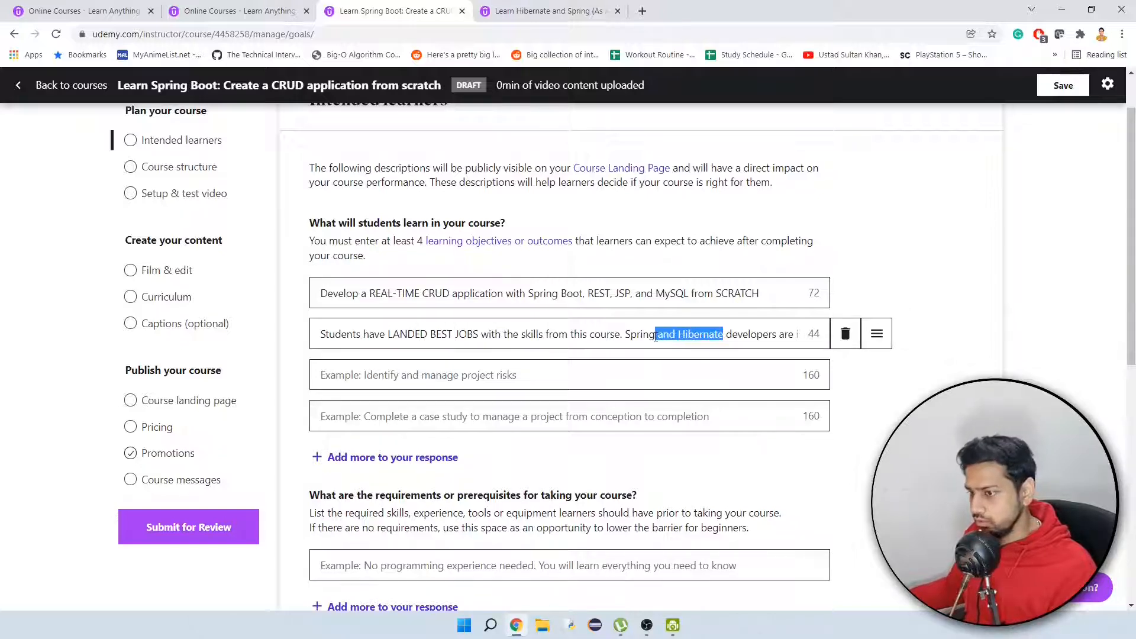
key(BackSpace)
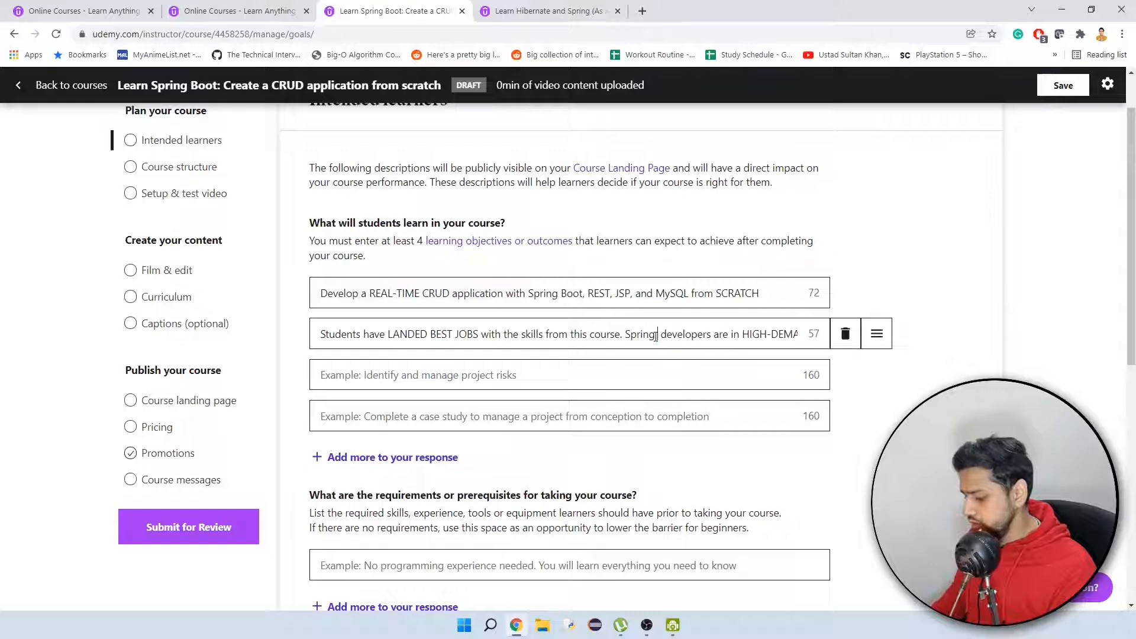
text(BOO)
key(BackSpace)
key(BackSpace)
key(BackSpace)
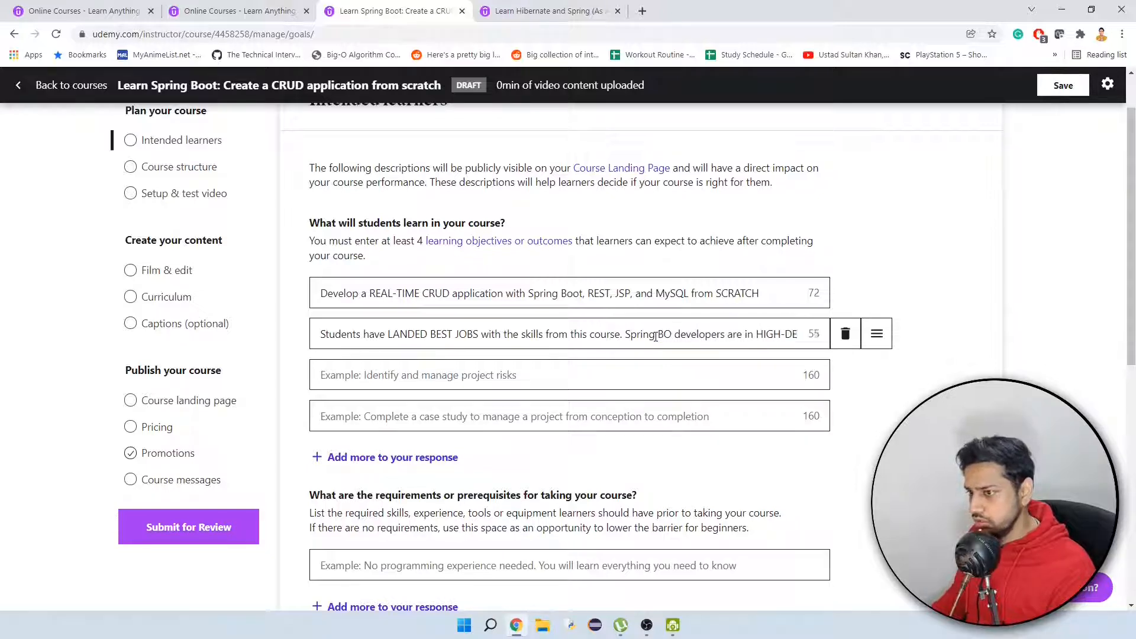
text(boot)
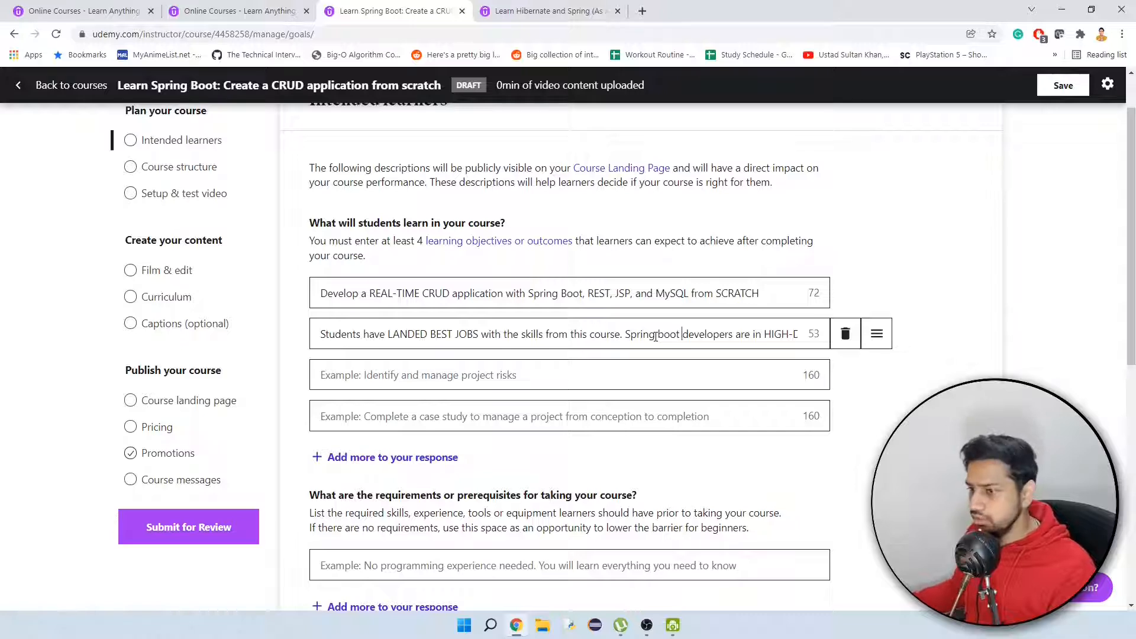
key(Right)
key(Right)
key(Right)
key(Right)
key(Right)
key(Right)
key(Right)
key(Right)
key(Right)
key(Right)
key(Right)
key(Right)
key(Right)
key(Right)
key(Right)
key(Right)
key(Right)
key(Right)
key(Right)
key(Right)
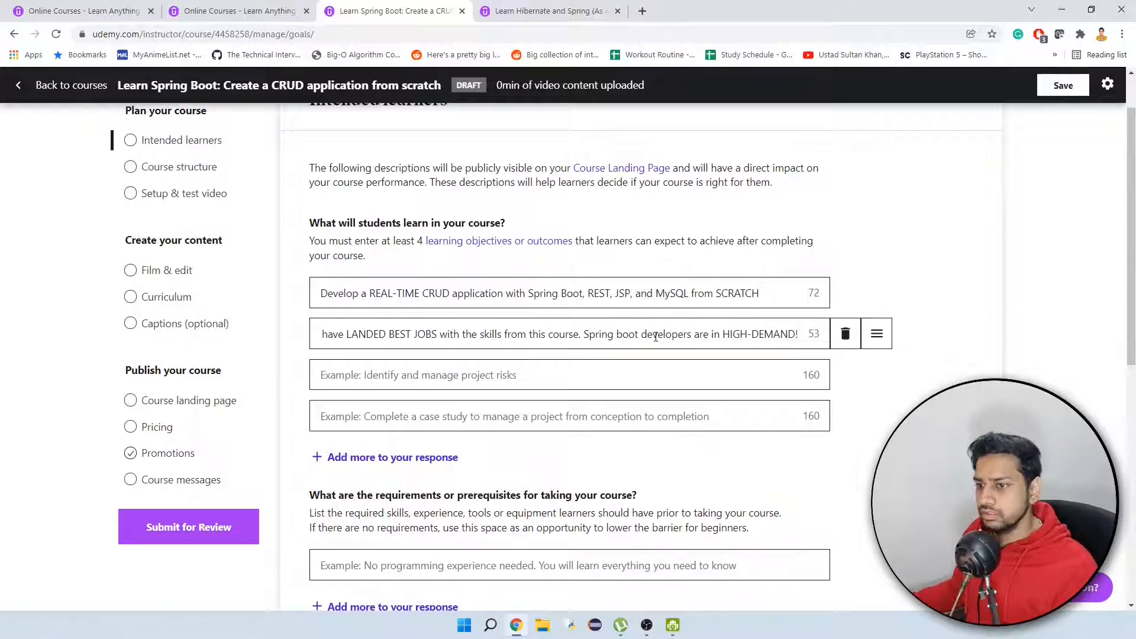
Paste the reference course's "You will TYPE IN EVERY LINE of code" point into the third learning objective.
click(468, 380)
text(You will TYPE IN EVERY LINE of code with me in the videos. I EXPLAIN every line of code to help you learn!)
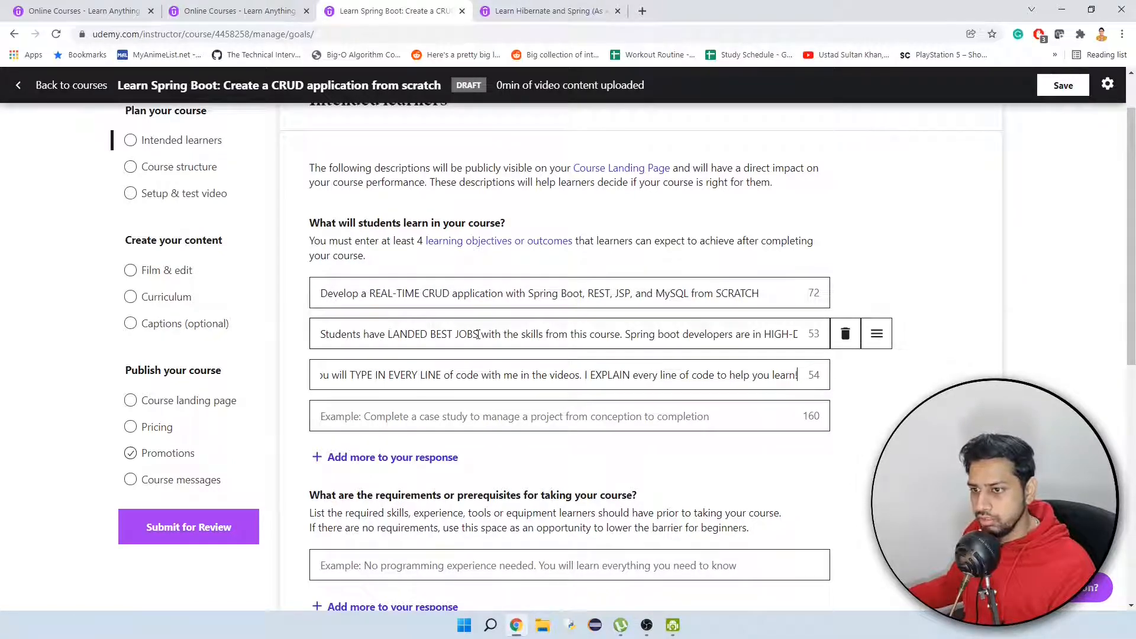
In the second learning objective, change "LANDED BEST JOBS" to "landed jobs" and "HIGH-DEMAND!" to "high demand.".
drag(478, 335, 388, 334)
text(la)
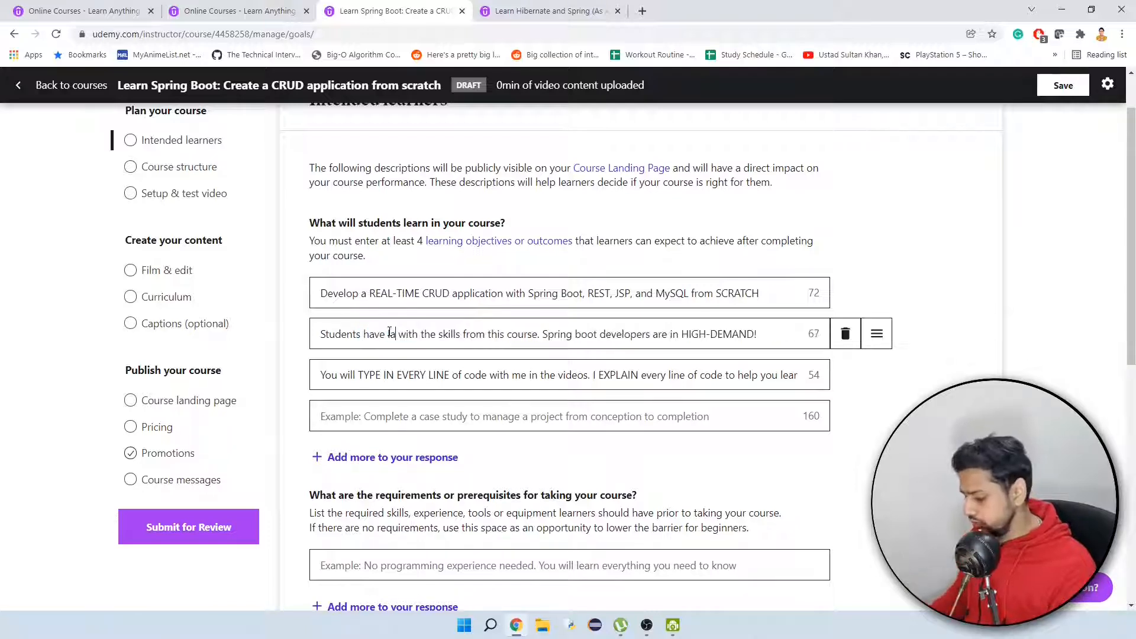
text(nded jobs)
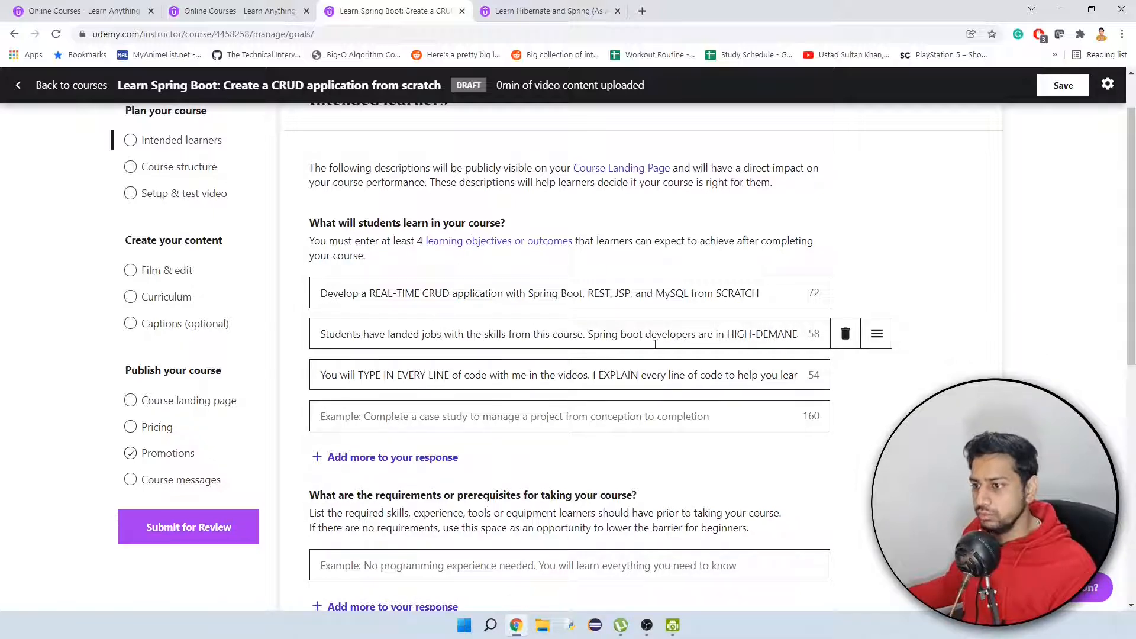
drag(730, 331, 811, 331)
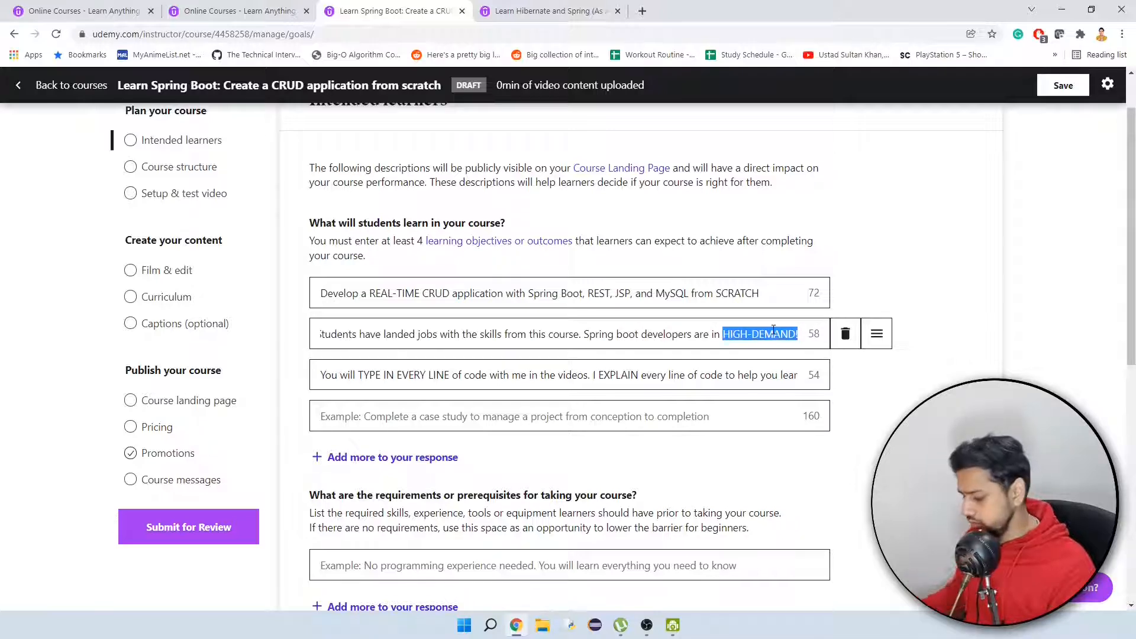
text(high deman)
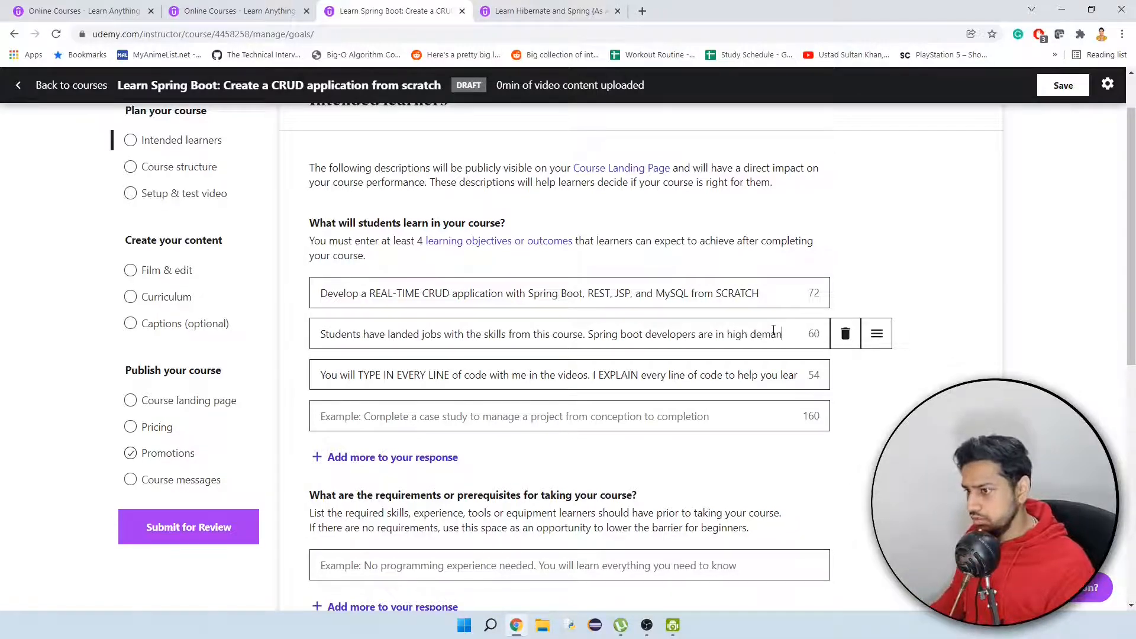
text(d.)
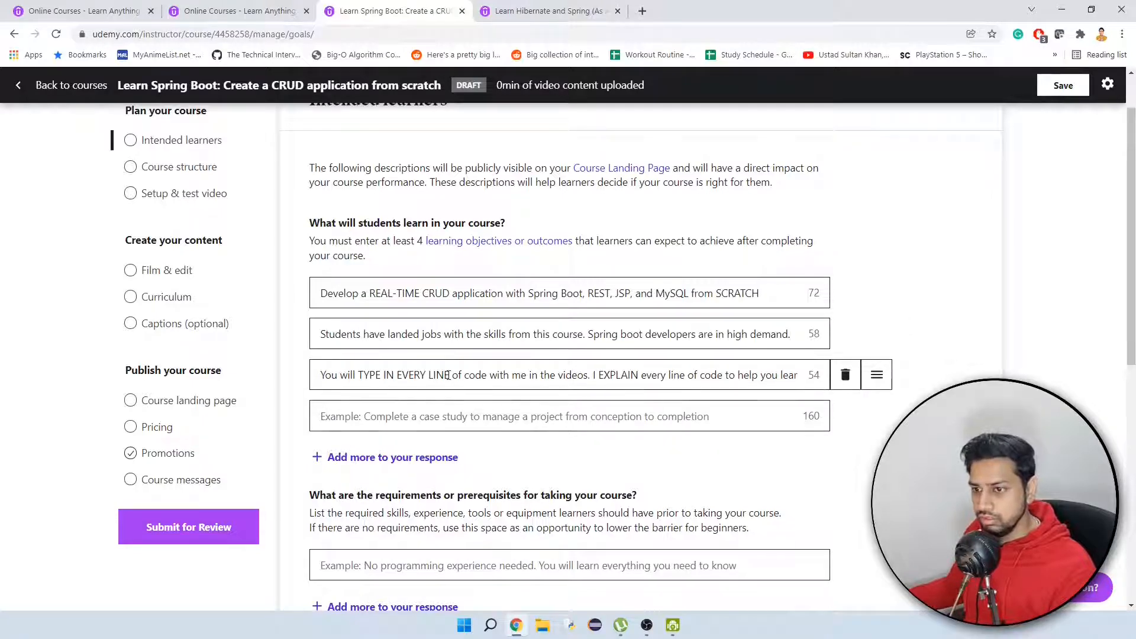
Reword the opening of the third learning objective to "You can type the code along with me".
drag(448, 375, 340, 374)
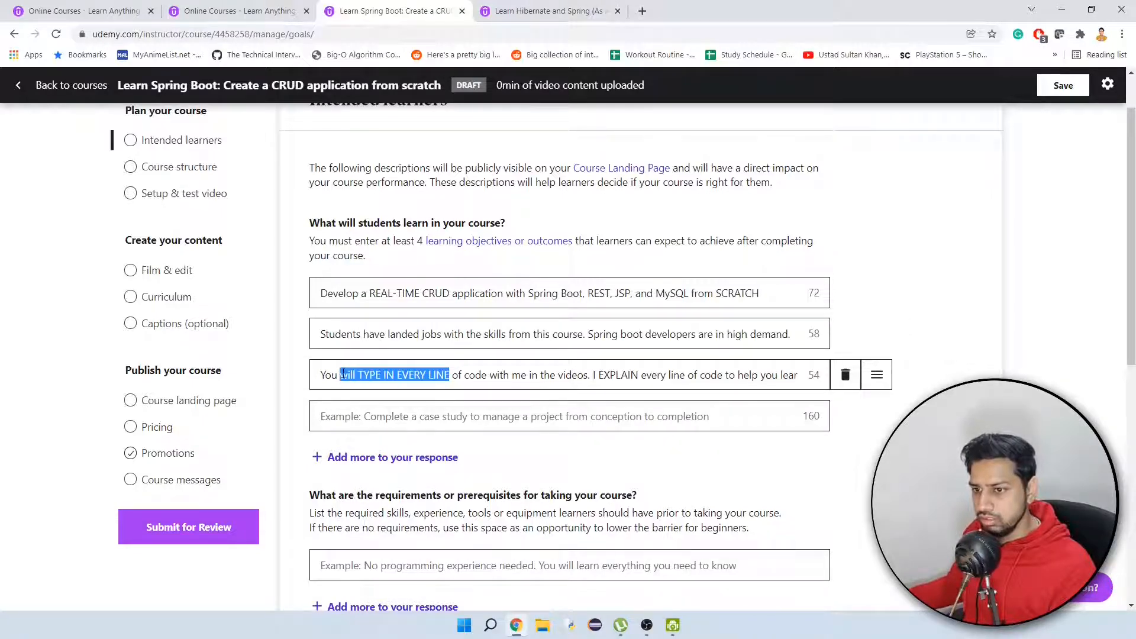
text(can type)
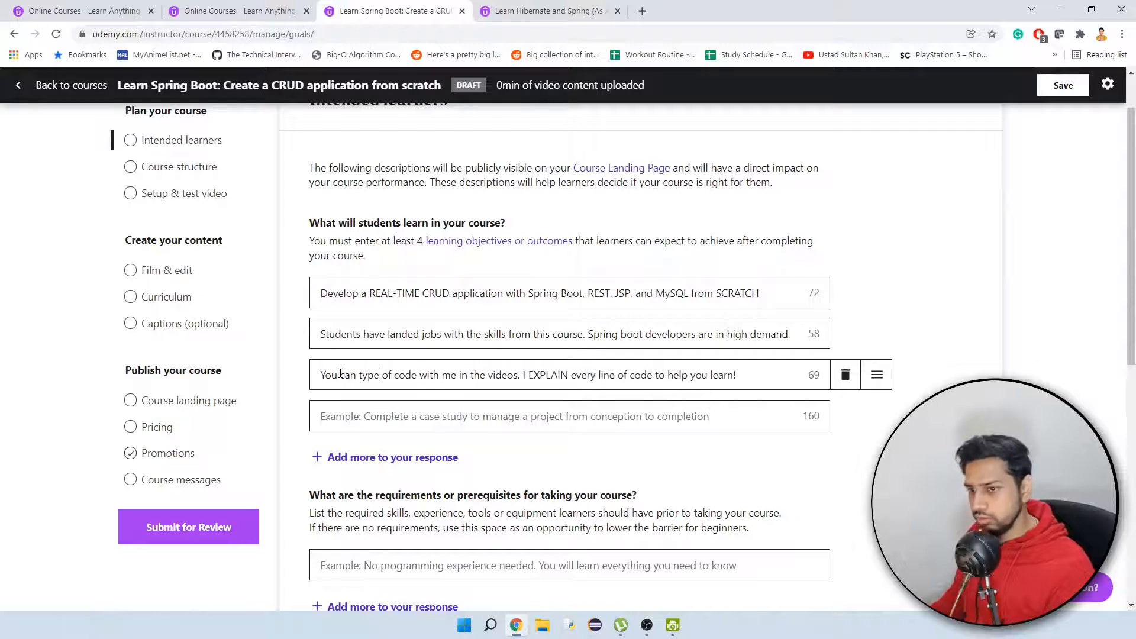
key(Delete)
key(Delete)
key(Delete)
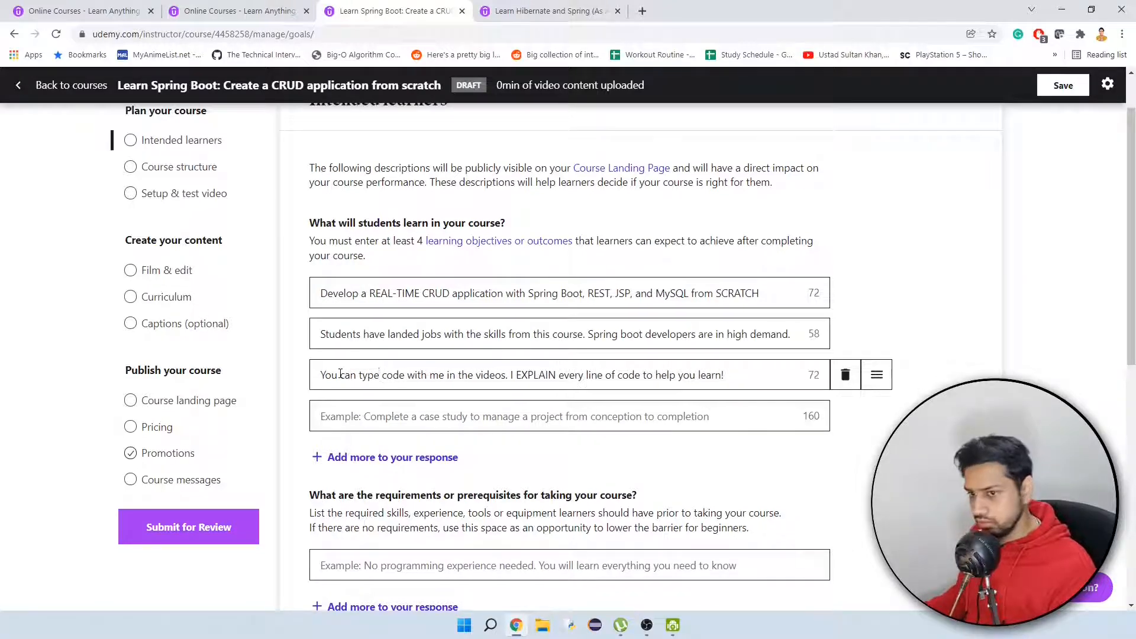
text(th)
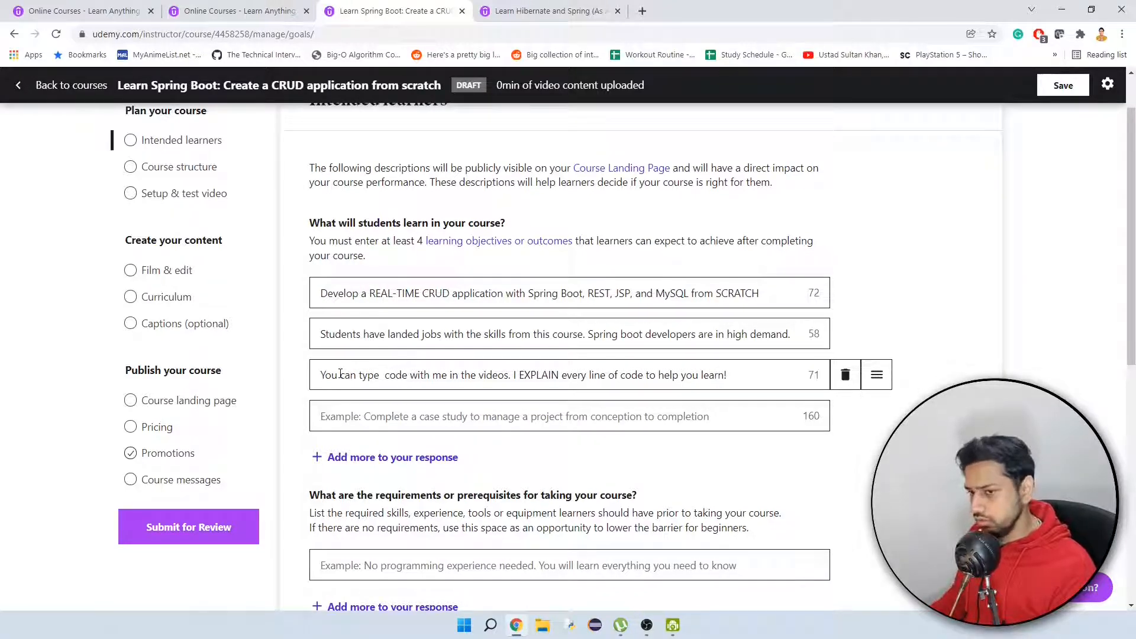
text(e code )
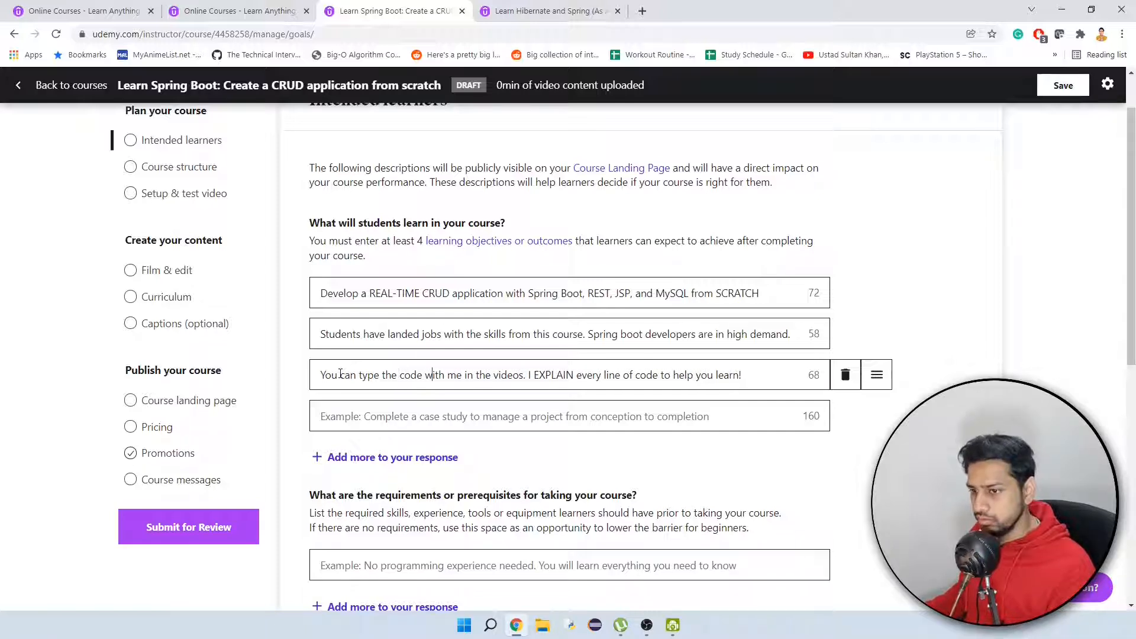
text(along)
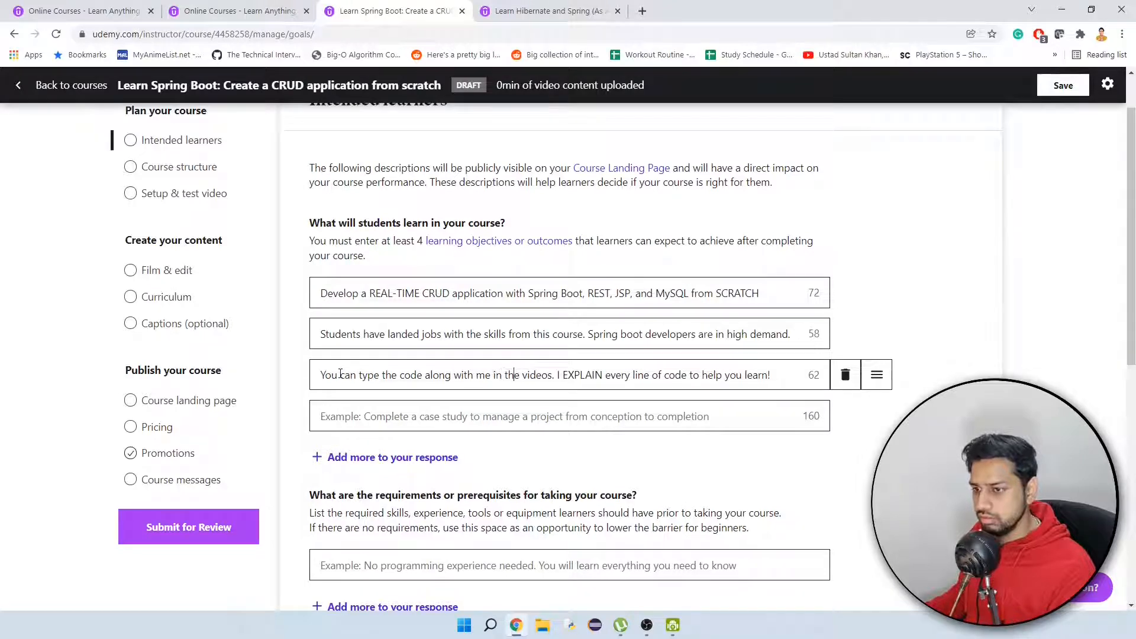
Replace "in" before "the videos" with "while watching" in the third learning objective.
key(BackSpace)
key(BackSpace)
text(while w)
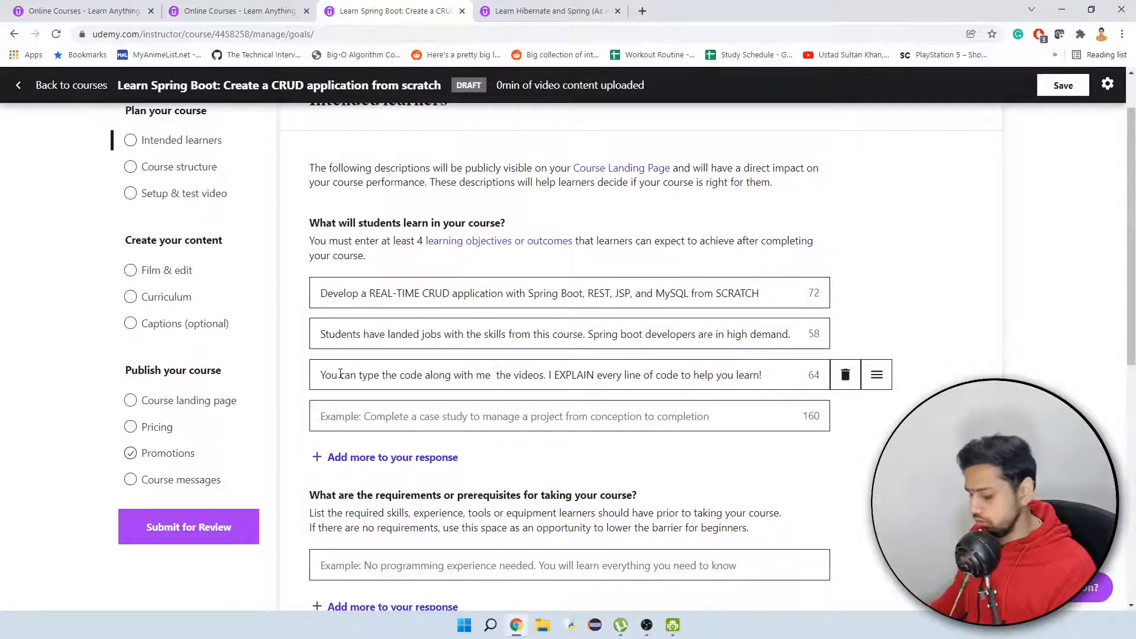
text(atching)
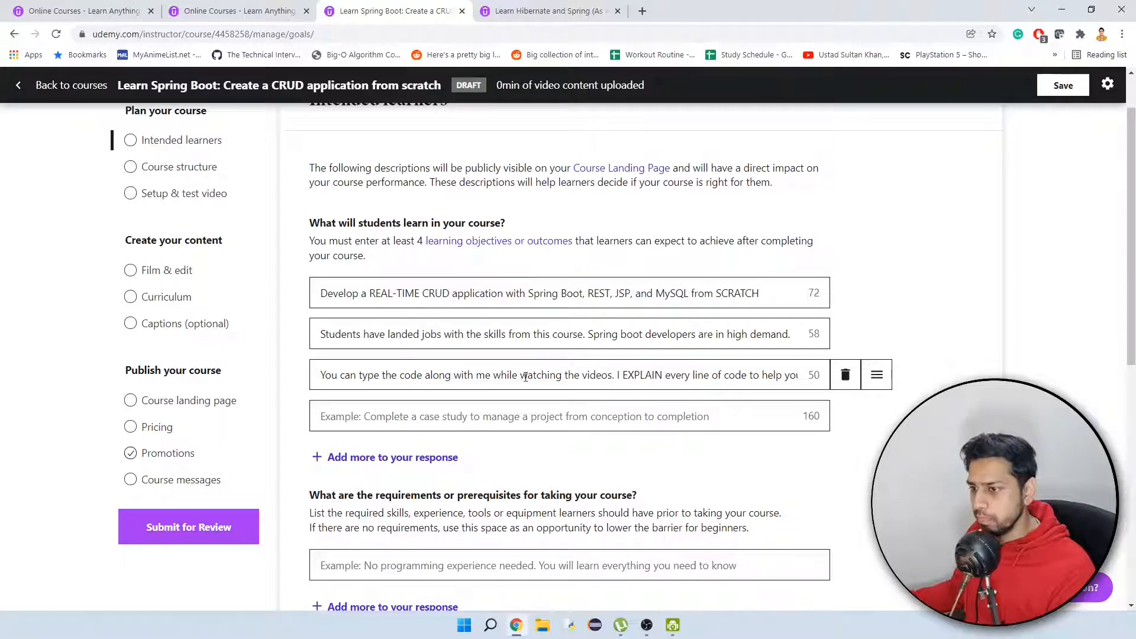
Reword the second sentence of the third learning objective to "I explain every bit of code to help you learn.".
double_click(637, 376)
key(BackSpace)
text(expla)
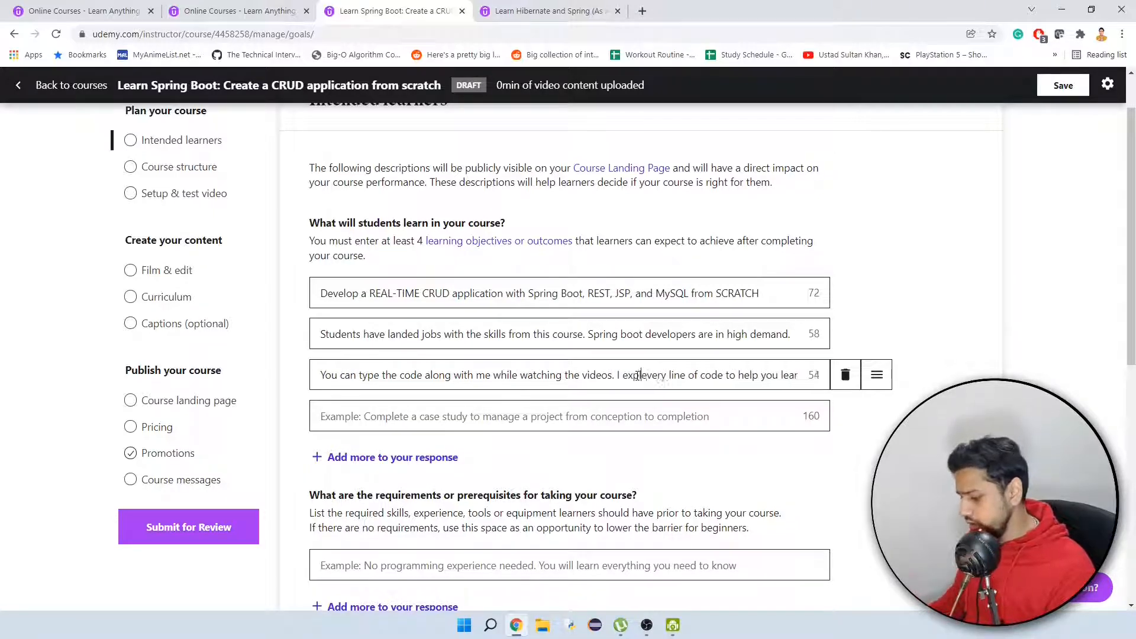
text(in every )
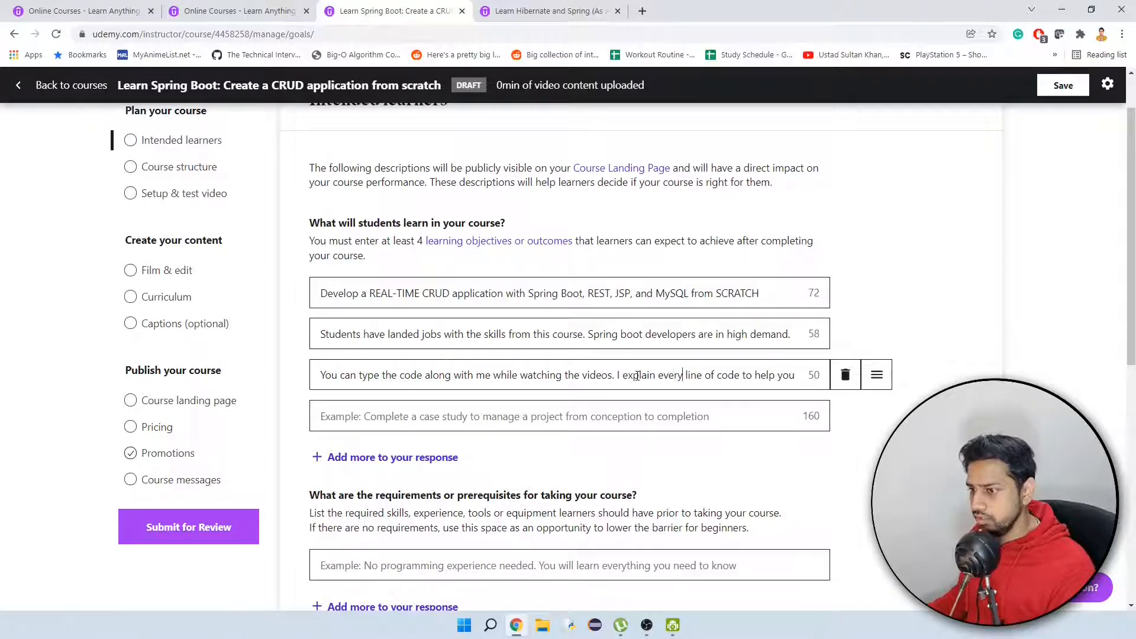
text(bit)
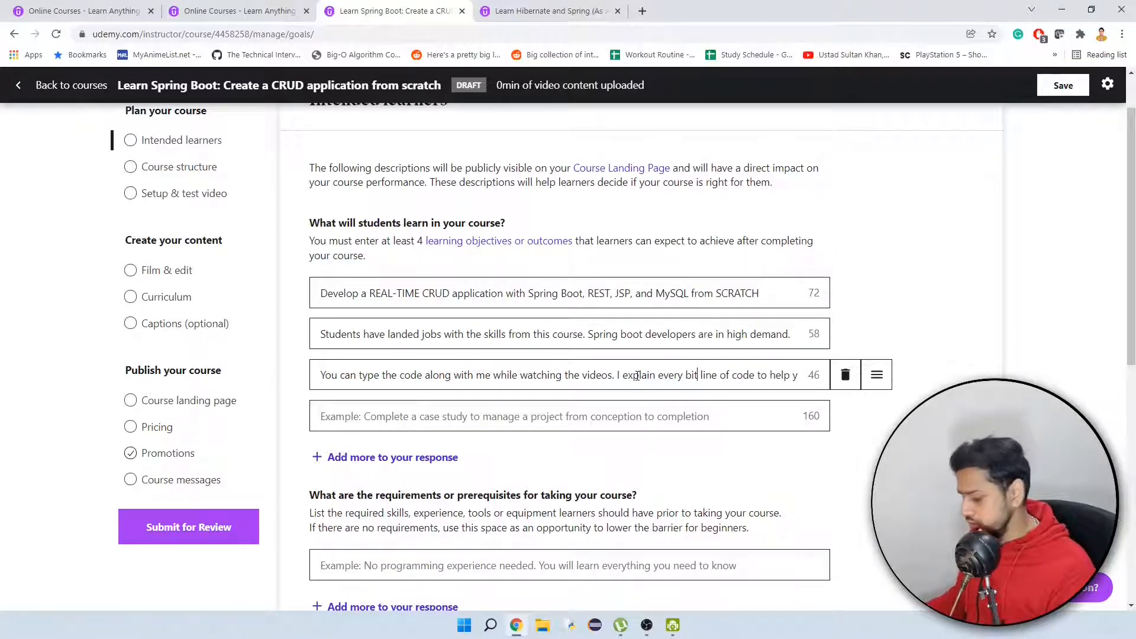
key(Delete)
key(Delete)
key(Delete)
key(Delete)
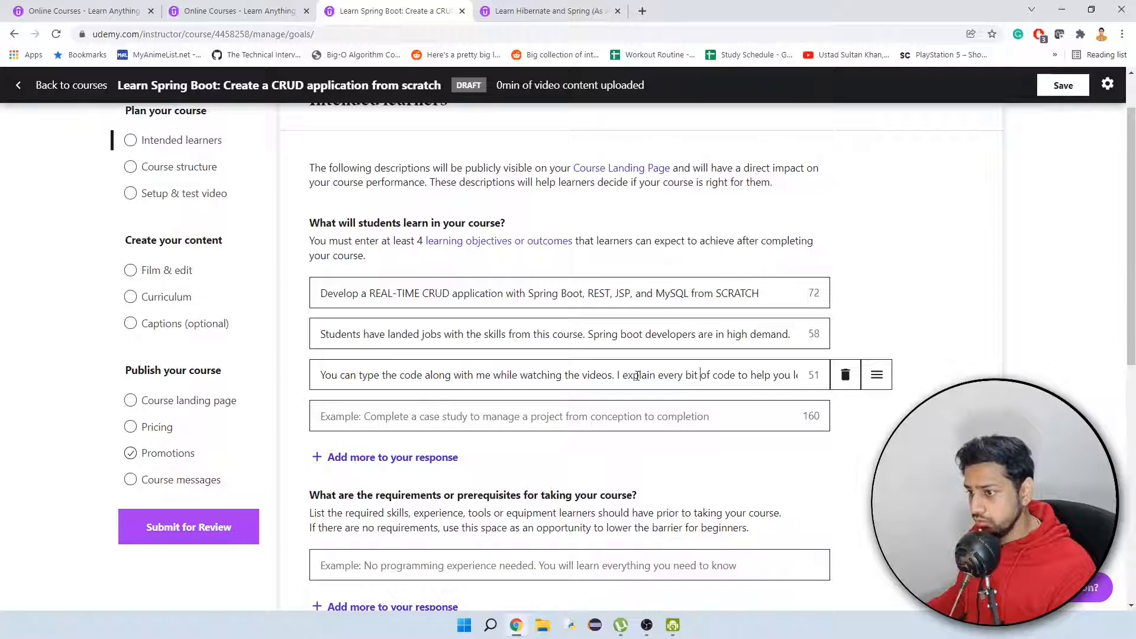
key(End)
key(BackSpace)
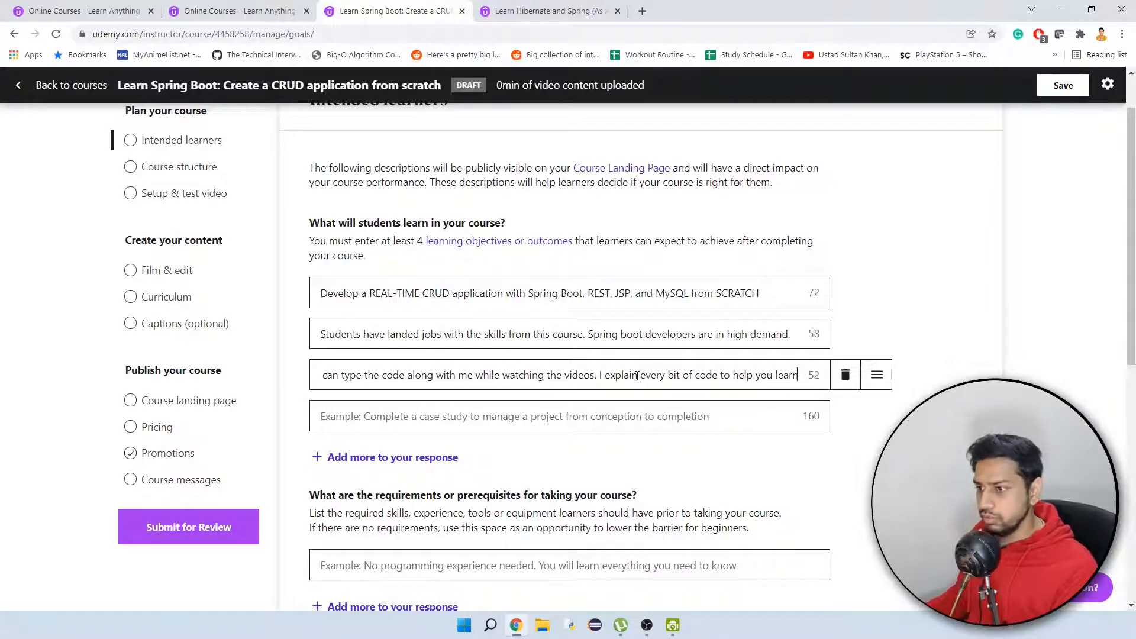
text(.)
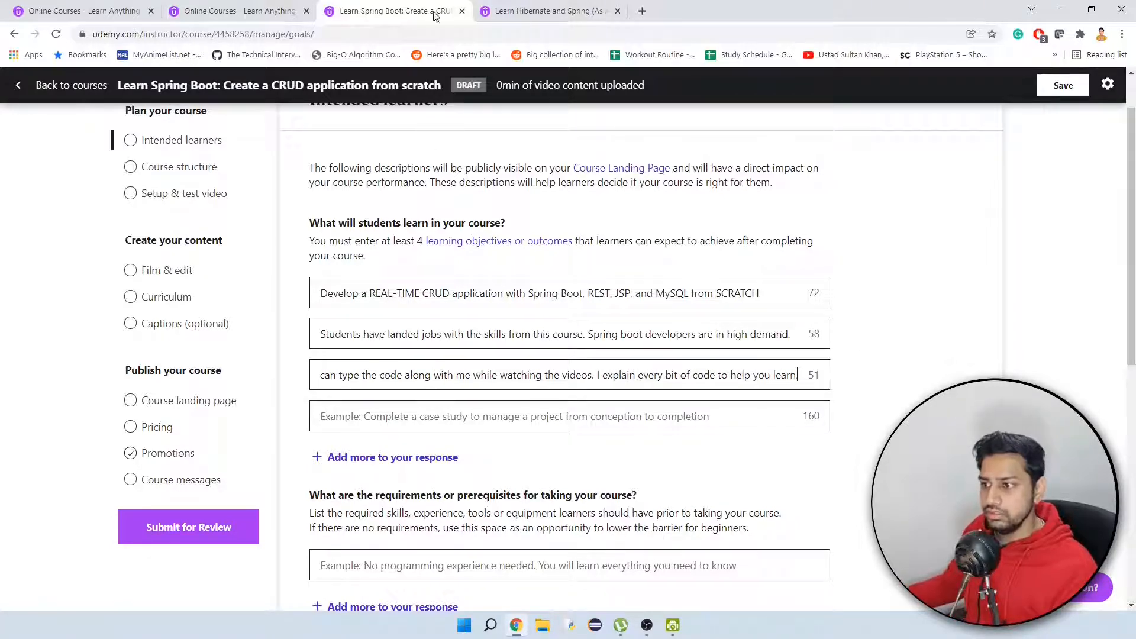
Copy the reference course's "I am a RESPONSIVE INSTRUCTOR" point into the fourth learning objective.
click(544, 11)
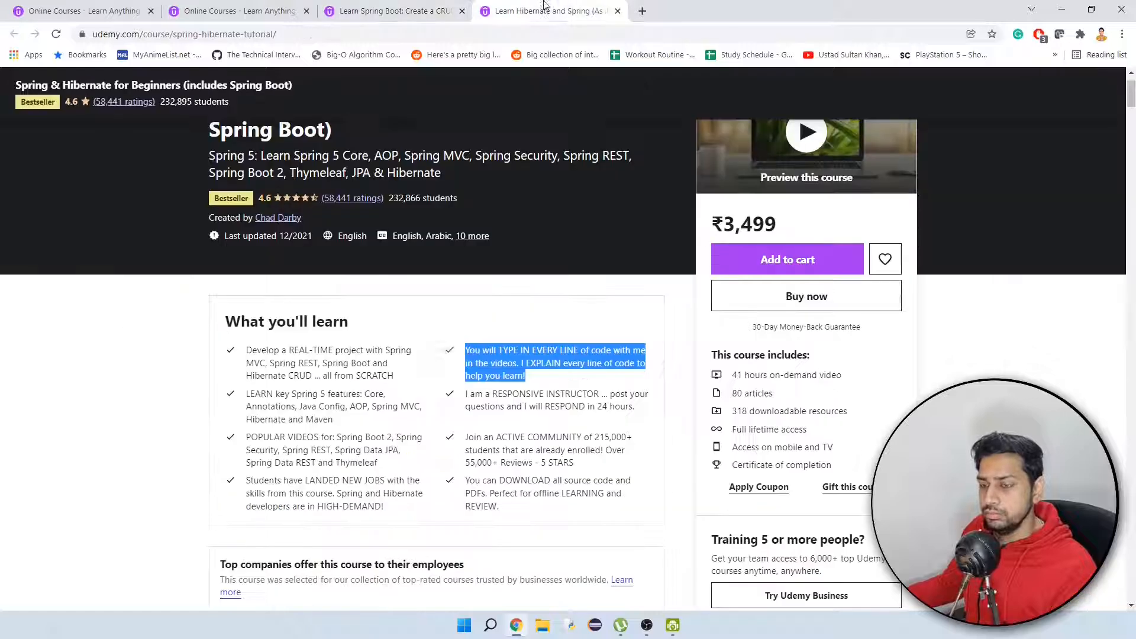
click(613, 396)
drag(647, 411, 463, 387)
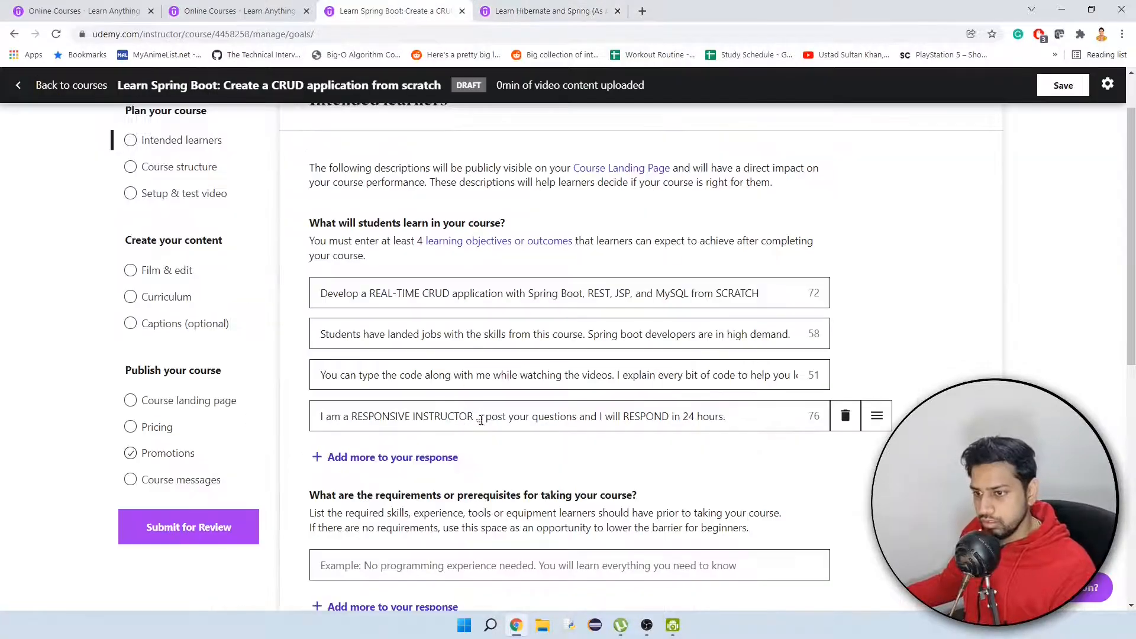
Replace "RESPONSIVE INSTRUCTOR ..." in the fourth learning objective with "responsive instructor. You can".
drag(485, 417, 358, 410)
text(respon)
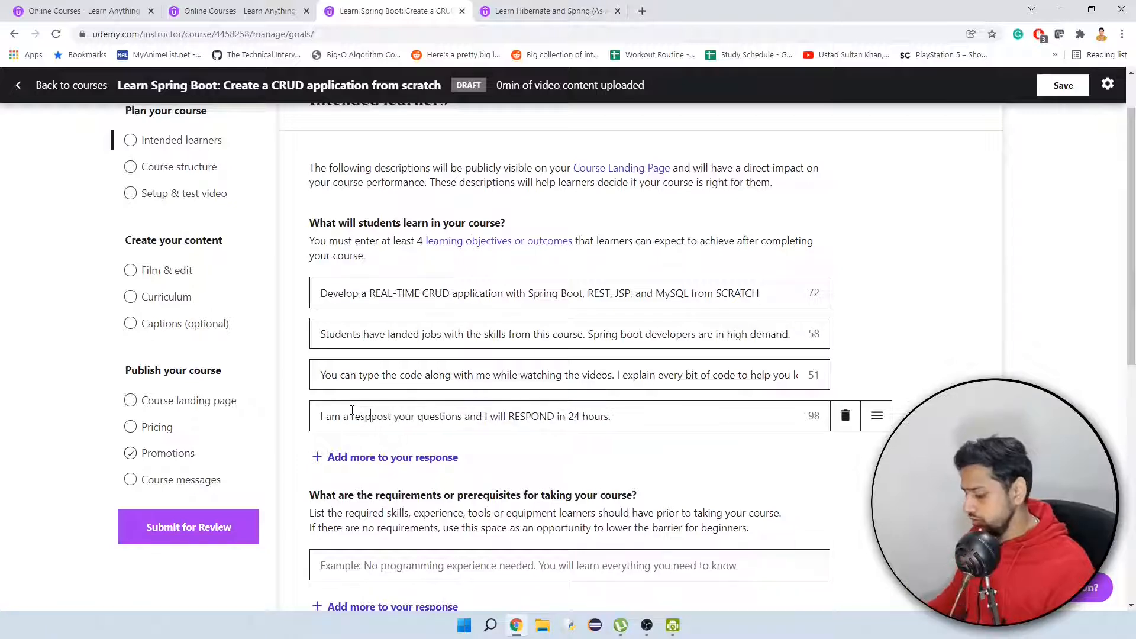
text(sive instruc)
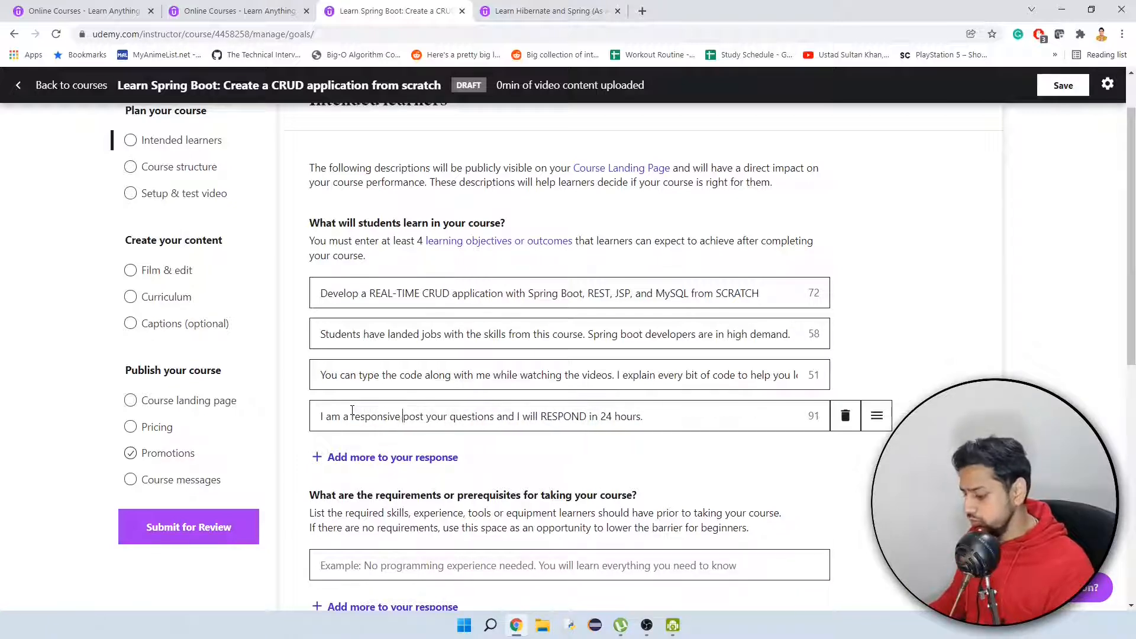
text(tor)
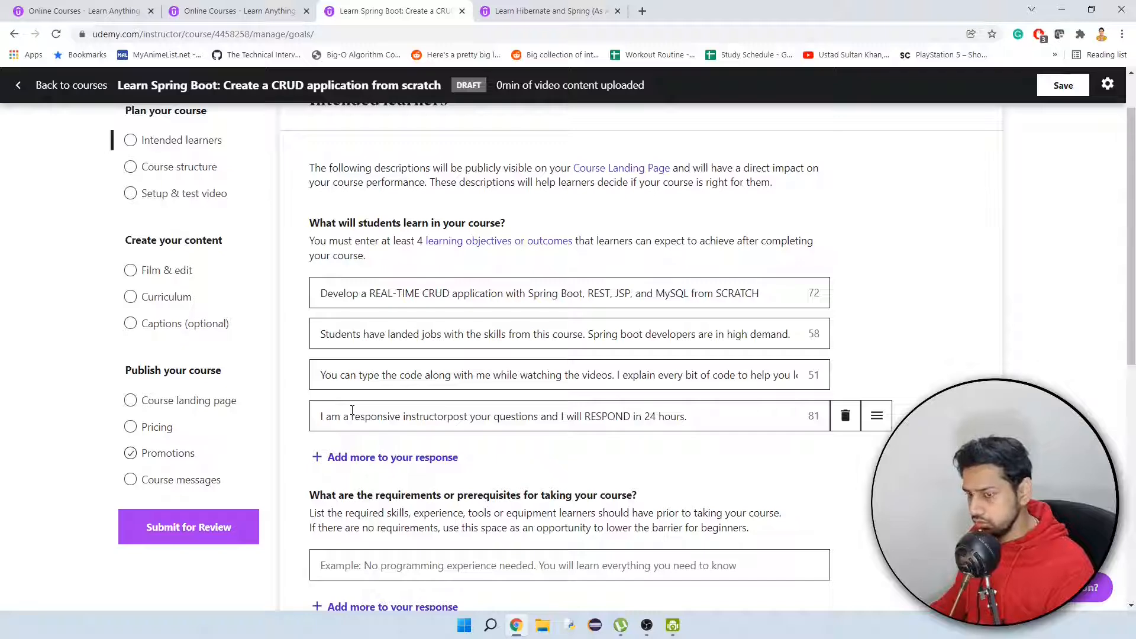
text(. You can)
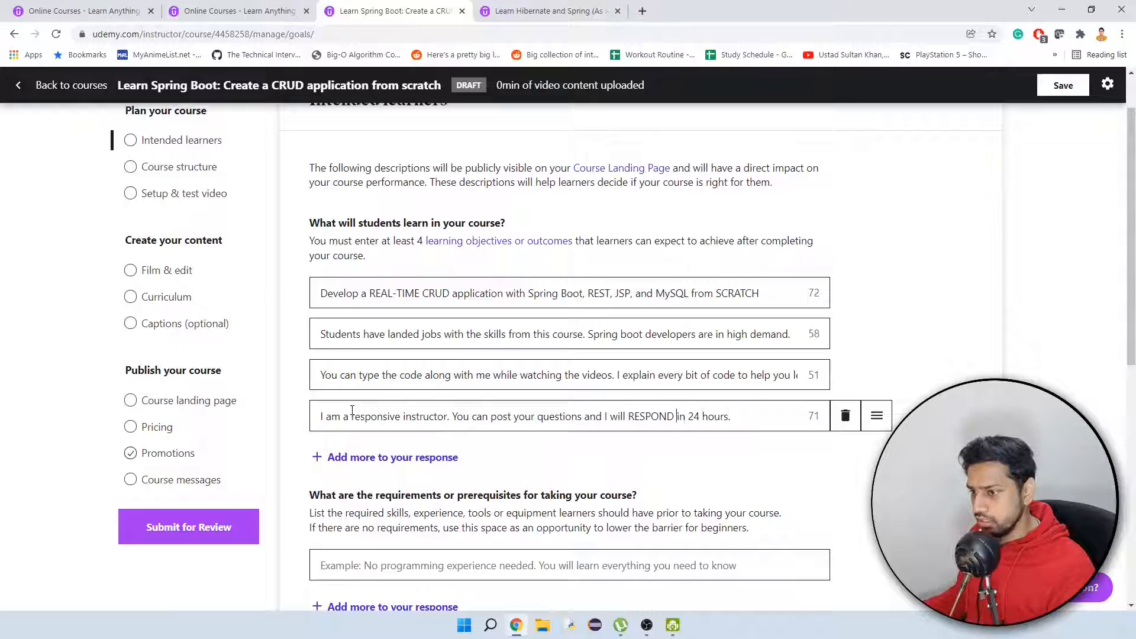
Replace the capitalised "RESPOND" in the fourth learning objective with lowercase "respond".
key(BackSpace)
key(BackSpace)
key(BackSpace)
key(BackSpace)
key(BackSpace)
key(BackSpace)
key(BackSpace)
text(resp)
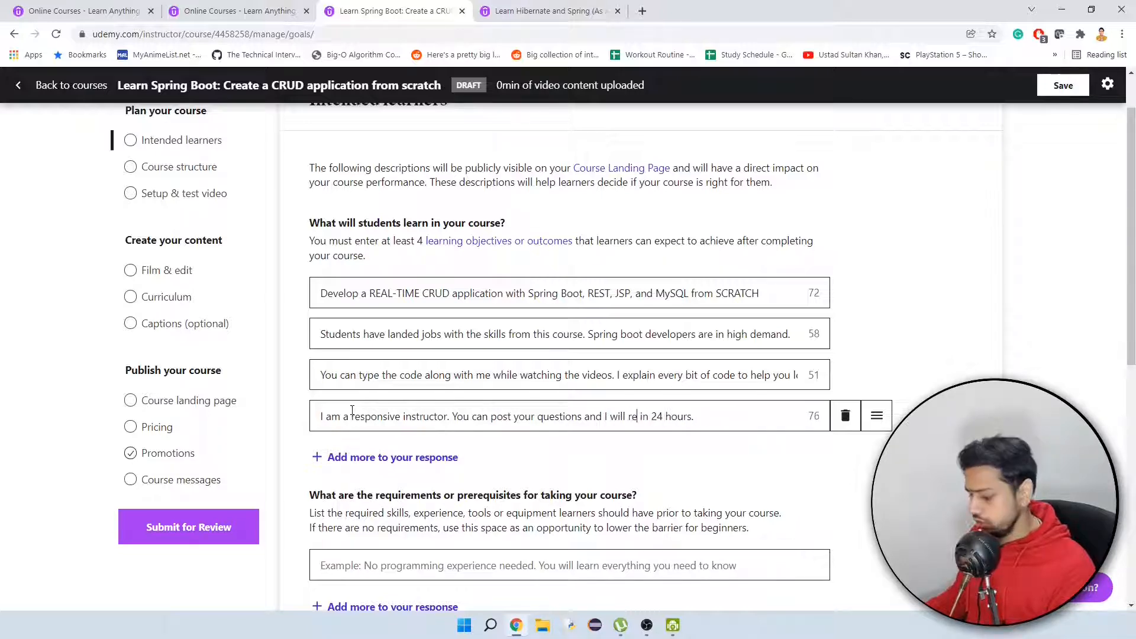
text(ond)
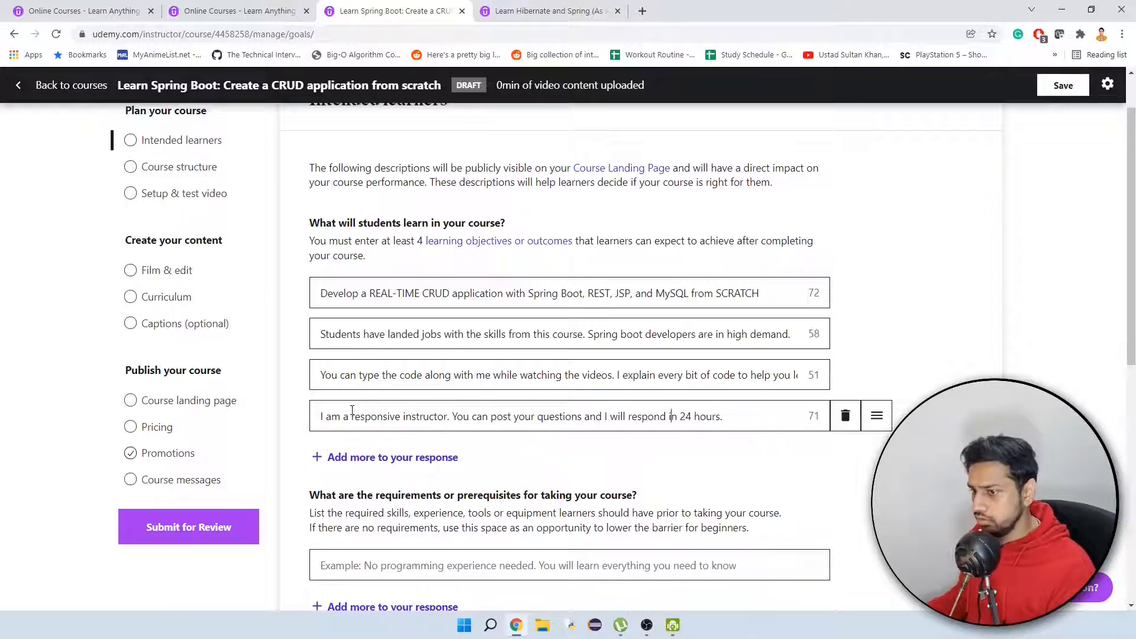
key(Right)
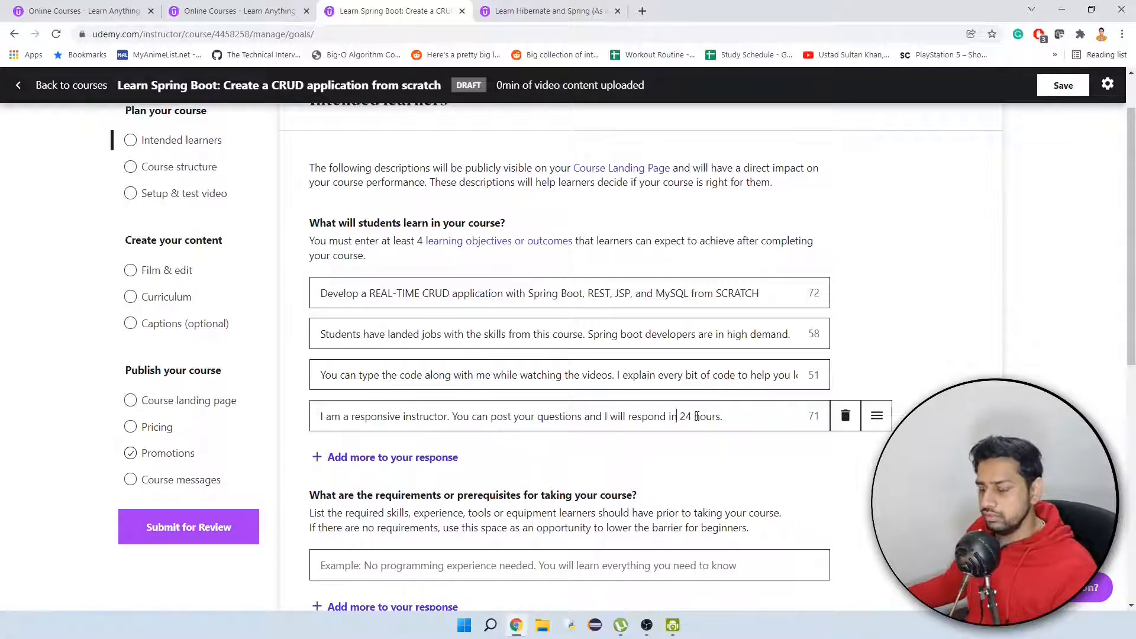
Copy the reference course's "Basic Java knowledge is required" into the first requirements entry of the course draft.
scroll(734, 452, down, 1)
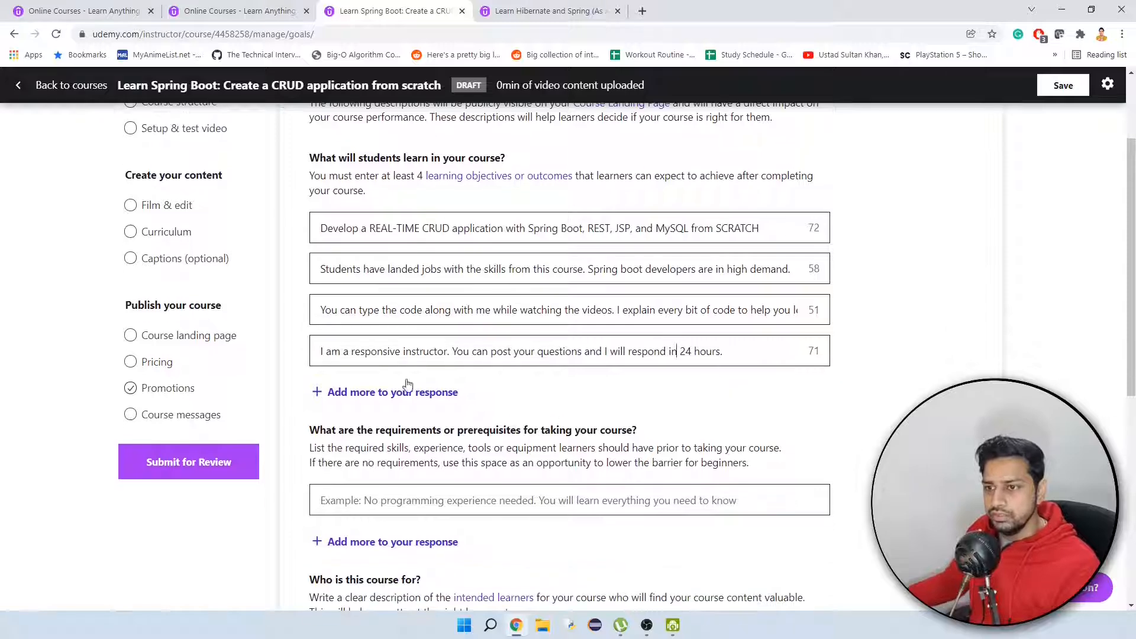
scroll(680, 390, down, 1)
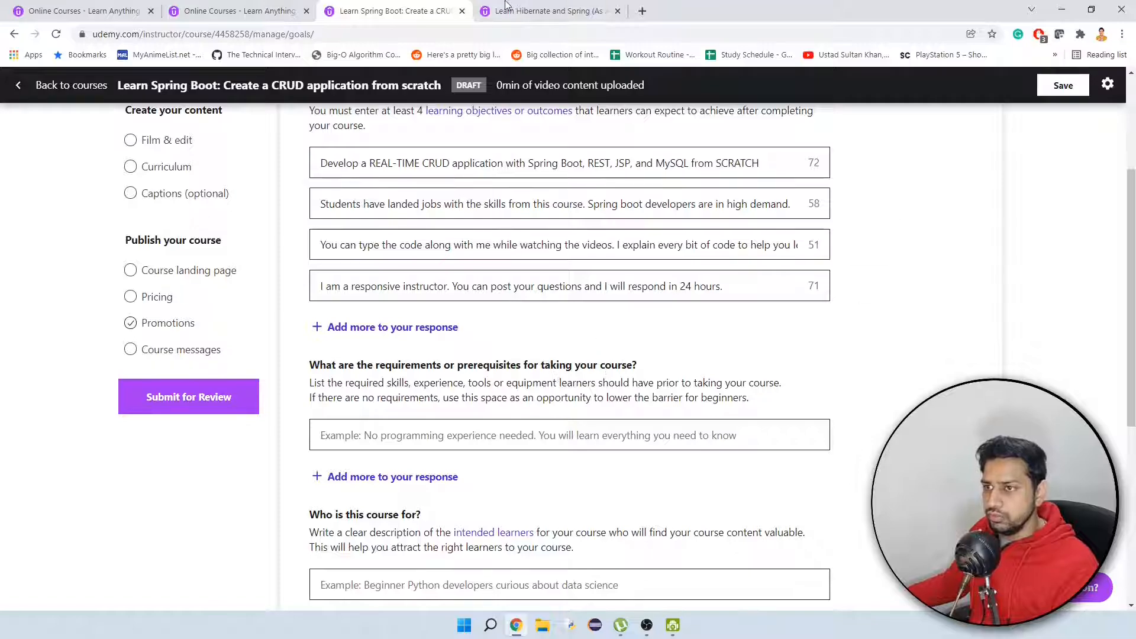
click(521, 21)
scroll(214, 346, down, 4)
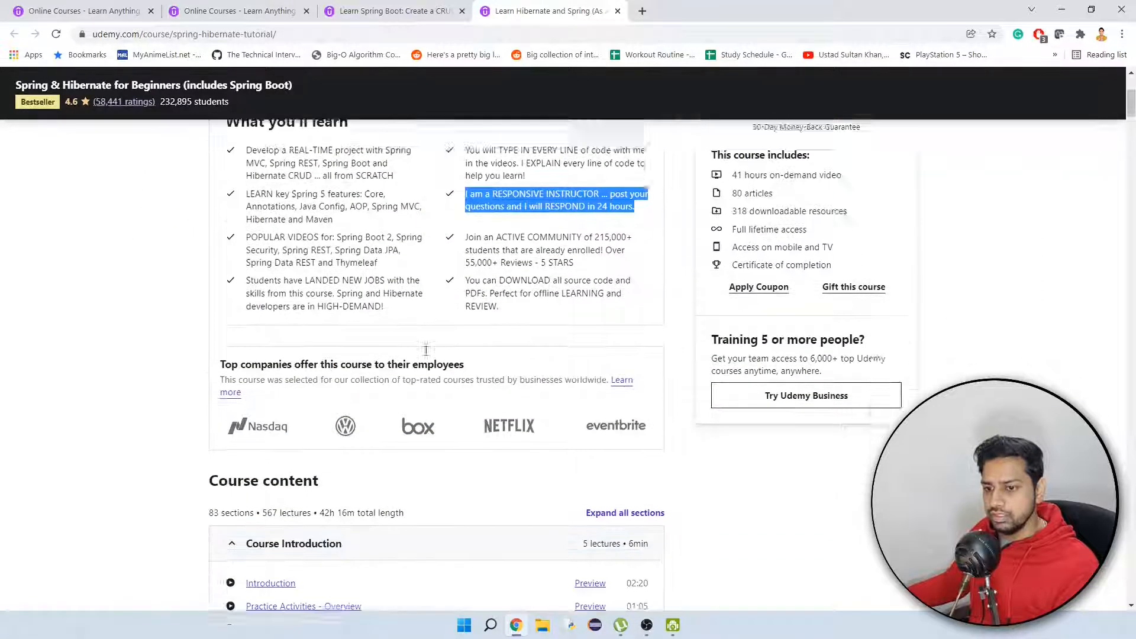
scroll(214, 346, down, 13)
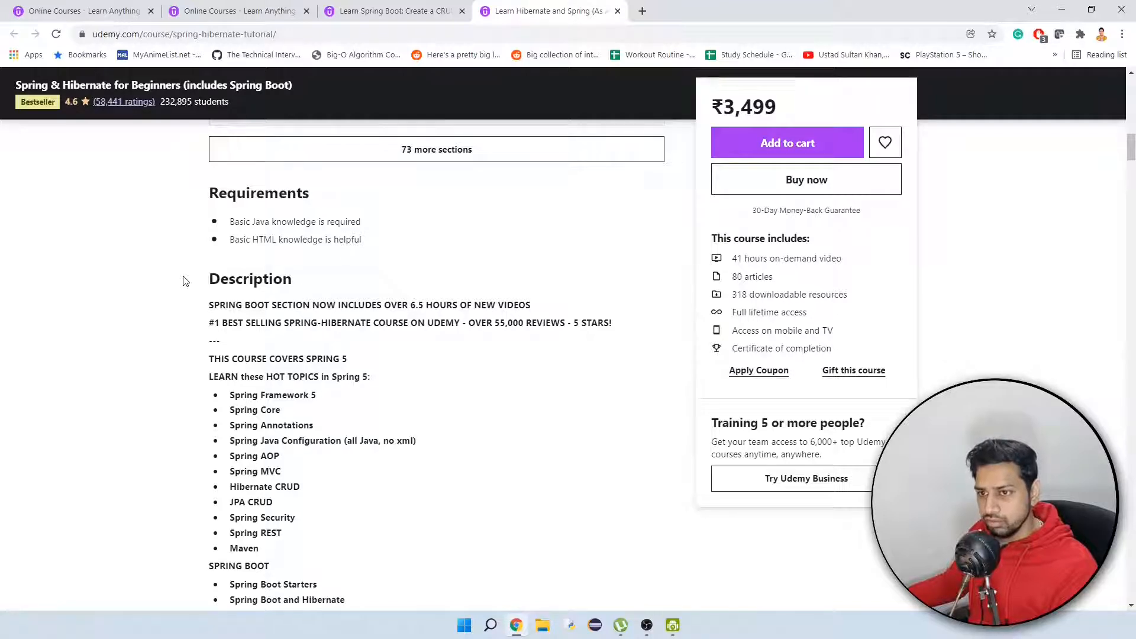
scroll(195, 278, up, 2)
drag(373, 359, 228, 352)
key(ctrl+c)
click(379, 15)
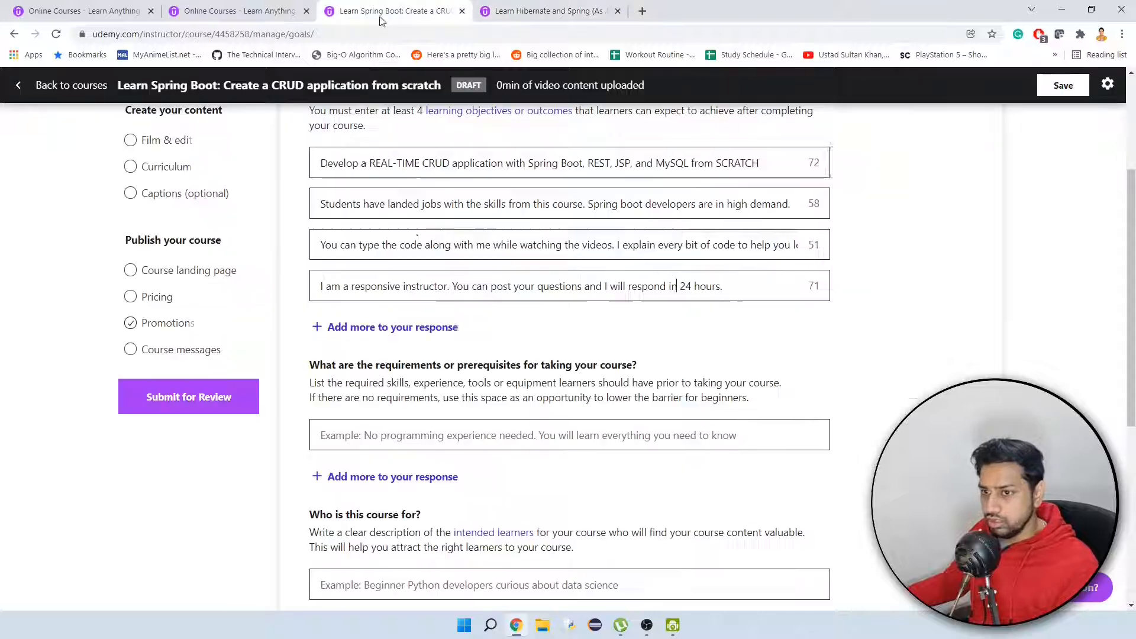
click(491, 435)
key(ctrl+v)
Add a second requirement with the reference course's text "Basic HTML knowledge is helpful".
click(436, 479)
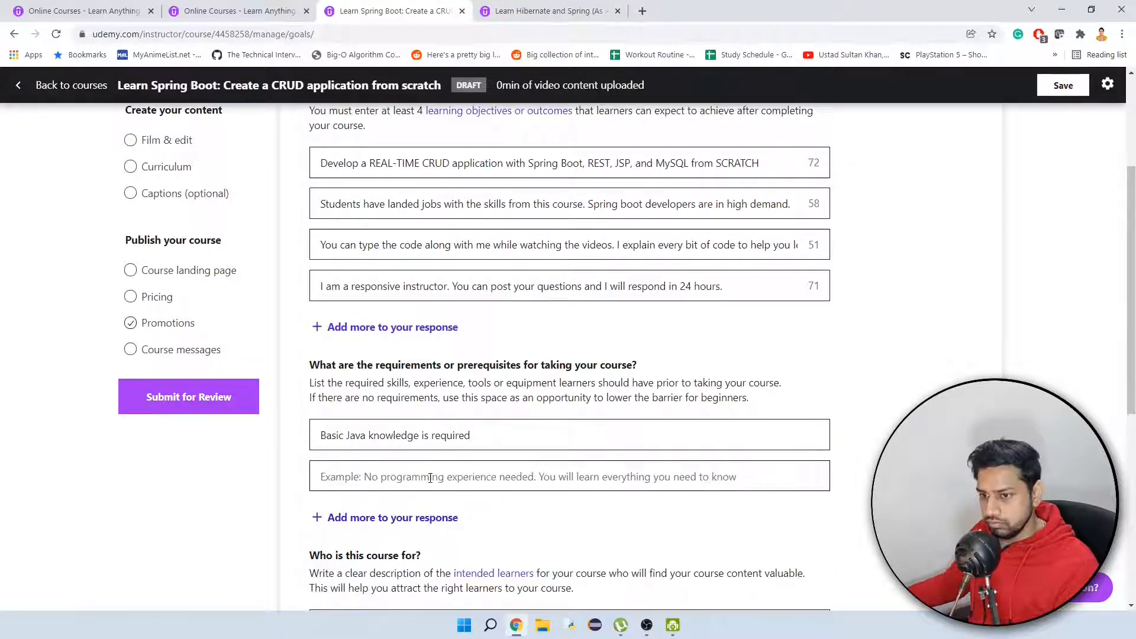
key(ctrl+Tab)
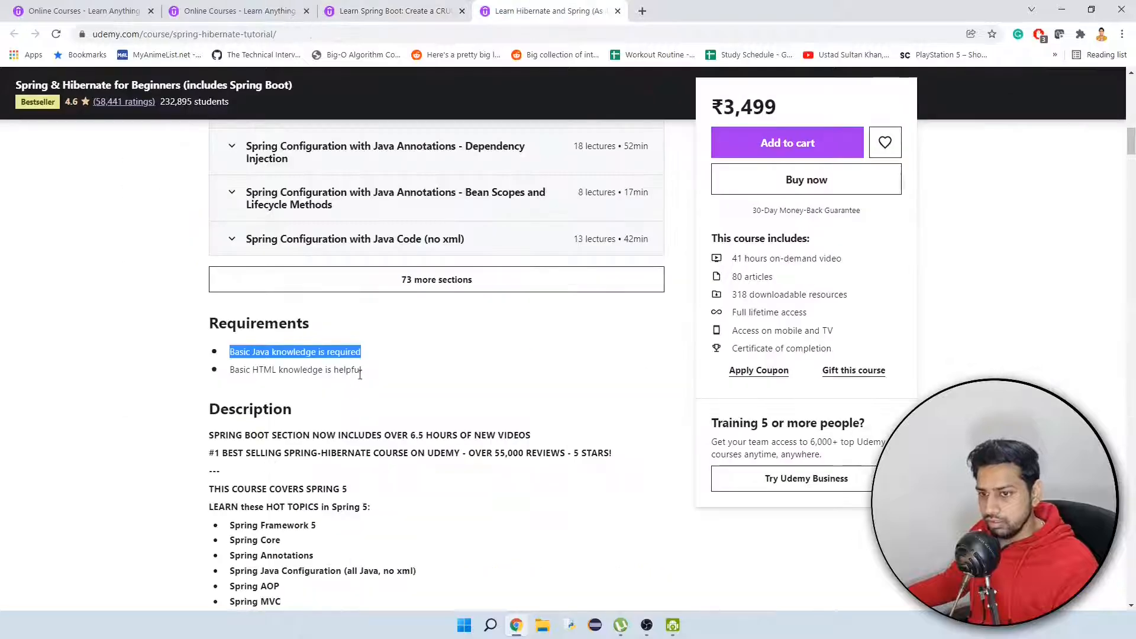
drag(361, 369, 236, 371)
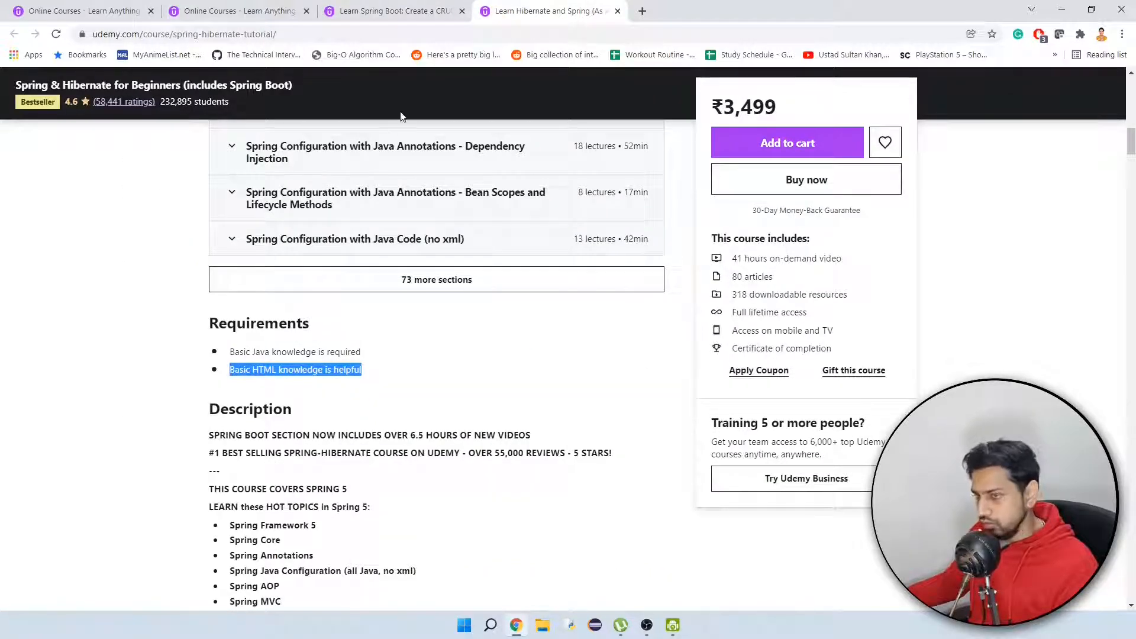
click(438, 11)
click(390, 476)
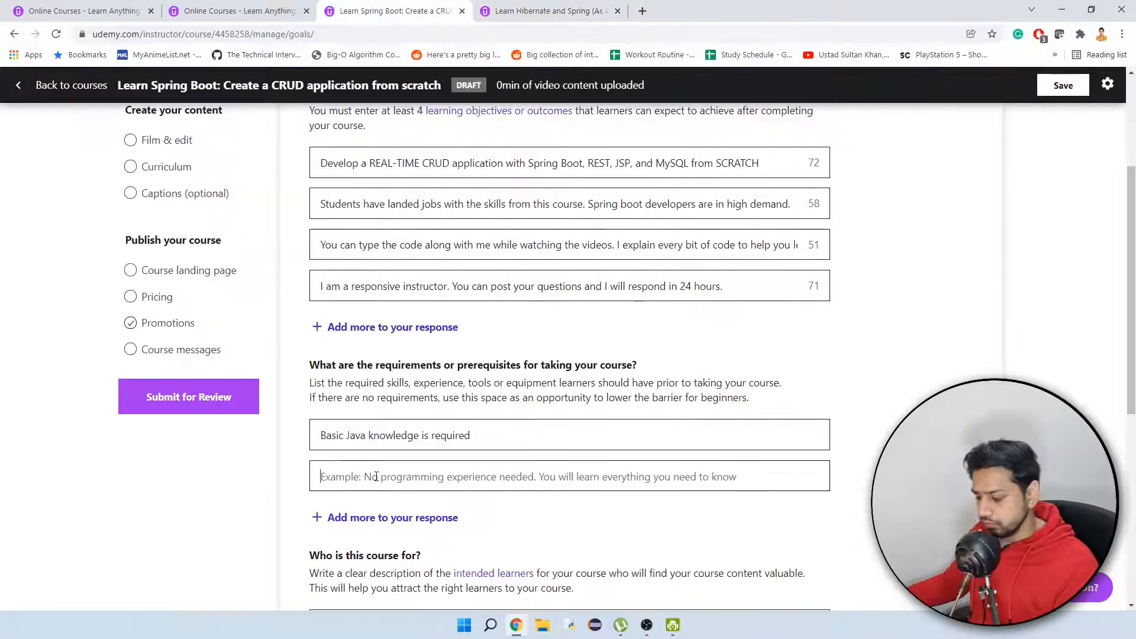
text(Basic HTML knowledge is helpful)
Add a third requirement reading "Basic Spring knowledge is required".
click(390, 517)
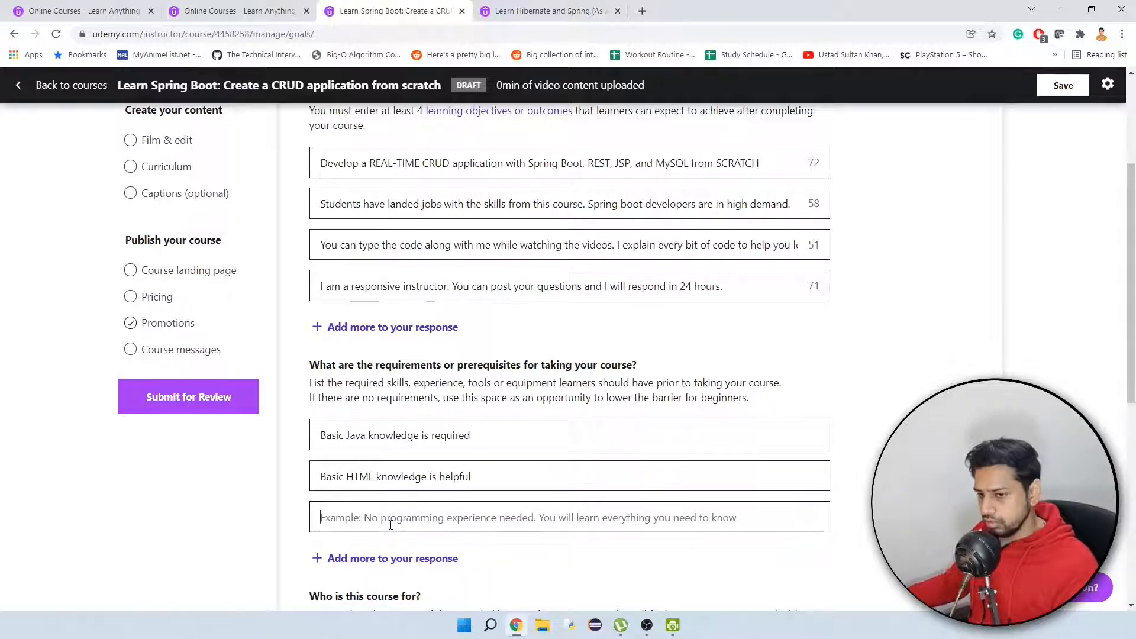
text(Basic )
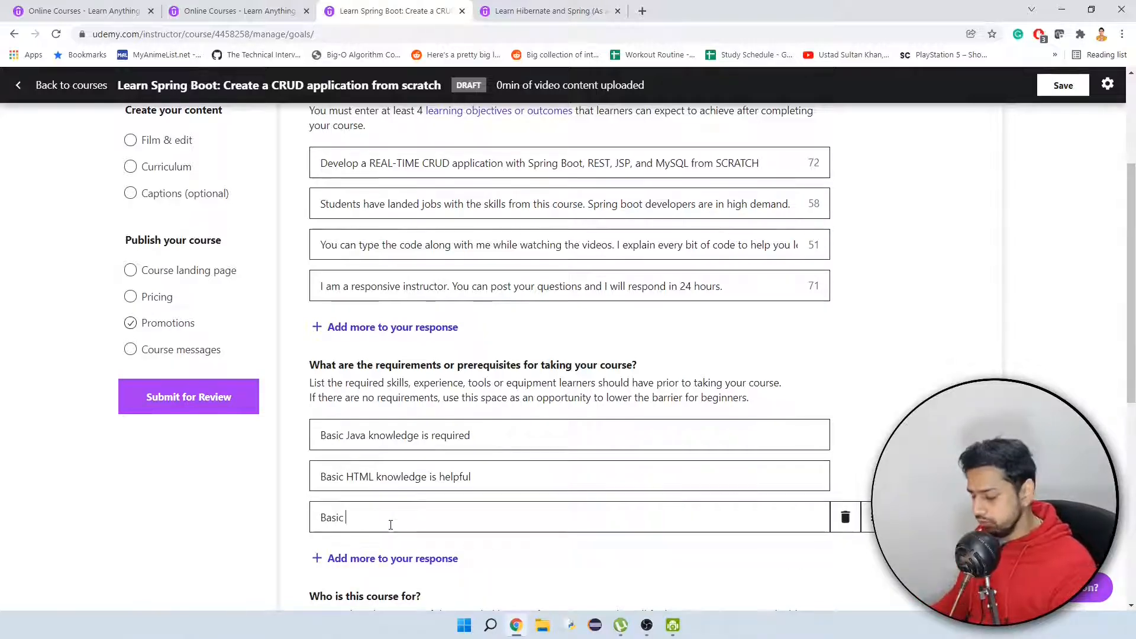
text(Sp)
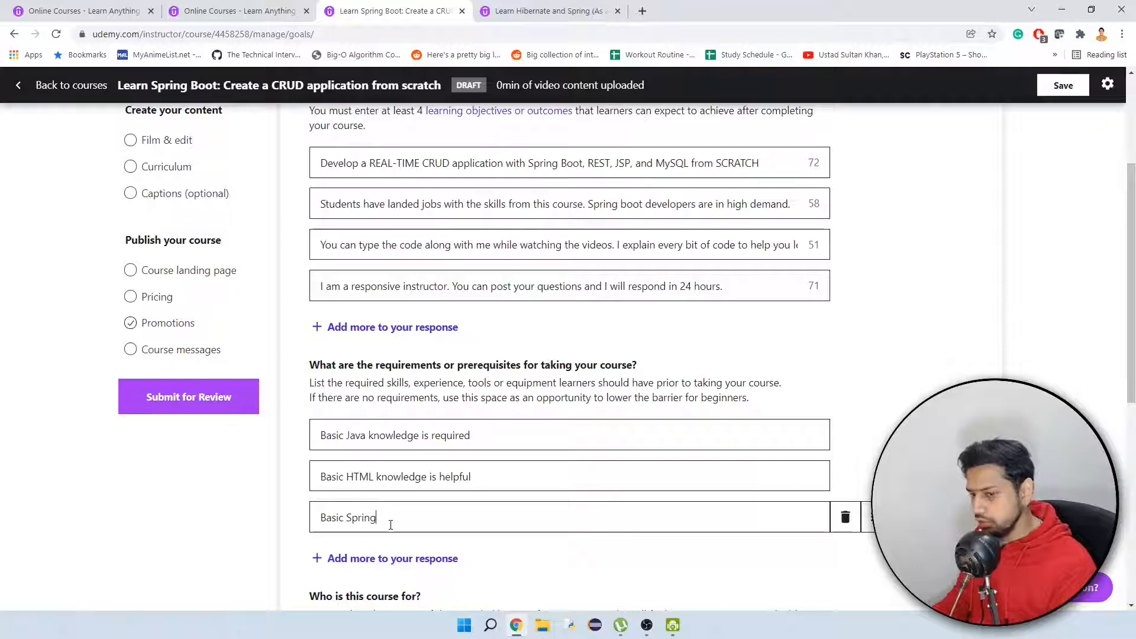
text(ring kno)
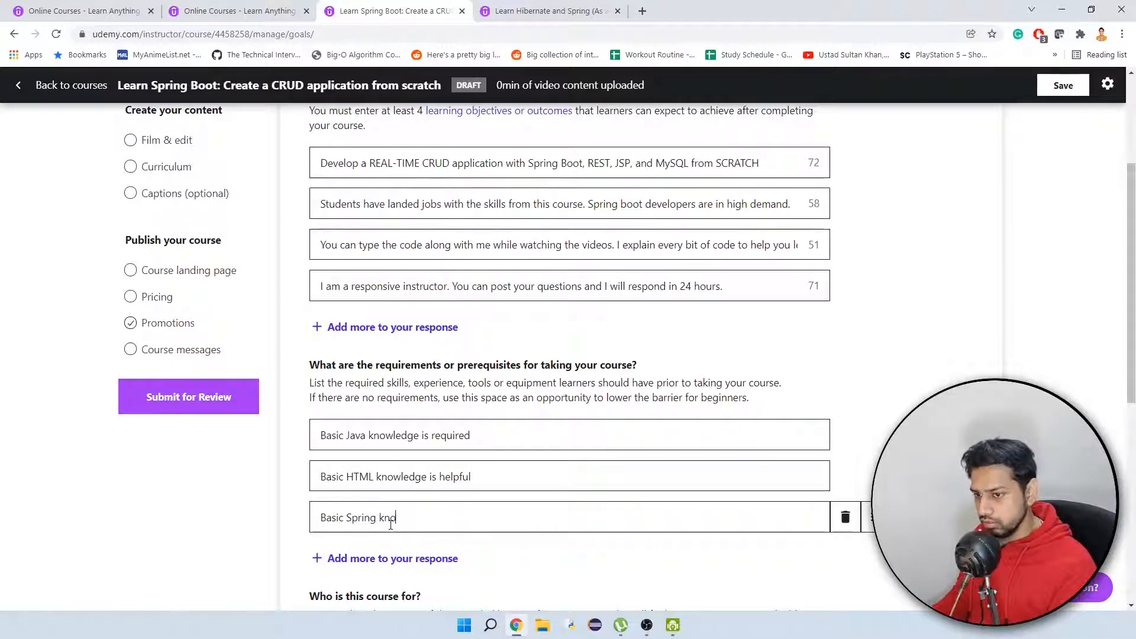
text(wledg)
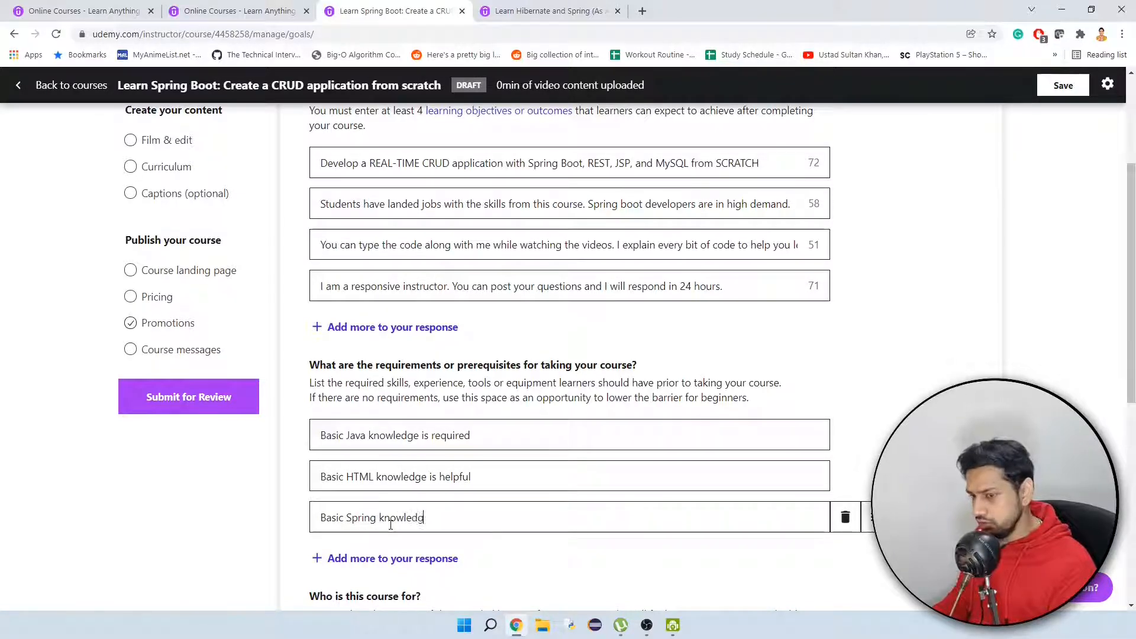
text(e is re)
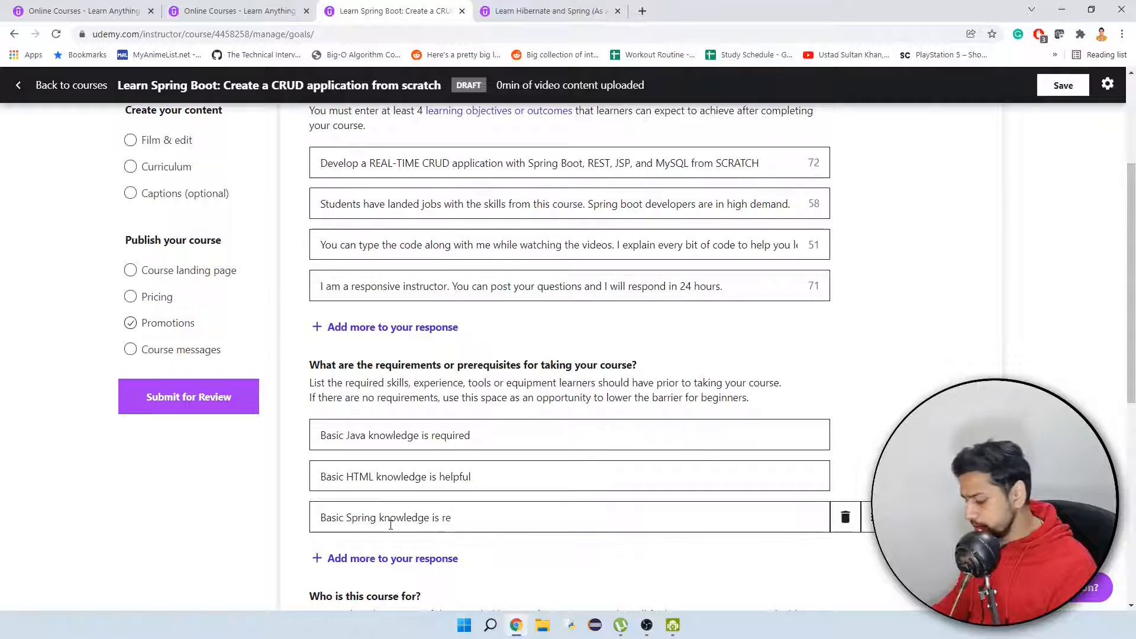
text(quired)
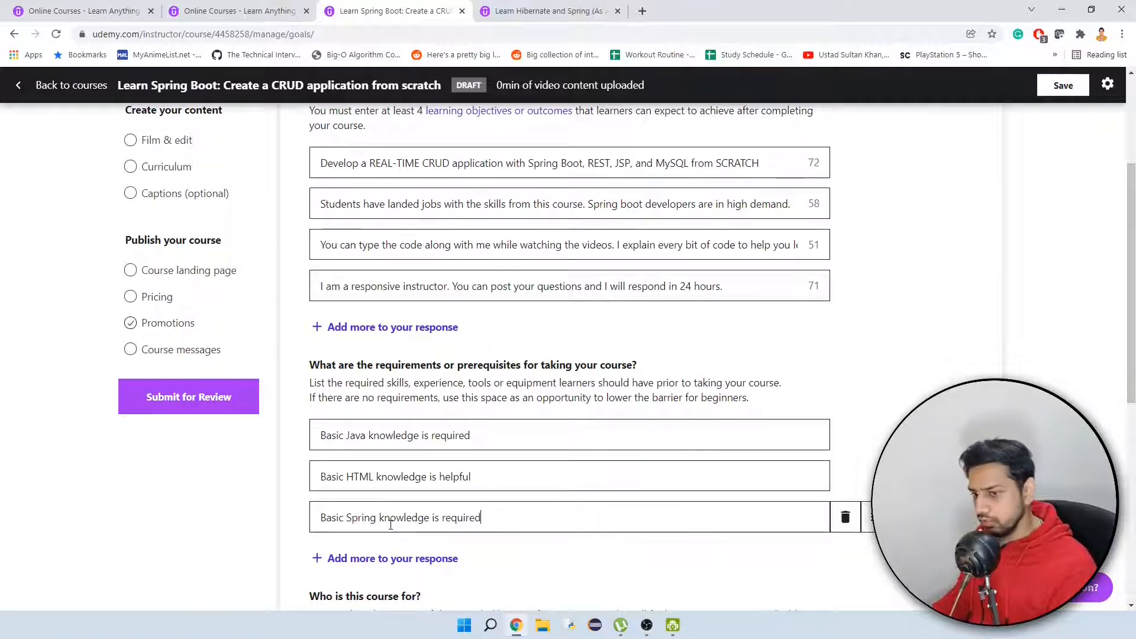
Add a fourth requirement reading "Basic SQL knowledge is helpful".
click(373, 558)
scroll(414, 517, down, 1)
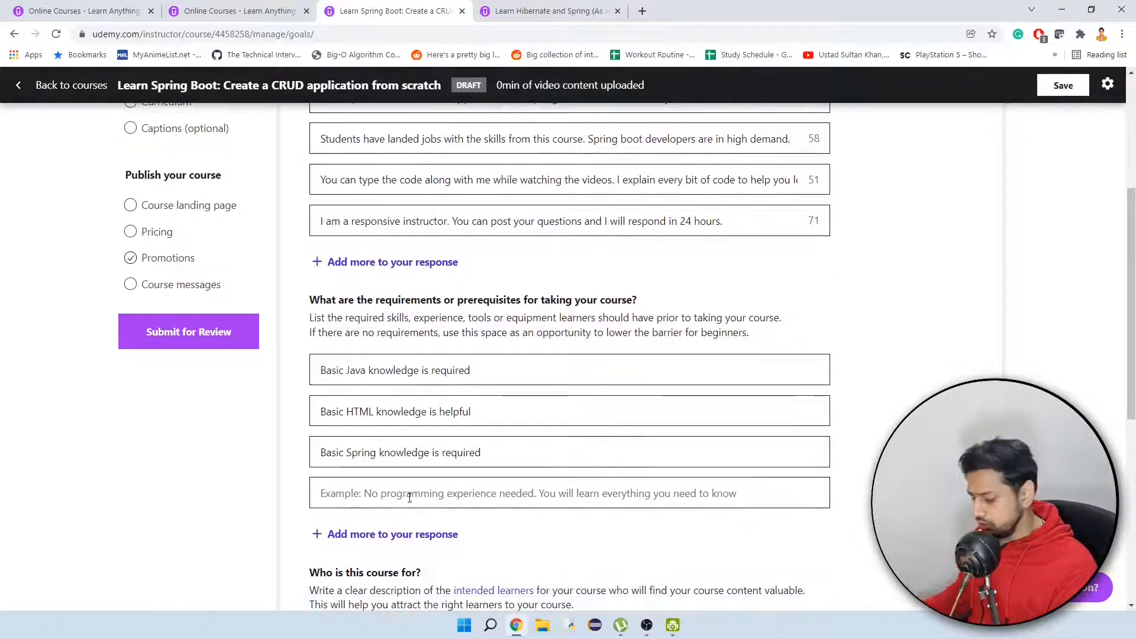
text(Basic M)
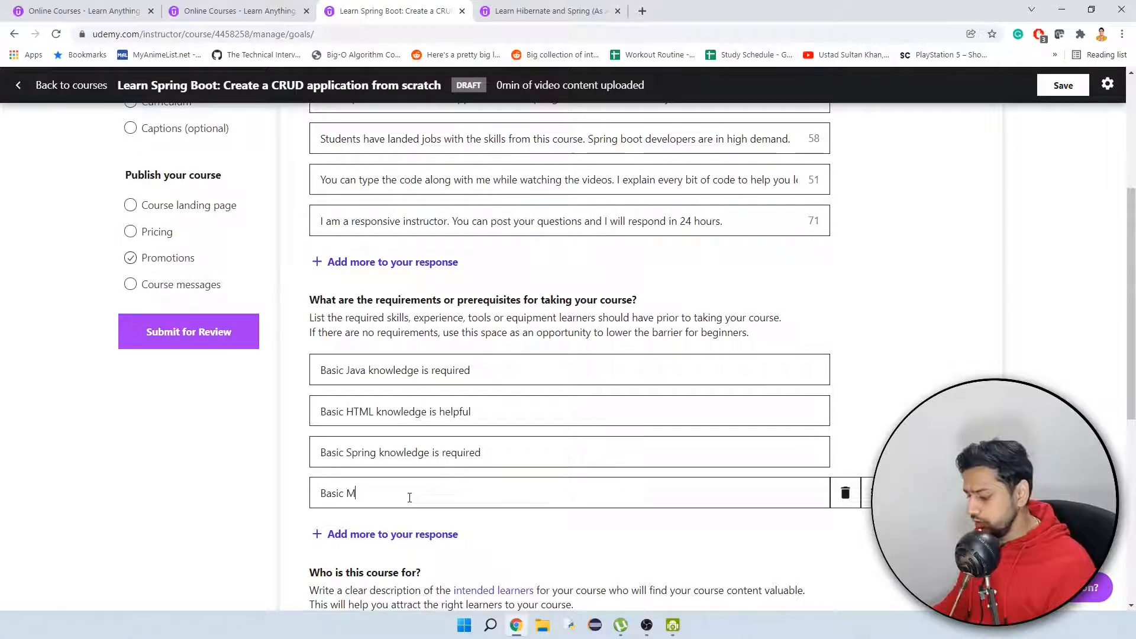
text(yS)
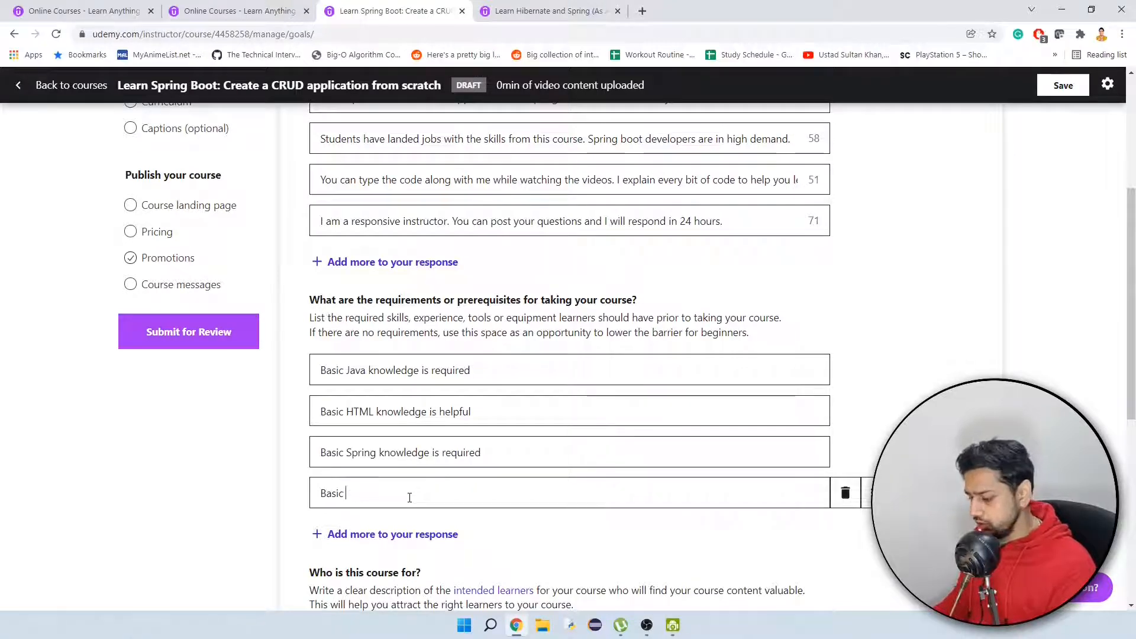
text( know)
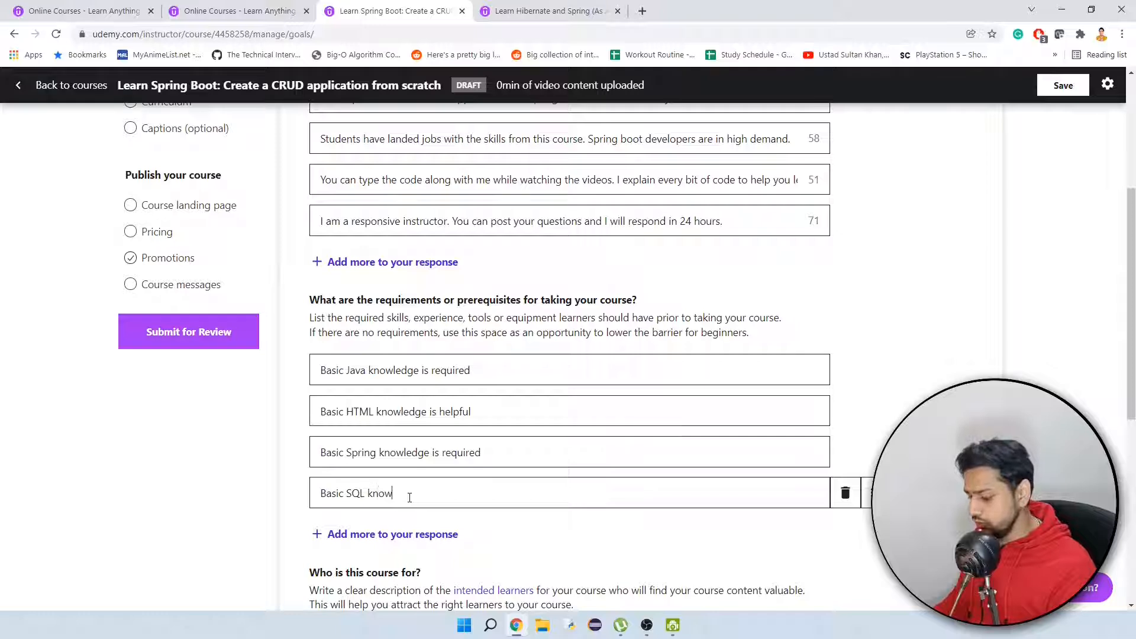
text(ledge is)
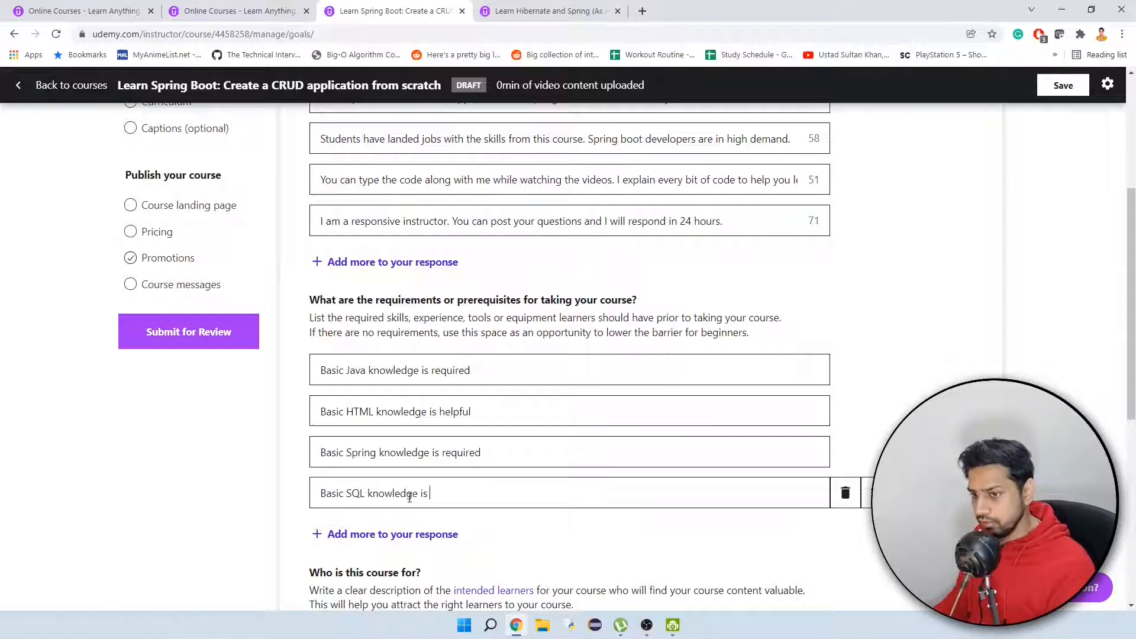
text( helpful)
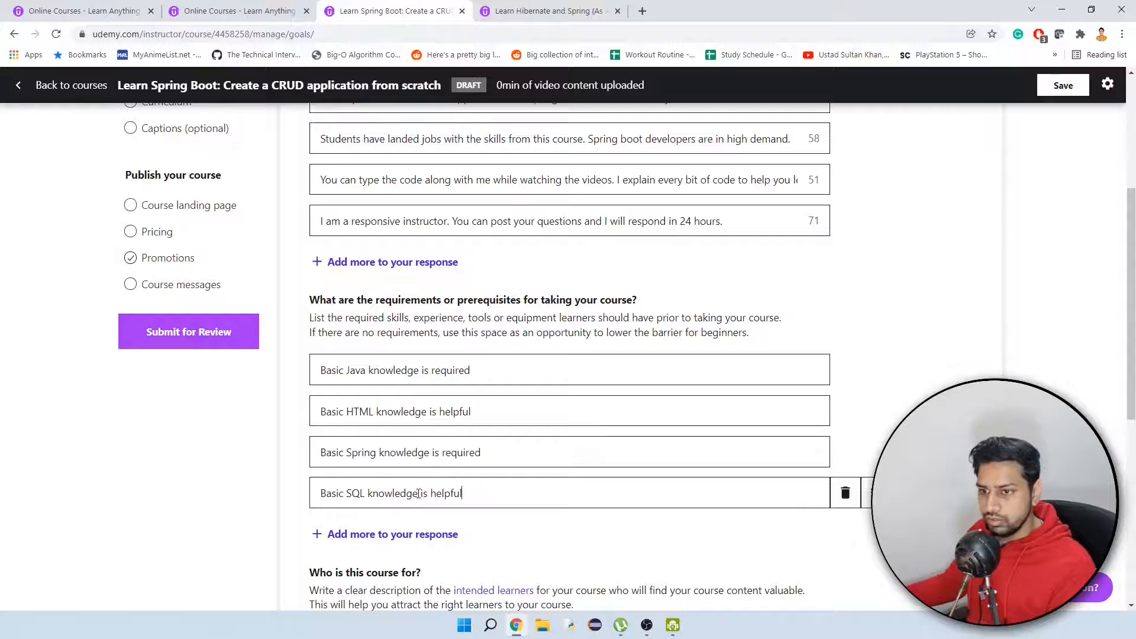
Copy the reference course's "The course is appropriate for all Java developers: beginners to advanced" into the draft's "Who is this course for?" entry.
scroll(390, 485, down, 2)
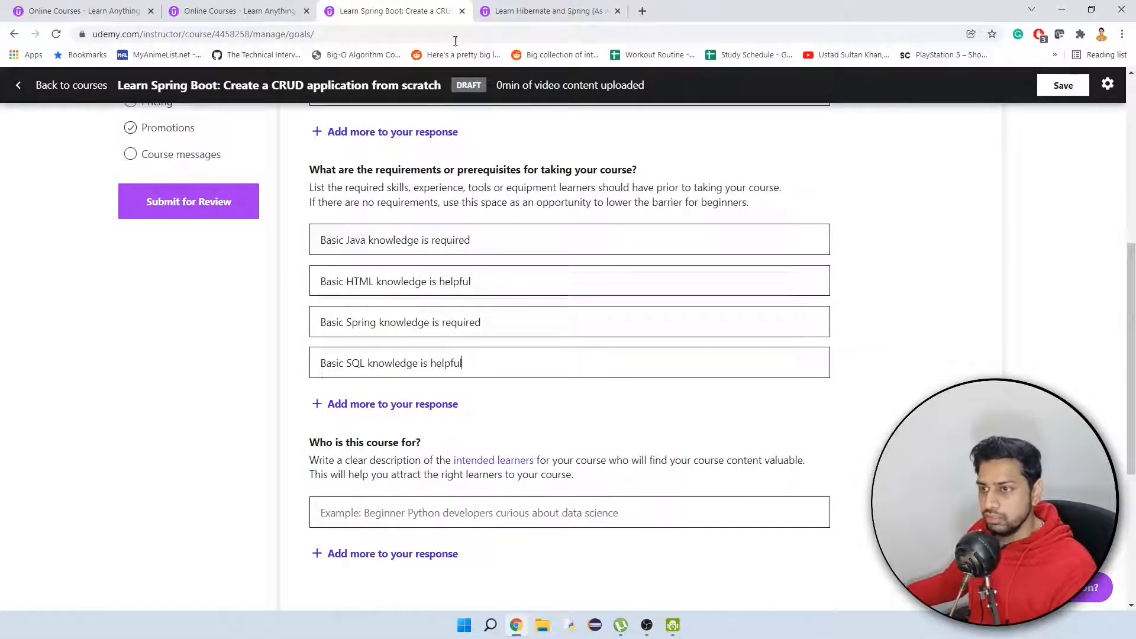
key(ctrl+Tab)
scroll(419, 492, down, 1)
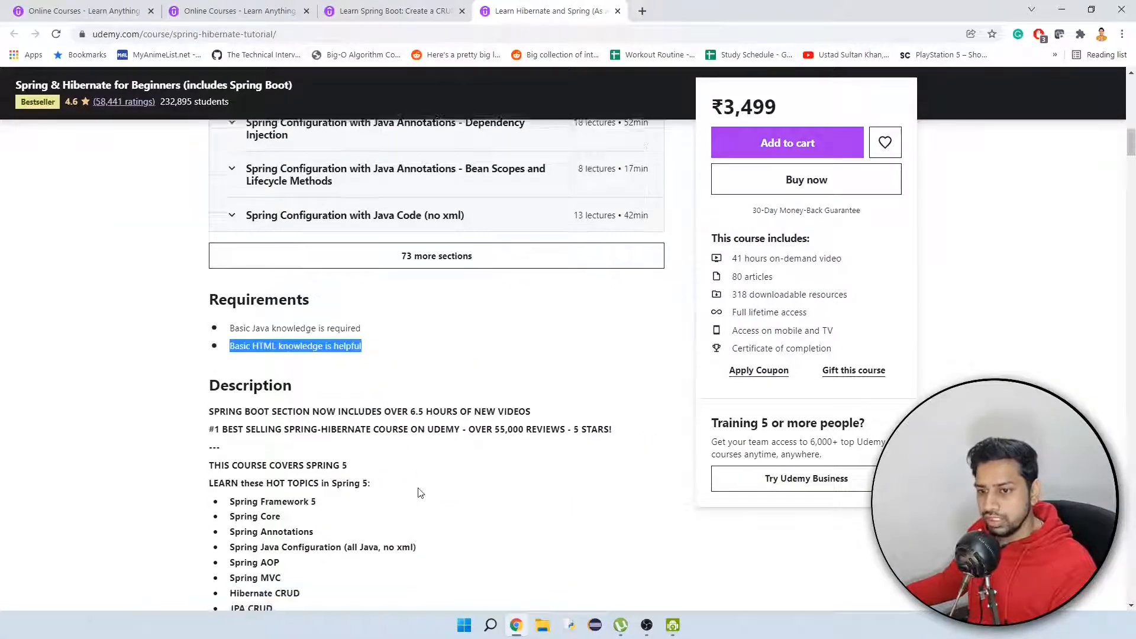
scroll(418, 492, down, 3)
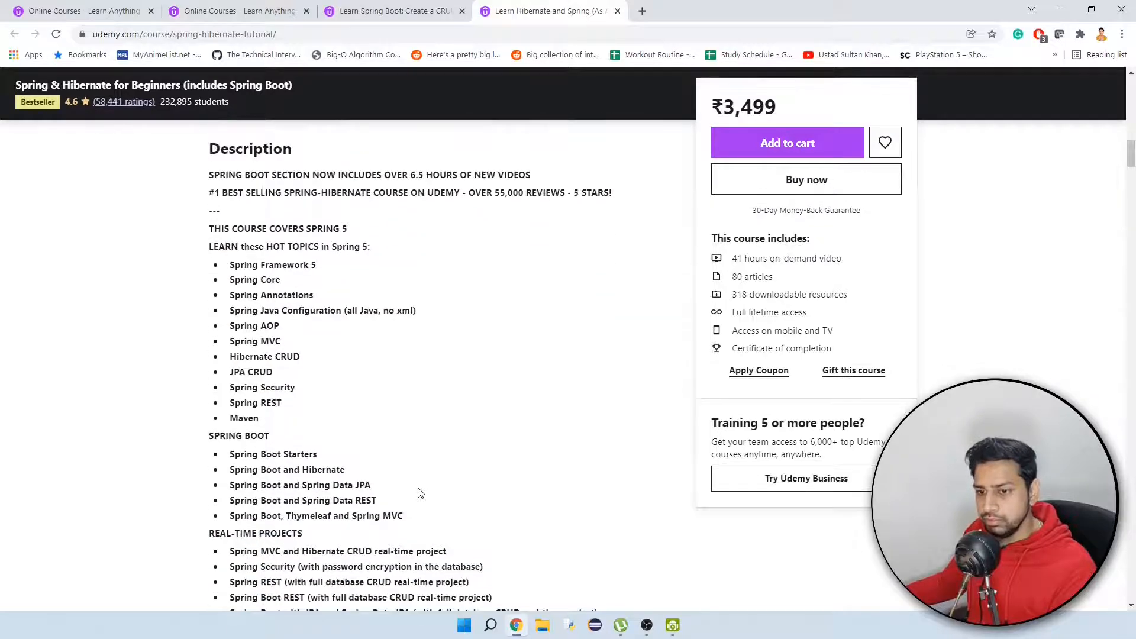
scroll(419, 492, down, 8)
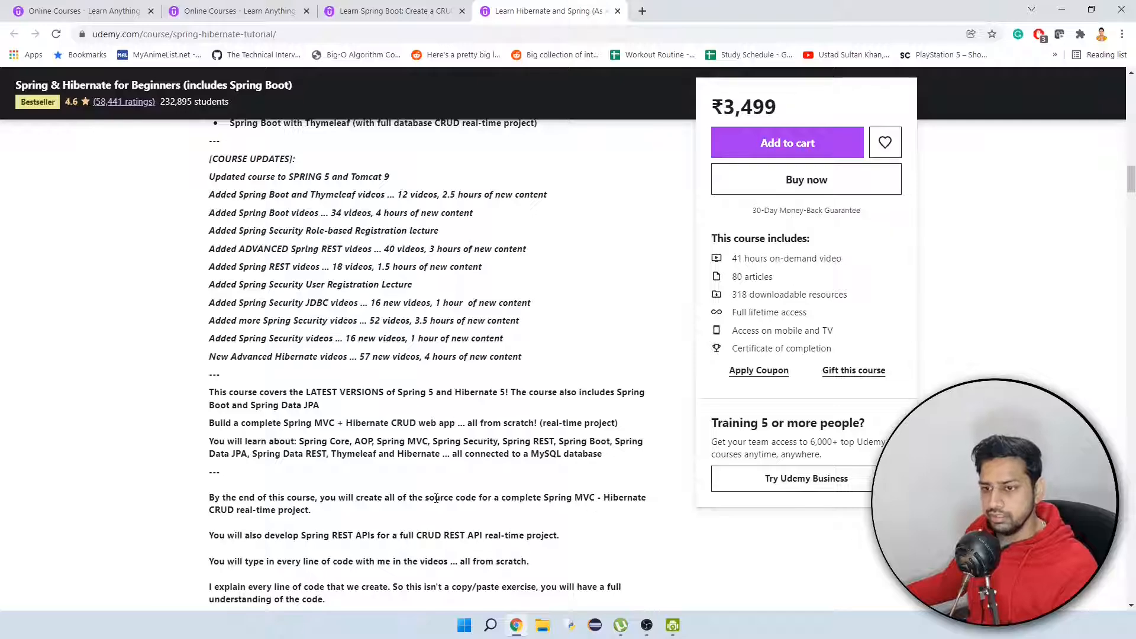
scroll(436, 498, down, 5)
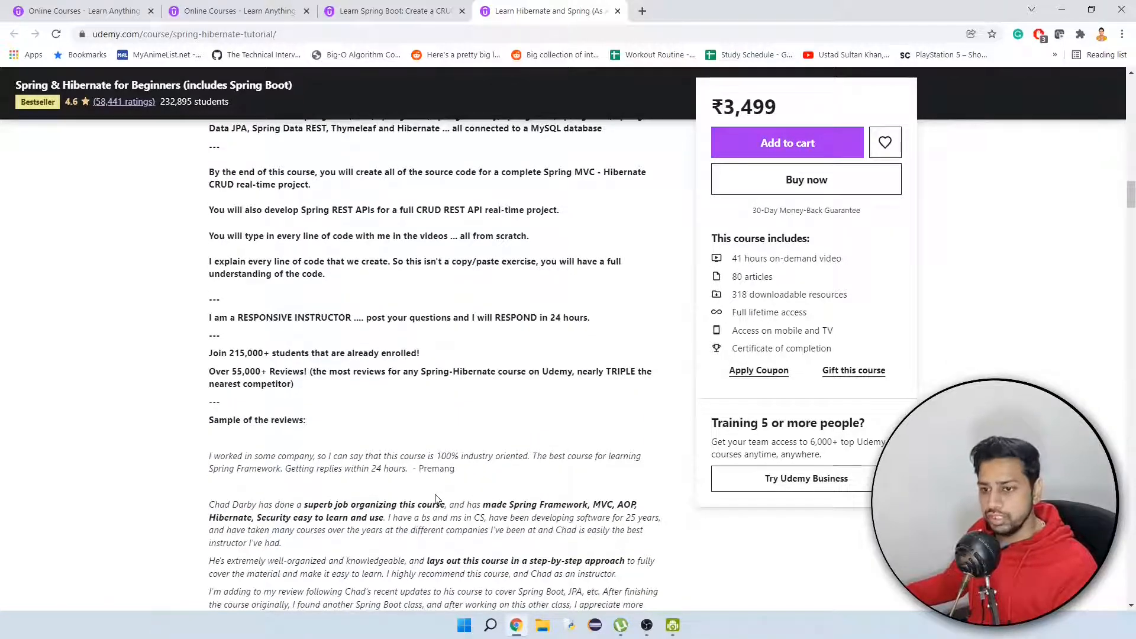
scroll(436, 498, down, 4)
scroll(436, 495, down, 8)
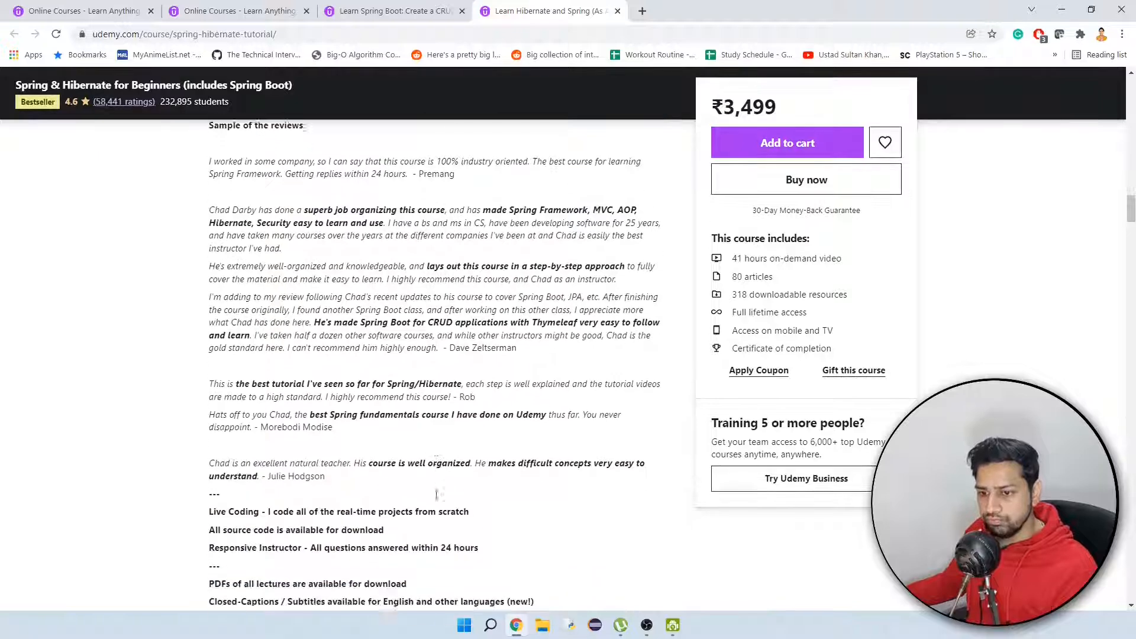
drag(529, 324, 229, 320)
key(ctrl+c)
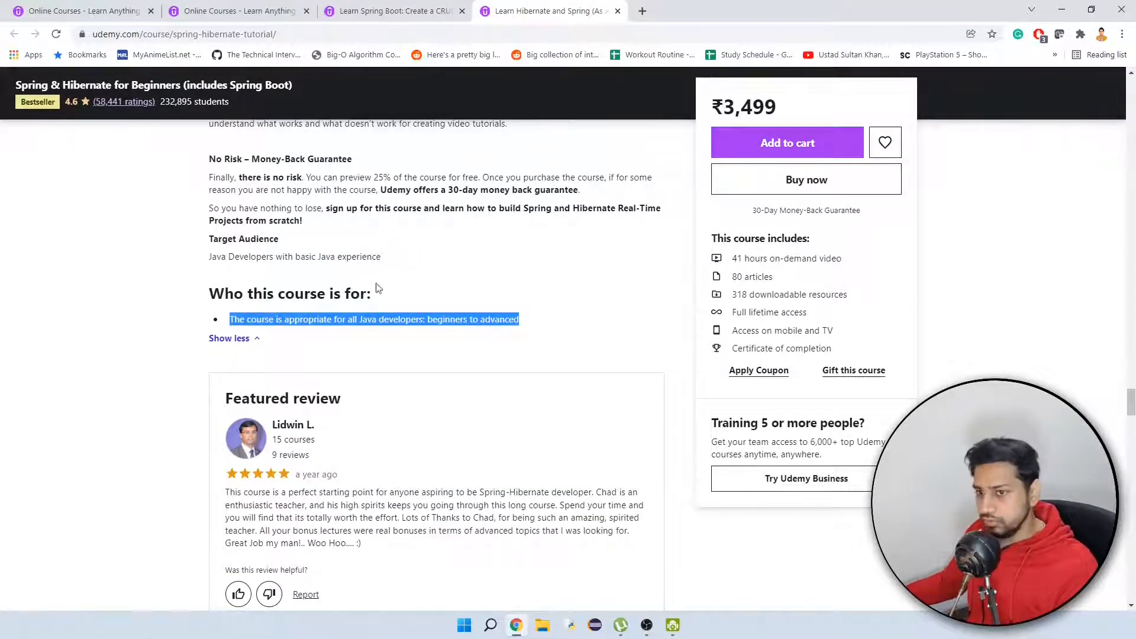
scroll(307, 316, up, 5)
click(430, 6)
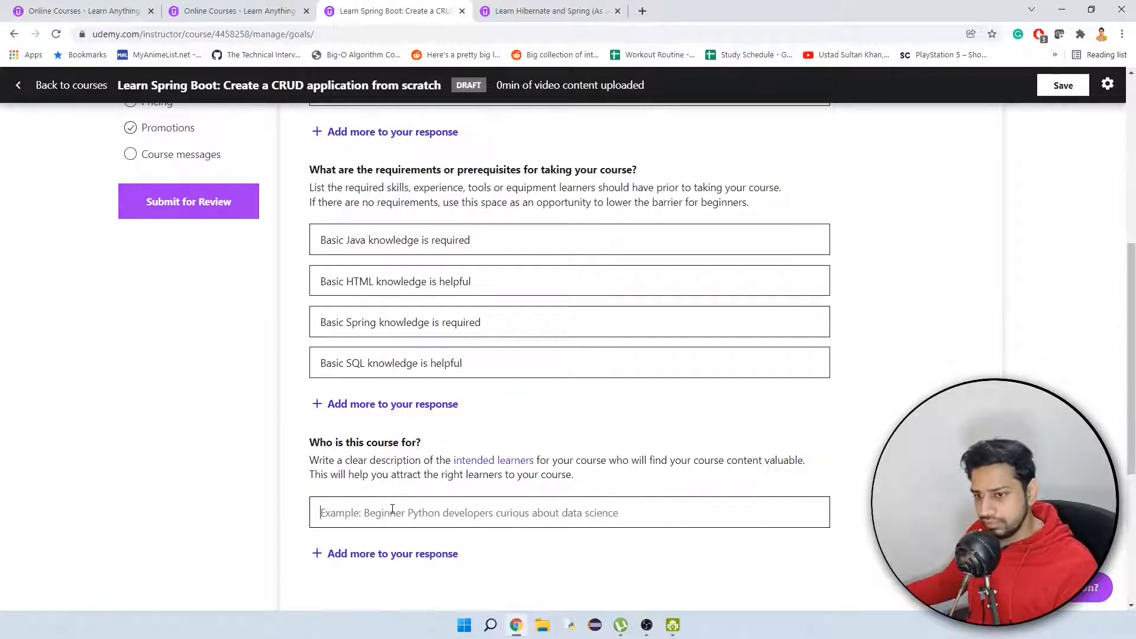
key(ctrl+v)
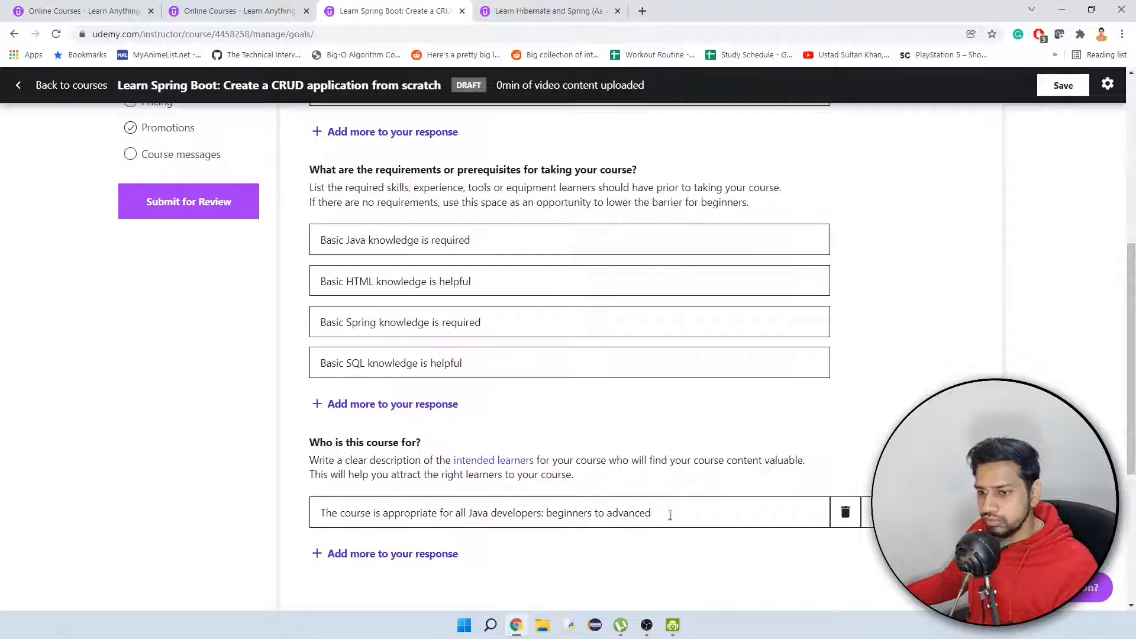
Review the objectives, requirements and target audience entries on the Intended learners page and save them.
click(532, 10)
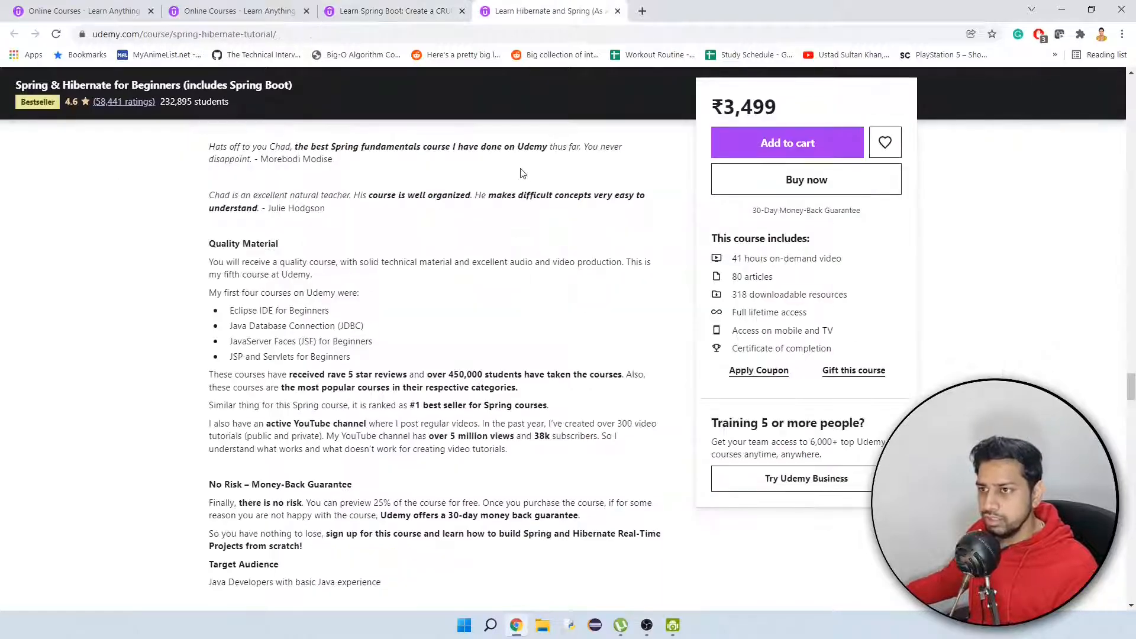
click(429, 9)
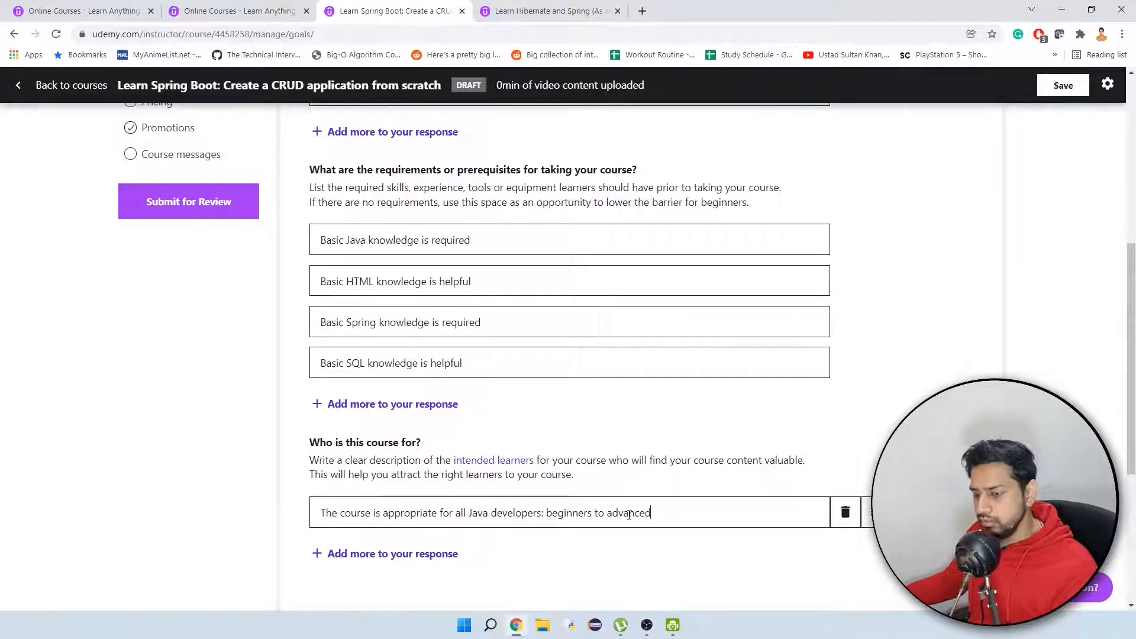
scroll(507, 550, down, 2)
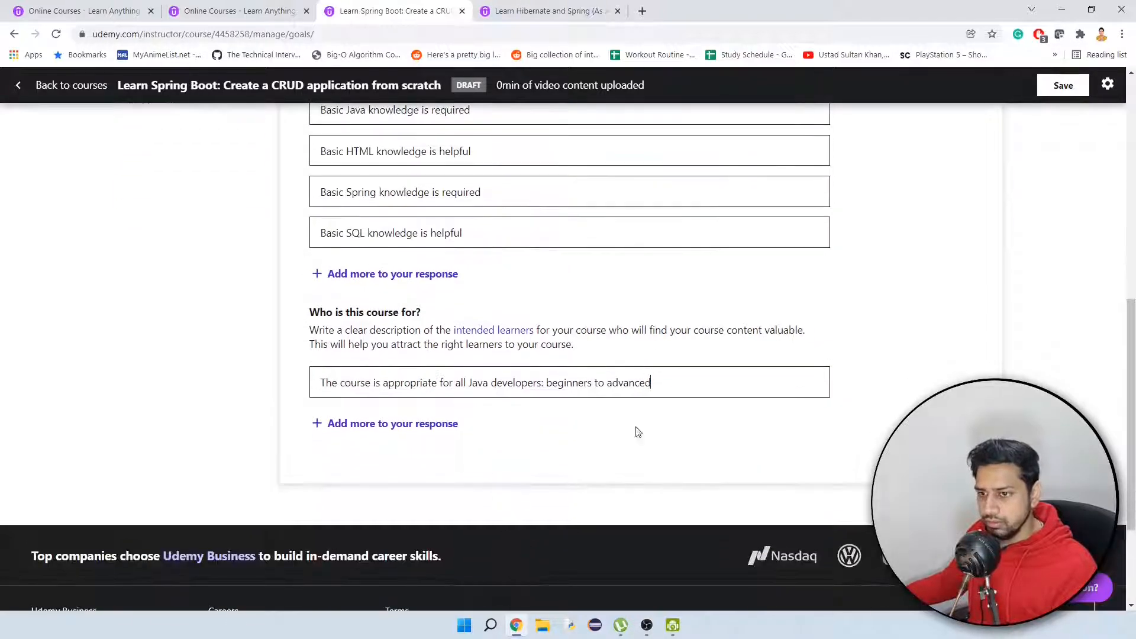
scroll(784, 429, up, 8)
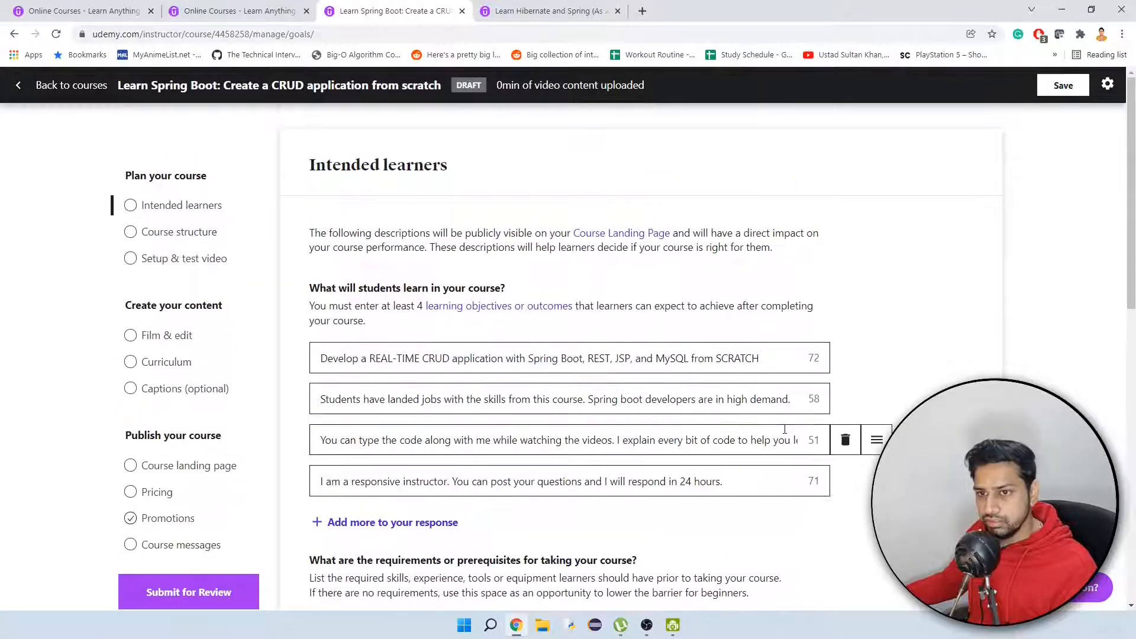
scroll(784, 429, down, 10)
scroll(669, 414, up, 4)
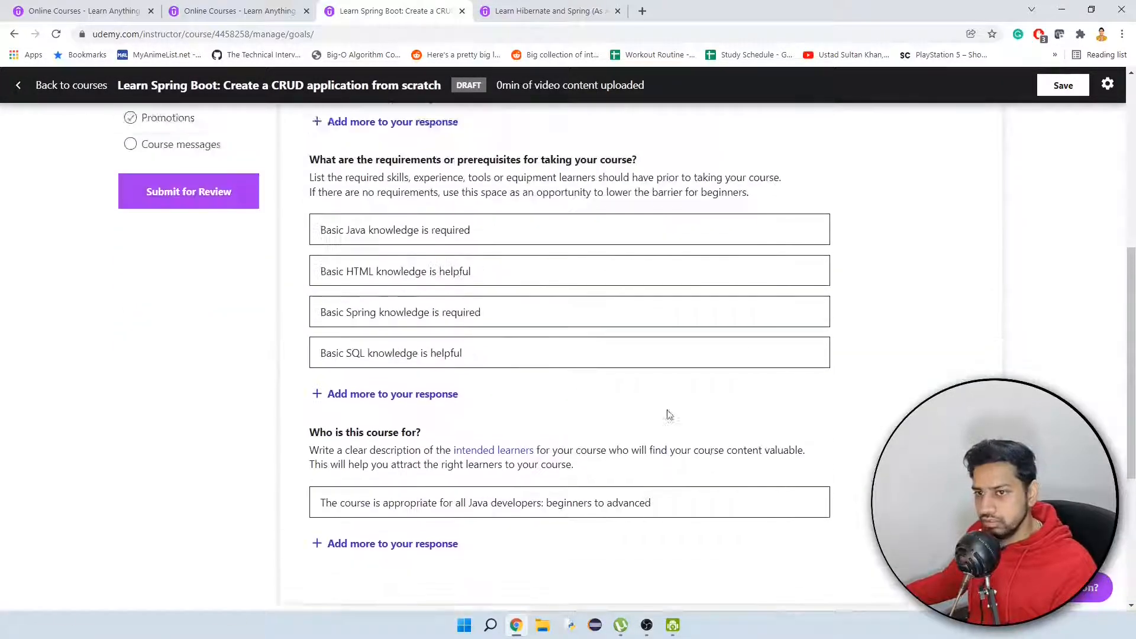
scroll(669, 414, up, 6)
click(198, 240)
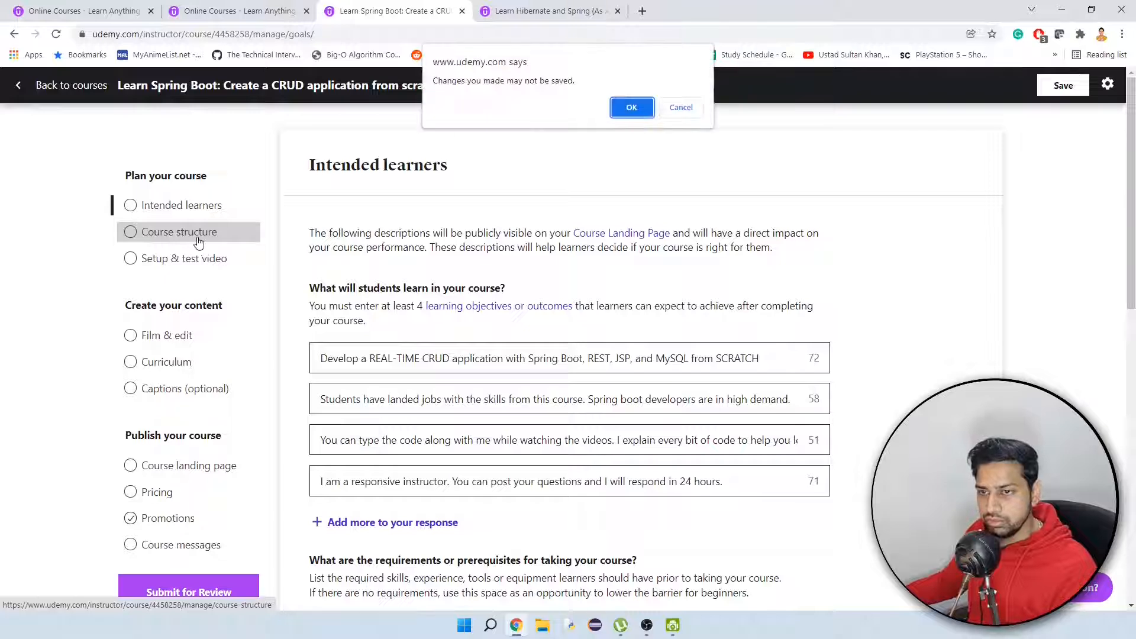
click(680, 107)
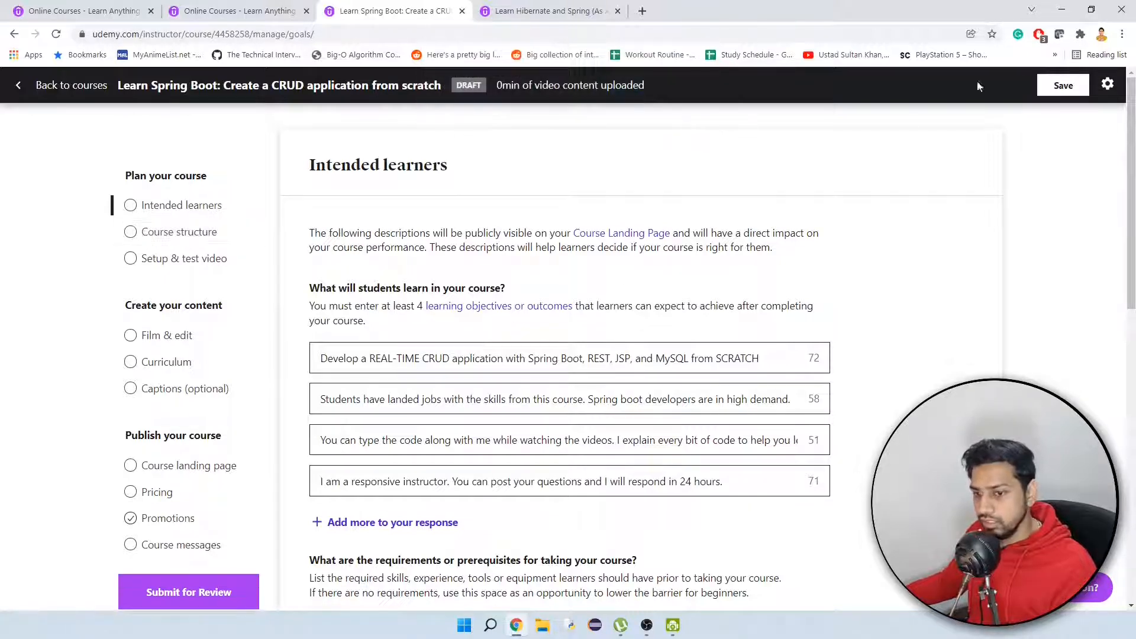
click(1062, 85)
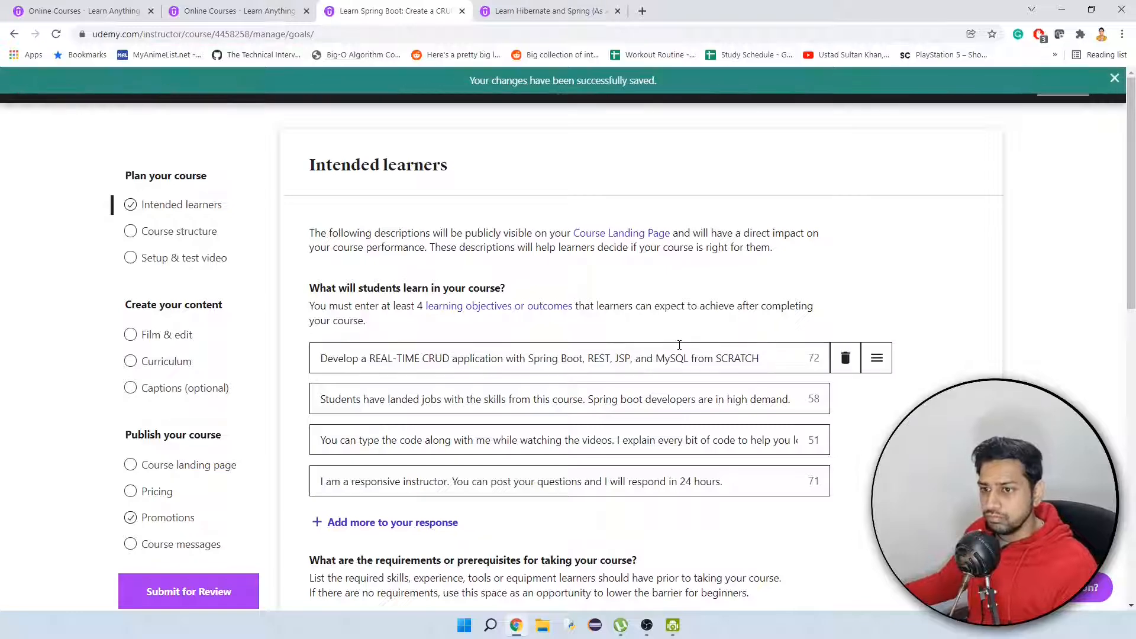
Open the Course structure page and read its planning tips, requirements and resources.
click(189, 232)
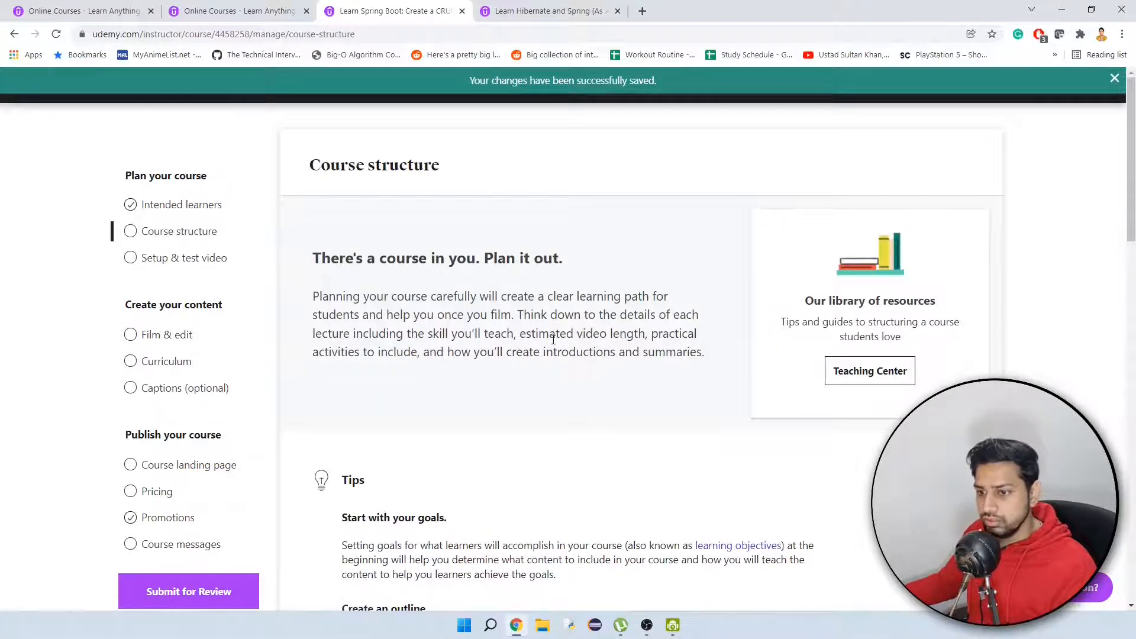
scroll(553, 343, down, 3)
scroll(553, 343, down, 5)
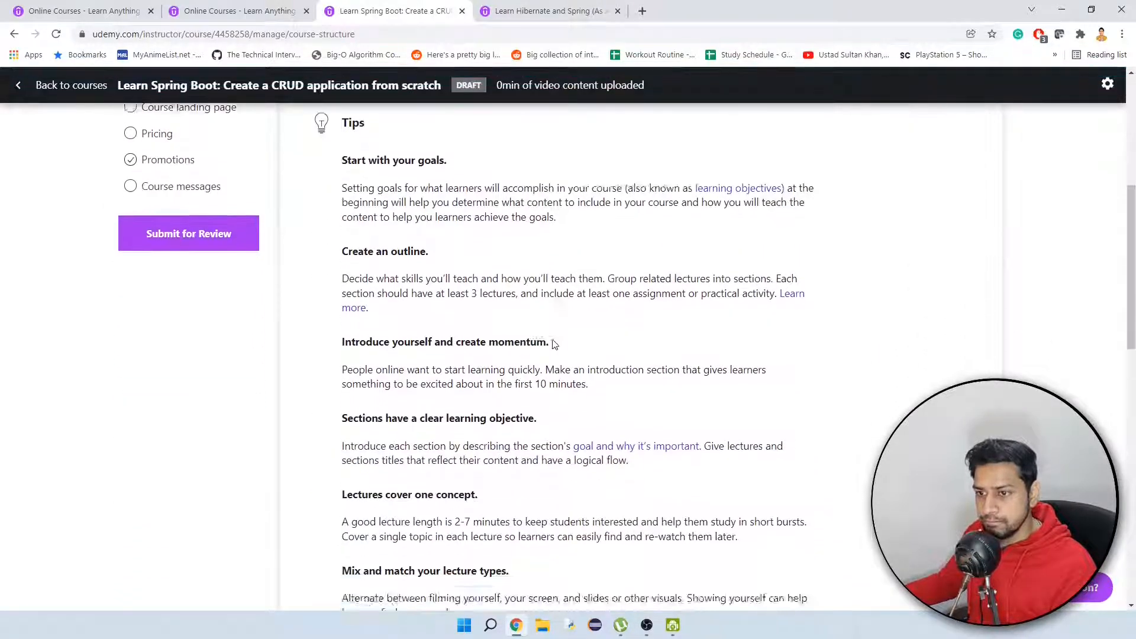
scroll(553, 343, down, 10)
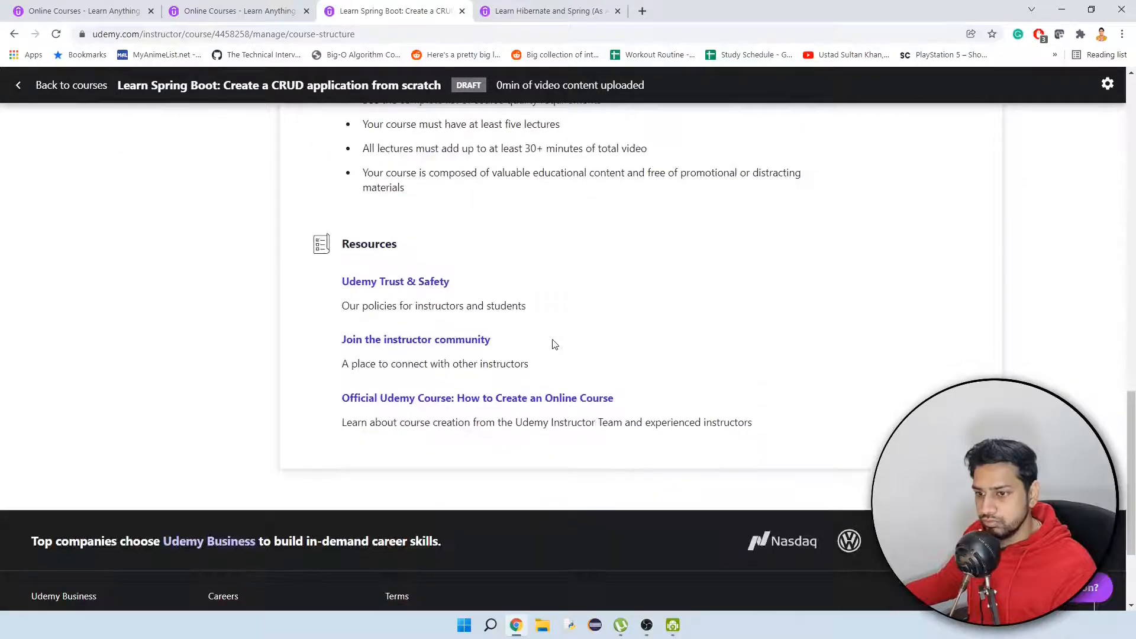
scroll(555, 344, up, 3)
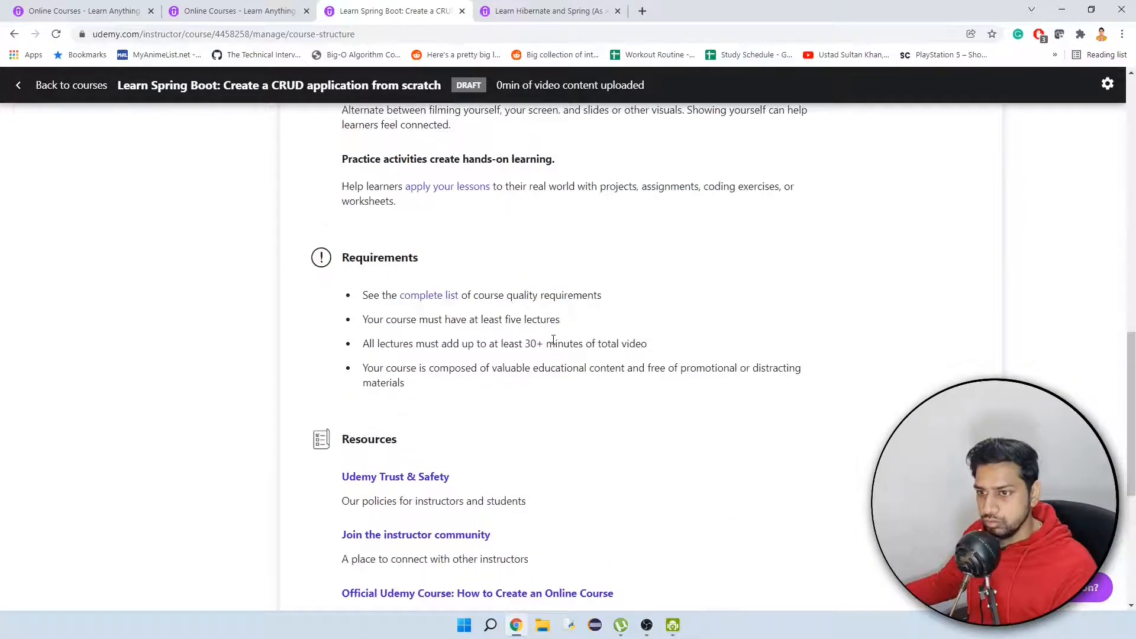
scroll(553, 339, up, 3)
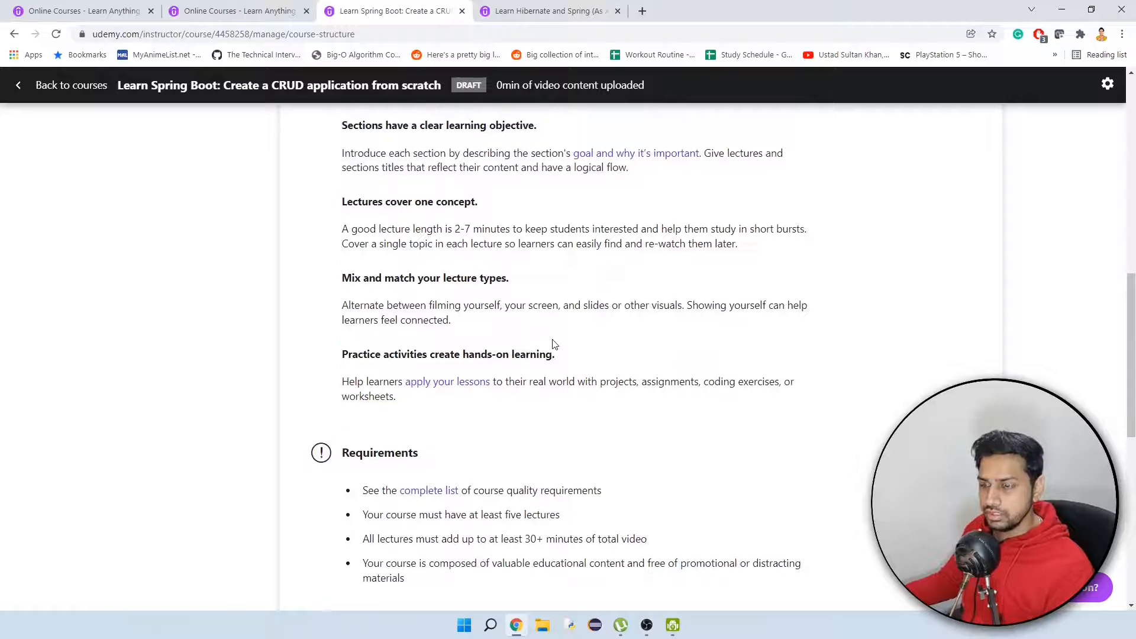
scroll(554, 345, up, 2)
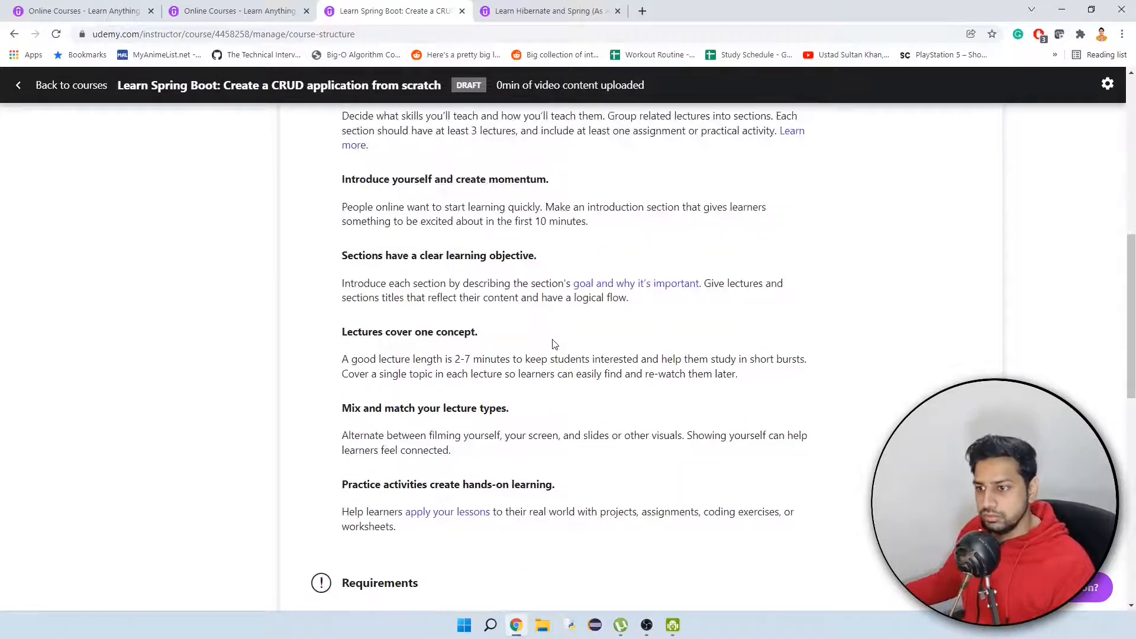
scroll(554, 344, up, 4)
scroll(554, 344, up, 2)
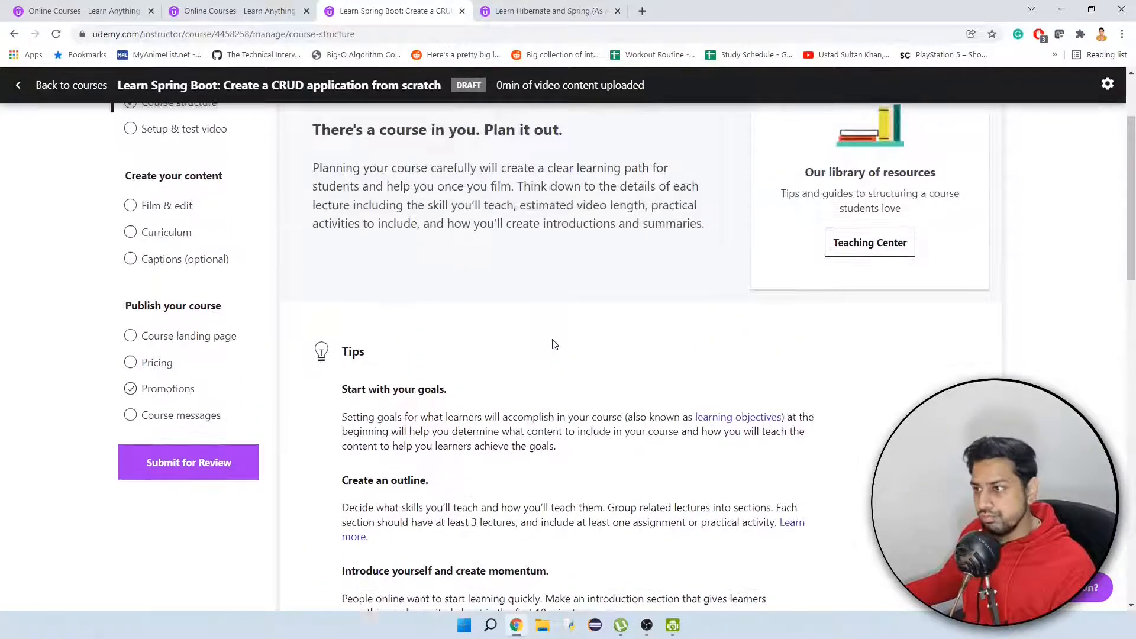
scroll(555, 344, up, 2)
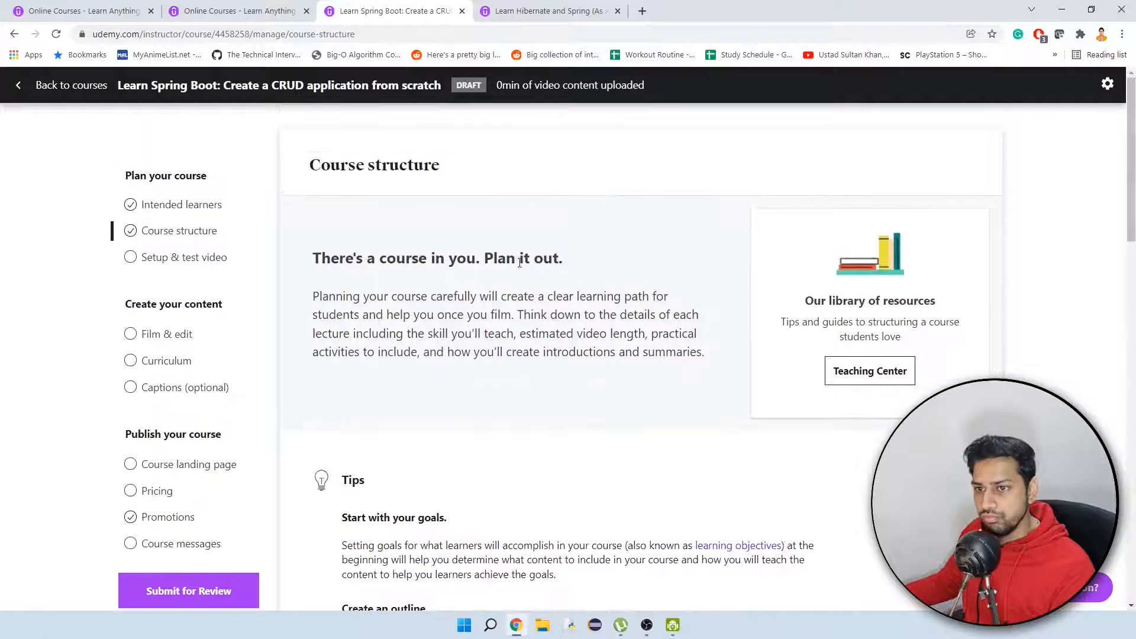
Visit the Setup & test video page and read the tips and requirements on the Film & edit page.
click(195, 258)
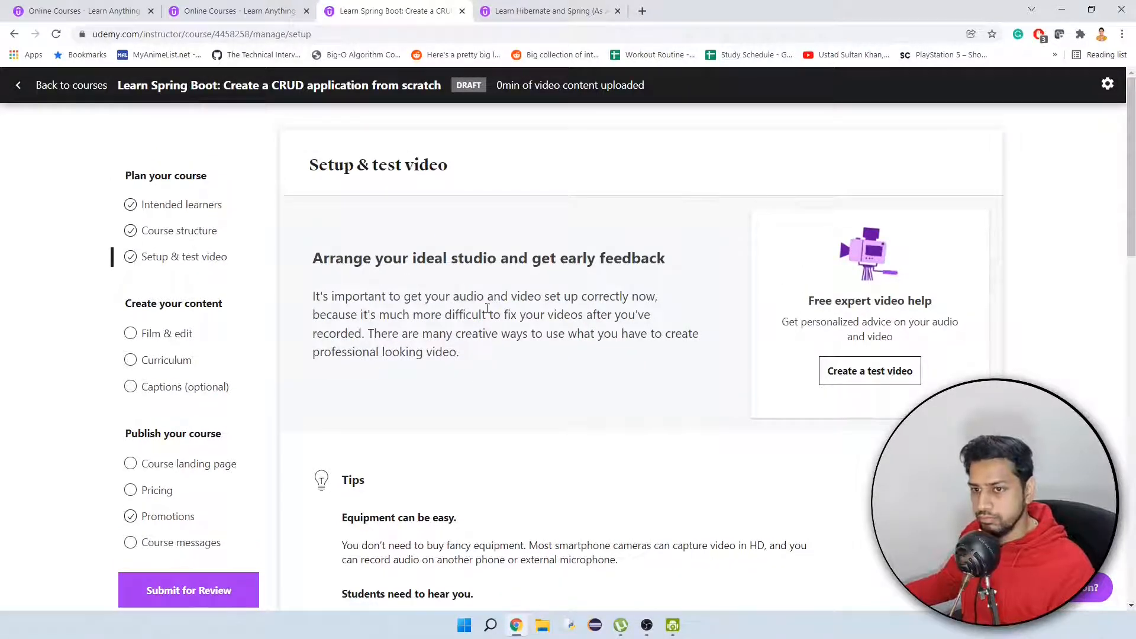
scroll(406, 331, down, 1)
click(185, 264)
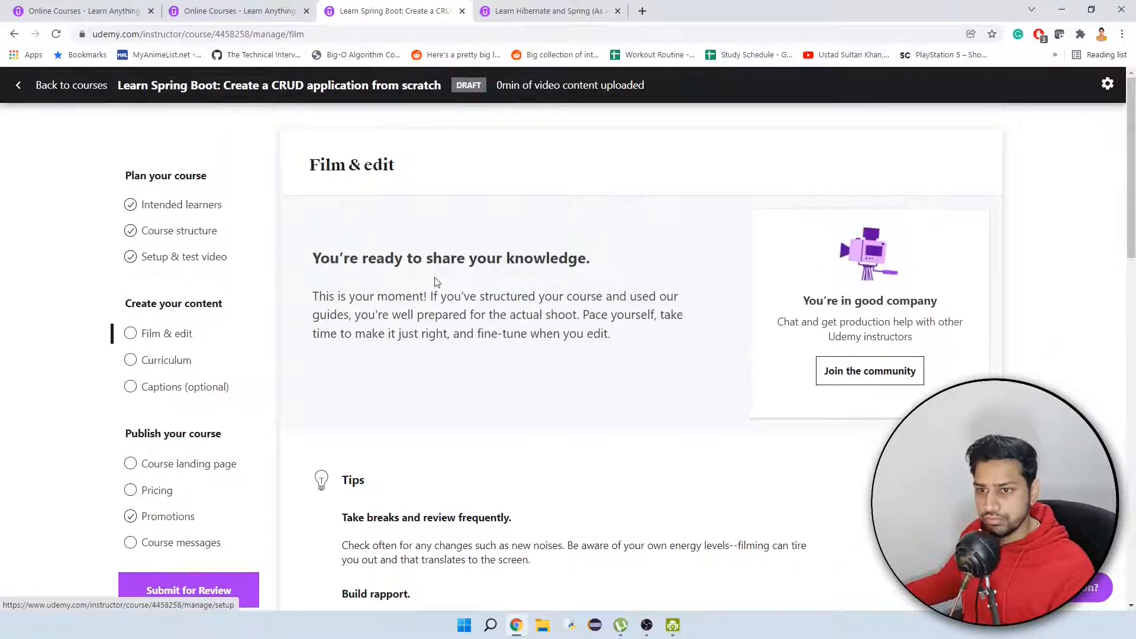
scroll(543, 312, down, 6)
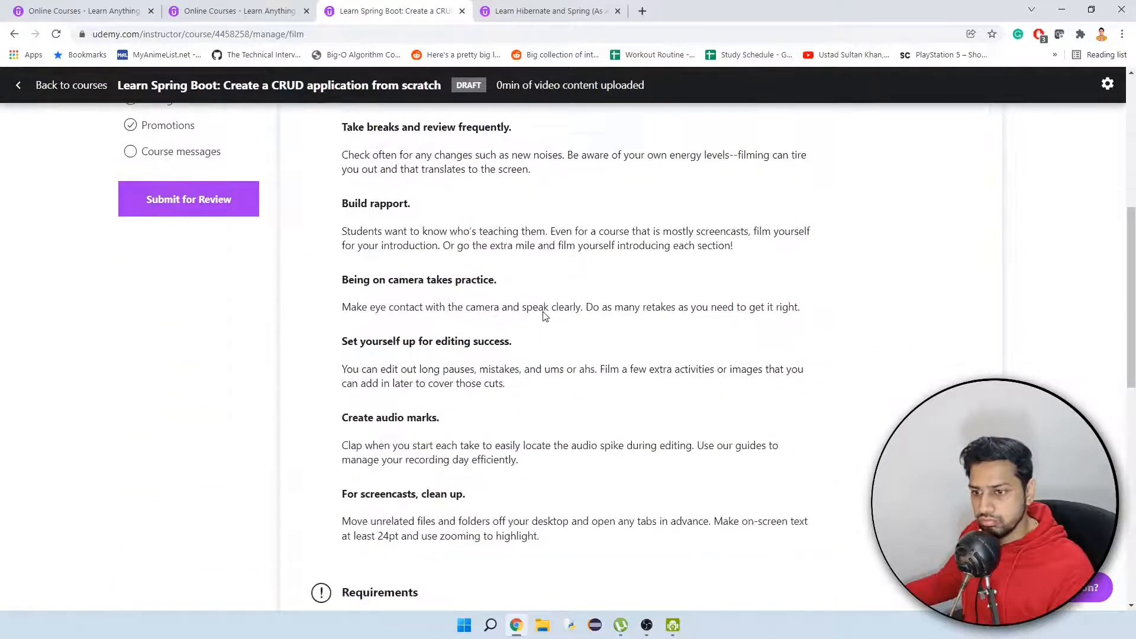
scroll(545, 315, down, 10)
scroll(544, 316, up, 7)
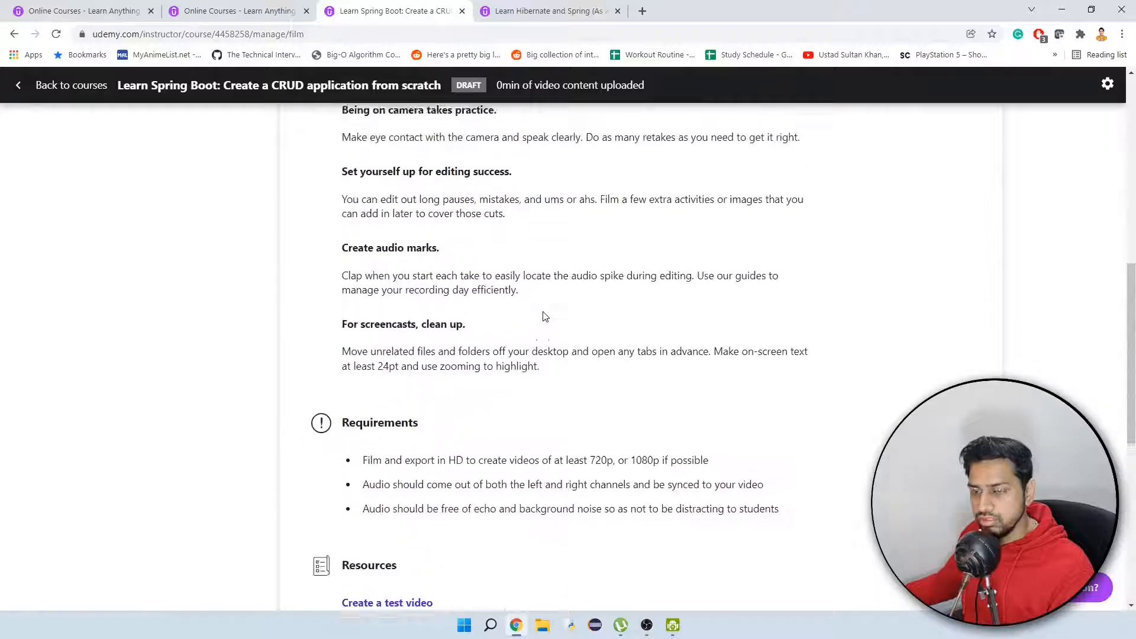
scroll(542, 317, up, 9)
Open the Curriculum page and look over the section folders in "Learn Spring Boot by creating a CRUD application" in File Explorer.
click(191, 242)
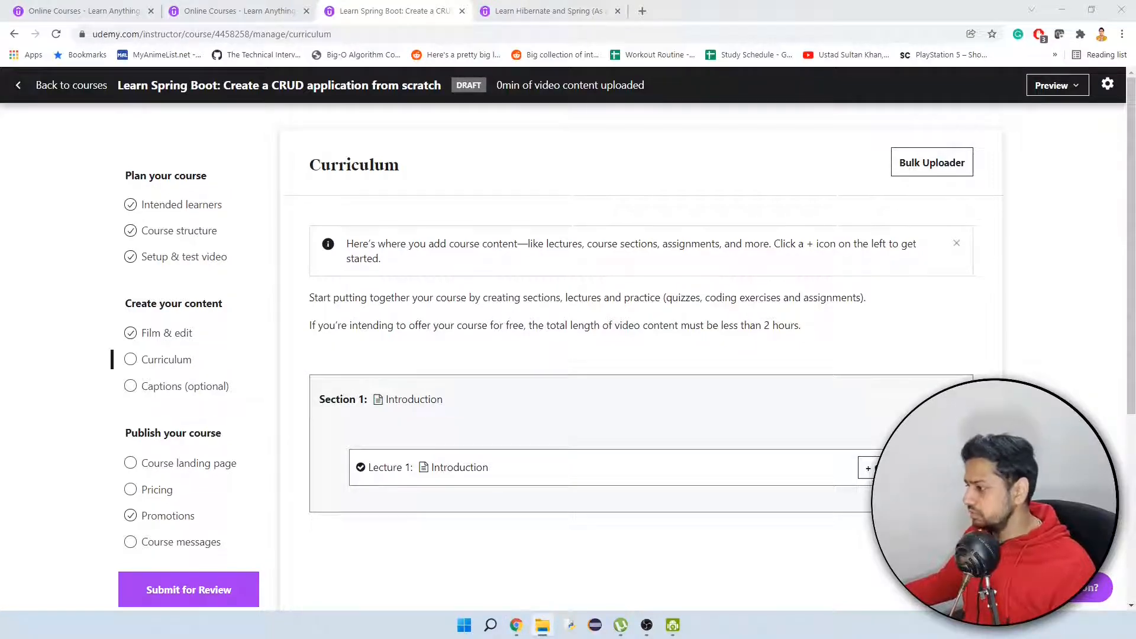
drag(1135, 51, 1010, 157)
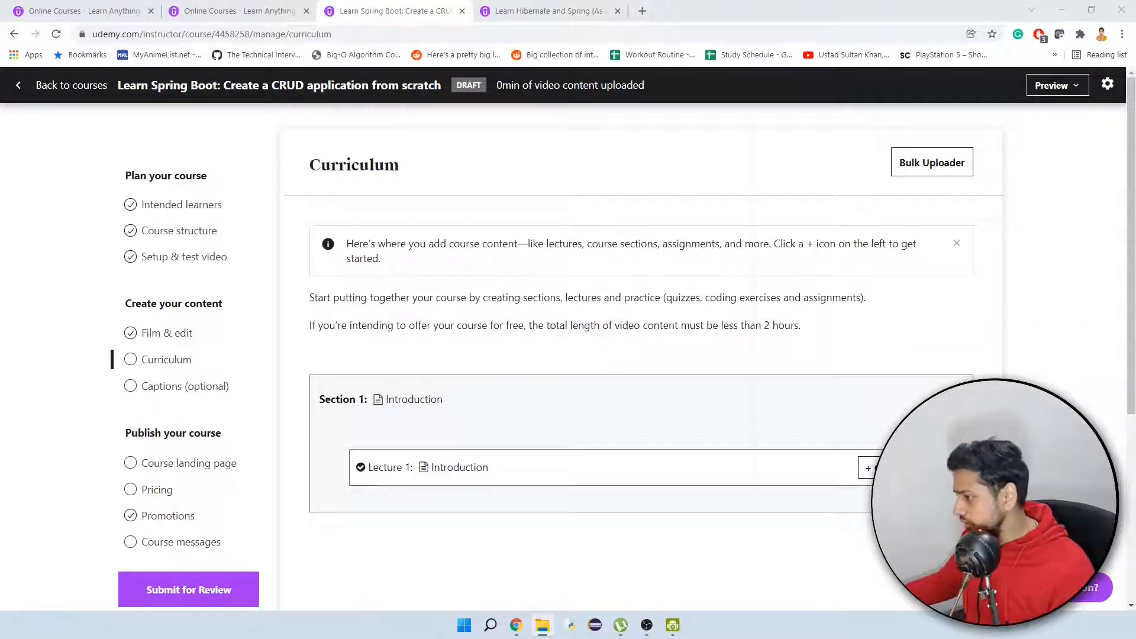
drag(1135, 65, 751, 132)
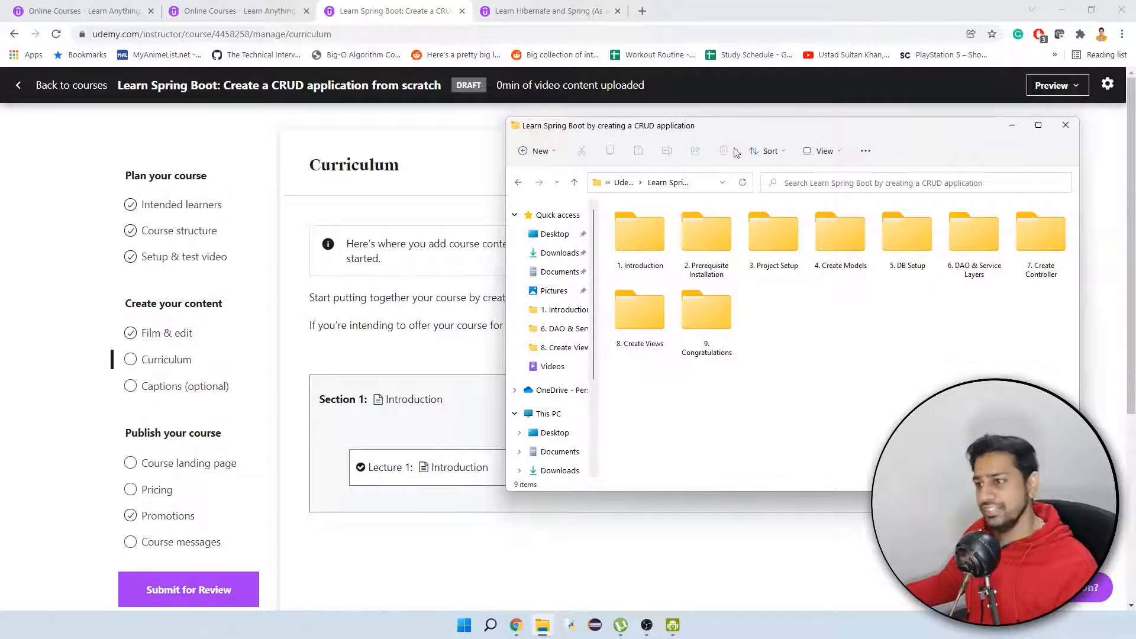
drag(743, 128, 1135, 82)
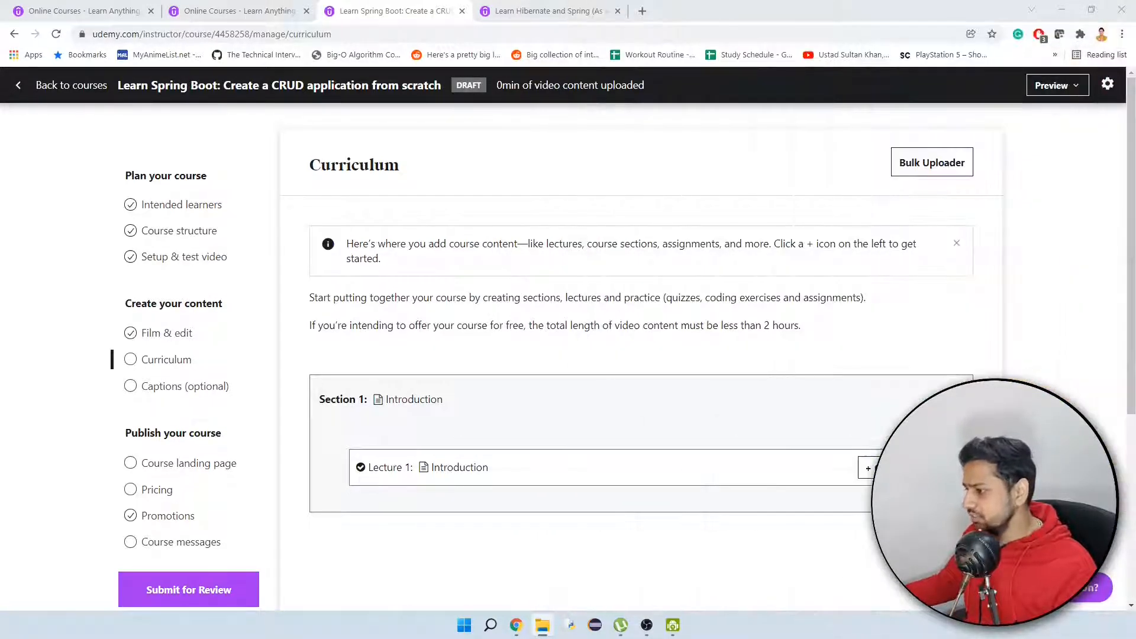
Clear the default Introduction section and lecture from the curriculum and add a section titled "Congratulations".
scroll(565, 457, down, 2)
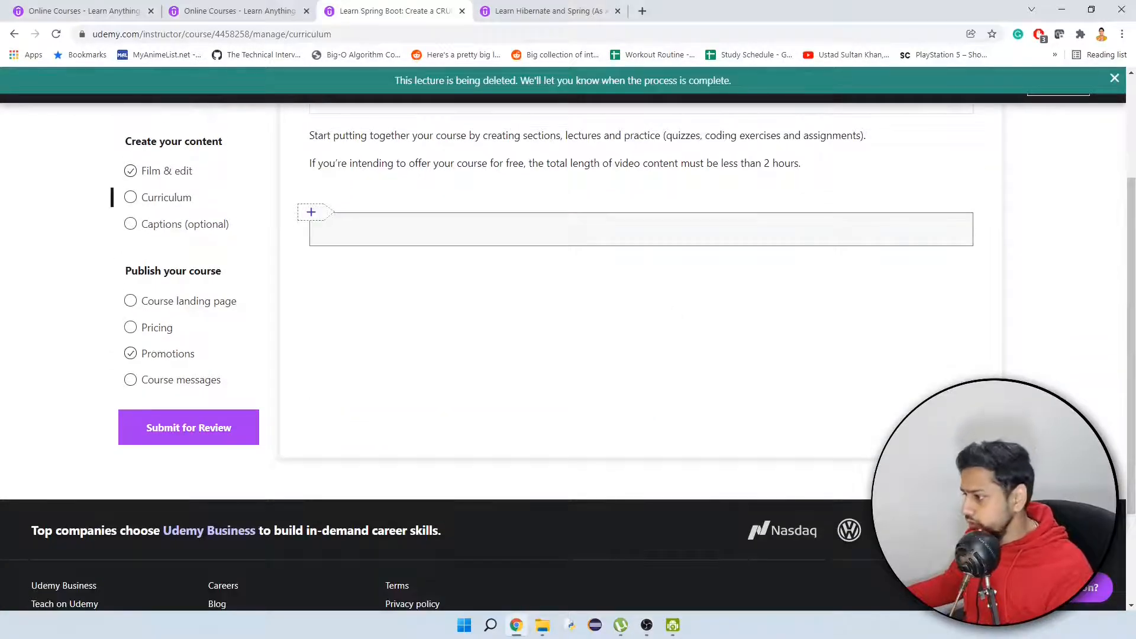
key(alt+Tab)
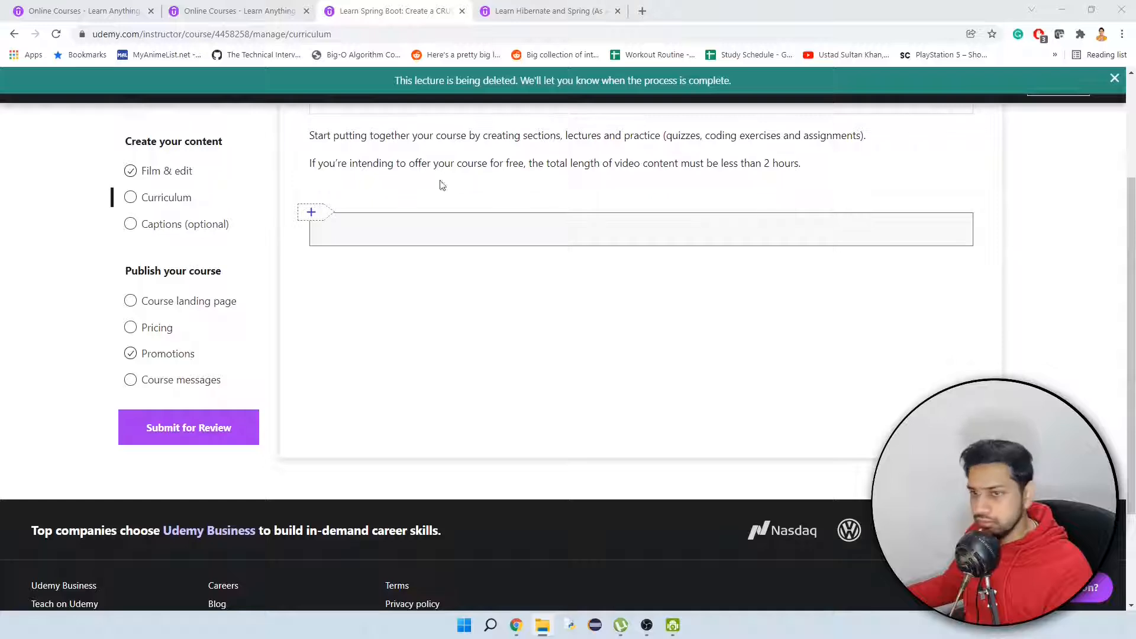
click(311, 212)
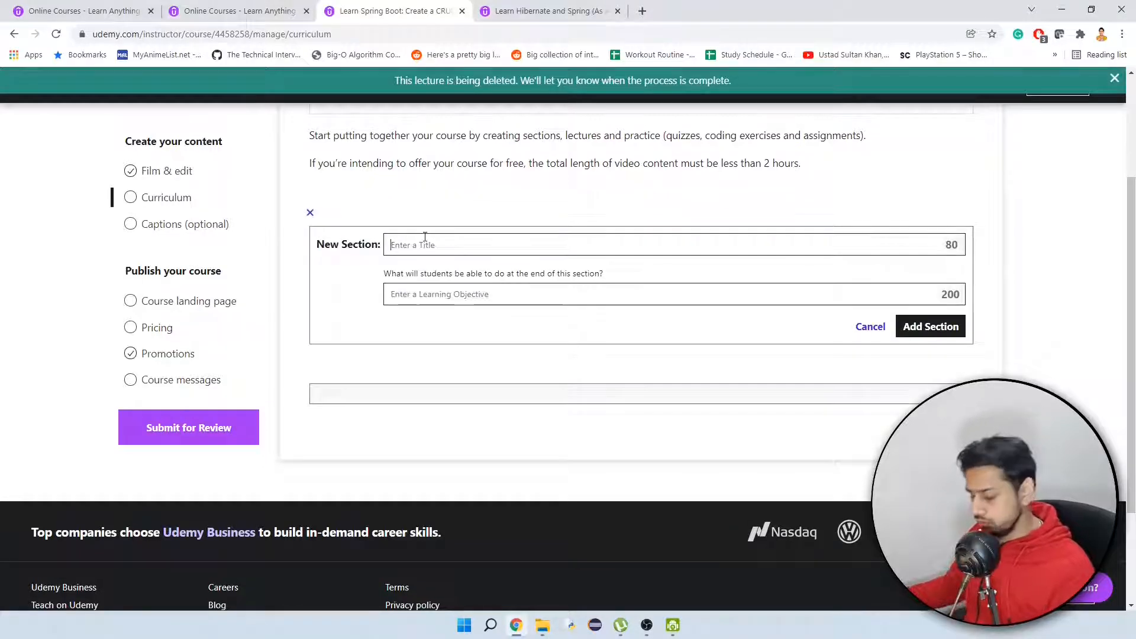
text(Congratu)
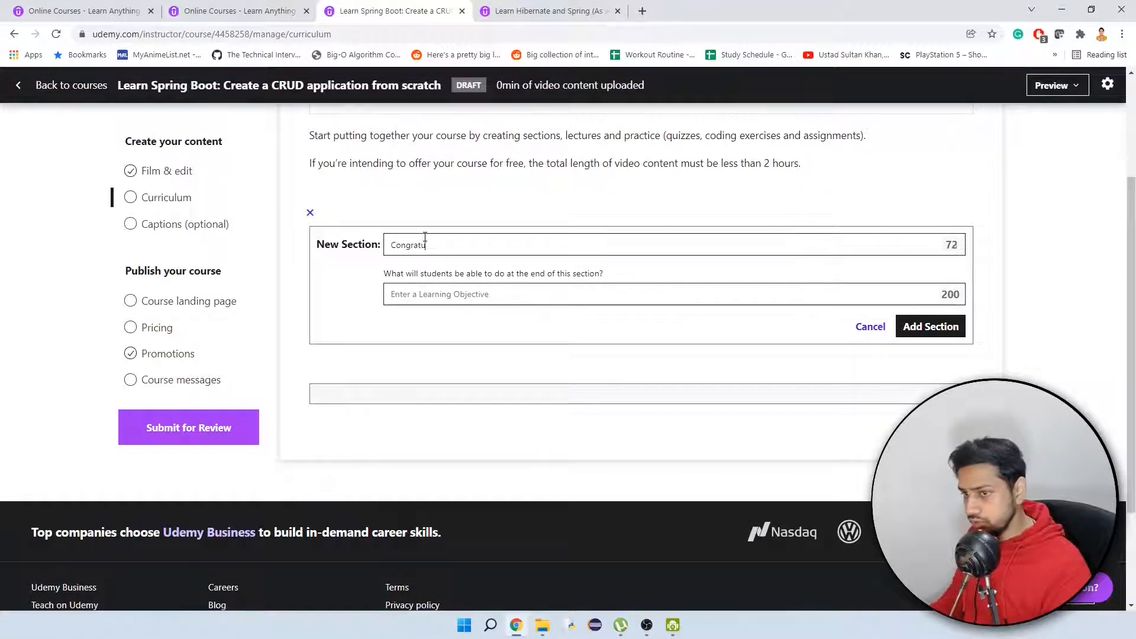
text(lations)
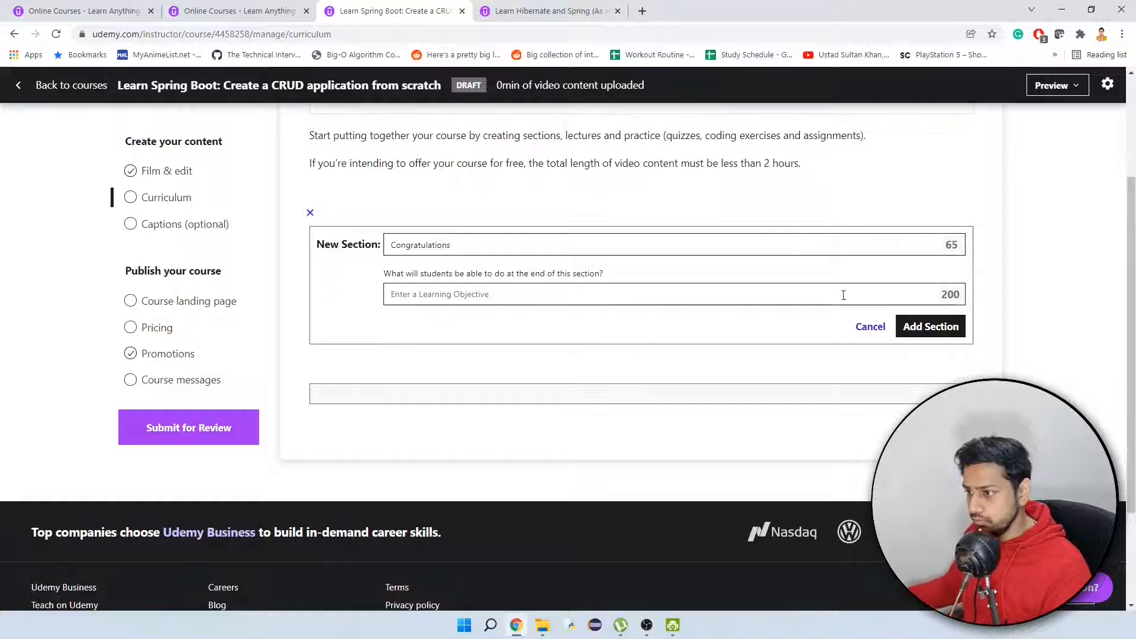
click(939, 330)
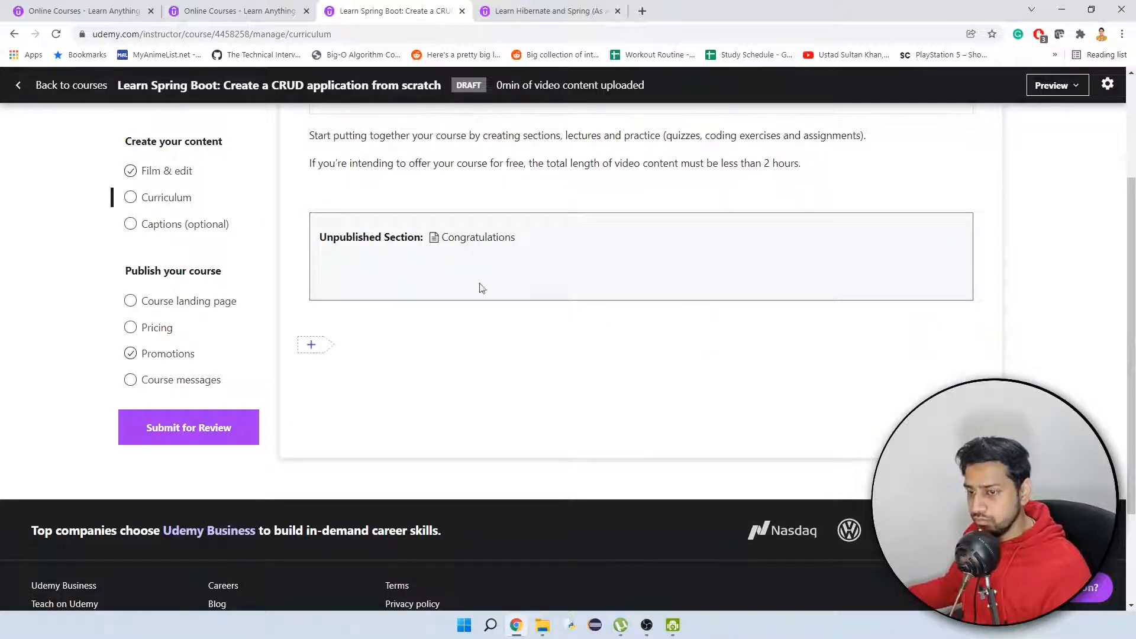
Add a section titled "Create Views" above the Congratulations section.
click(310, 200)
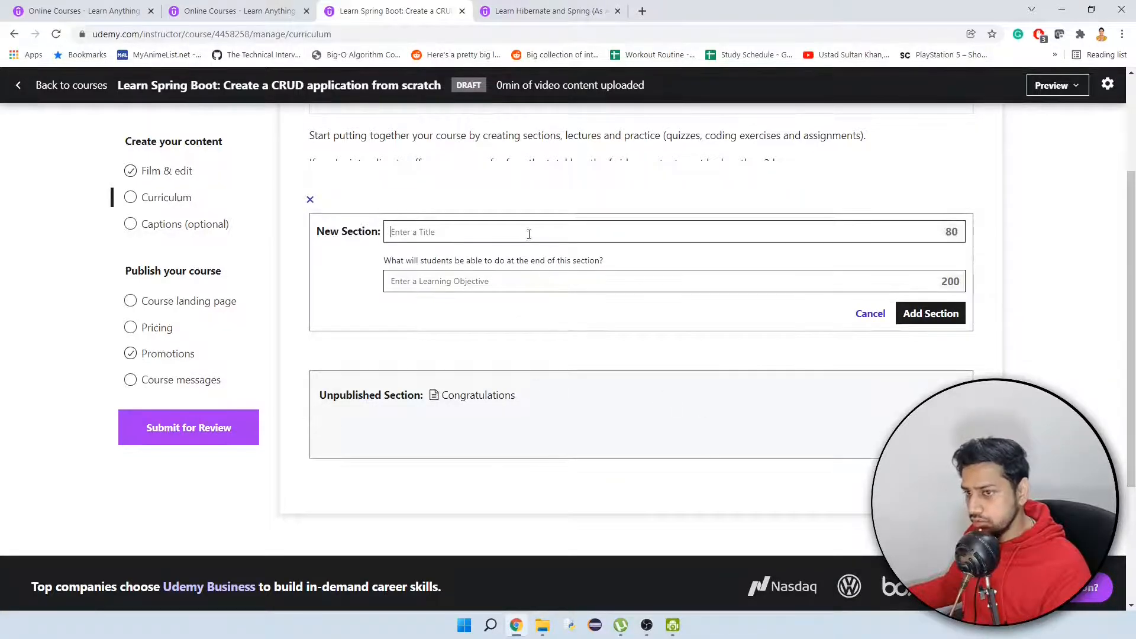
text(Create Views)
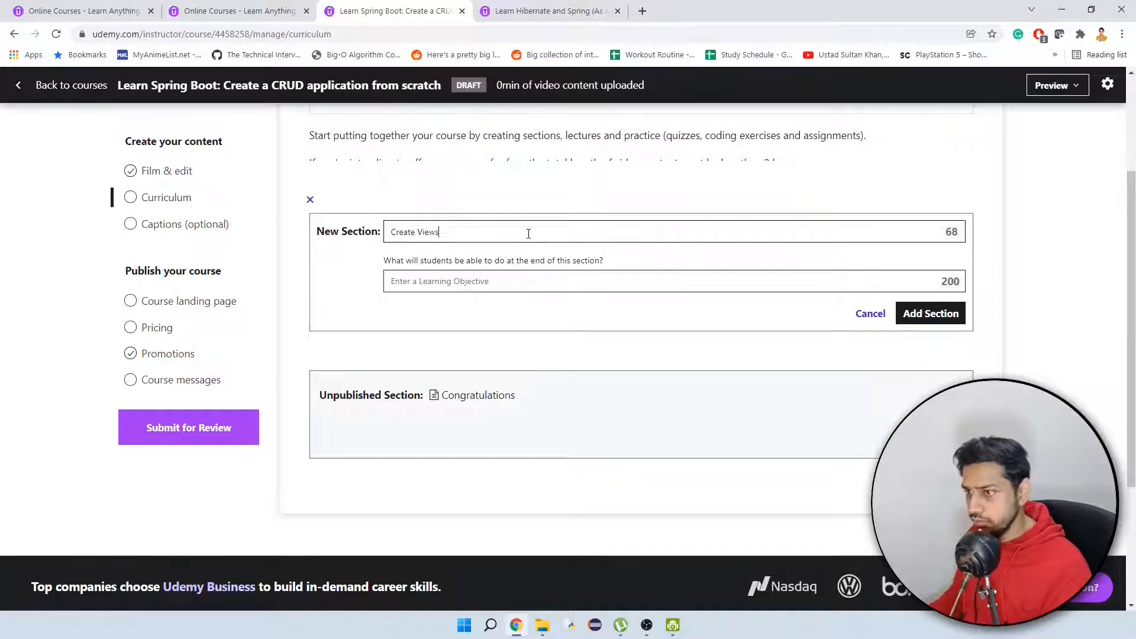
click(927, 305)
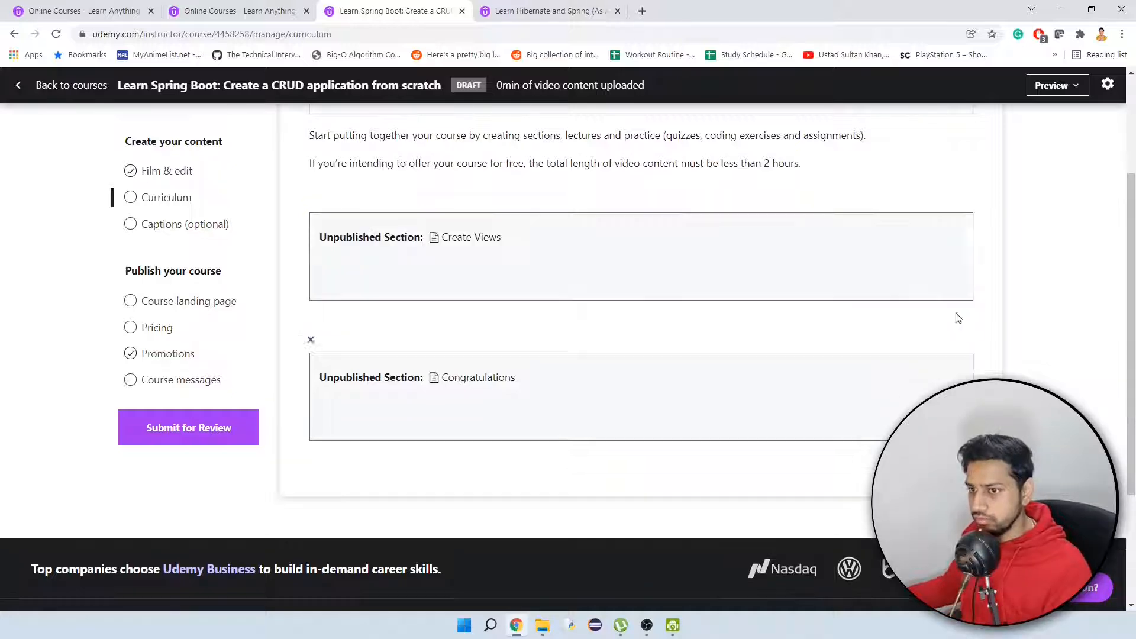
Add a section titled "Create Controller" above the Create Views section.
click(308, 201)
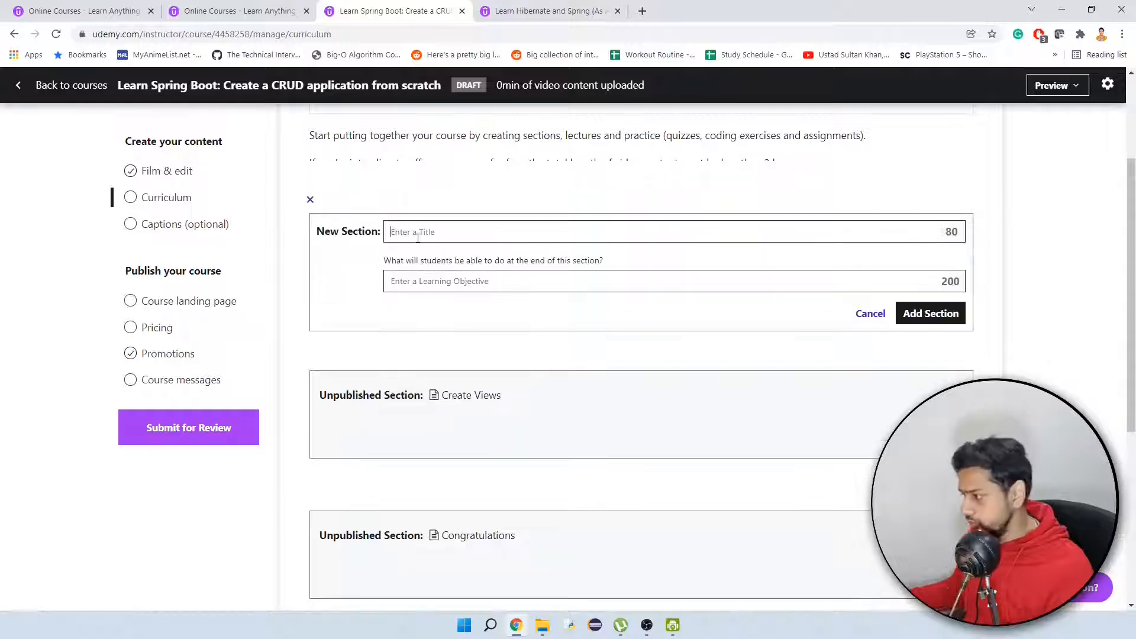
text(Create Controller)
click(926, 313)
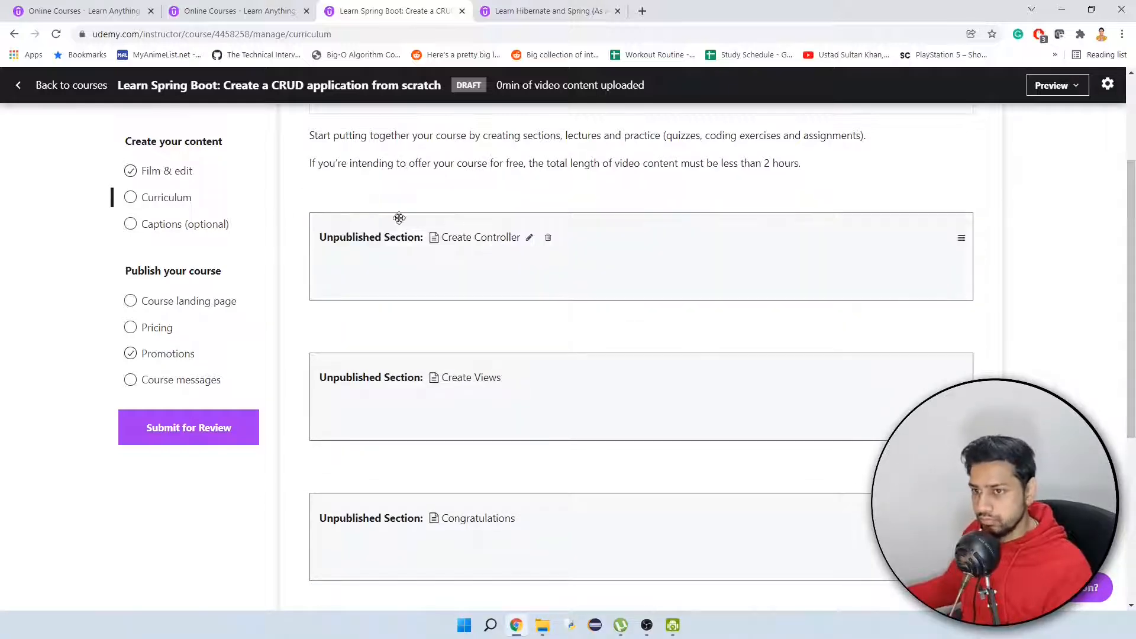
Add a section titled "DAO & Service Layers" above the Create Controller section.
click(309, 201)
text(DAO & Servi)
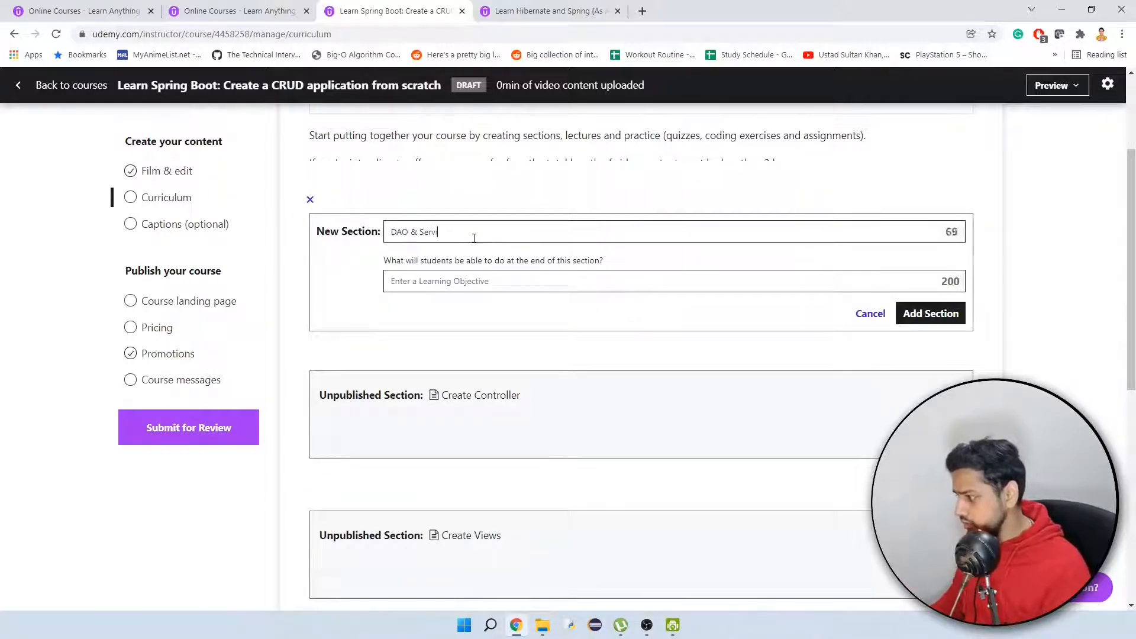
text(ce Layers)
click(929, 313)
Add a section titled "Database Setup" above the DAO & Service Layers section and one titled "Create Models" above it.
click(308, 201)
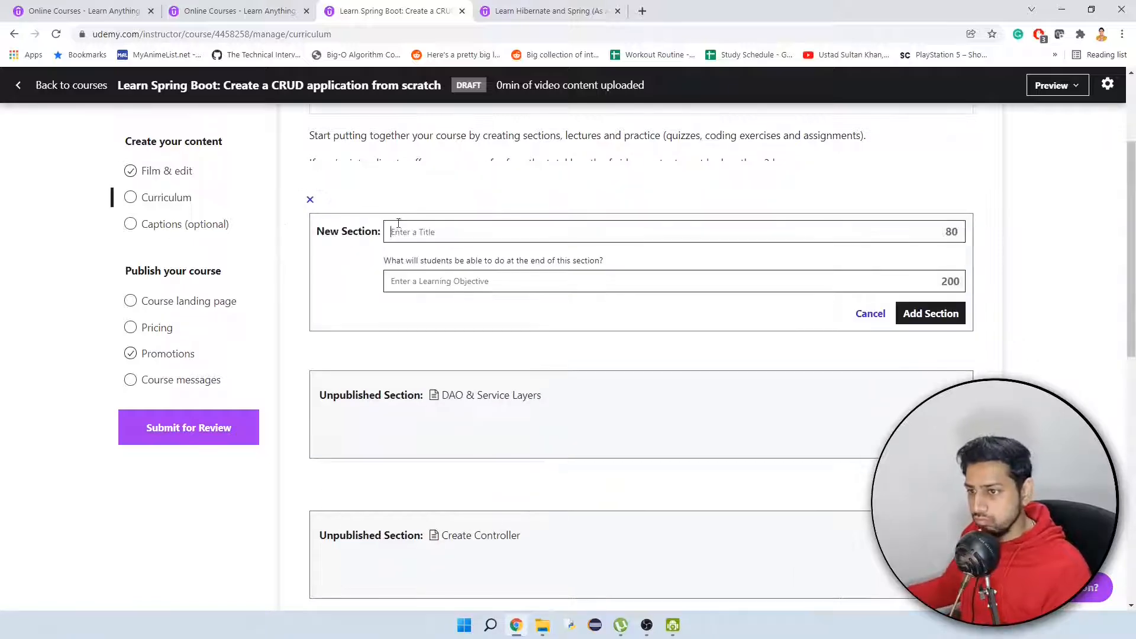
text(Database Setup)
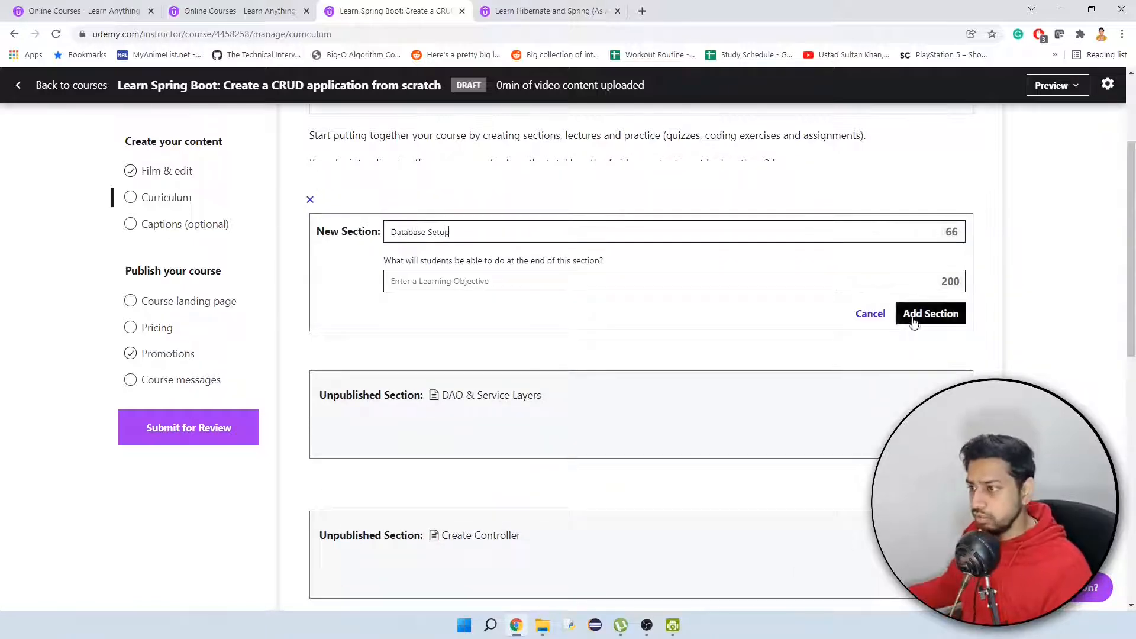
click(930, 313)
click(309, 201)
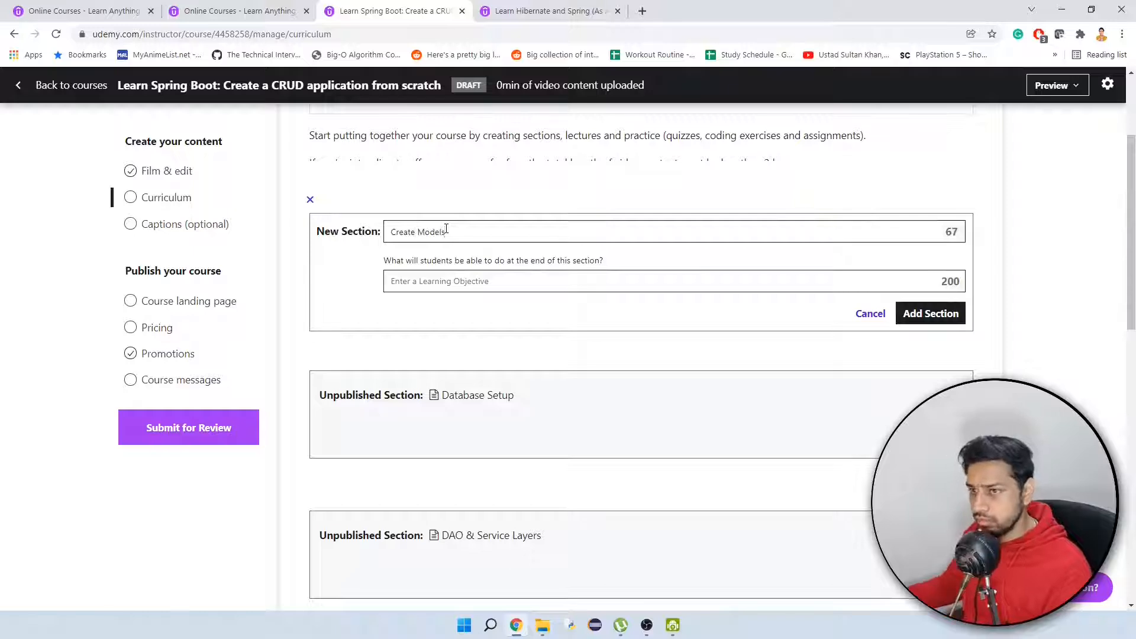
click(930, 313)
Add a section titled "Project Setup" above the Create Models section.
click(310, 200)
text(Pr)
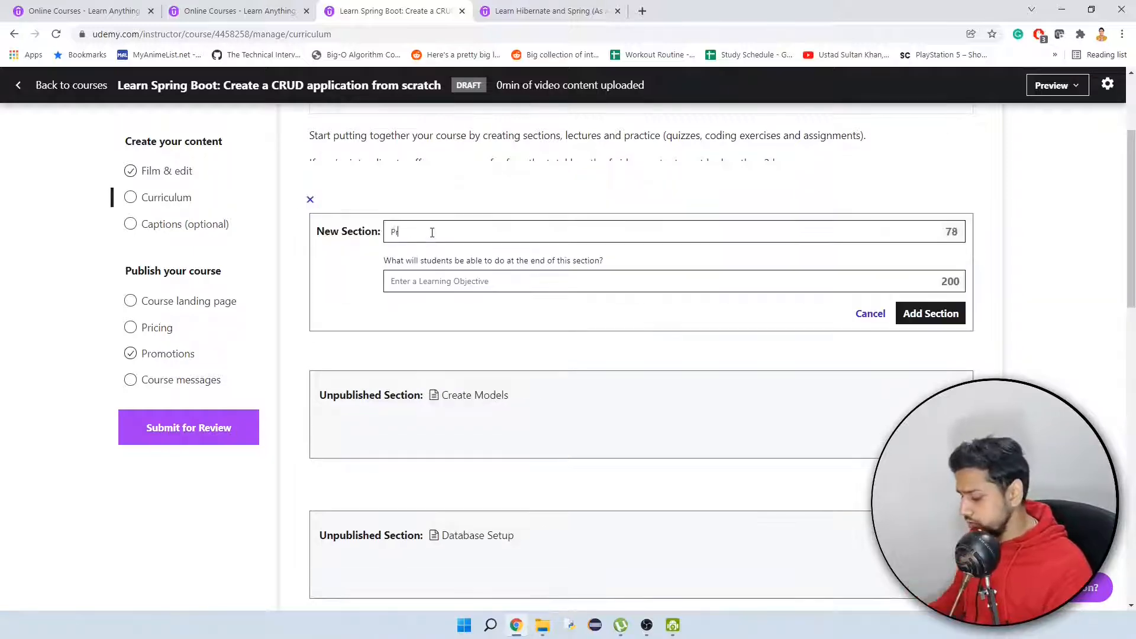
text(oject Setup)
click(930, 313)
Add a section titled "Prerequisite Installation" above the Project Setup section.
click(309, 200)
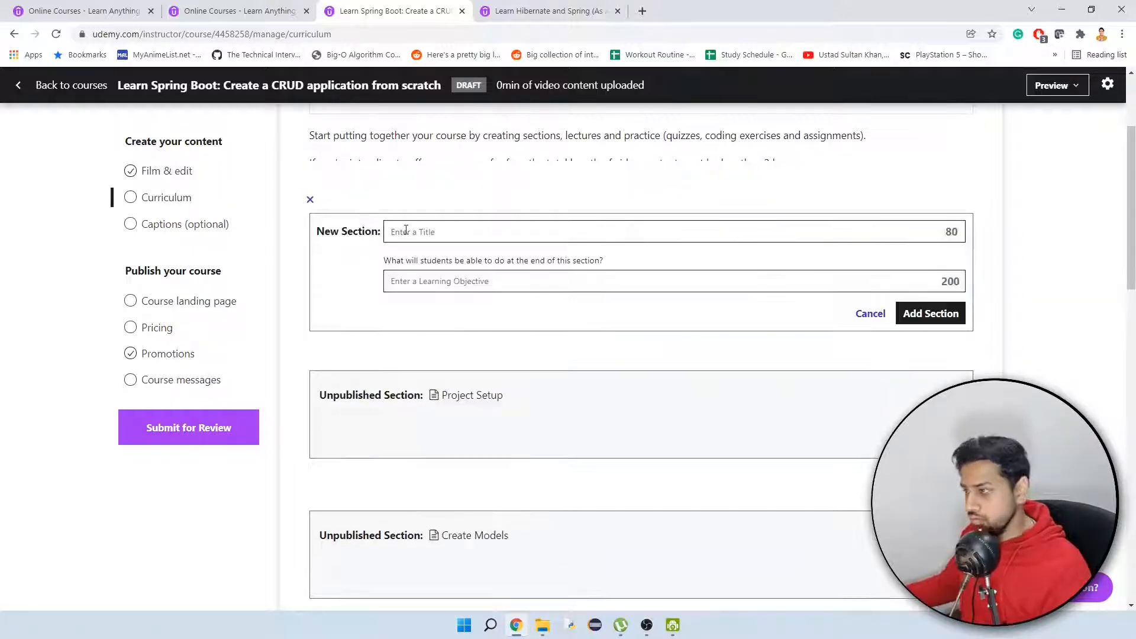
text(Prerequisite Installation)
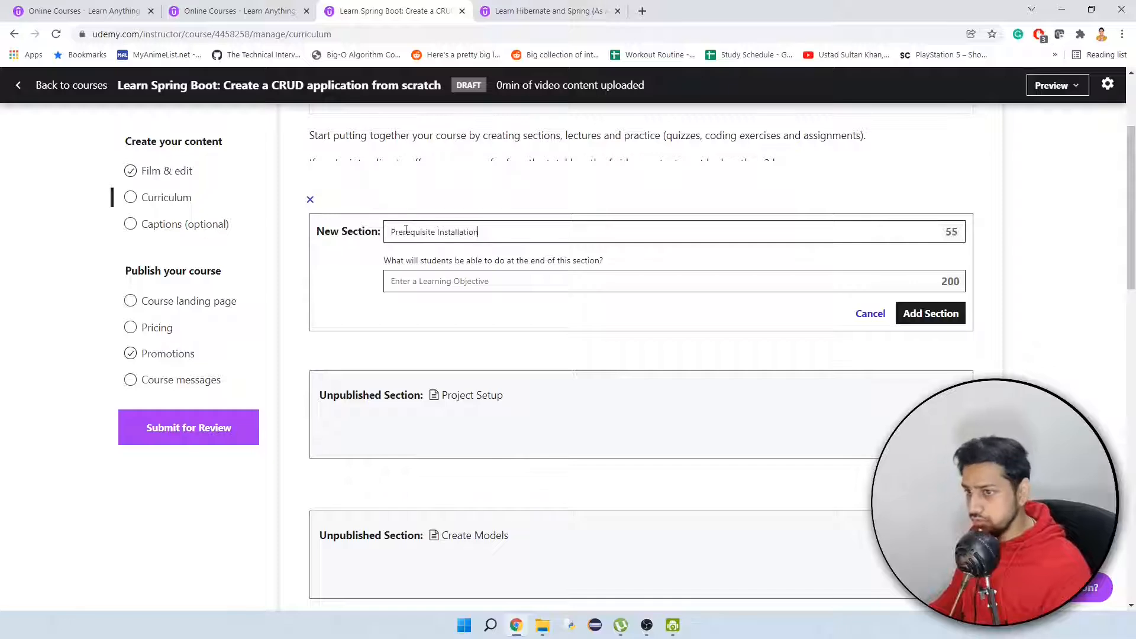
click(914, 312)
Add a section titled "Introduction" above the Prerequisite Installation section.
click(310, 199)
text(Introduc)
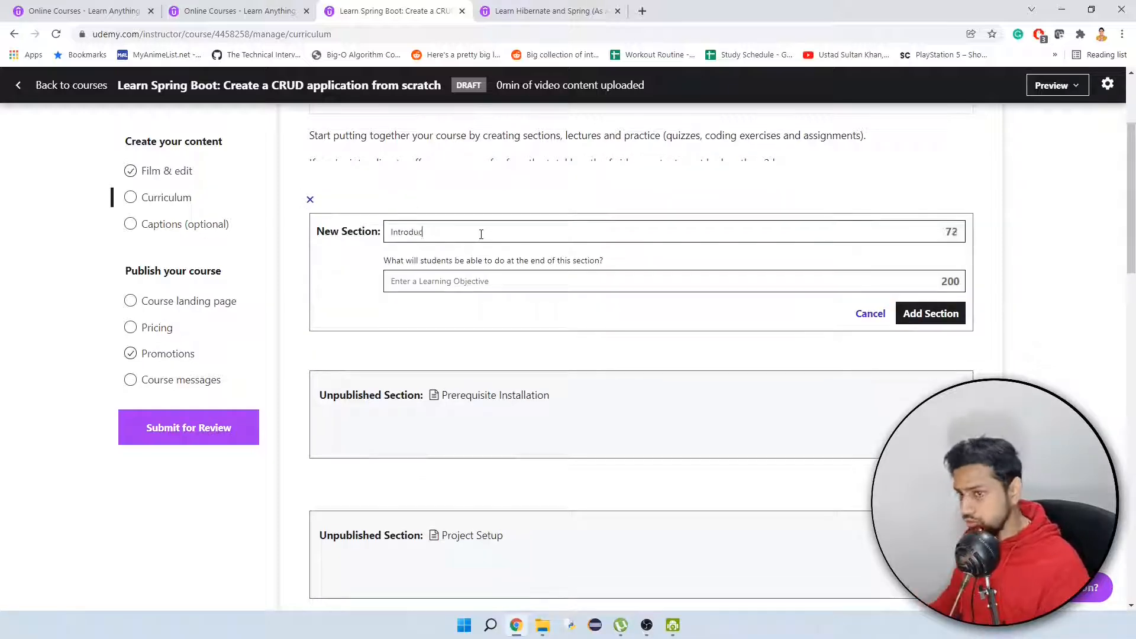
text(tion)
click(927, 312)
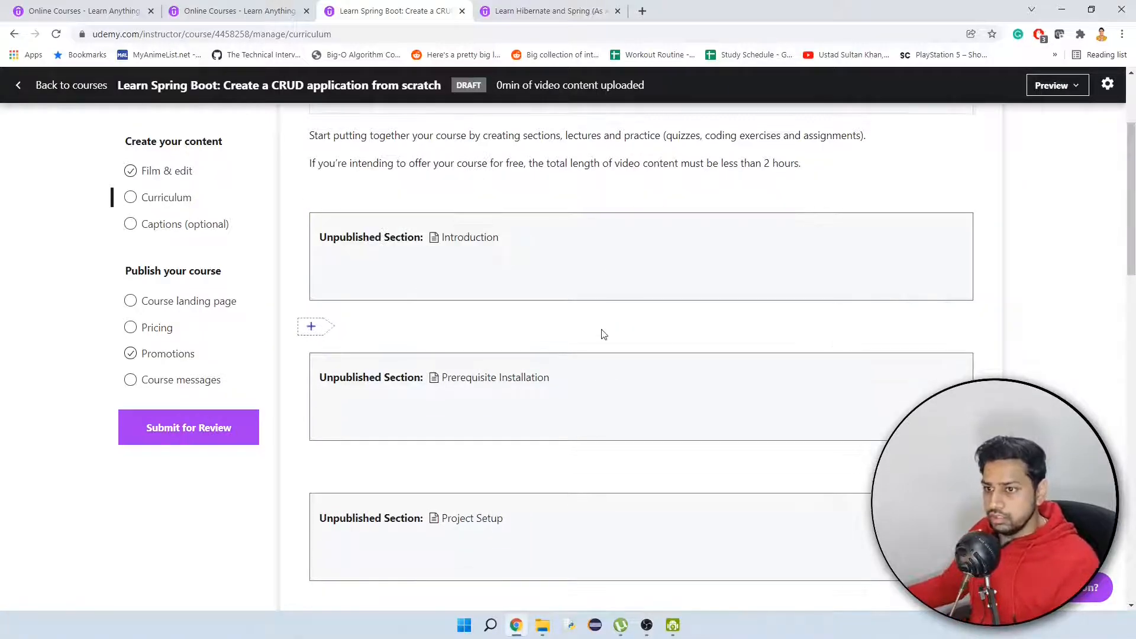
Add a lecture titled "What are we going to cover in this course?" to the Introduction section.
scroll(601, 334, down, 5)
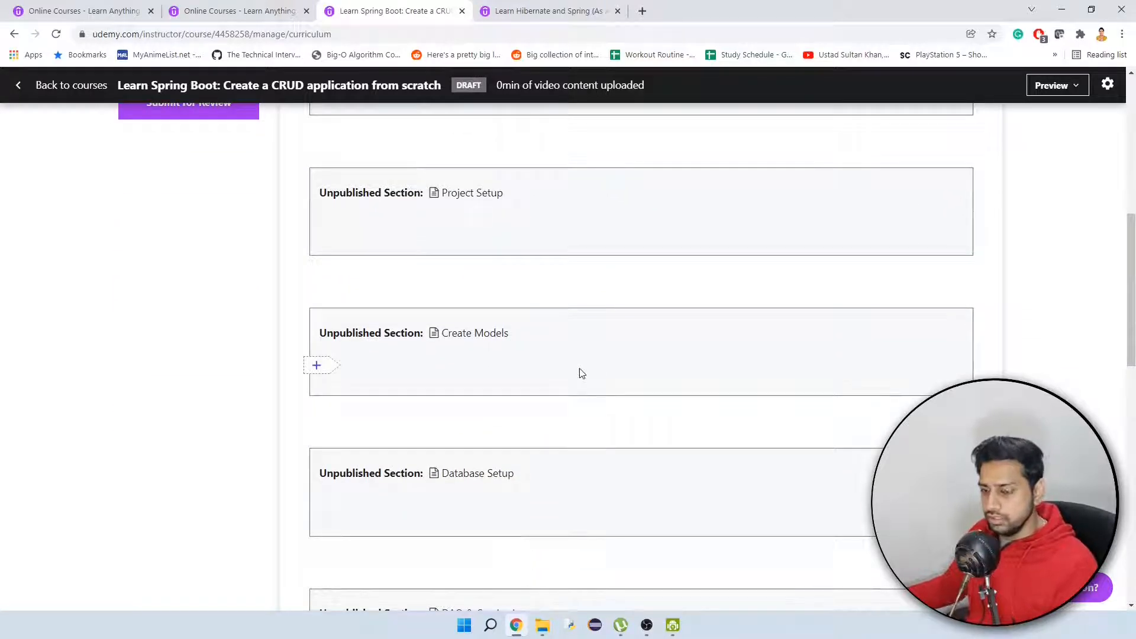
scroll(619, 476, down, 3)
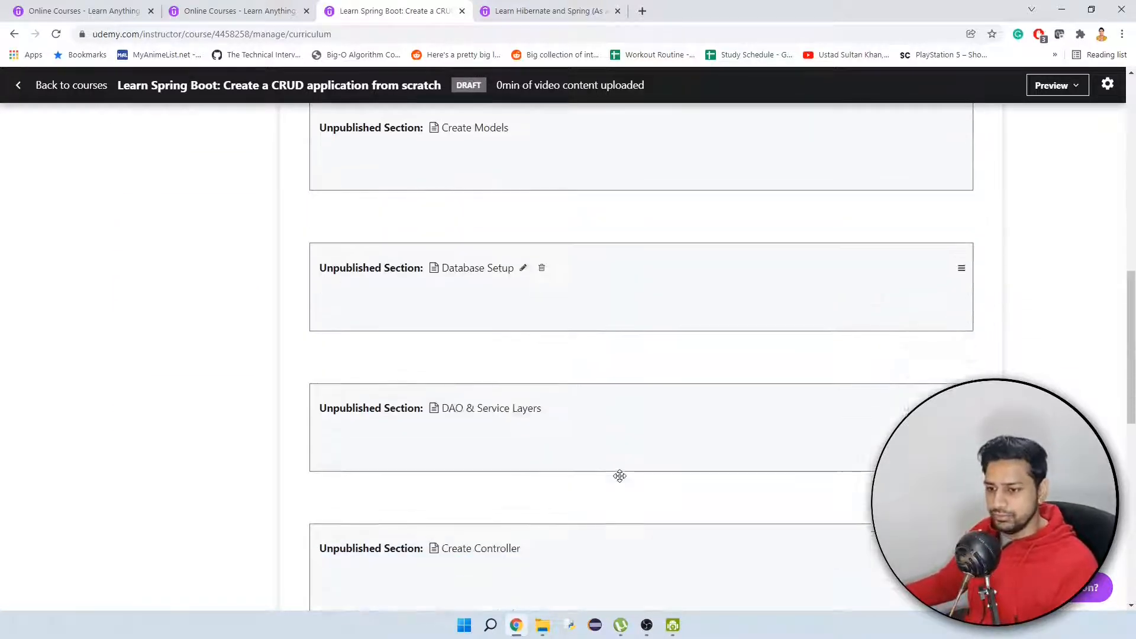
scroll(618, 474, up, 6)
scroll(615, 492, up, 5)
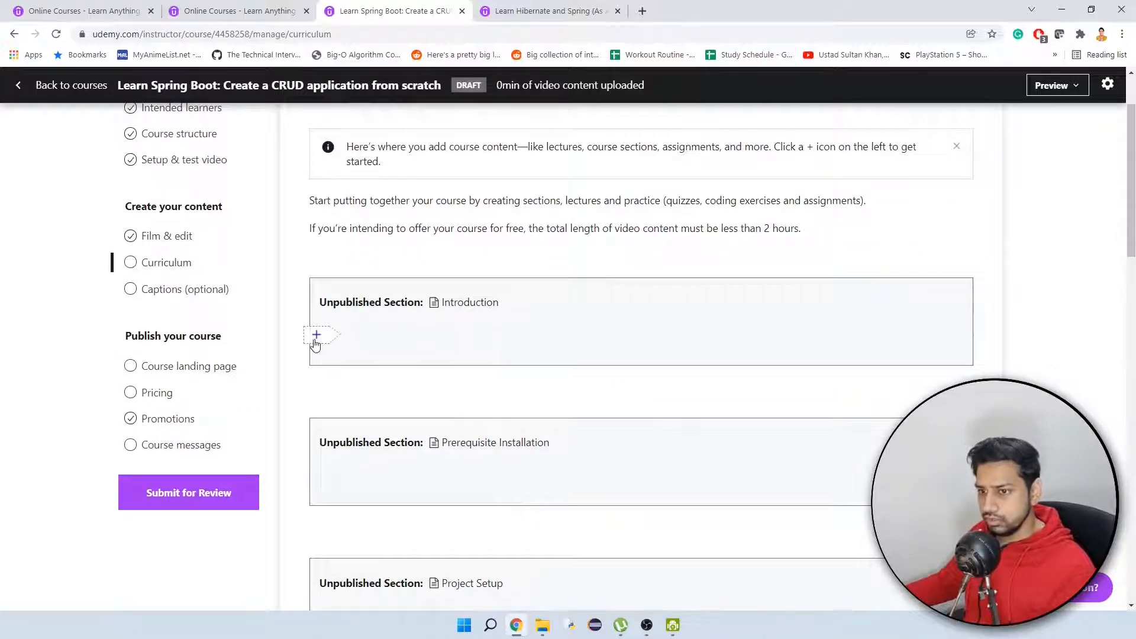
click(316, 336)
click(388, 355)
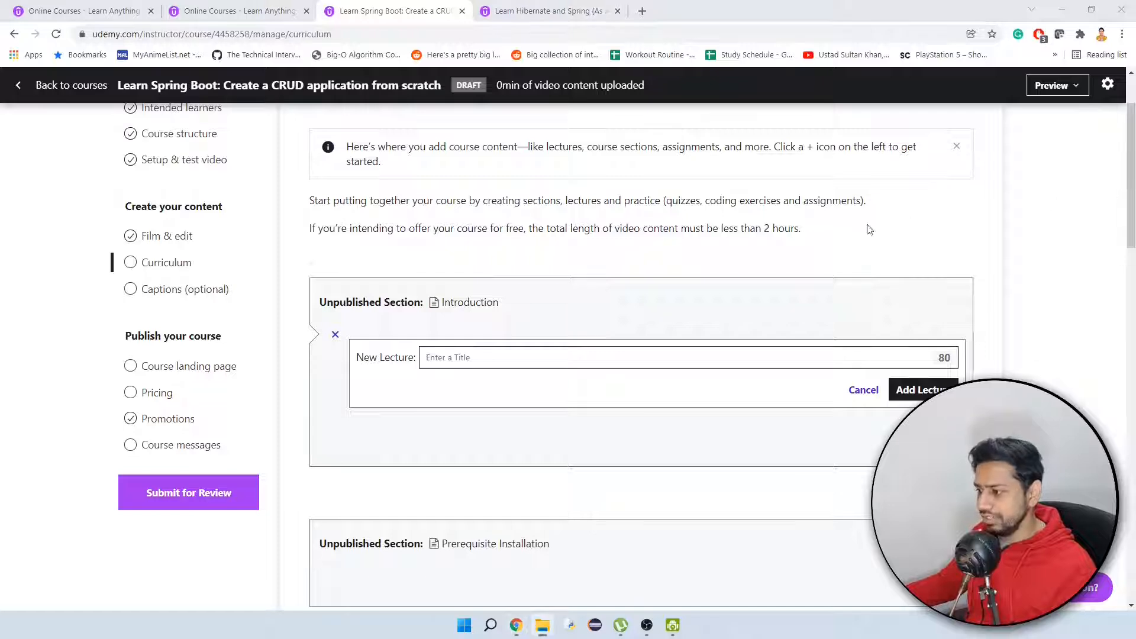
click(445, 359)
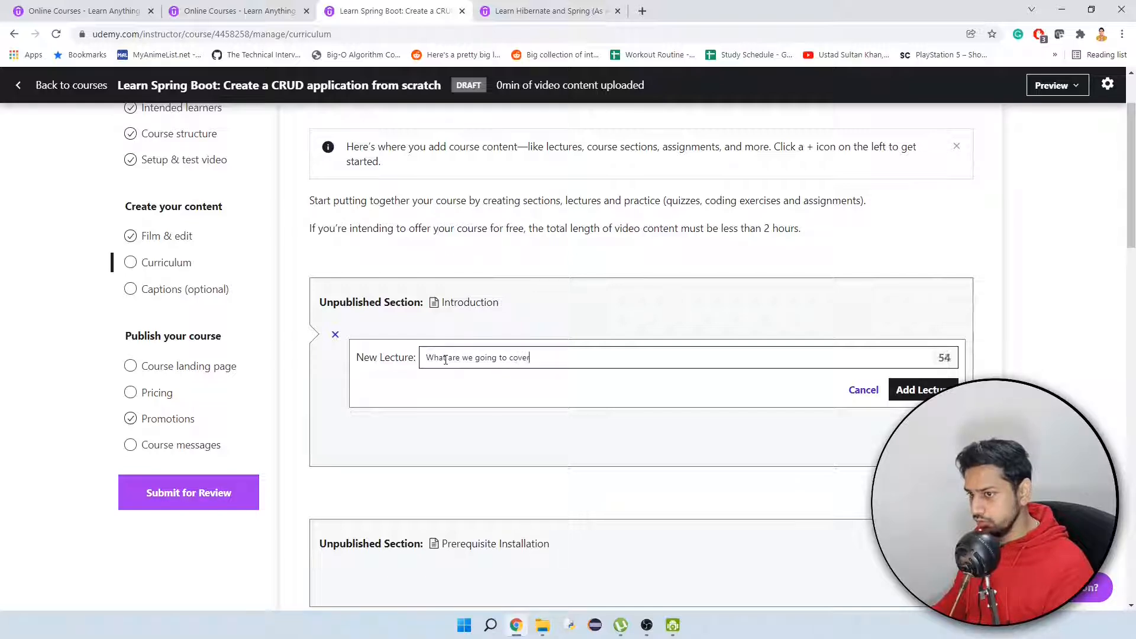
text(What are we going to cover in this course)
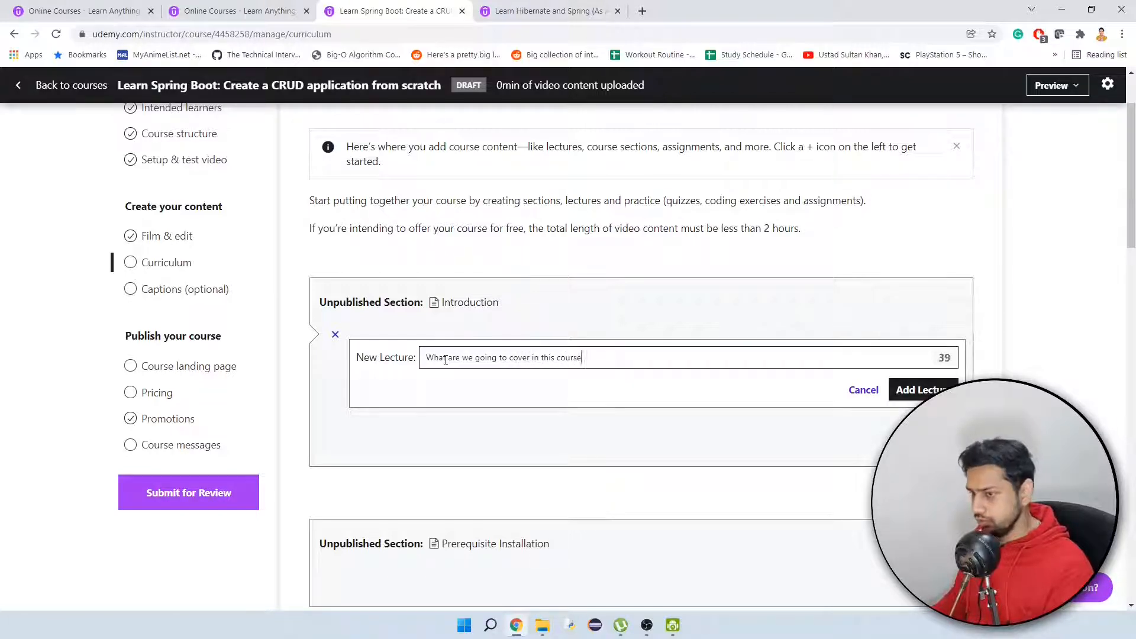
text(?)
key(Return)
Add a second Introduction lecture titled "Demo of the application that we are going to create in this course".
click(395, 418)
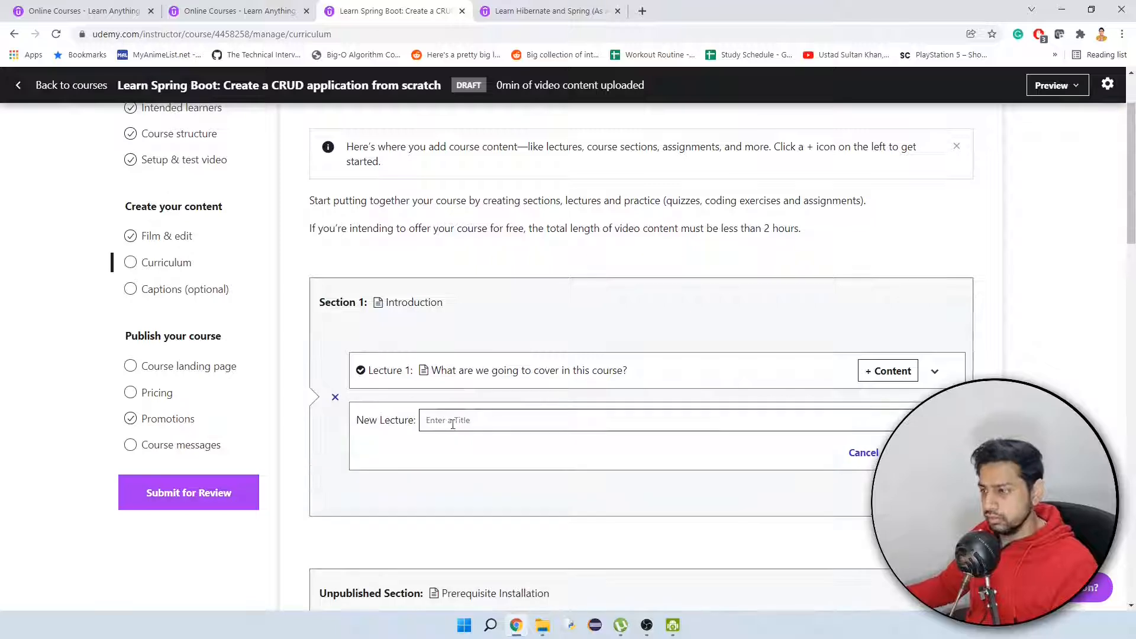
text(Demo of the application th)
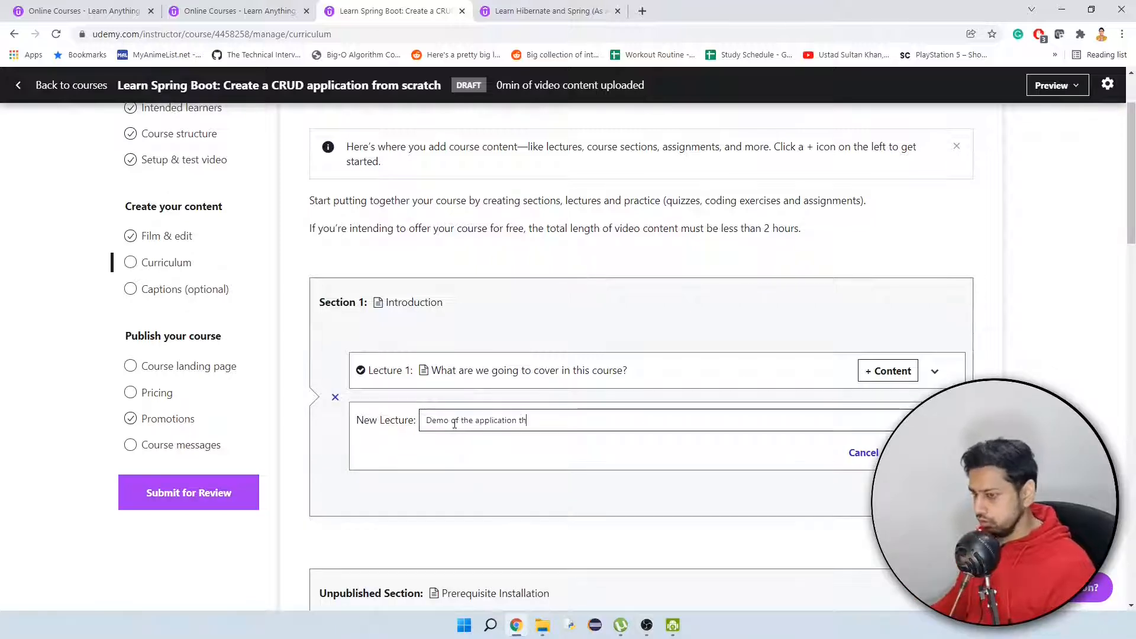
text(at we are going to create in this course)
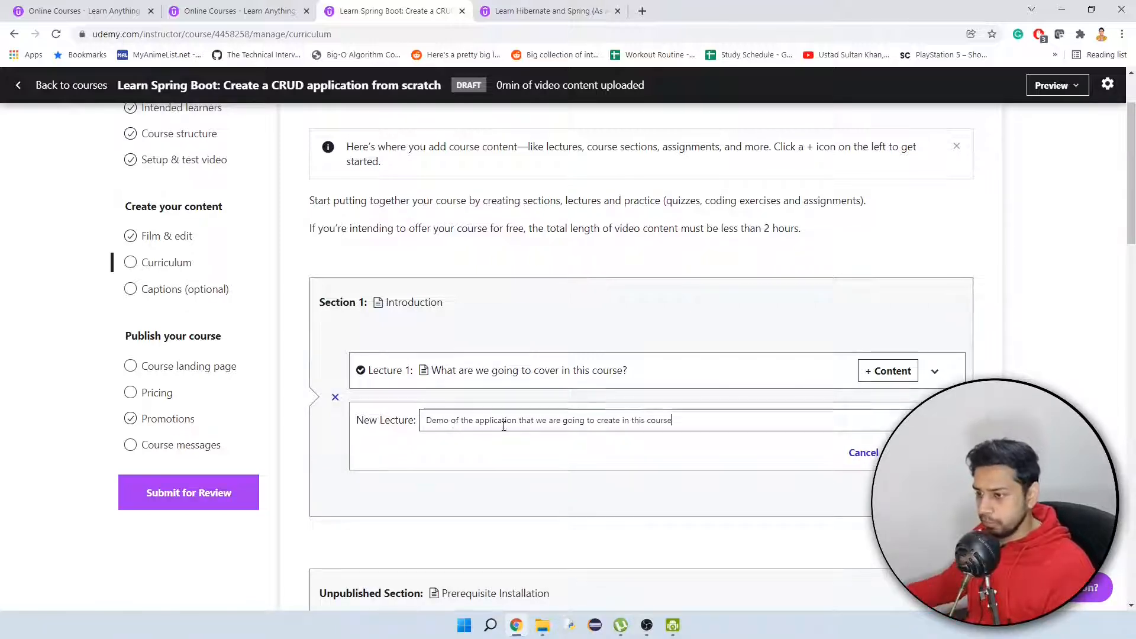
key(Return)
Add a lecture titled "Install Java" to the Prerequisite Installation section.
scroll(518, 376, down, 2)
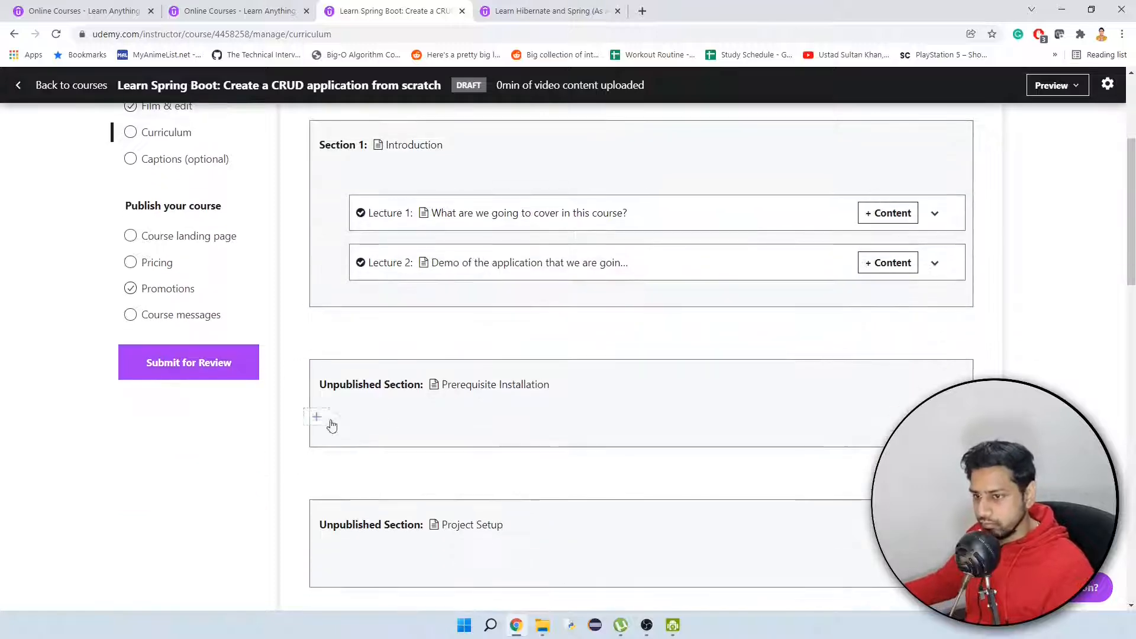
click(333, 436)
click(390, 434)
text(Install Java)
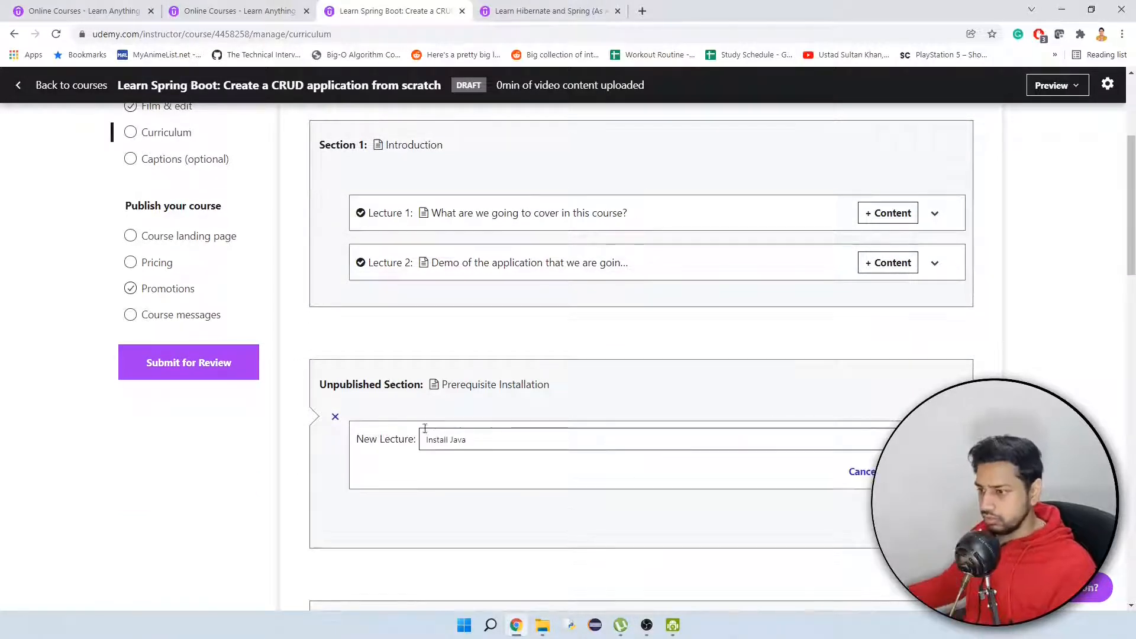
key(Return)
Add a lecture titled "Install/Run Eclipse IDE" after the Install Java lecture.
click(317, 480)
click(374, 479)
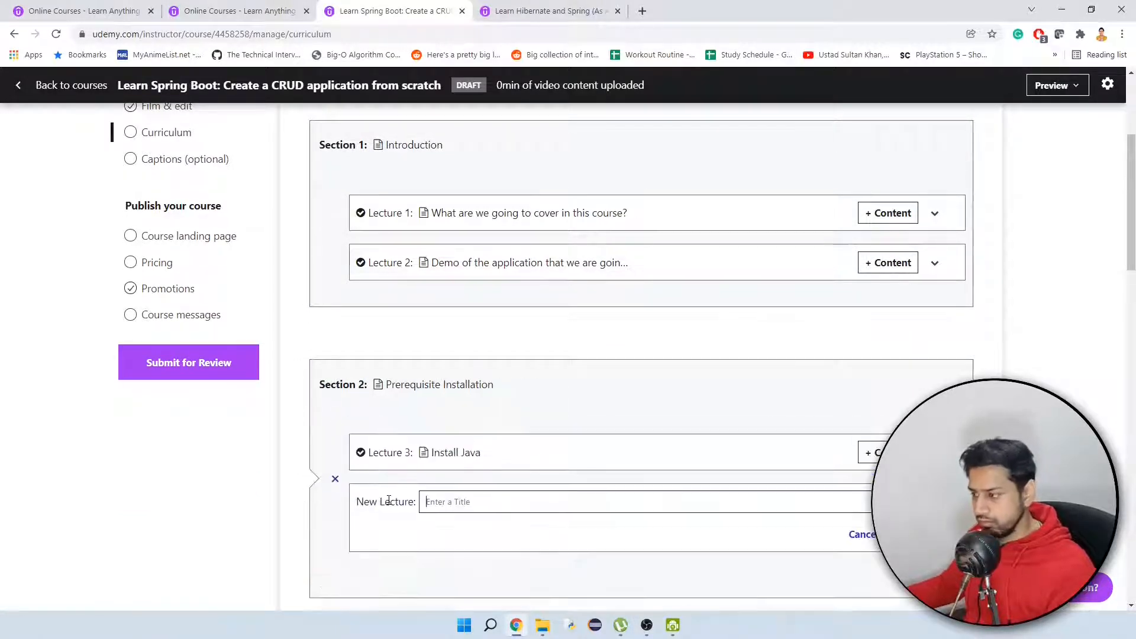
text(Install/Run Eclipse IDE)
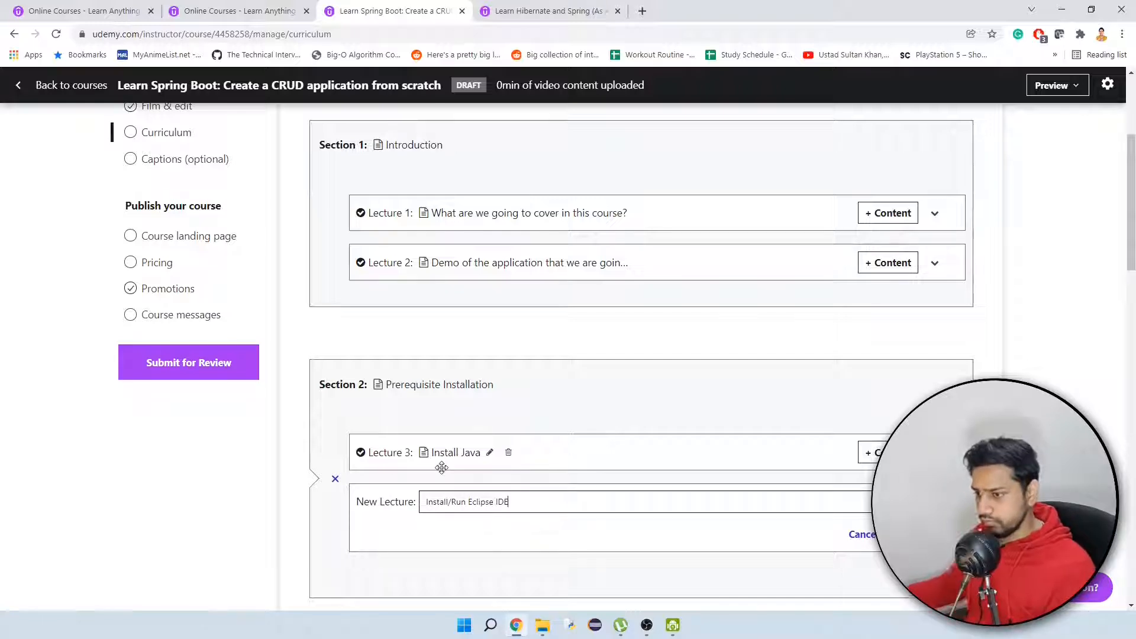
key(Return)
Add a lecture titled "Install MySQL Workbench" at the end of the Prerequisite Installation section.
click(321, 537)
click(373, 528)
text(Install)
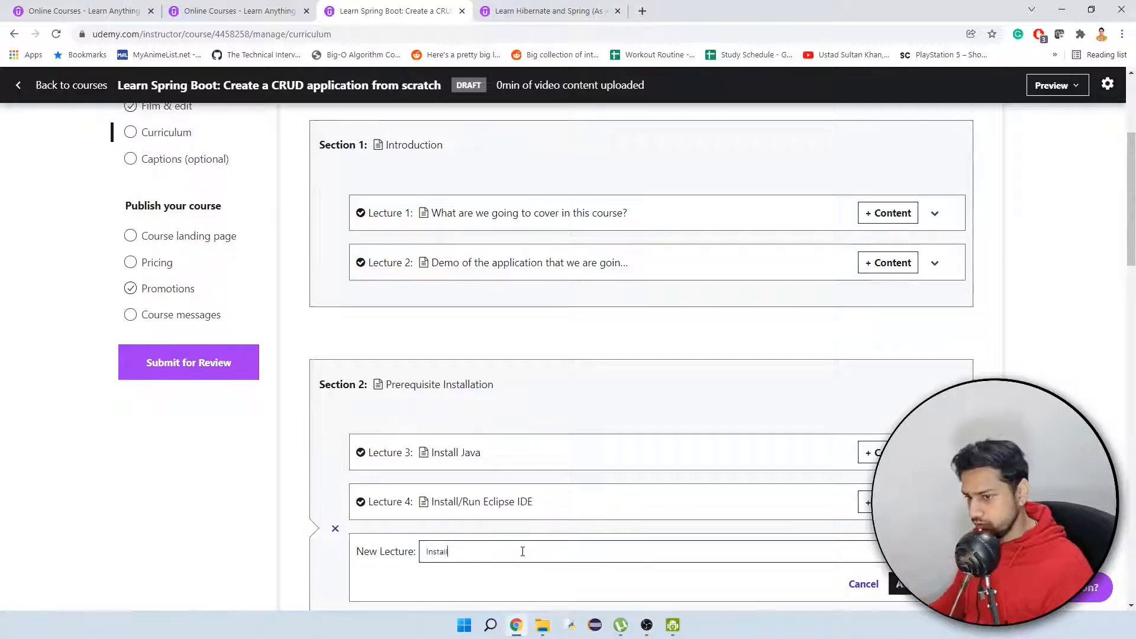
text( MySQL Workbench)
scroll(824, 493, down, 2)
key(Return)
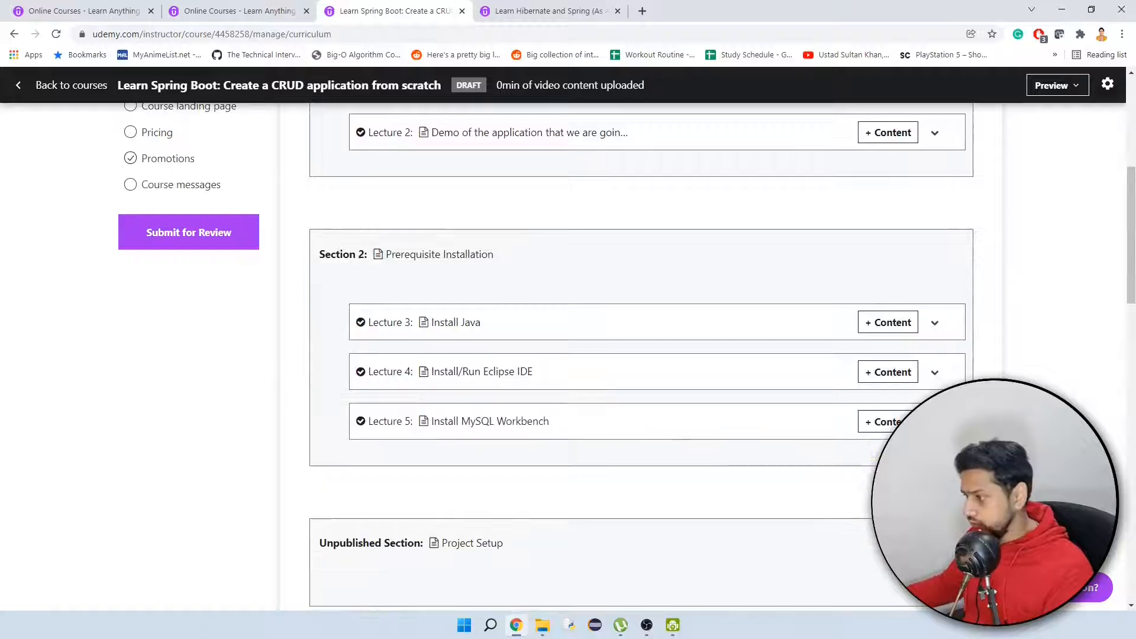
Add a lecture titled "Project generation and add dependencies" to the Project Setup section.
scroll(407, 490, down, 1)
click(325, 507)
click(394, 530)
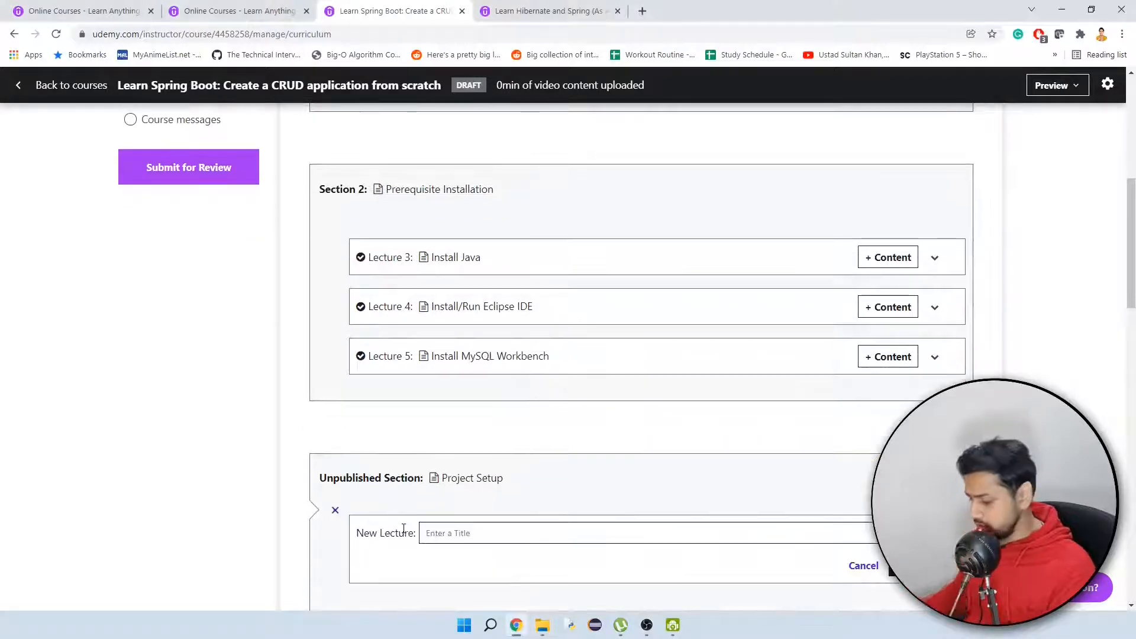
text(Project generation and add dependencies)
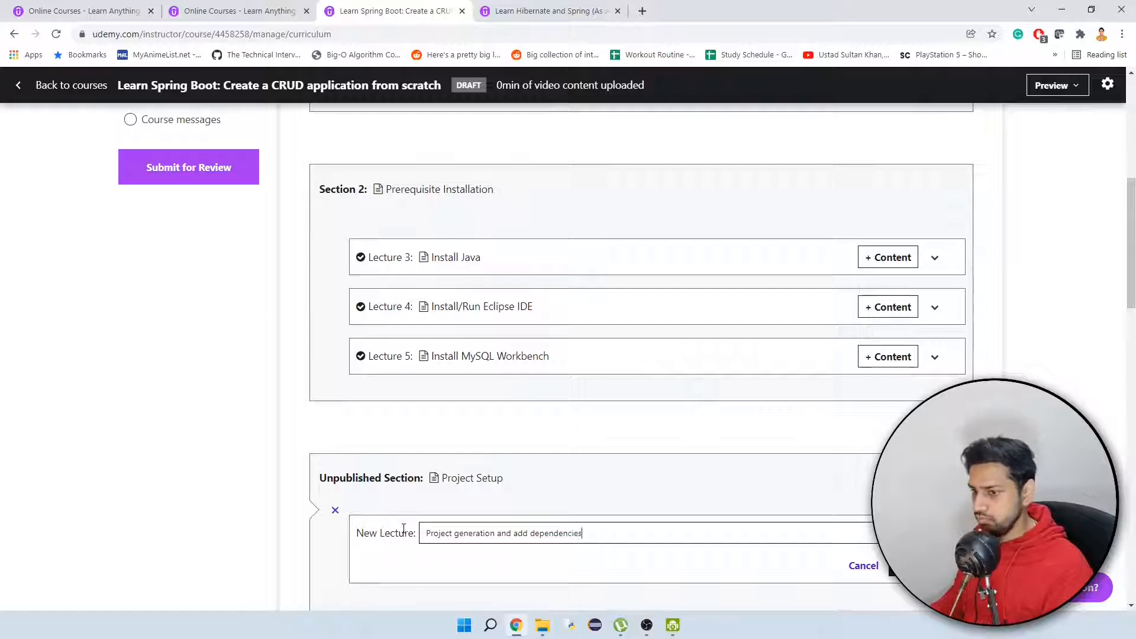
key(alt+Tab)
click(922, 566)
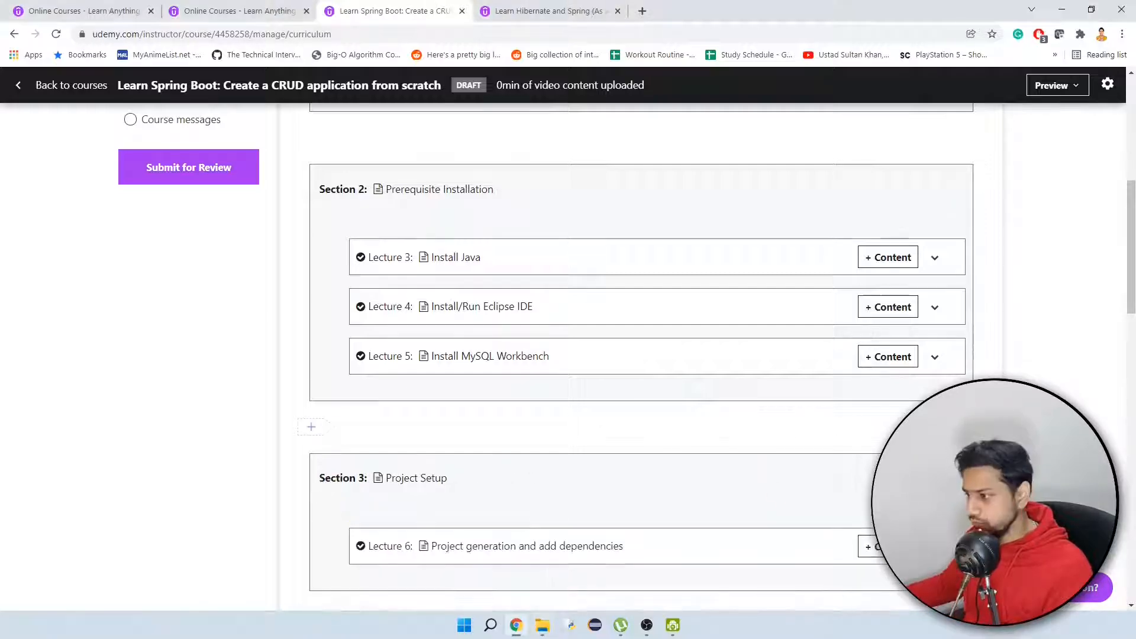
Add a lecture titled "Create Employee and Department models" to the Create Models section.
scroll(350, 446, down, 4)
click(324, 439)
click(395, 460)
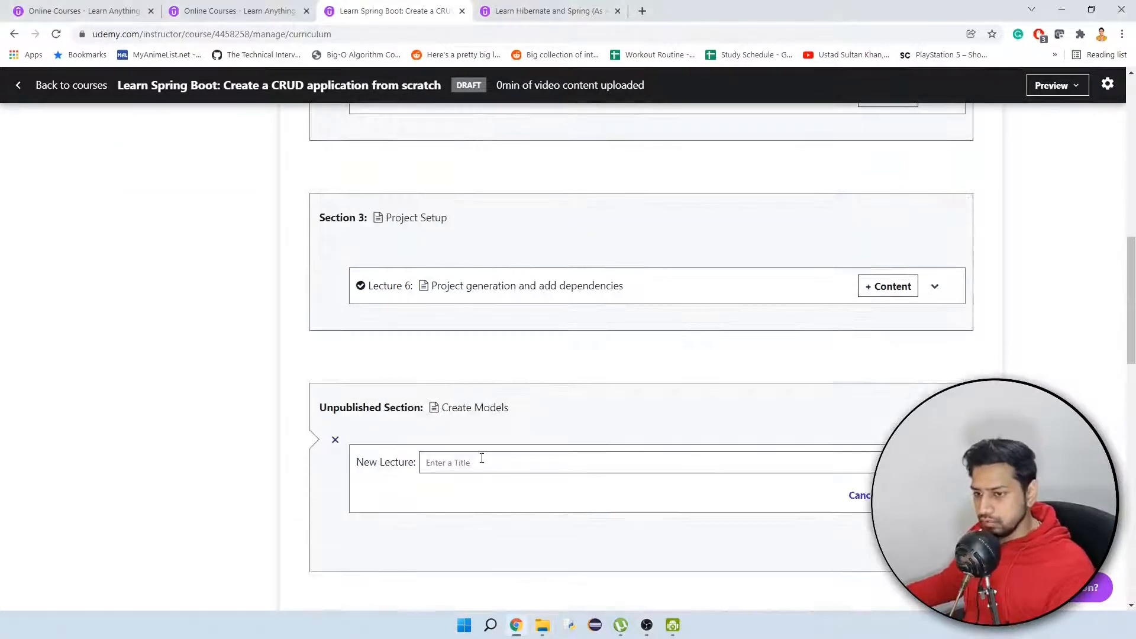
text(Create Employee and Departmen)
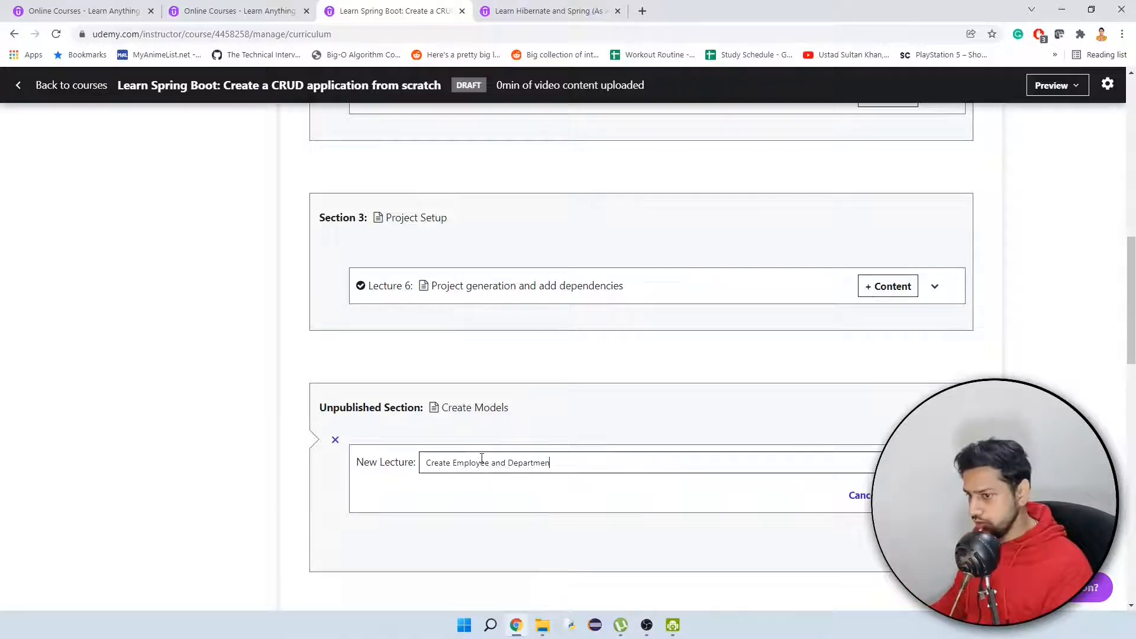
text(t models)
key(Return)
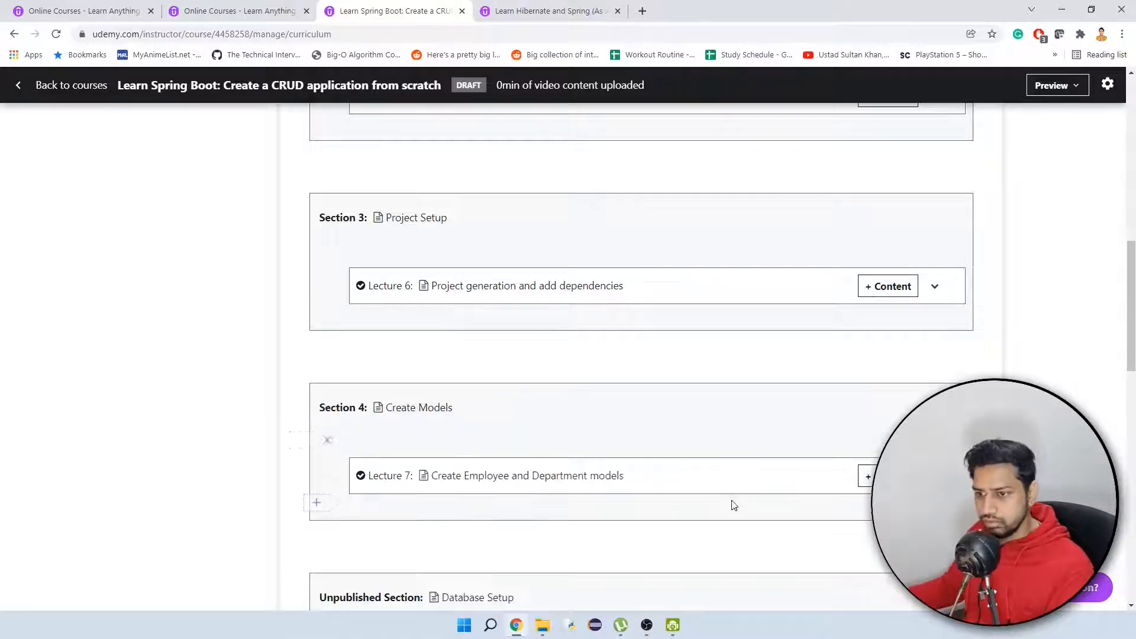
Add a lecture titled "Database tables creation" to the Database Setup section.
scroll(733, 502, down, 3)
click(322, 438)
click(393, 454)
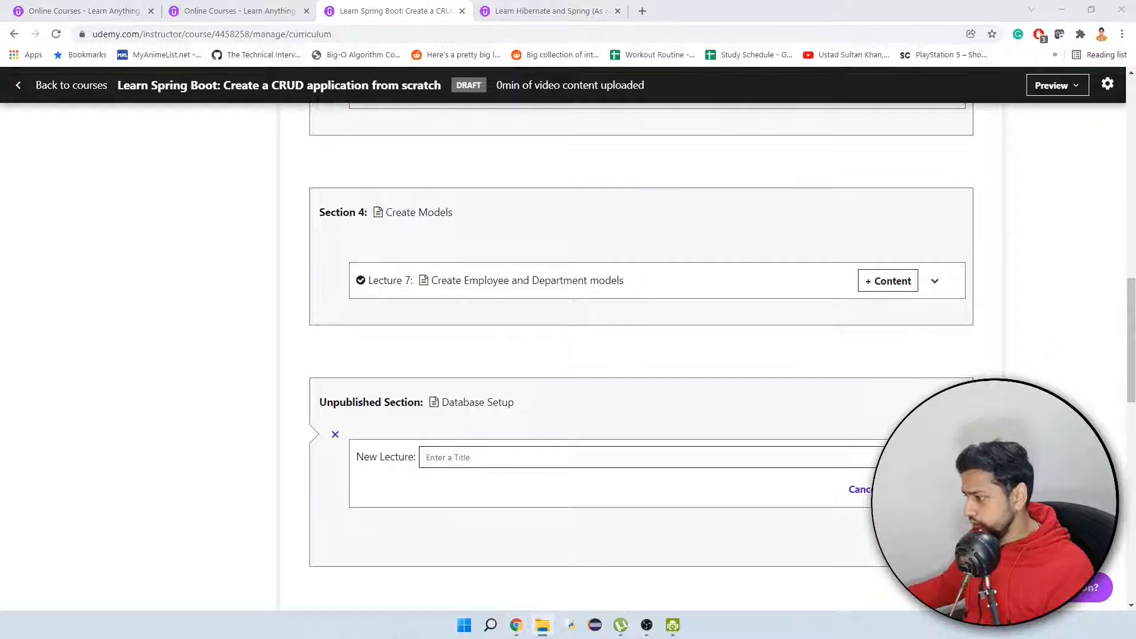
text(Database tables creatio)
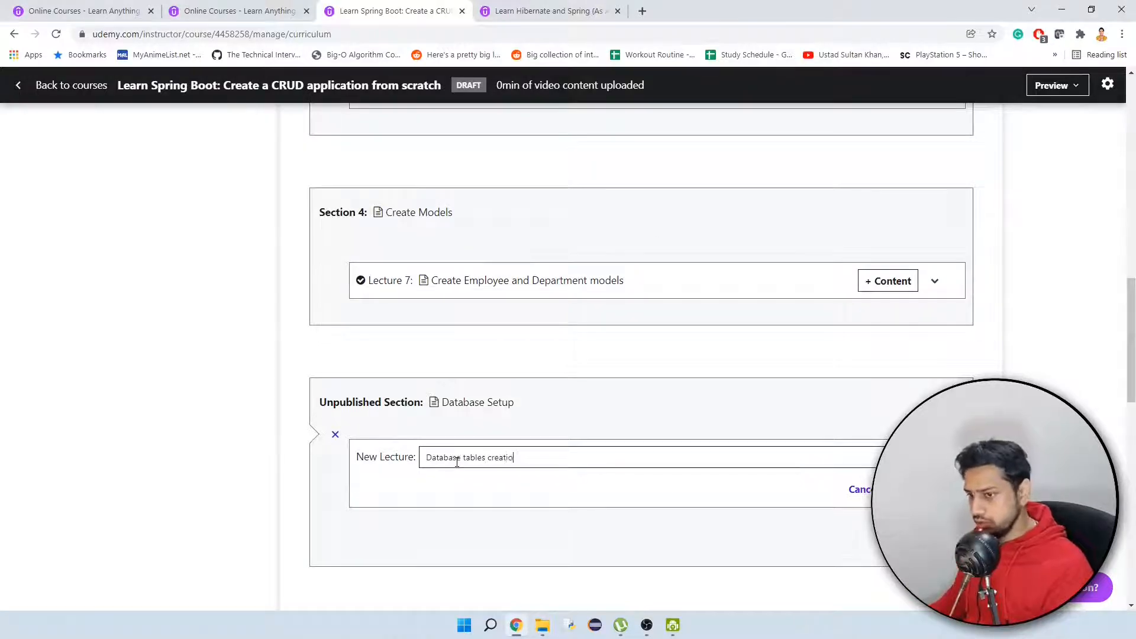
text(n)
key(Return)
Add a lecture titled "Database data source configuration" after the Database tables creation lecture.
click(332, 499)
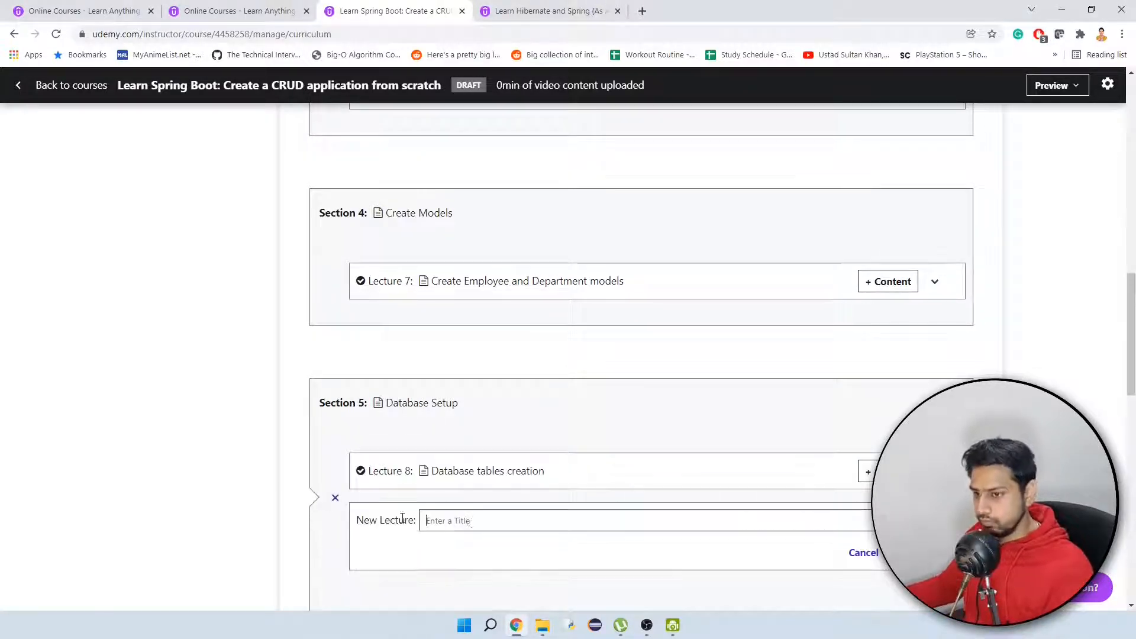
text(Database data source)
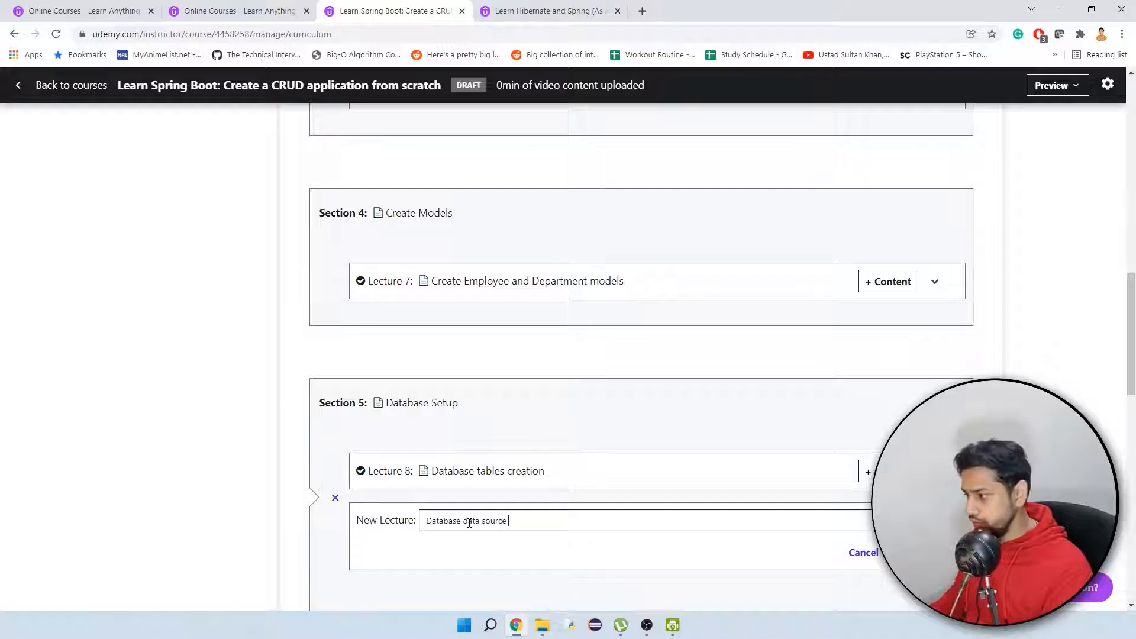
text( configuration)
key(Return)
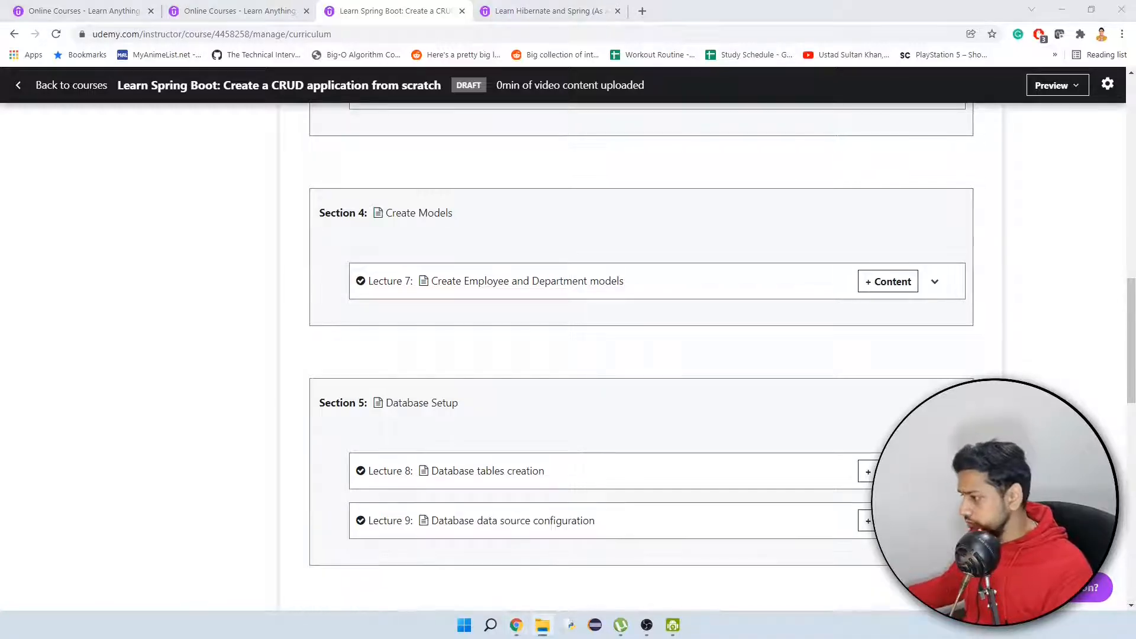
Add a lecture titled "DAO and Service layer configuration" to the DAO & Service Layers section.
scroll(597, 396, down, 1)
scroll(598, 396, down, 4)
click(315, 418)
text(DAO )
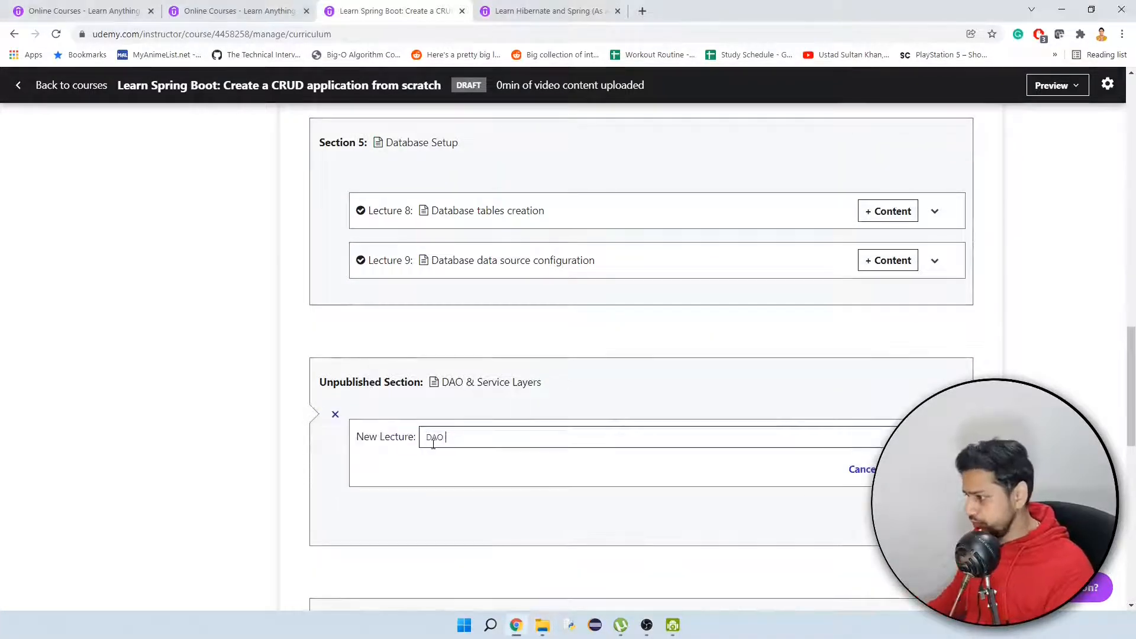
text(and Service La)
key(BackSpace)
key(BackSpace)
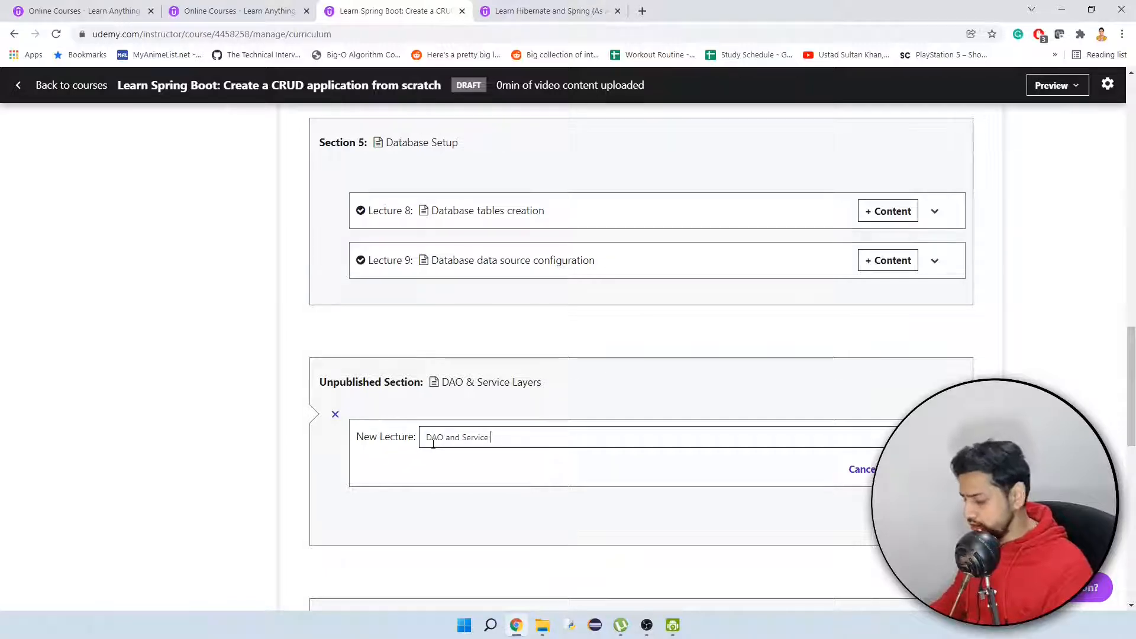
text(layer configuration)
key(Return)
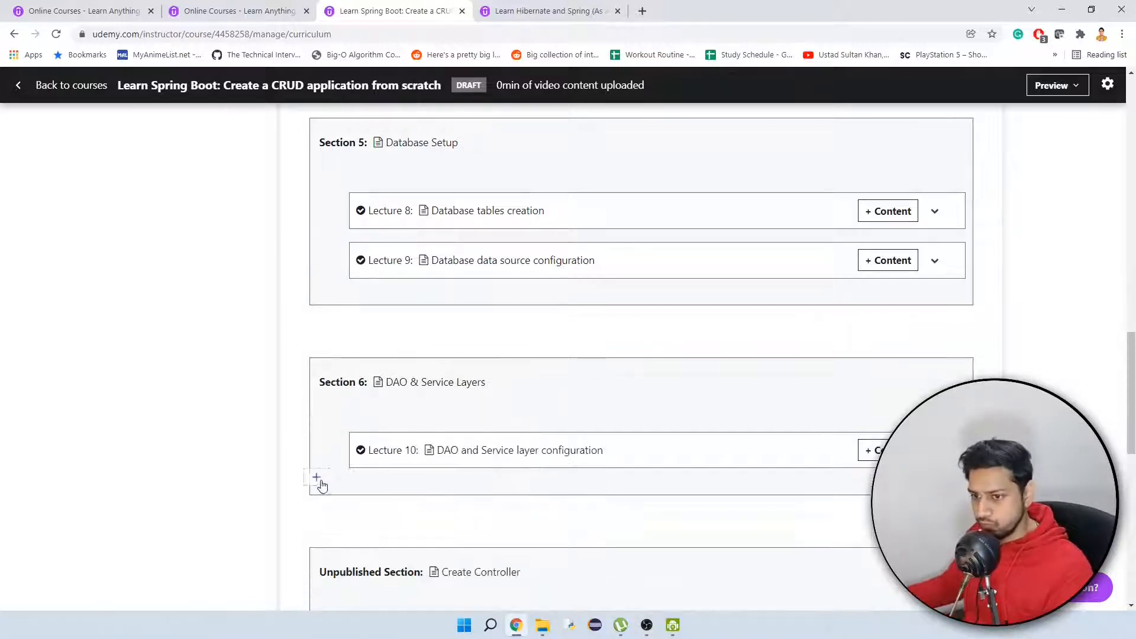
Add lectures titled "DAO Interface and its implementation" and "Service Interface and its implementation" to the DAO & Service Layers section.
text(DAO Interface)
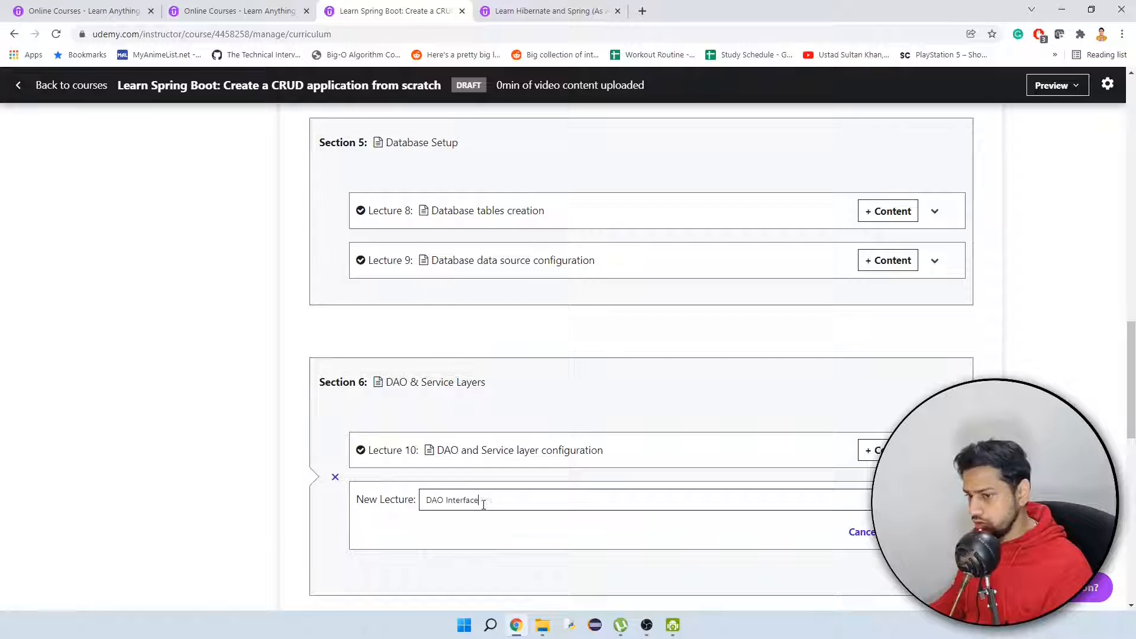
text( and its implementation)
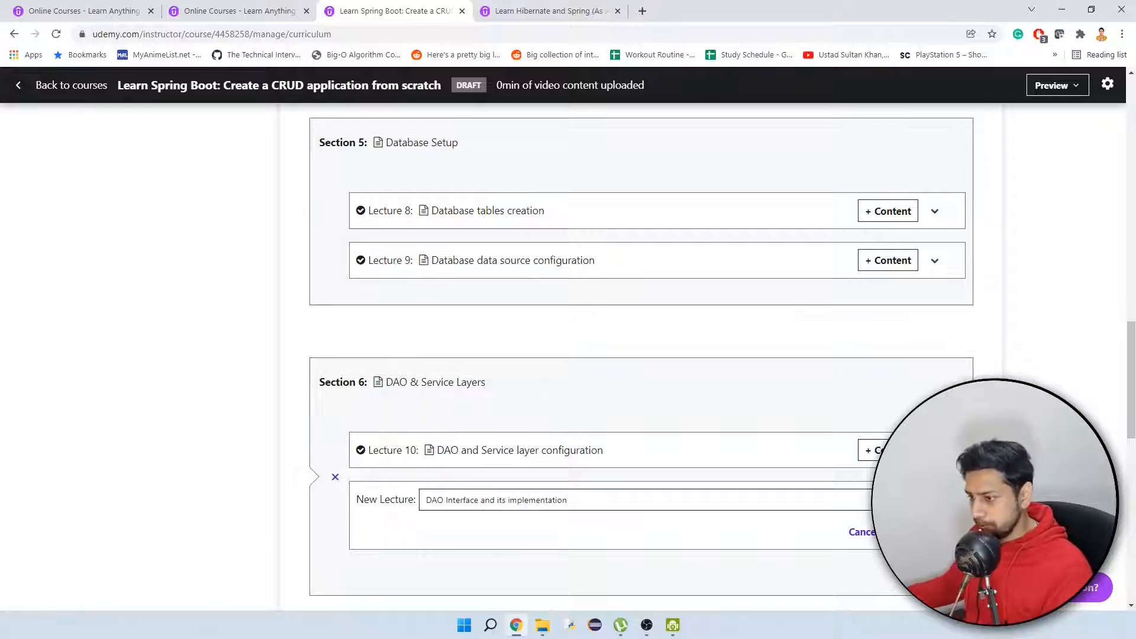
key(Return)
text(Service )
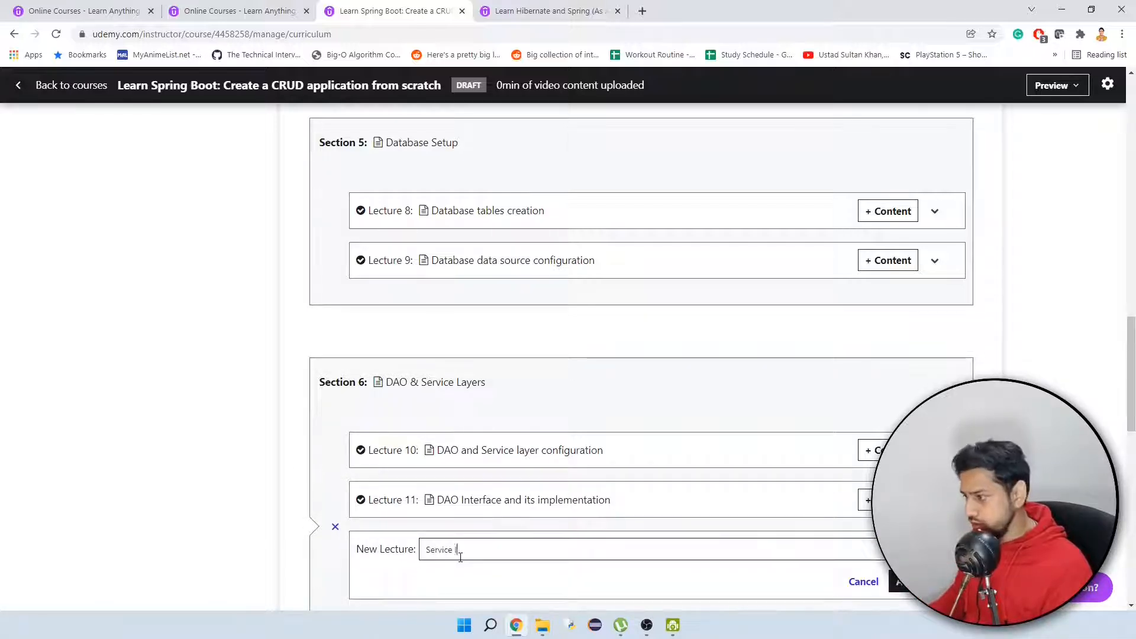
text(Interface and its implementation)
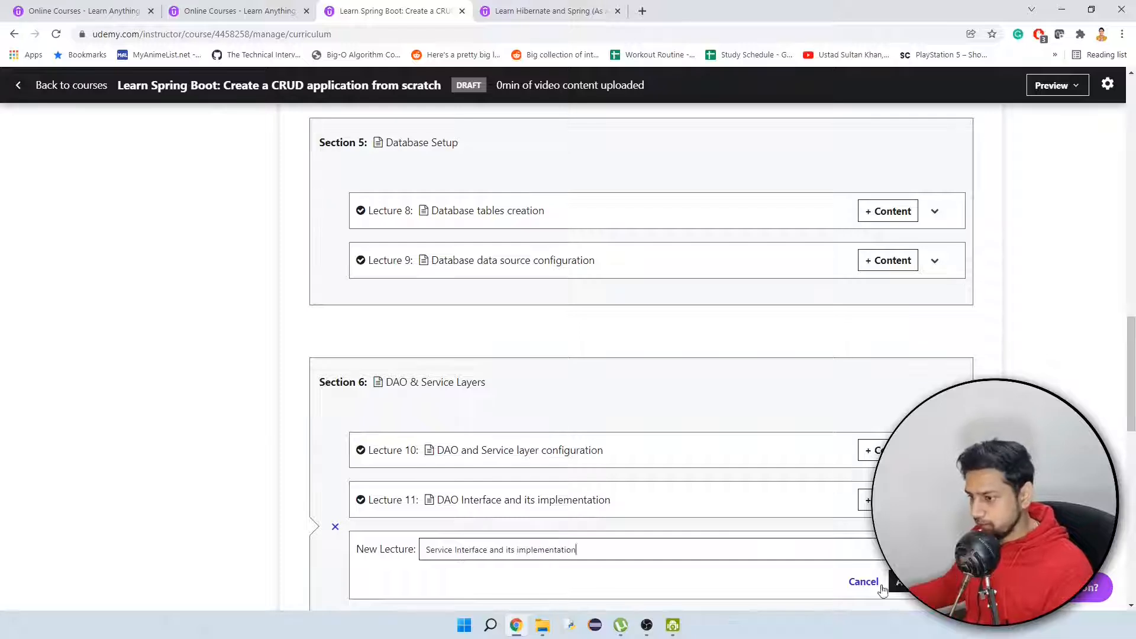
key(Return)
Add a lecture titled "Adding methods to DAO and Service layer" after the Service Interface lecture.
click(391, 465)
text(Adding me)
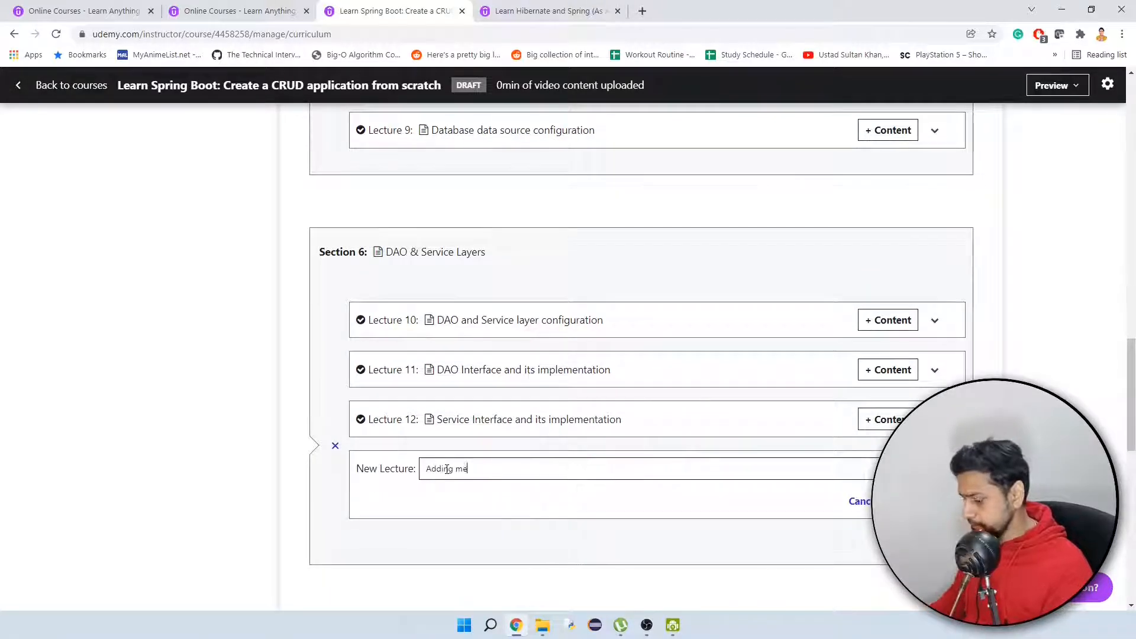
text(thods to DAO and)
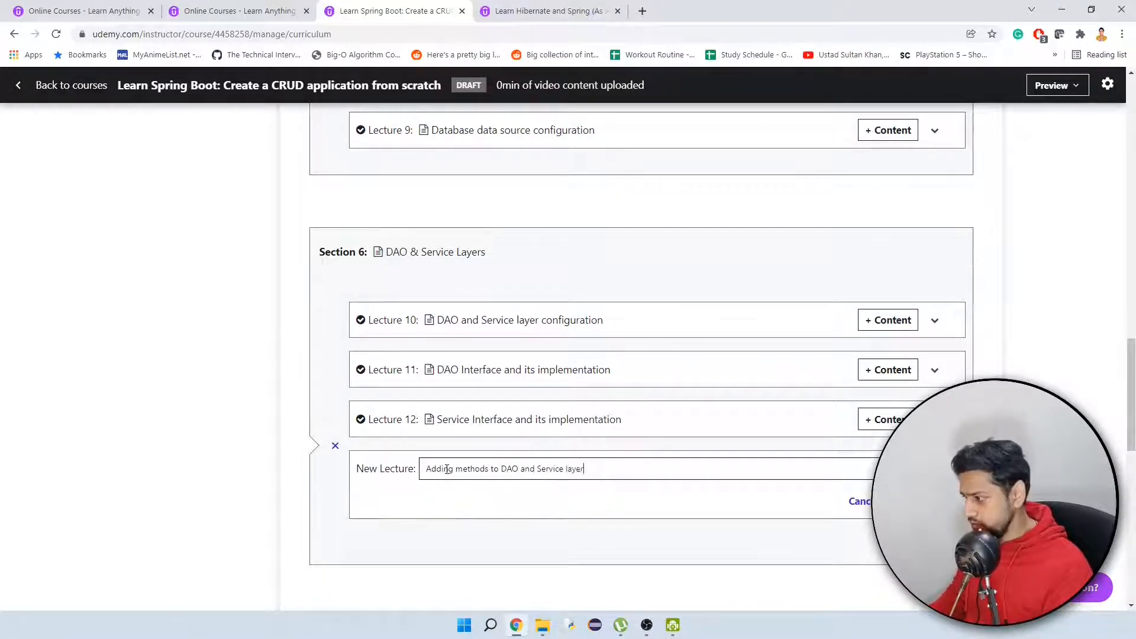
text( Service layer)
key(Return)
Add a lecture titled "Methods implementation of DAO layer" at the end of the DAO & Service Layers section.
click(335, 496)
click(393, 515)
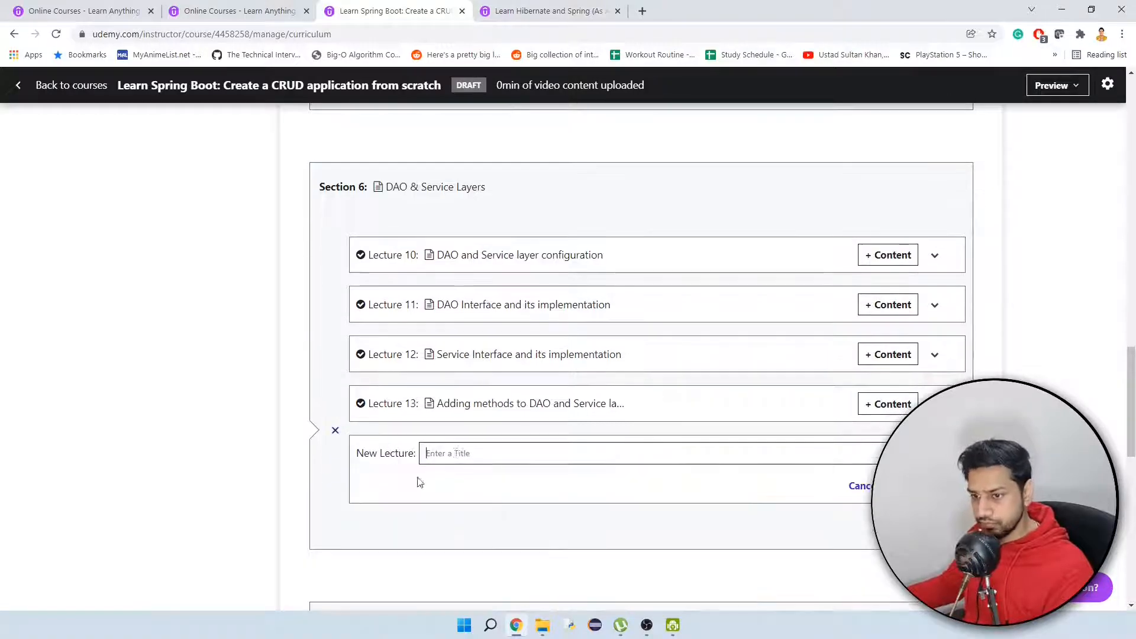
text(Methods implementation of DAO)
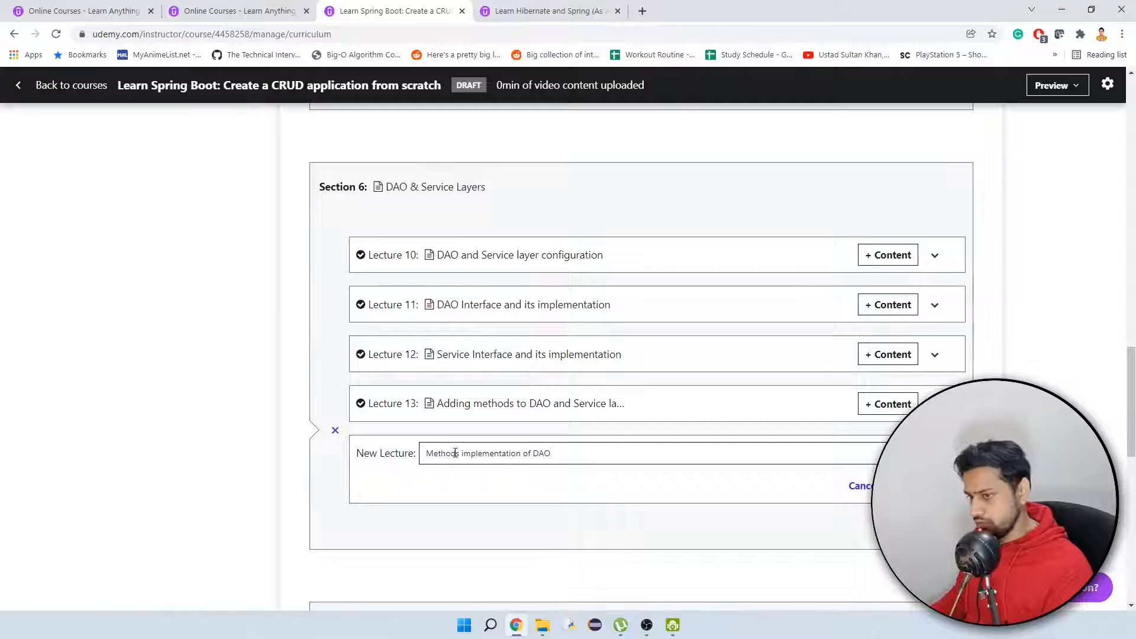
text( layer)
key(Return)
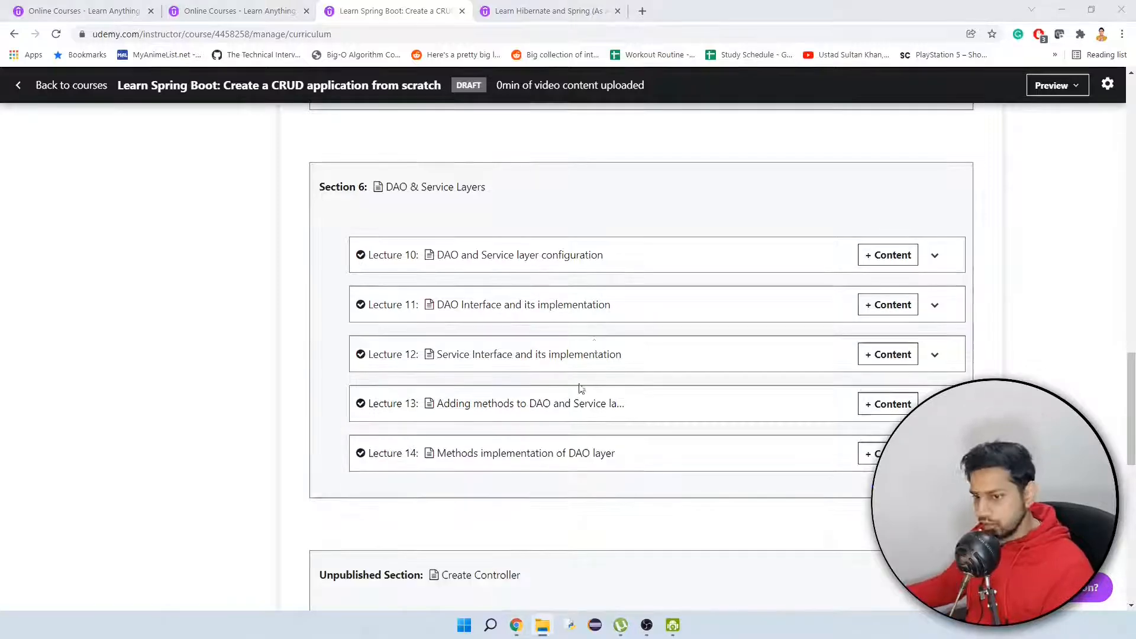
Add a lecture titled "Create controller mappings" to the Create Controller section.
scroll(328, 362, down, 4)
click(333, 346)
click(393, 366)
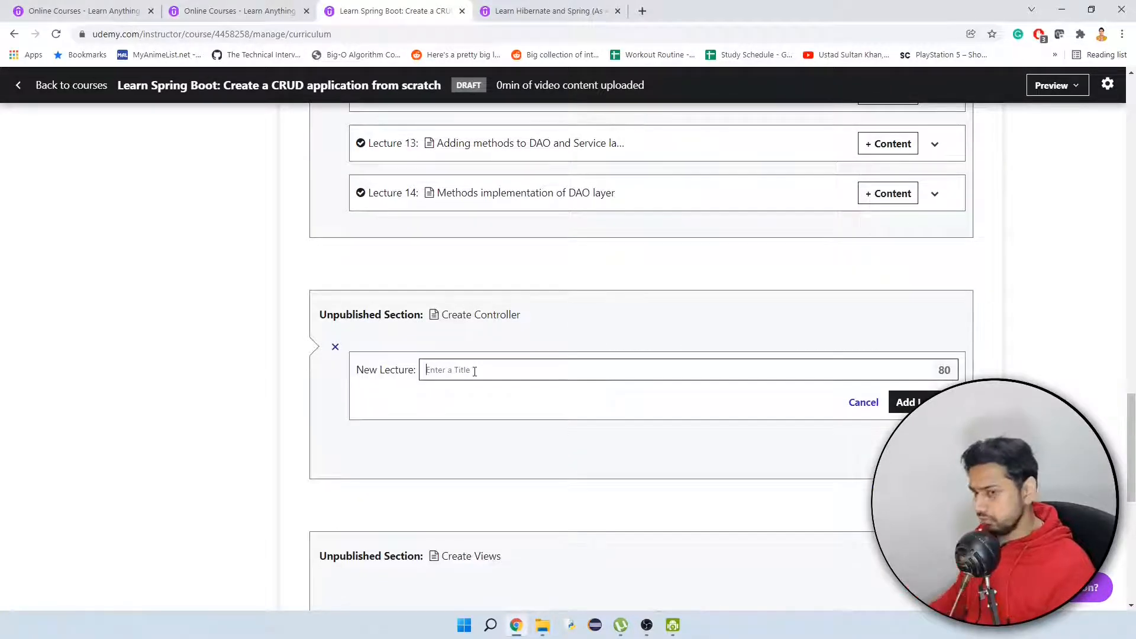
text(Controller)
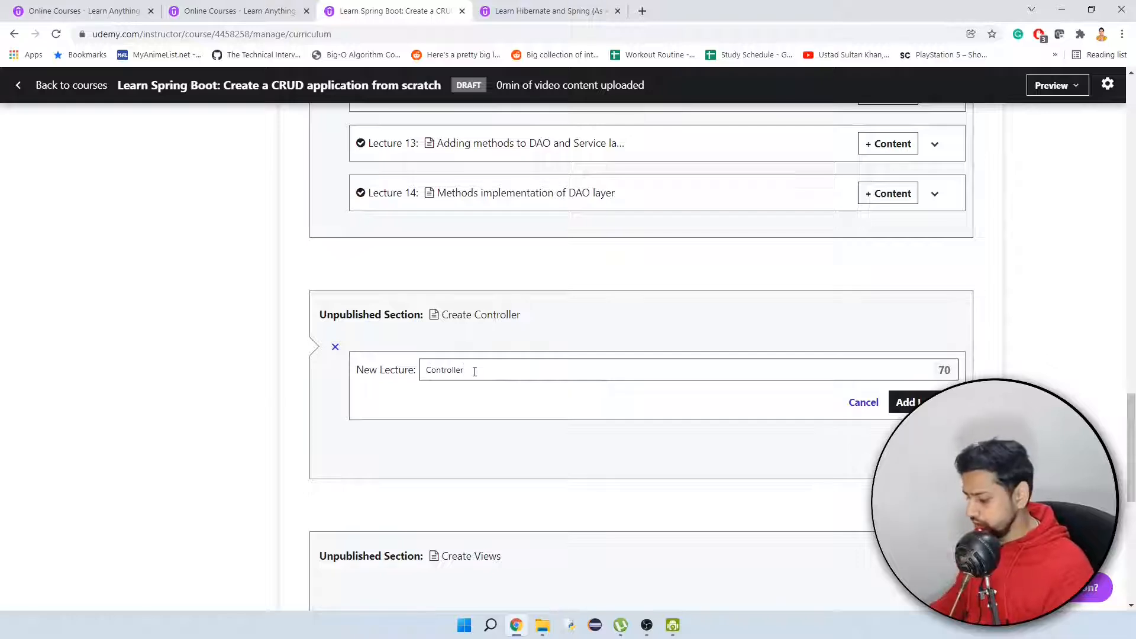
key(Home)
text(Create)
key(Delete)
text(controller)
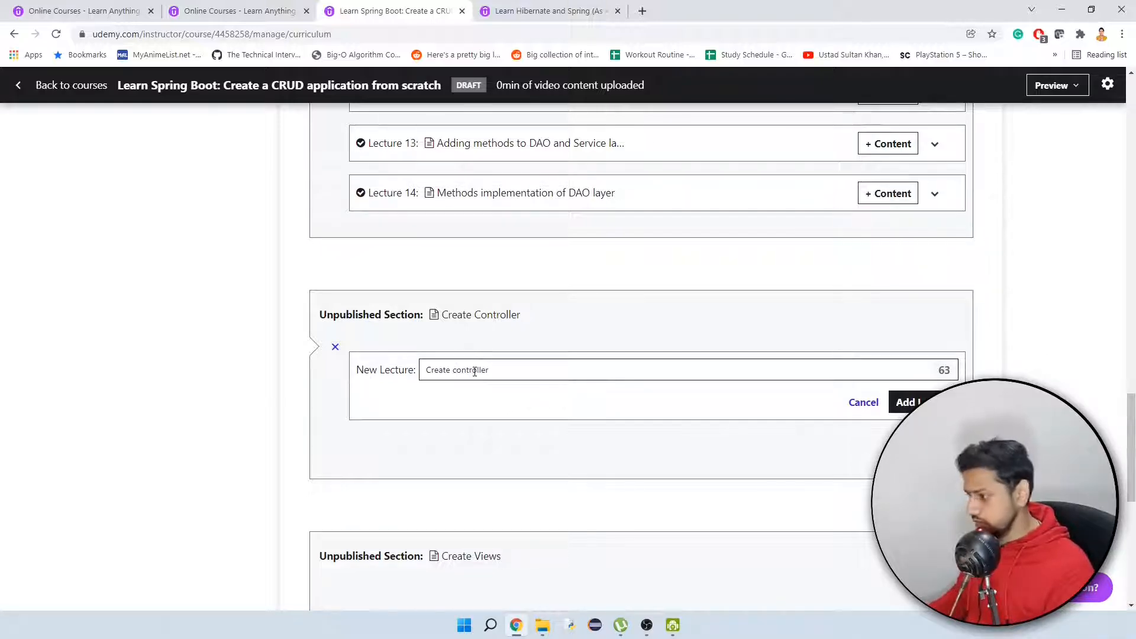
text( mappings)
click(911, 402)
Add a lecture titled "Add implementation of controller mappings" after the Create controller mappings lecture.
click(317, 409)
click(376, 423)
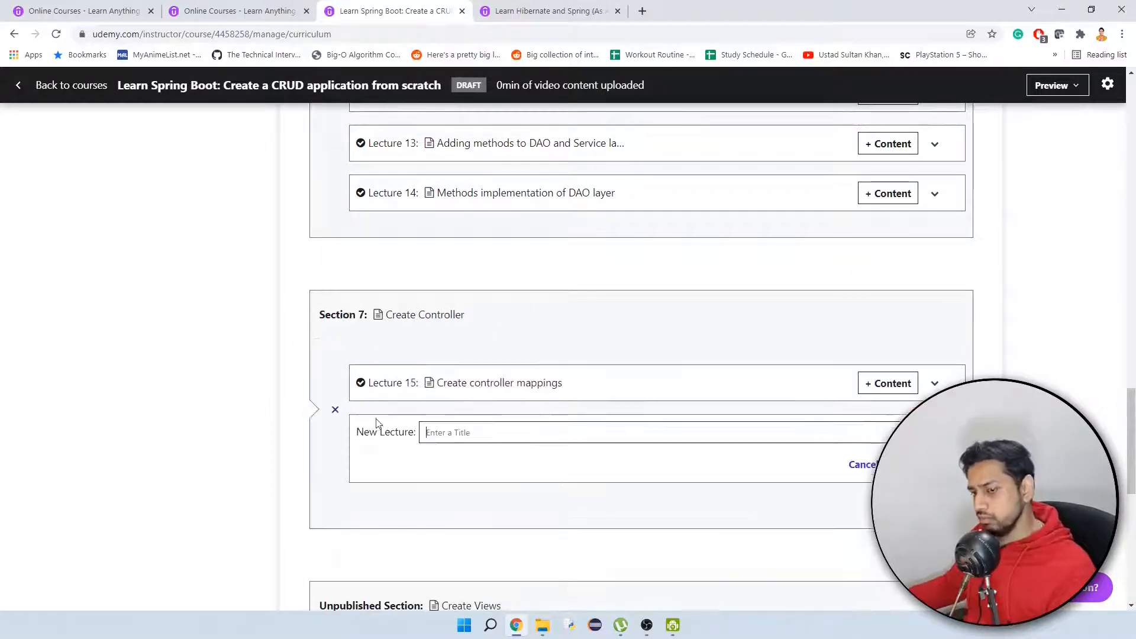
text(Add implem)
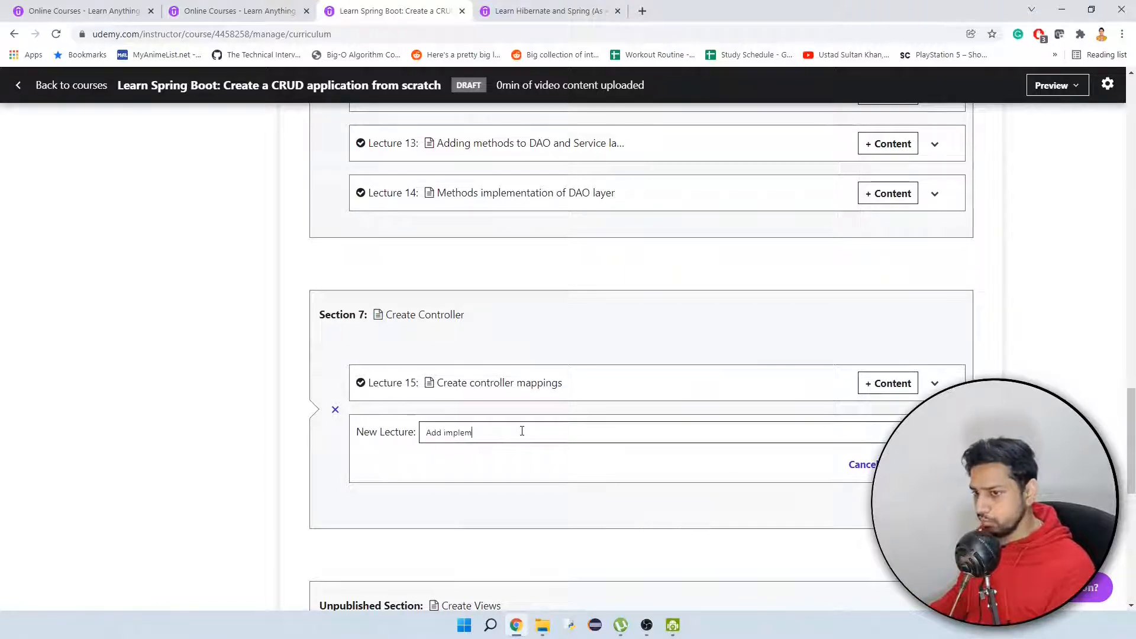
text(entation)
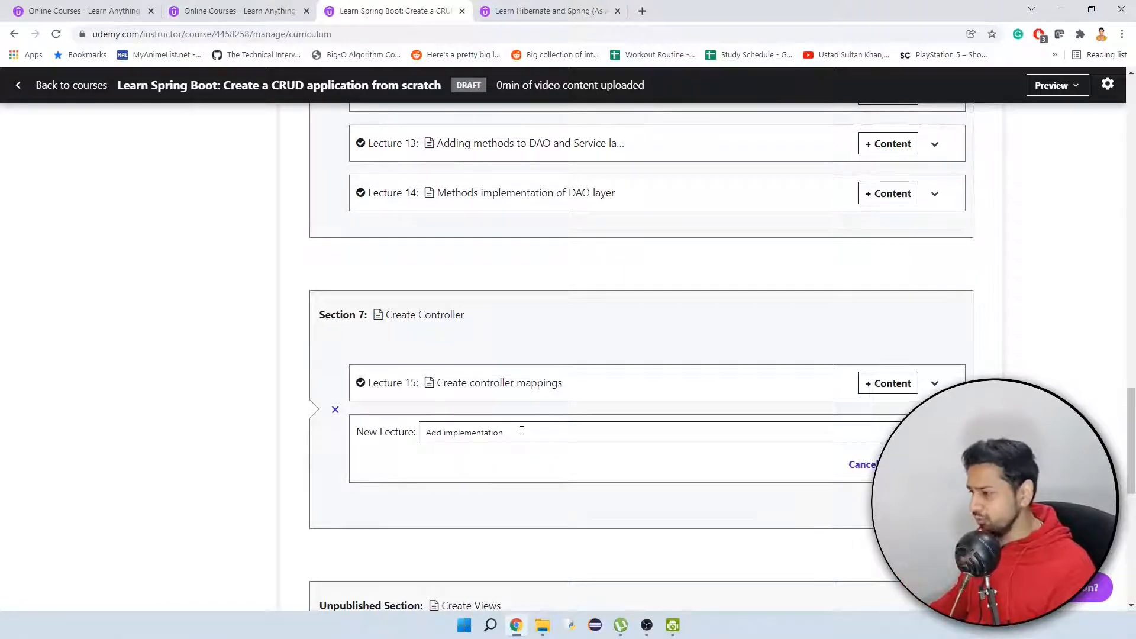
text( of controller mappings)
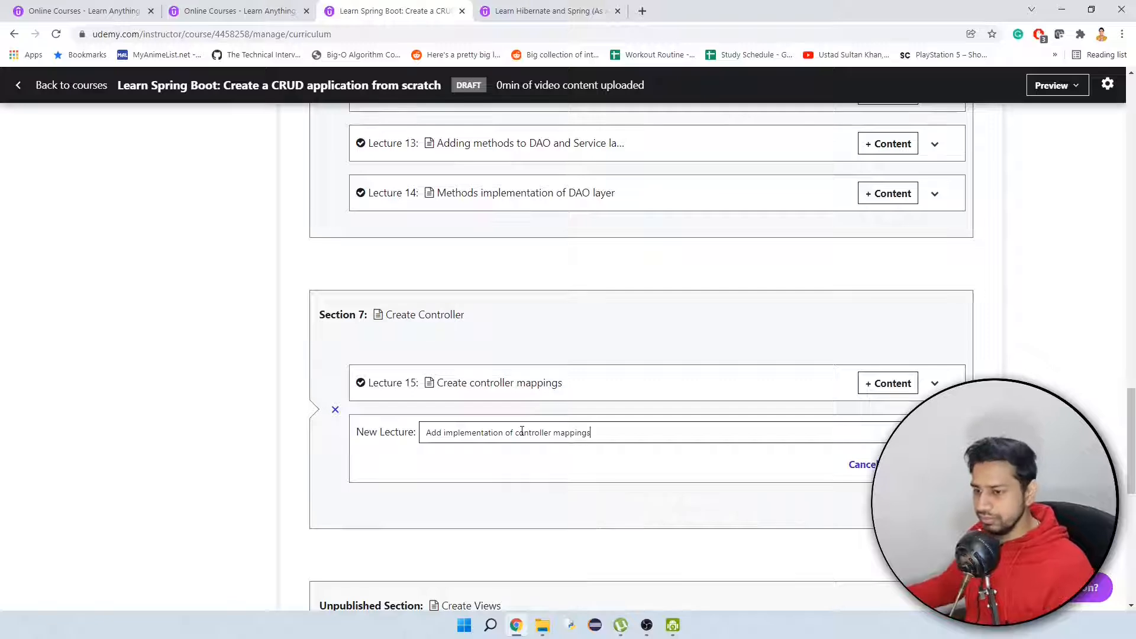
key(Return)
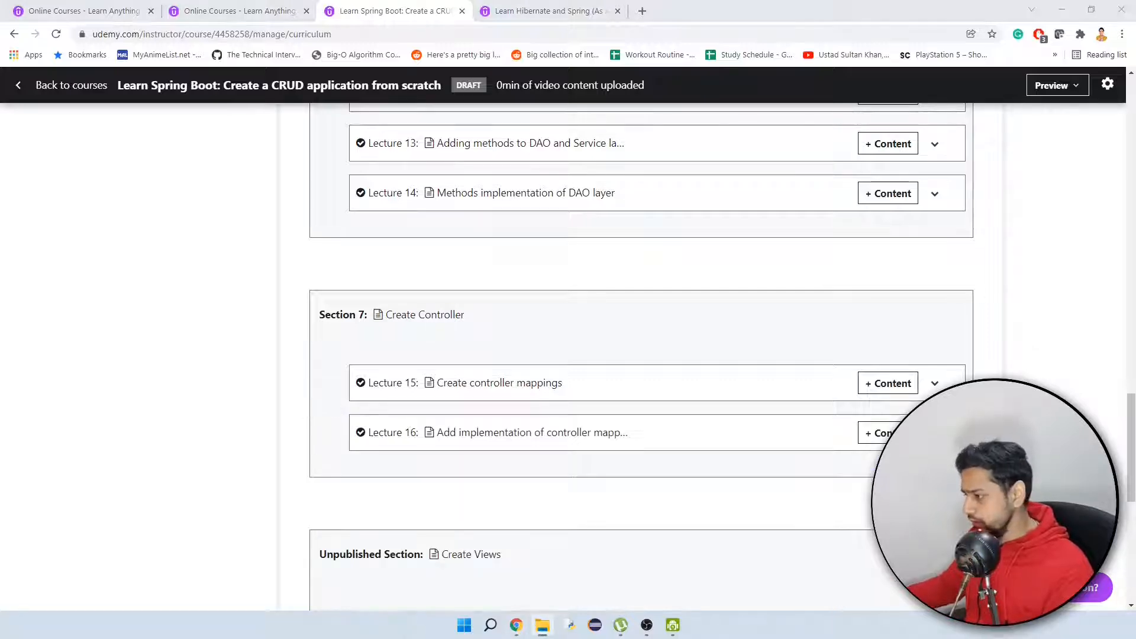
Add a lecture titled "Create folder structure and create JSP pages" to the Create Views section.
scroll(594, 422, down, 3)
click(333, 391)
click(391, 410)
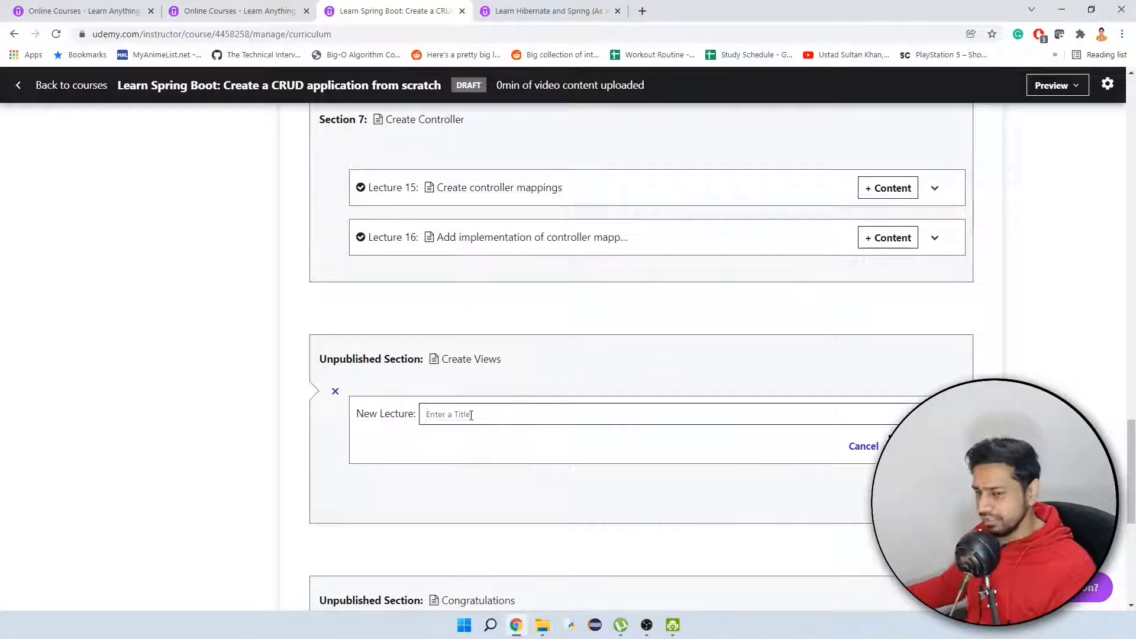
text(Create folder structure)
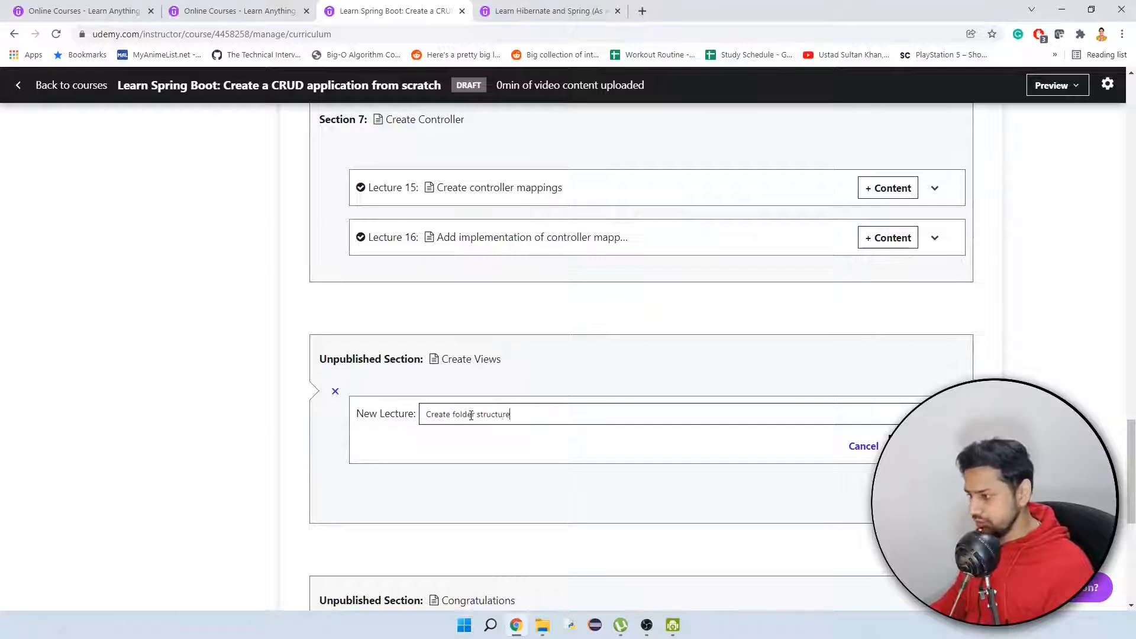
text( and create JSP pages)
key(Return)
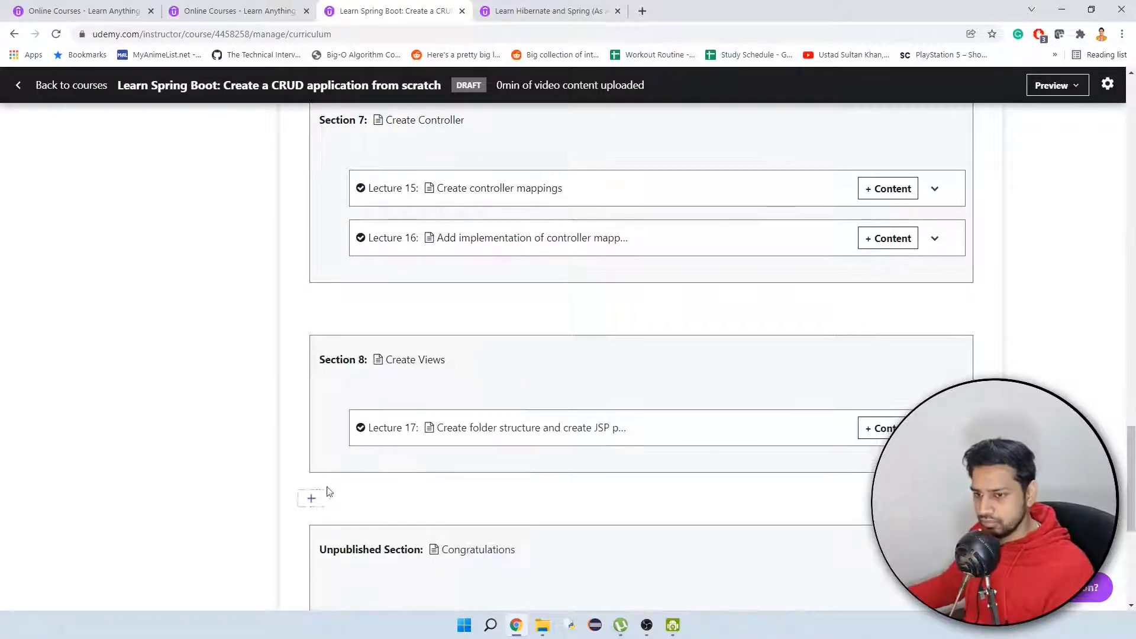
Add a lecture titled 'Implementation of "Add Employee" JSP page' to the Create Views section.
click(332, 454)
click(390, 472)
text(Implementatio)
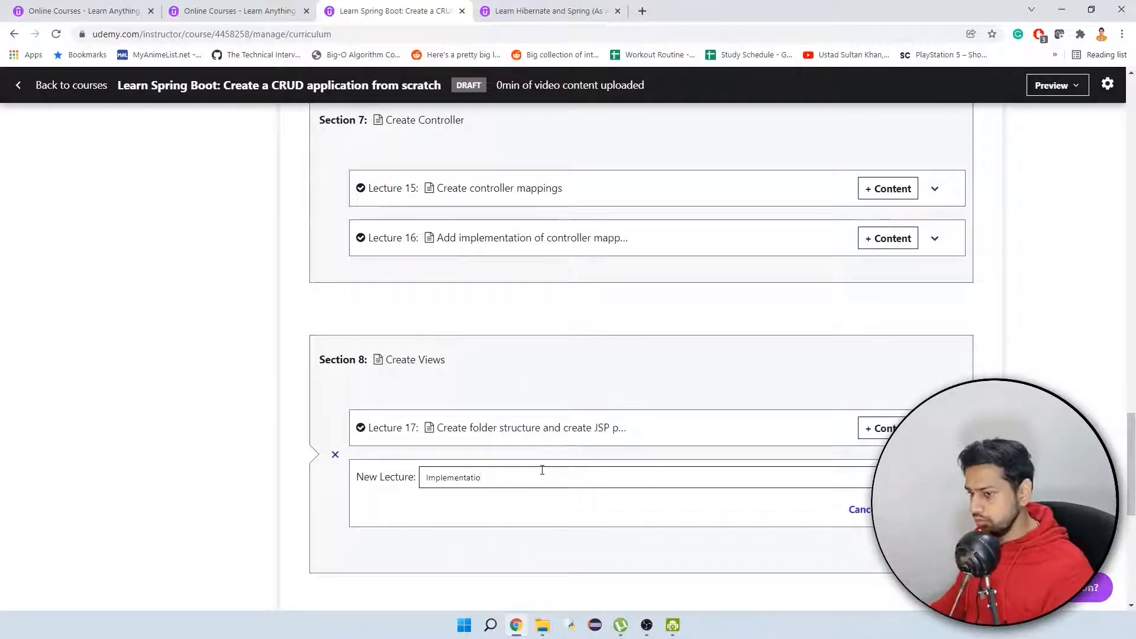
text(n of "Add Employee")
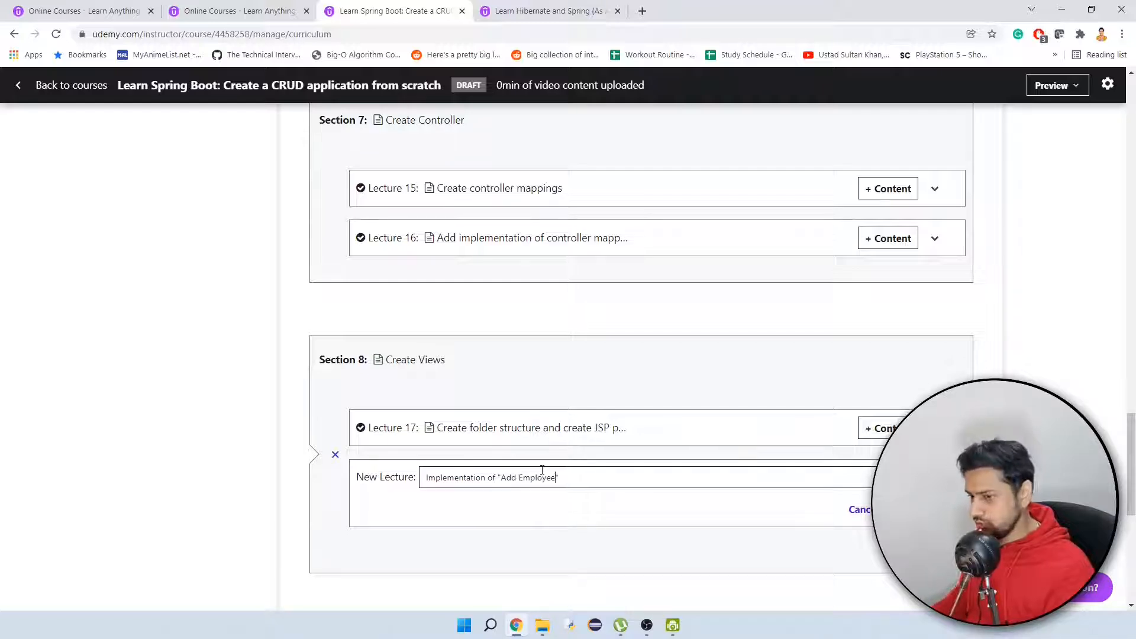
text( JSP page)
key(Return)
Add a lecture titled 'Insert data to Department table and display it to "Add Employee" page' to the Create Views section.
scroll(578, 414, down, 1)
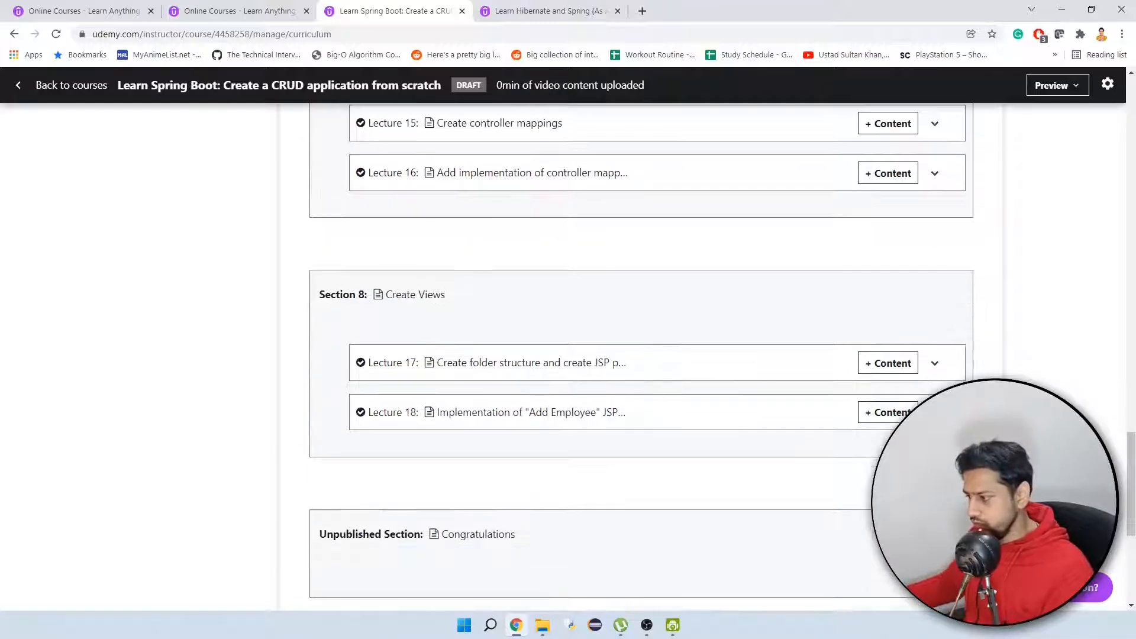
key(alt+Tab)
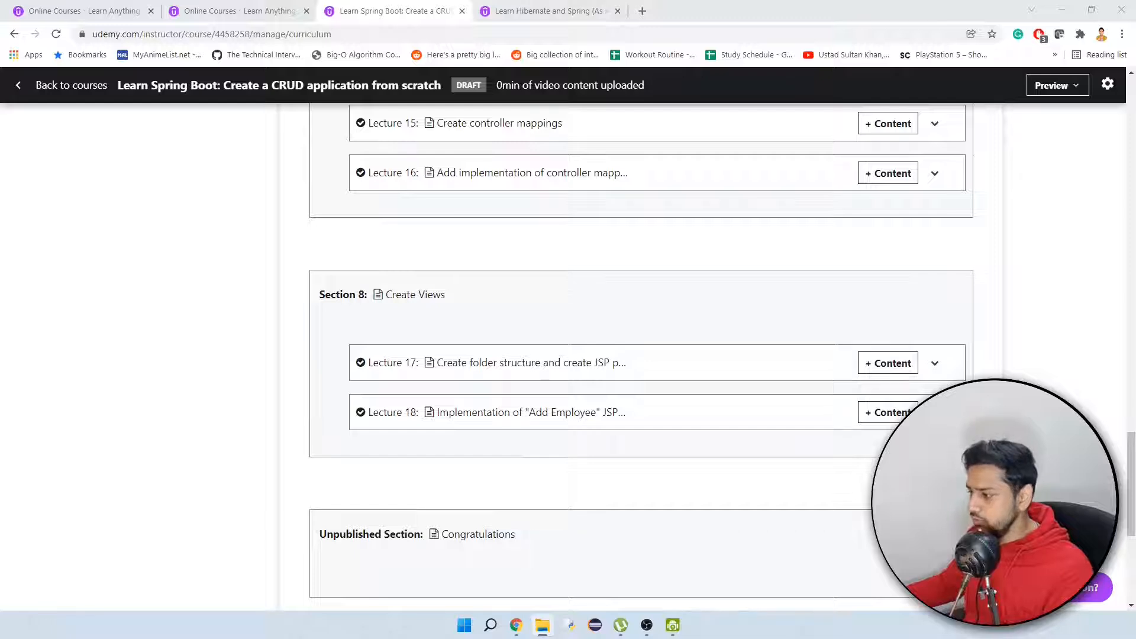
scroll(398, 525, down, 1)
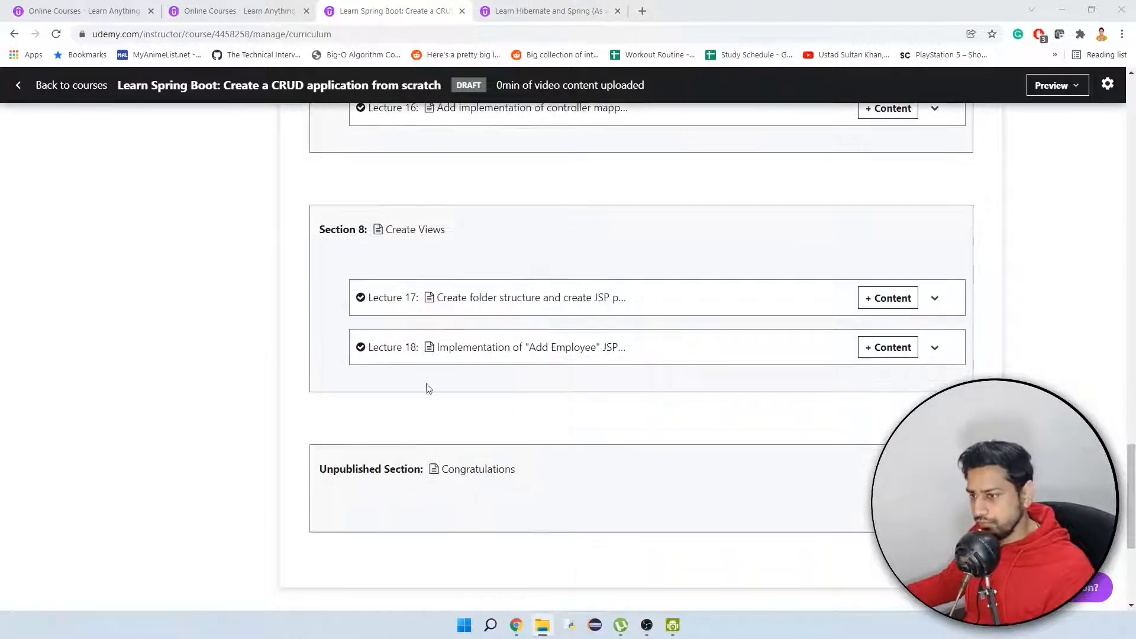
click(389, 393)
click(388, 399)
text(Insert data to)
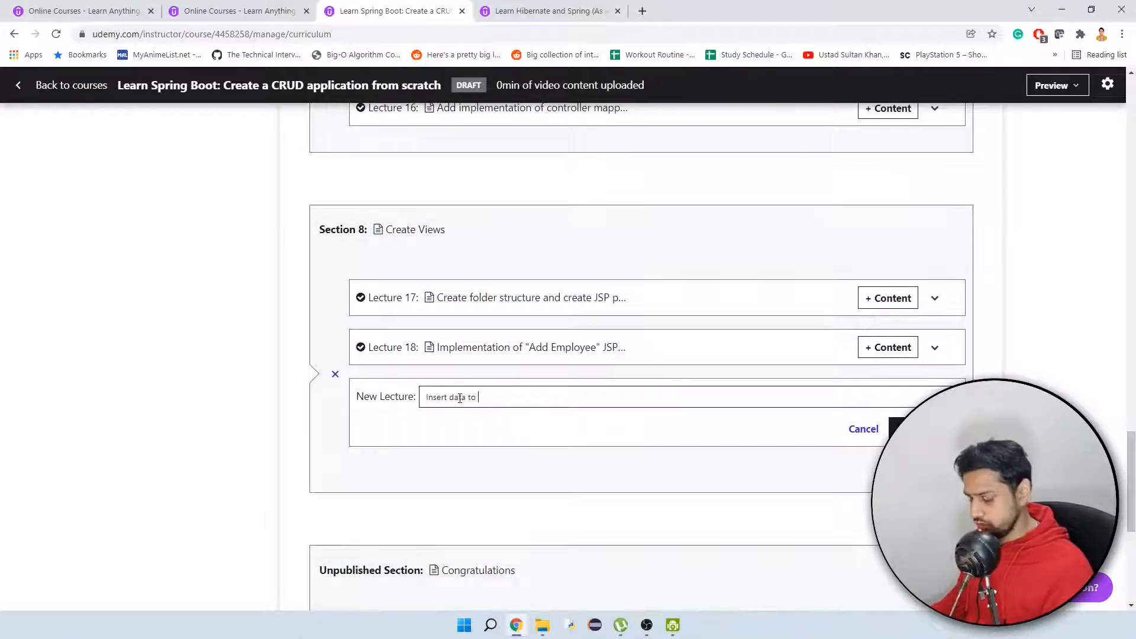
text( Department table and display it to "Add Employee" pa)
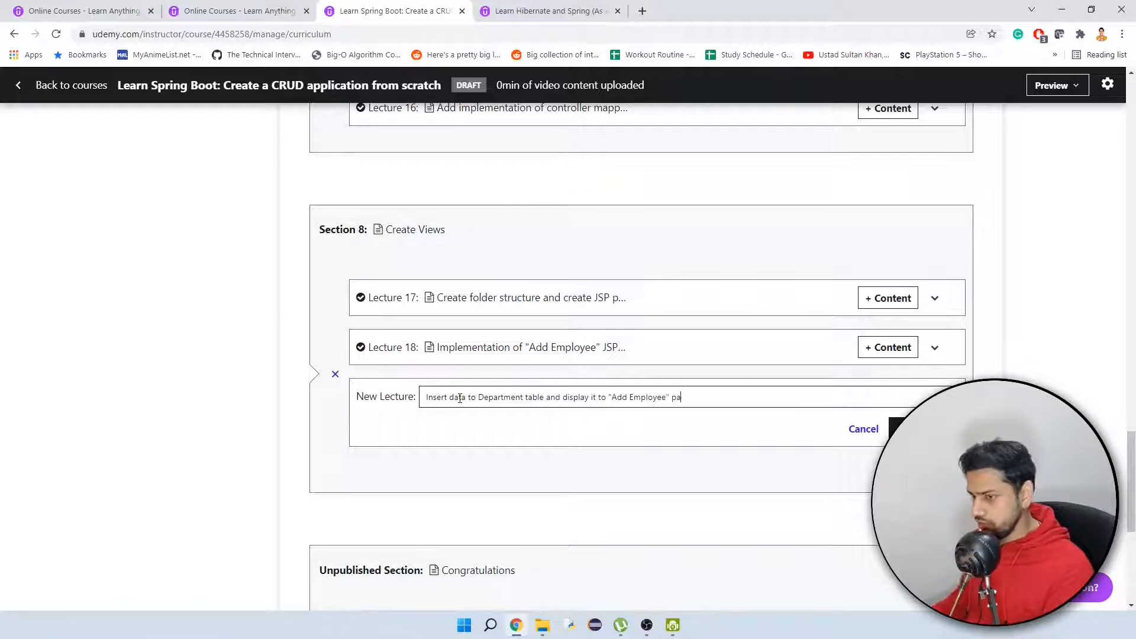
text(ge)
click(893, 430)
Add a lecture titled "Create a new Employee" after the Department table lecture in the Create Views section.
click(384, 435)
click(390, 444)
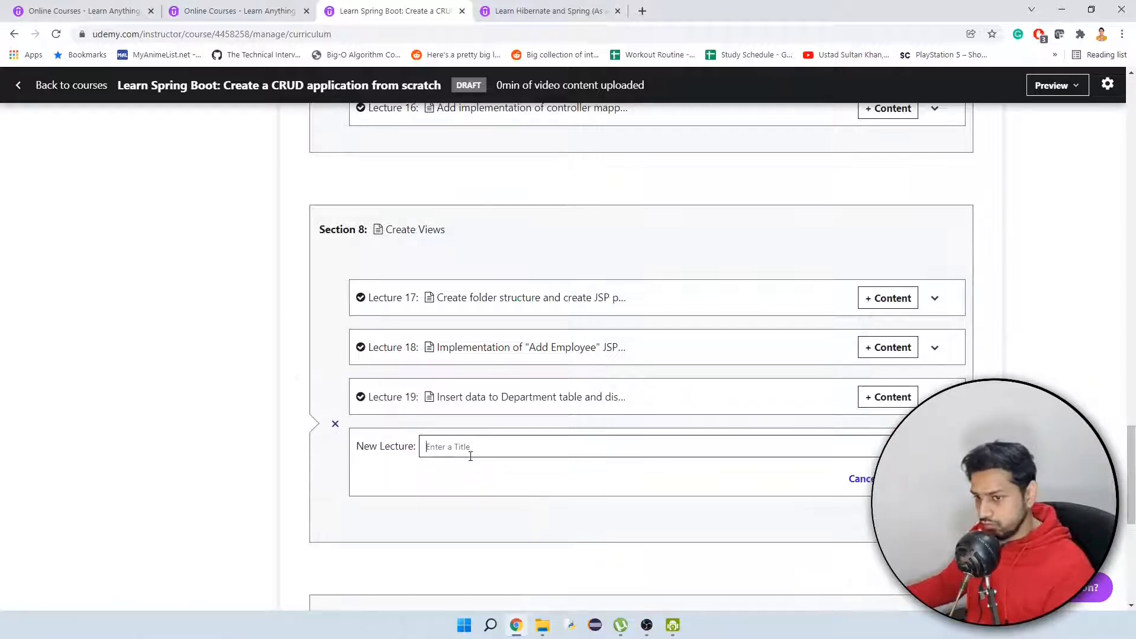
text(Create a new Employee)
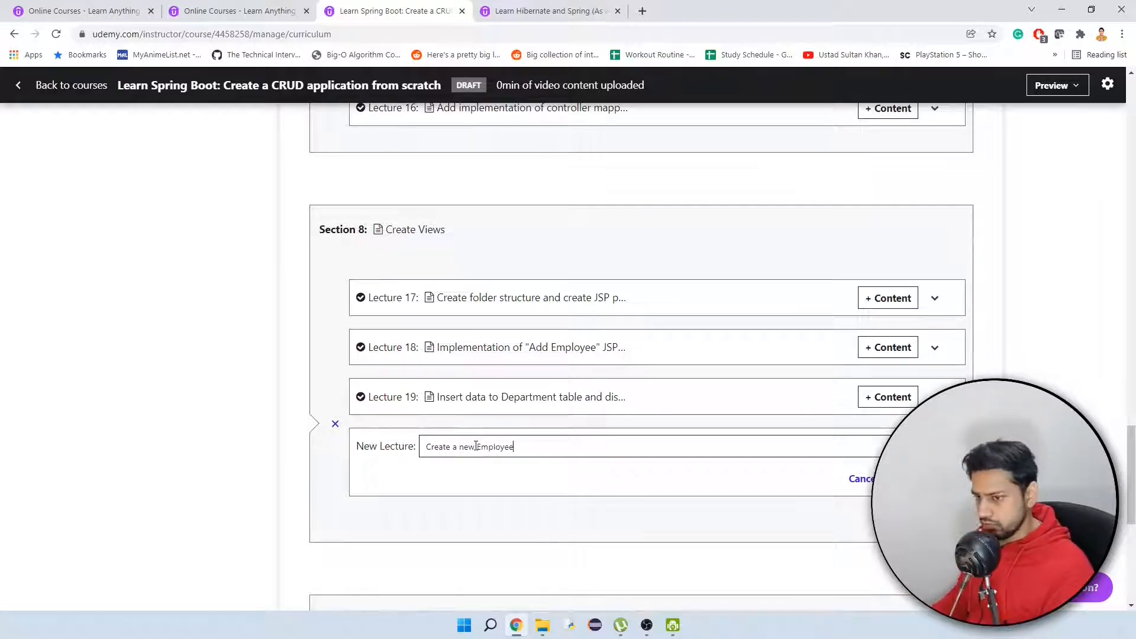
key(Return)
Add a lecture titled "Brief about Bootstrap framework" after the Create a new Employee lecture.
click(390, 492)
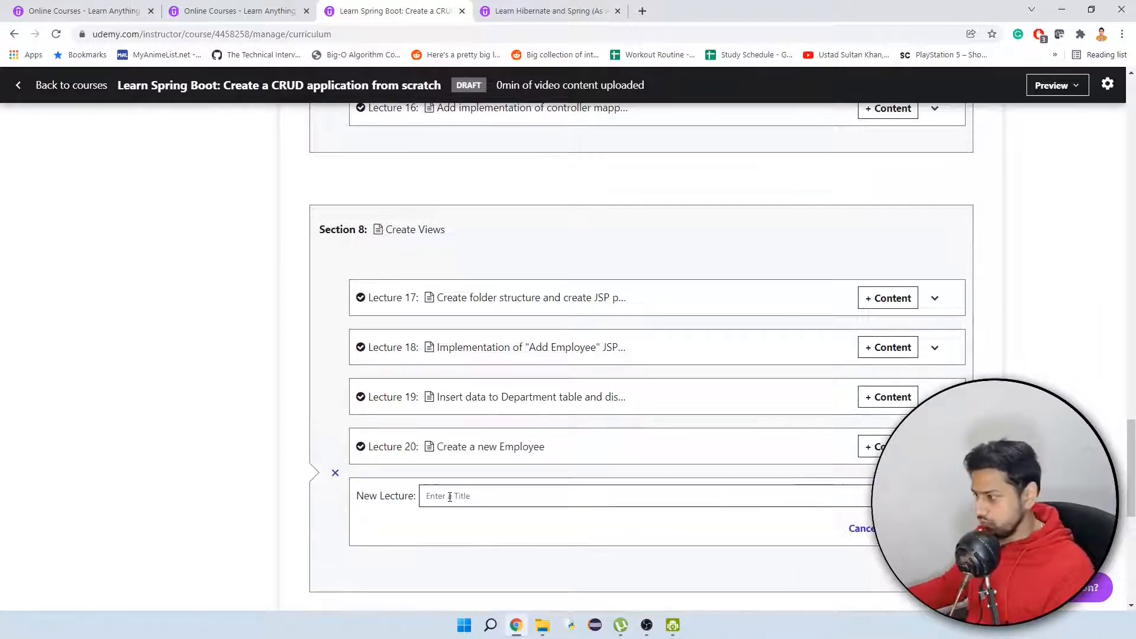
text(Brief about Bootstrap)
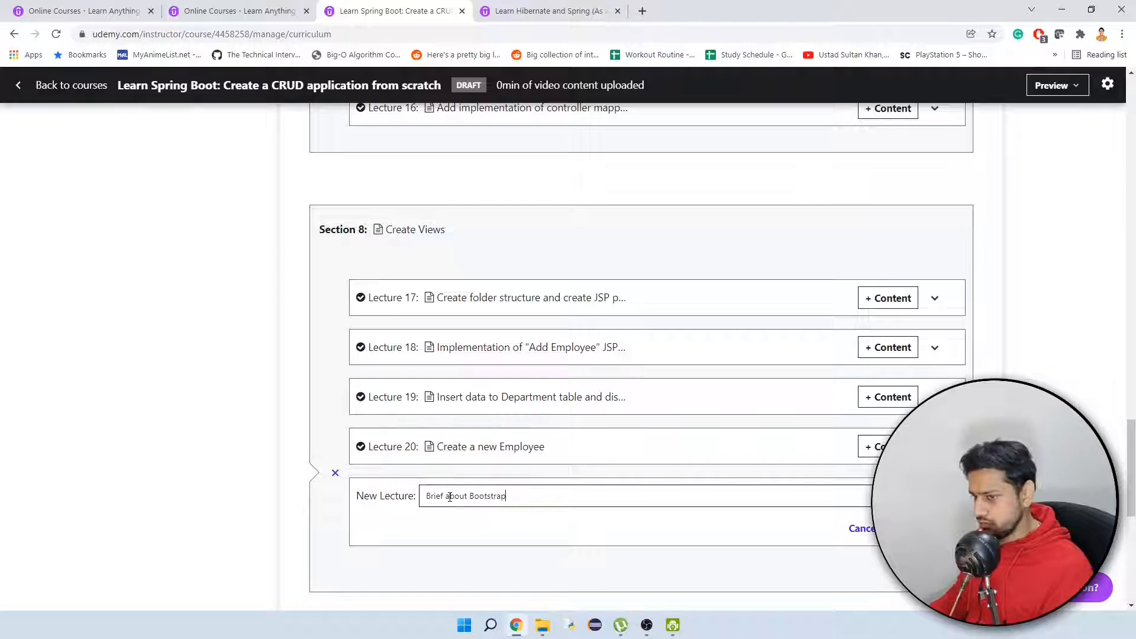
text( framework)
key(Return)
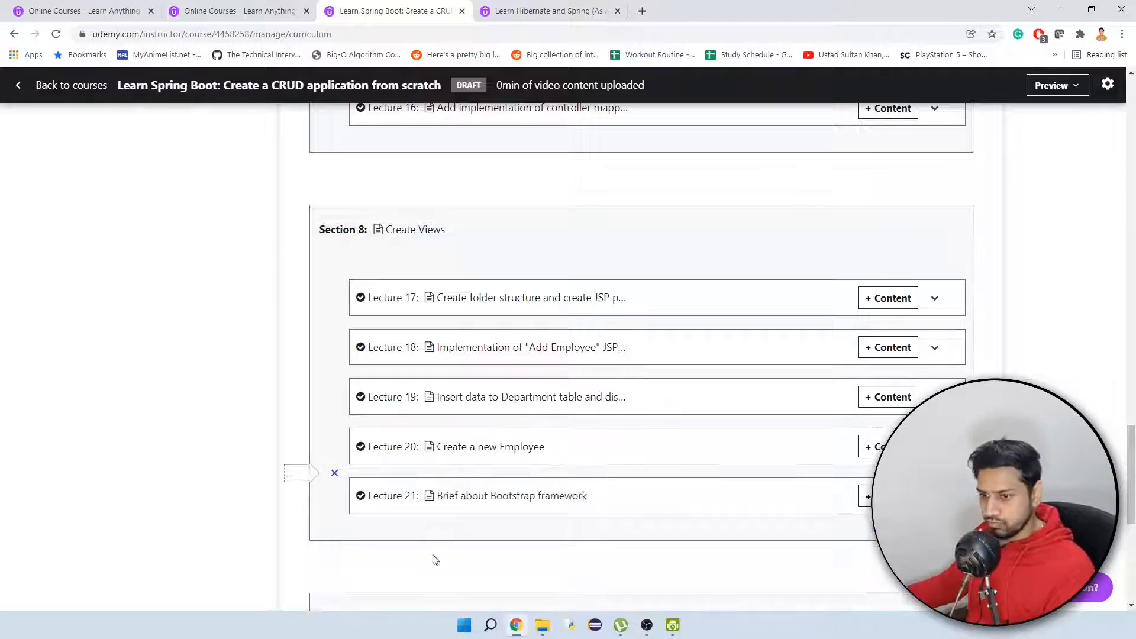
Add a lecture titled "View employees and delete employees" after the Bootstrap lecture in the Create Views section.
click(390, 544)
text(View)
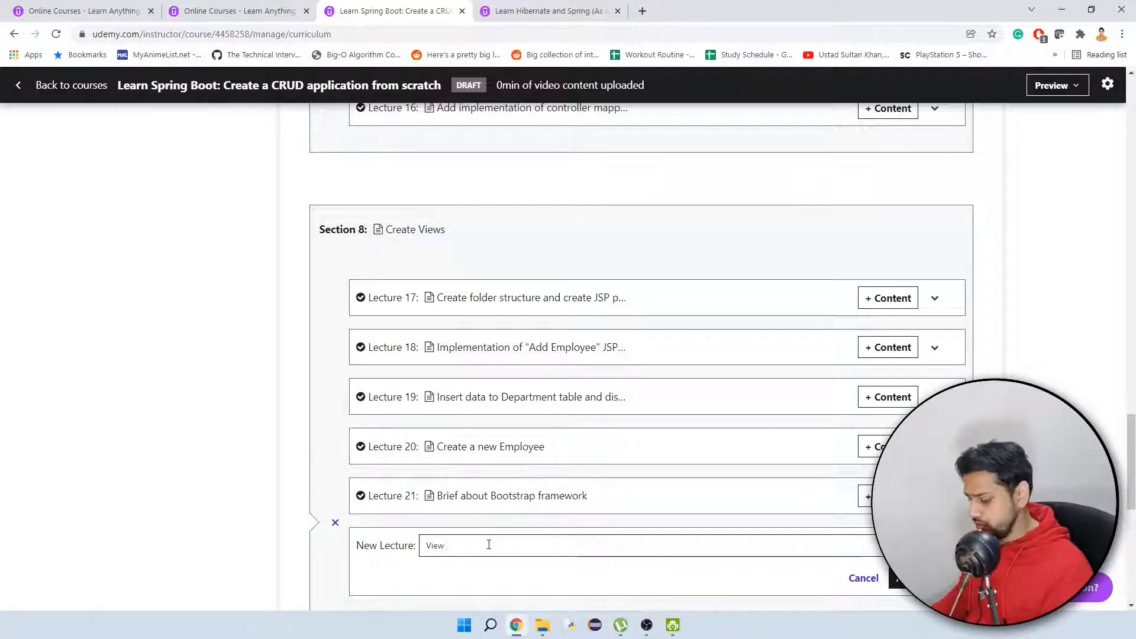
text( employees and delete employees)
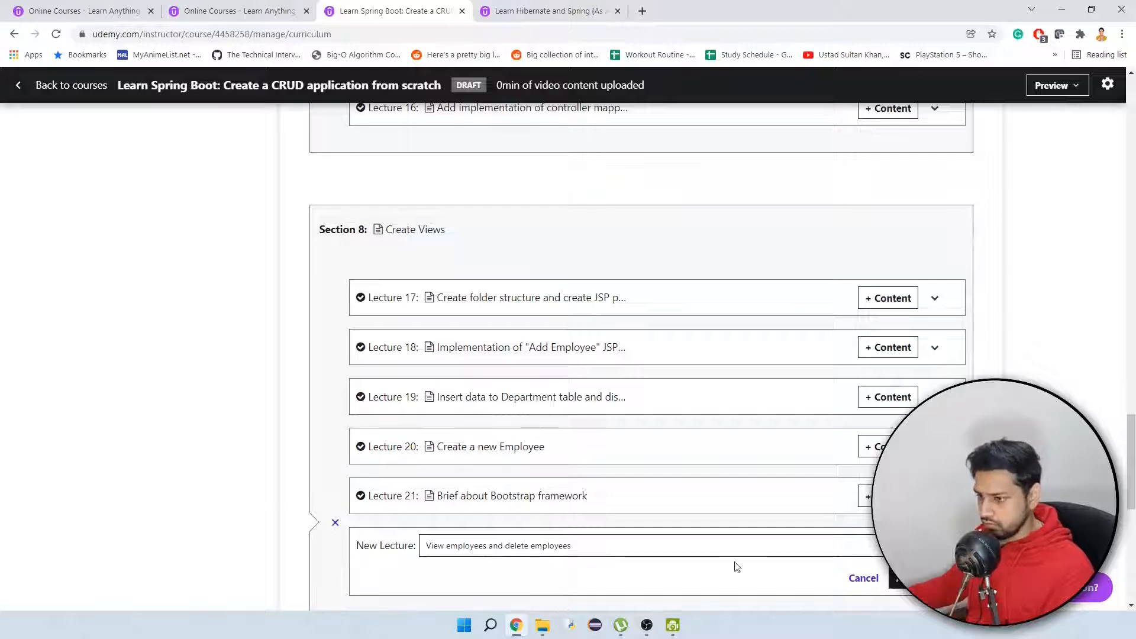
key(Return)
Add a lecture titled "Edit employee" at the end of the Create Views section.
scroll(560, 556, down, 1)
click(393, 527)
text(Edit employee)
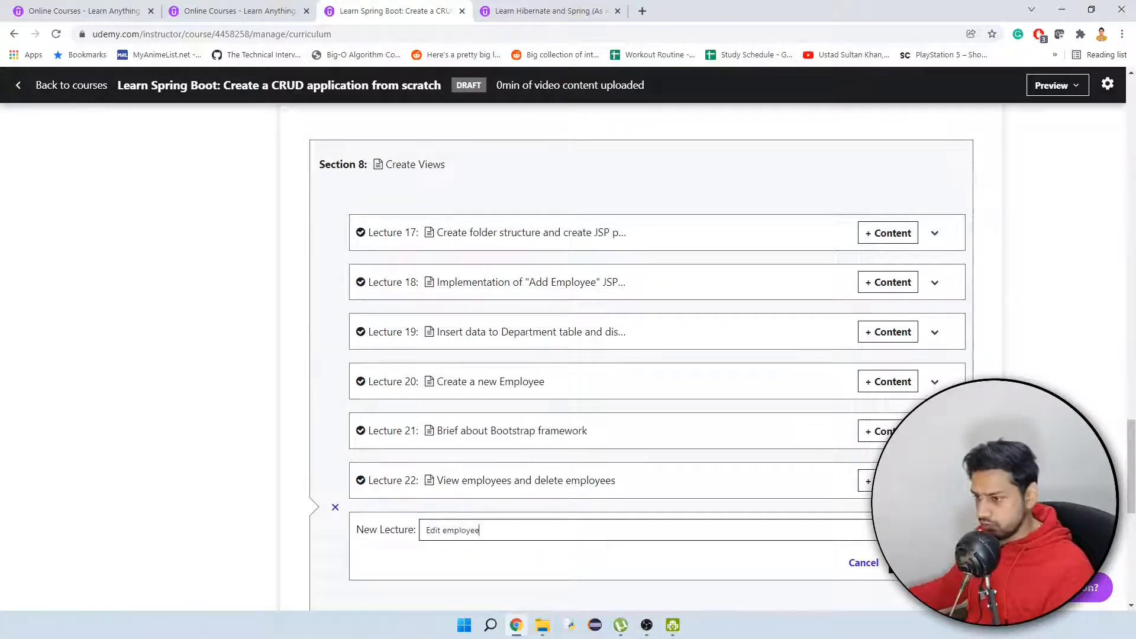
key(Return)
Add a lecture titled "Congratulations!!" to the empty Congratulations section.
scroll(498, 324, down, 2)
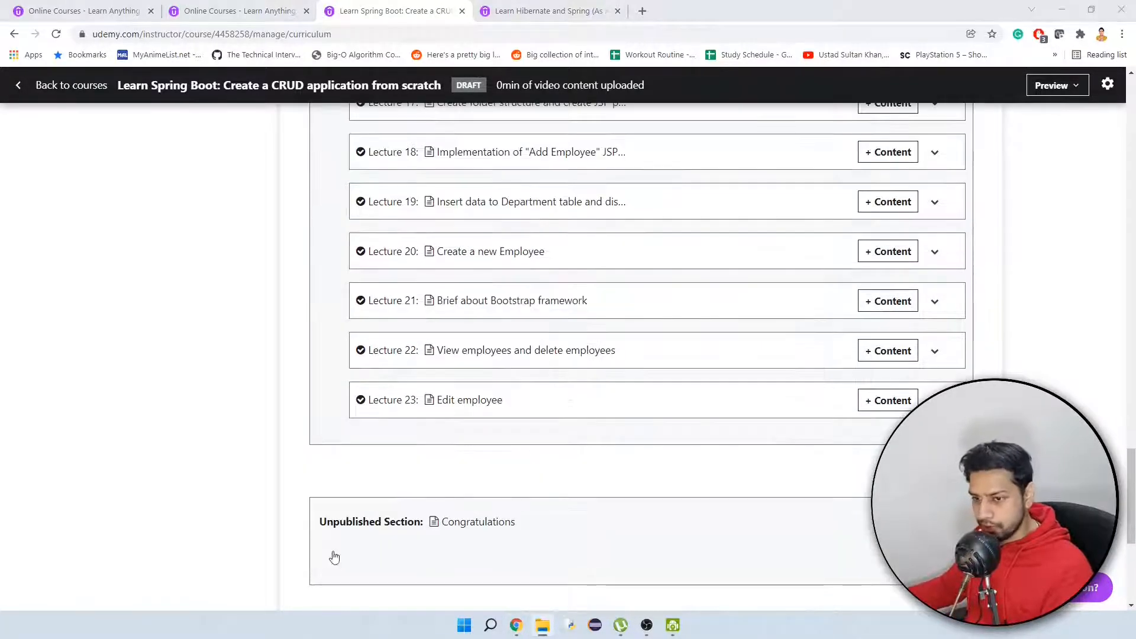
click(332, 555)
click(387, 576)
text(Congratulations!!)
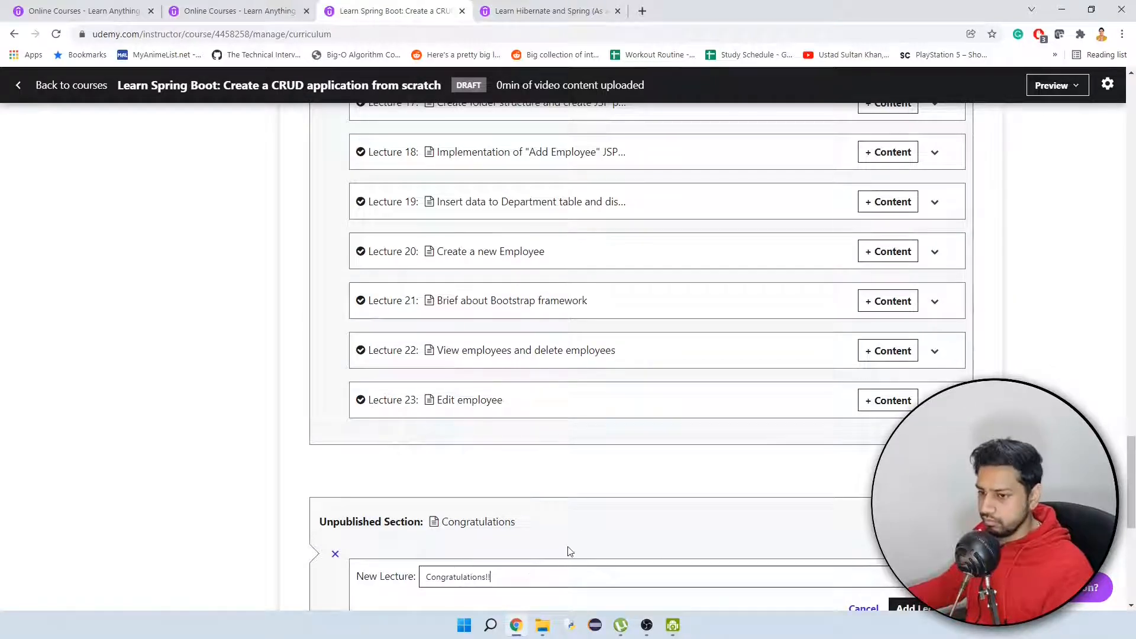
scroll(592, 541, down, 1)
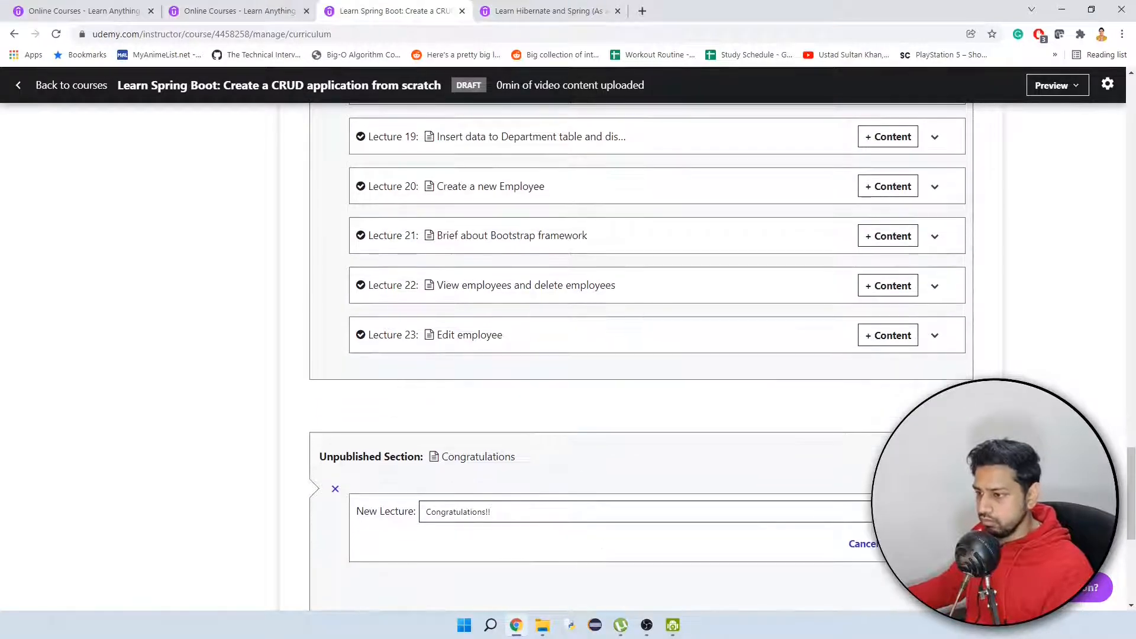
key(Return)
scroll(799, 459, down, 1)
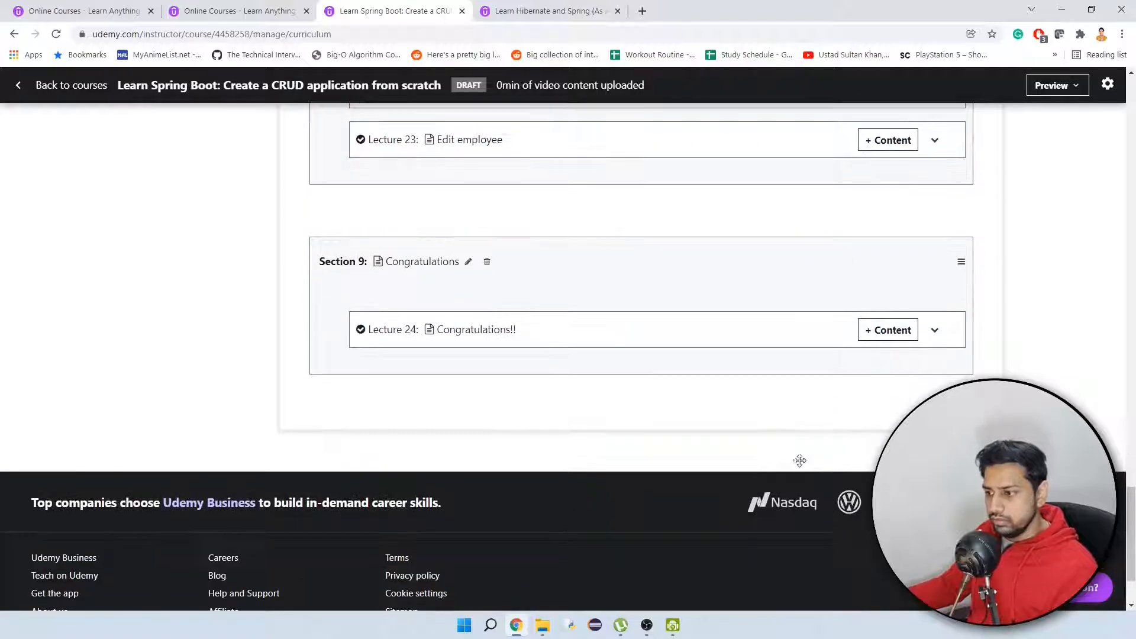
Upload "1. What we are going to coveer in this course.mp4" from the course's "1. Introduction" folder as Lecture 1's video content.
scroll(802, 466, up, 20)
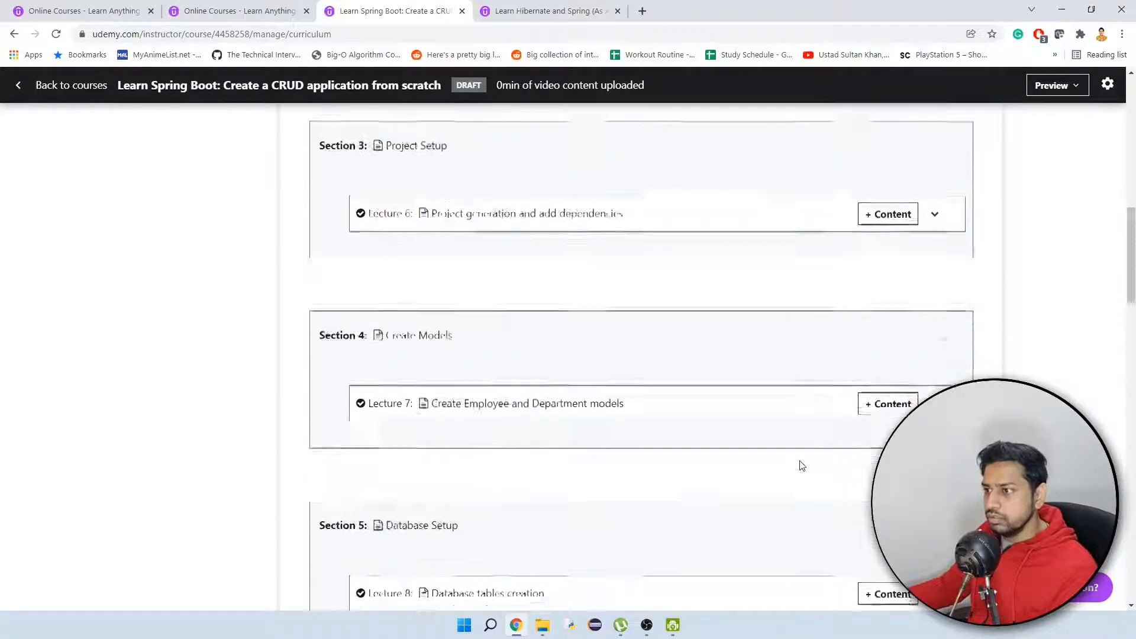
scroll(802, 466, up, 7)
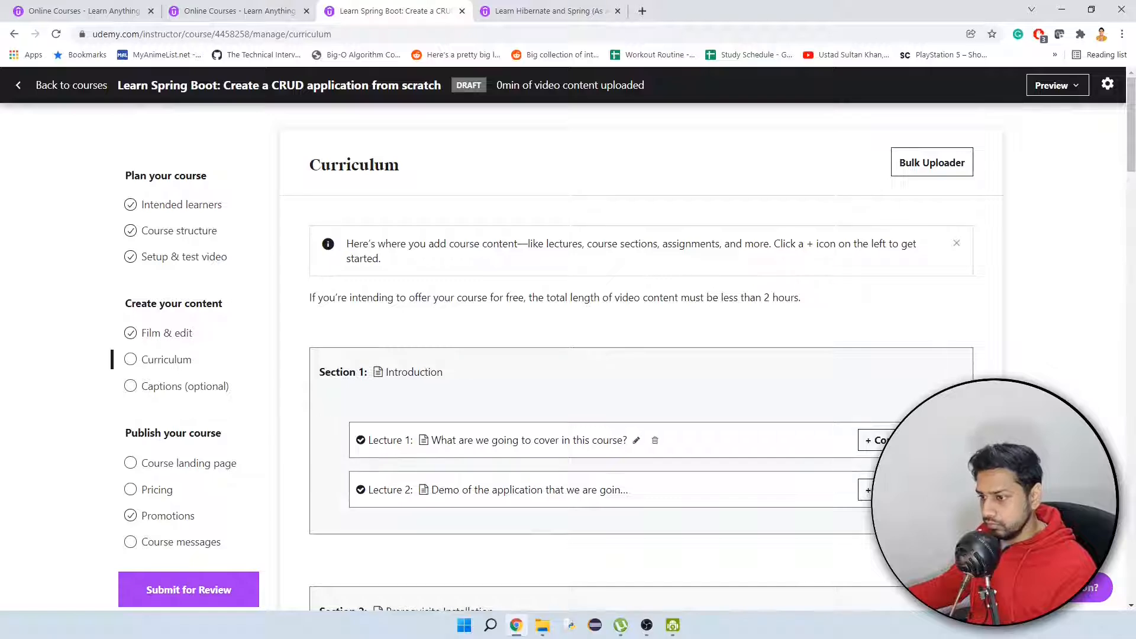
click(880, 440)
click(590, 499)
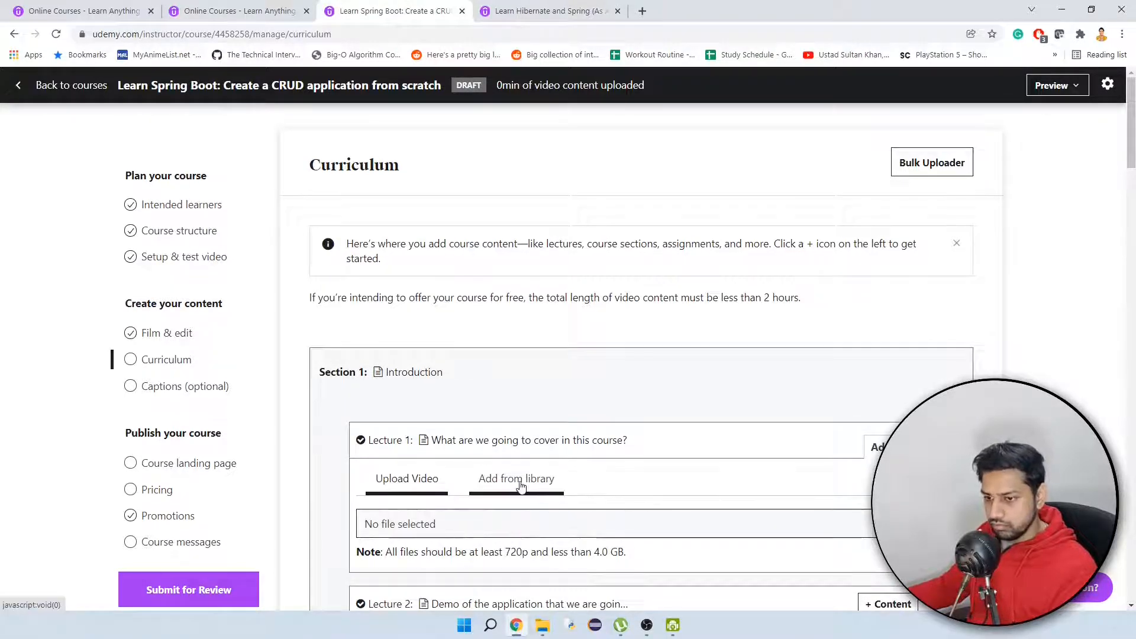
click(854, 521)
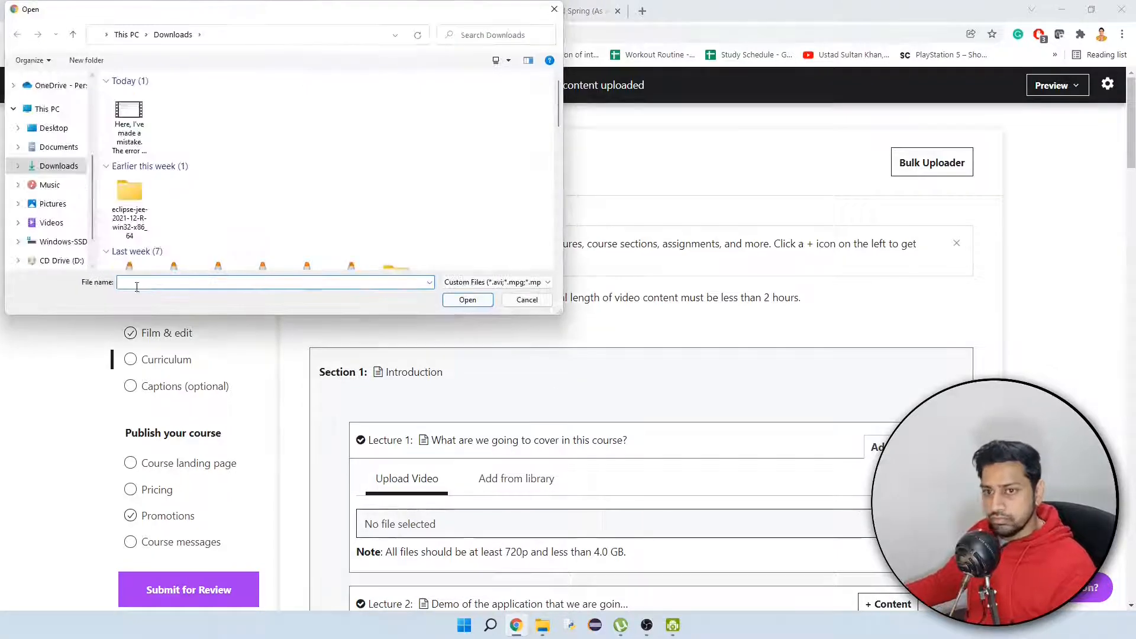
click(51, 223)
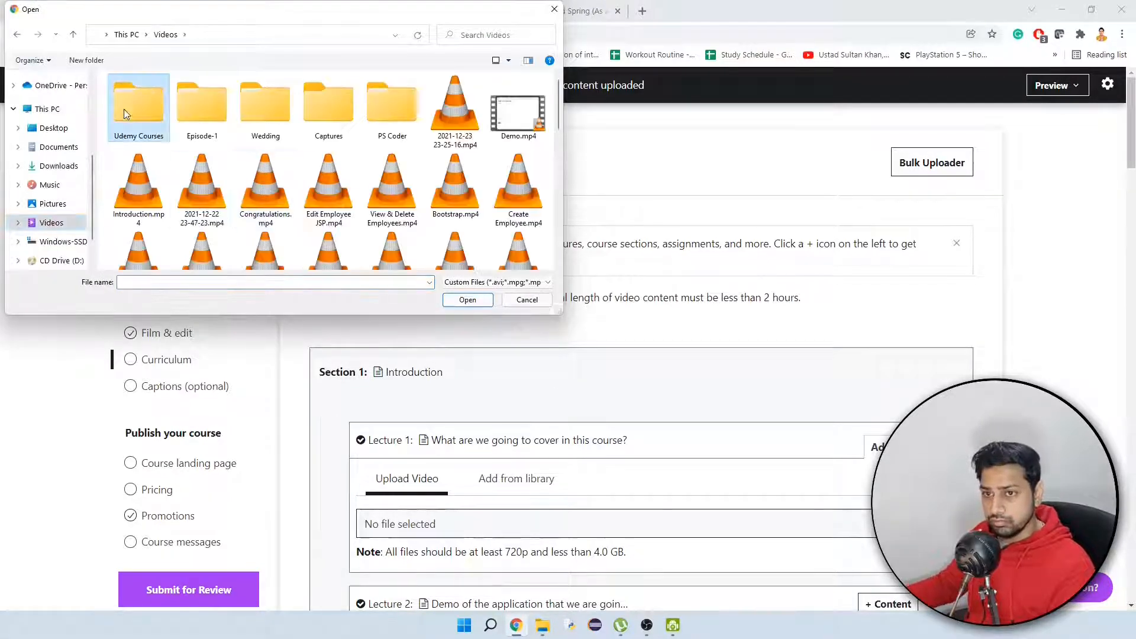
double_click(124, 109)
double_click(133, 116)
double_click(136, 118)
click(136, 118)
click(467, 300)
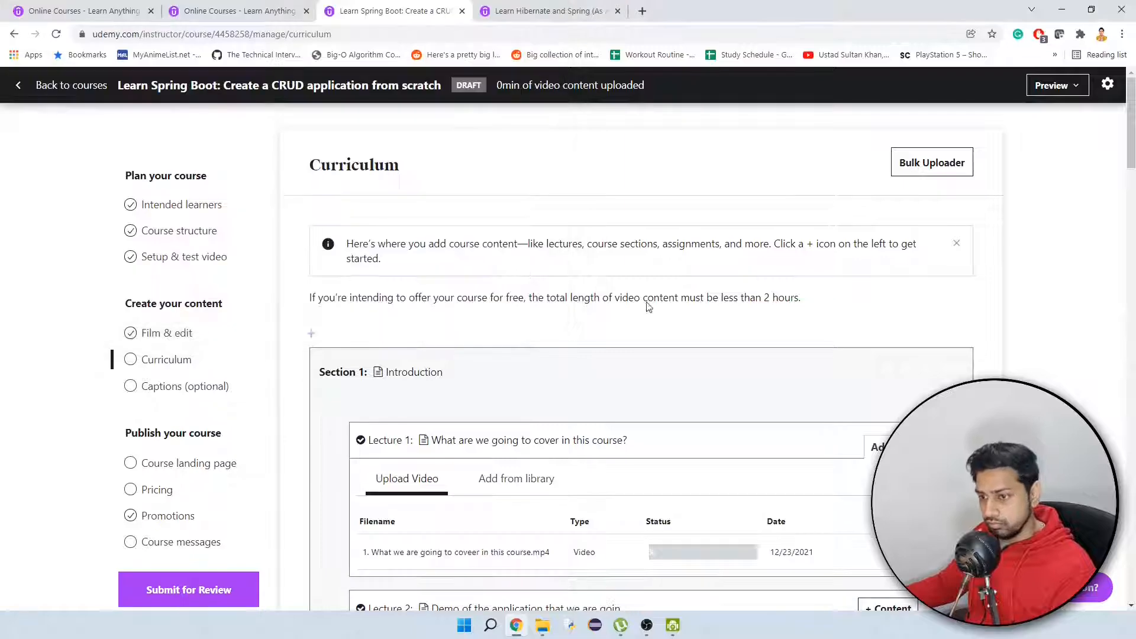
Upload "2. Demo of what we are going to create in this course.mp4" as the video content of Lecture 2.
scroll(649, 307, down, 2)
click(890, 478)
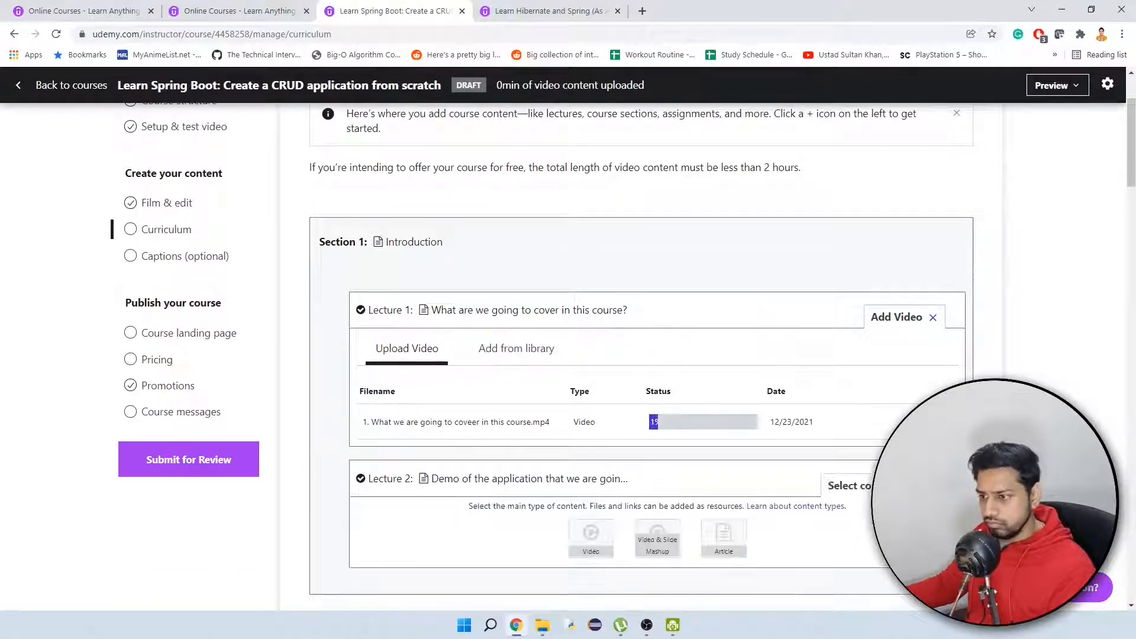
click(590, 538)
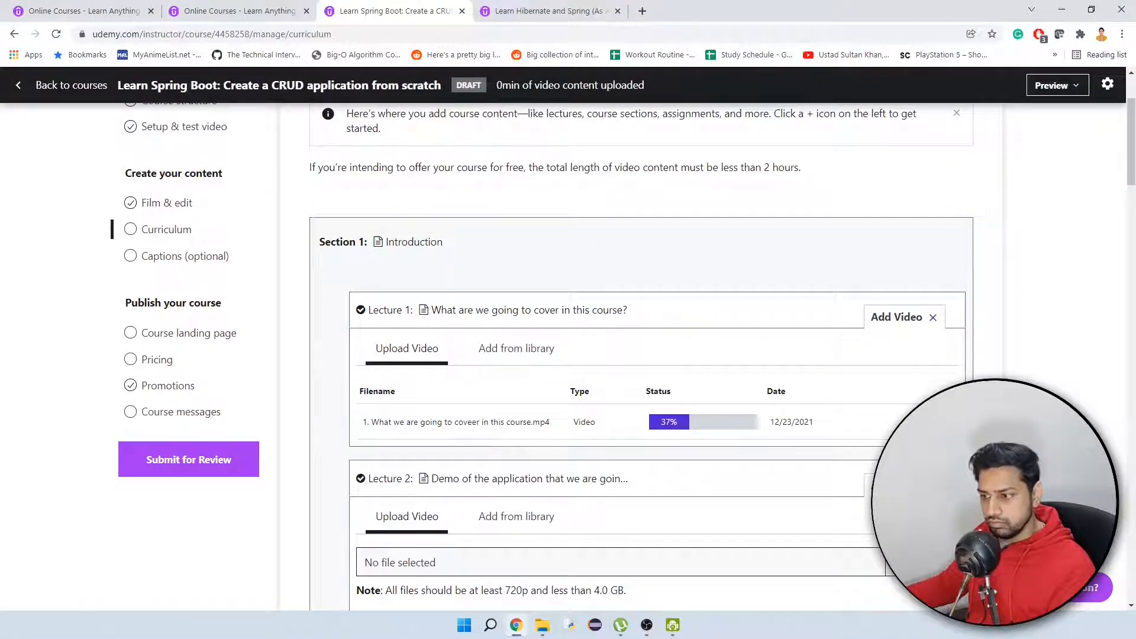
click(920, 562)
double_click(202, 151)
Upload "1. Install Java.mp4" from the "2. Prerequisite Installation" folder as the video content of the Install Java lecture.
scroll(721, 309, down, 1)
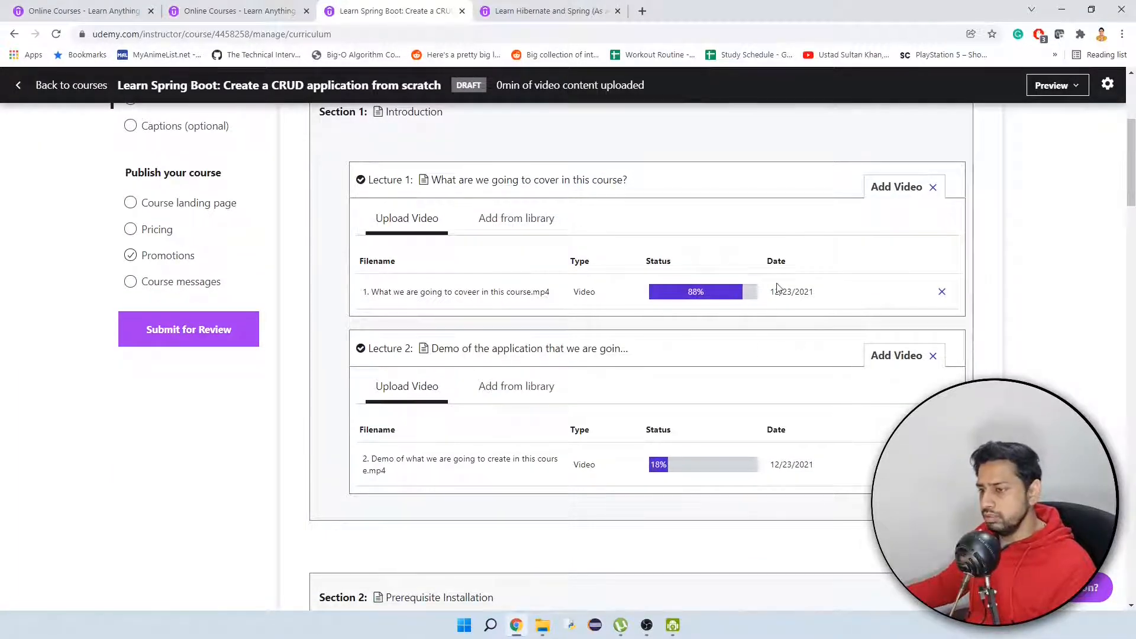
scroll(771, 286, down, 1)
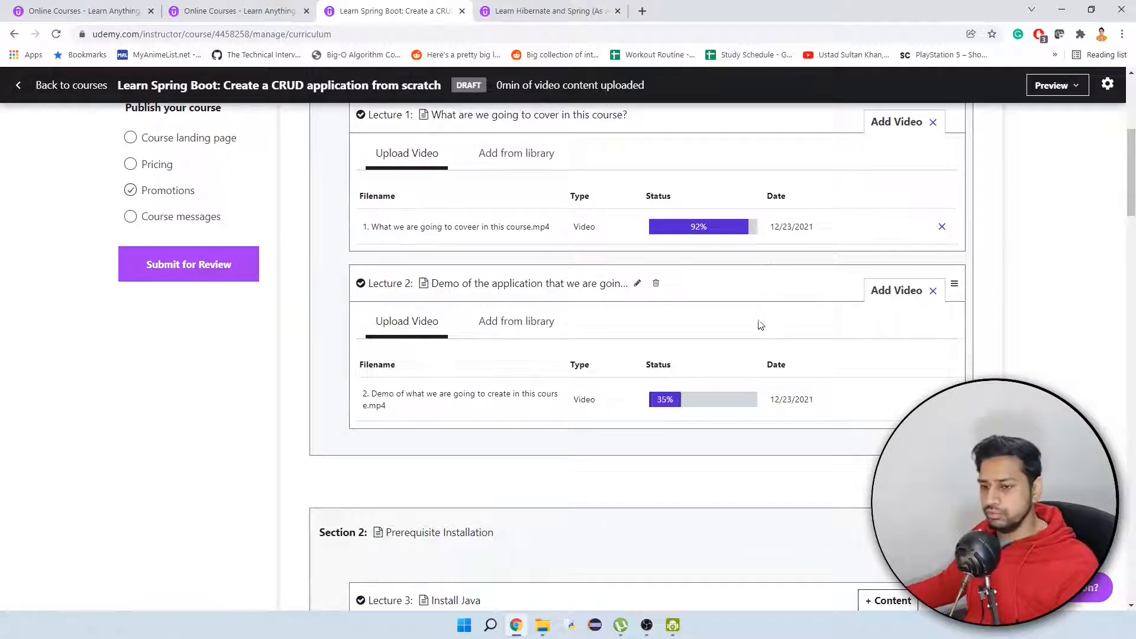
scroll(760, 324, down, 4)
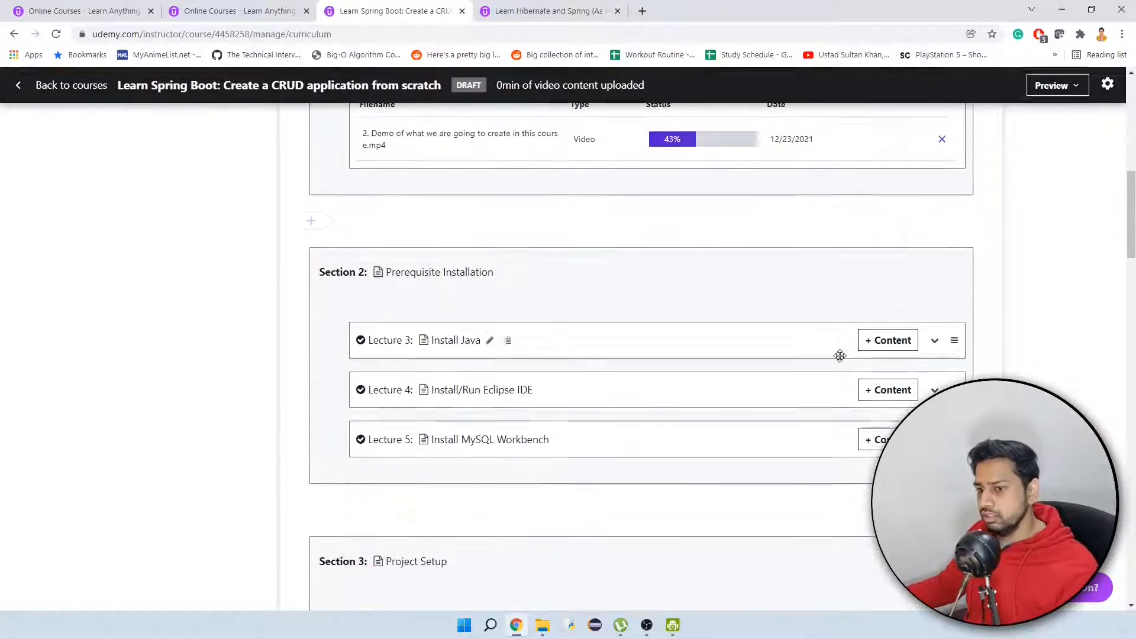
click(884, 352)
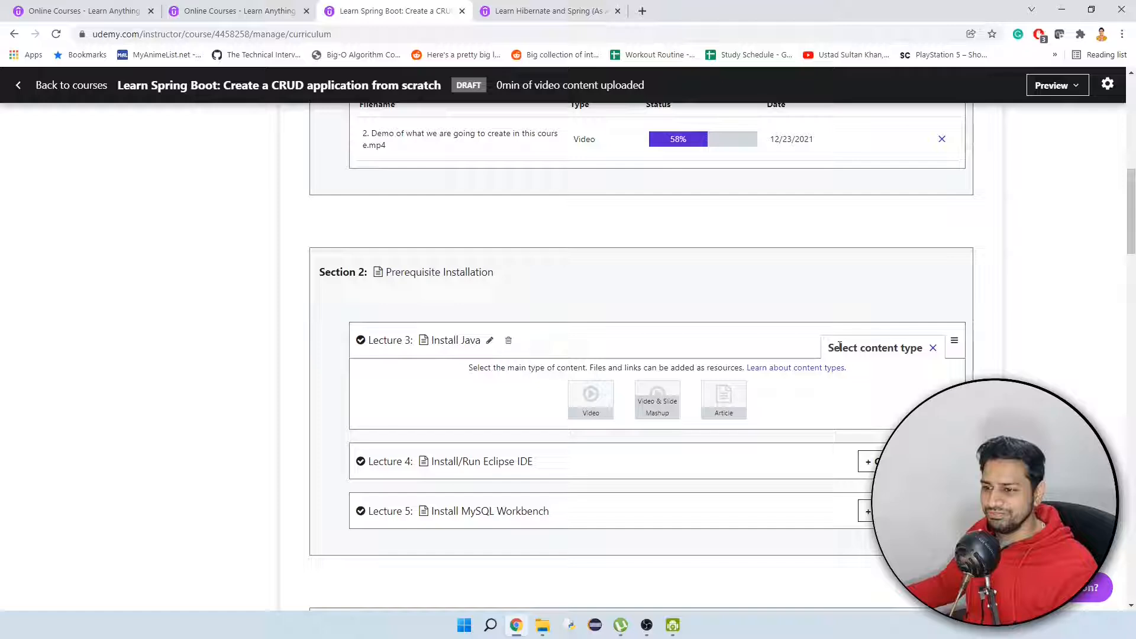
click(591, 396)
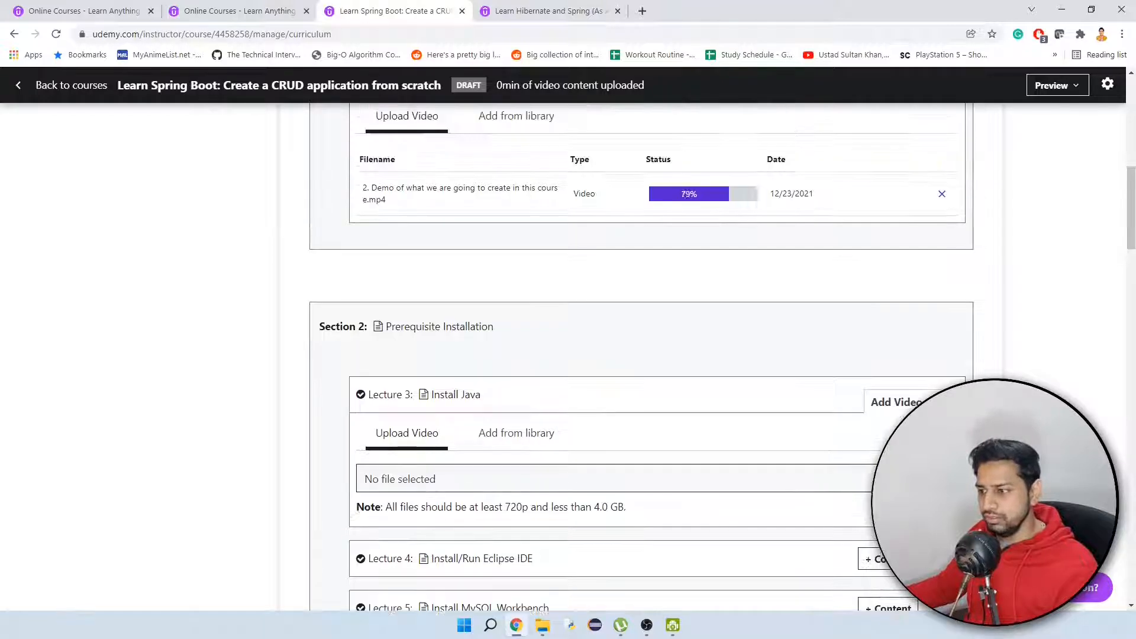
click(917, 479)
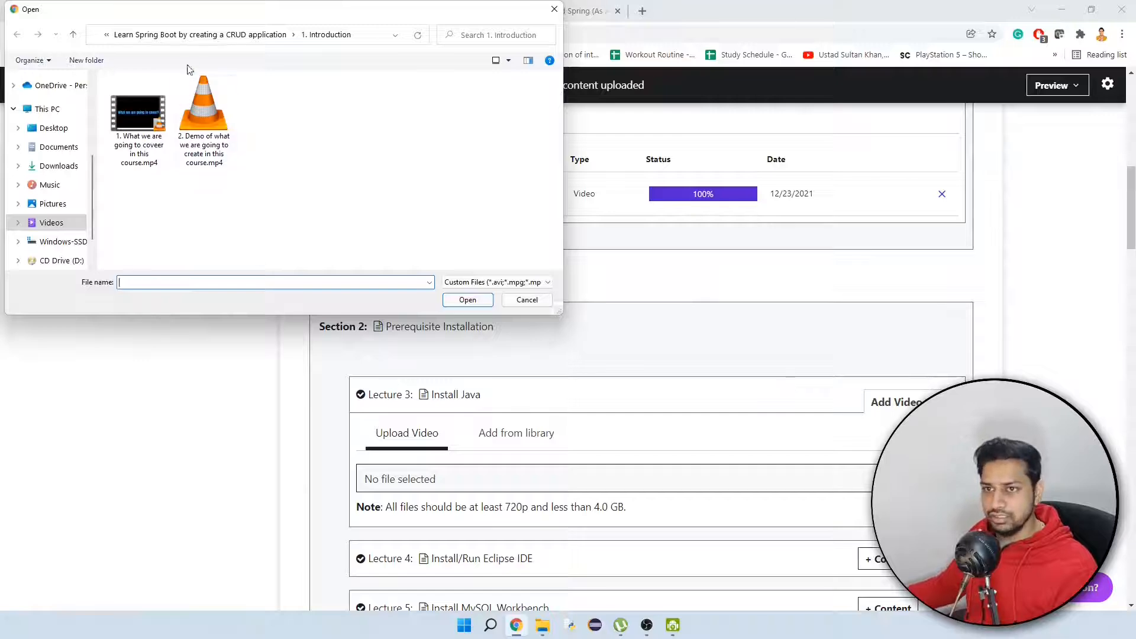
click(195, 34)
double_click(217, 118)
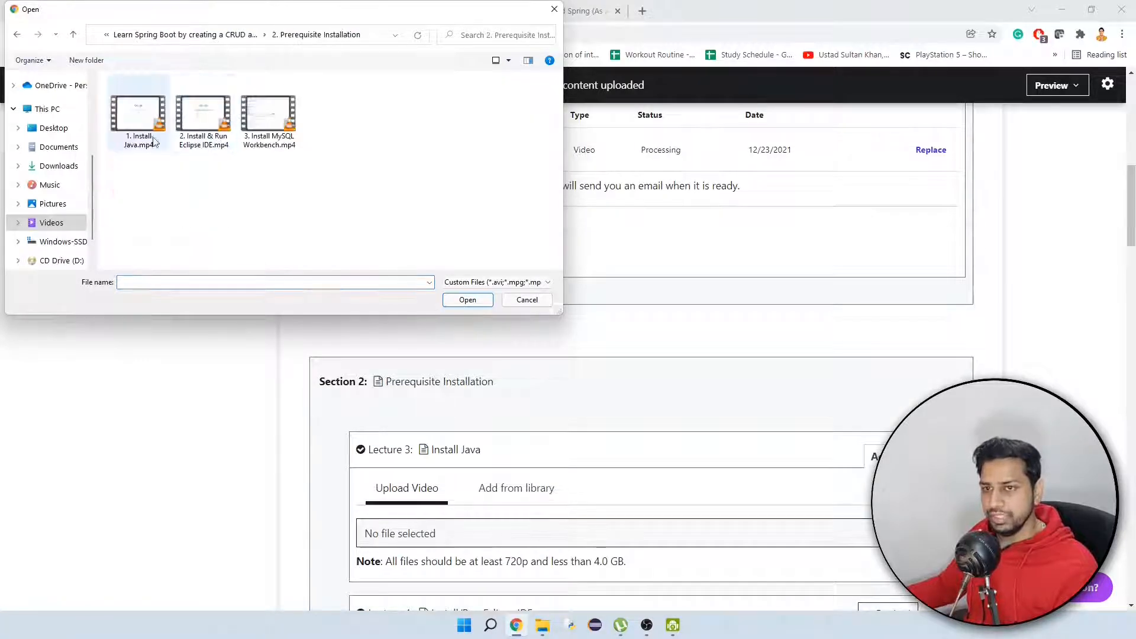
double_click(139, 110)
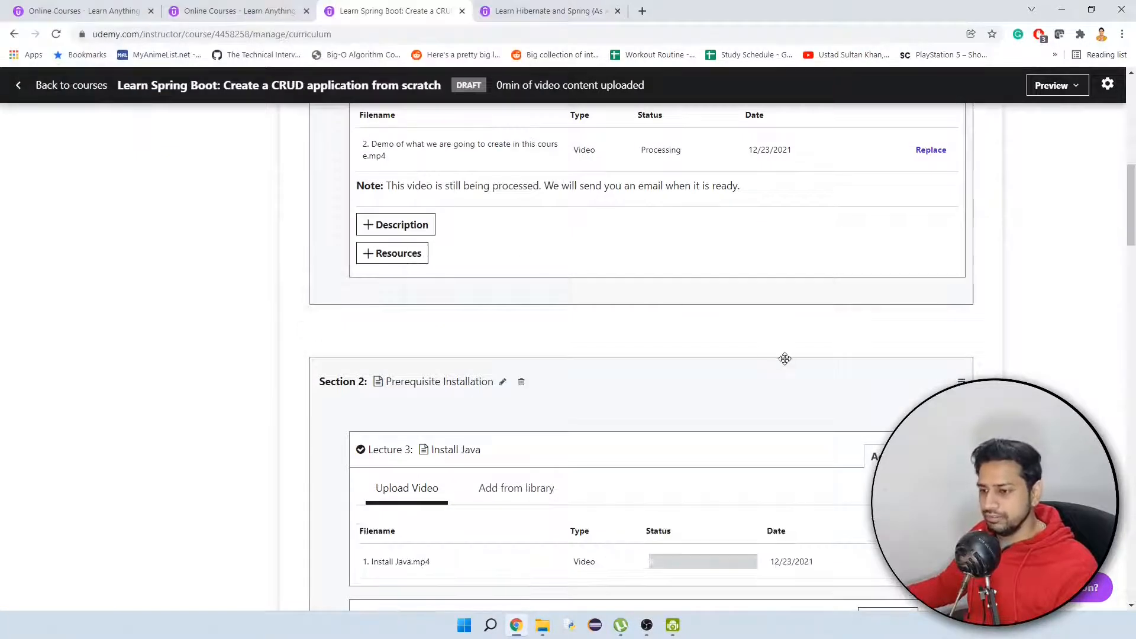
scroll(785, 358, up, 2)
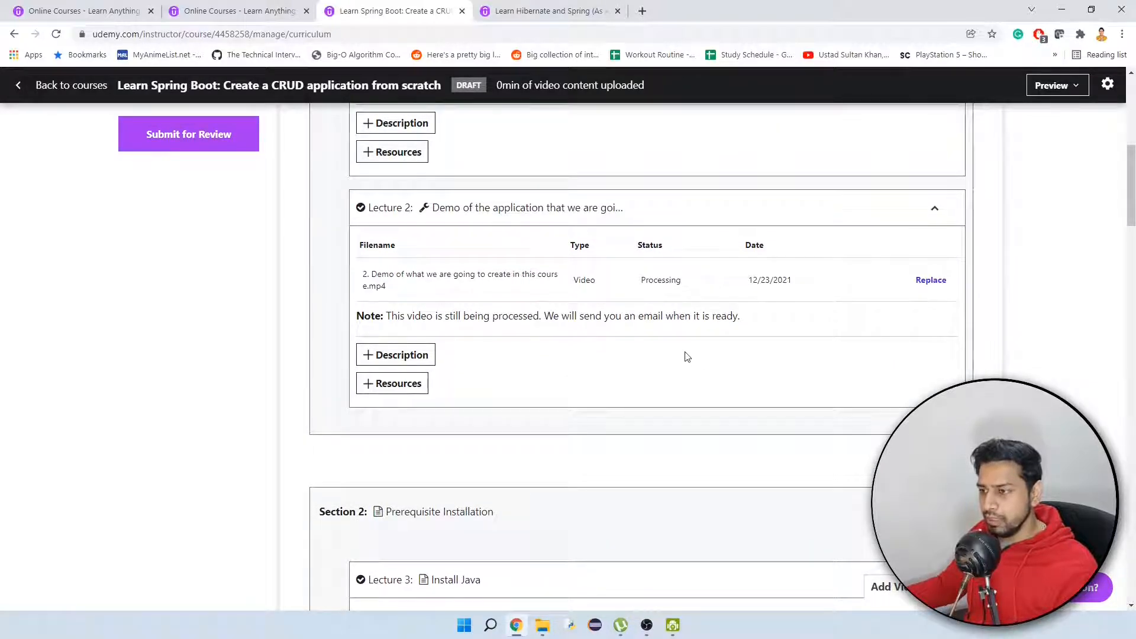
scroll(556, 320, up, 1)
scroll(654, 296, down, 2)
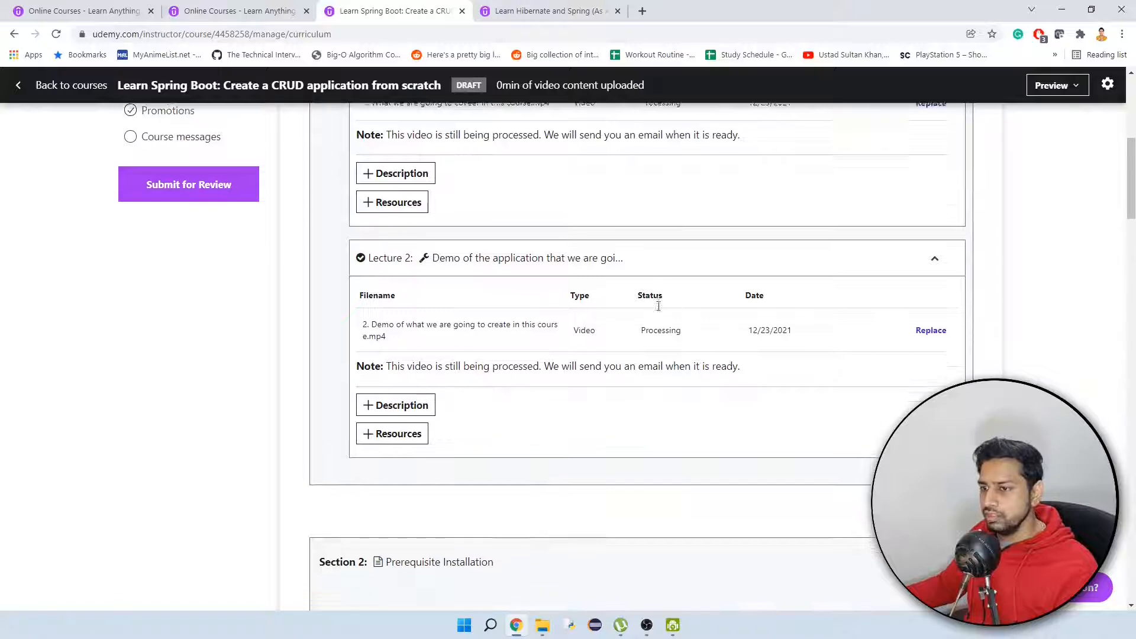
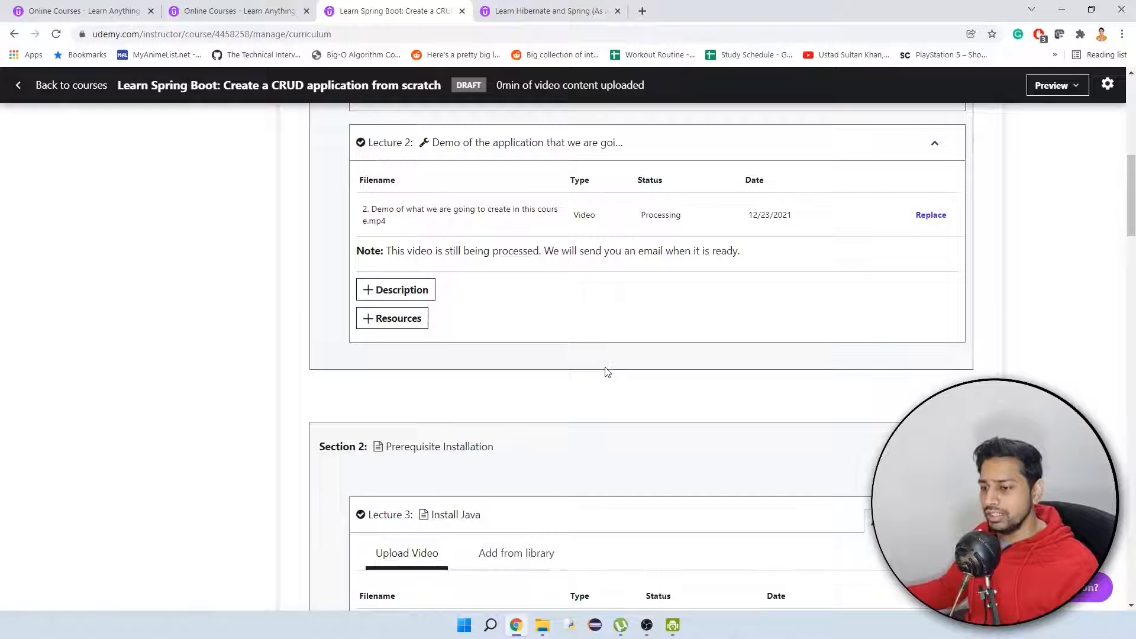
Upload "2. Install & Run Eclipse IDE.mp4" from the "2. Prerequisite Installation" folder as the video content of the Install/Run Eclipse IDE lecture.
scroll(613, 379, down, 2)
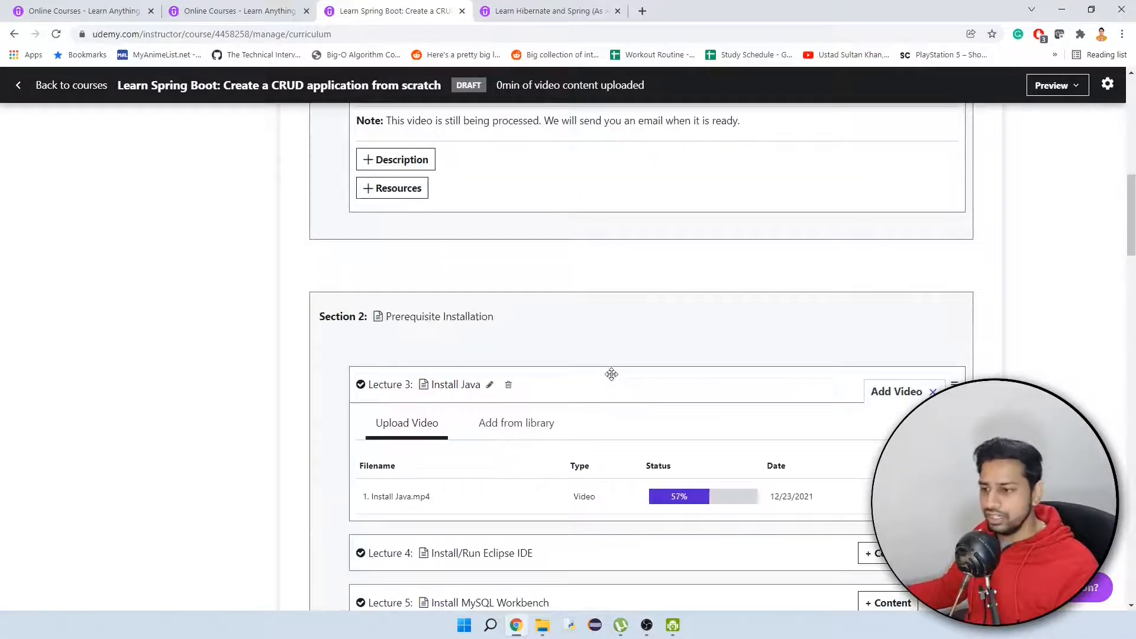
scroll(611, 374, down, 2)
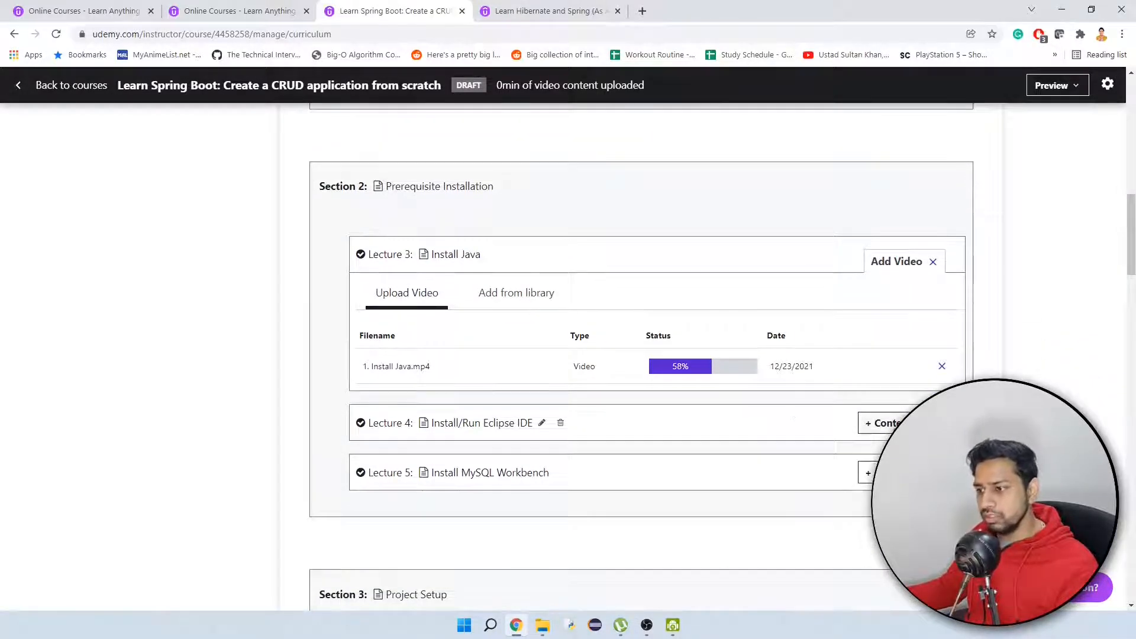
click(881, 423)
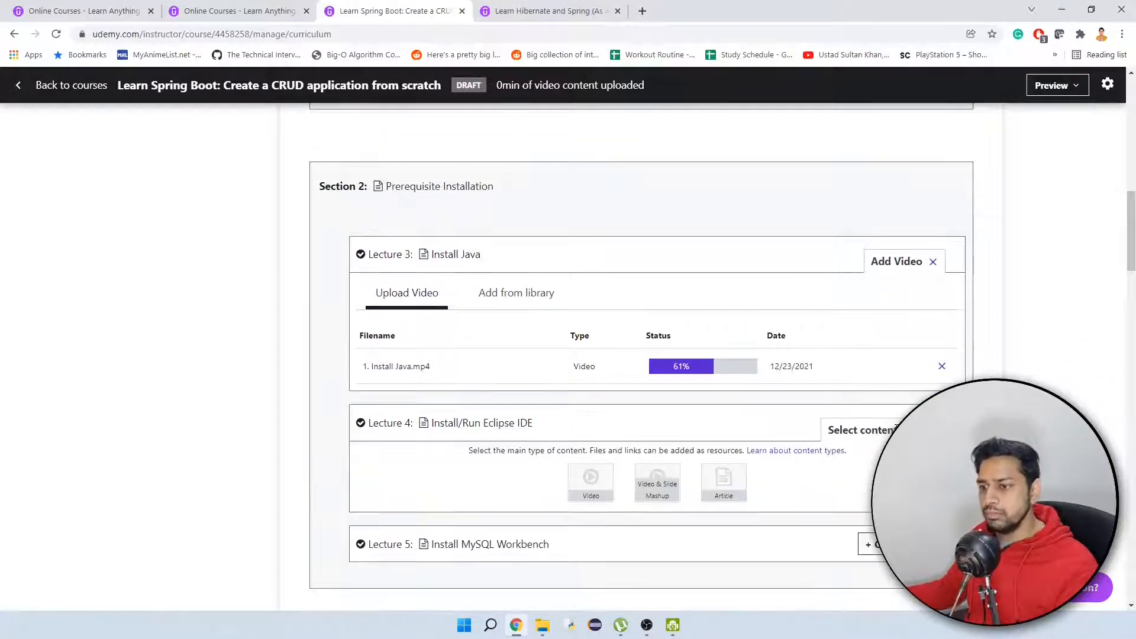
click(590, 481)
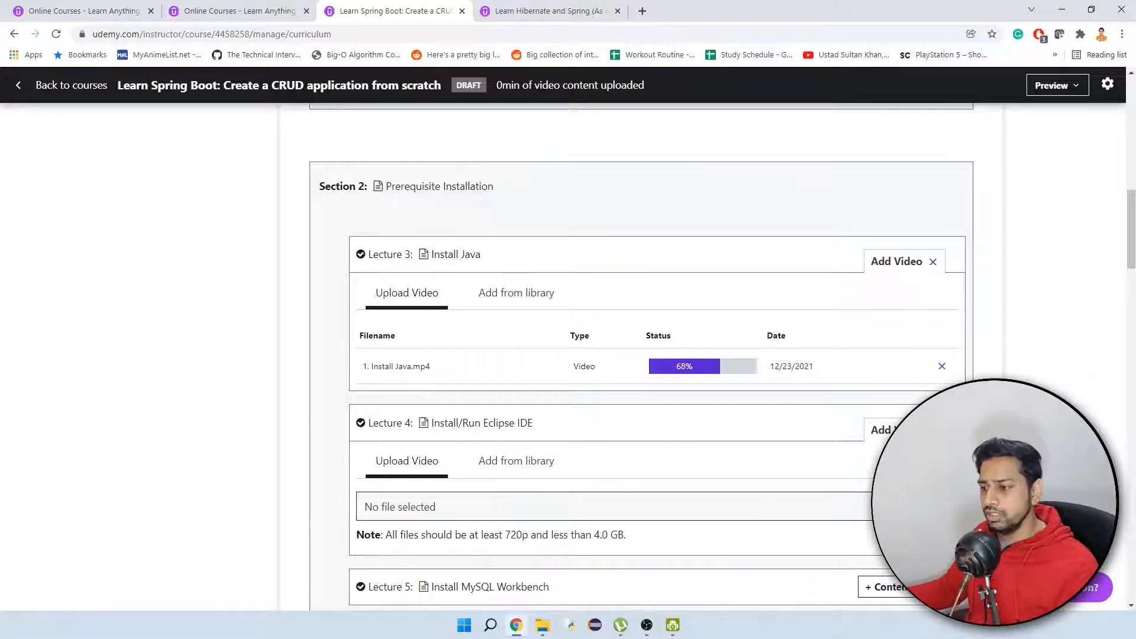
click(916, 506)
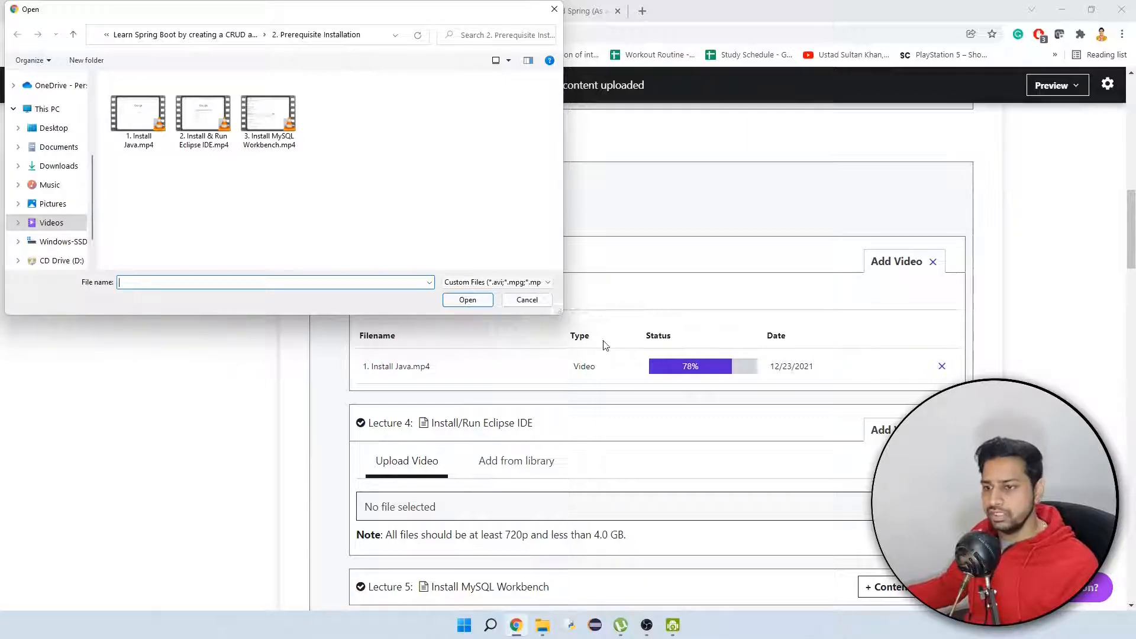
double_click(216, 118)
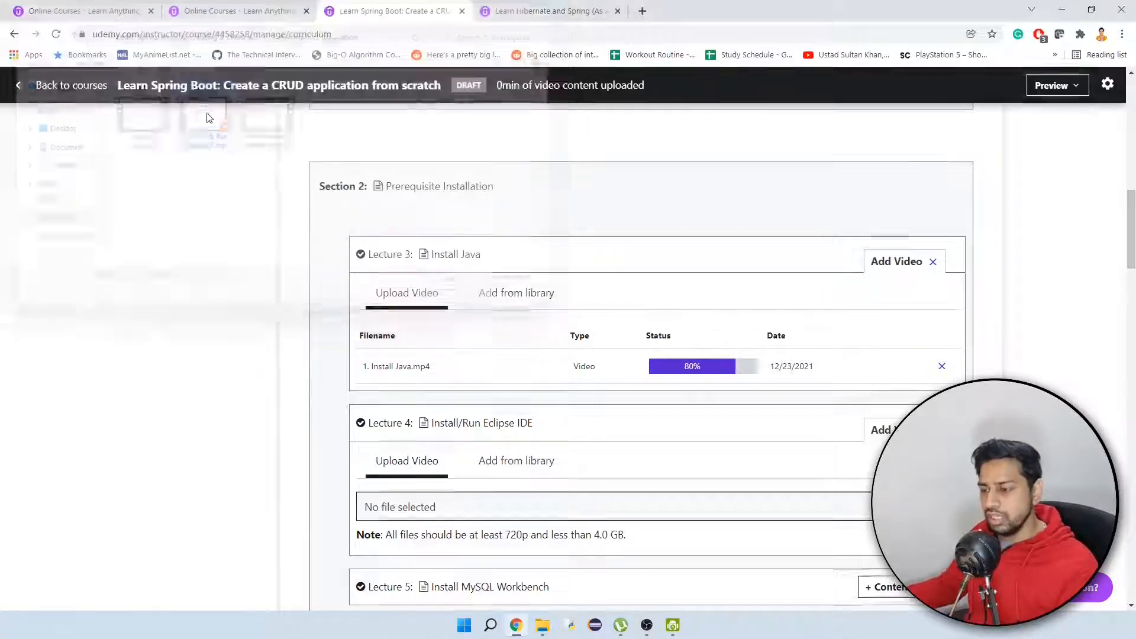
Upload "3. Install MySQL Workbench.mp4" as the video content of the Install MySQL Workbench lecture.
scroll(1064, 358, down, 3)
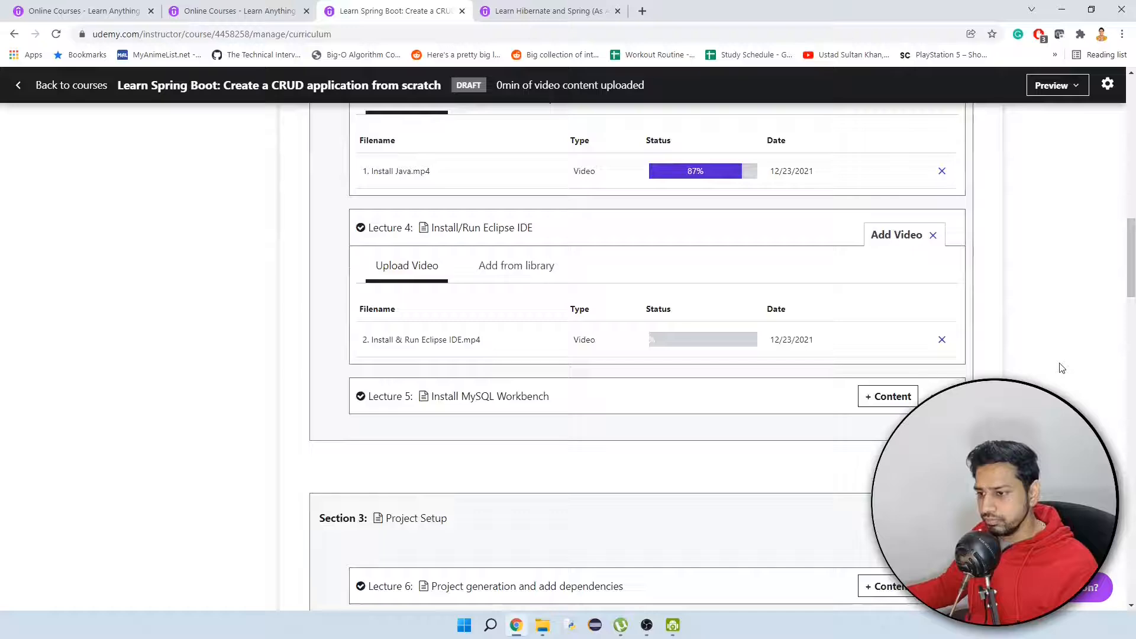
click(892, 396)
click(580, 459)
click(915, 480)
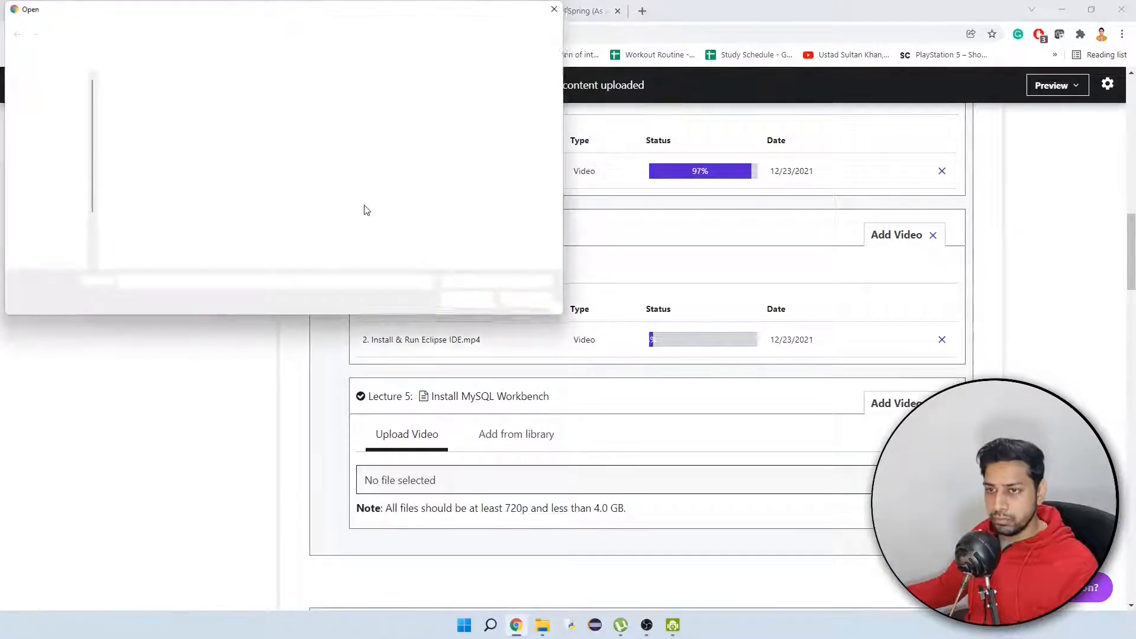
double_click(264, 134)
Upload "1. Project Generation & Add Dependencies.mp4" from the "3. Project Setup" folder as Lecture 6's video content.
scroll(757, 409, up, 5)
scroll(756, 408, up, 2)
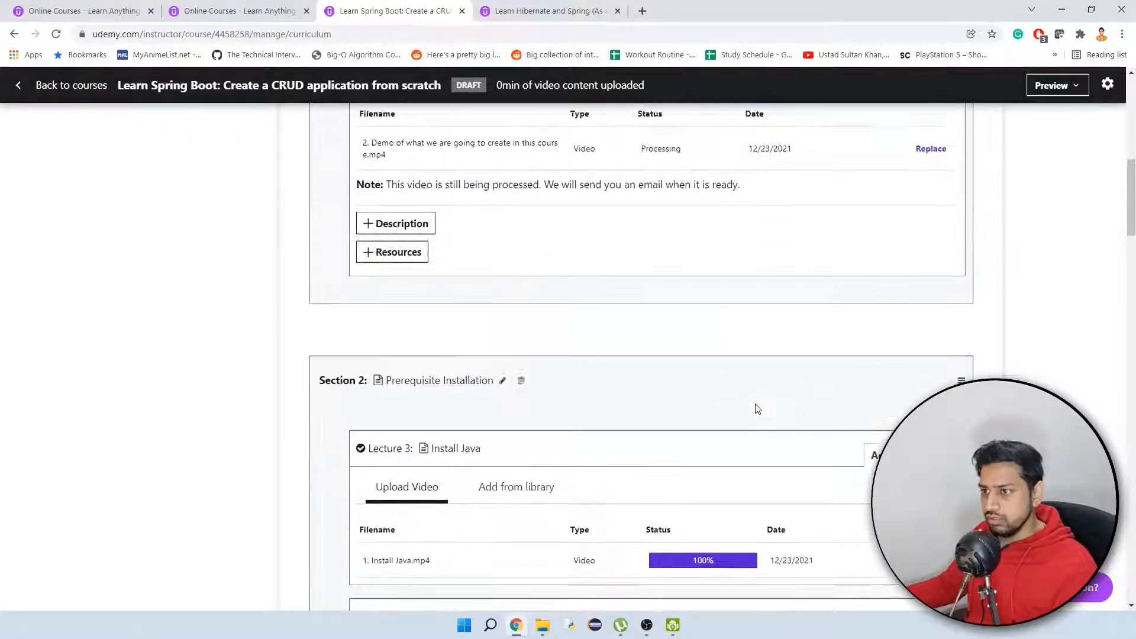
scroll(756, 408, down, 7)
scroll(757, 408, down, 5)
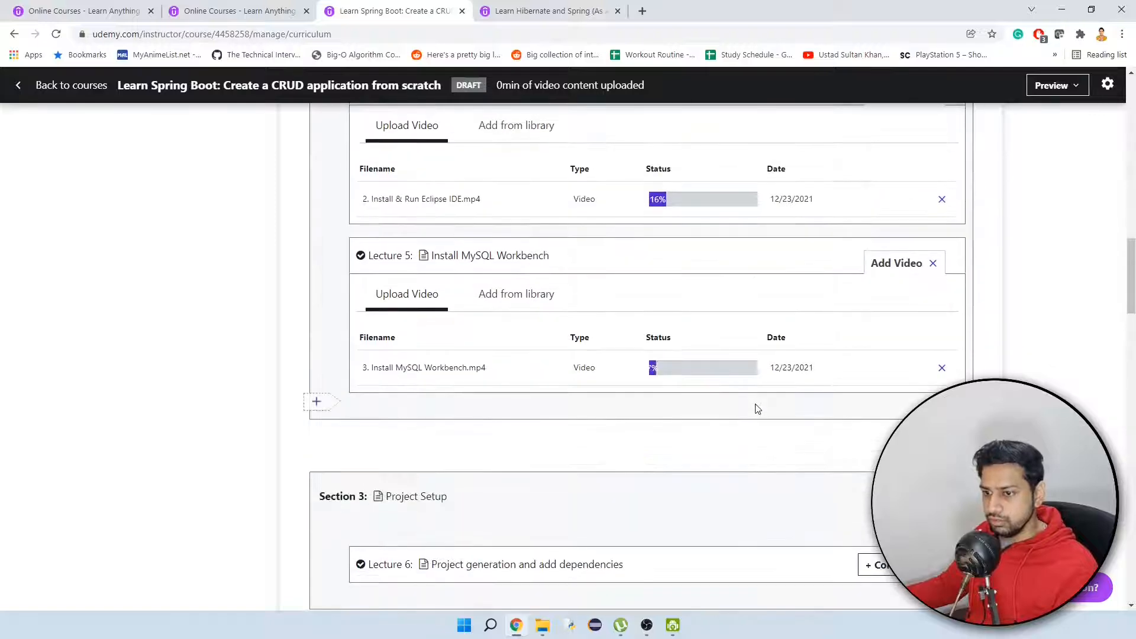
click(885, 373)
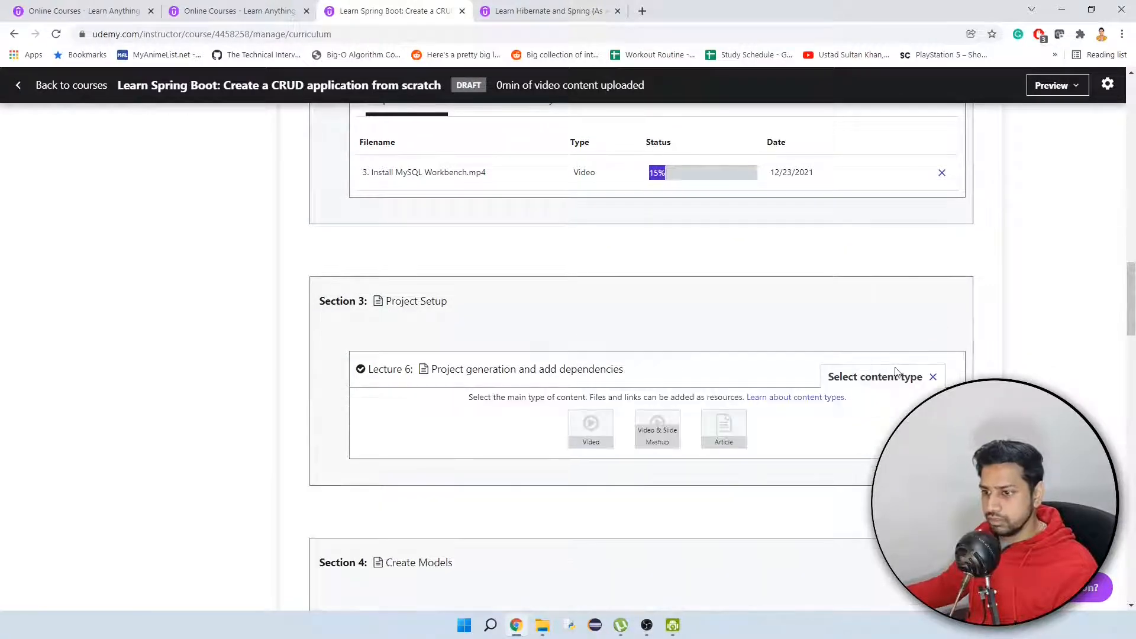
click(591, 431)
click(875, 451)
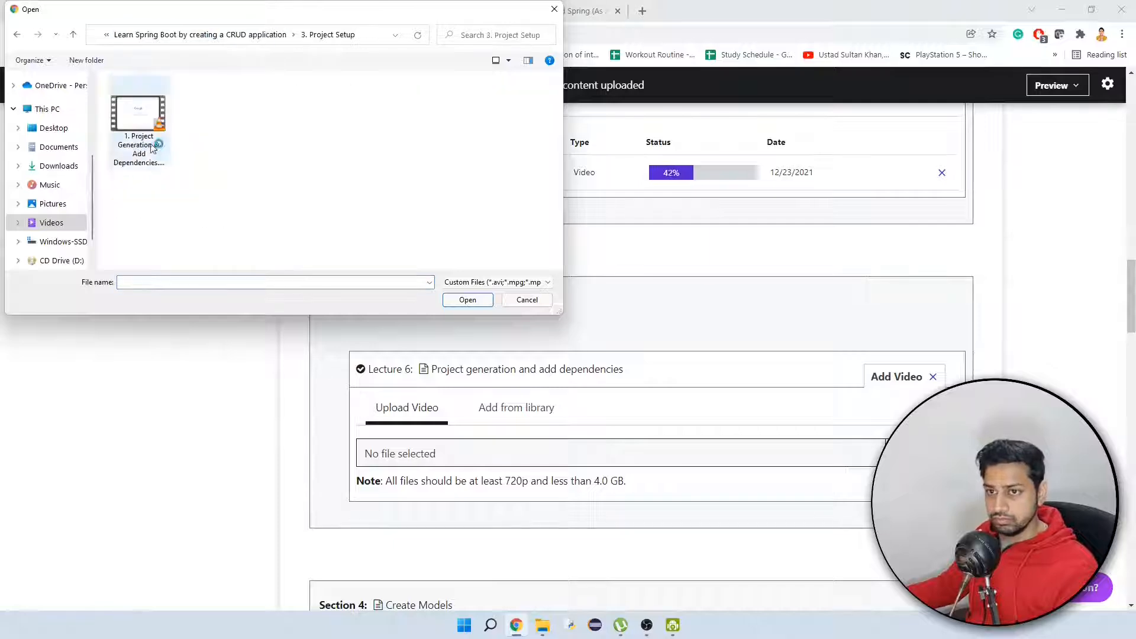
double_click(142, 116)
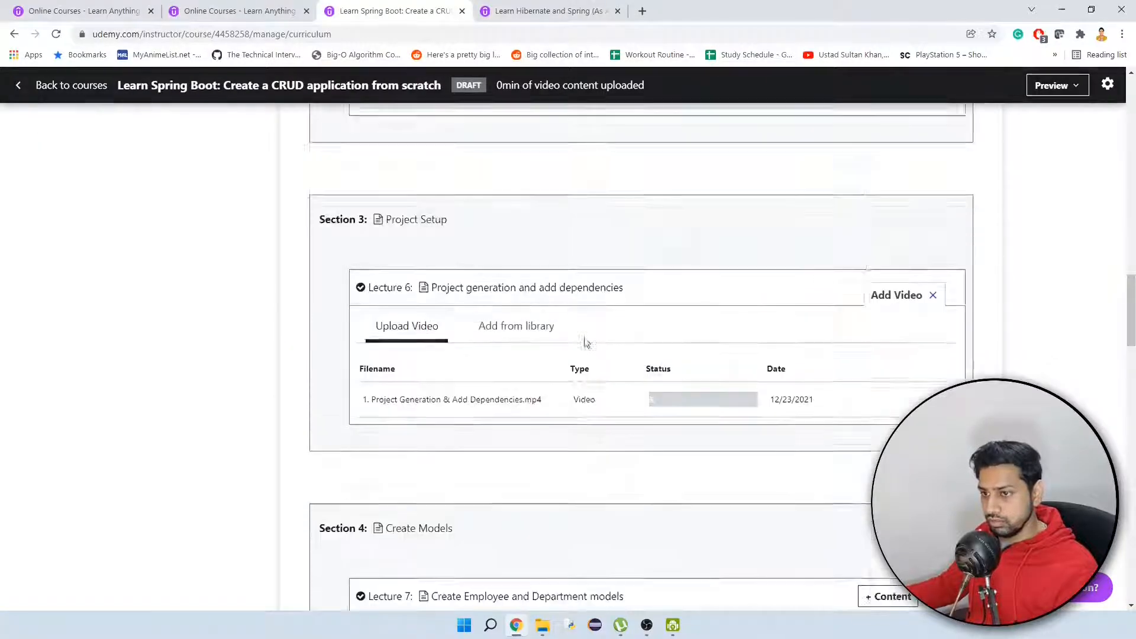
Upload "1. Create Employee & Department models.mp4" from the "4. Create Models" folder as the video content of Lecture 7.
scroll(710, 414, down, 2)
click(861, 476)
click(591, 527)
click(877, 547)
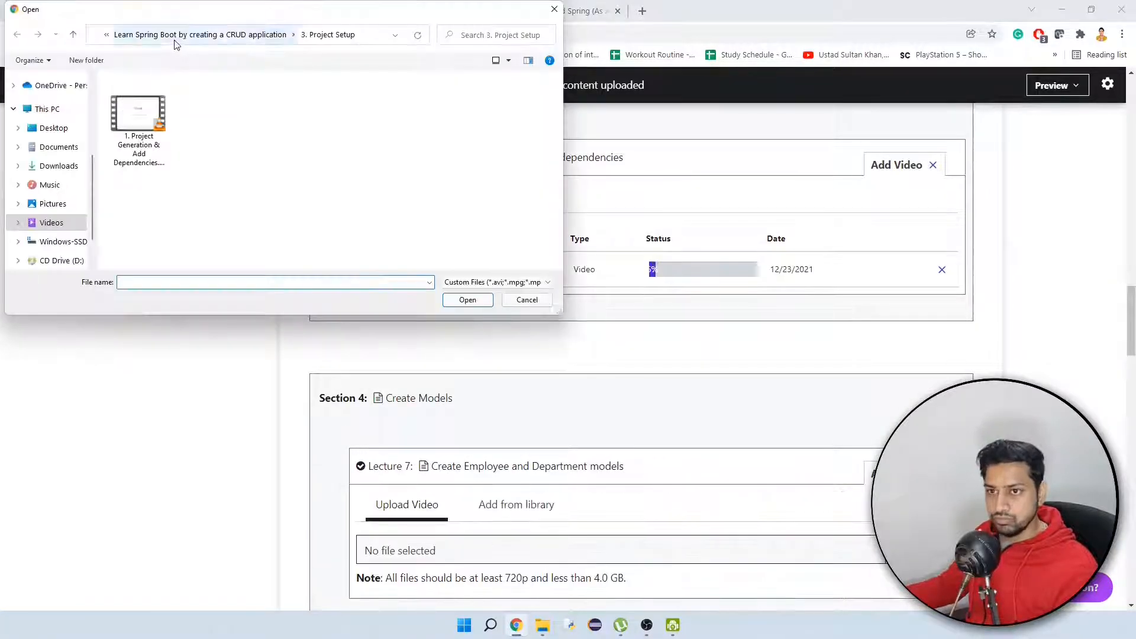
click(176, 36)
double_click(319, 122)
double_click(141, 152)
Upload "1. Database & tables creation.mp4" from the "5. DB Setup" folder as the video content of the Database tables creation lecture.
scroll(779, 338, down, 6)
click(874, 385)
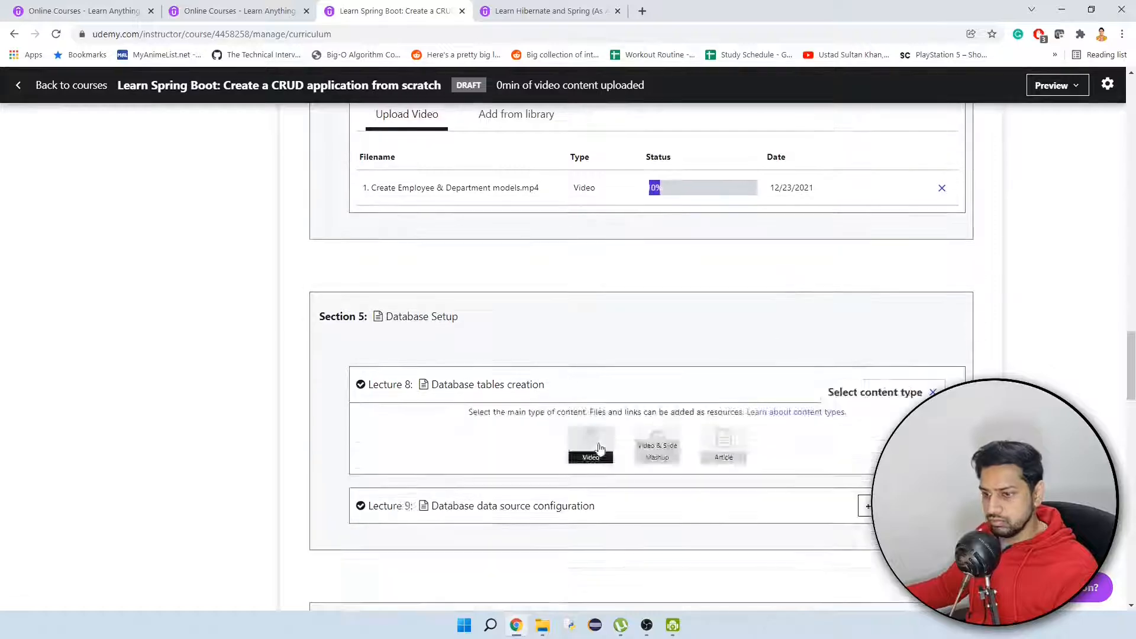
click(597, 449)
click(902, 469)
click(195, 36)
double_click(388, 121)
double_click(139, 127)
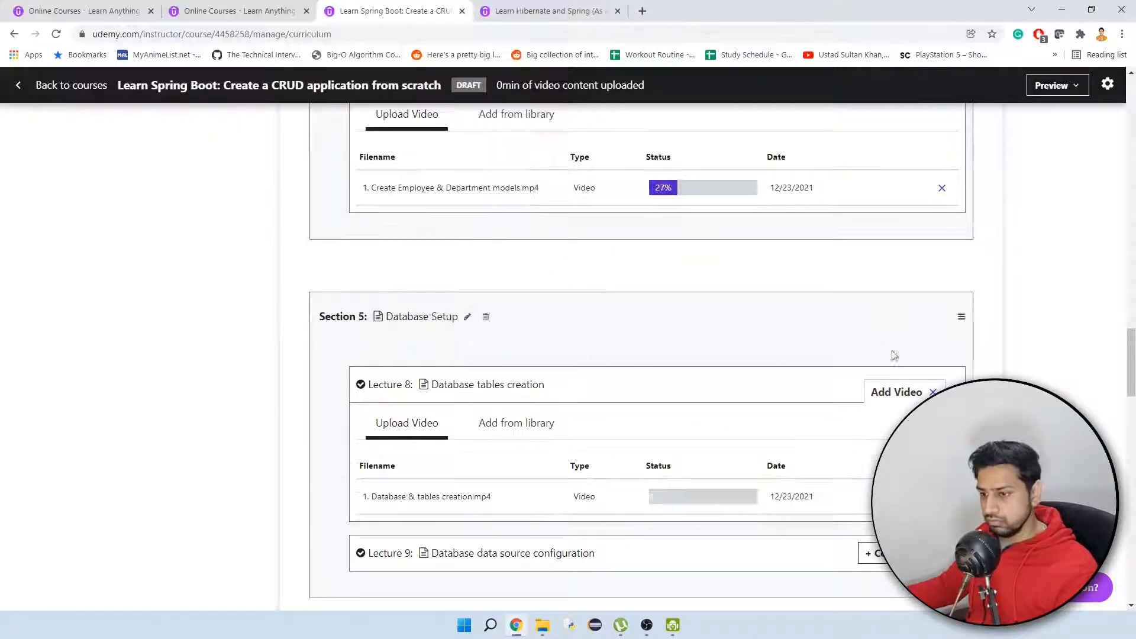
Upload "2. Database DataSource Configuration.mp4" as the video content of the Database data source configuration lecture.
scroll(892, 356, down, 3)
click(893, 357)
click(590, 417)
click(651, 441)
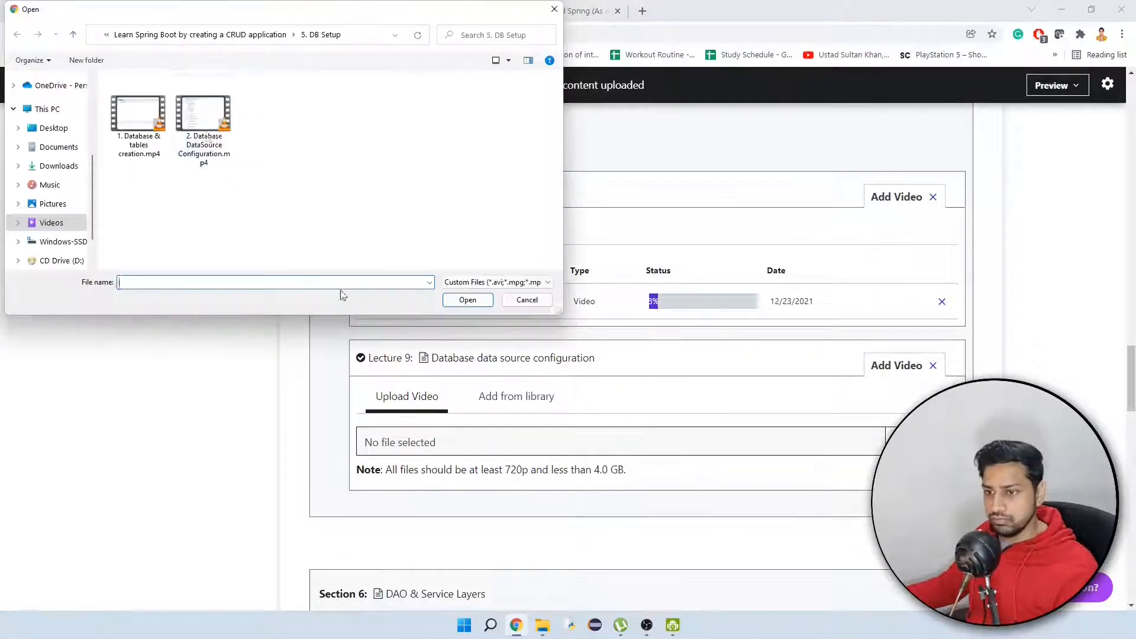
double_click(207, 138)
Upload "1. DAO & Service Configuration.mp4" from the "6. DAO & Service Layers" folder as the video content of Lecture 10.
scroll(736, 337, down, 5)
click(890, 343)
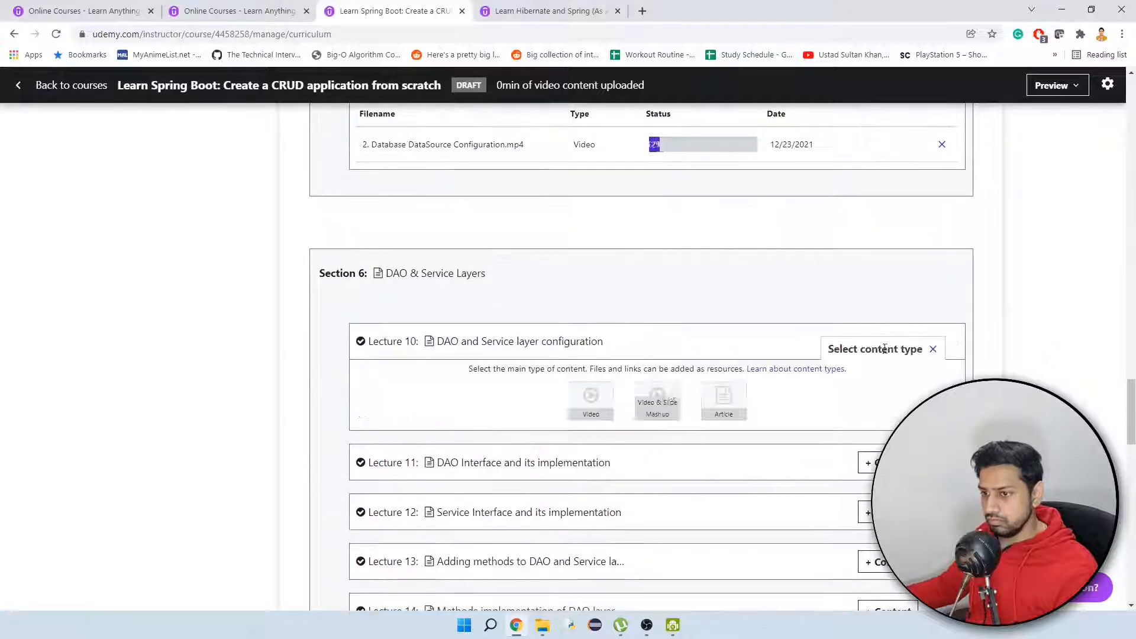
click(597, 395)
click(911, 425)
click(204, 39)
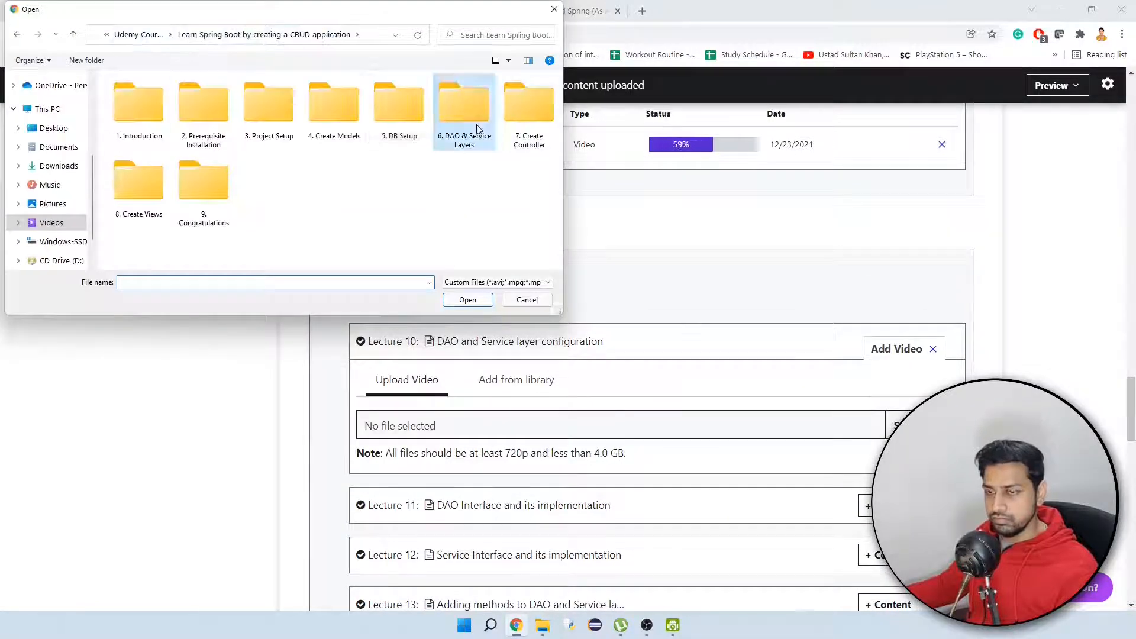
double_click(476, 123)
double_click(141, 127)
Upload "2. DAO Interface & its implementation class.mp4" as the video content of Lecture 11 in the DAO & Service Layers section.
scroll(651, 319, down, 3)
click(877, 375)
click(619, 422)
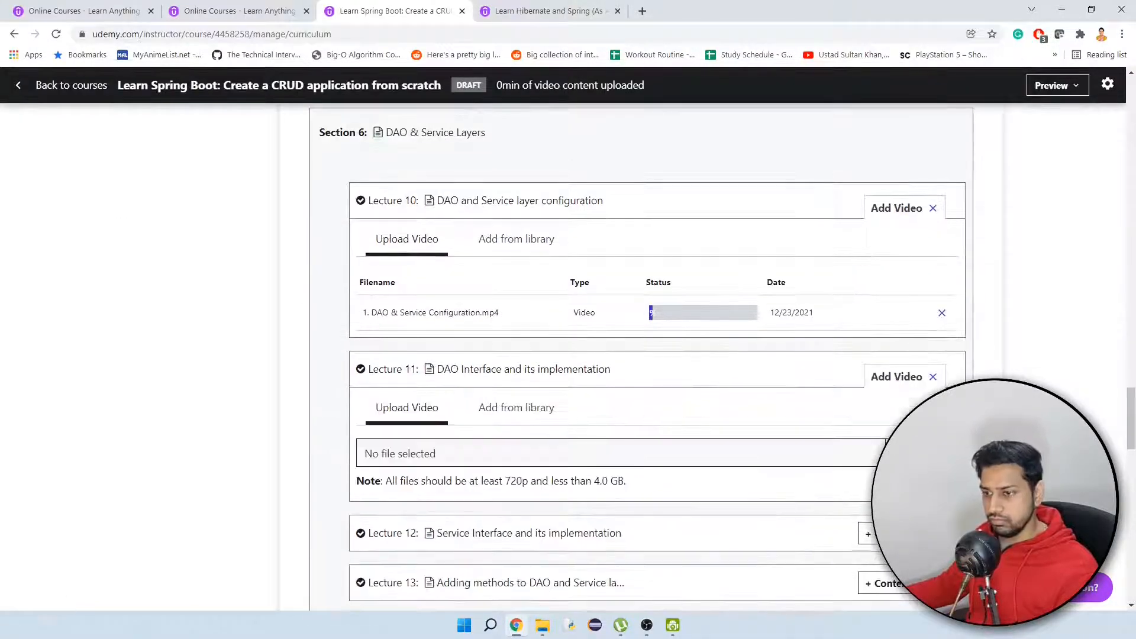
click(911, 454)
double_click(200, 144)
Upload "3. Service Interface & its implementation class.mp4" as the video content of Lecture 12.
scroll(765, 388, down, 3)
click(883, 396)
click(590, 457)
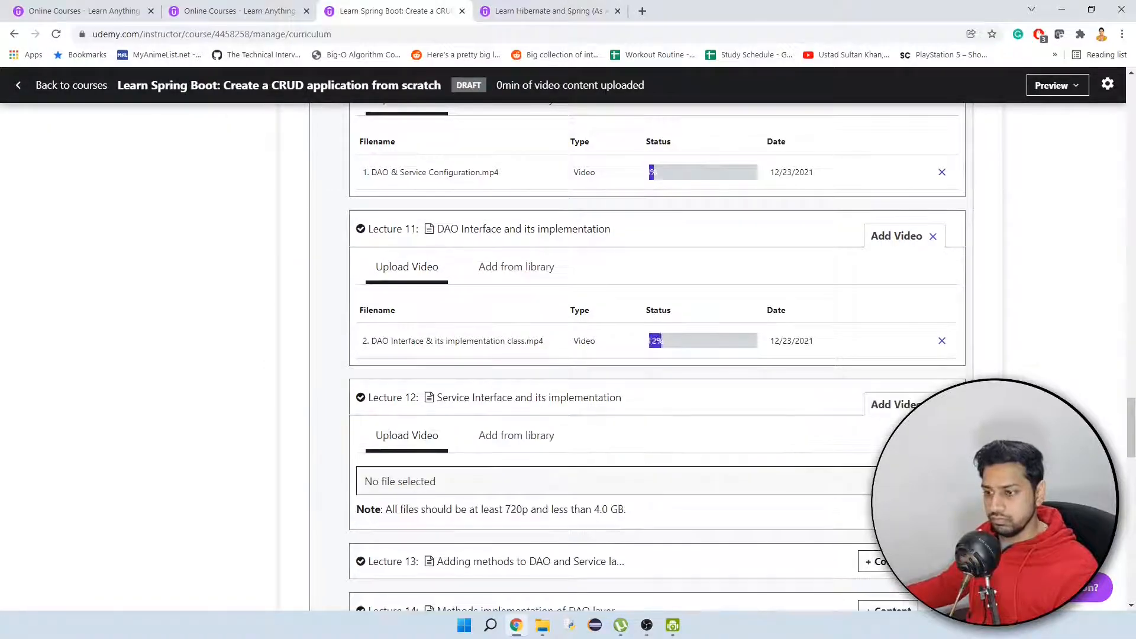
click(911, 481)
double_click(268, 118)
Upload "4. Adding methods to DAO & Service layers.mp4" as the video content of Lecture 13.
scroll(650, 414, down, 3)
click(883, 436)
click(591, 497)
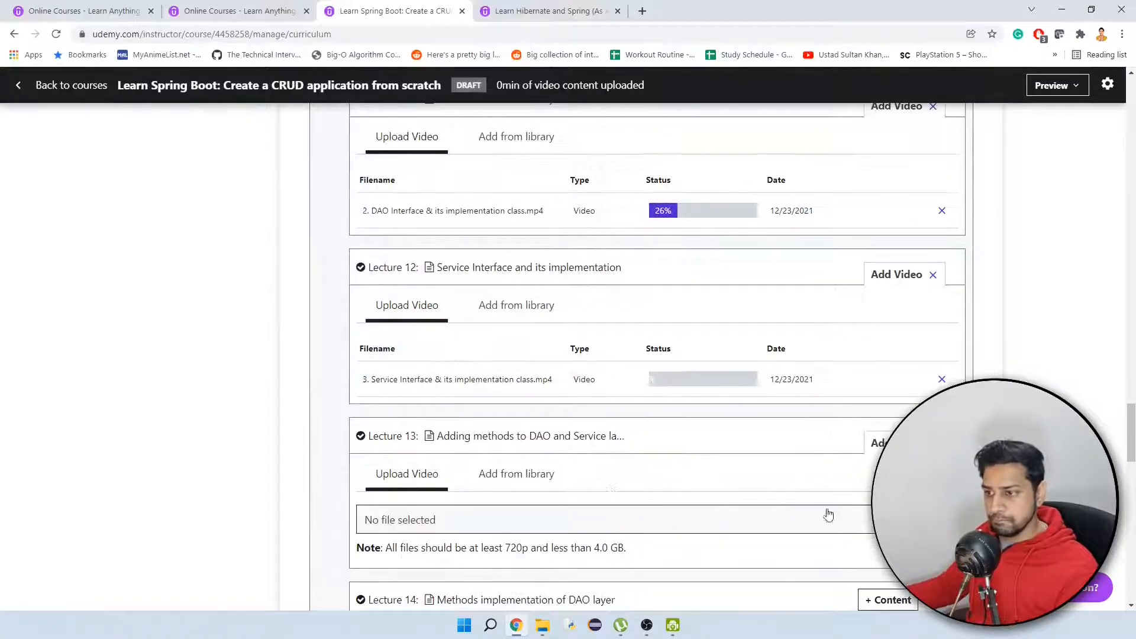
click(828, 518)
double_click(333, 118)
Choose video as the content type of Lecture 14, Methods implementation of DAO layer.
scroll(650, 414, down, 3)
click(882, 409)
click(591, 471)
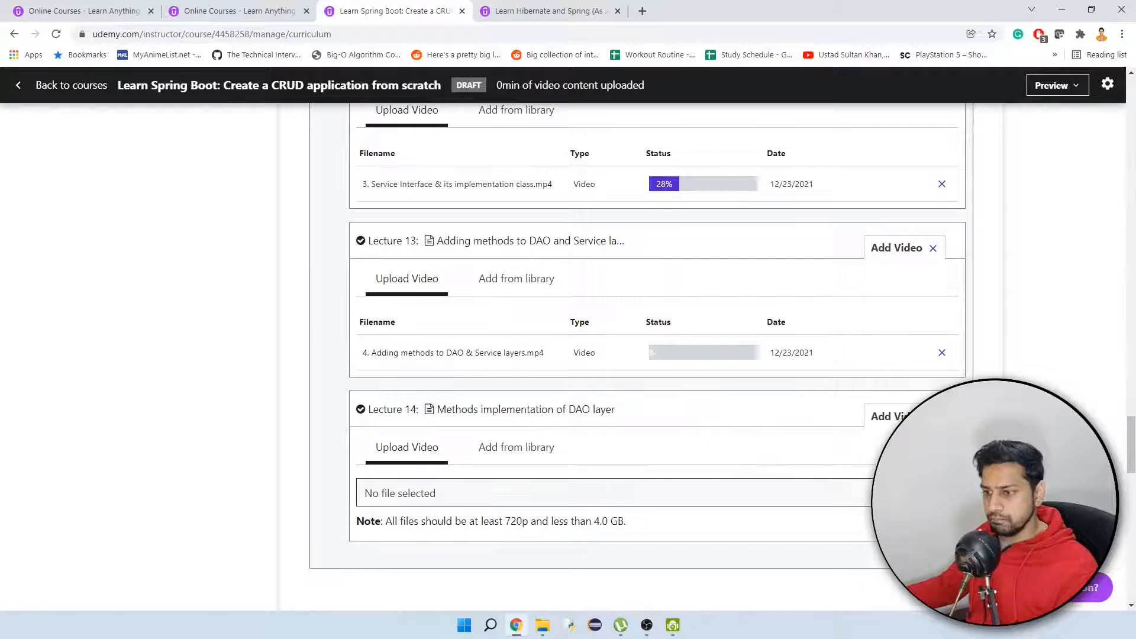
Upload "1. Controller Mappings.mp4" from the "7. Create Controller" folder as the video content of the Create controller mappings lecture.
scroll(774, 373, down, 4)
click(887, 260)
click(592, 322)
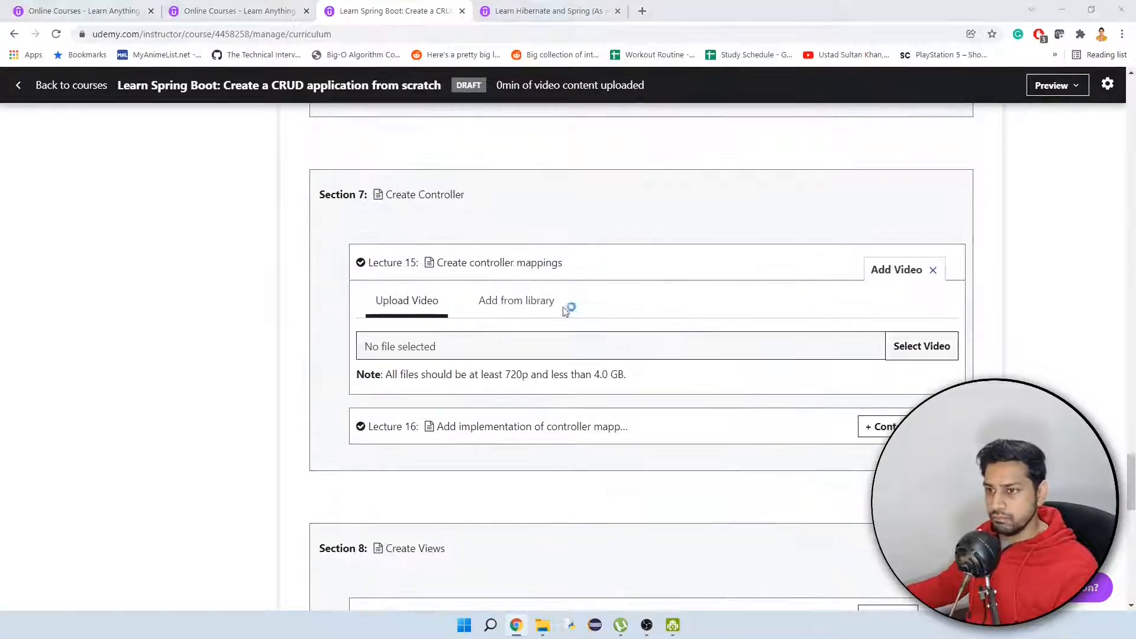
click(567, 346)
double_click(529, 107)
double_click(136, 112)
Upload "2. Add Implementation of Controller Mappings.mp4" as the video content of Lecture 16.
click(882, 426)
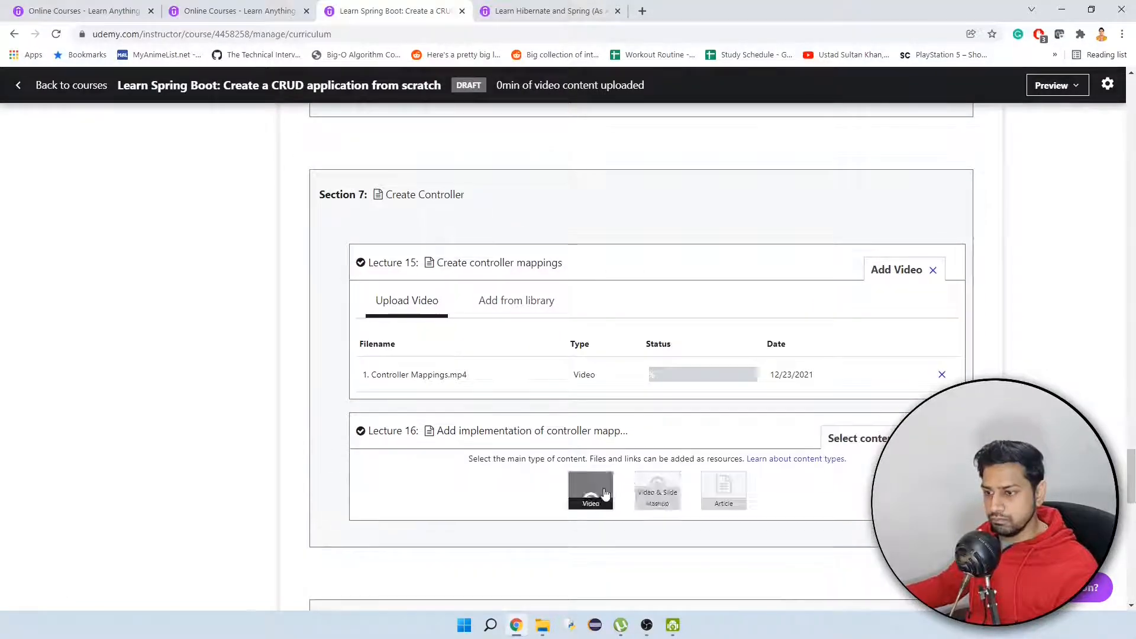
click(591, 487)
click(567, 514)
double_click(142, 156)
Upload "1. Create Folder Structure & Create JSP pages.mp4" from the "8. Create Views" folder as the video content of Lecture 17.
scroll(787, 339, down, 6)
scroll(882, 395, up, 2)
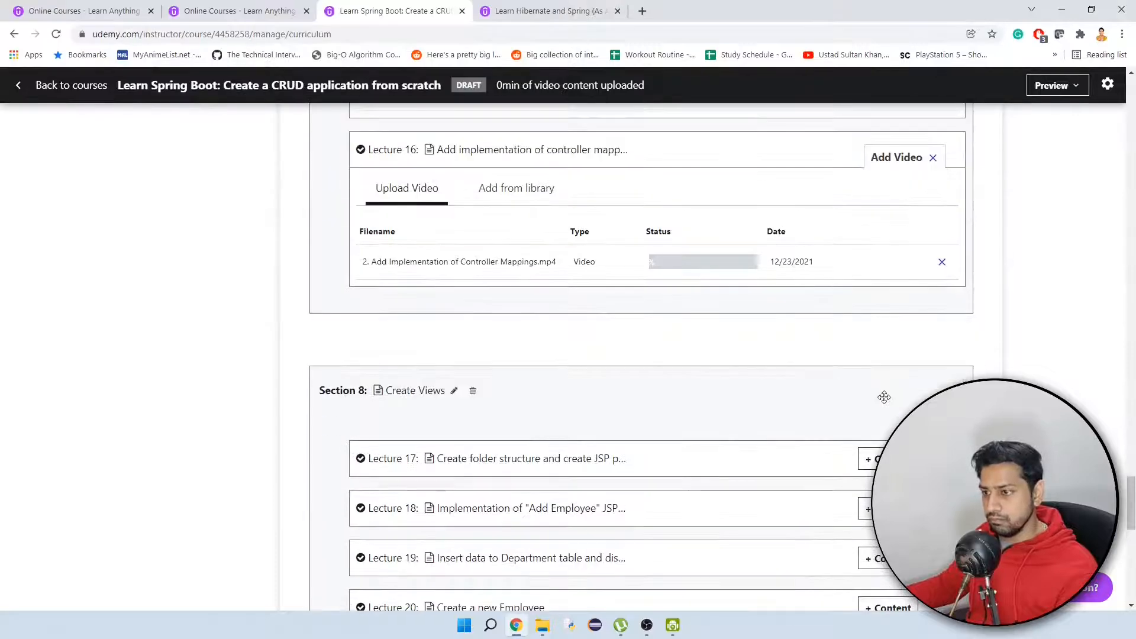
scroll(882, 395, down, 1)
click(883, 395)
click(590, 455)
click(588, 477)
click(263, 33)
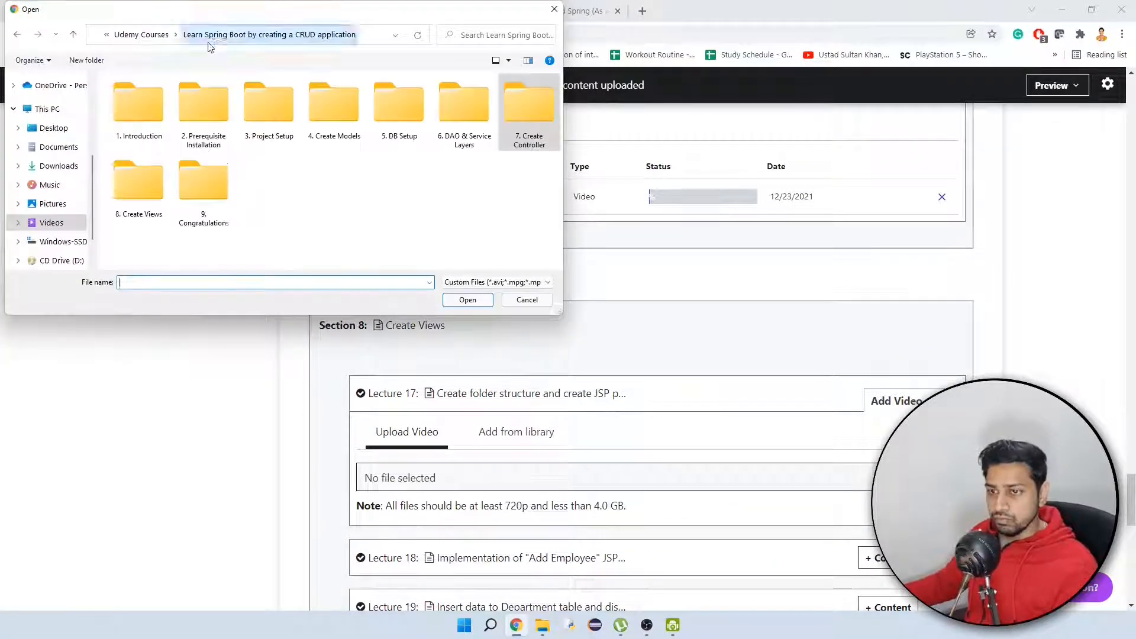
double_click(165, 194)
double_click(143, 107)
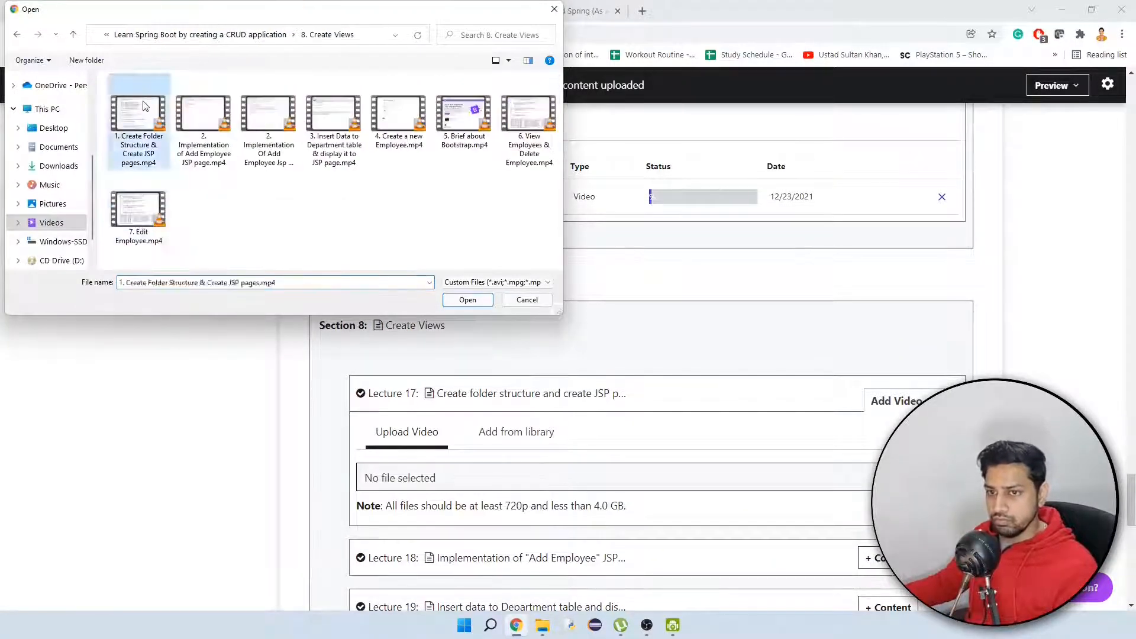
Upload "2. Implementation of Add Employee JSP page.mp4" as the video content of Lecture 18 in the Create Views section.
scroll(887, 390, down, 3)
click(886, 369)
click(592, 429)
click(639, 450)
double_click(203, 122)
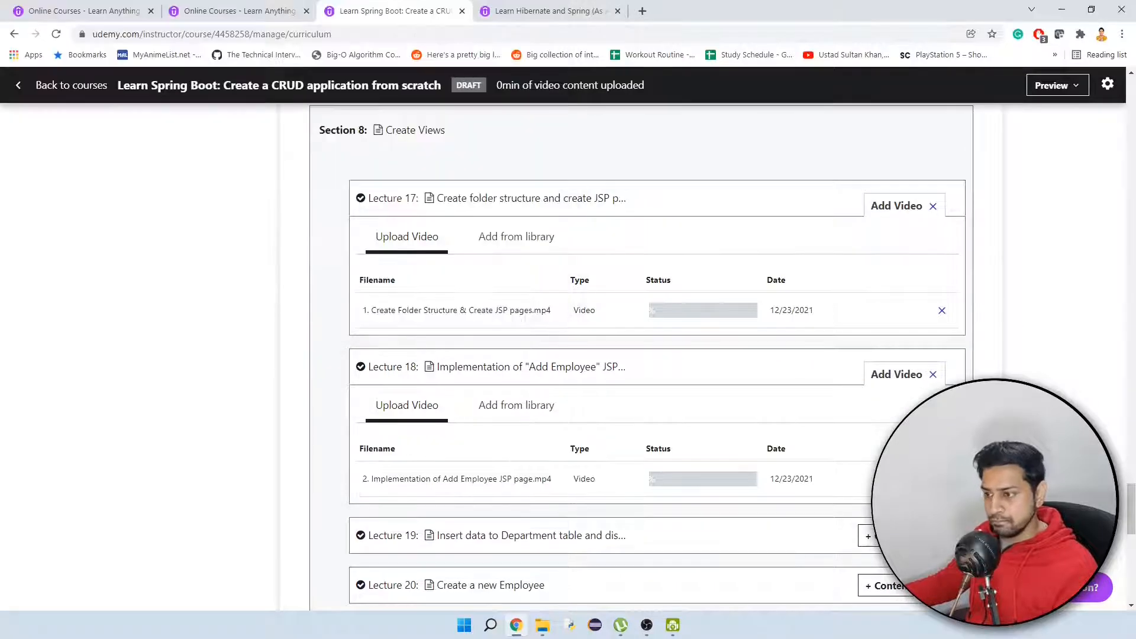
Upload "3. Insert Data to Department table & display it to JSP page.mp4" as the video content of Lecture 19.
scroll(651, 296, down, 2)
click(889, 460)
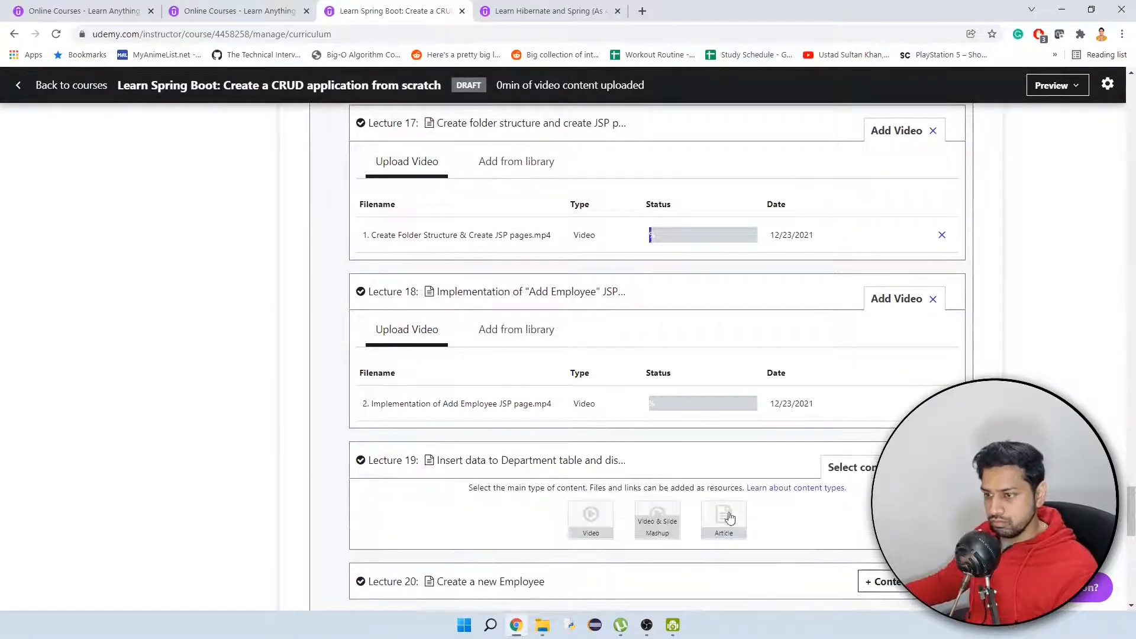
click(599, 524)
click(911, 543)
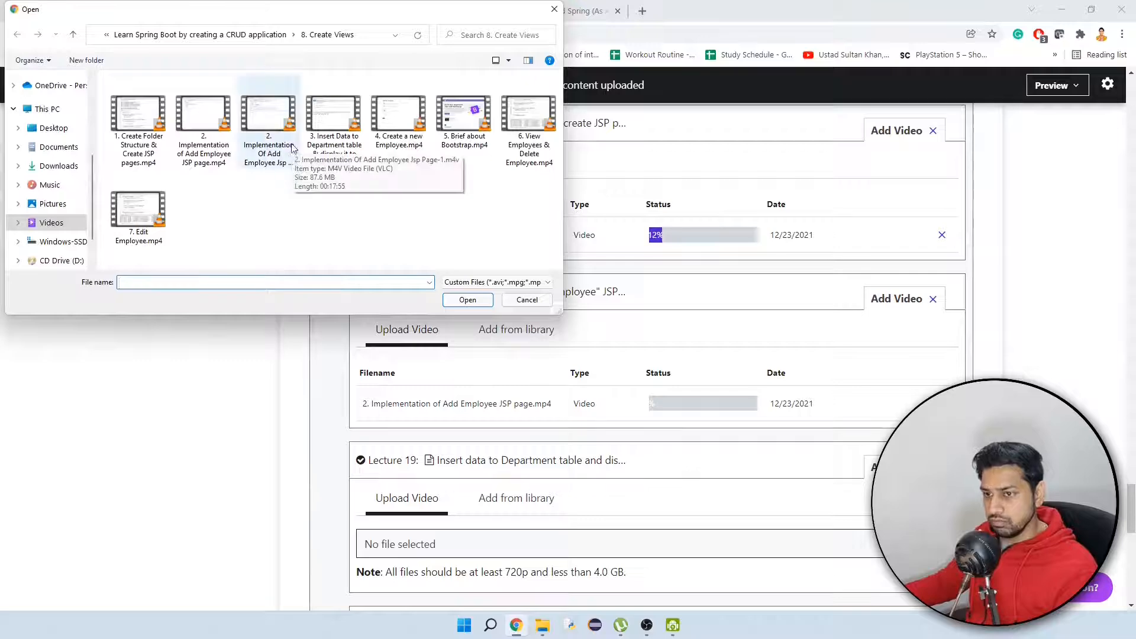
double_click(333, 116)
Upload "4. Create a new Employee.mp4" as the video content of Lecture 20.
scroll(828, 385, down, 2)
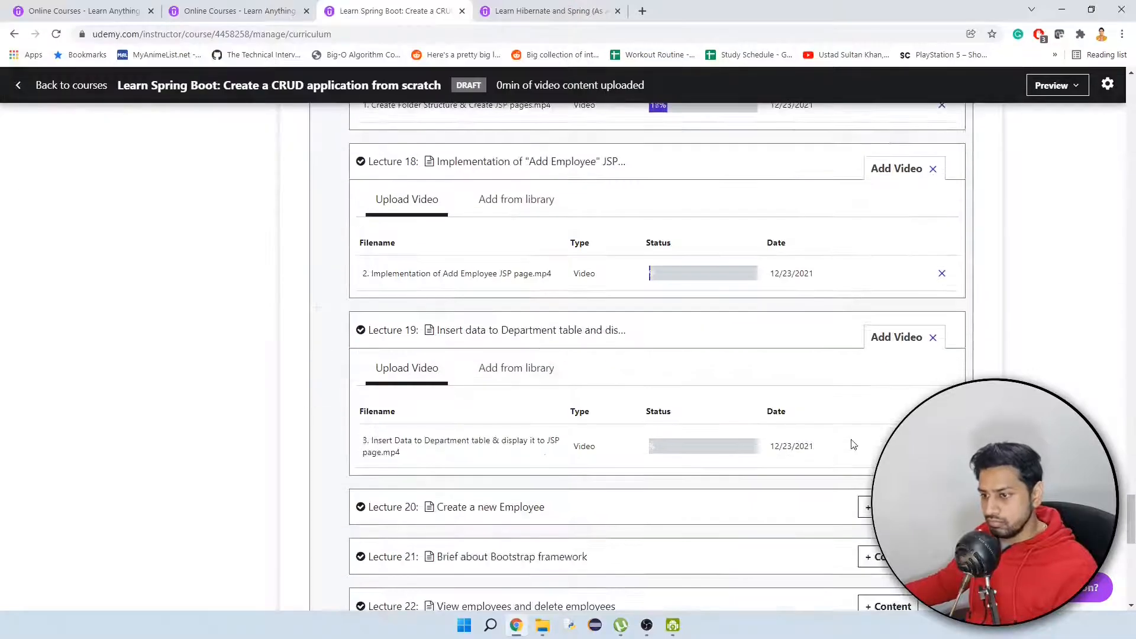
scroll(854, 445, down, 1)
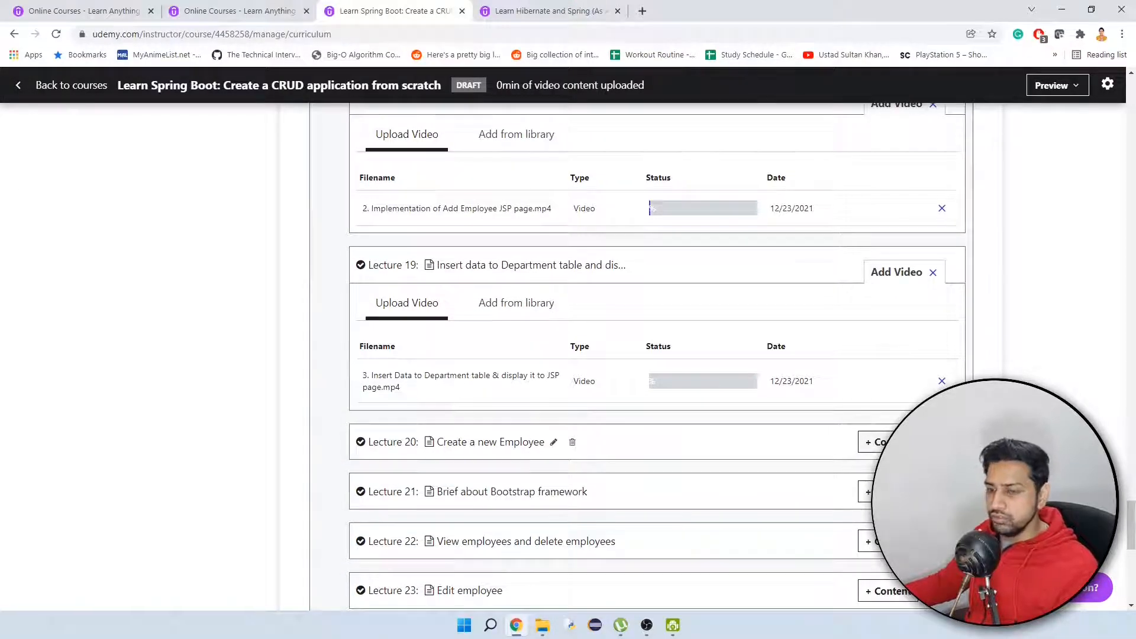
click(879, 441)
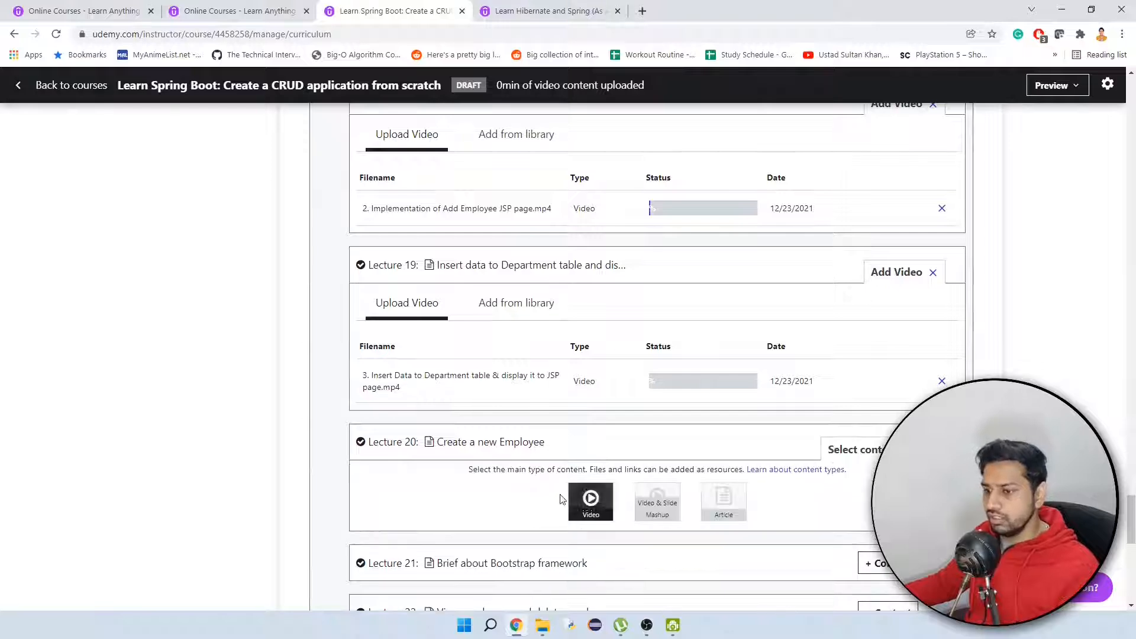
click(590, 500)
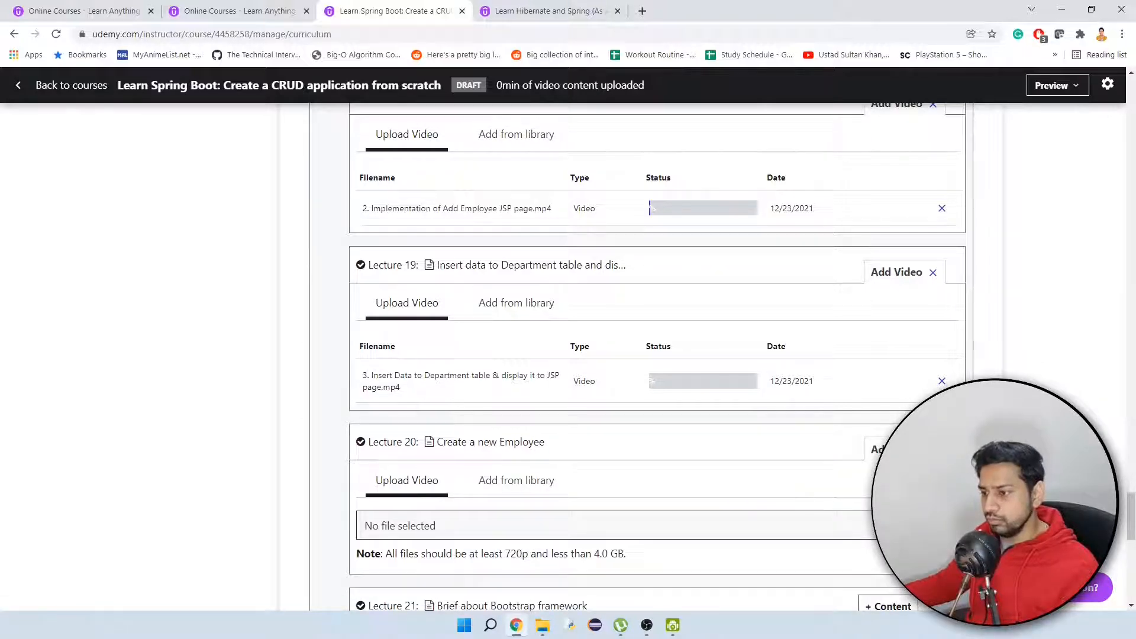
click(758, 517)
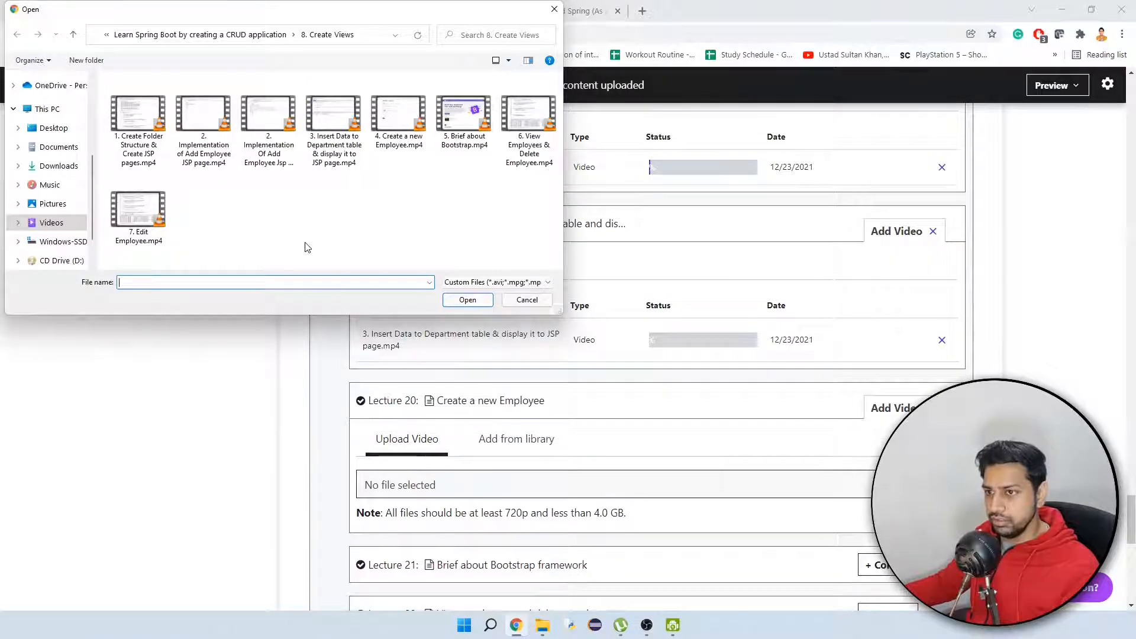
double_click(405, 124)
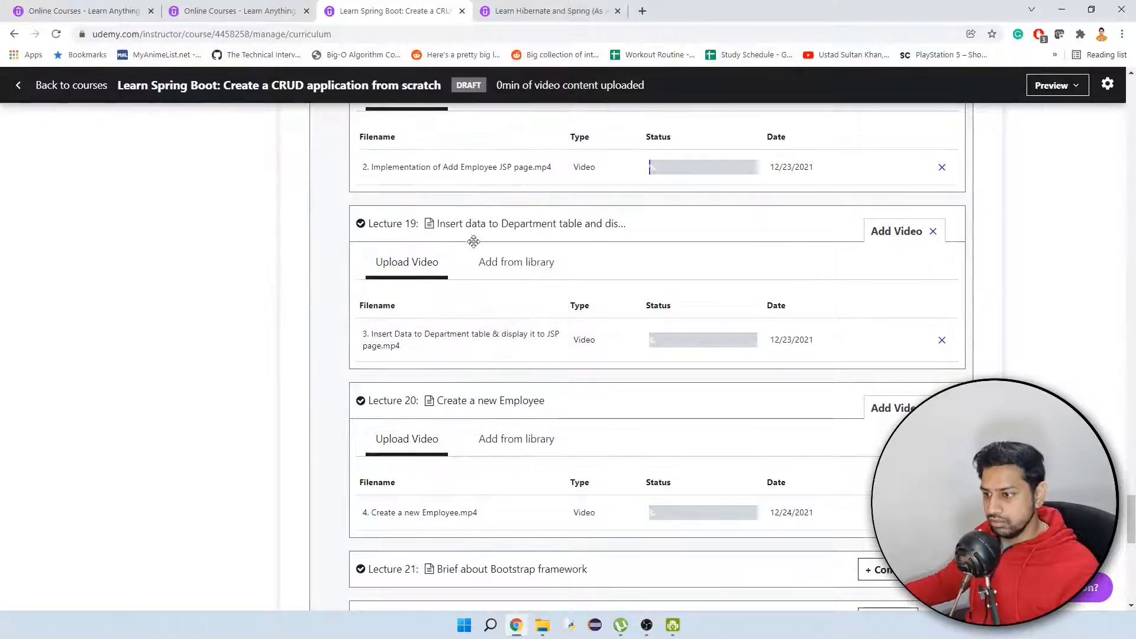
Upload "5. Brief about Bootstrap.mp4" as the video content of Lecture 21, Brief about Bootstrap framework.
scroll(763, 362, down, 2)
scroll(763, 362, down, 2)
click(881, 309)
click(570, 368)
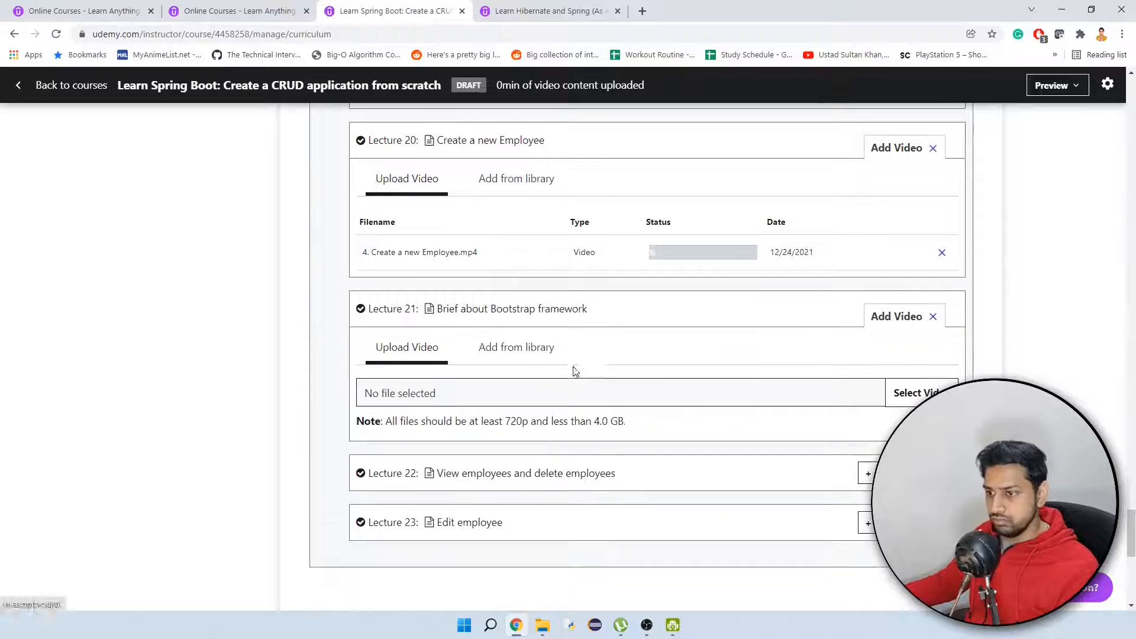
click(902, 392)
double_click(463, 115)
Upload "6. View Employees & Delete Employee.mp4" as the video content of Lecture 22.
scroll(799, 332, down, 2)
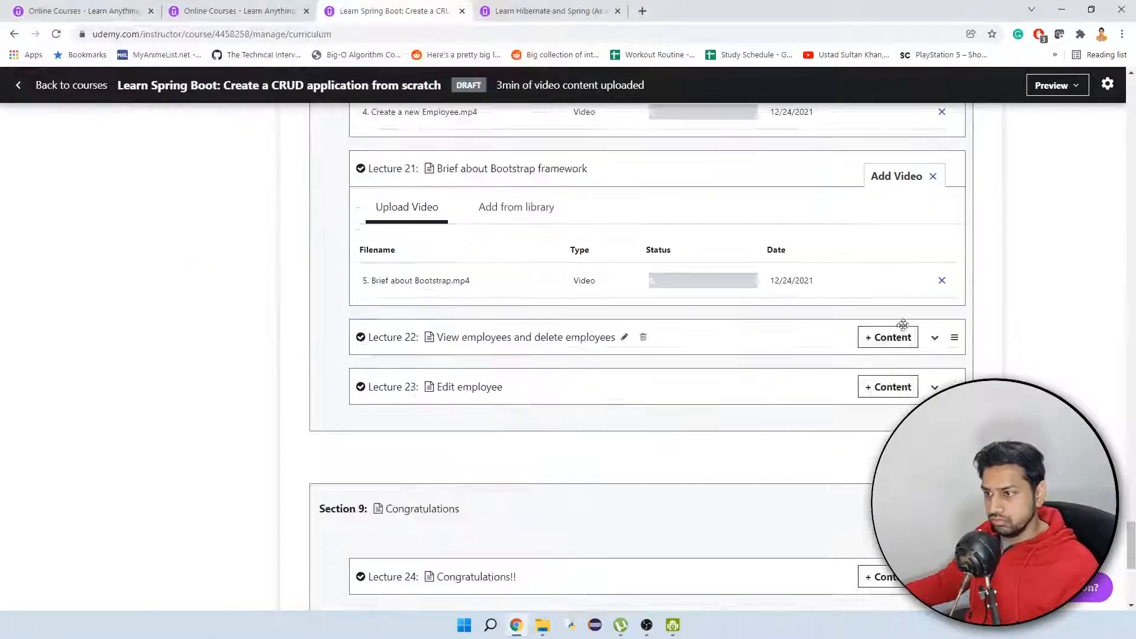
click(887, 335)
click(588, 397)
double_click(520, 136)
Upload "7. Edit Employee.mp4" as the video content of Lecture 23 in the Create Views section.
click(883, 503)
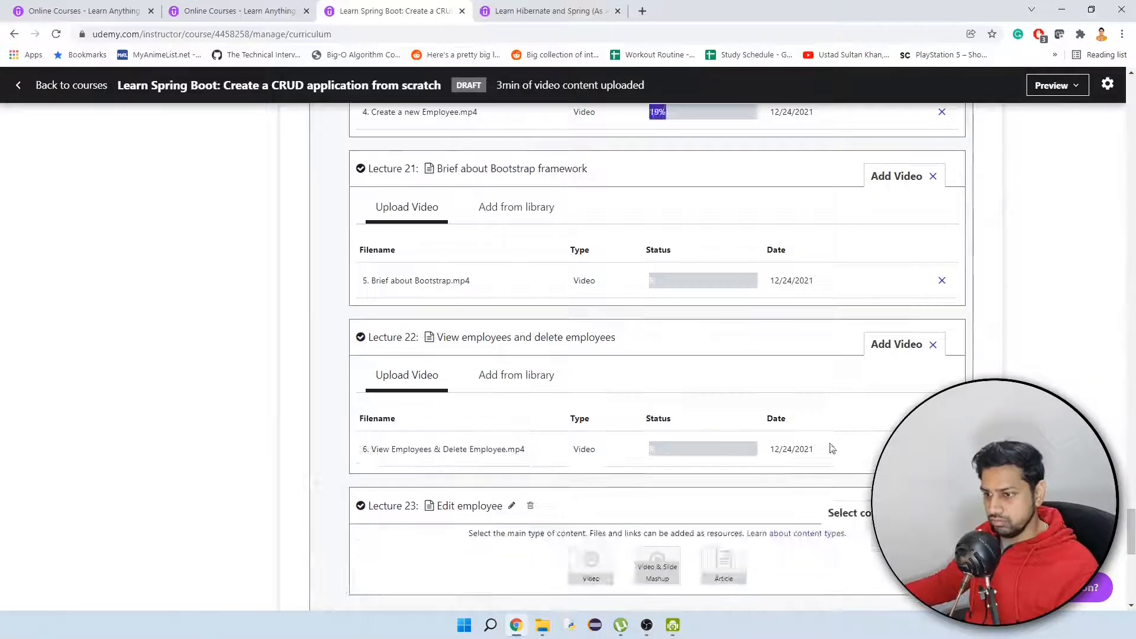
scroll(829, 448, down, 2)
click(590, 437)
click(902, 459)
double_click(145, 208)
Upload the video file in the "9. Congratulations" folder as the video content of Lecture 24 in Section 9.
scroll(827, 420, down, 4)
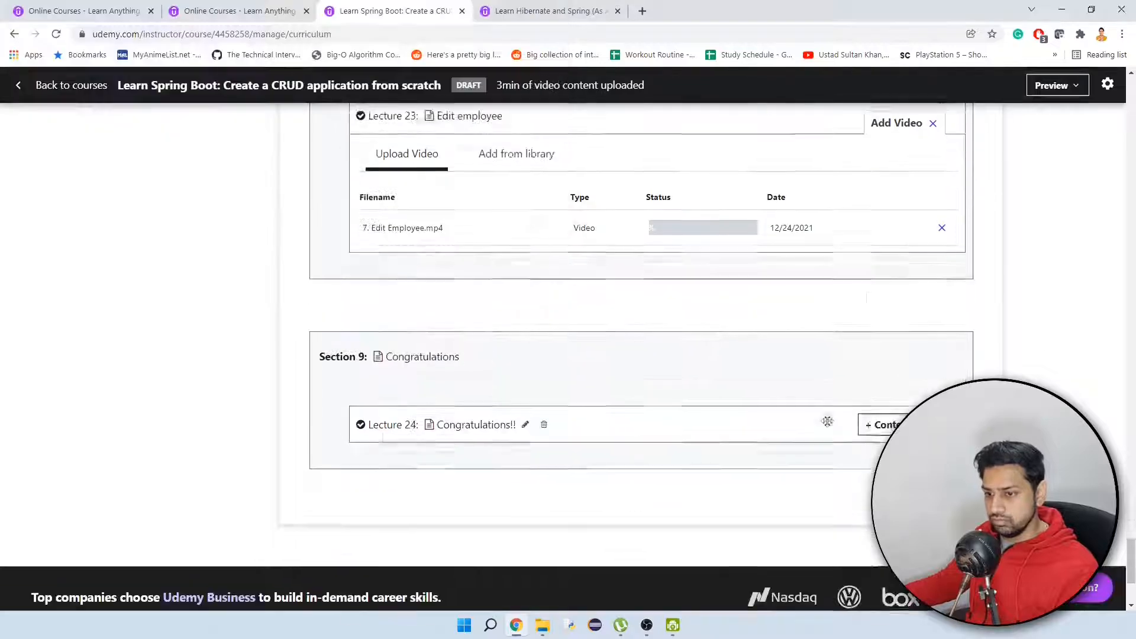
click(884, 424)
click(591, 480)
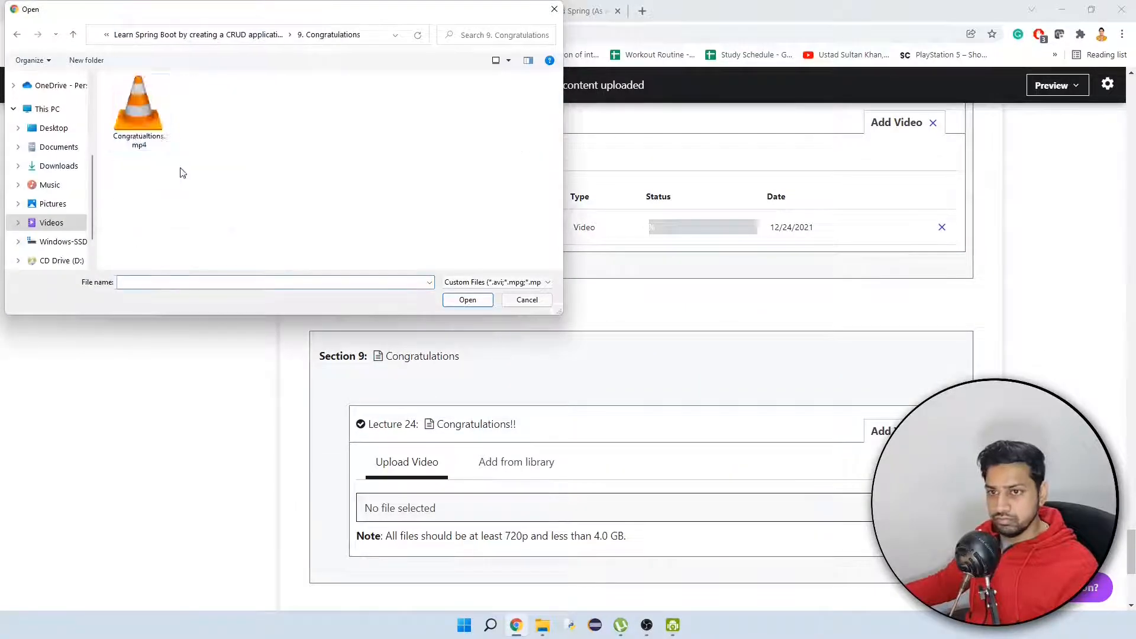
double_click(144, 118)
Check the upload and processing status of the lecture videos from Section 9 back up to Section 1.
scroll(741, 326, up, 20)
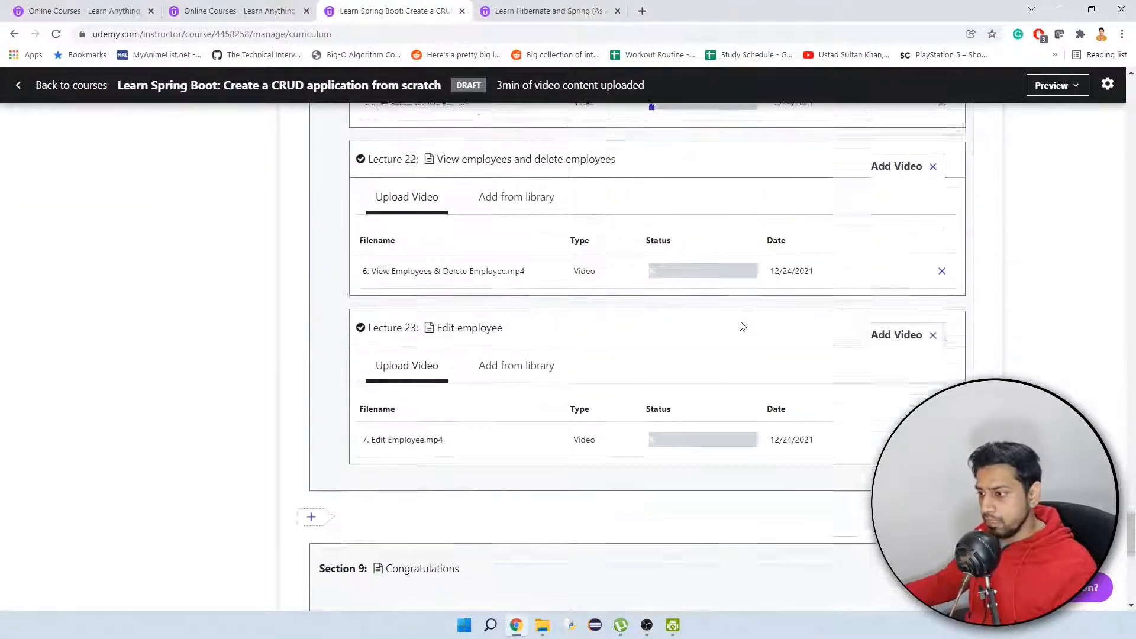
scroll(740, 325, up, 20)
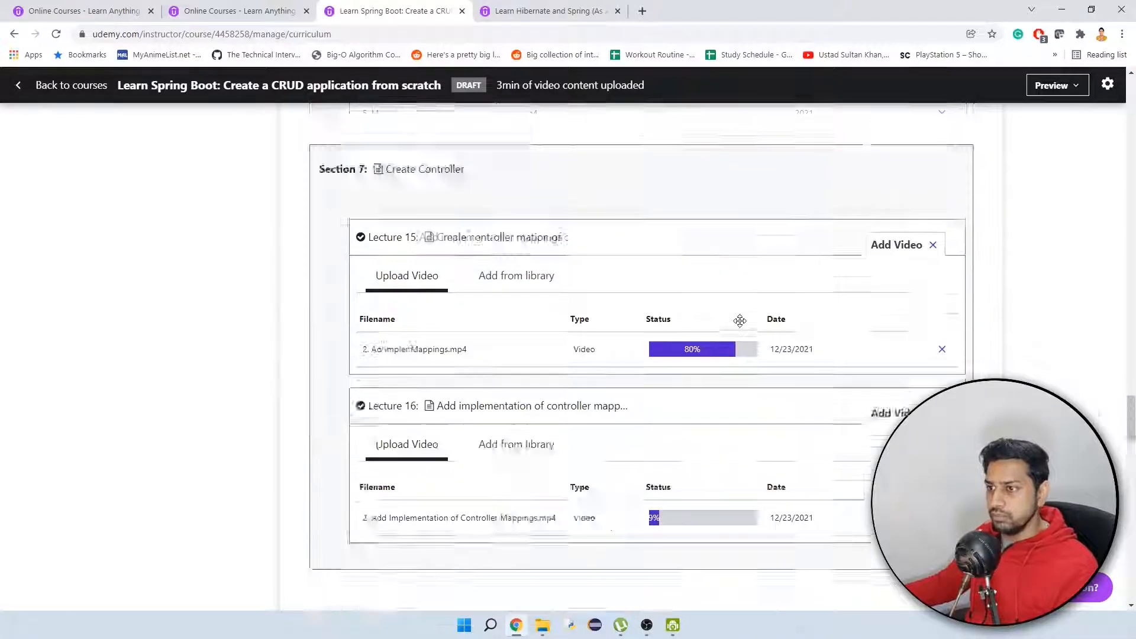
scroll(739, 324, up, 20)
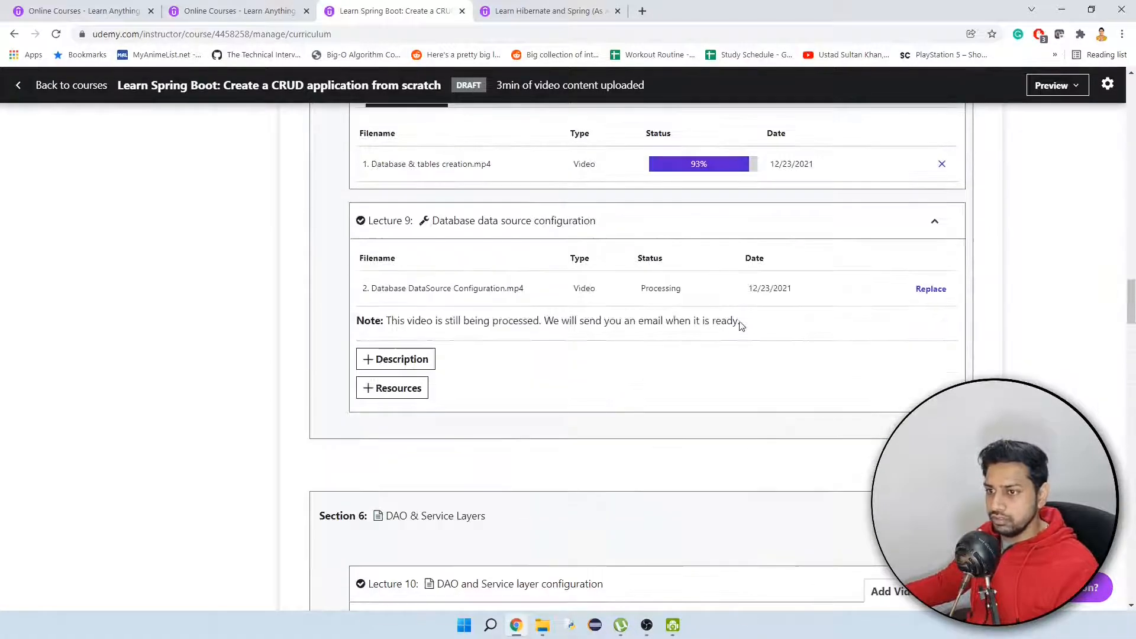
scroll(734, 319, up, 20)
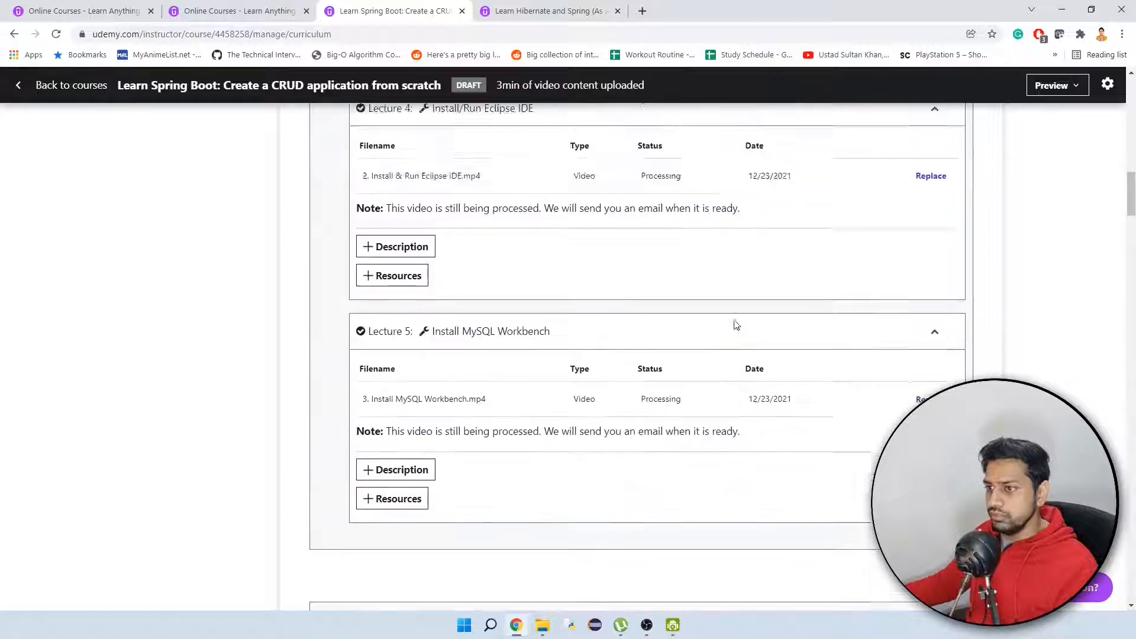
scroll(738, 323, up, 1)
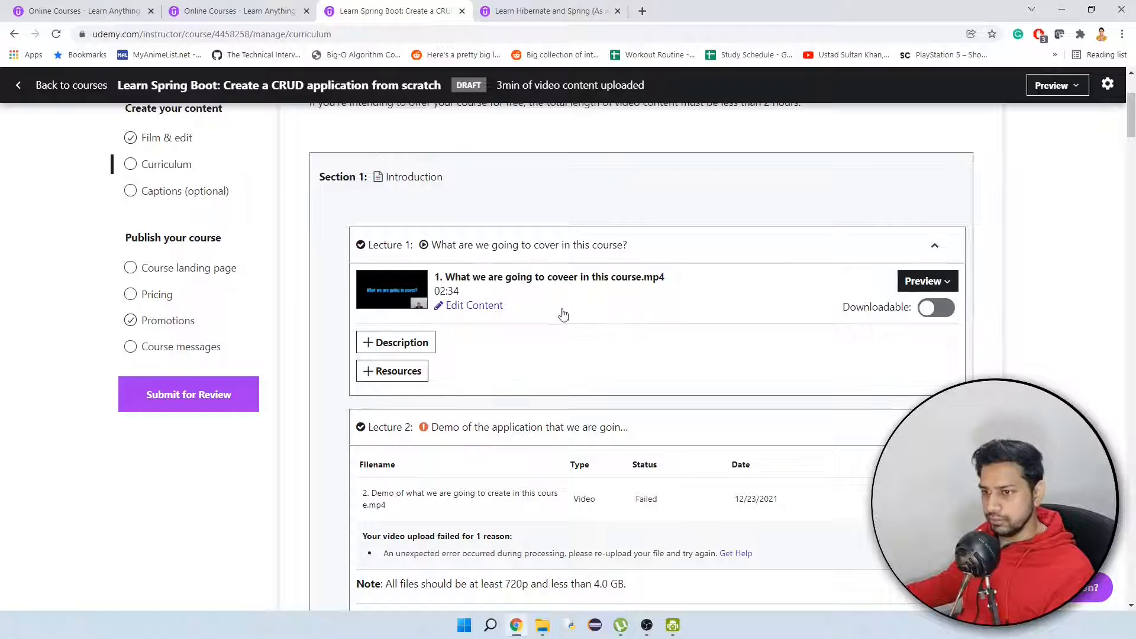
scroll(1004, 362, down, 20)
scroll(1003, 363, up, 15)
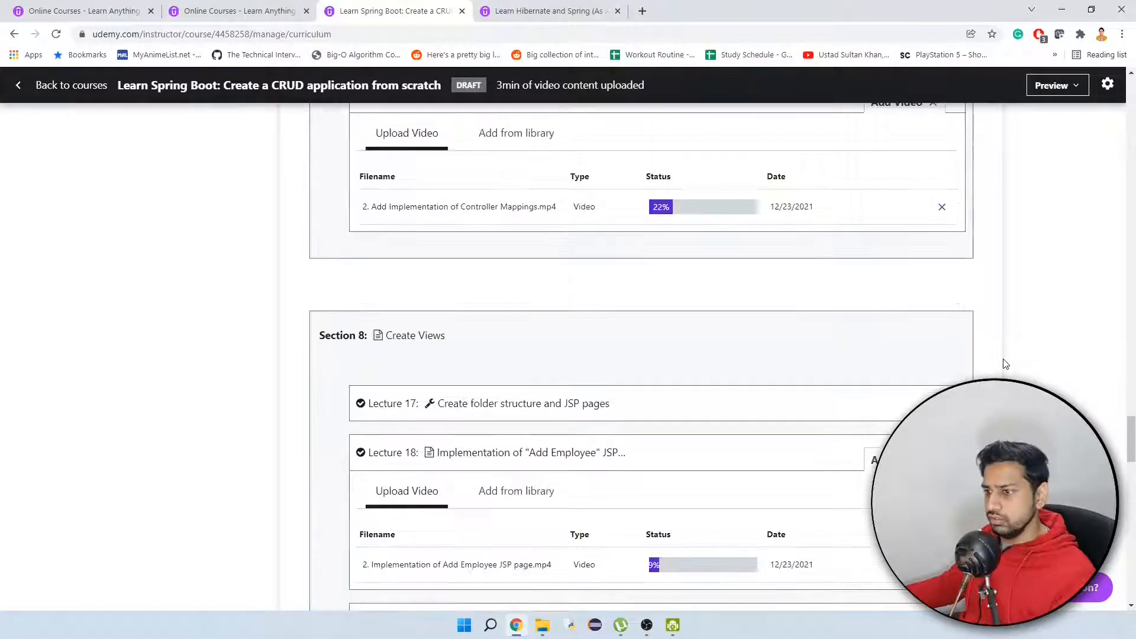
scroll(1004, 362, up, 20)
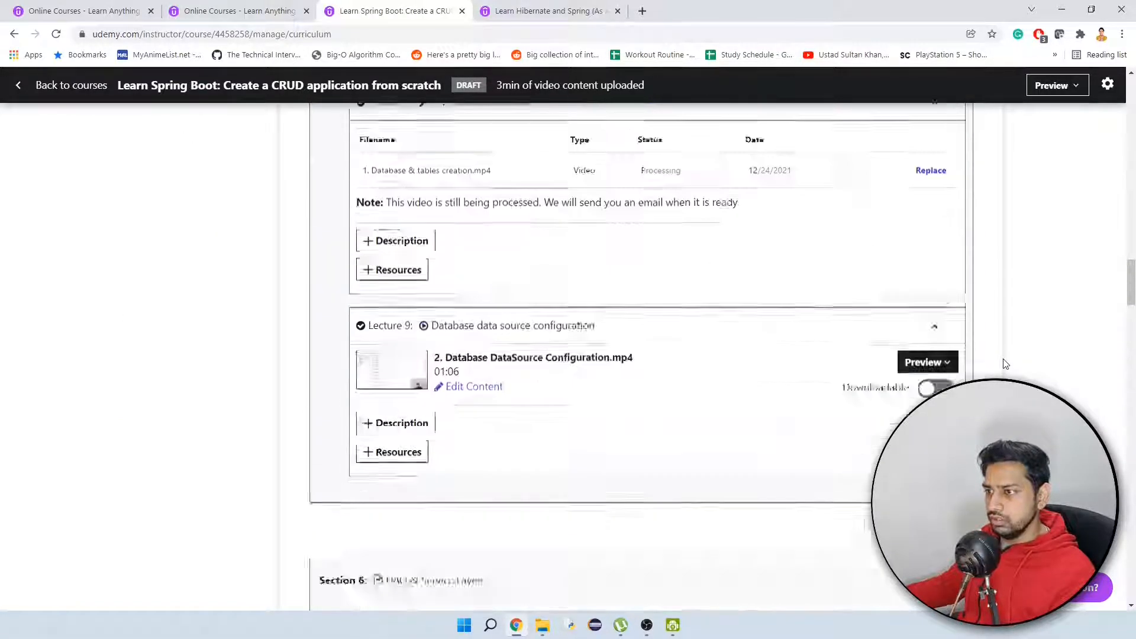
scroll(1004, 363, up, 12)
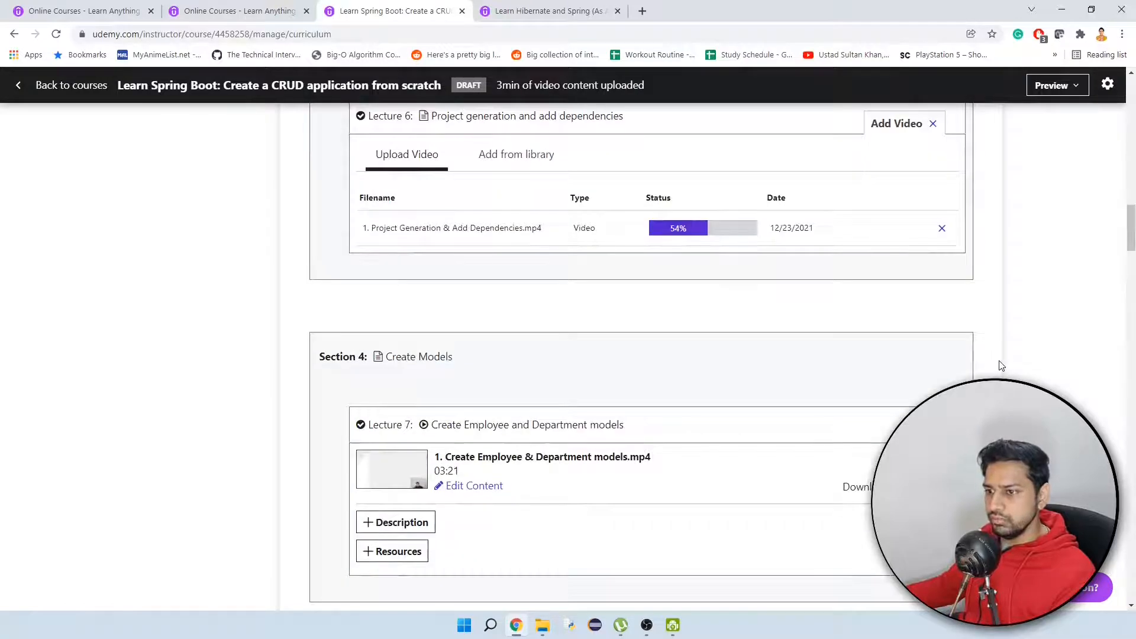
scroll(1001, 365, up, 12)
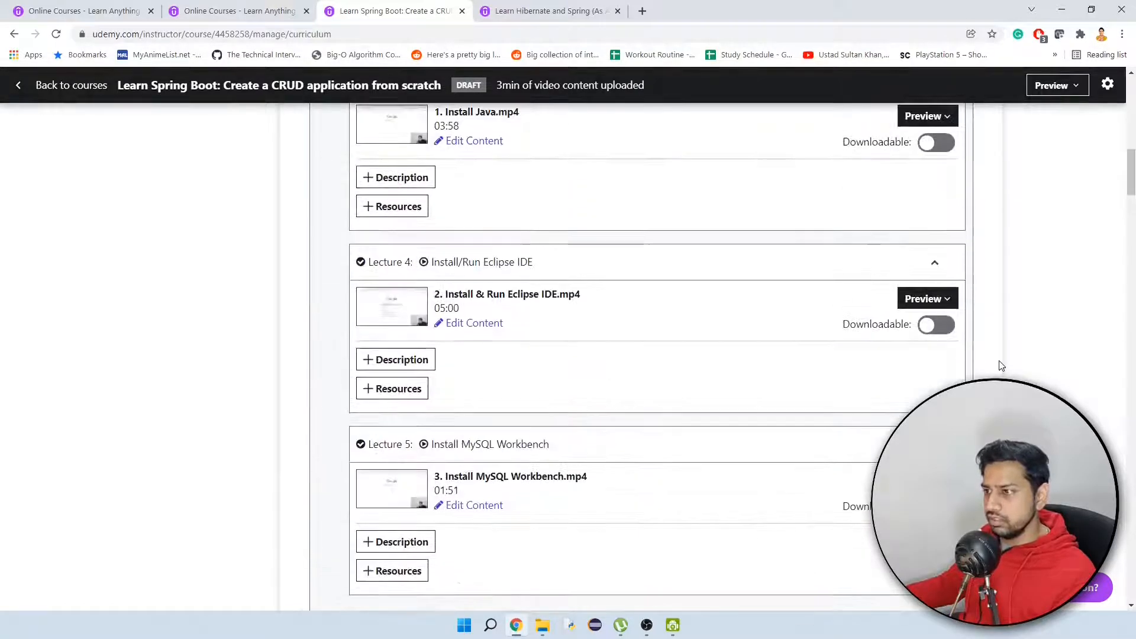
scroll(1000, 365, up, 3)
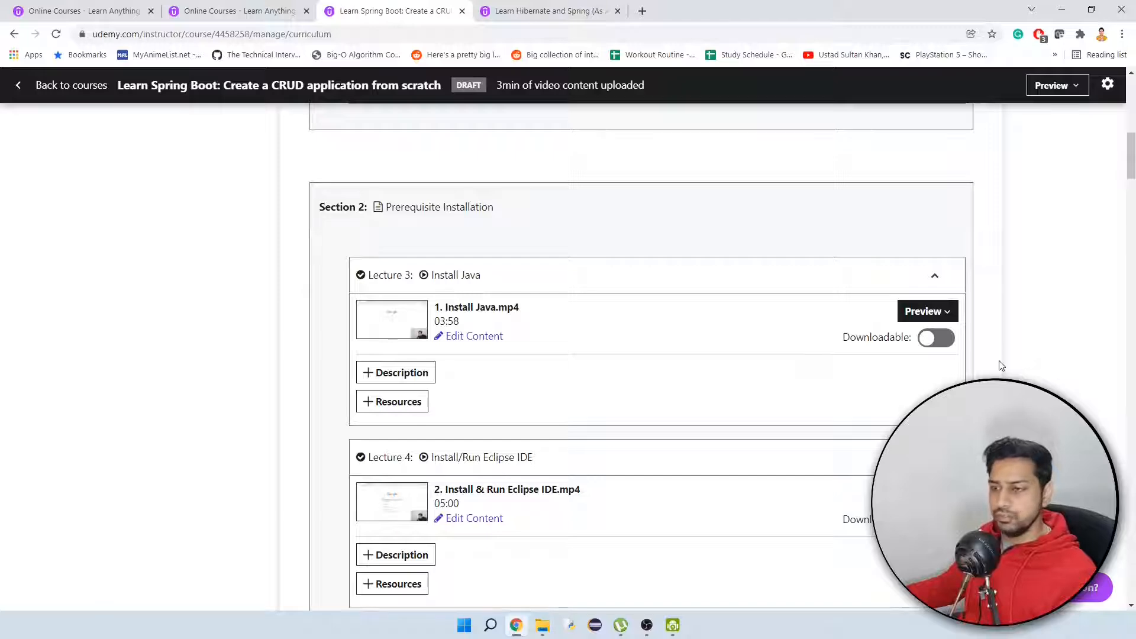
scroll(1000, 365, up, 5)
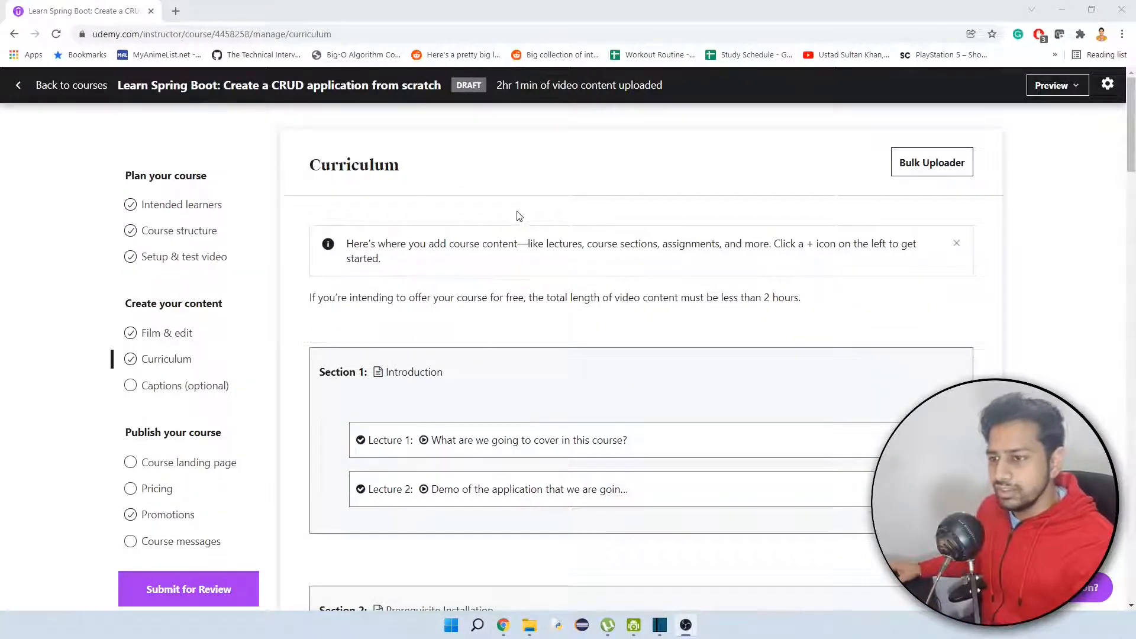
Review the curriculum's sections and lectures to check that each lecture has its video content.
scroll(468, 254, down, 2)
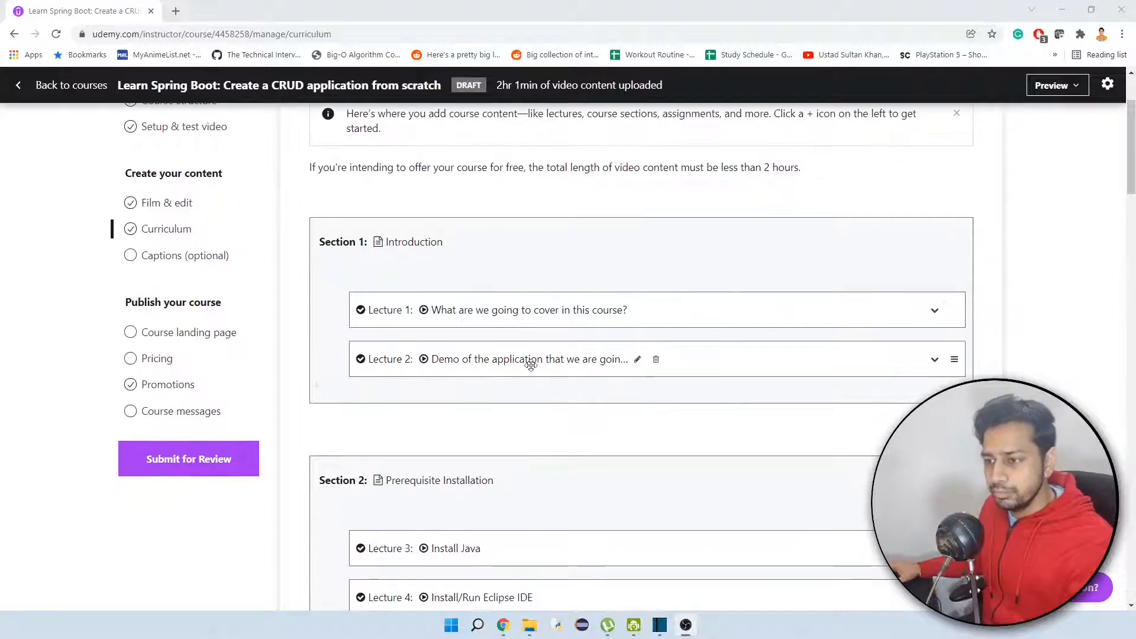
scroll(637, 292, down, 2)
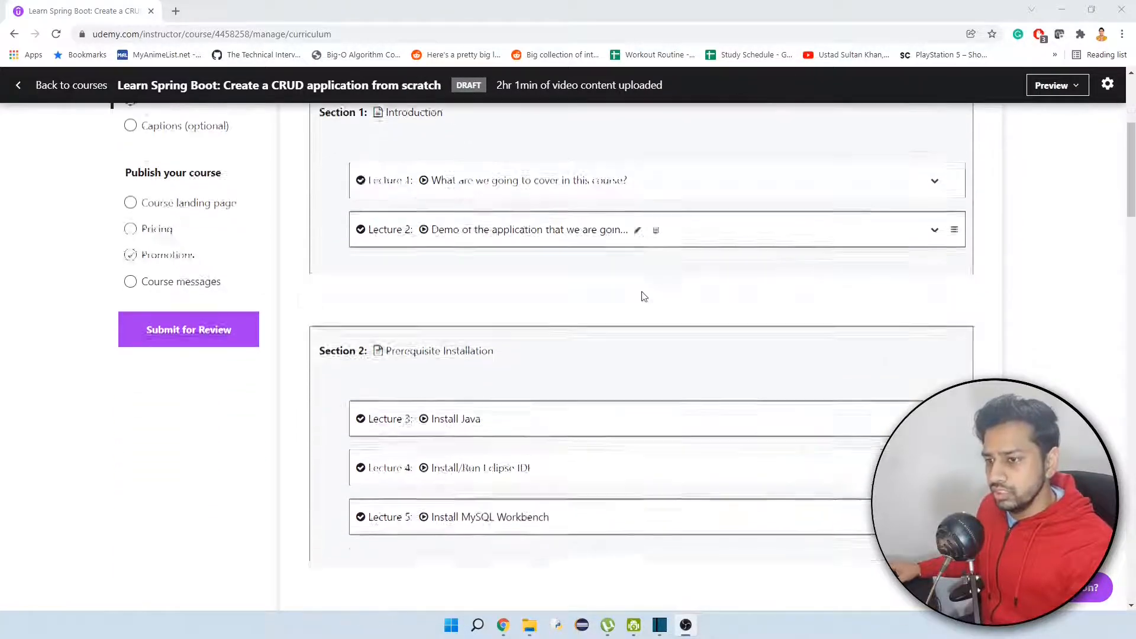
scroll(645, 289, up, 2)
scroll(691, 289, down, 1)
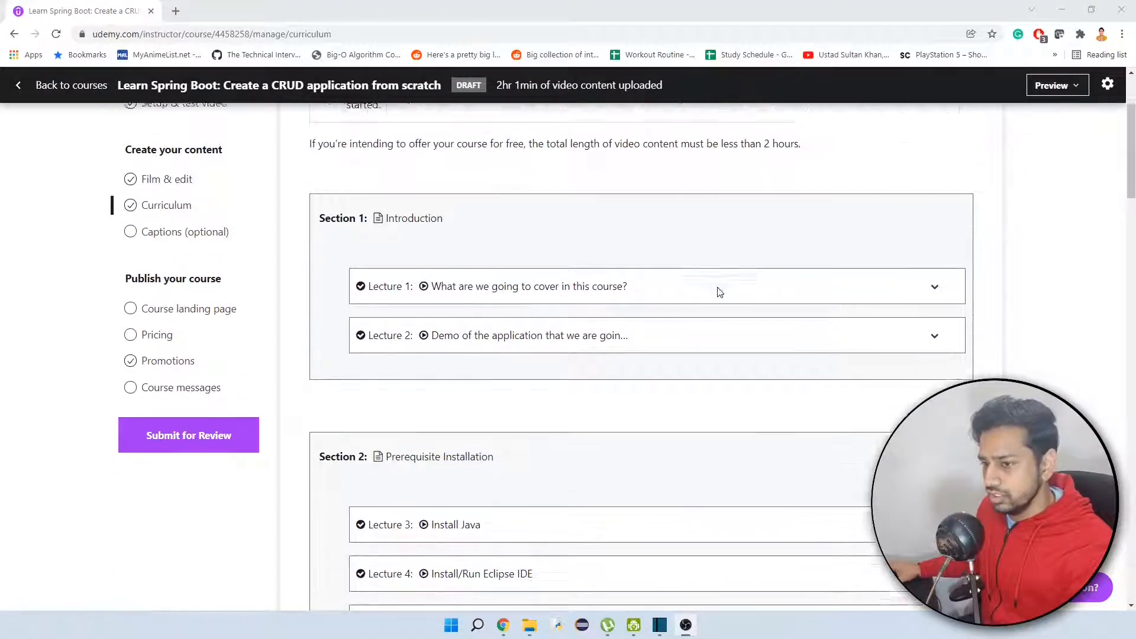
scroll(1002, 317, down, 12)
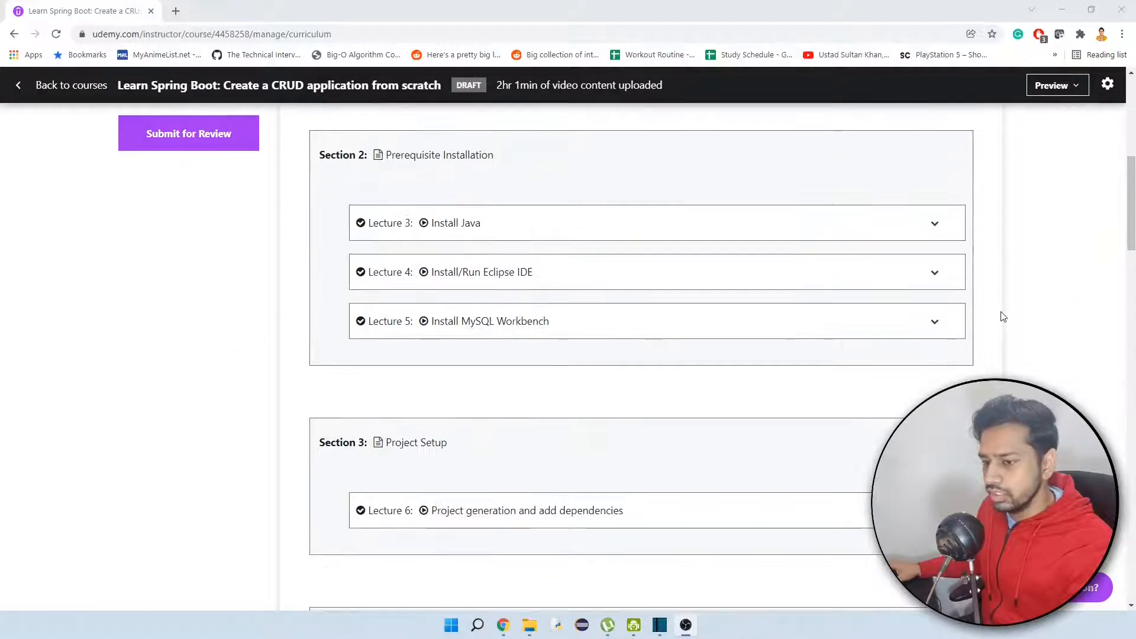
scroll(999, 314, down, 18)
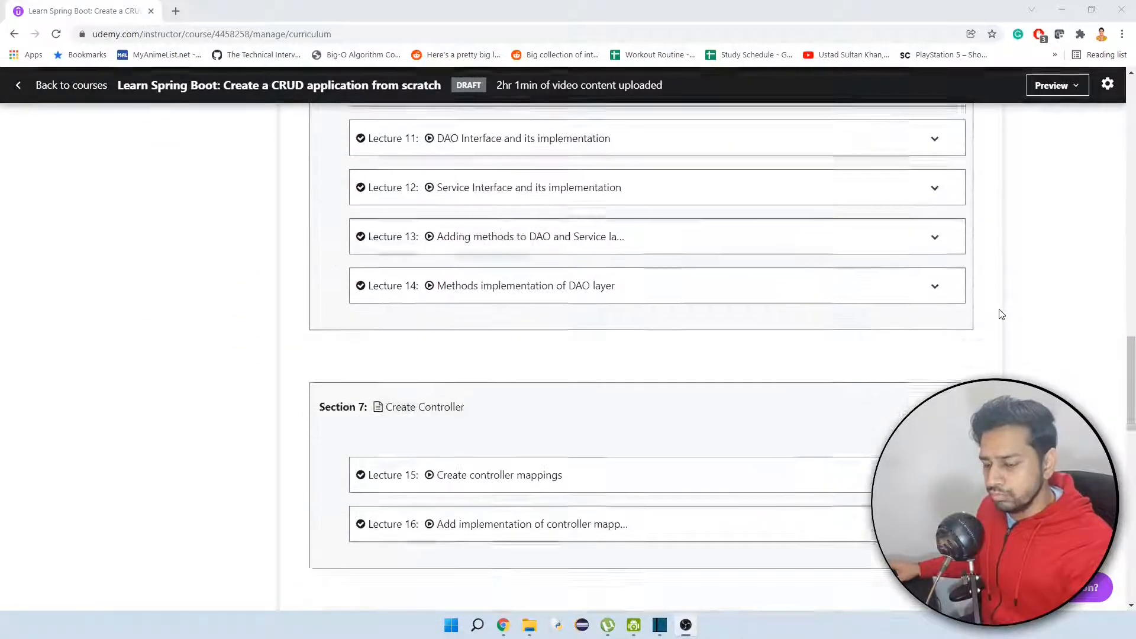
scroll(996, 314, up, 5)
scroll(996, 314, up, 20)
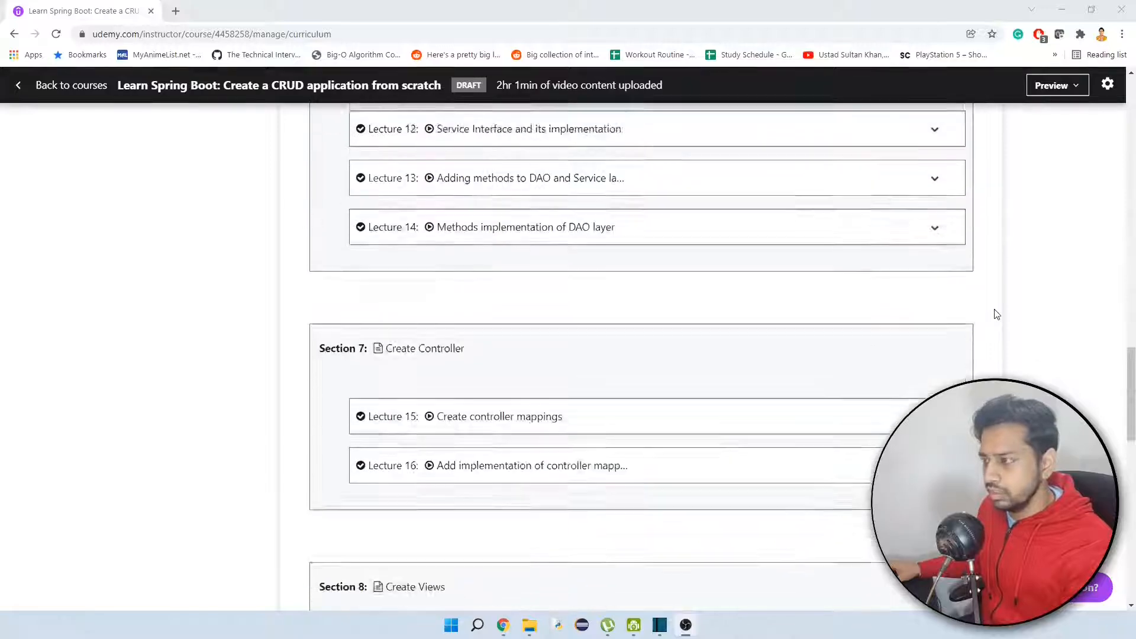
scroll(985, 318, up, 3)
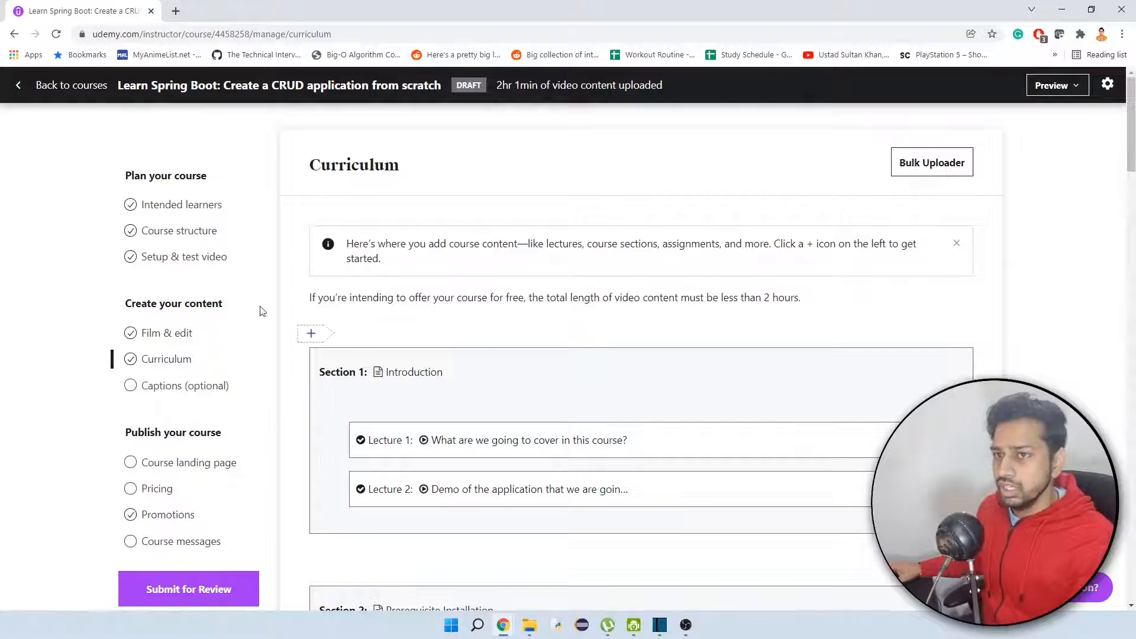
Open the course's captions page and read the note on when auto-generated captions become available.
click(154, 386)
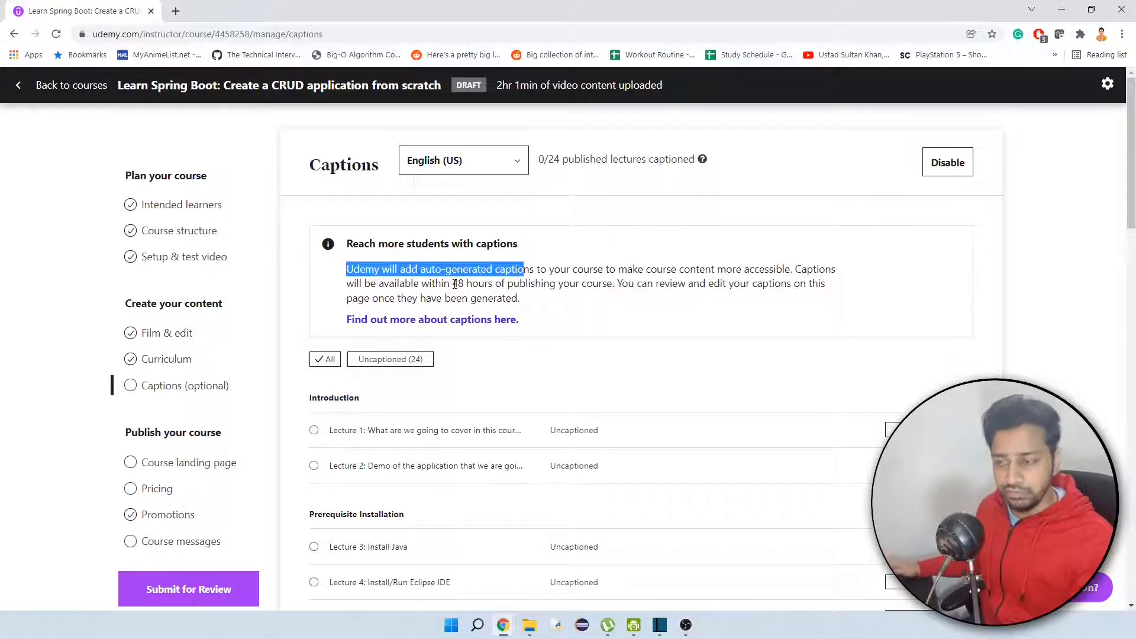
drag(454, 284, 508, 287)
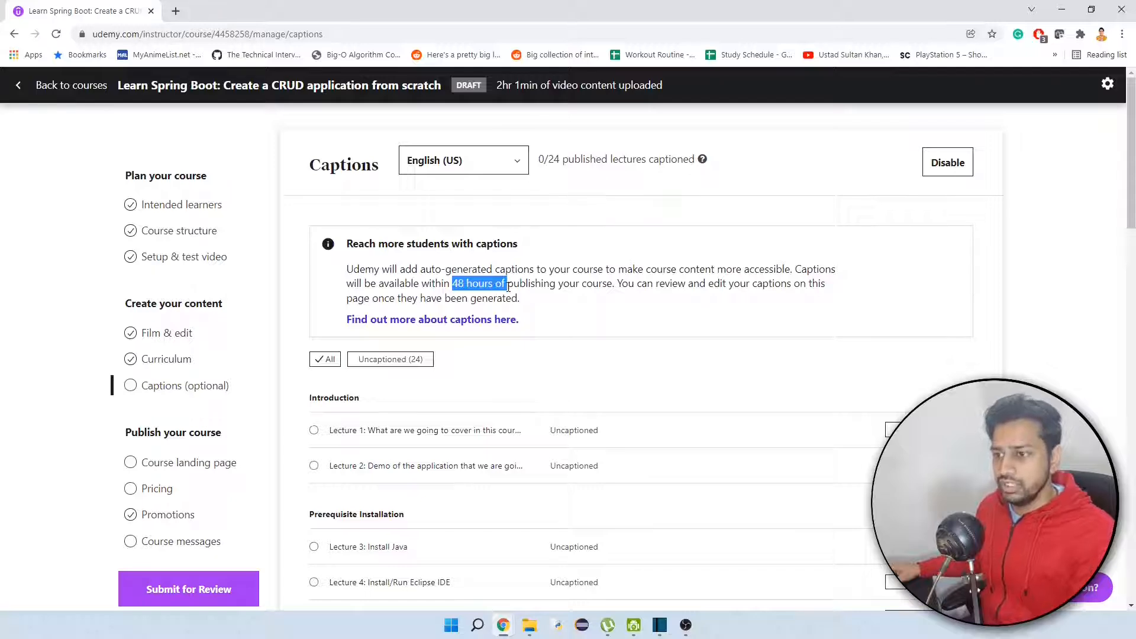
scroll(601, 285, down, 1)
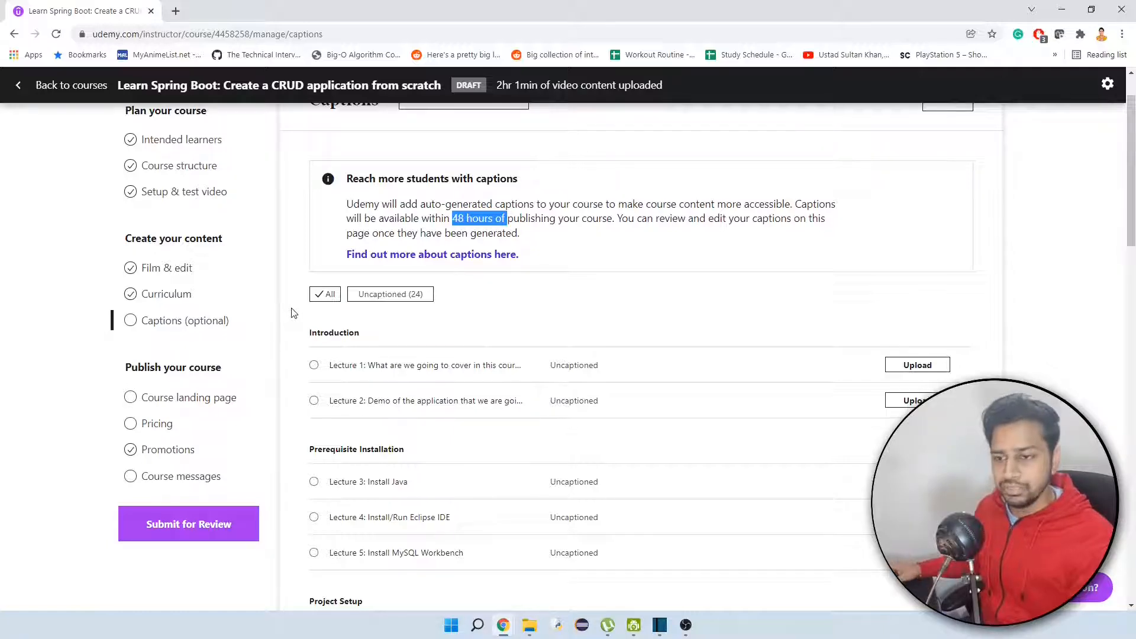
Open the course landing page settings and review the fields from the course title down to the instructor profiles.
click(215, 397)
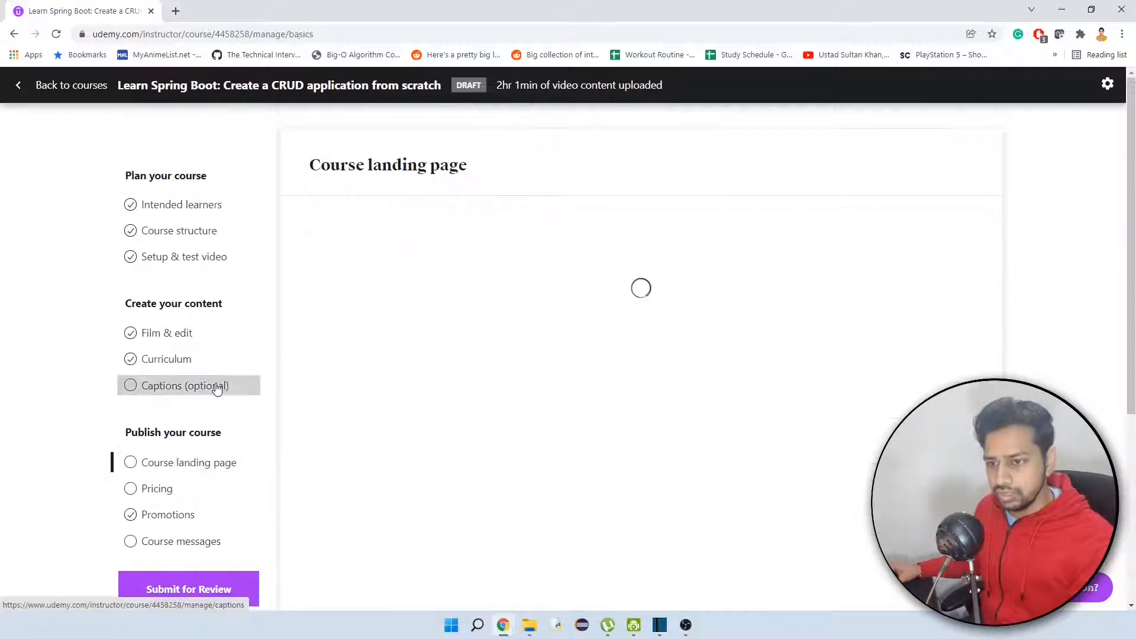
scroll(820, 256, down, 1)
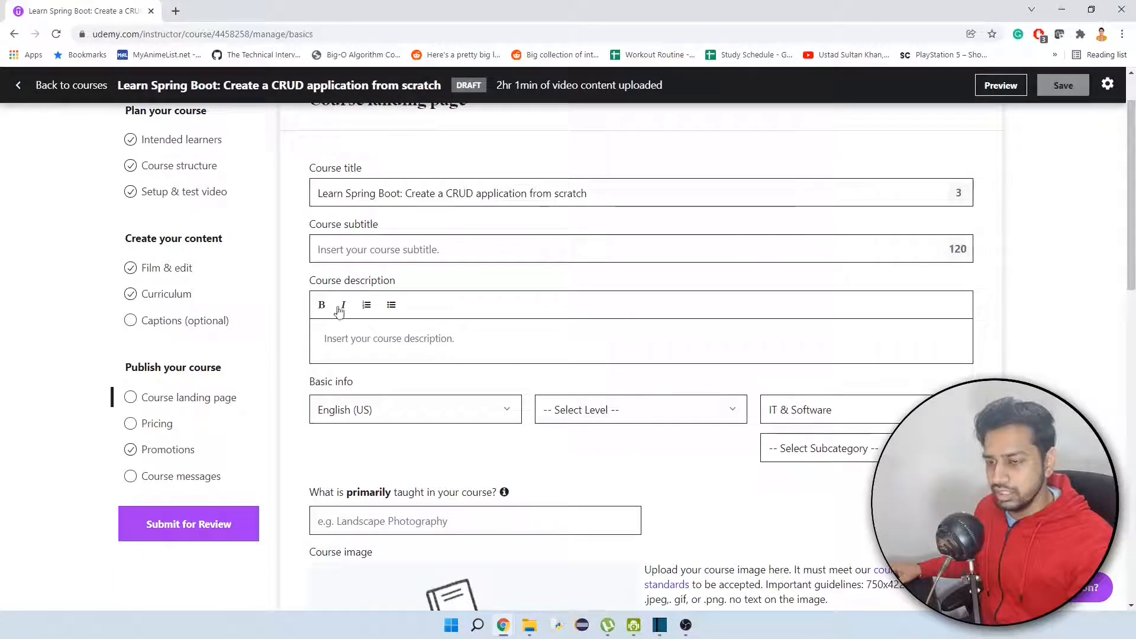
scroll(407, 355, down, 1)
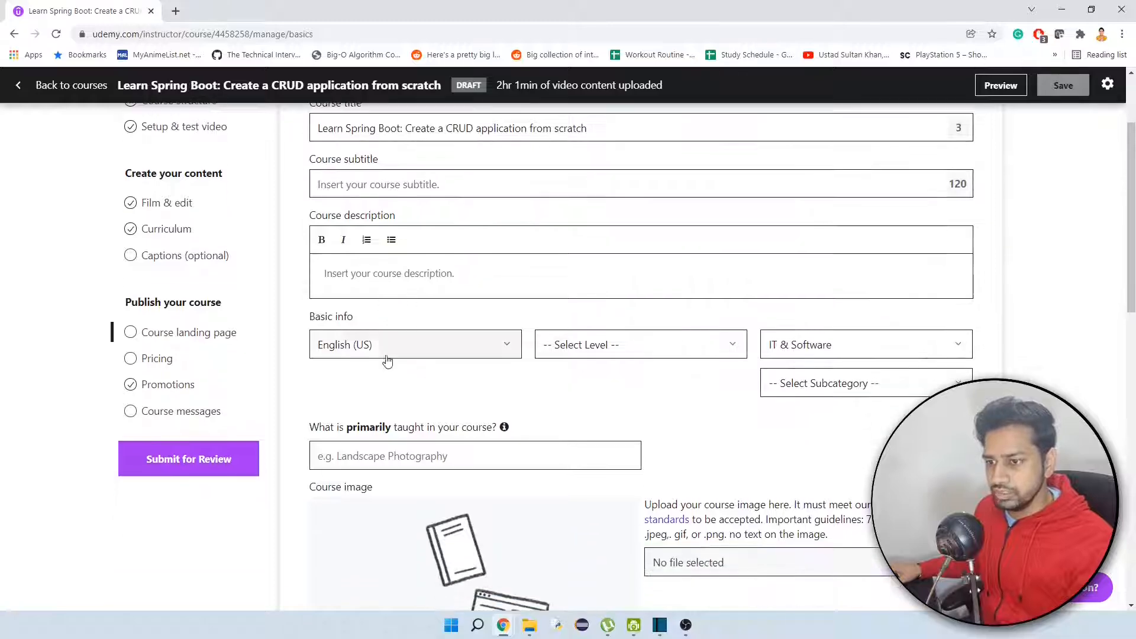
scroll(788, 388, down, 1)
scroll(449, 348, down, 1)
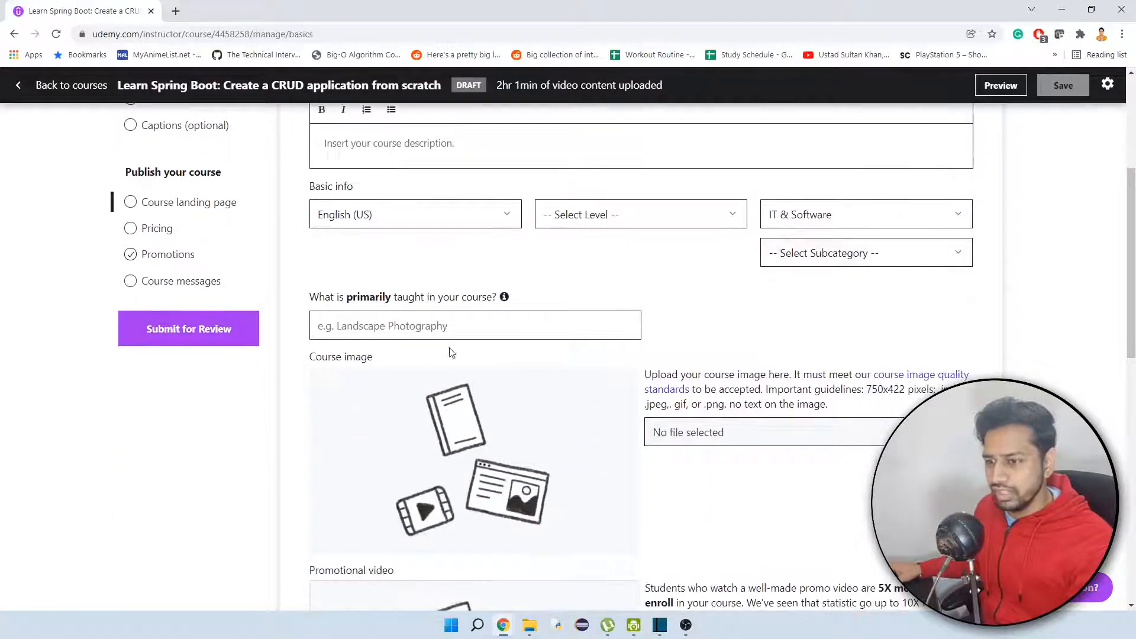
scroll(562, 355, down, 6)
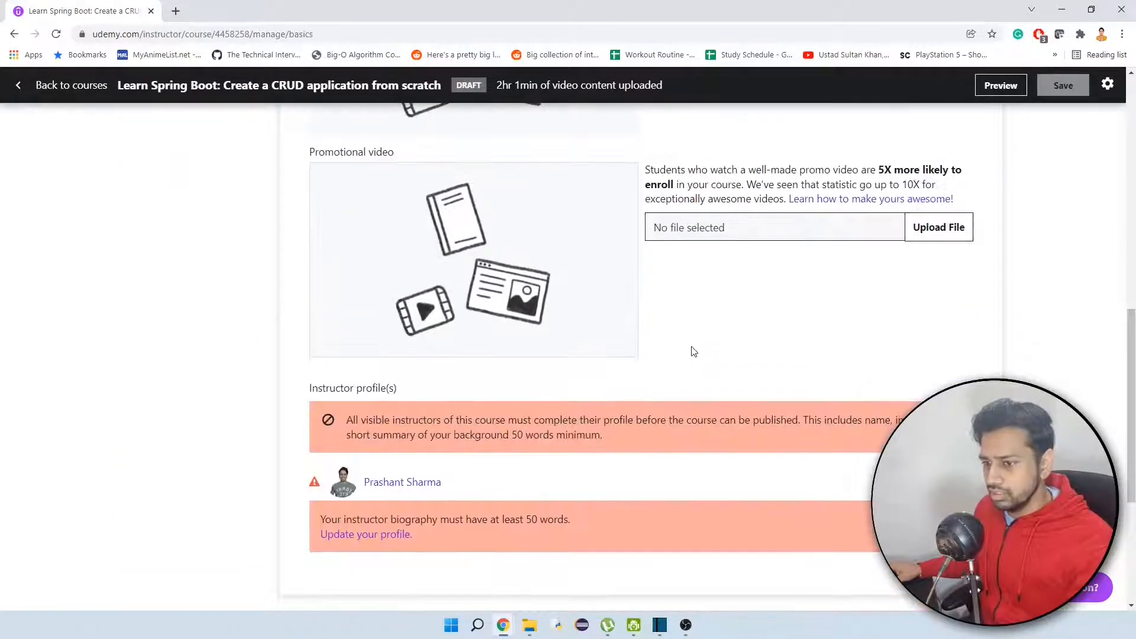
scroll(425, 367, down, 1)
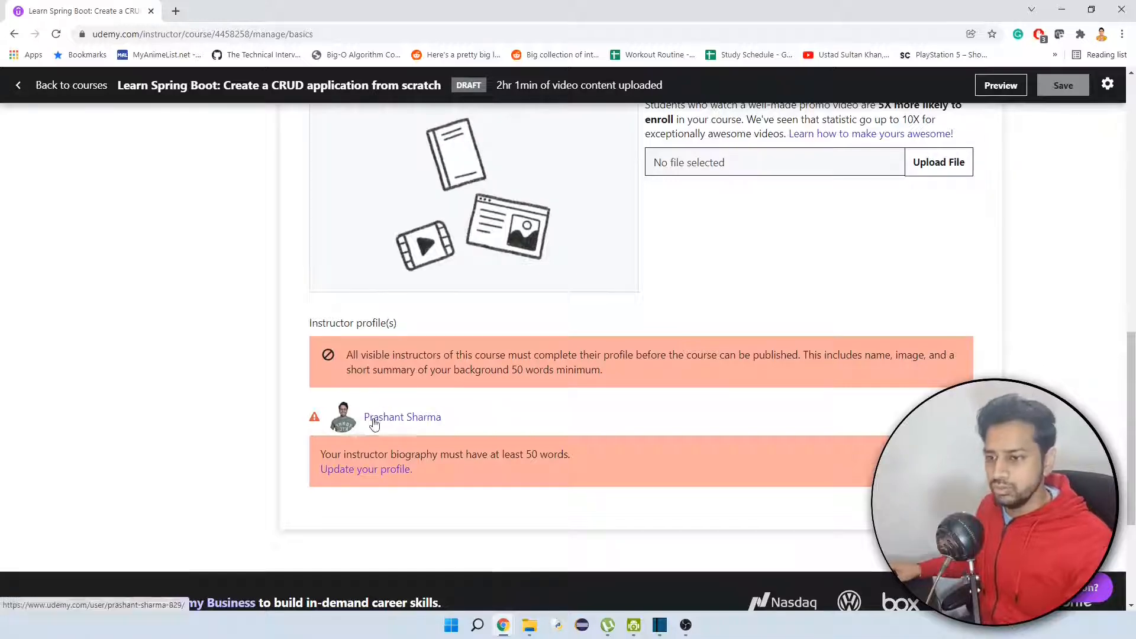
Open the instructor's public profile in a new tab and compare its biography with the landing page's minimum word requirement.
right_click(394, 421)
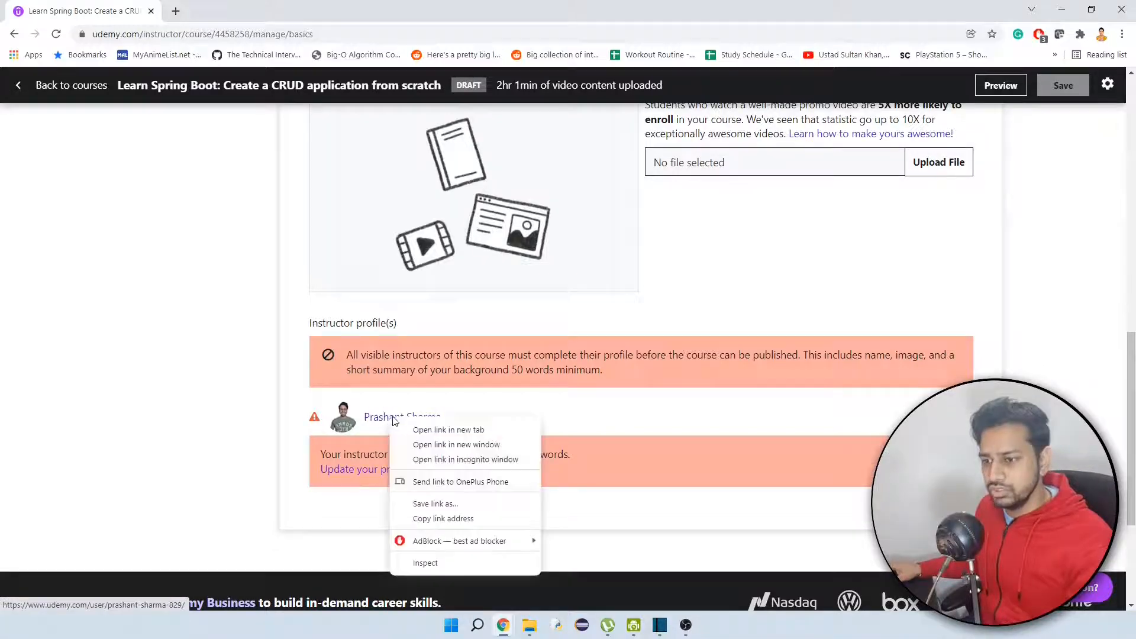
click(426, 430)
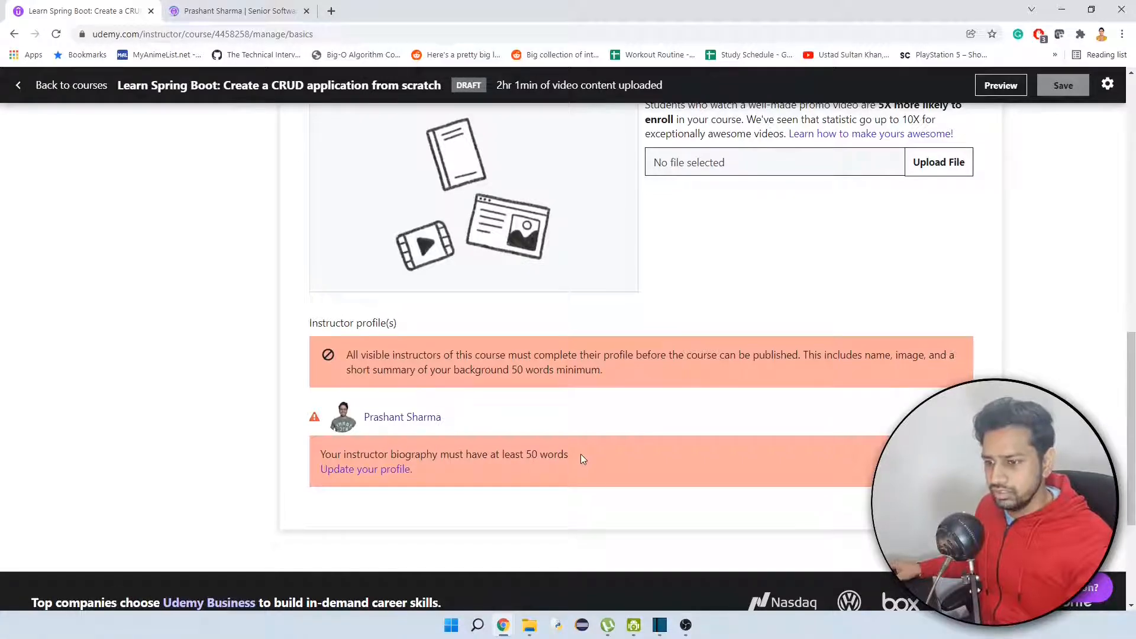
drag(570, 454, 513, 456)
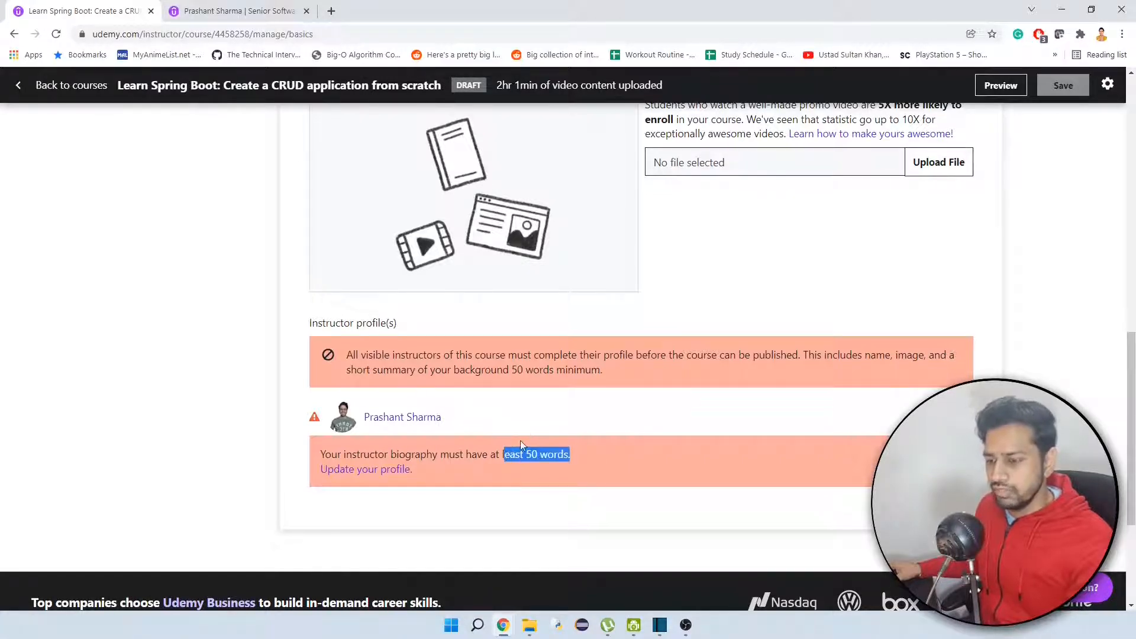
click(178, 9)
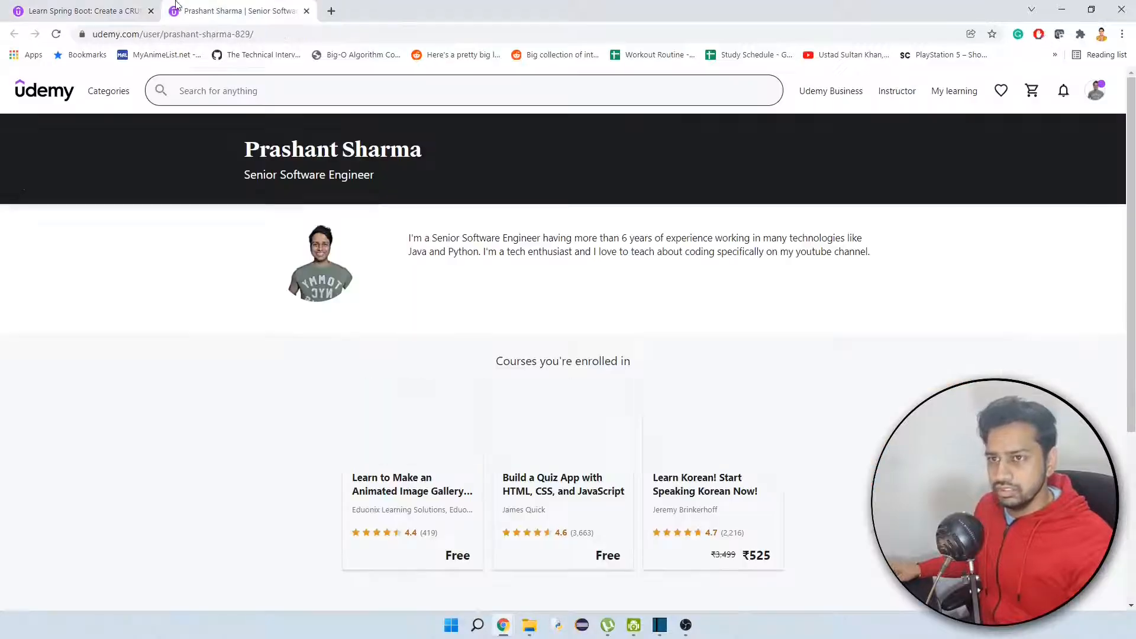
scroll(249, 348, down, 2)
scroll(248, 348, up, 1)
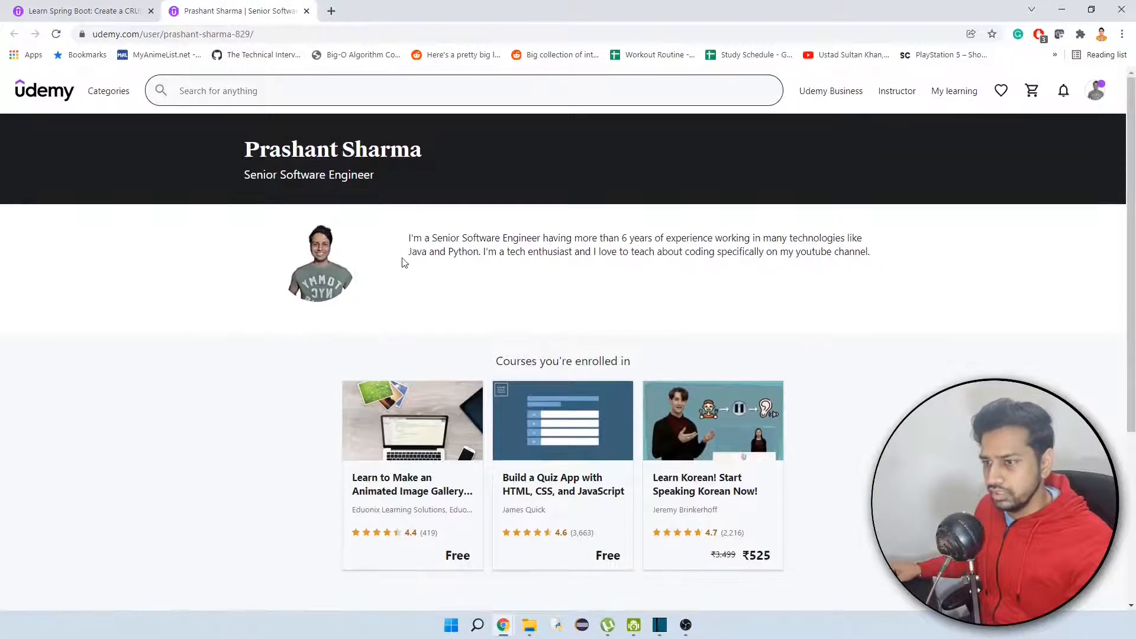
drag(404, 241, 898, 251)
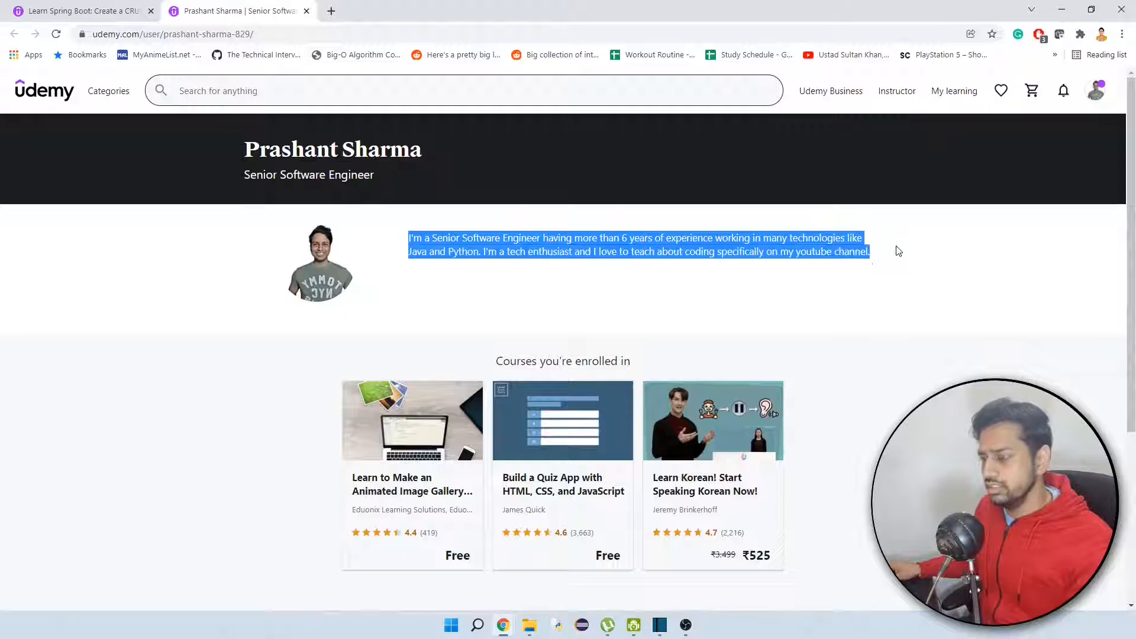
click(777, 234)
Open the instructor's own profile settings for editing and go to the biography.
mouse_move(1091, 91)
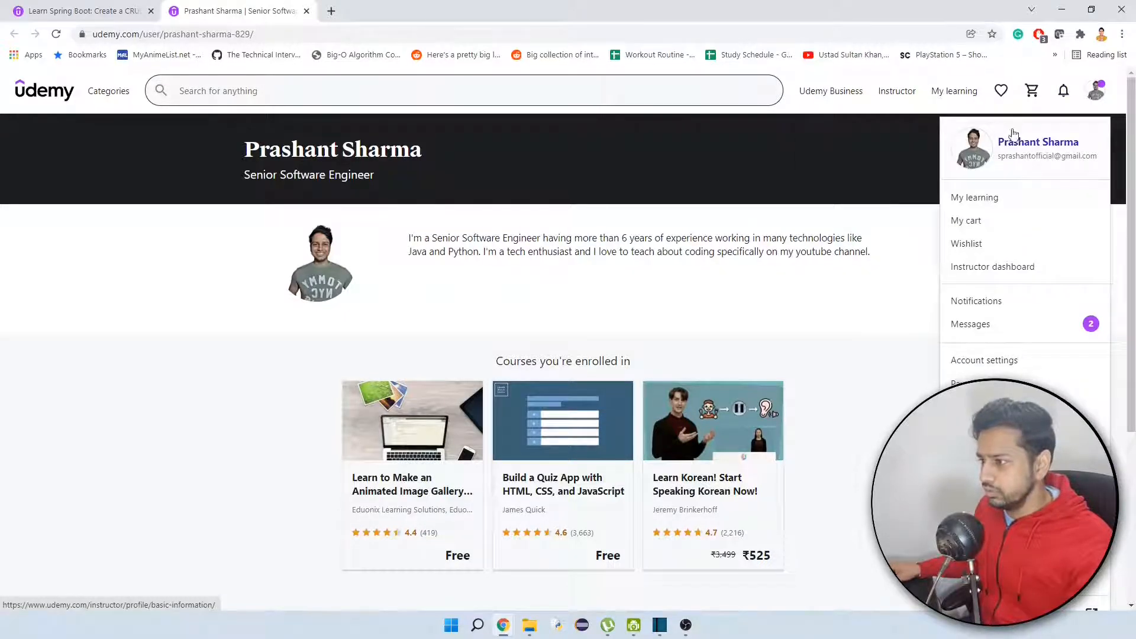
click(1016, 143)
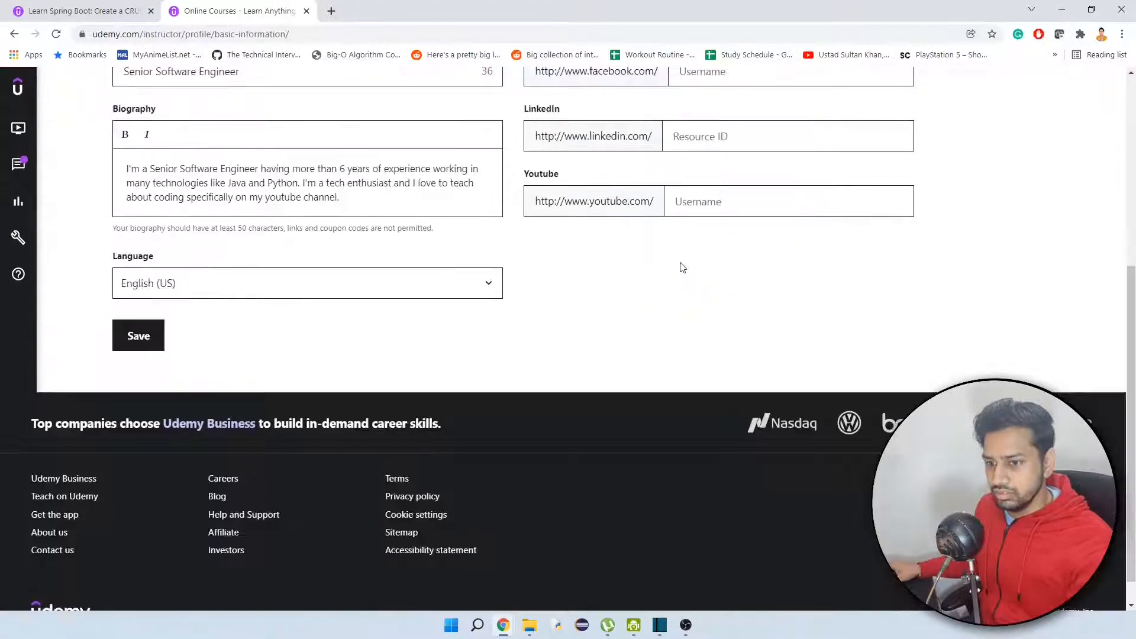
scroll(681, 263, up, 1)
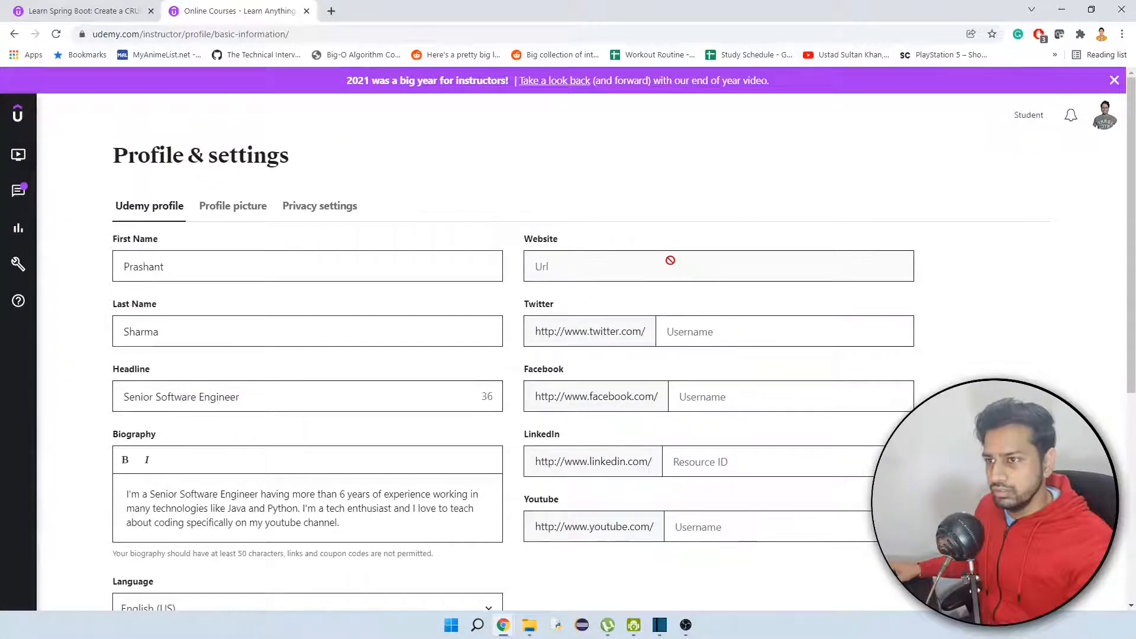
scroll(668, 262, down, 5)
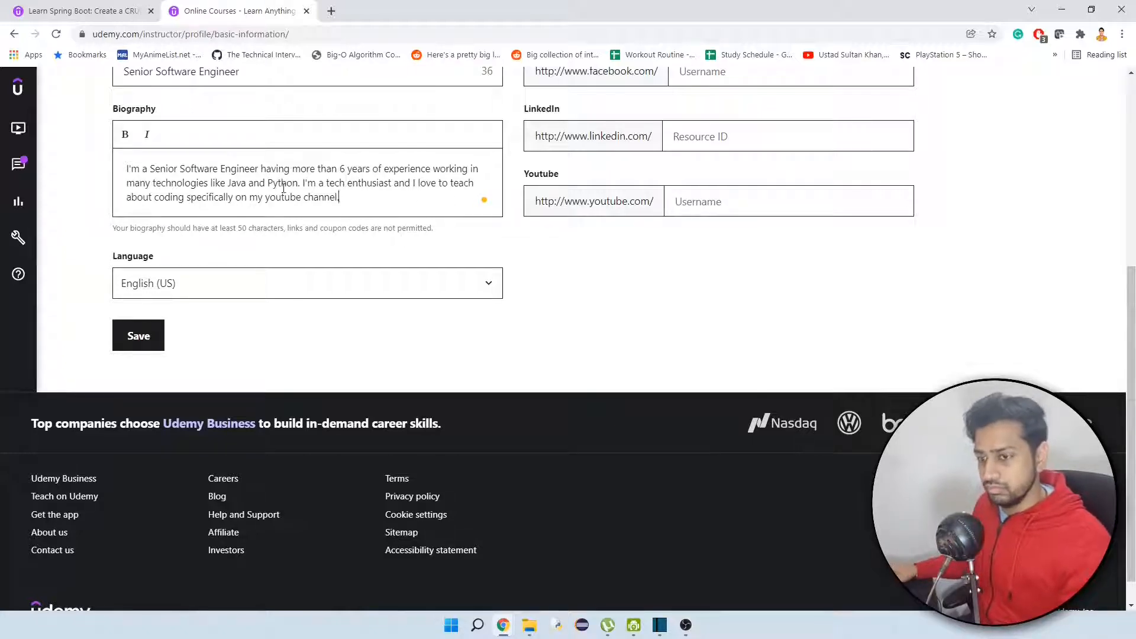
Insert after "Python." in the biography: "I've worked on several projects somewhere I was responsible to cerate new features and somewhere I created projects from scratch.".
click(303, 184)
text(I)
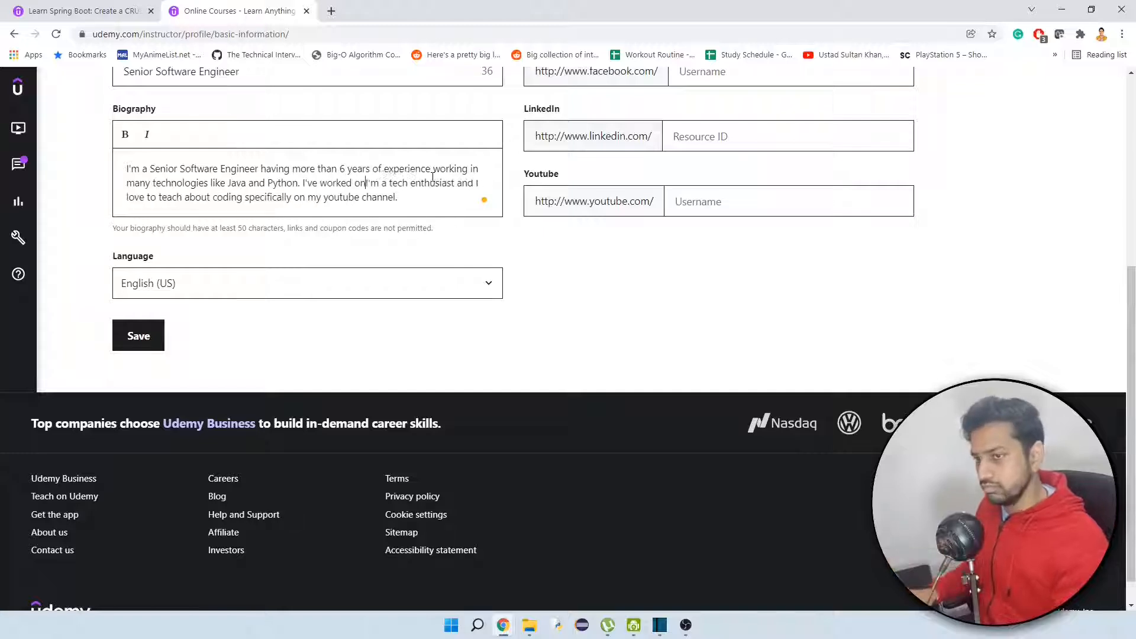
text('ve worked on several projects where I've made new)
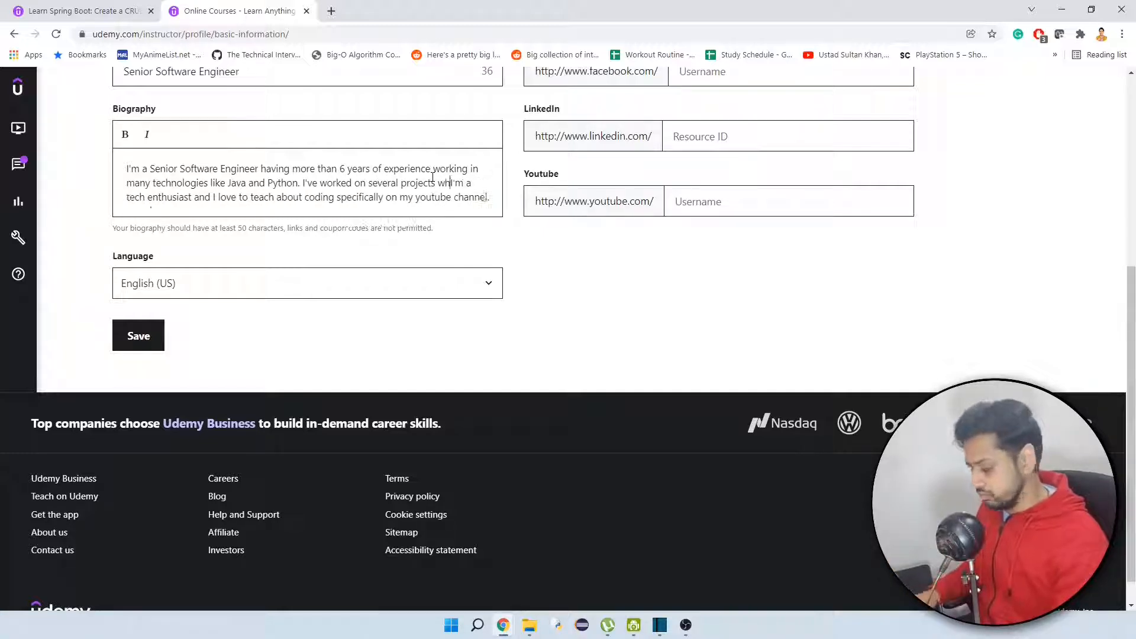
key(BackSpace)
key(BackSpace)
key(BackSpace)
key(BackSpace)
key(BackSpace)
key(BackSpace)
key(BackSpace)
key(BackSpace)
key(BackSpace)
key(BackSpace)
key(BackSpace)
key(BackSpace)
key(BackSpace)
key(BackSpace)
key(BackSpace)
key(BackSpace)
key(BackSpace)
key(BackSpace)
key(BackSpace)
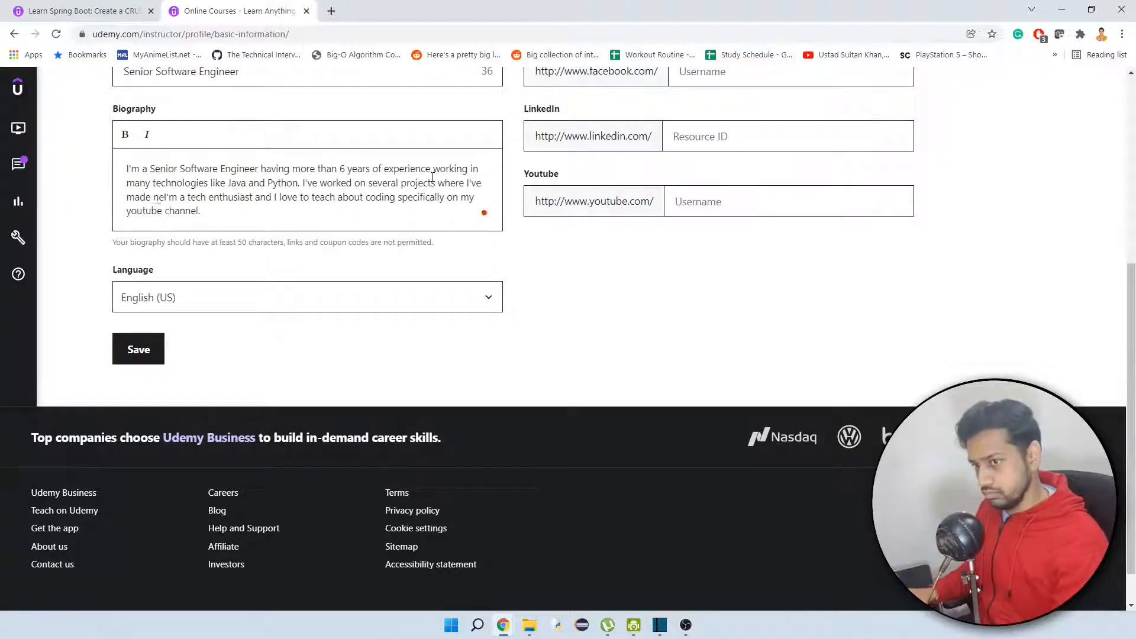
text(somewhere )
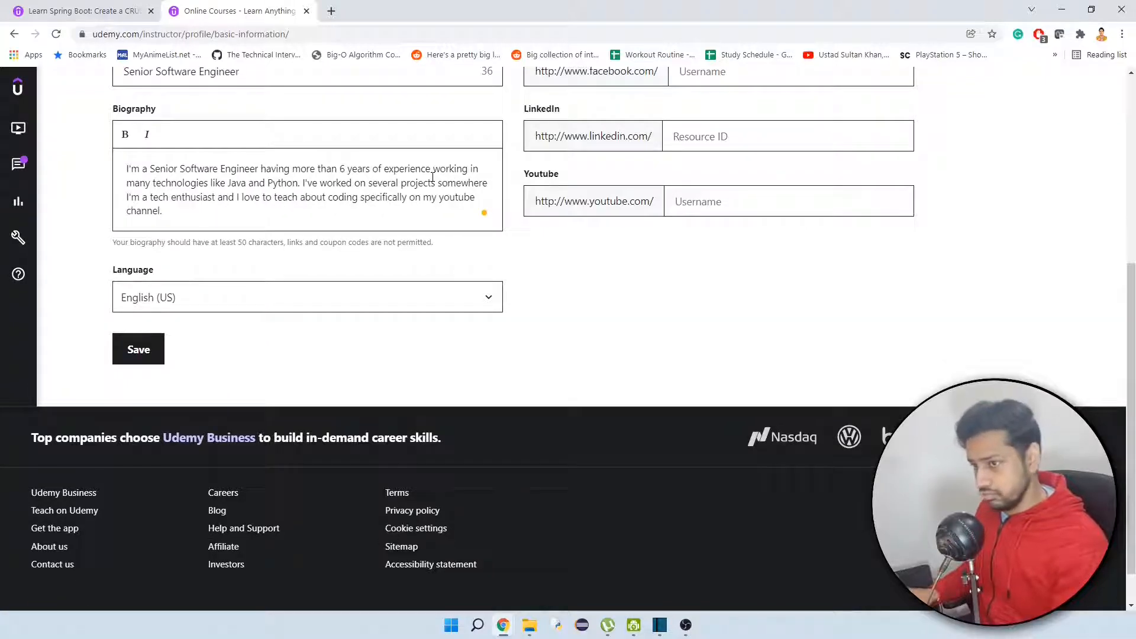
text(I was responsible to cerate new)
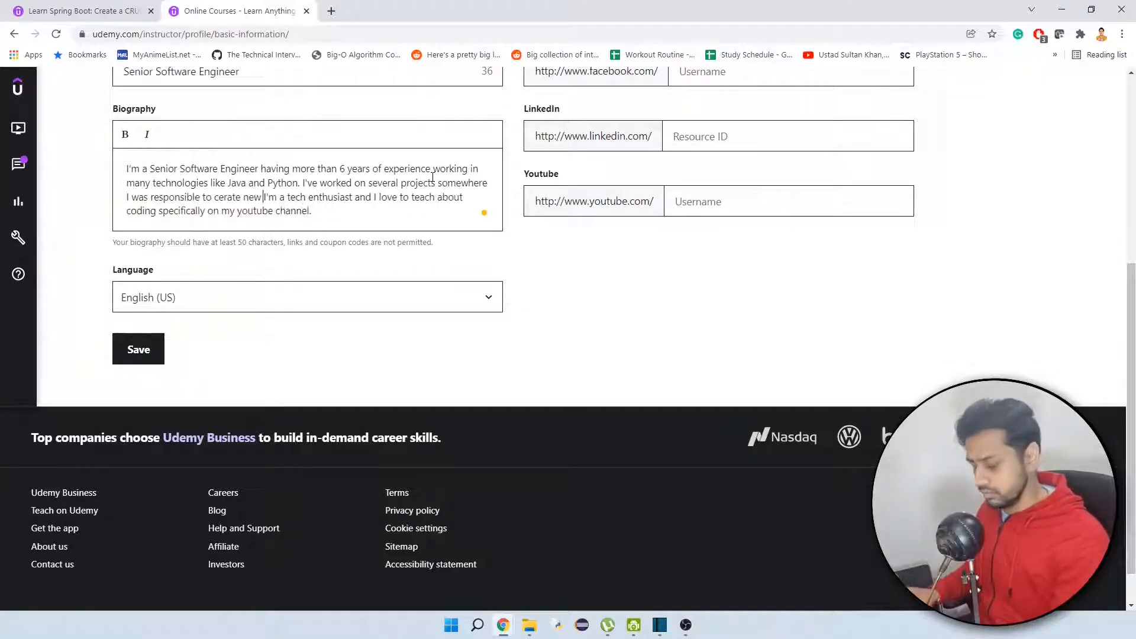
text( features and somewhere I created )
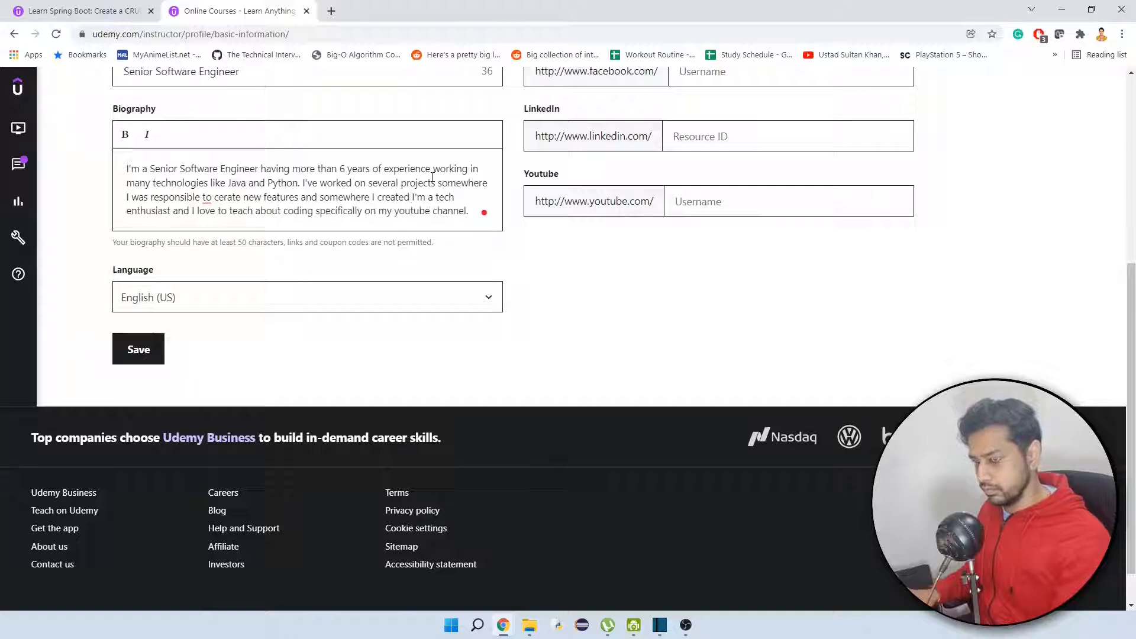
text(projects from scratch.)
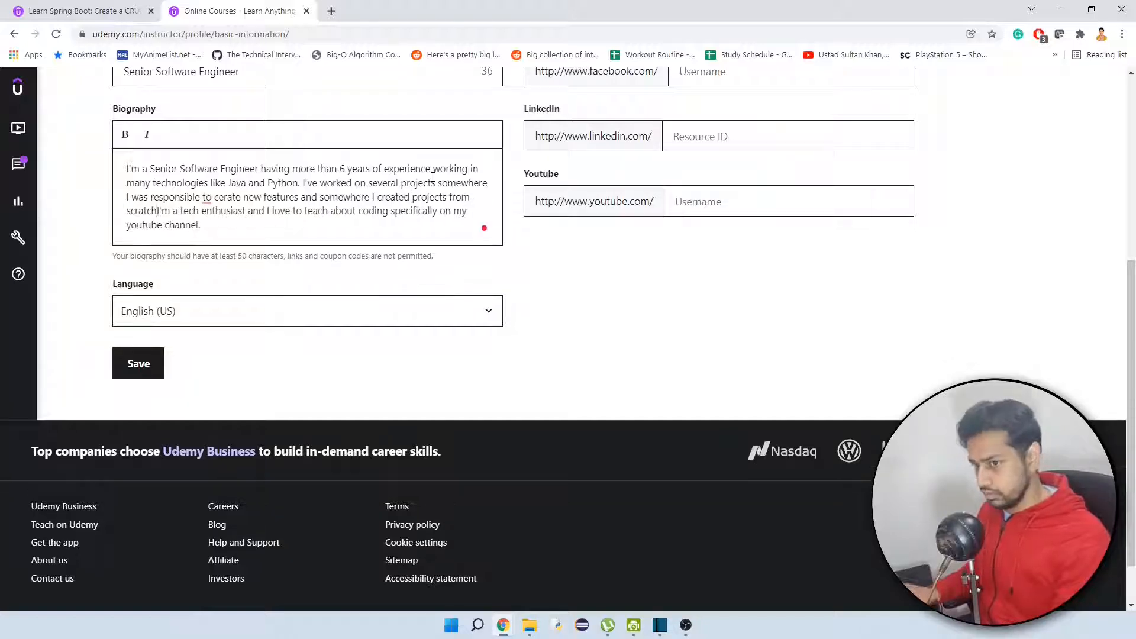
Correct the misspelled "cerate" in the biography so the phrase reads "responsible to create new features".
click(228, 198)
key(BackSpace)
key(BackSpace)
key(BackSpace)
key(BackSpace)
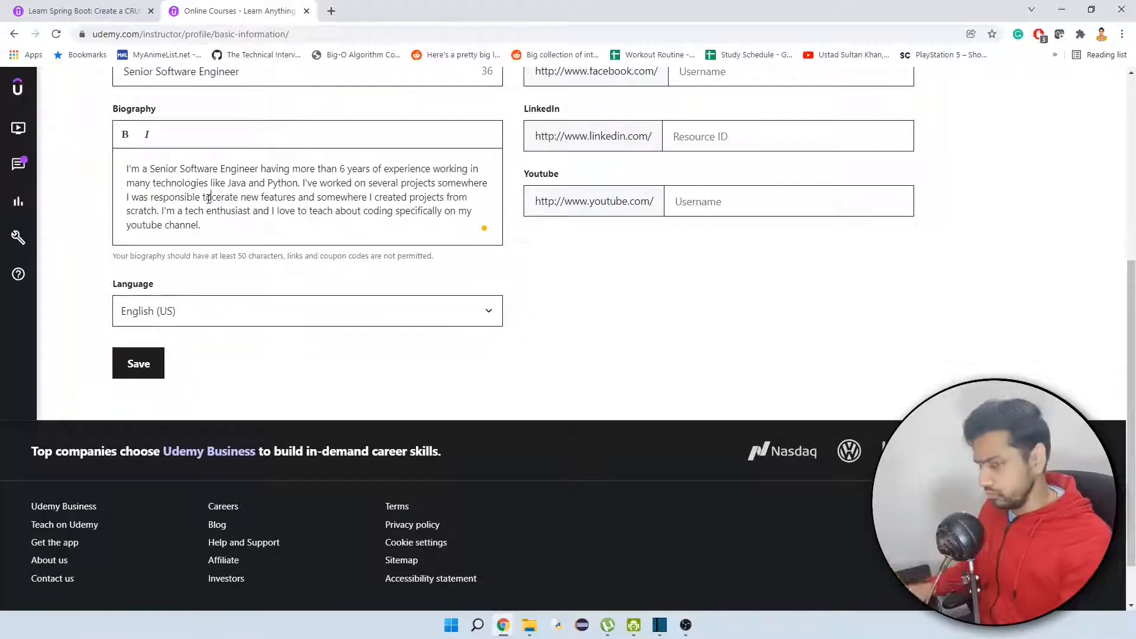
text(cre)
click(272, 223)
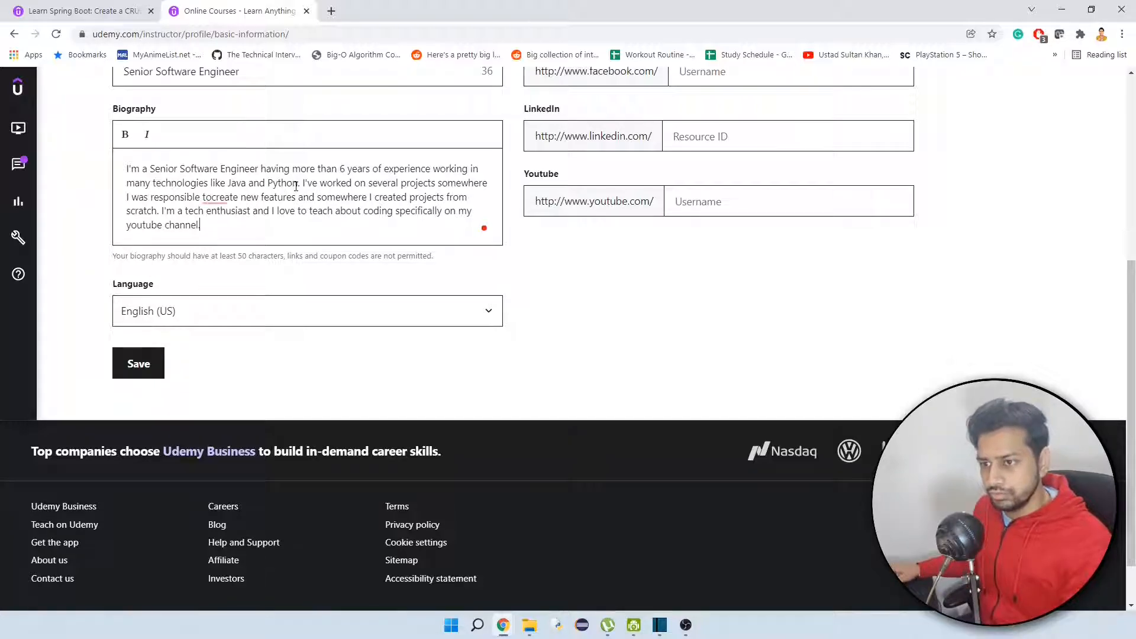
mouse_move(227, 200)
click(227, 220)
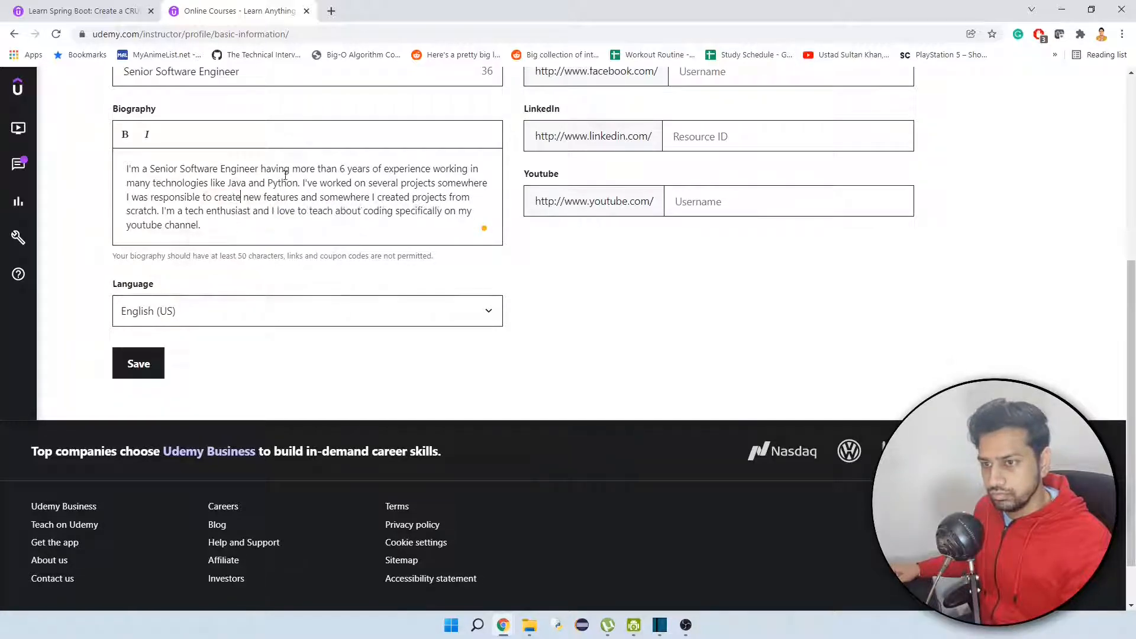
Reword the technologies listed in the biography's first sentence as "Java, Python, etc.".
text(, etc)
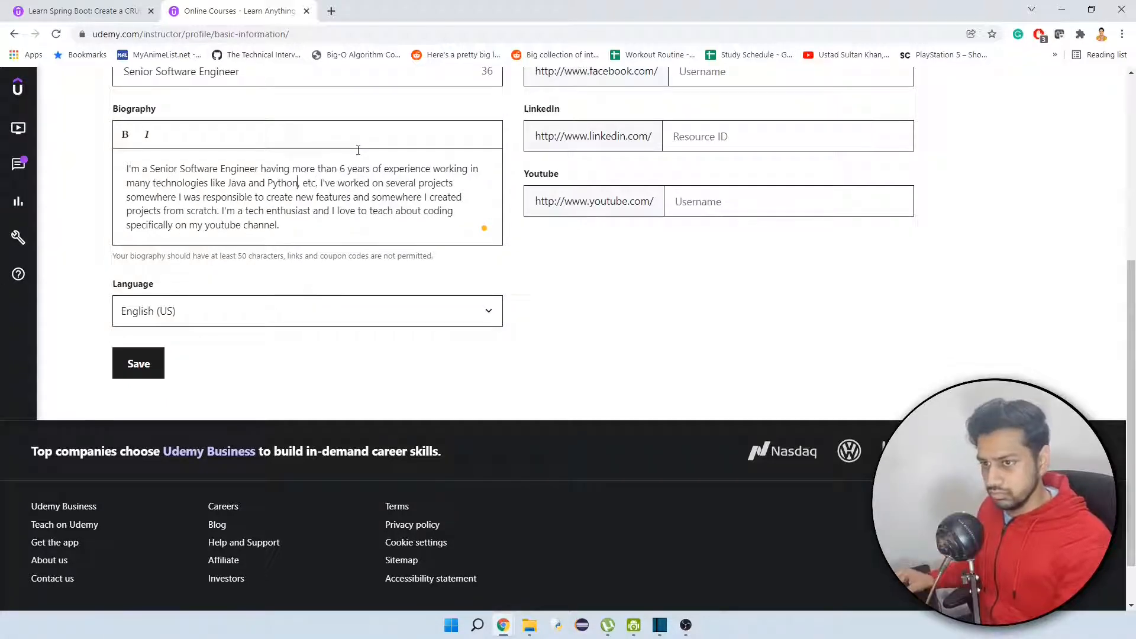
key(BackSpace)
key(BackSpace)
key(BackSpace)
key(BackSpace)
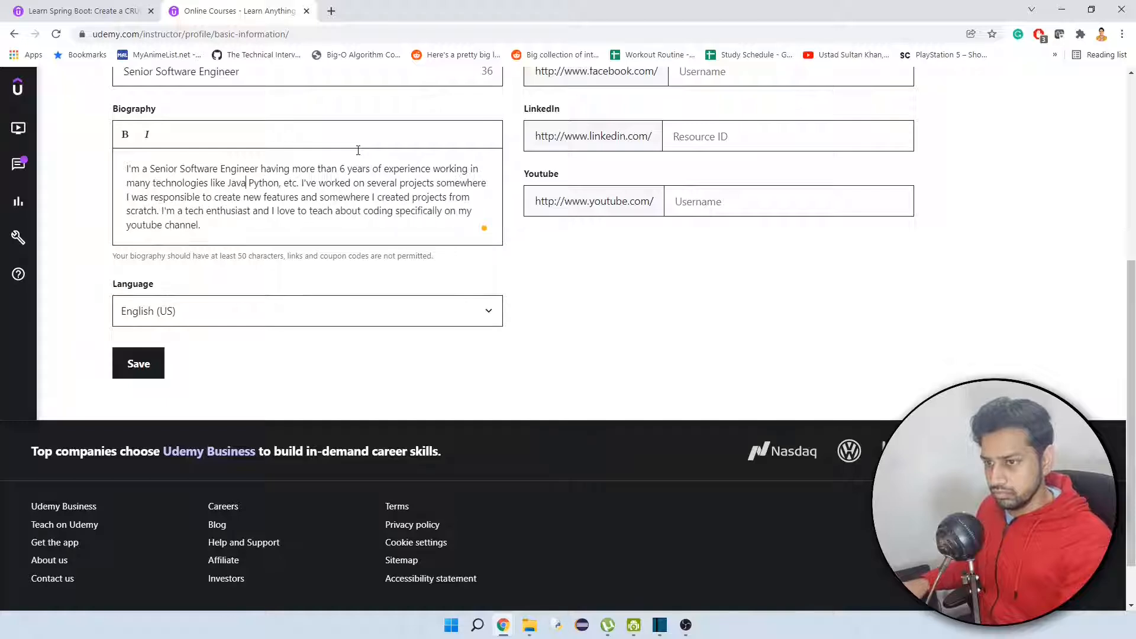
text(,)
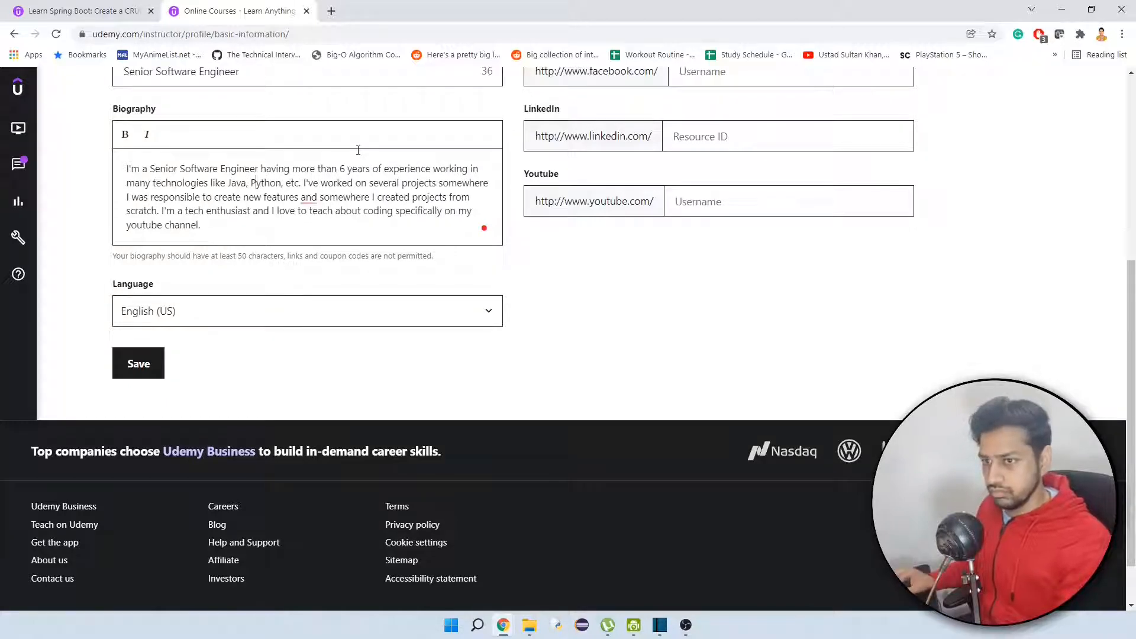
key(ctrl+Right)
key(ctrl+Right)
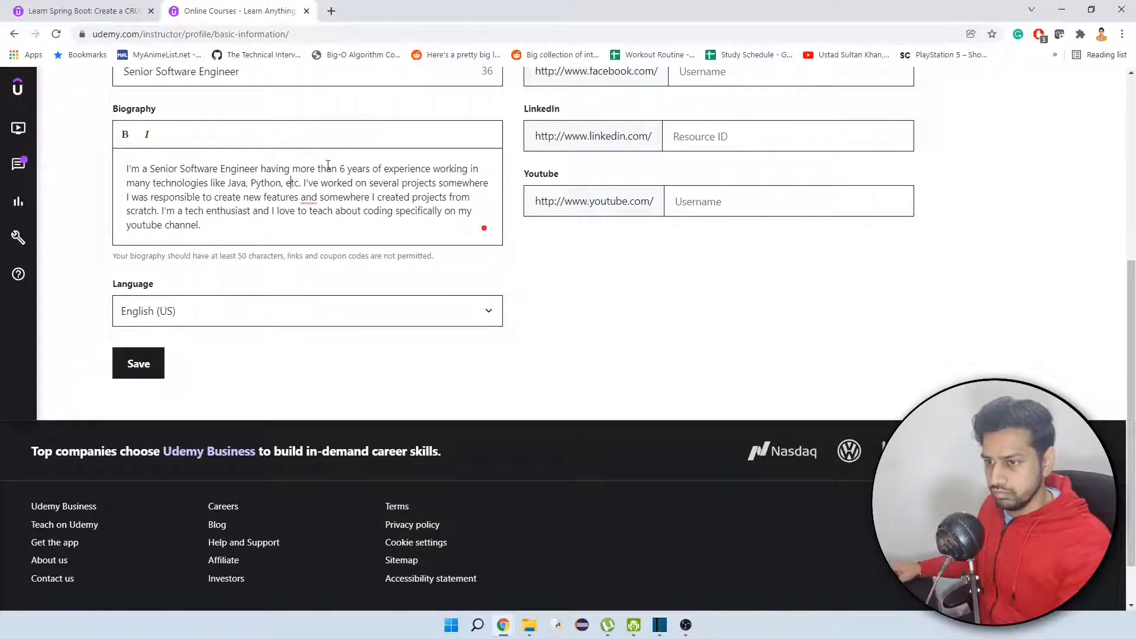
Apply the suggested comma after "new features" in the biography and save the profile.
mouse_move(309, 199)
click(323, 227)
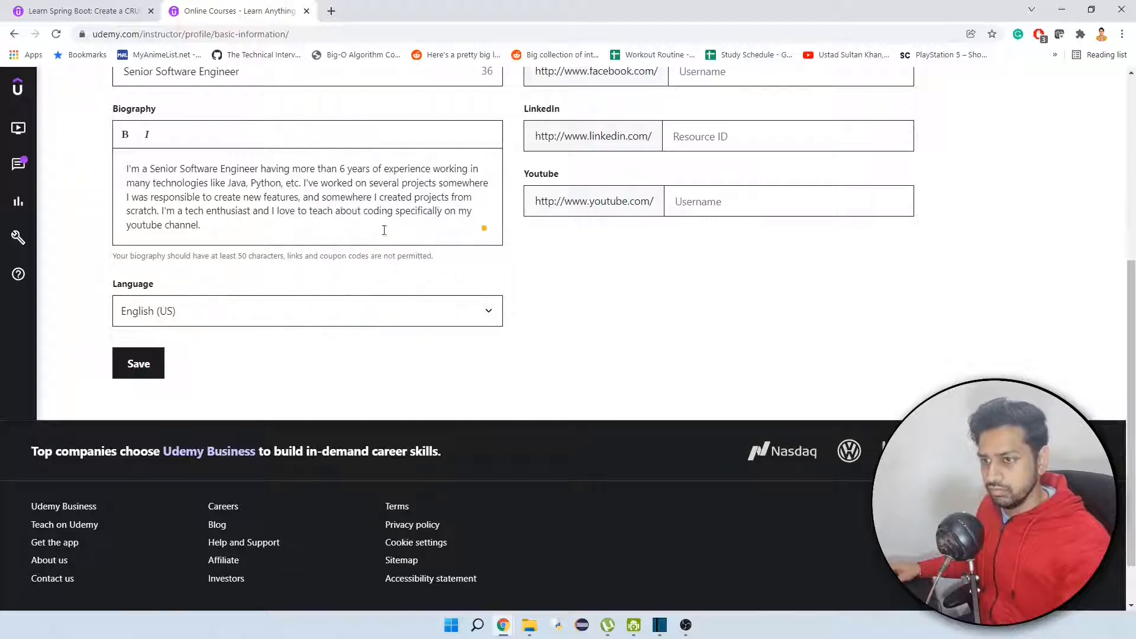
click(137, 362)
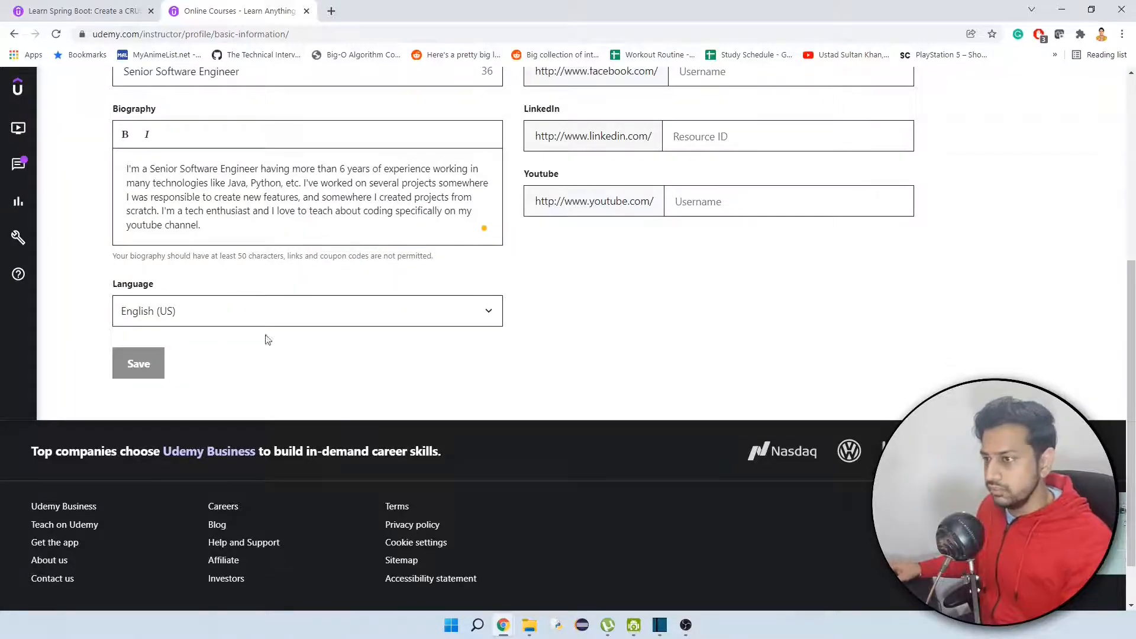
Fill in the profile's LinkedIn field with the instructor's profile address, trimmed to the part after "linkedin.com/".
scroll(319, 308, up, 5)
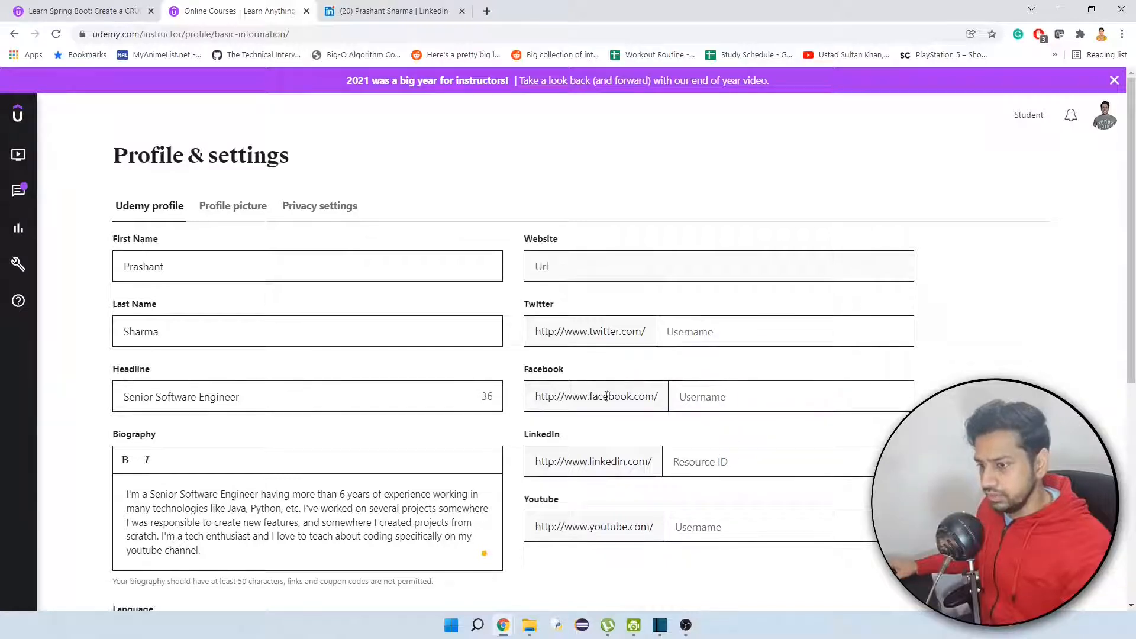
click(769, 467)
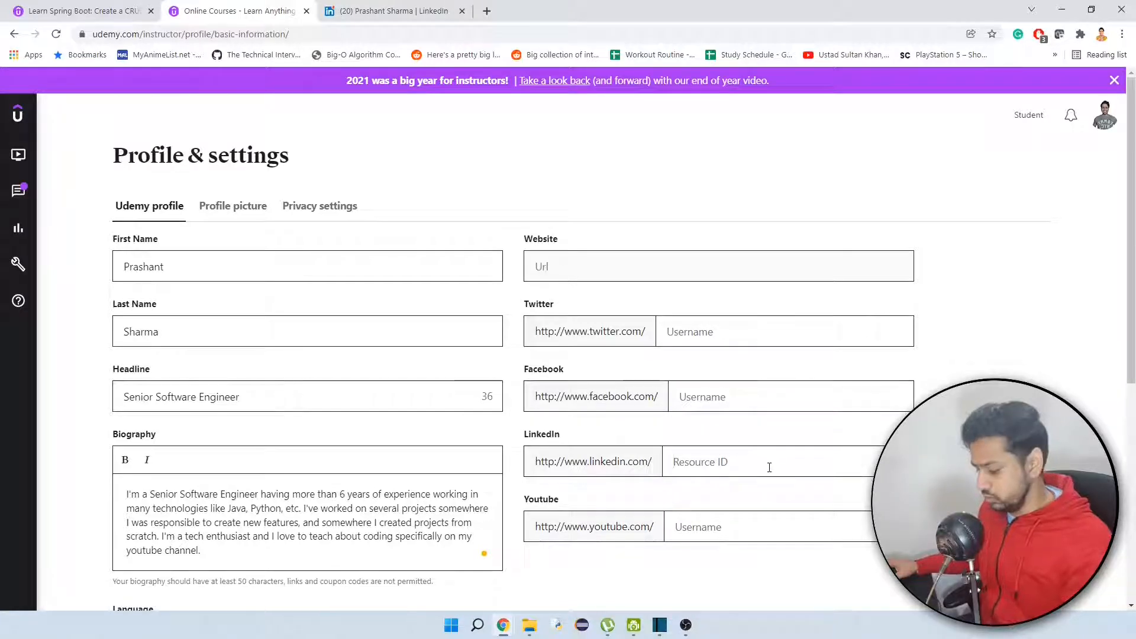
key(ctrl+v)
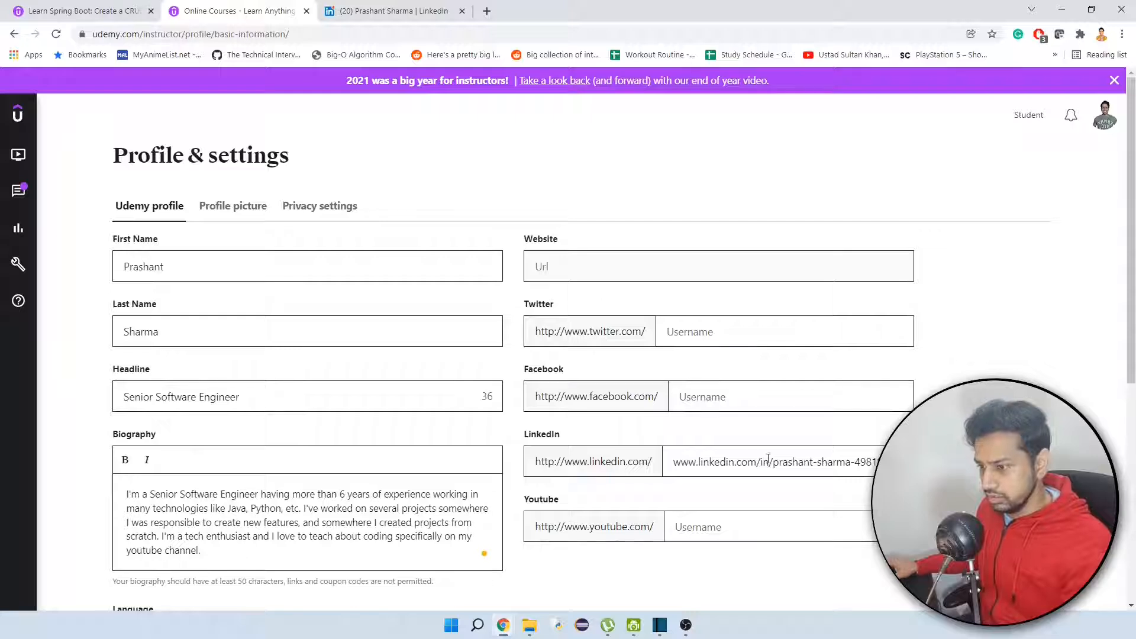
drag(652, 463, 629, 460)
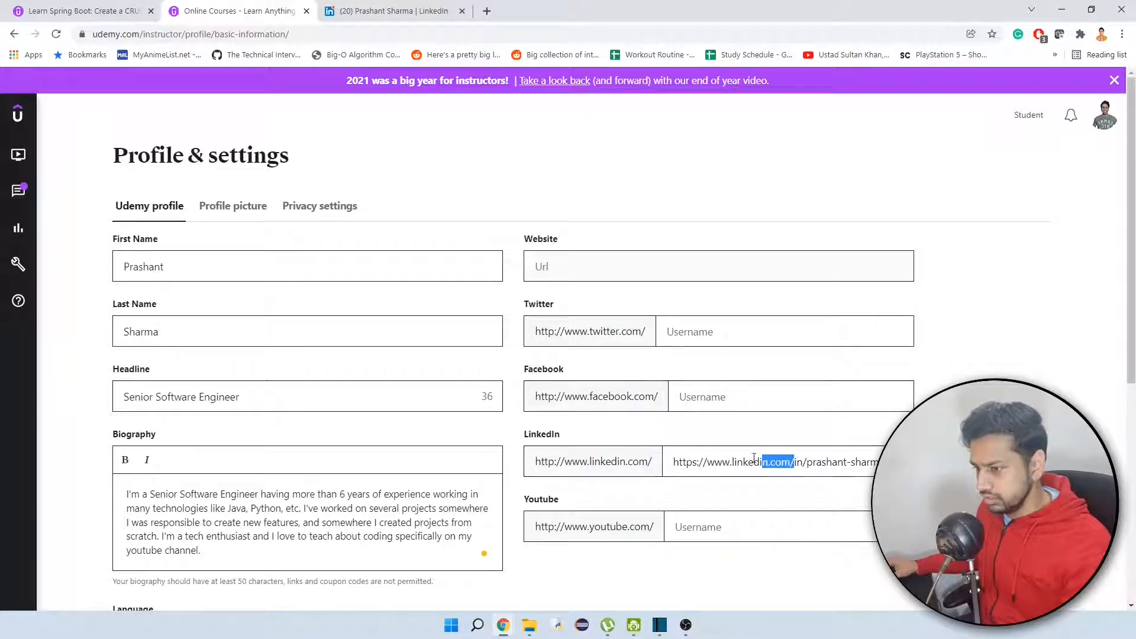
drag(753, 459, 665, 465)
key(BackSpace)
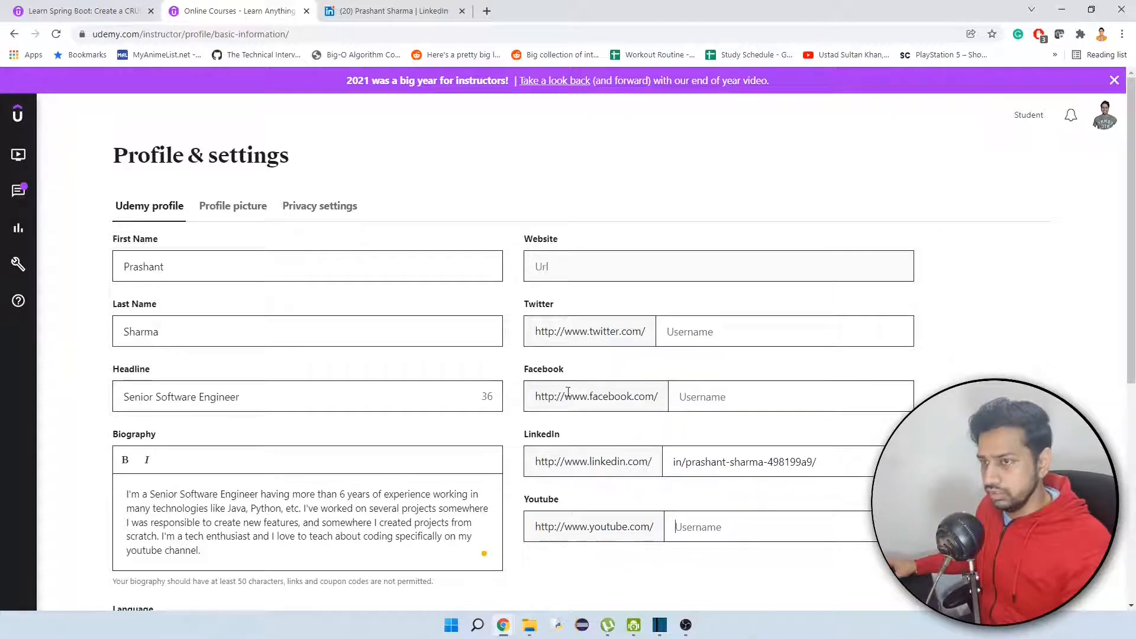
click(486, 11)
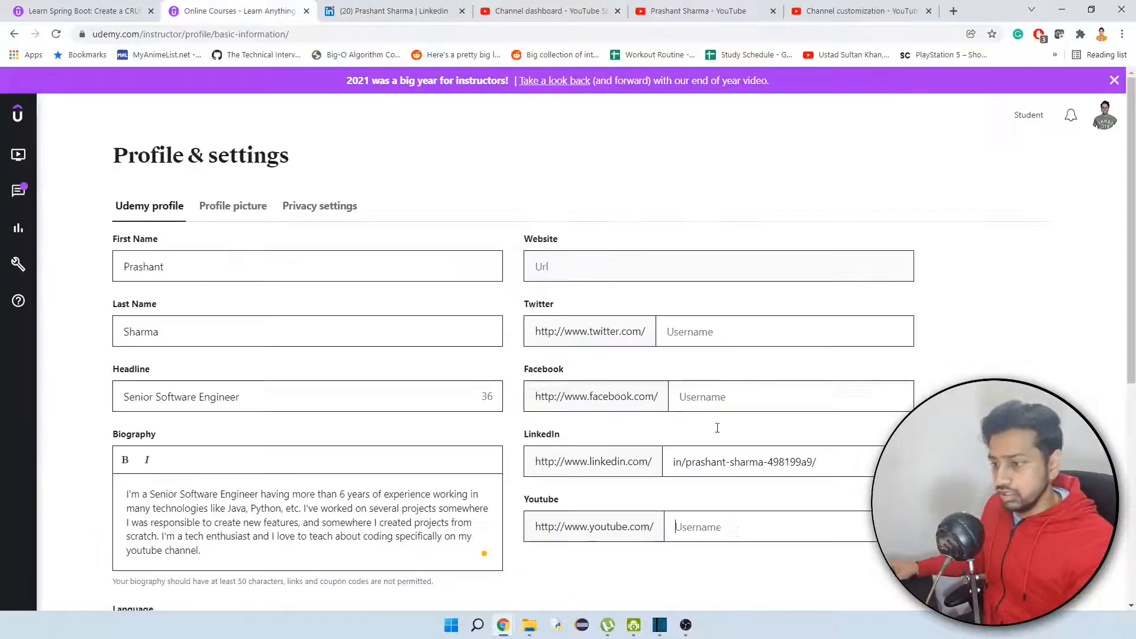
key(ctrl+v)
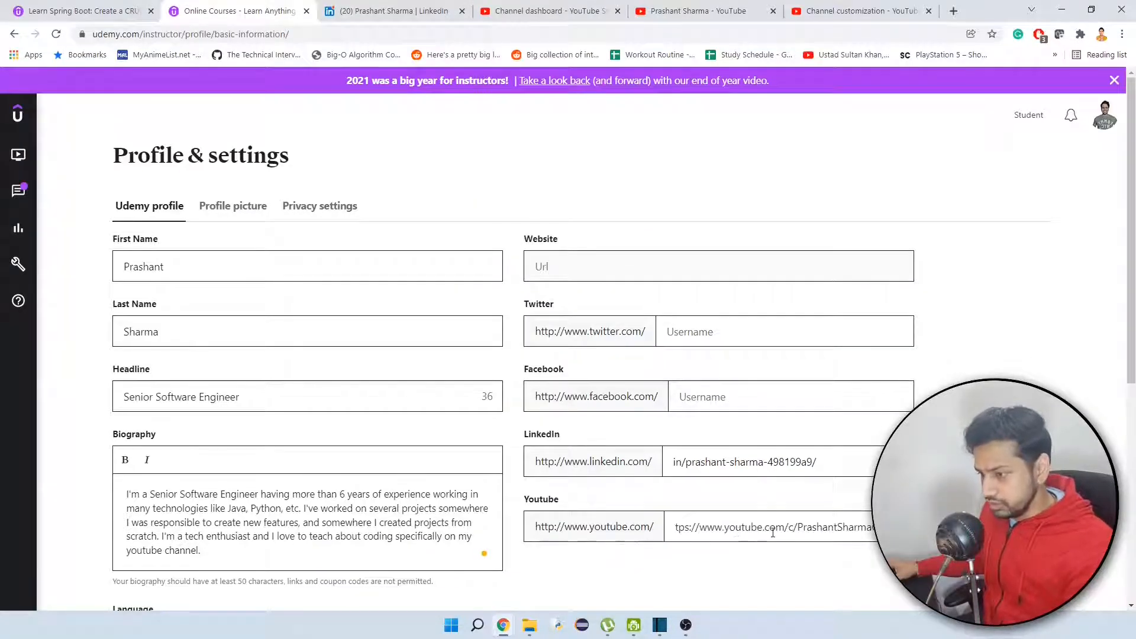
drag(787, 526, 671, 521)
key(BackSpace)
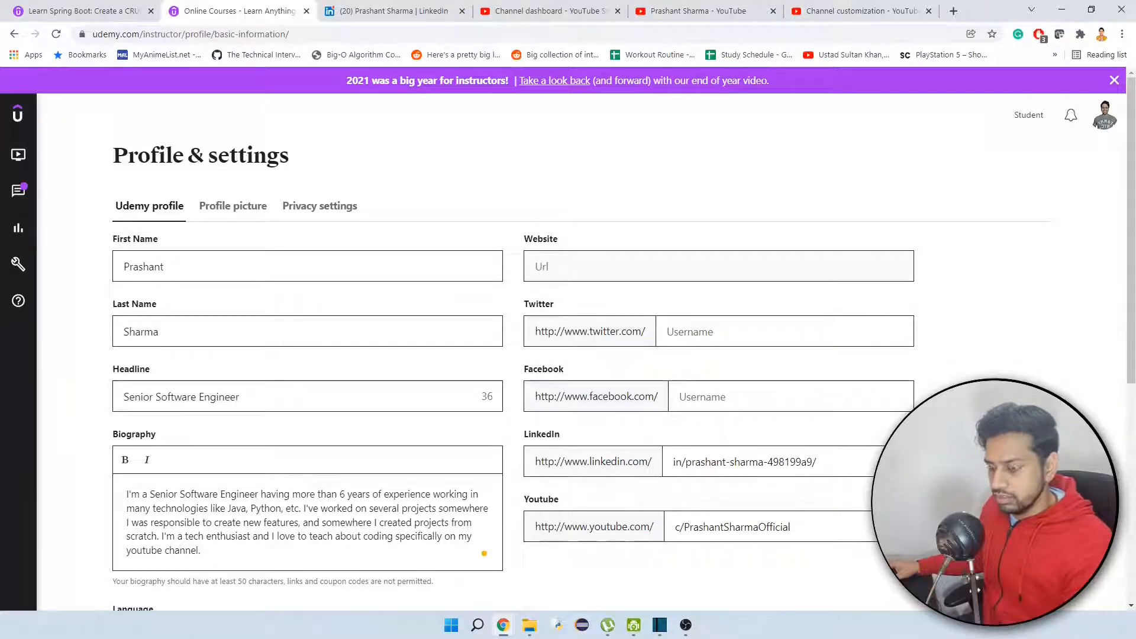
scroll(957, 341, down, 5)
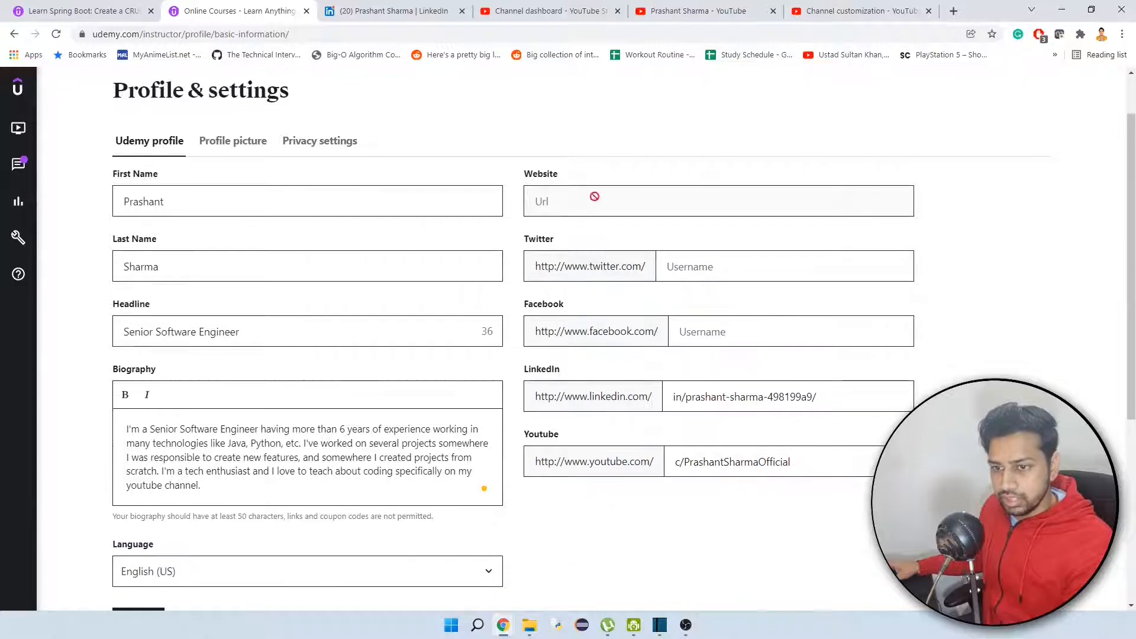
scroll(249, 503, up, 3)
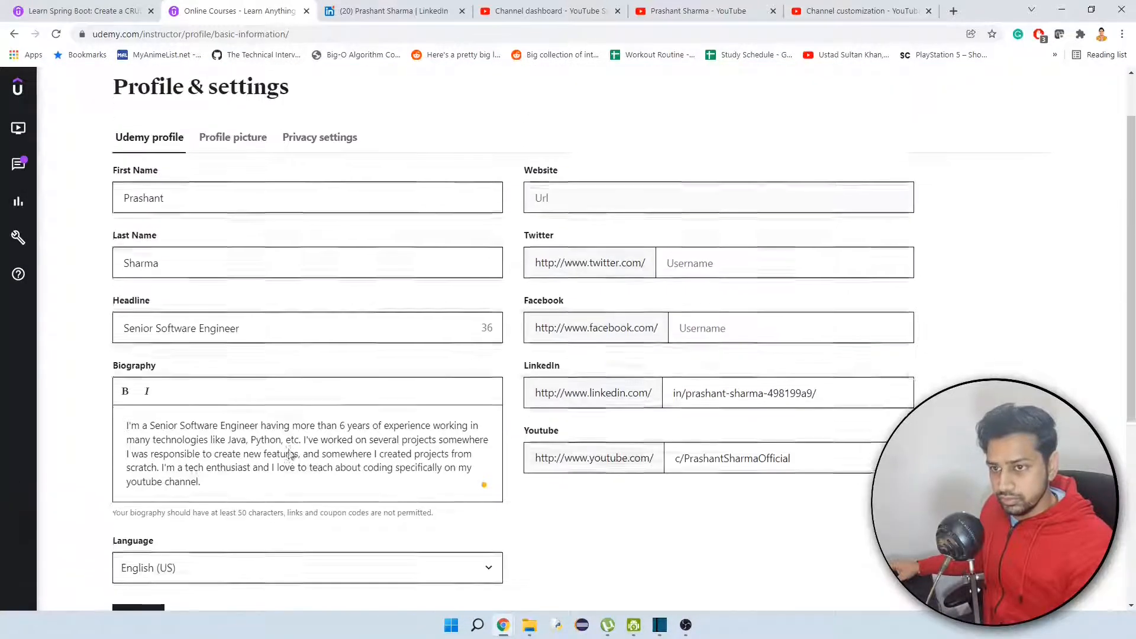
scroll(208, 553, down, 1)
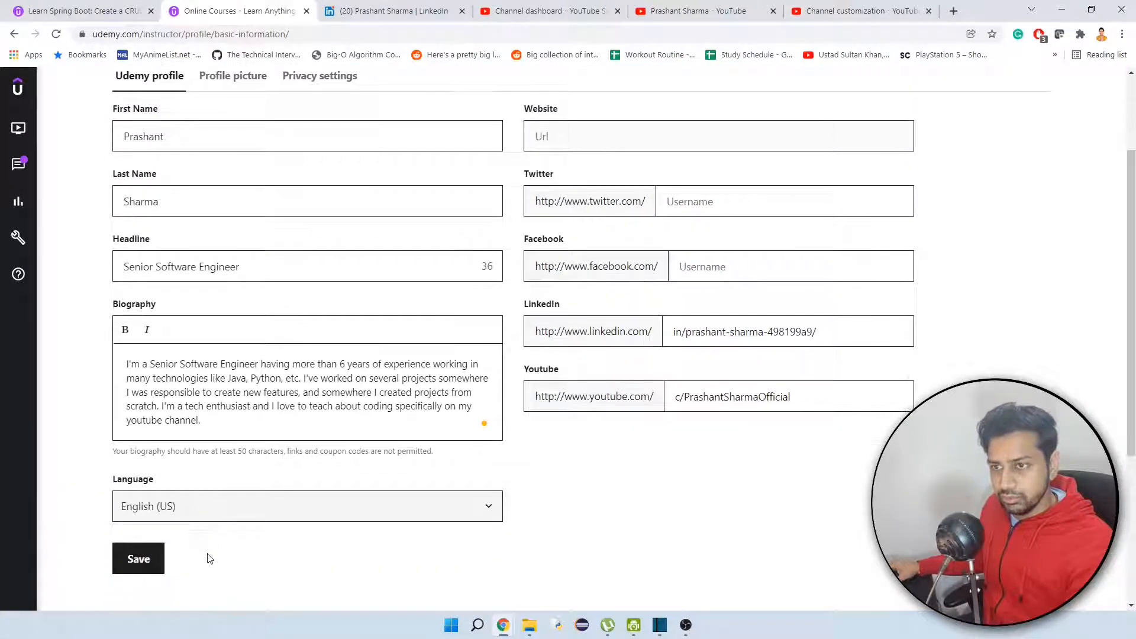
click(135, 560)
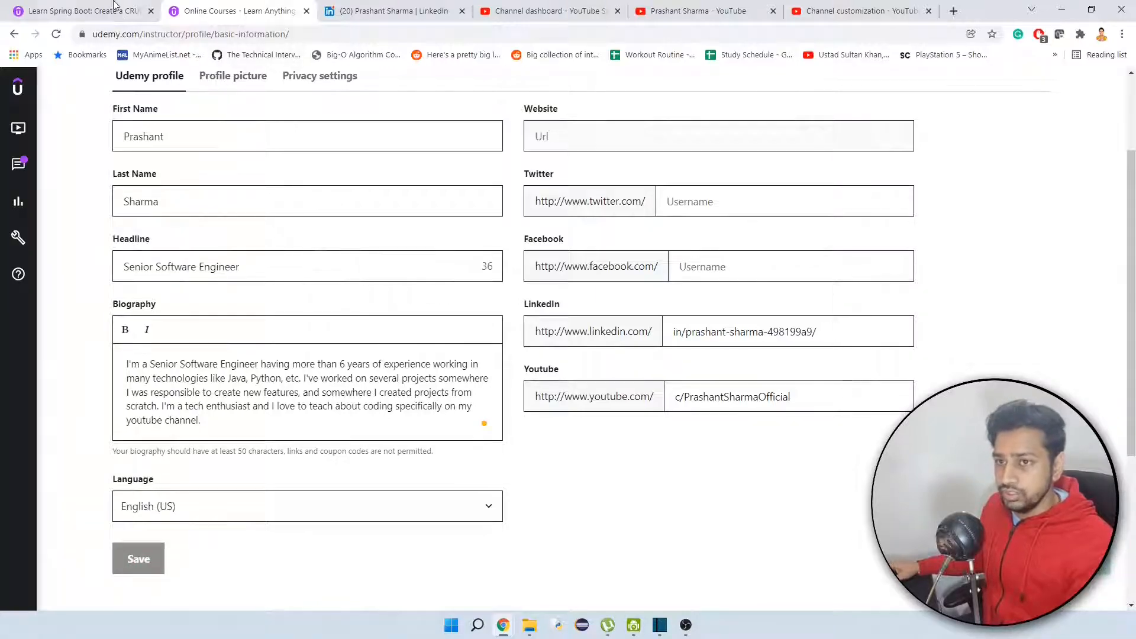
Return to the course draft and reload the course landing page to check the instructor profile section.
click(157, 8)
click(56, 36)
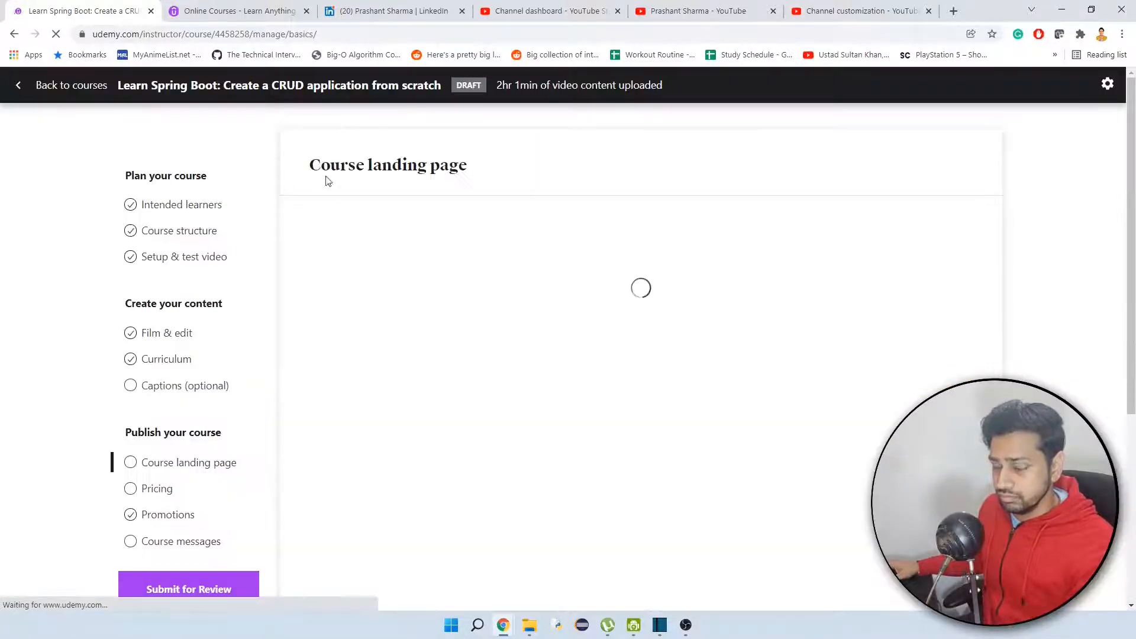
scroll(748, 301, down, 15)
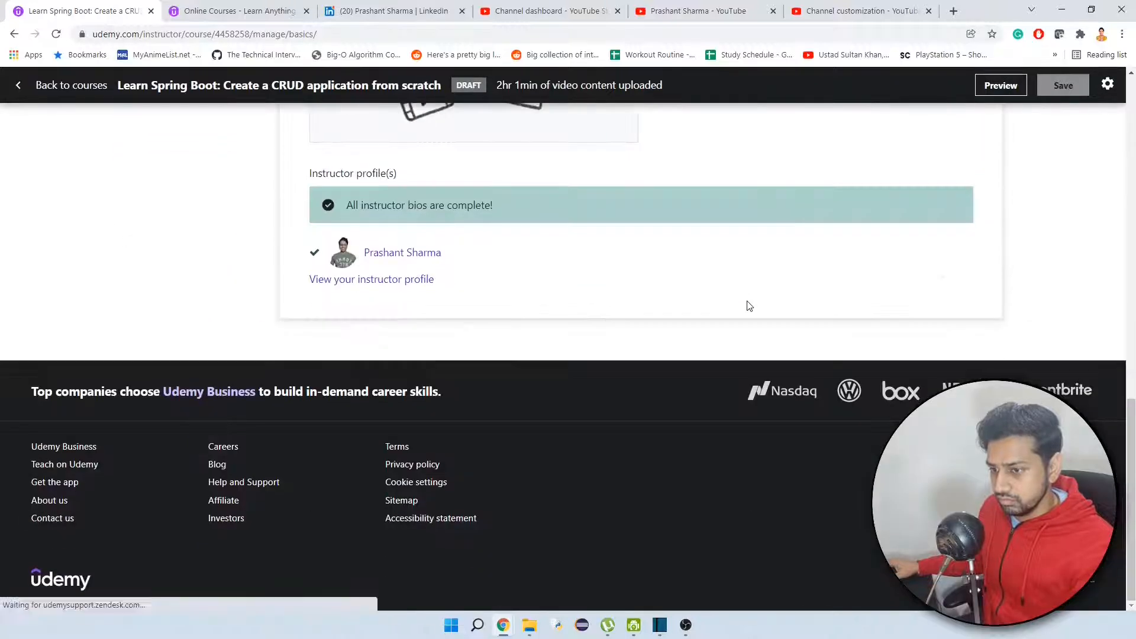
scroll(748, 304, up, 5)
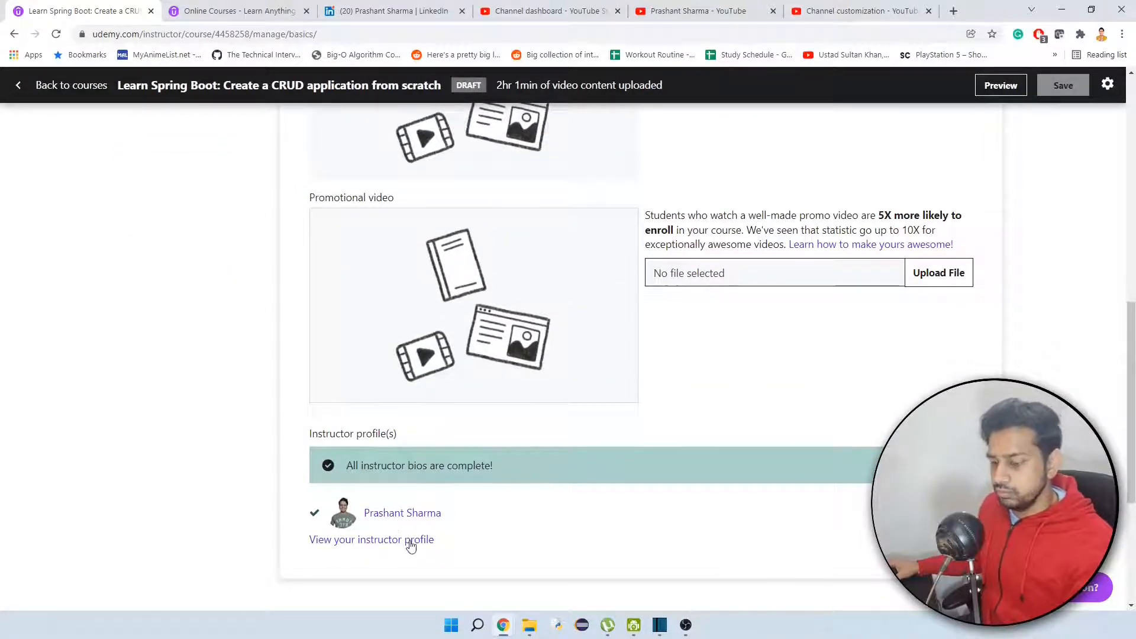
Check the required 750x422 pixel size and upload the Spring Boot graphic as the course image.
scroll(463, 516, up, 3)
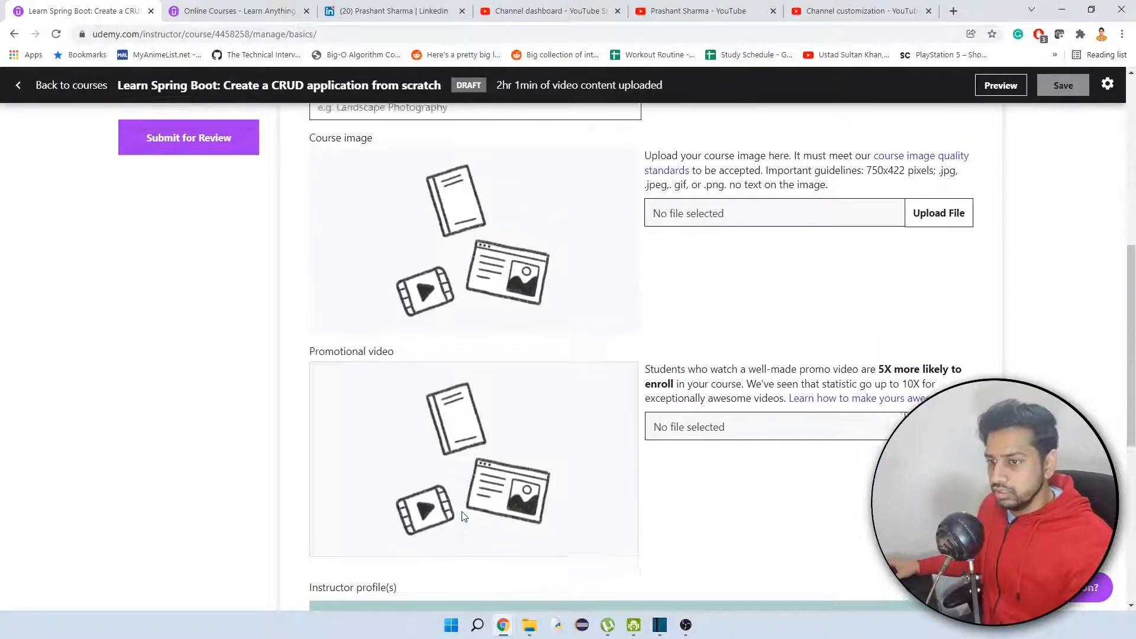
scroll(463, 516, up, 1)
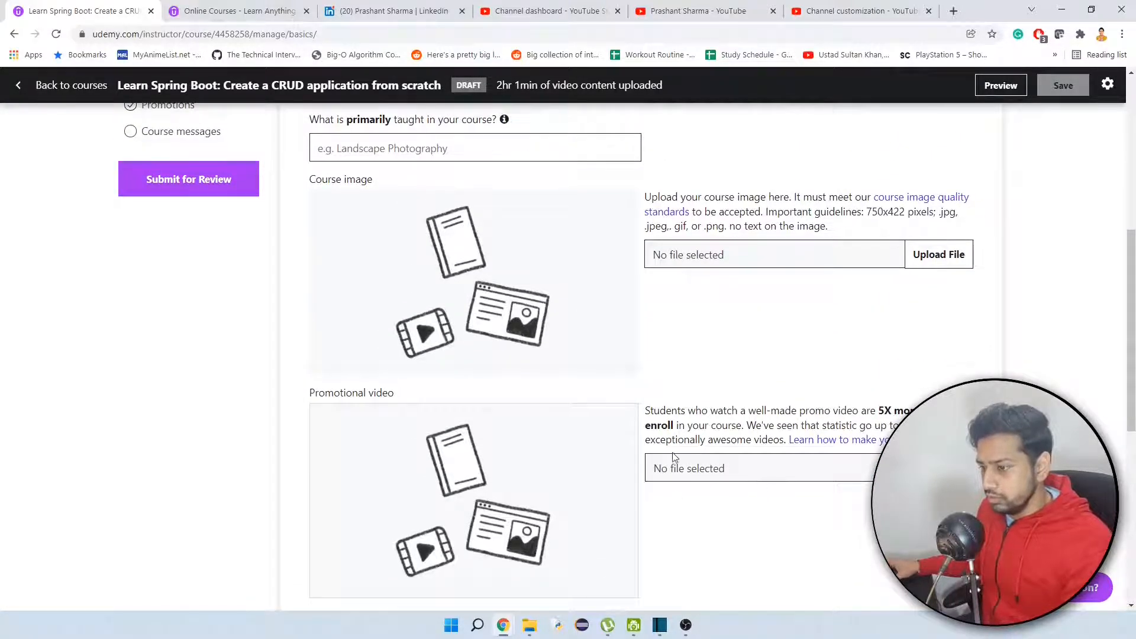
scroll(573, 269, up, 1)
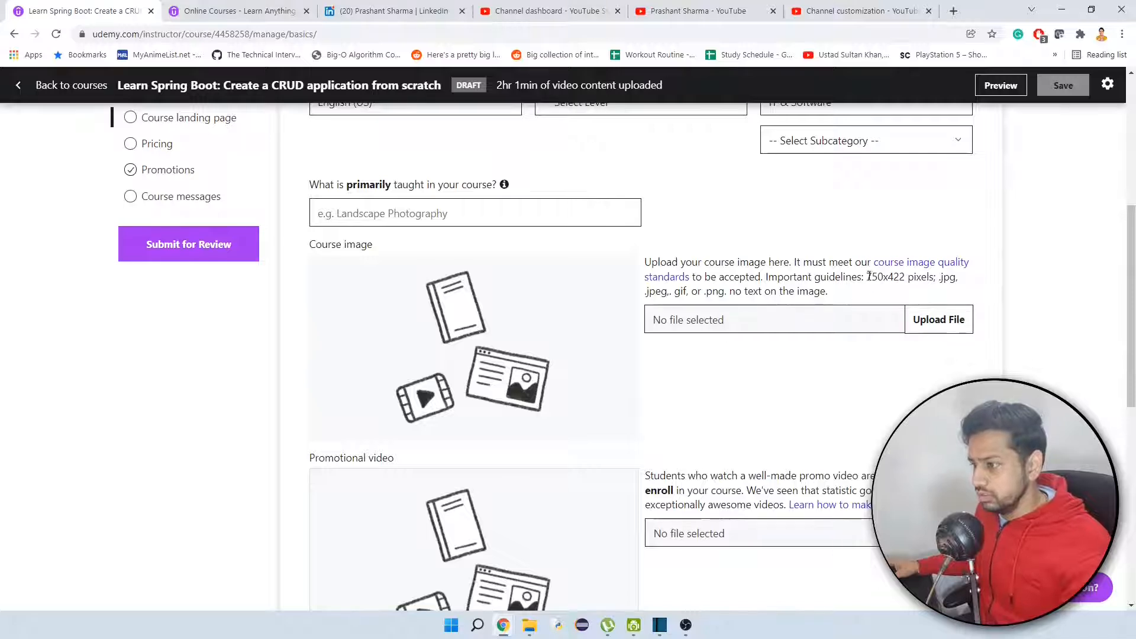
drag(866, 277, 907, 278)
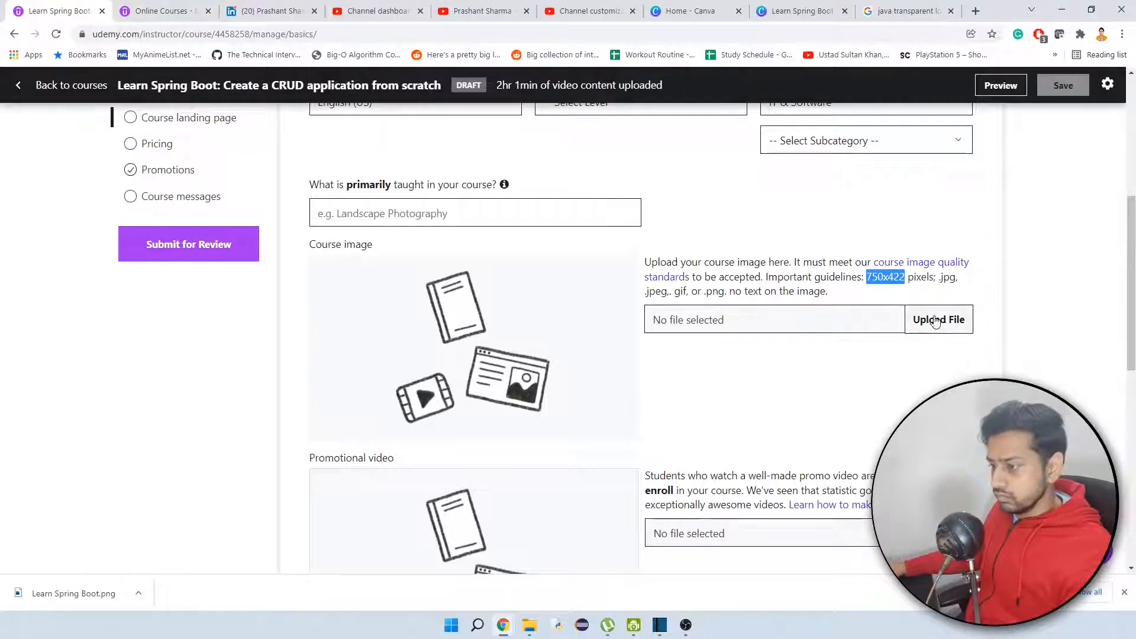
click(935, 320)
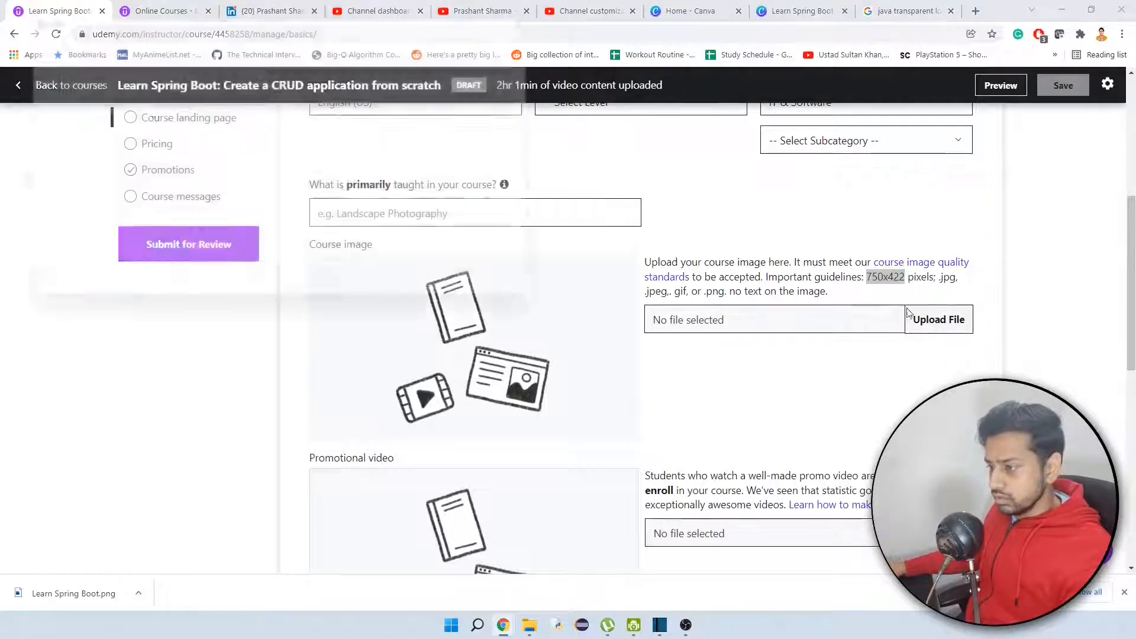
double_click(132, 142)
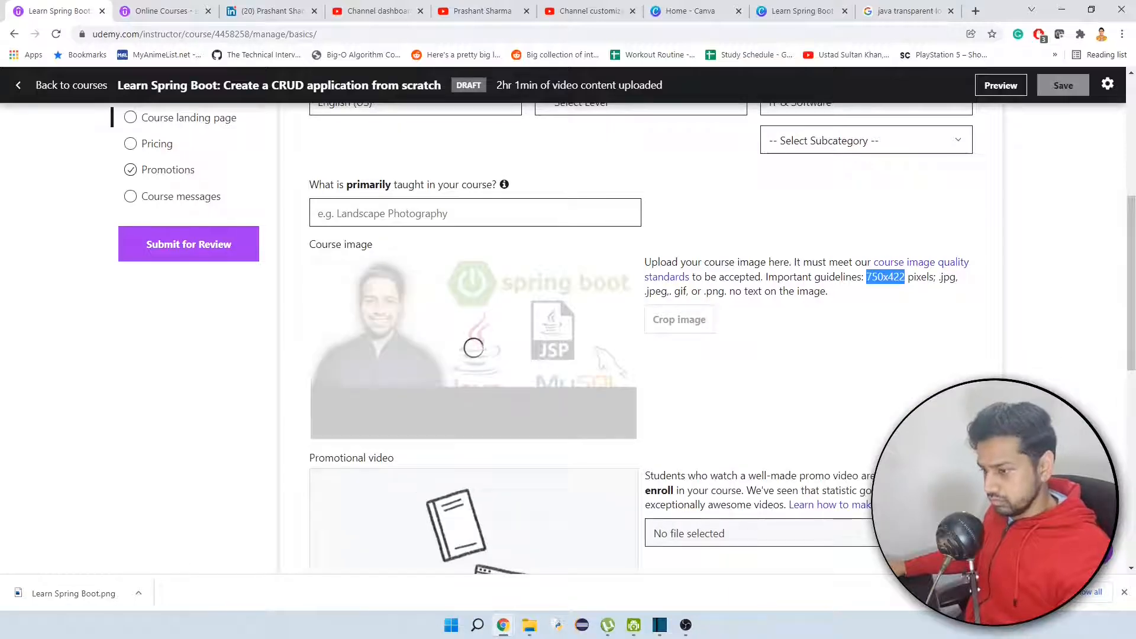
Upload a promotional video from the "1. Introduction" folder of "Learn Spring Boot by creating a CRUD application" in Videos.
scroll(875, 447, down, 1)
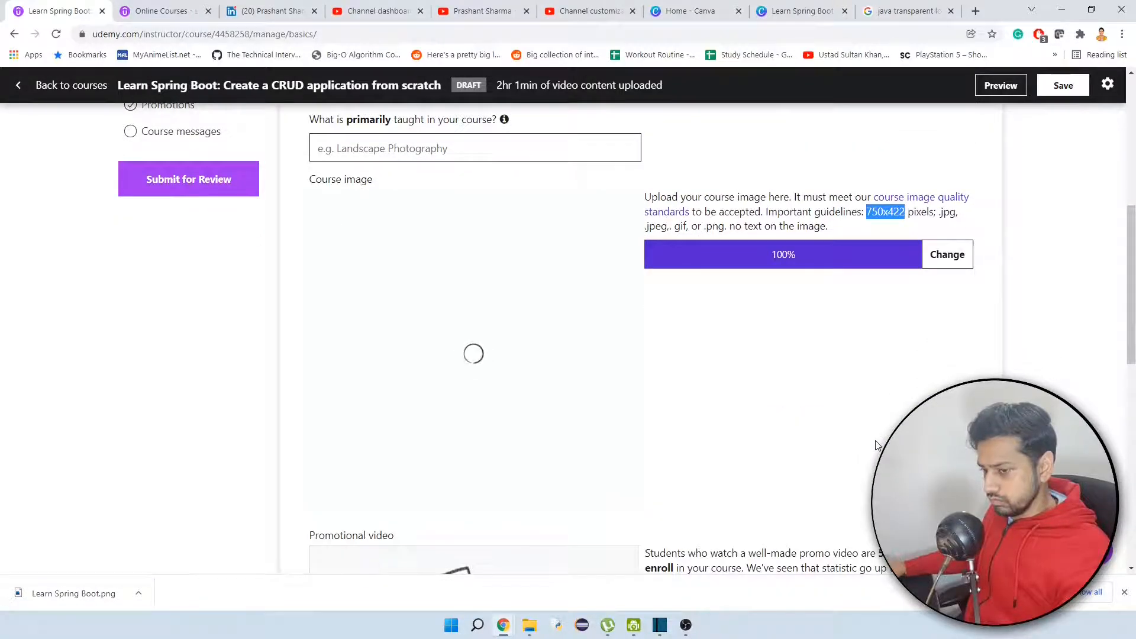
scroll(875, 447, down, 3)
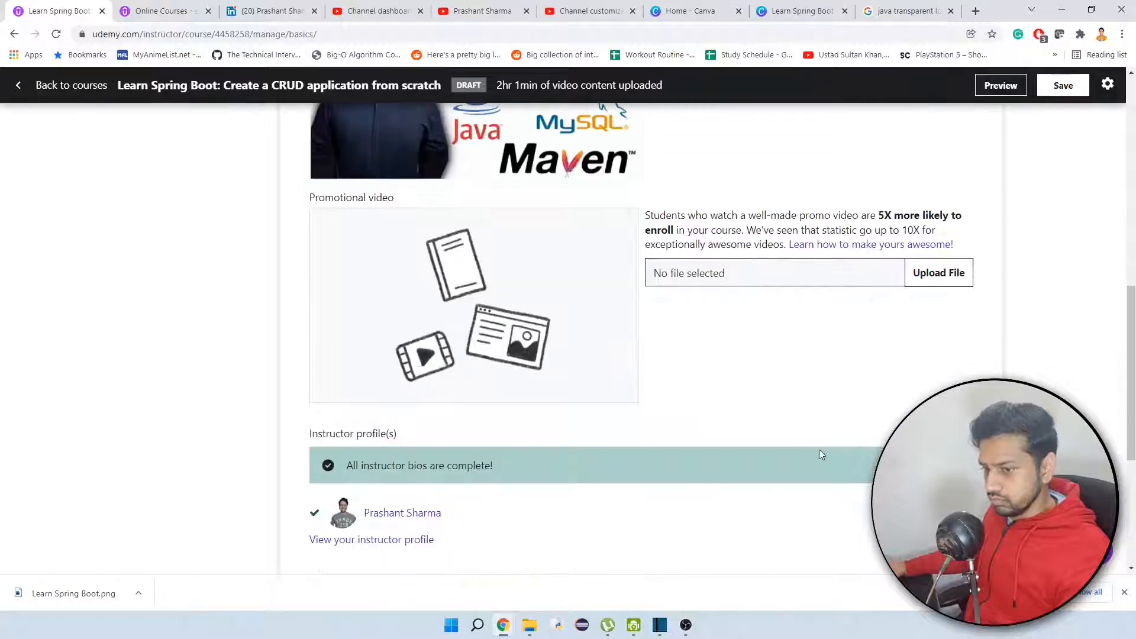
scroll(818, 453, up, 1)
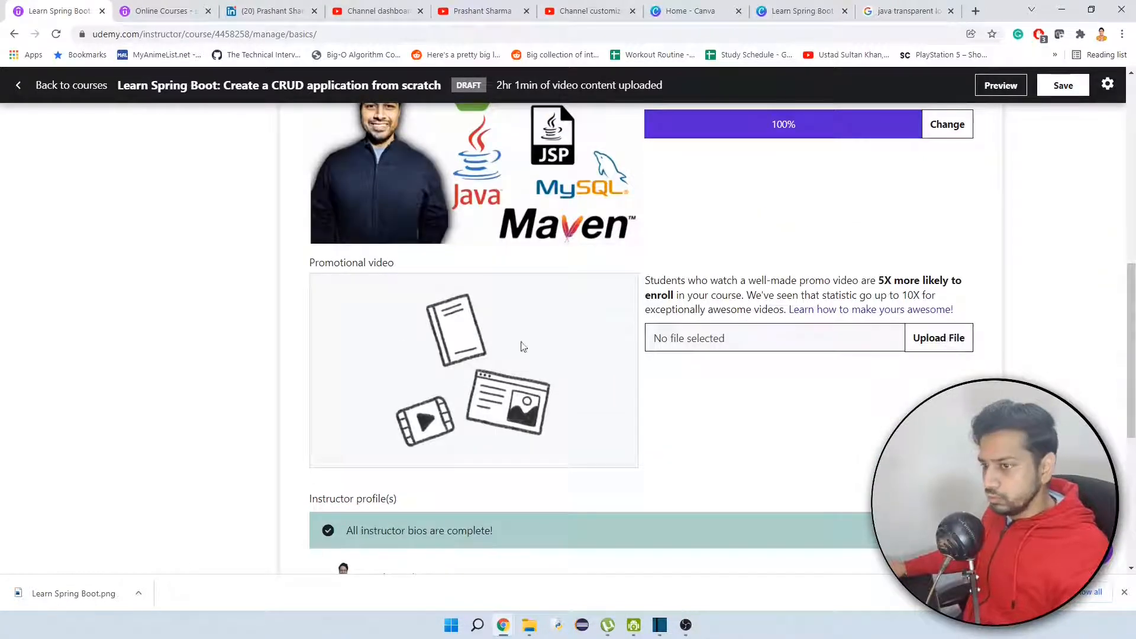
click(943, 340)
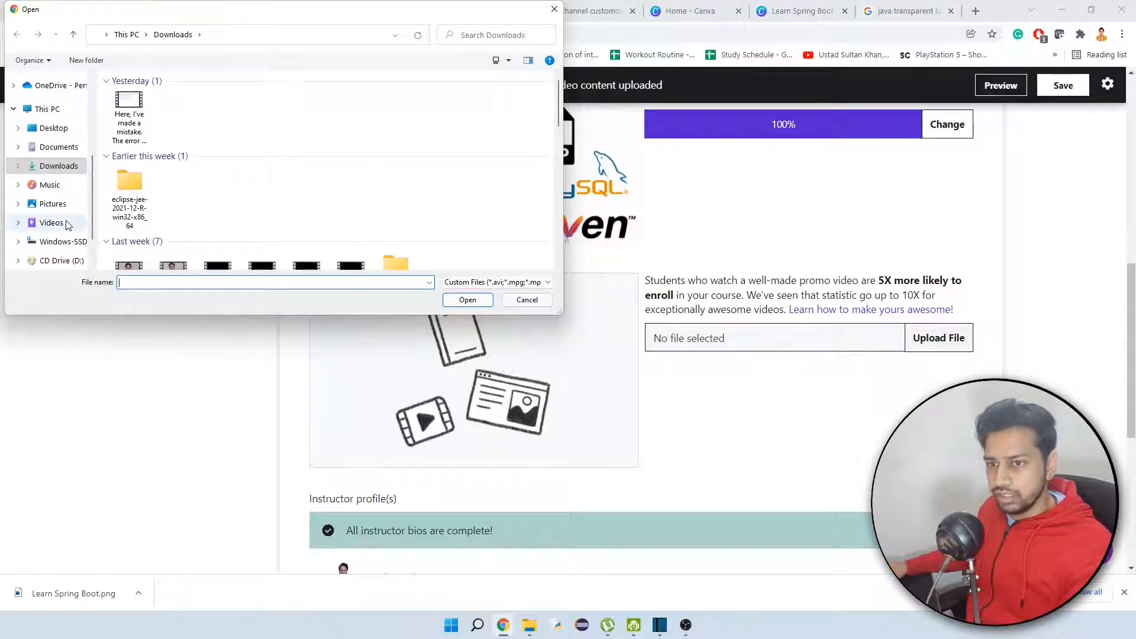
click(47, 222)
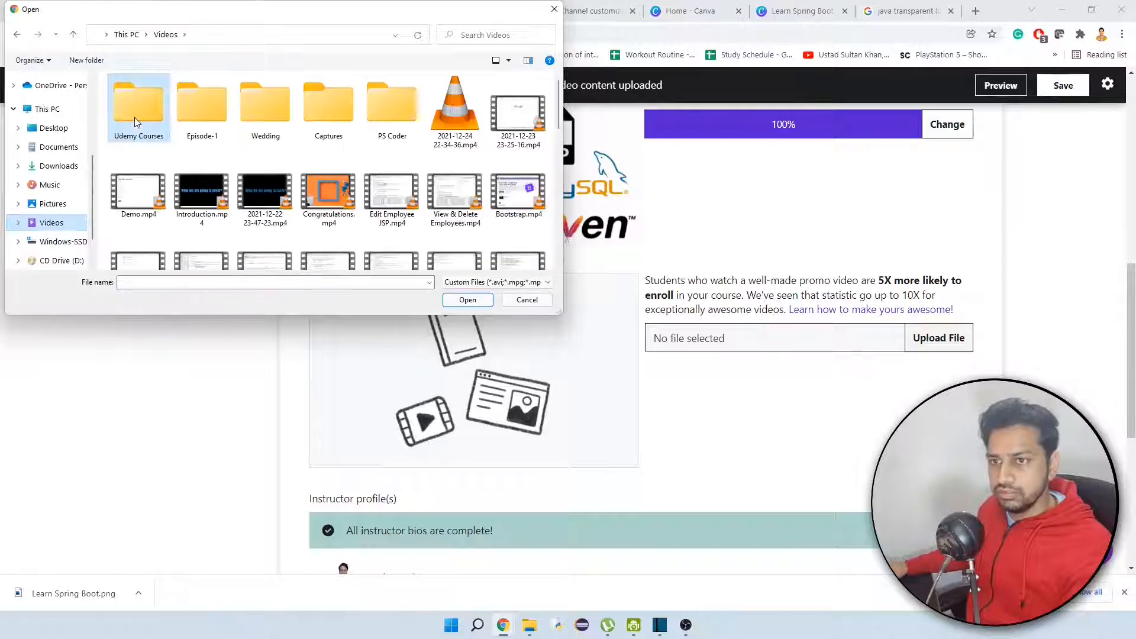
double_click(146, 123)
double_click(151, 124)
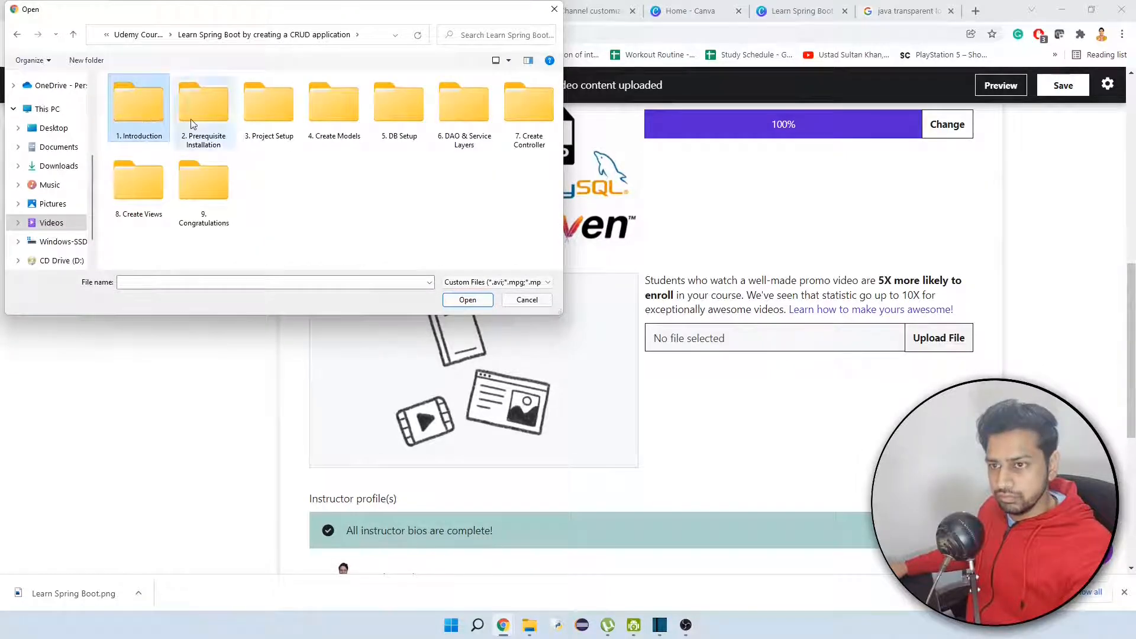
double_click(148, 121)
double_click(211, 129)
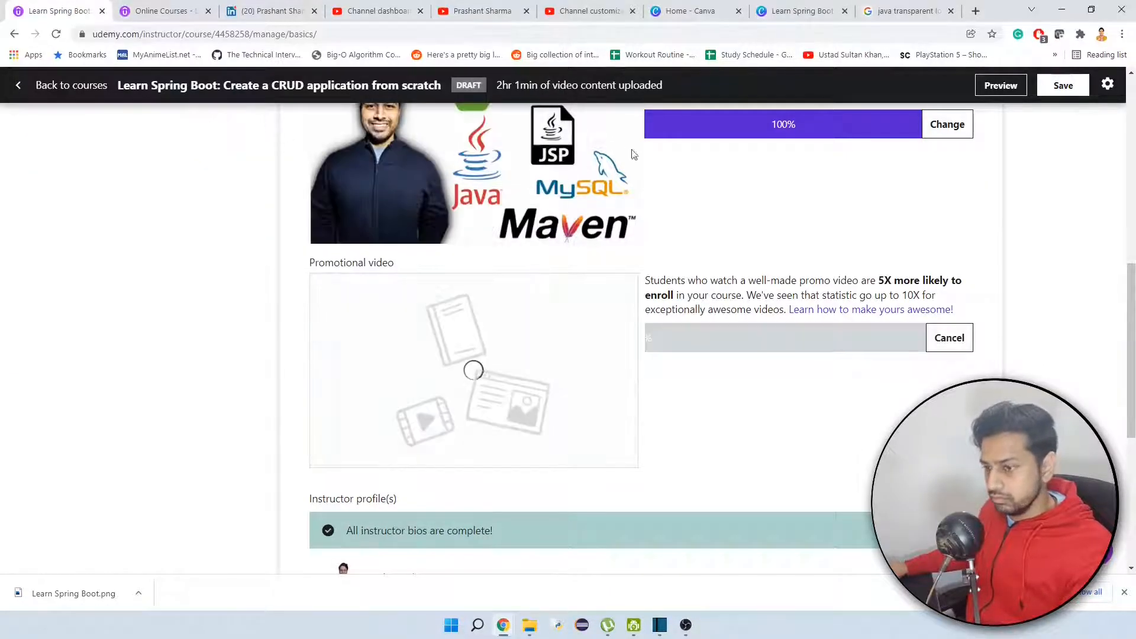
scroll(1091, 325, up, 3)
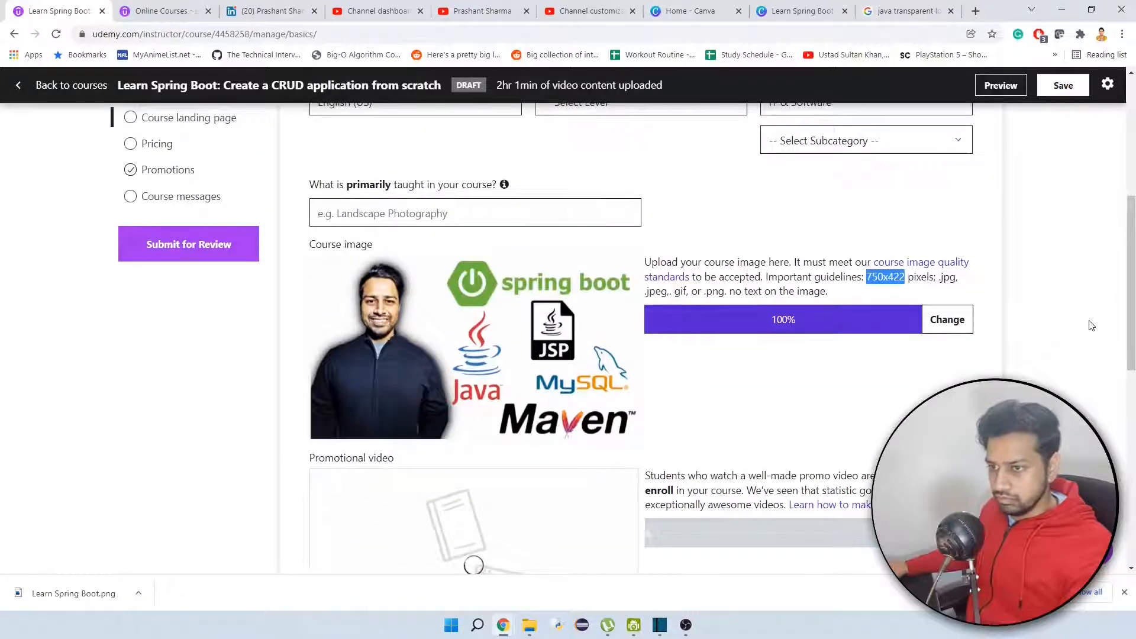
scroll(1092, 326, down, 2)
scroll(1091, 325, up, 2)
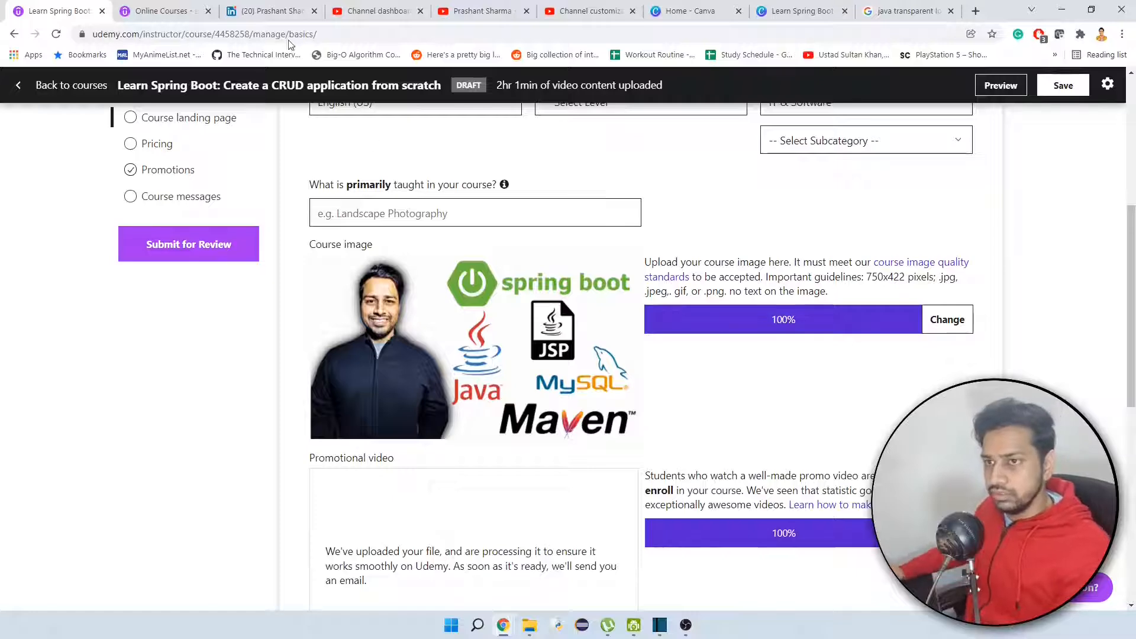
Search Udemy for "spring" and open the course "Spring & Hibernate for Beginners (includes Spring Boot)" to examine its title and subtitle.
click(181, 7)
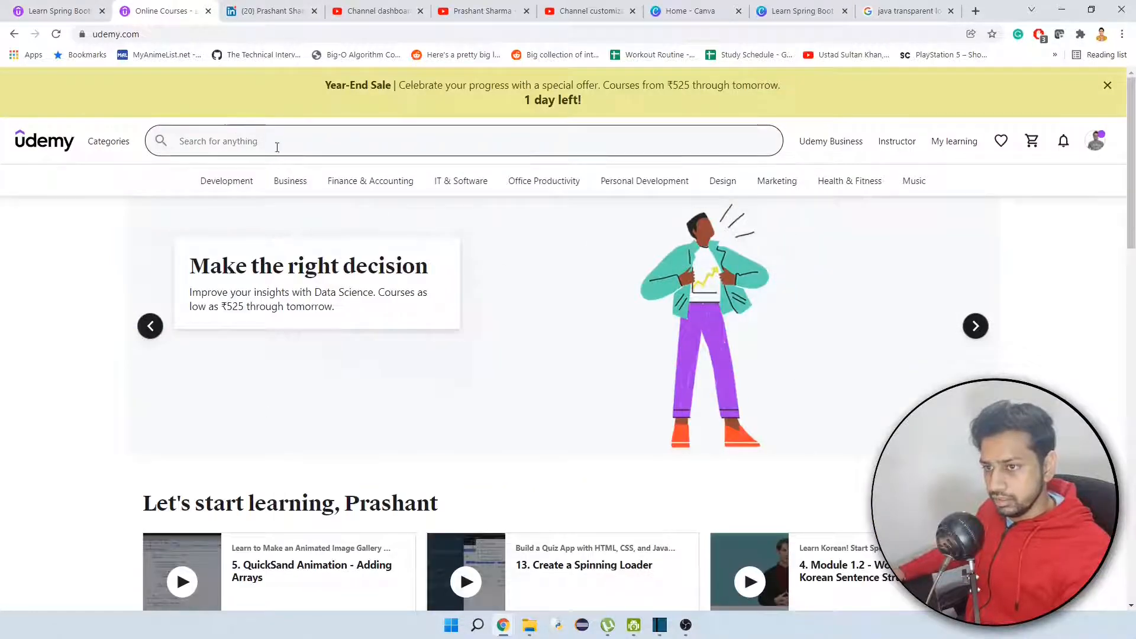
click(276, 144)
text(spr)
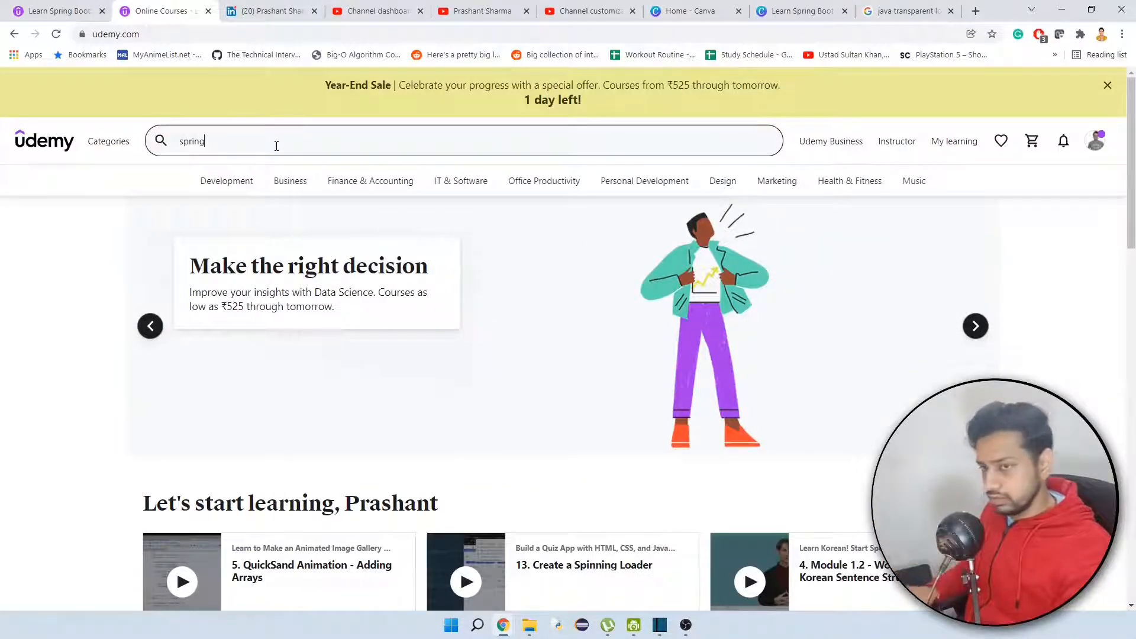
text(ing)
key(Return)
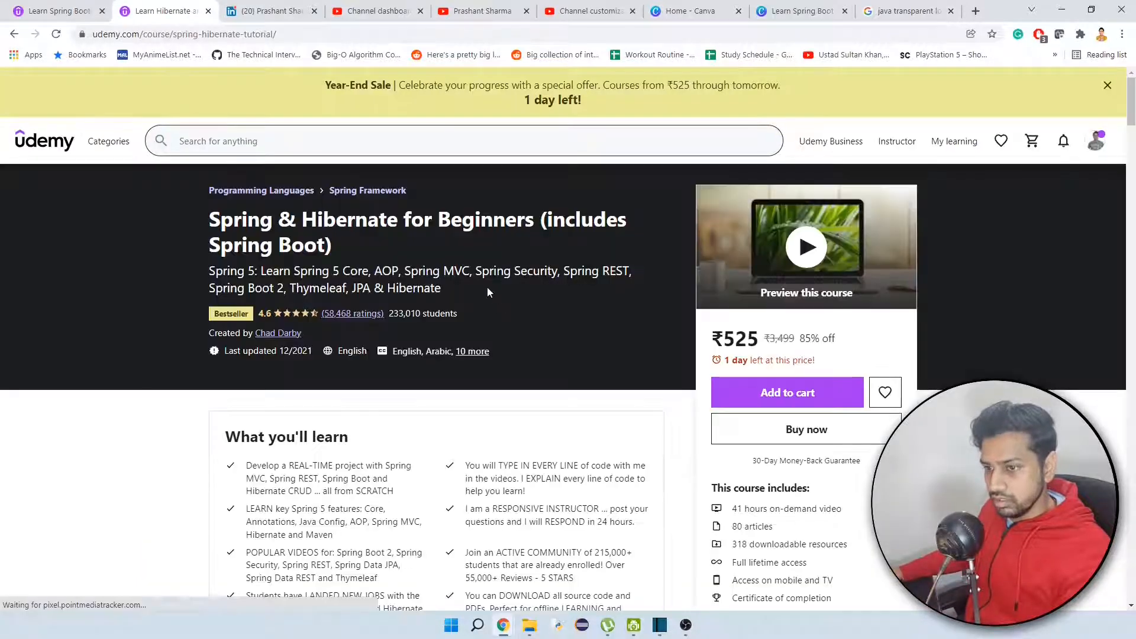
drag(487, 286, 210, 270)
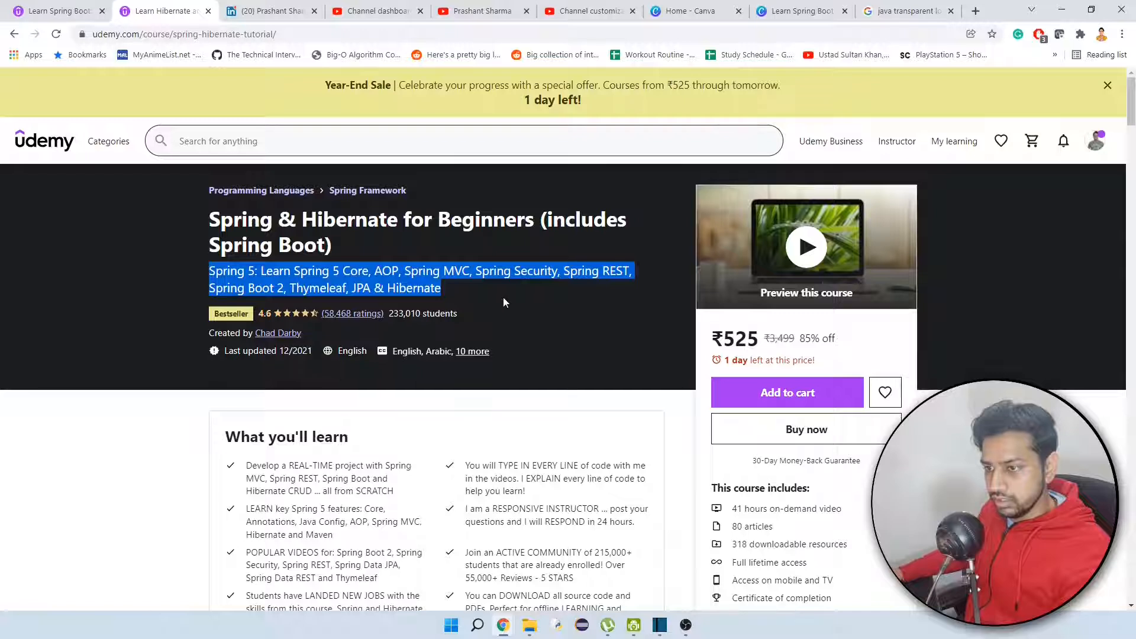
click(484, 286)
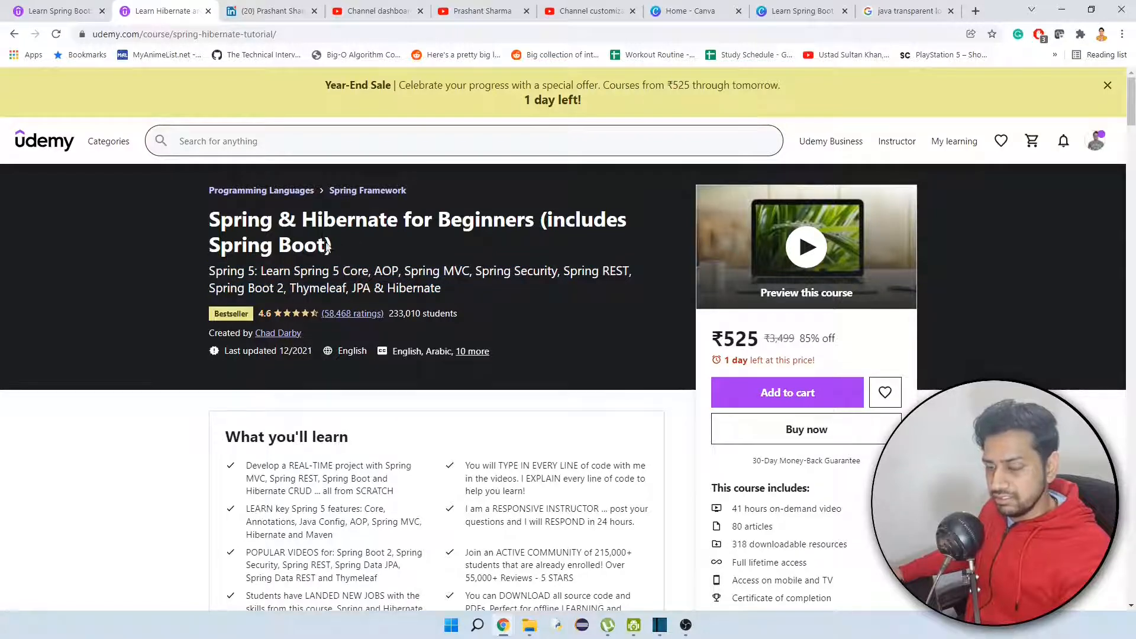
Compare the title of "Spring & Hibernate for Beginners" with the course title and subtitle of the Spring Boot draft.
drag(332, 246, 213, 220)
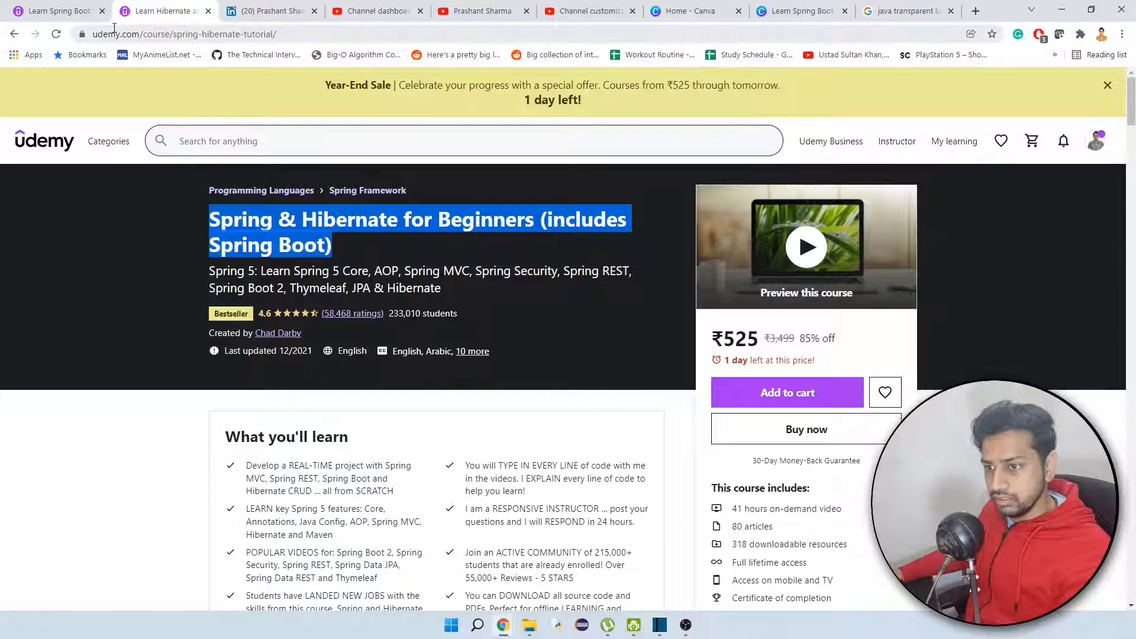
click(65, 11)
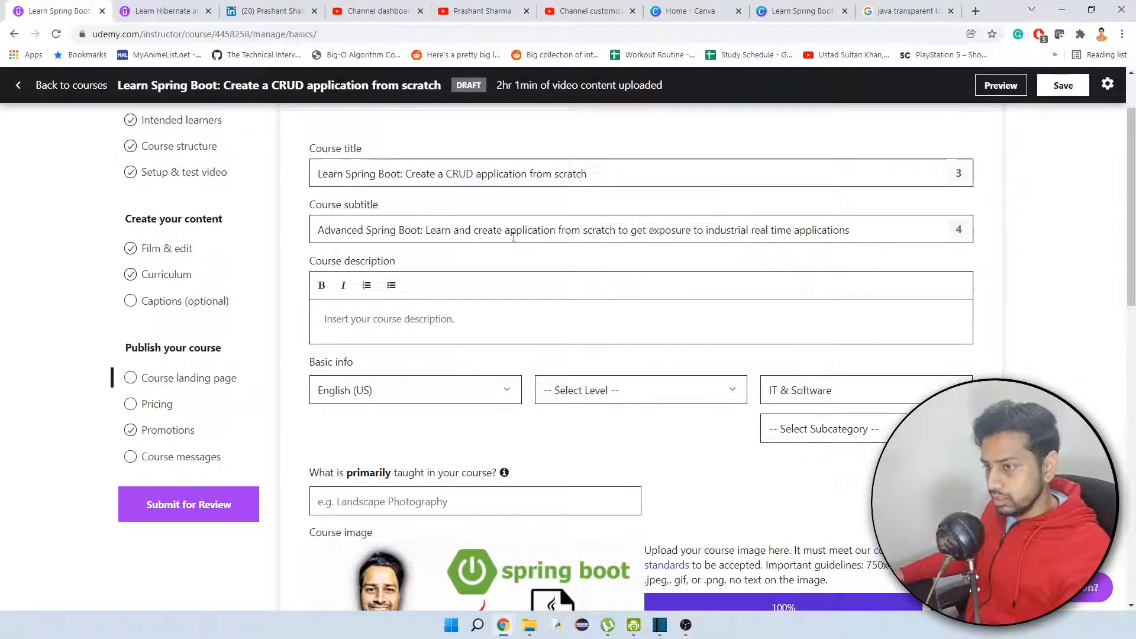
click(615, 230)
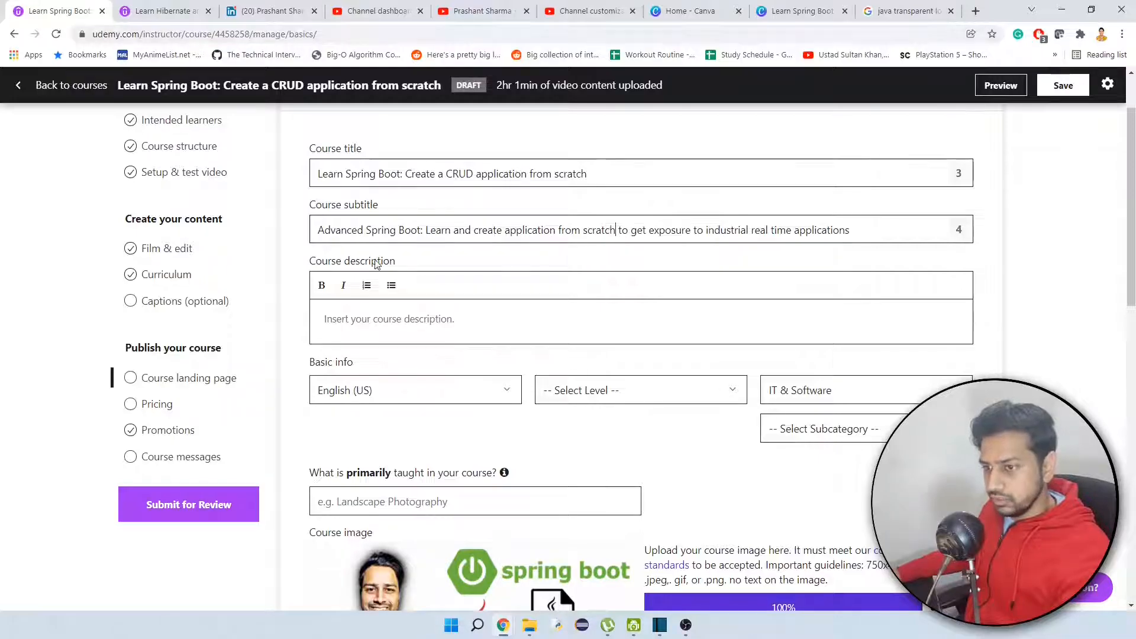
Expand and read the full description of the "Spring & Hibernate for Beginners" course as a reference for the course description.
click(178, 10)
scroll(296, 373, down, 3)
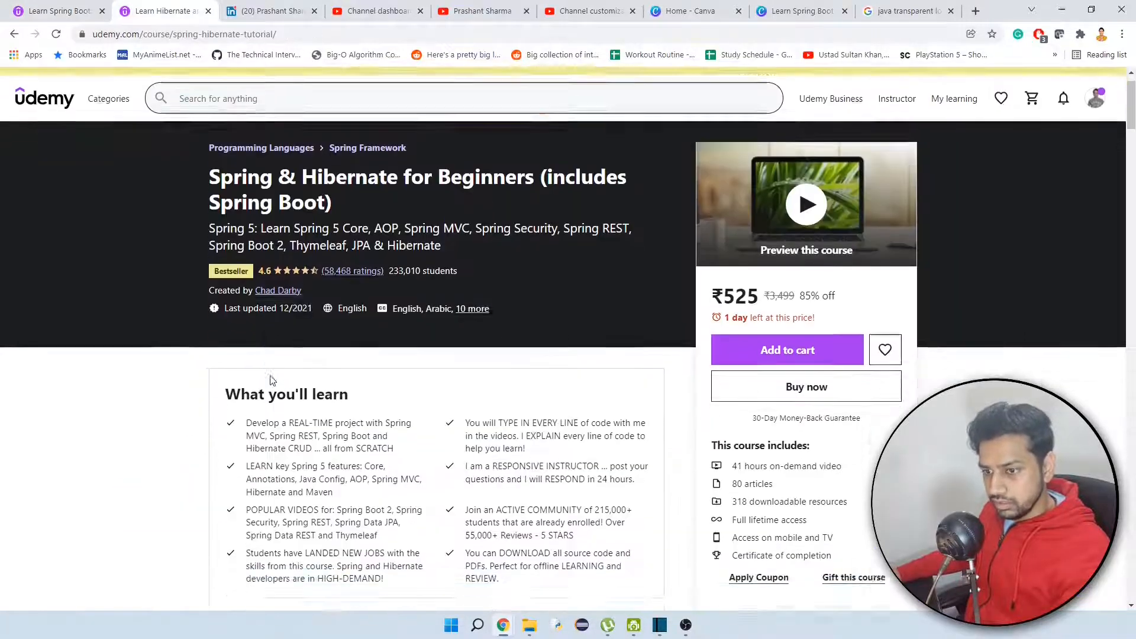
scroll(270, 379, down, 15)
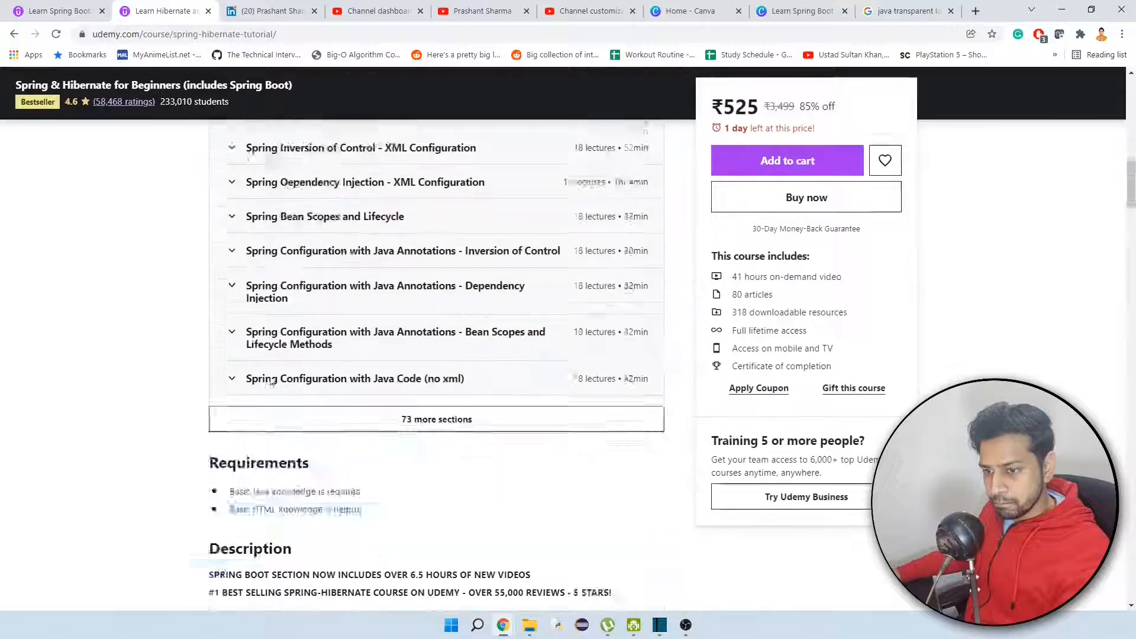
scroll(272, 378, down, 2)
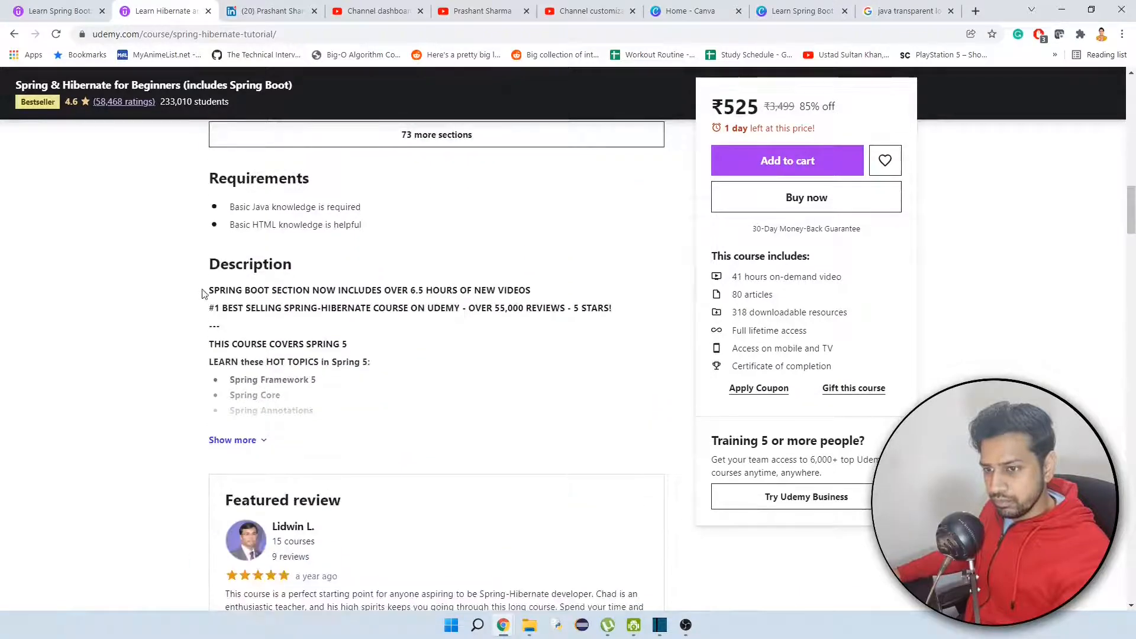
click(231, 440)
scroll(330, 453, down, 12)
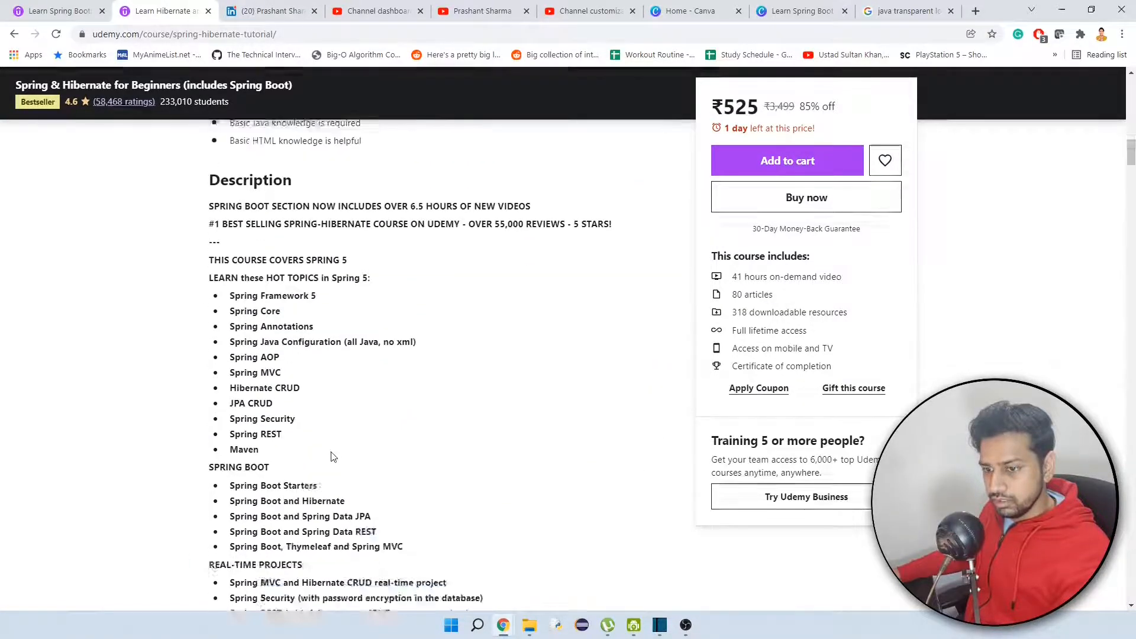
scroll(330, 446, down, 9)
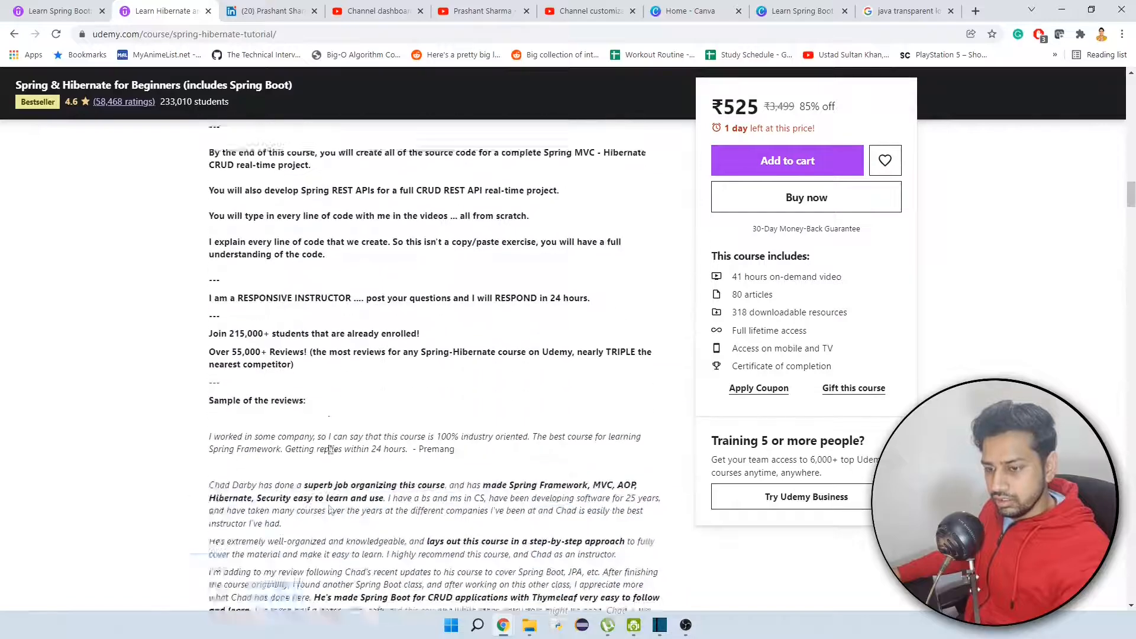
scroll(330, 448, down, 7)
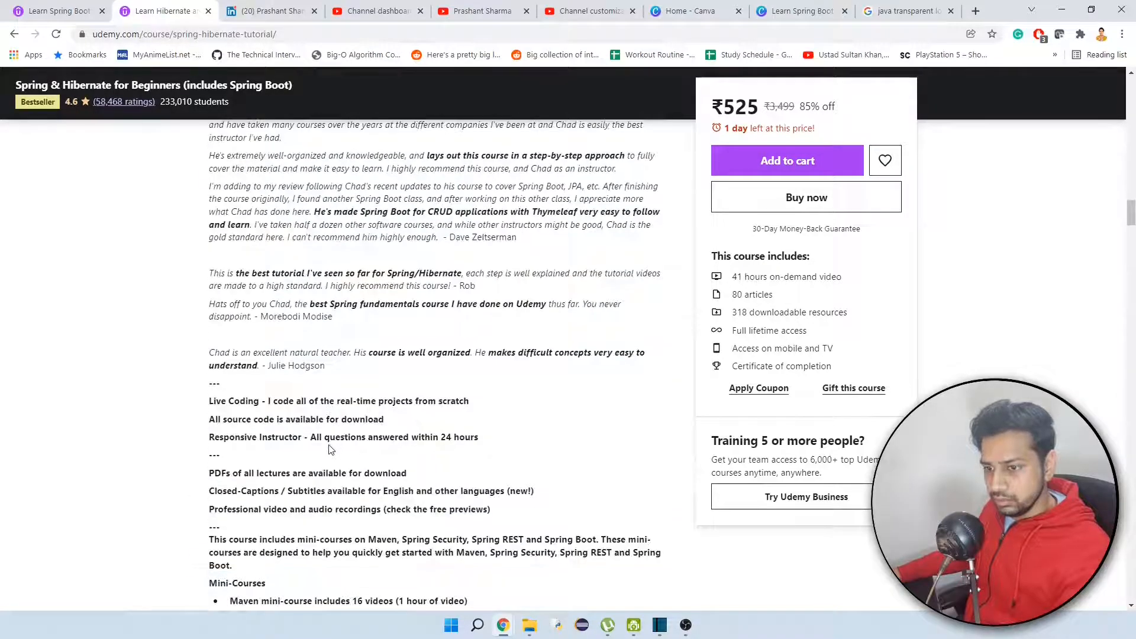
scroll(329, 446, down, 3)
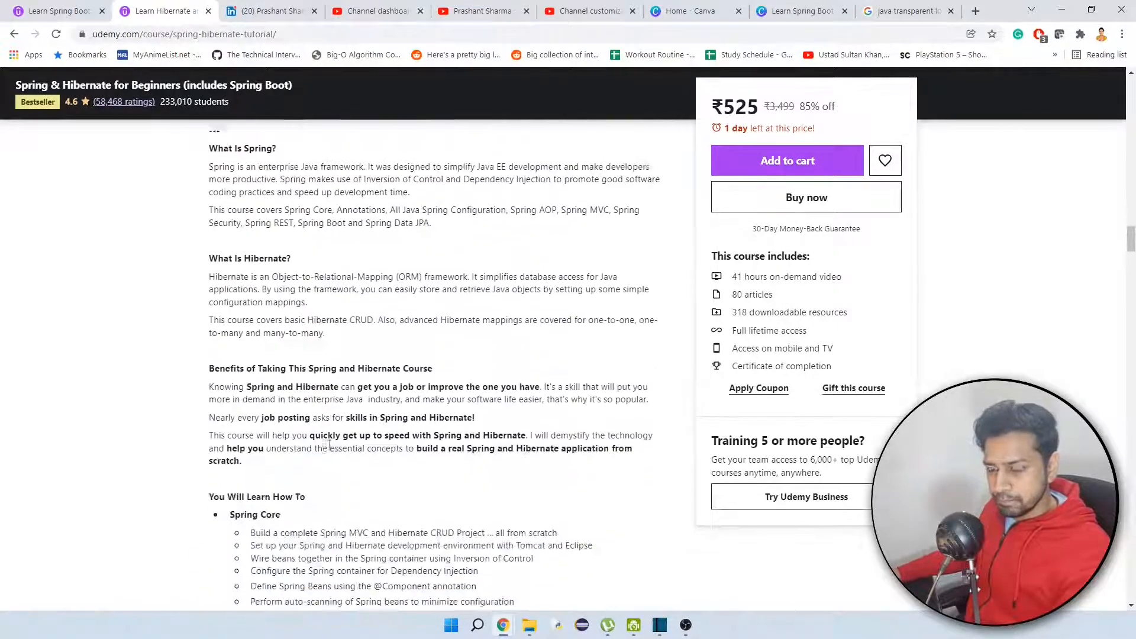
In the course draft's basic info, set the level to Beginner Level and the subcategory to IT Certifications.
key(ctrl+shift+Tab)
click(379, 329)
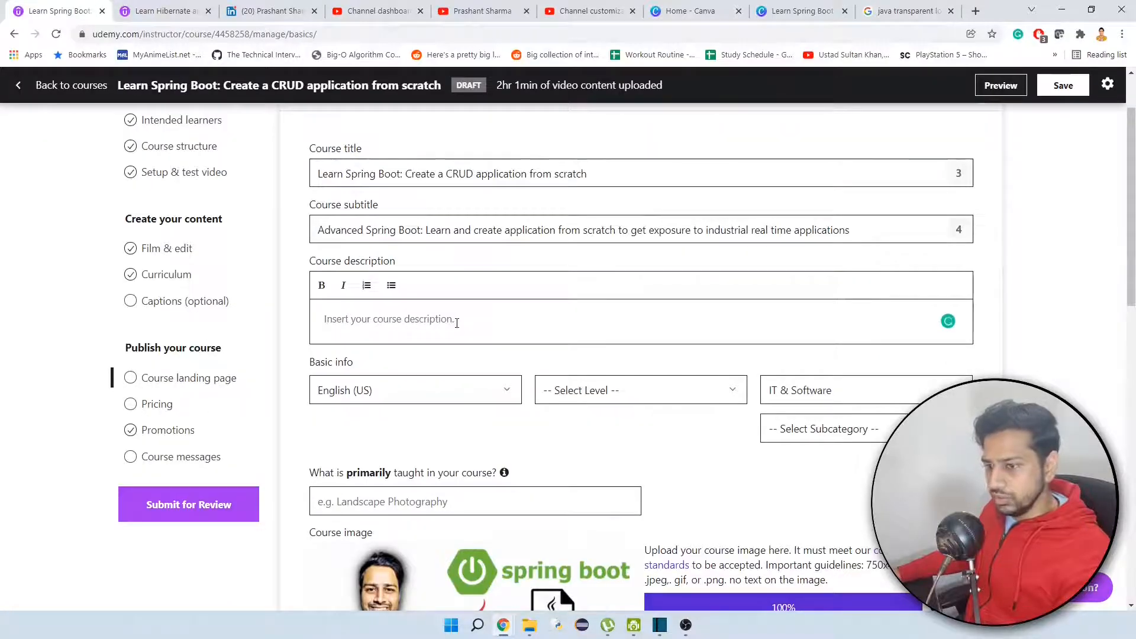
click(615, 394)
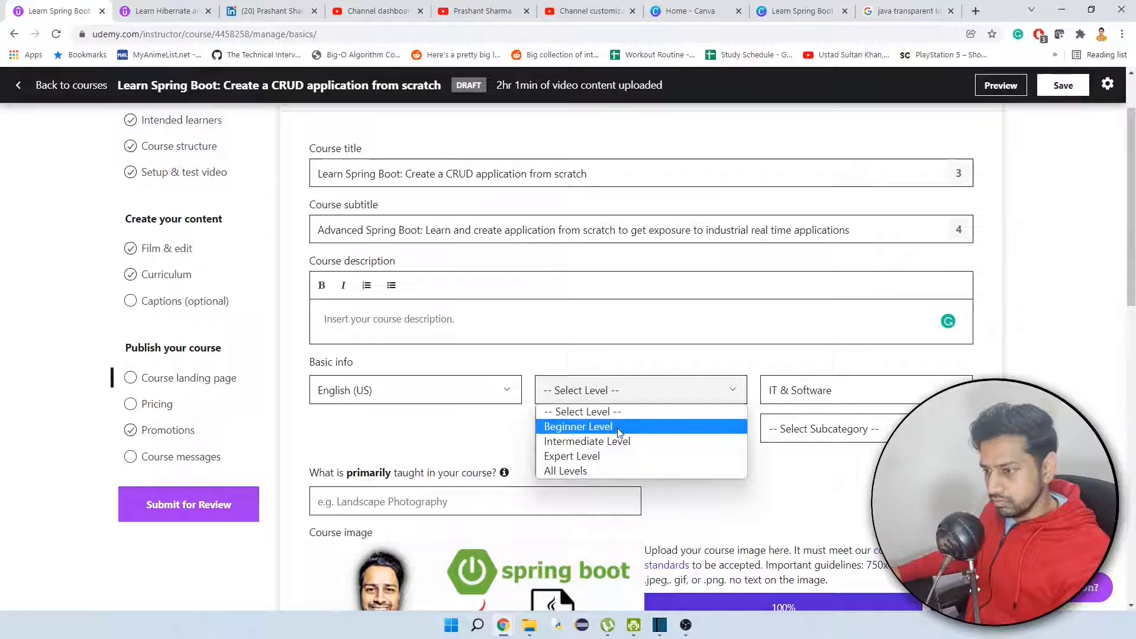
click(618, 427)
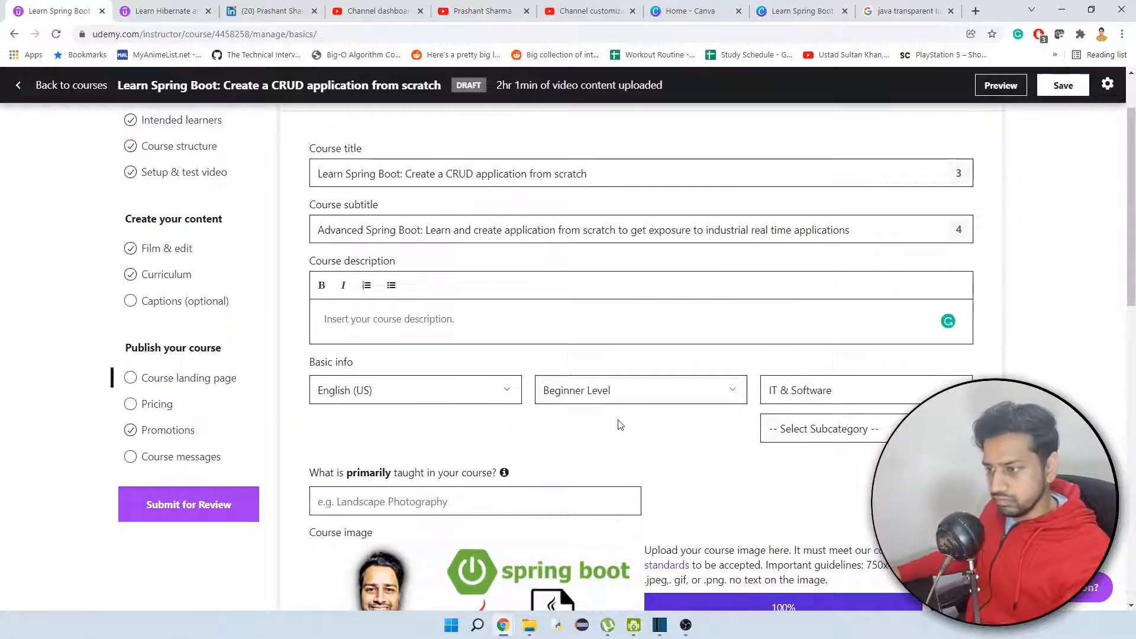
click(870, 427)
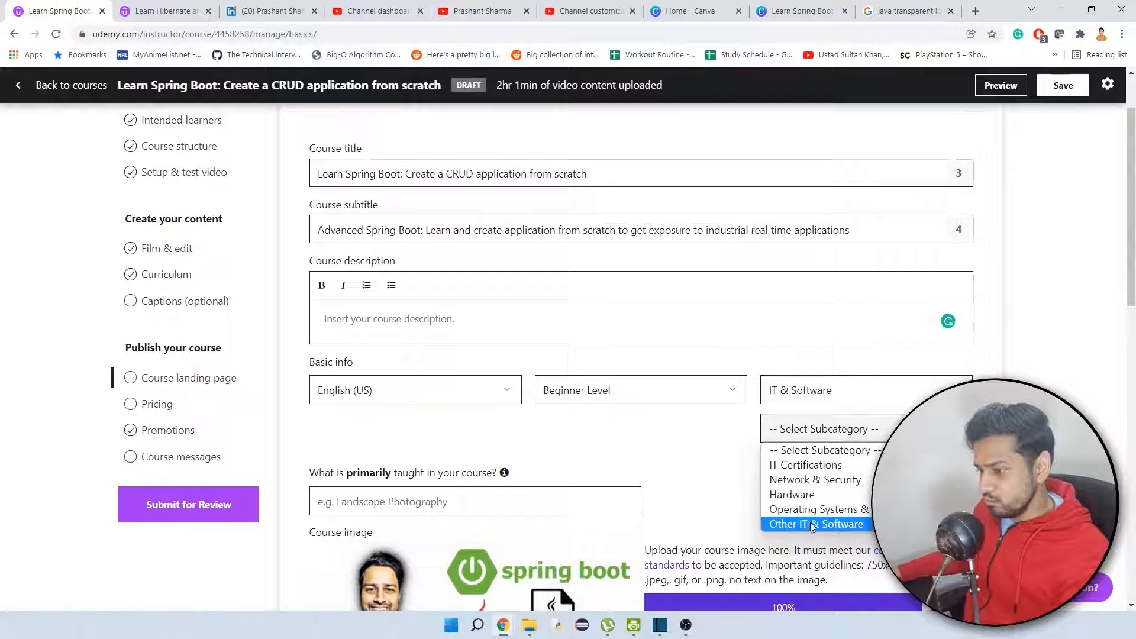
click(816, 467)
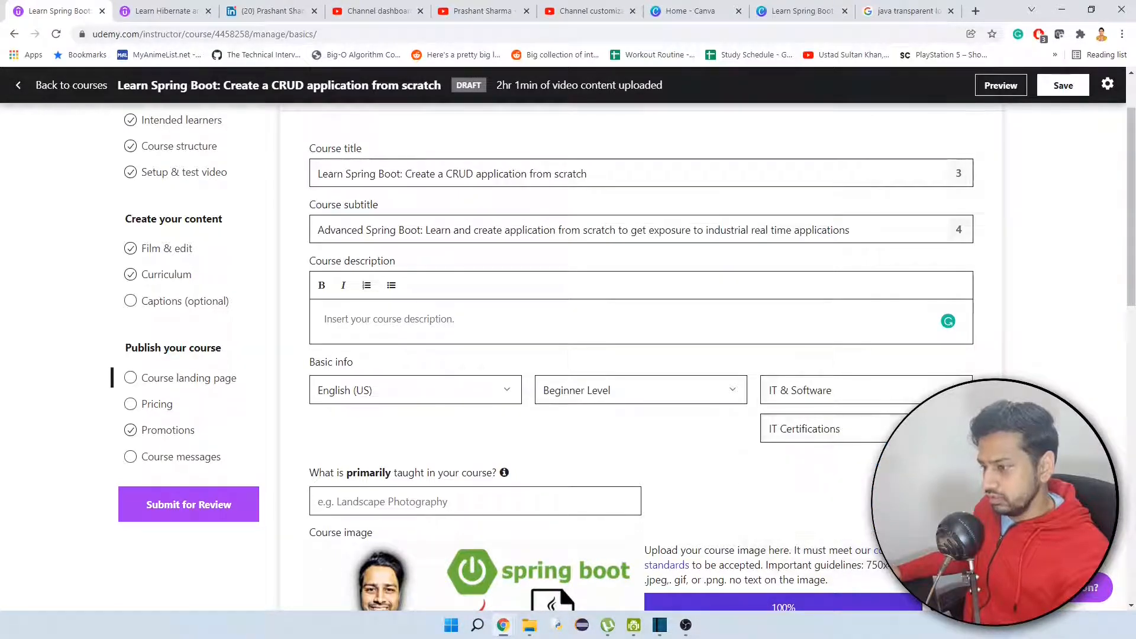
Choose Spring Boot as the topic primarily taught in the course and save the course landing page.
scroll(661, 454, down, 1)
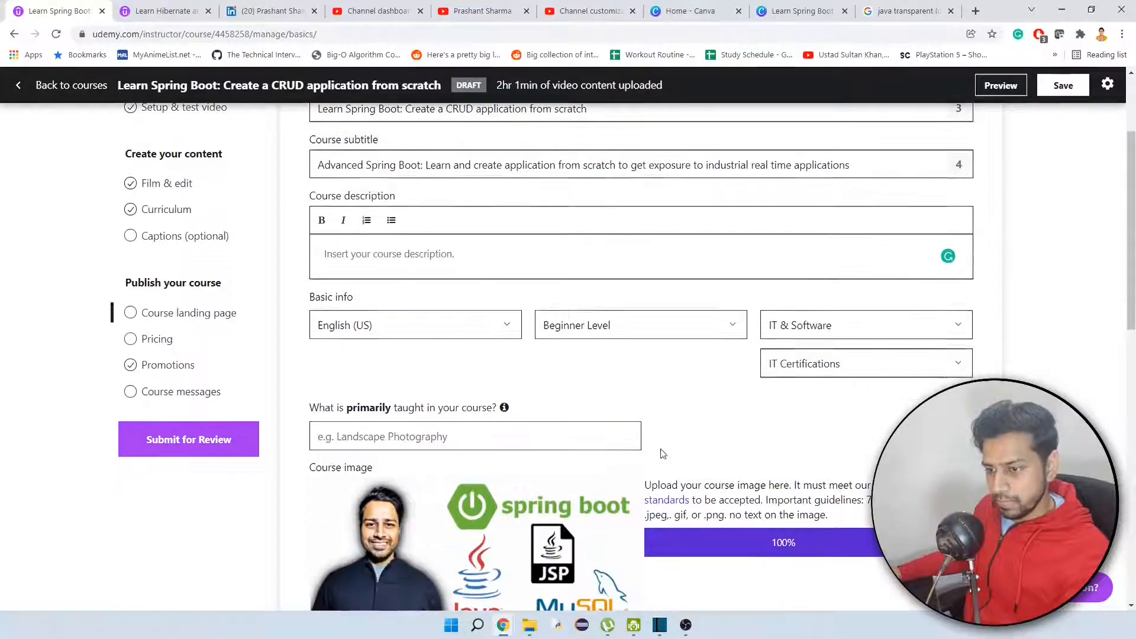
click(429, 438)
text(S)
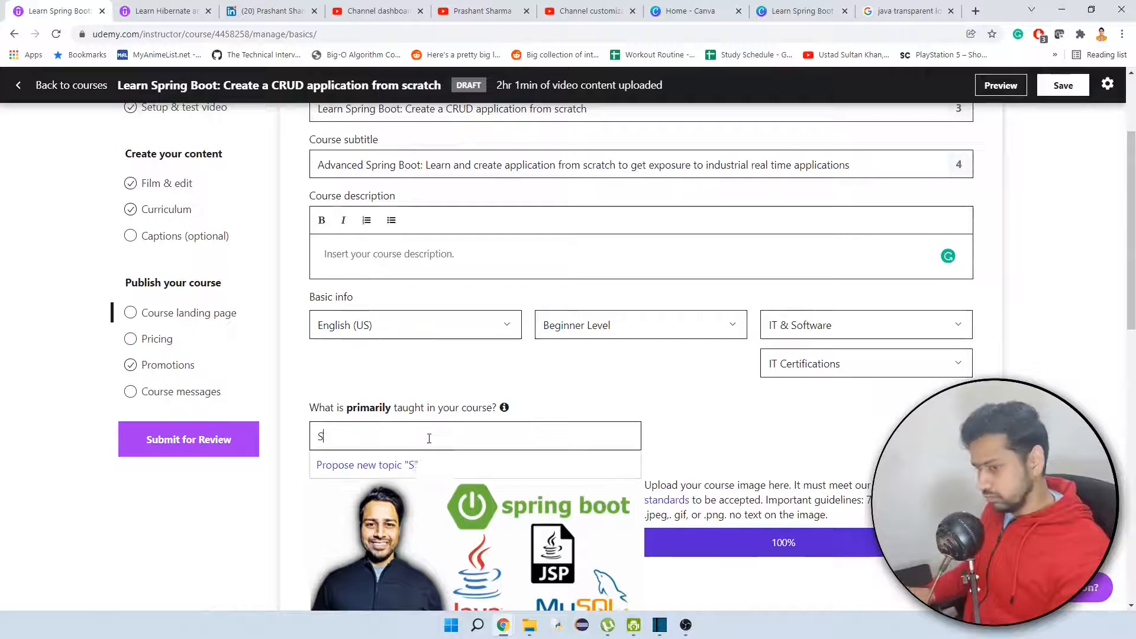
text(pring)
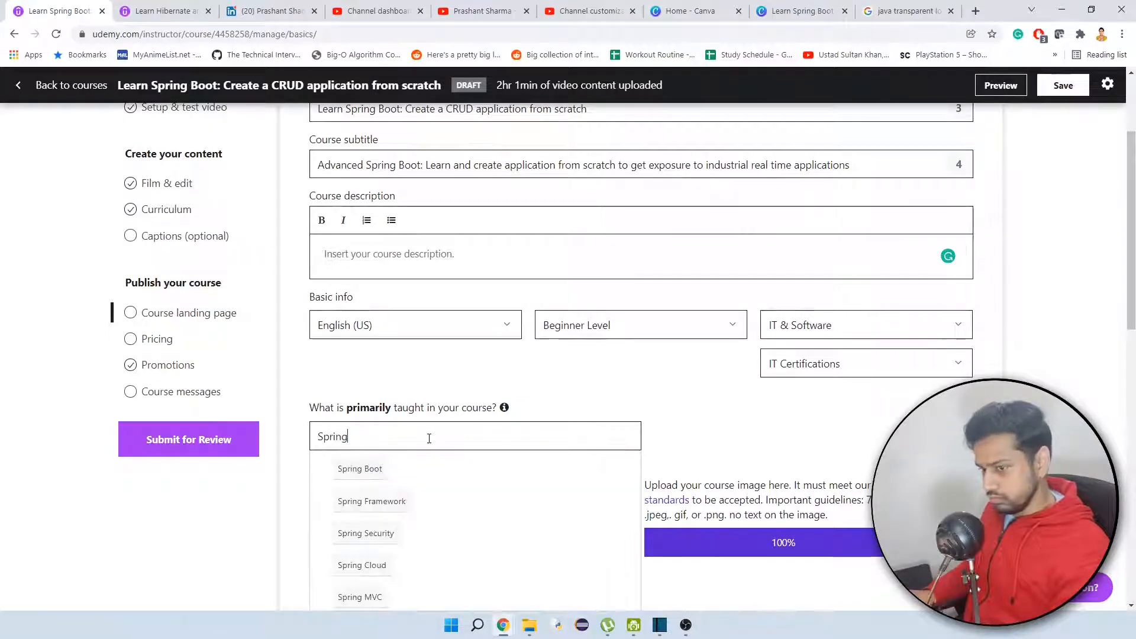
click(349, 476)
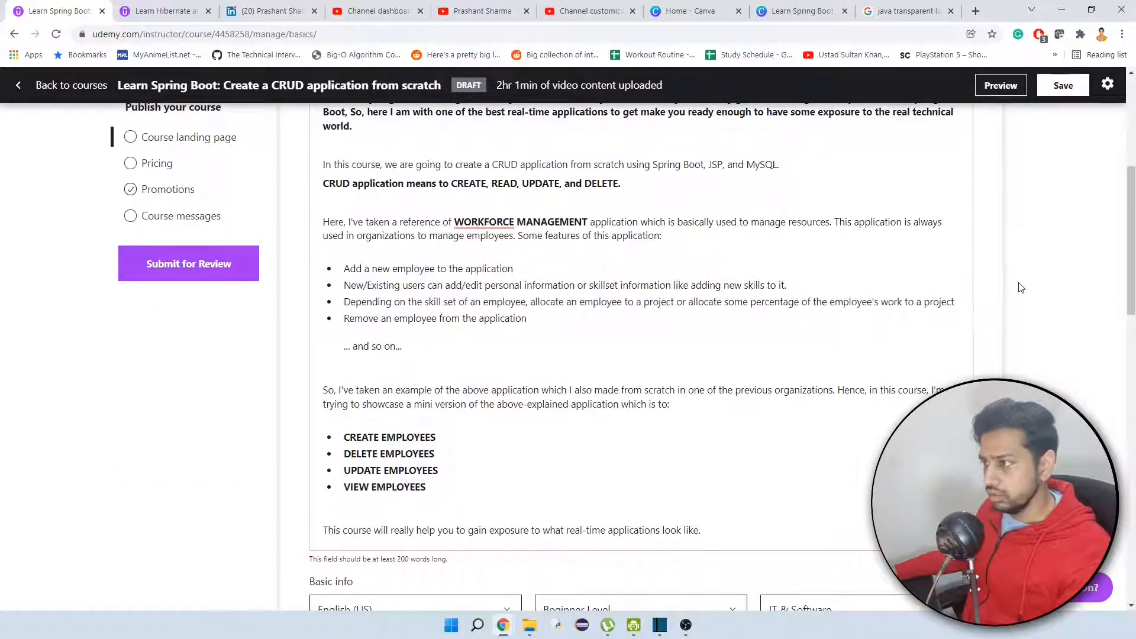
scroll(1002, 296, up, 4)
click(1060, 88)
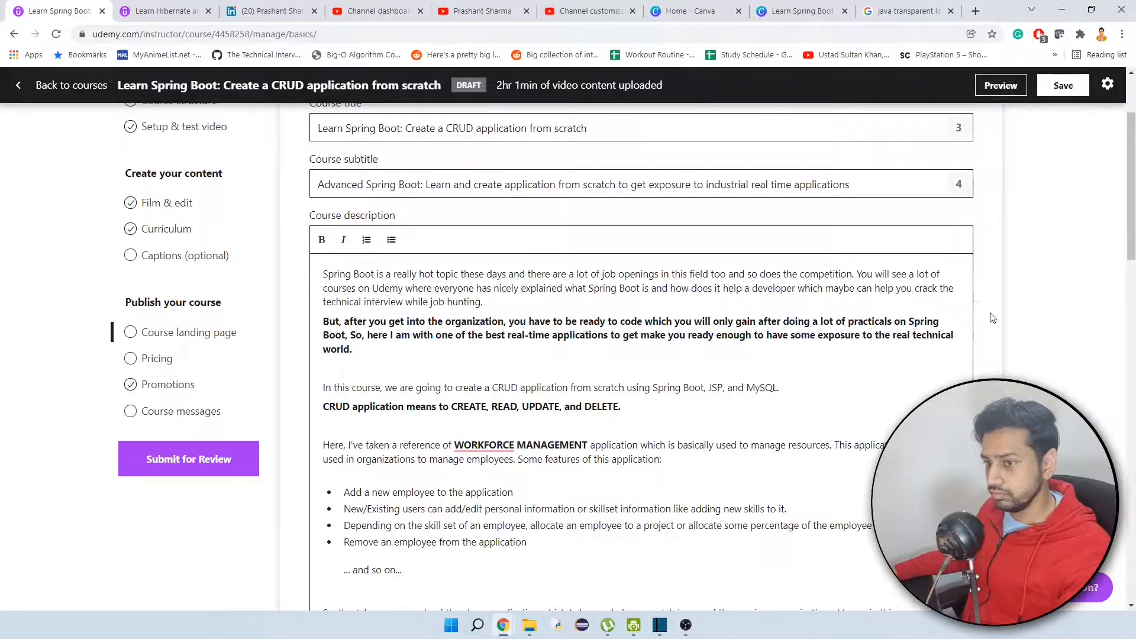
Review the course description and basic info on the course landing page.
scroll(1018, 331, down, 2)
scroll(1018, 331, down, 3)
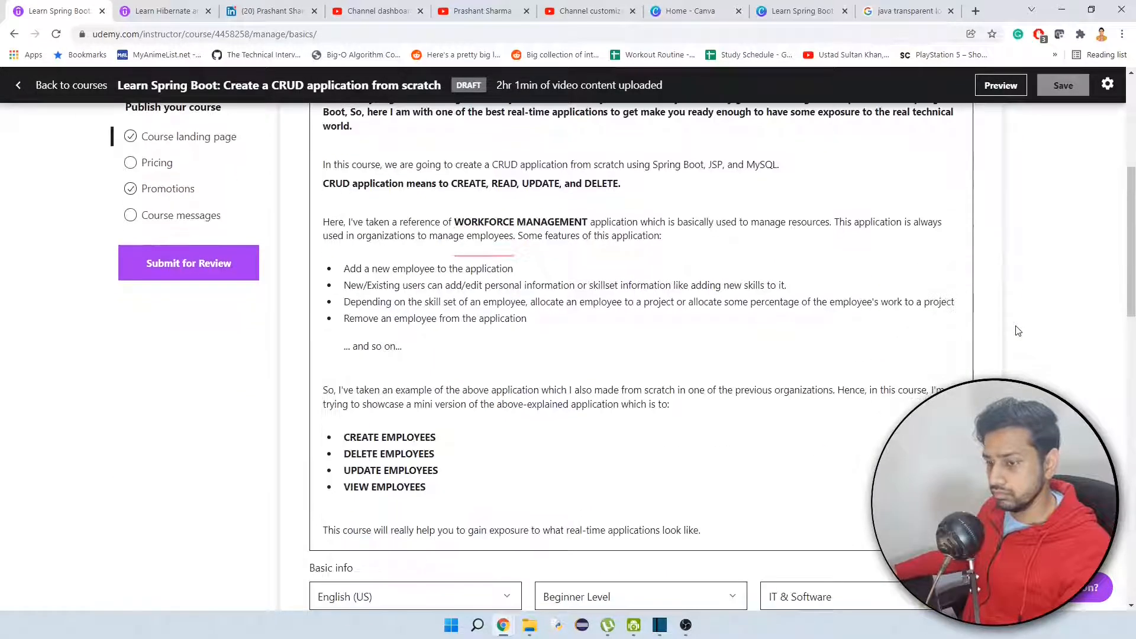
scroll(1018, 331, down, 3)
scroll(1017, 330, up, 3)
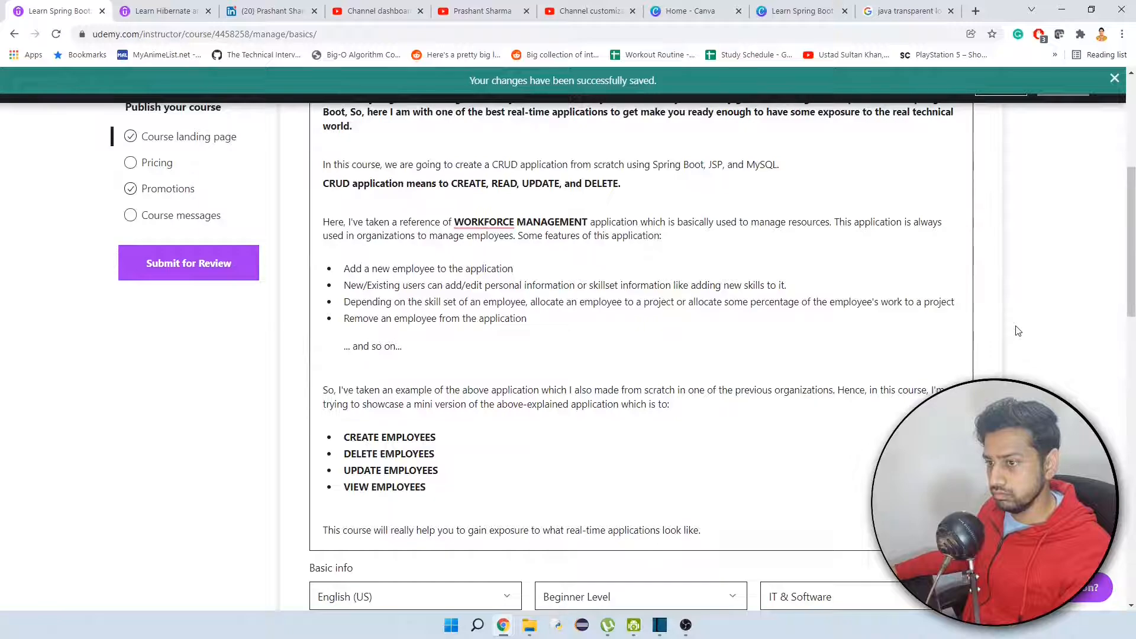
scroll(1018, 331, up, 4)
scroll(1017, 331, down, 3)
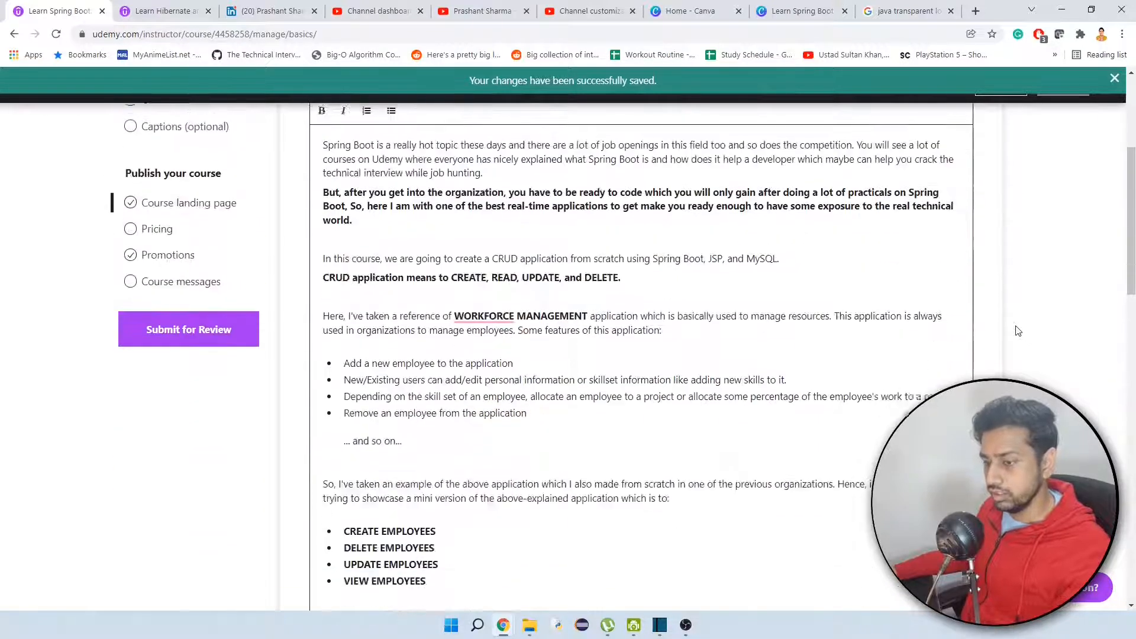
scroll(1017, 331, down, 4)
scroll(1018, 331, up, 2)
scroll(1017, 331, down, 1)
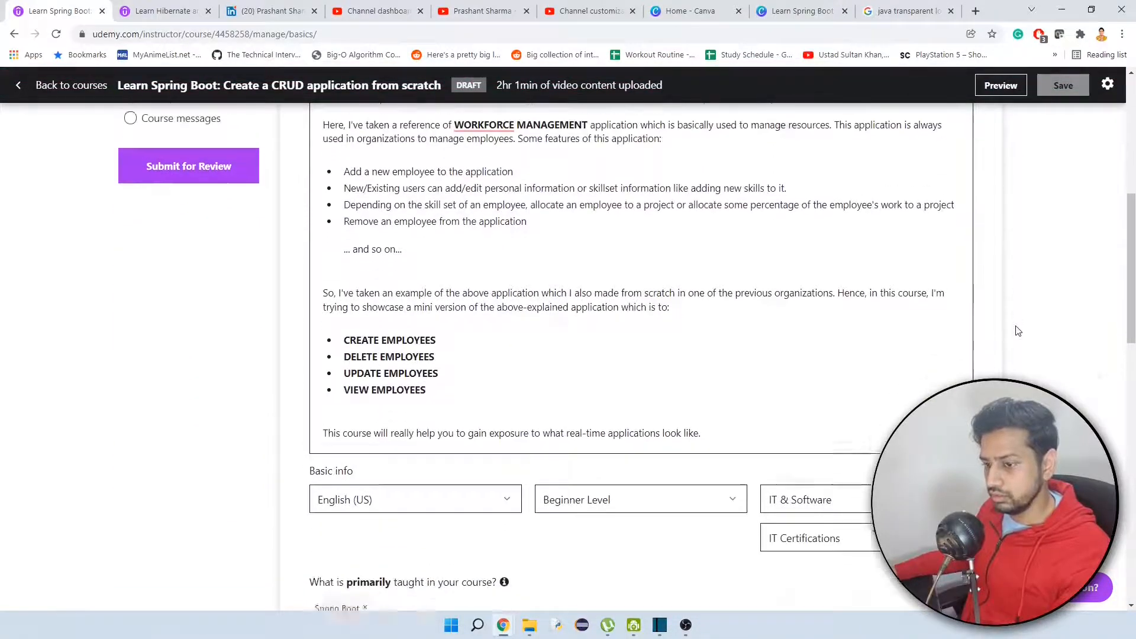
scroll(1017, 331, down, 3)
scroll(1018, 330, up, 6)
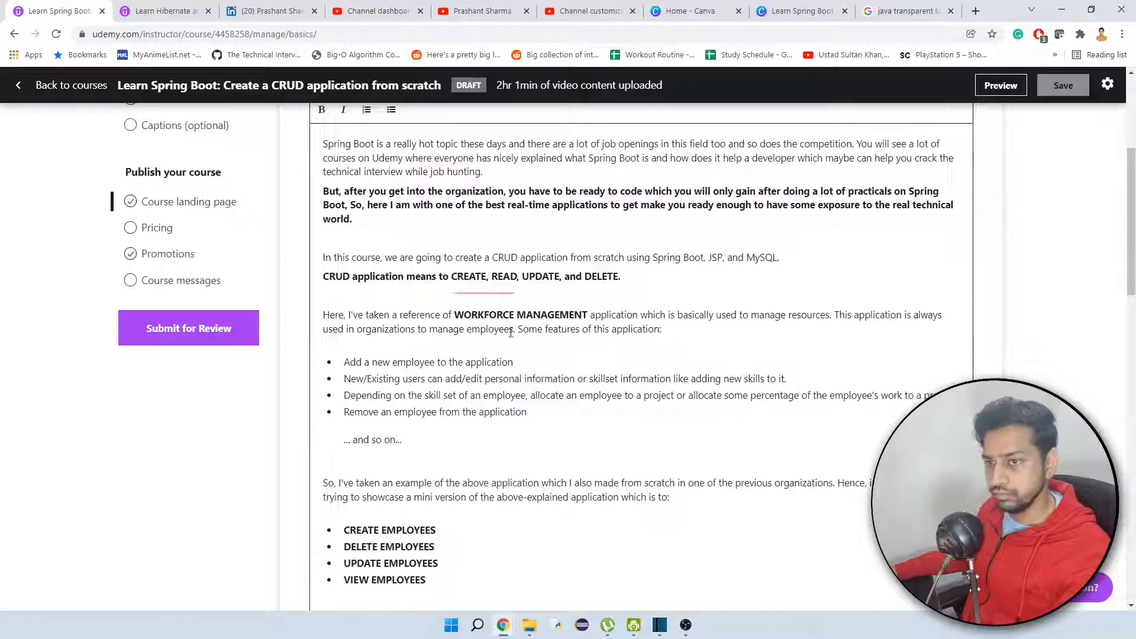
Set the course pricing to INR with the ₹1,280 (tier 1) price tier and save it.
click(138, 236)
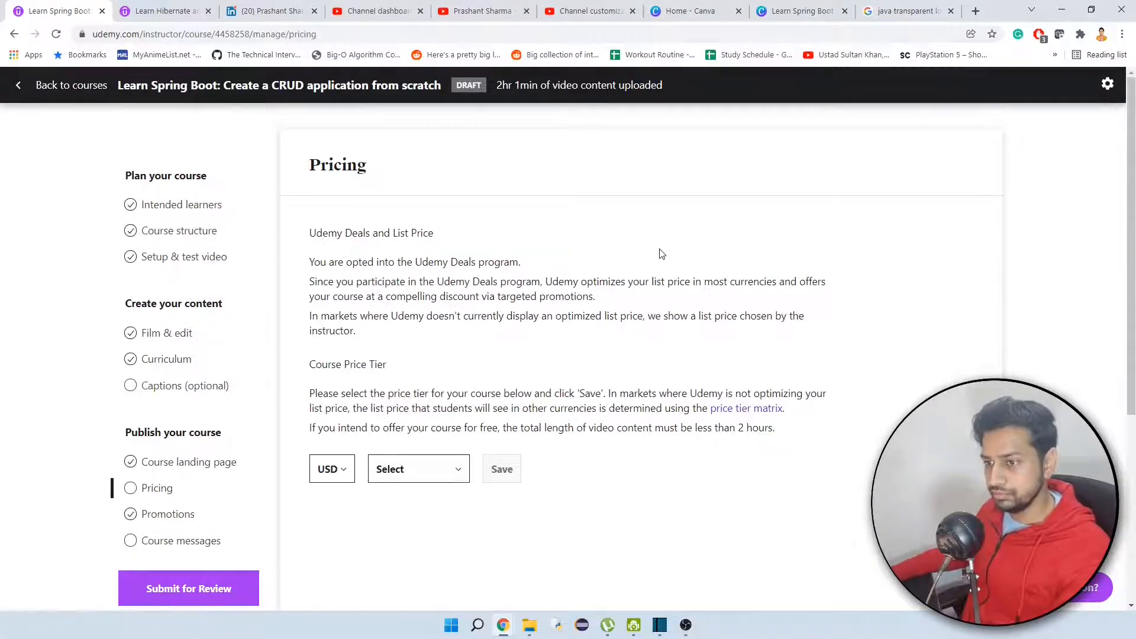
scroll(662, 254, down, 1)
click(331, 402)
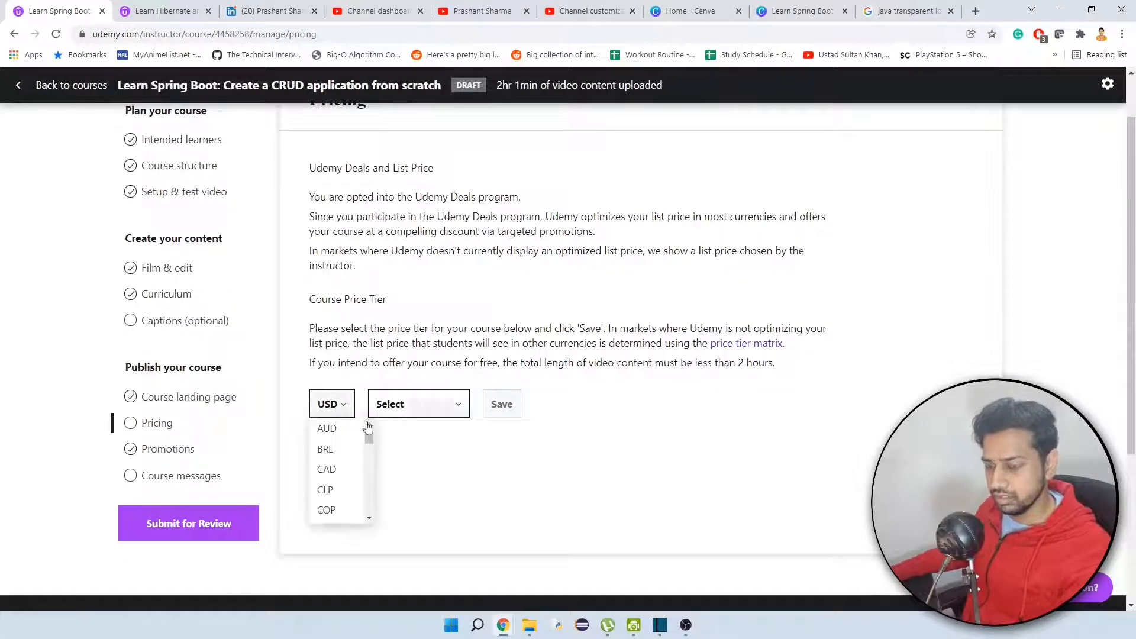
scroll(331, 473, down, 3)
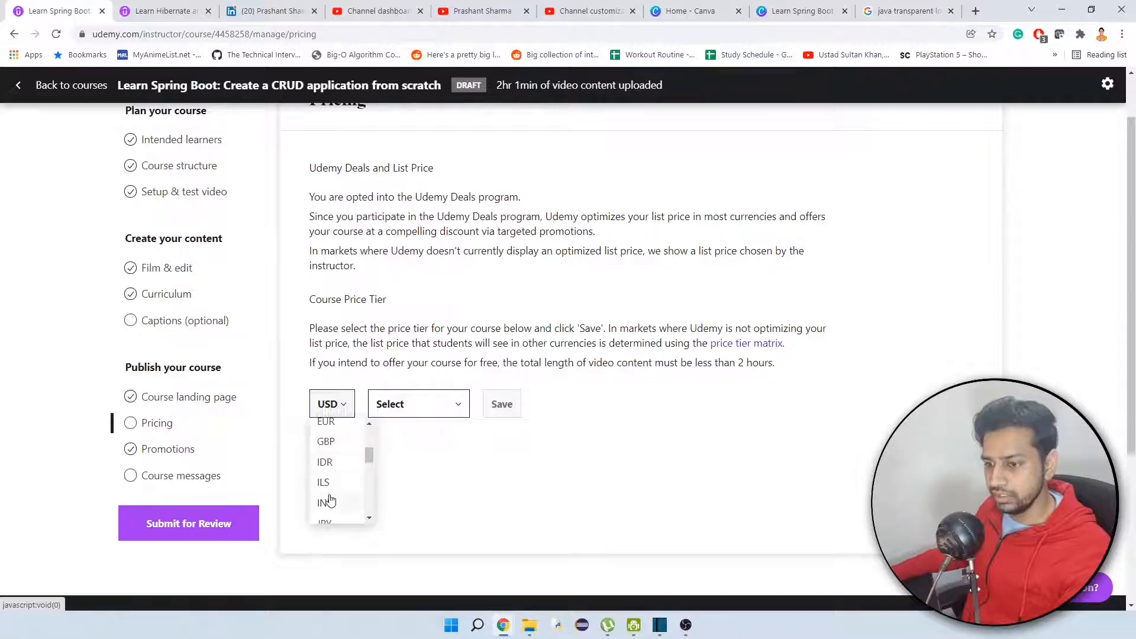
click(329, 501)
click(438, 395)
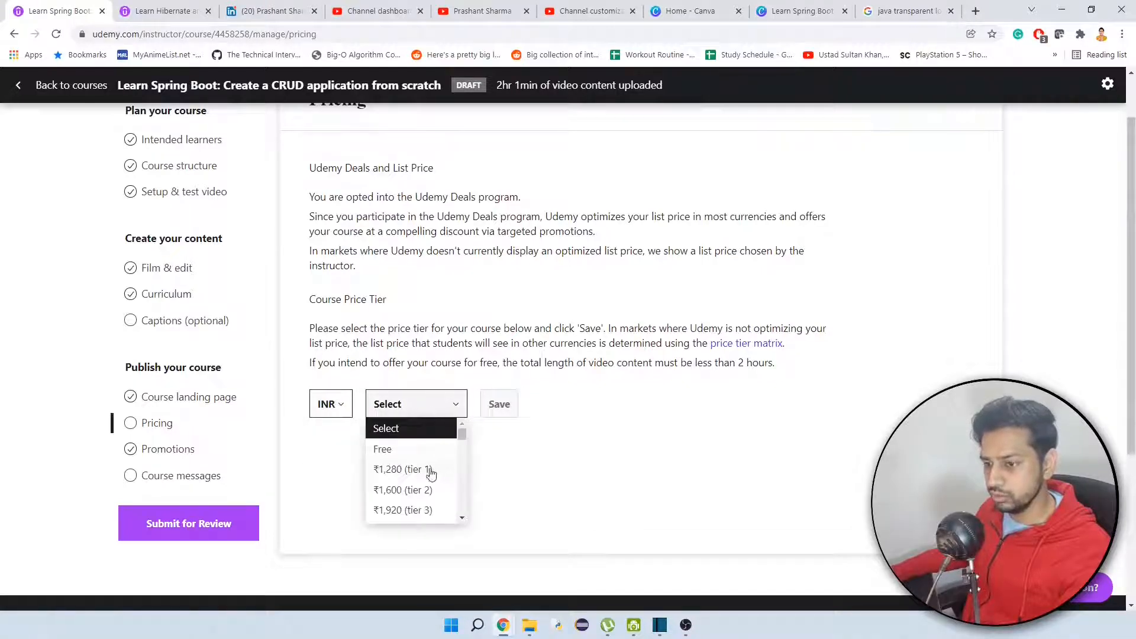
click(412, 474)
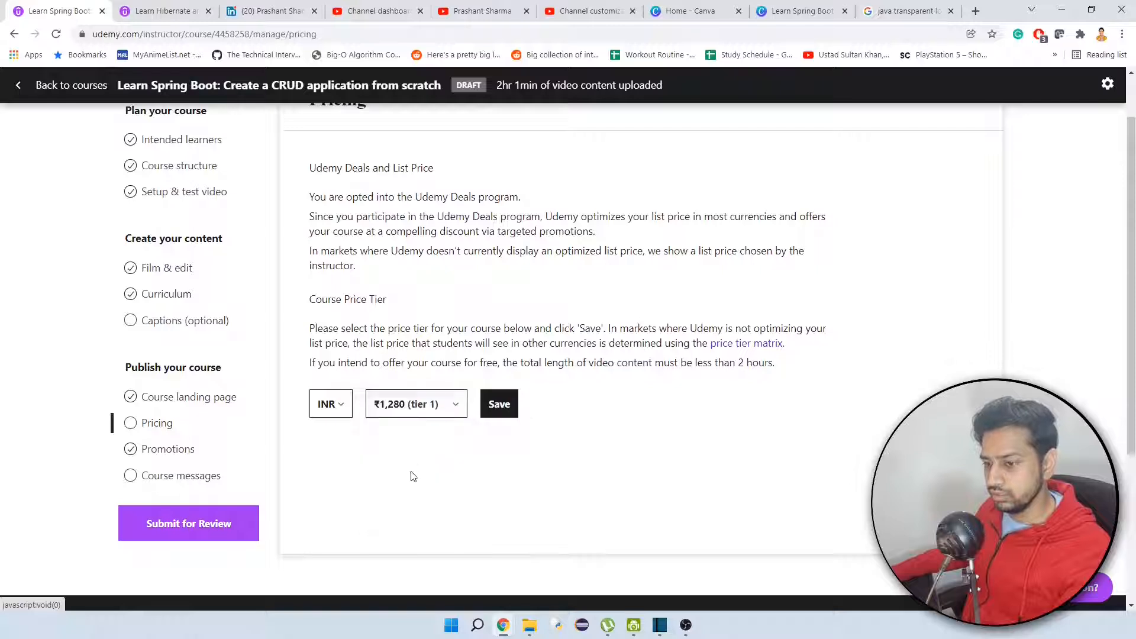
click(498, 408)
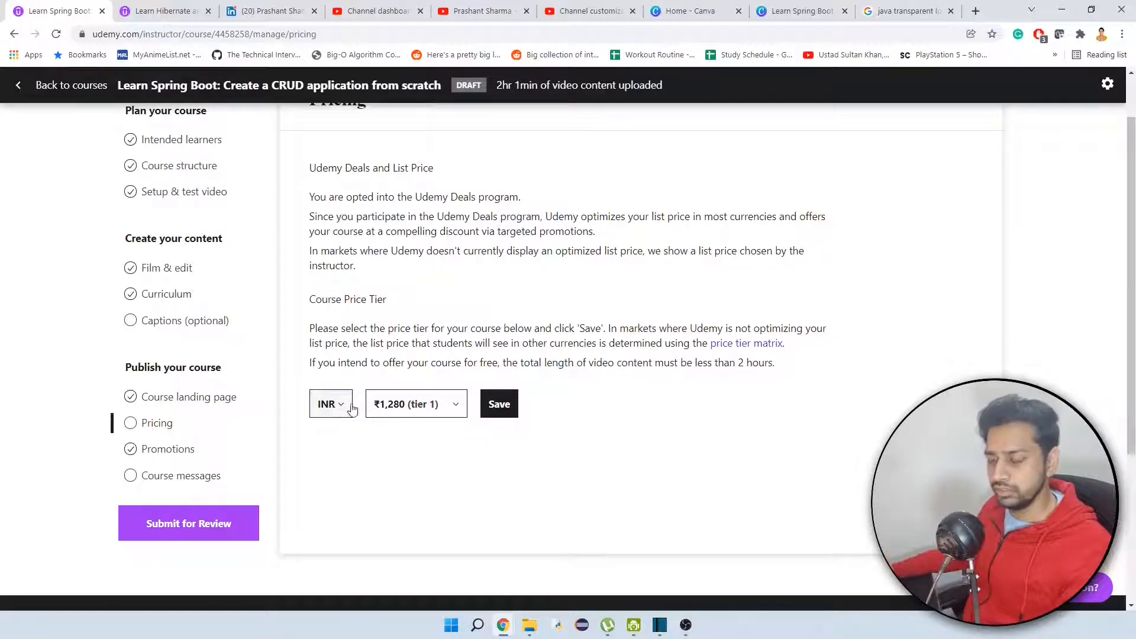
click(510, 404)
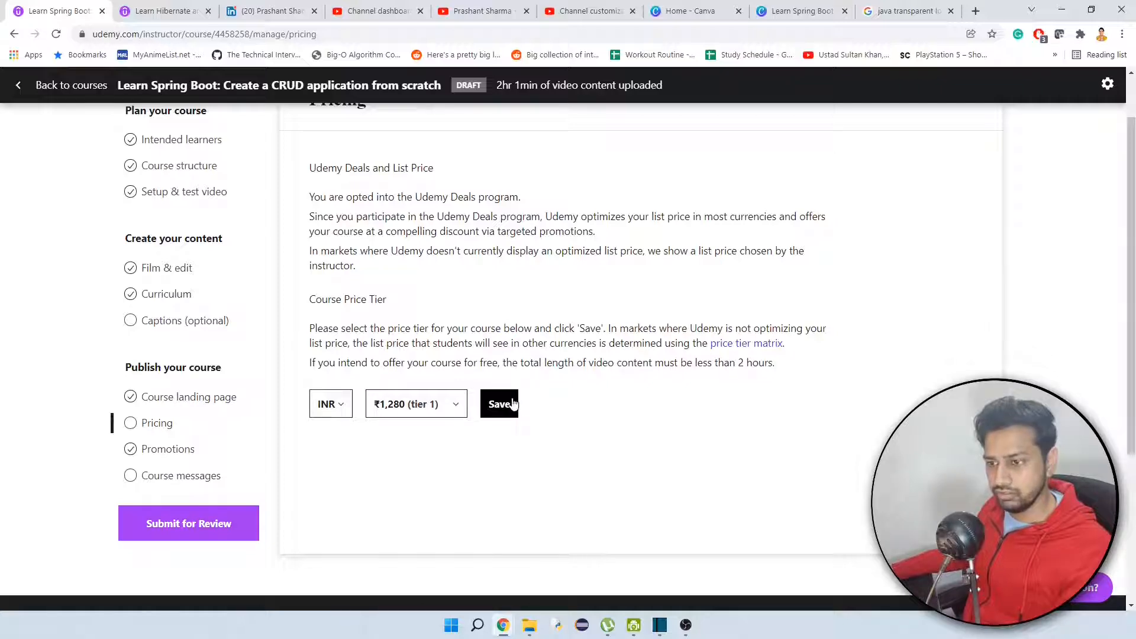
Open the course's promotions page and examine the student referral link and the coupons section.
click(167, 450)
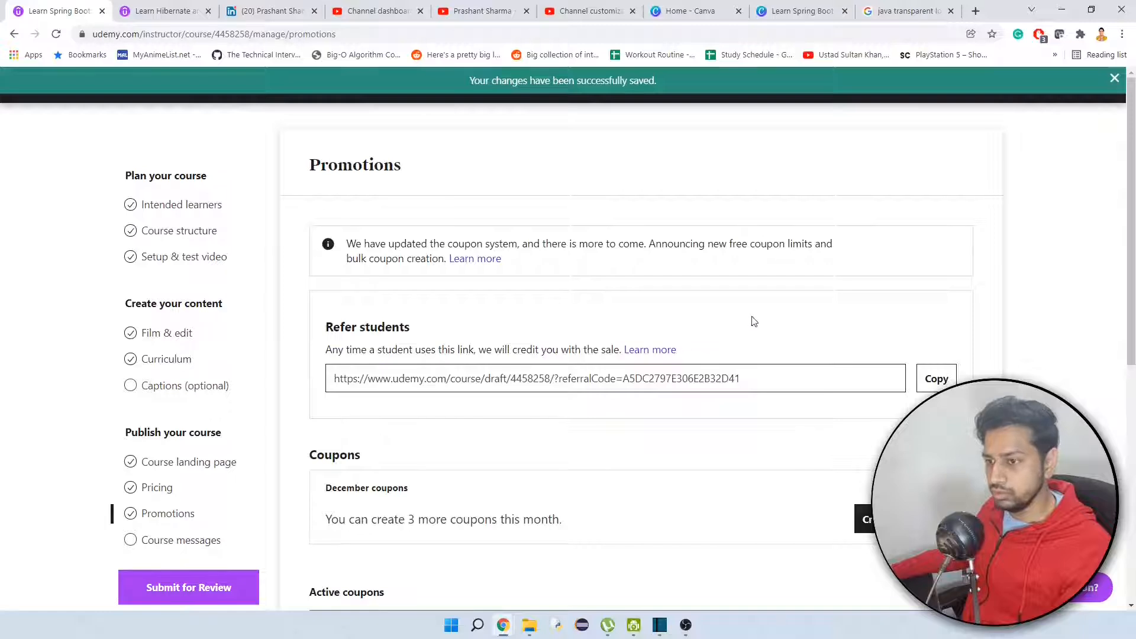
scroll(754, 321, down, 1)
drag(758, 312, 309, 335)
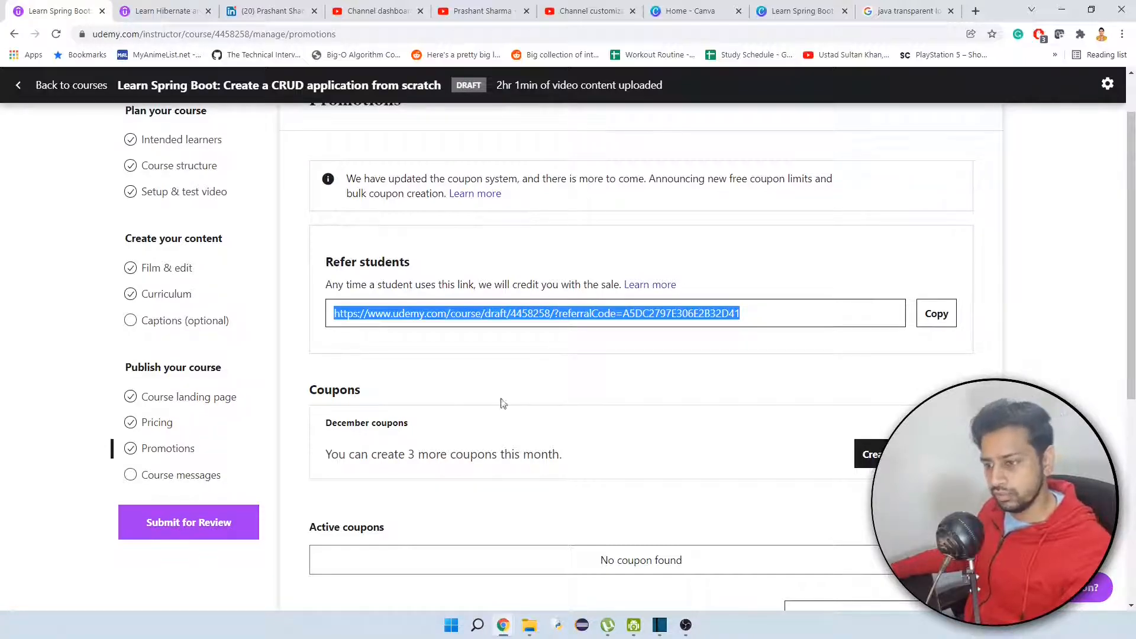
scroll(598, 406, down, 3)
scroll(331, 296, up, 3)
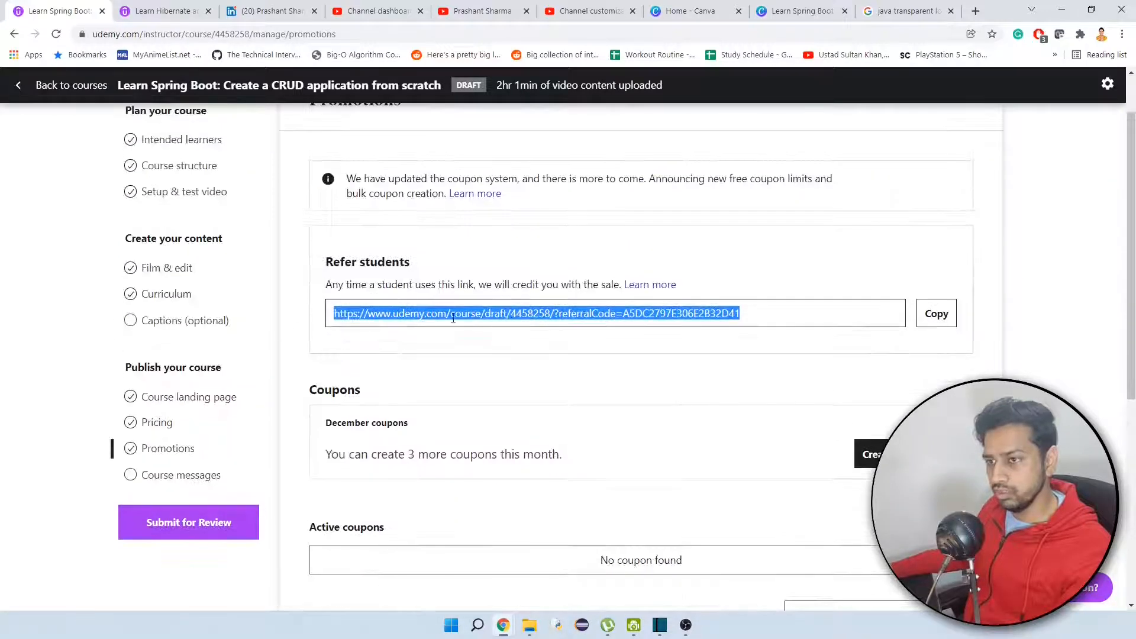
Start a new coupon to examine the available coupon types, and close the dialog without creating one.
scroll(526, 316, down, 1)
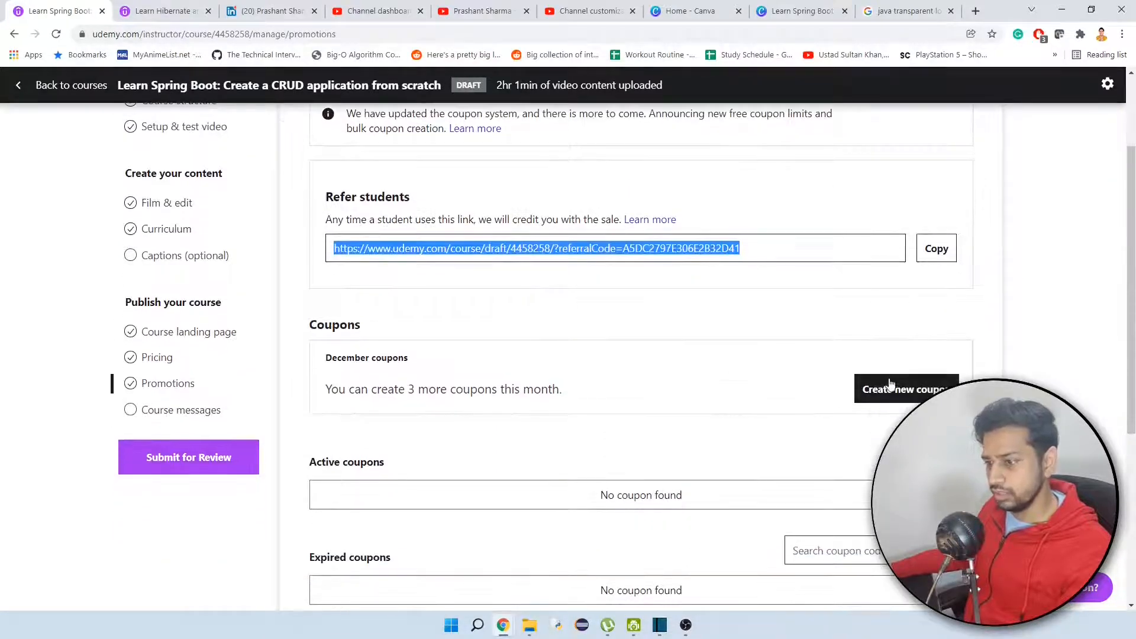
click(925, 395)
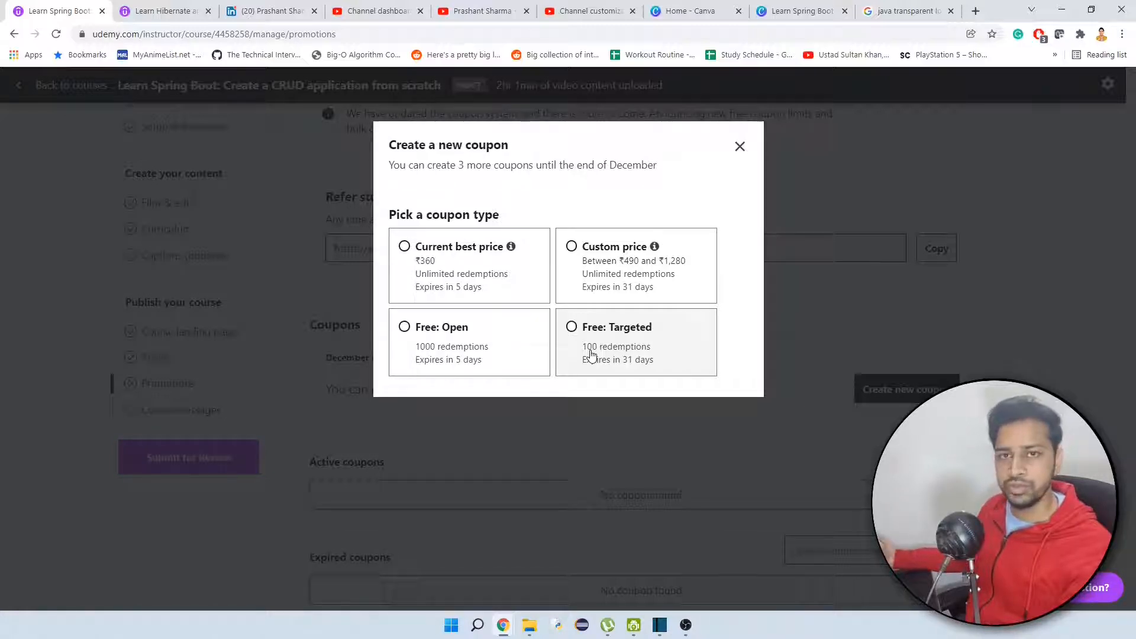
click(739, 146)
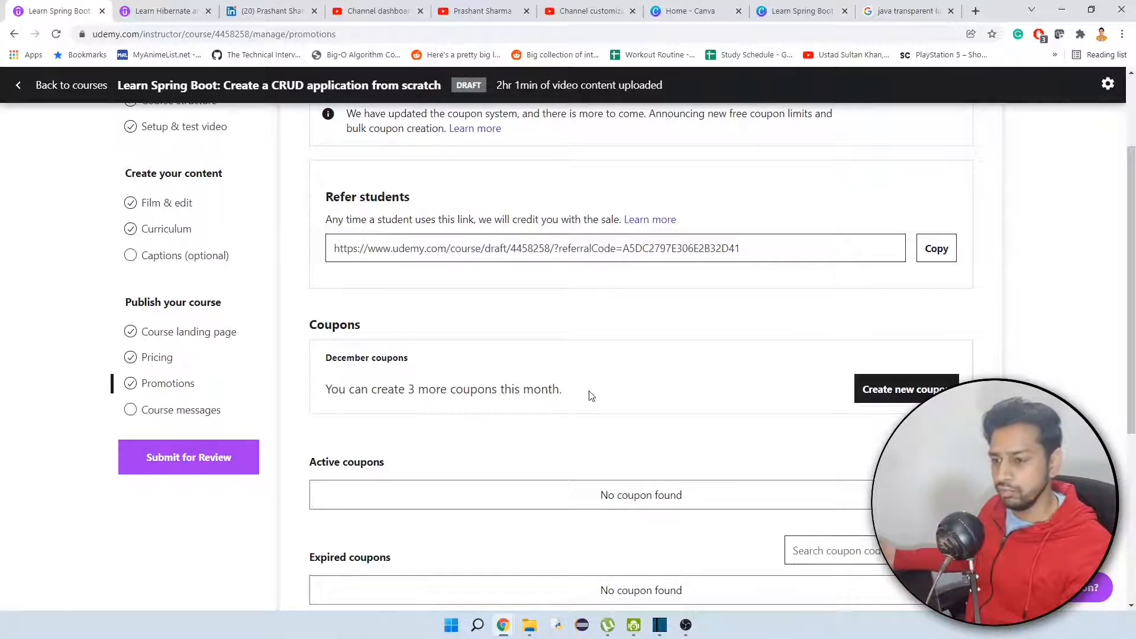
scroll(721, 395, down, 1)
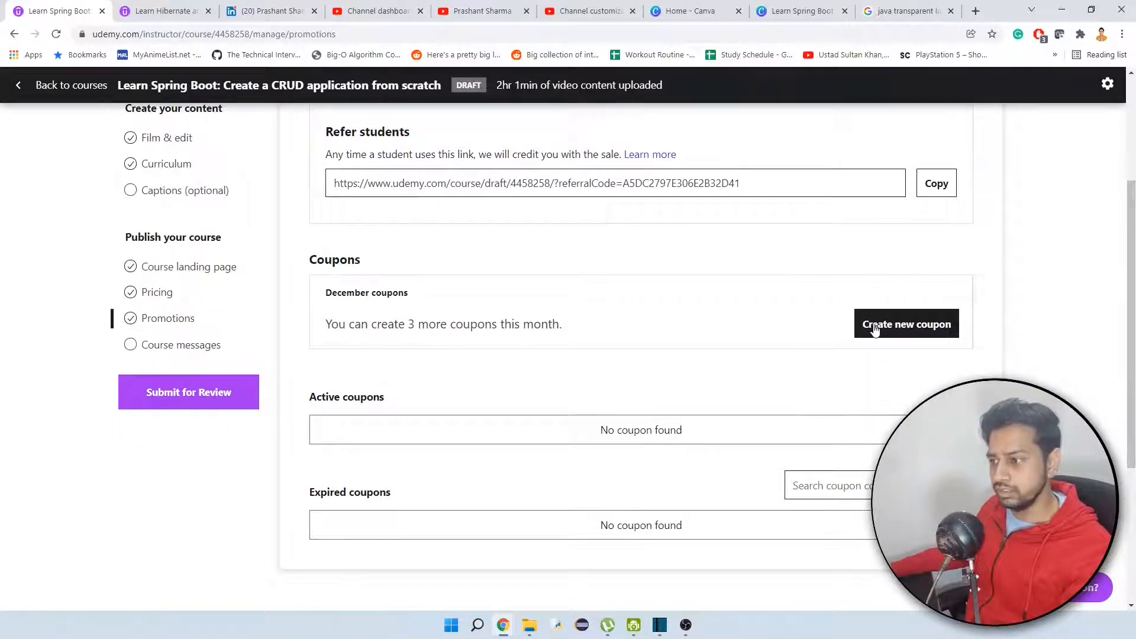
On the course messages page, write a welcome message thanking students for enrolling and a congratulations message for completing the course, and save them.
click(198, 346)
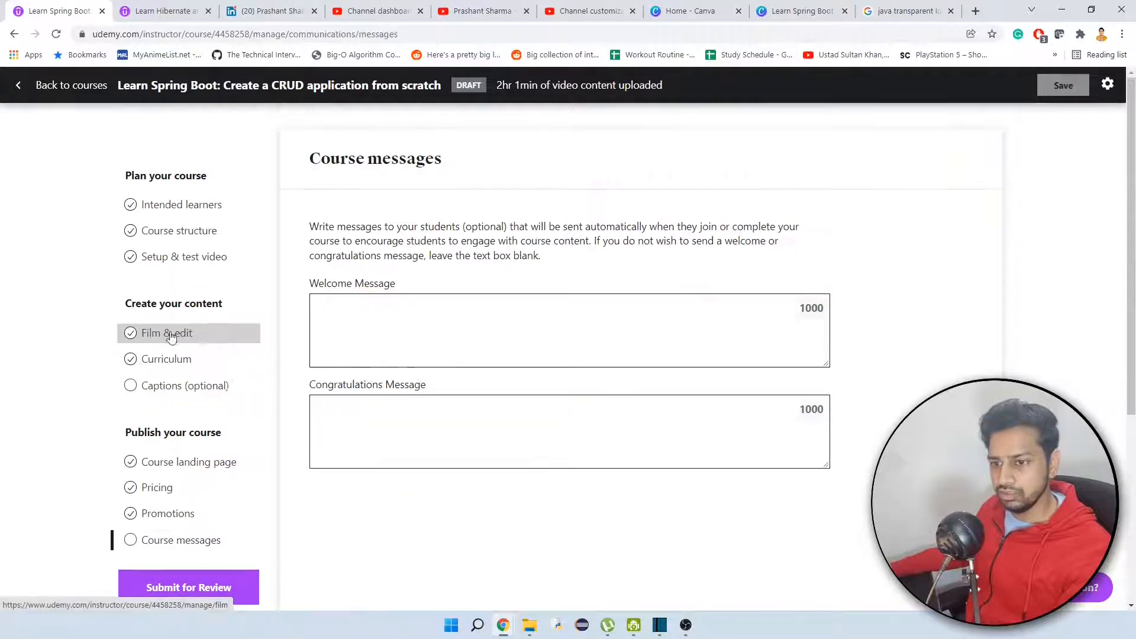
click(436, 332)
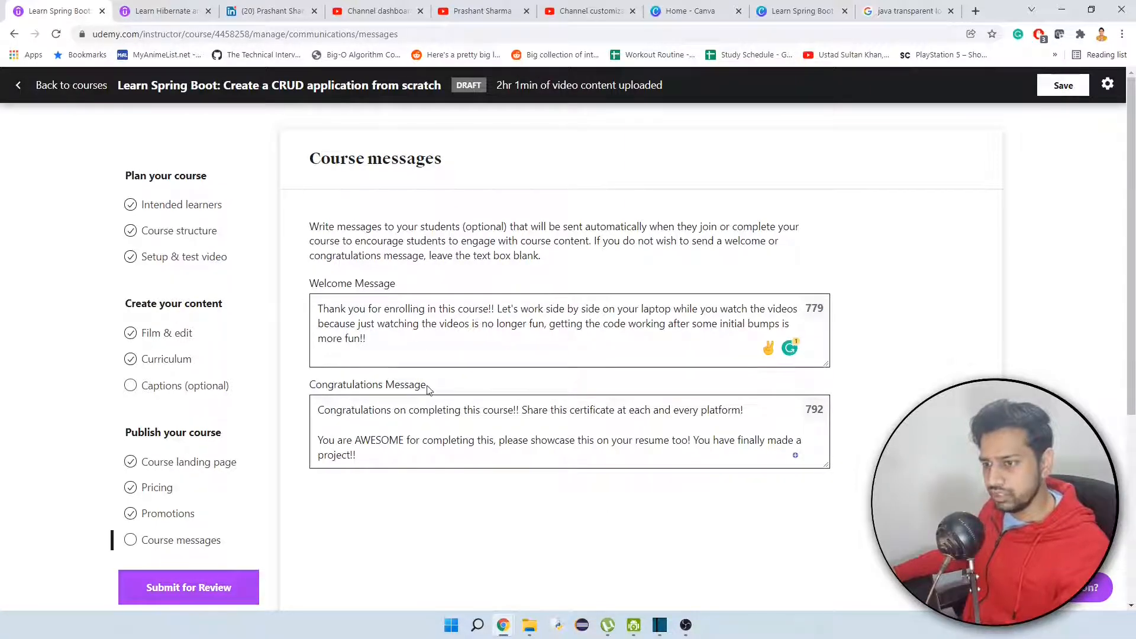
drag(434, 385, 309, 387)
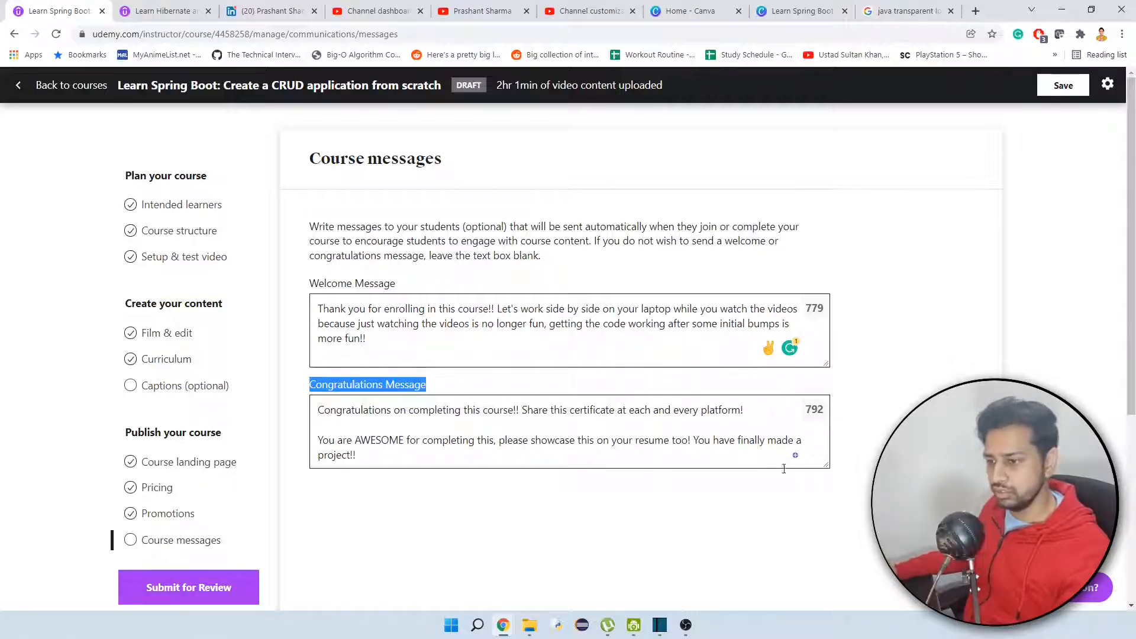
click(737, 493)
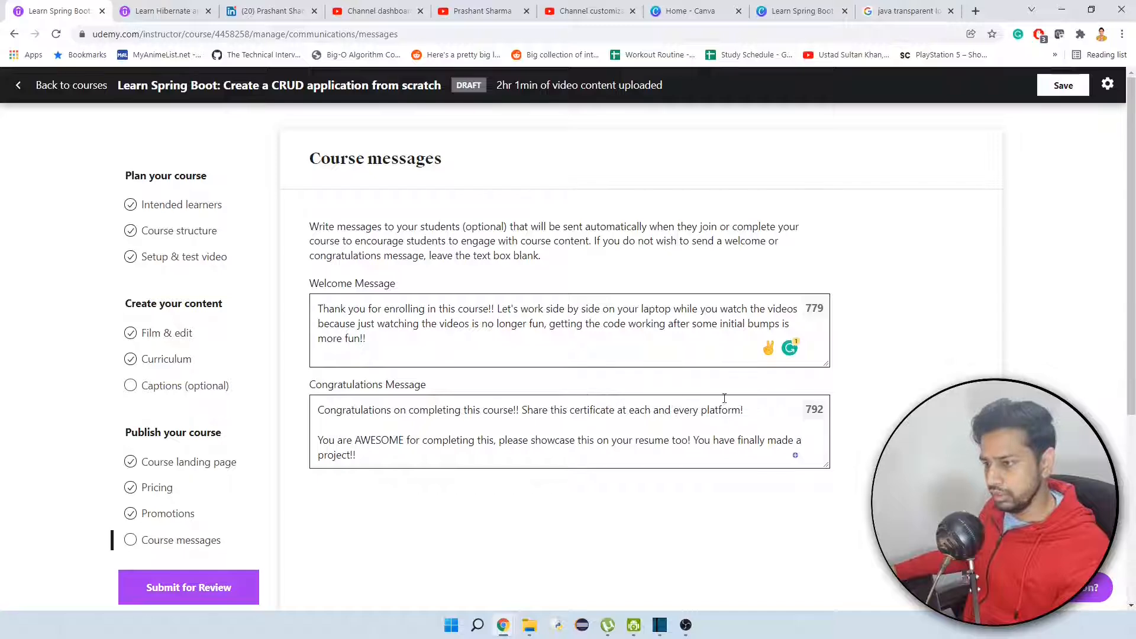
click(1056, 94)
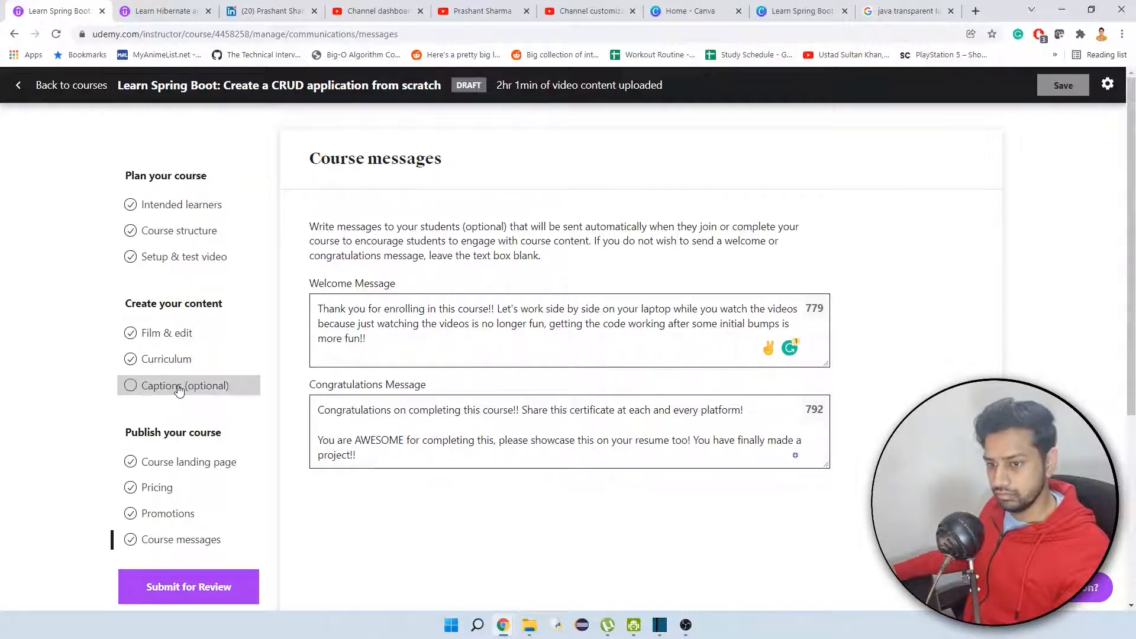
Submit the course for review, start identity verification and confirm having created most or all of the course content.
scroll(203, 274, down, 3)
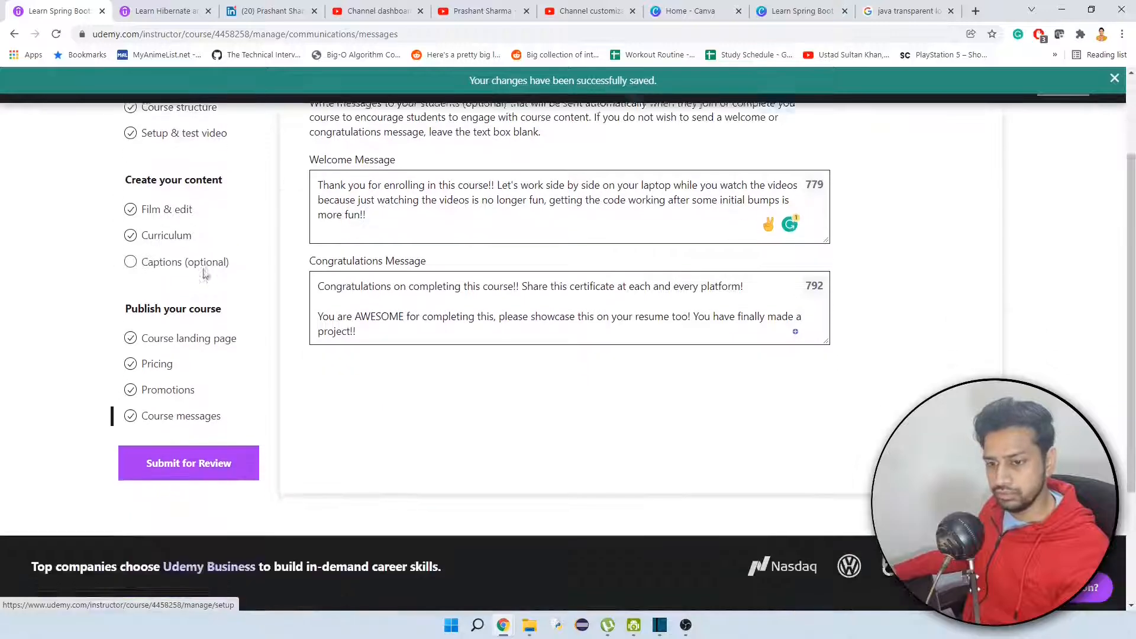
scroll(274, 291, up, 1)
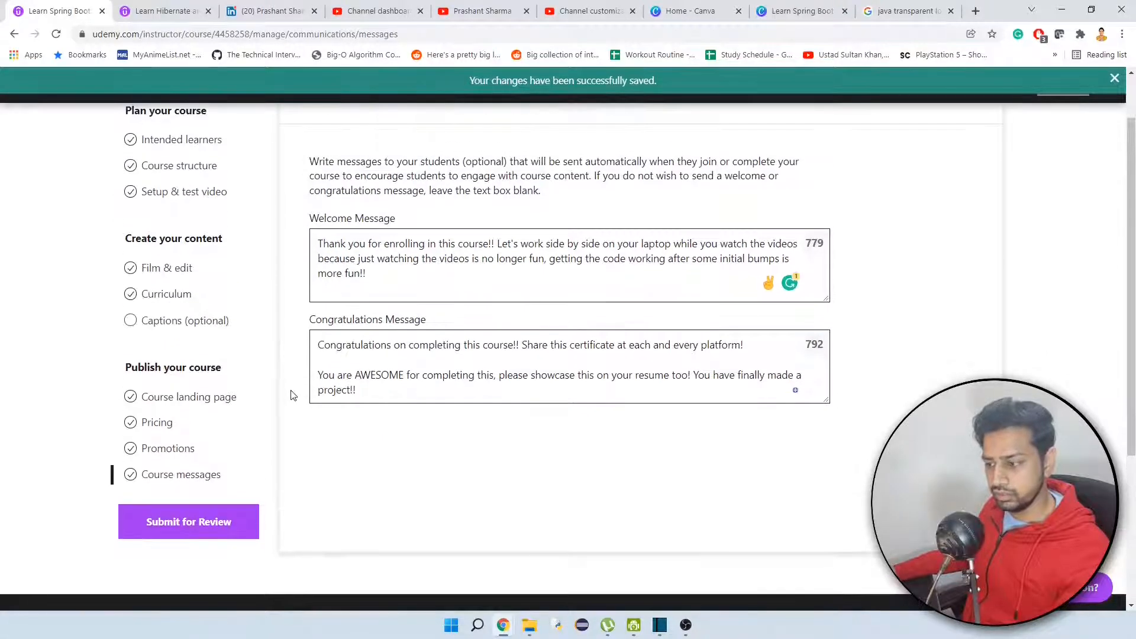
click(186, 524)
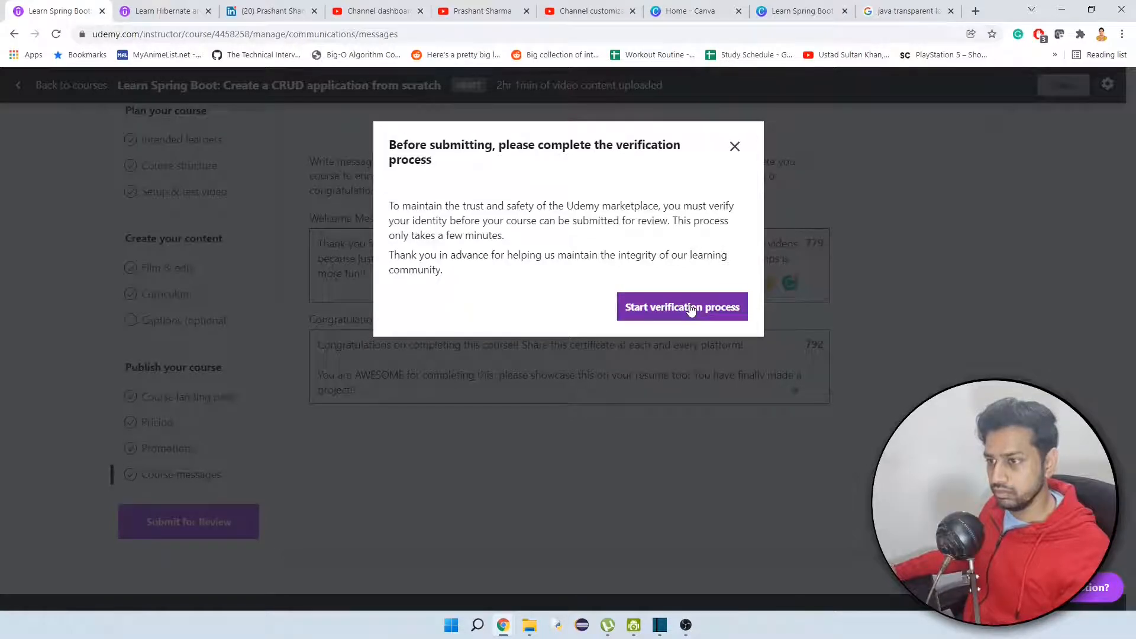
click(690, 308)
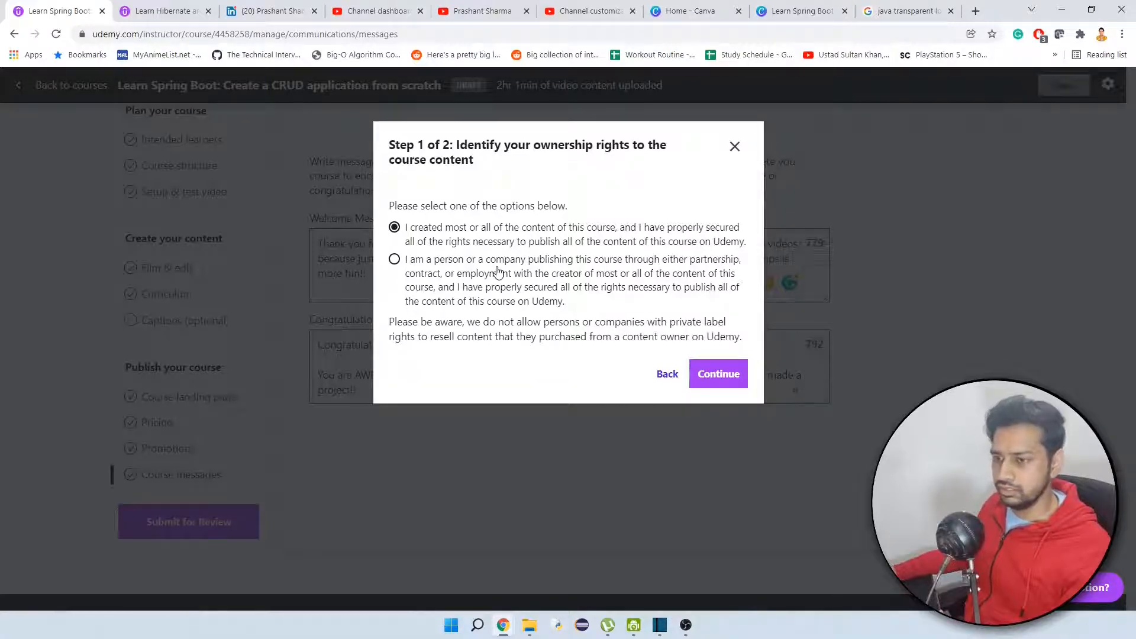
click(724, 376)
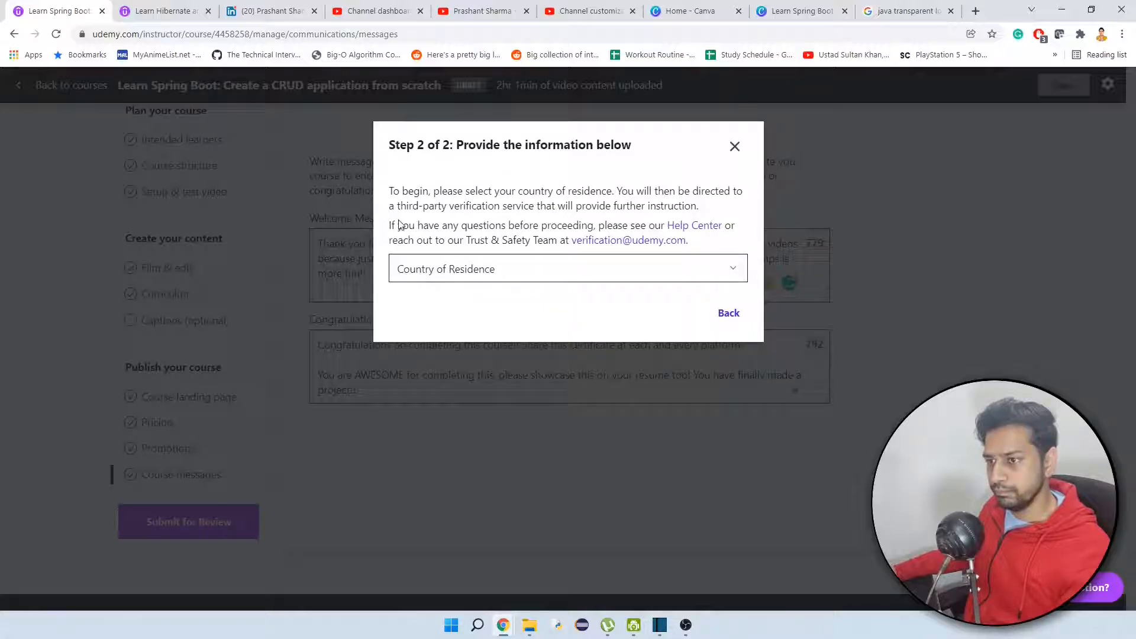
Set the country of residence to India and proceed to the alternative verification process.
click(517, 271)
text(india)
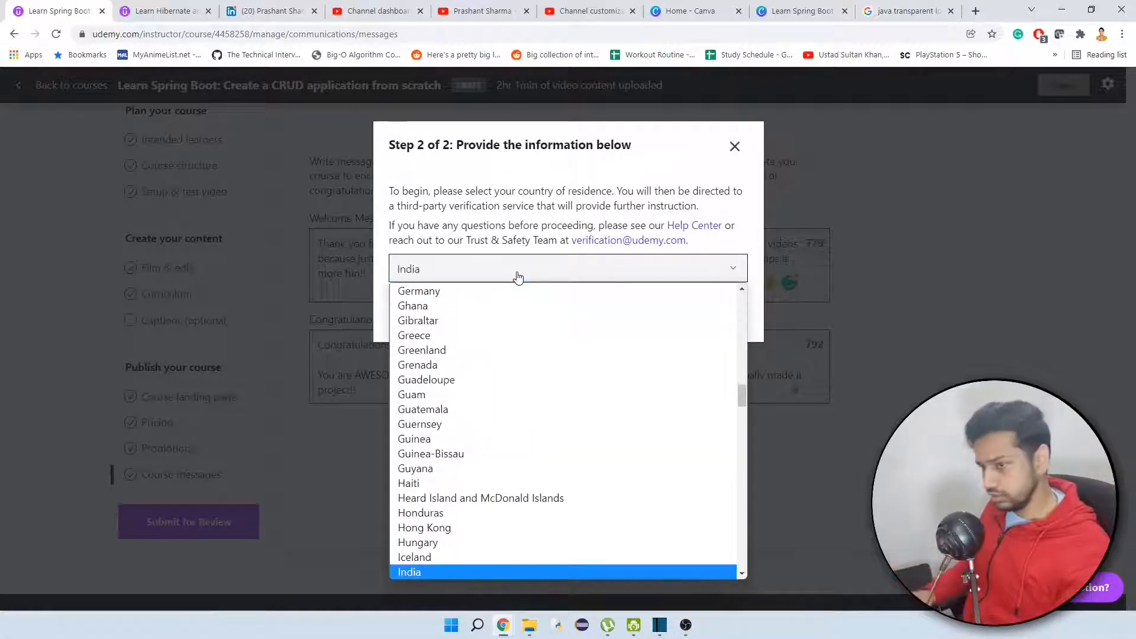
key(Return)
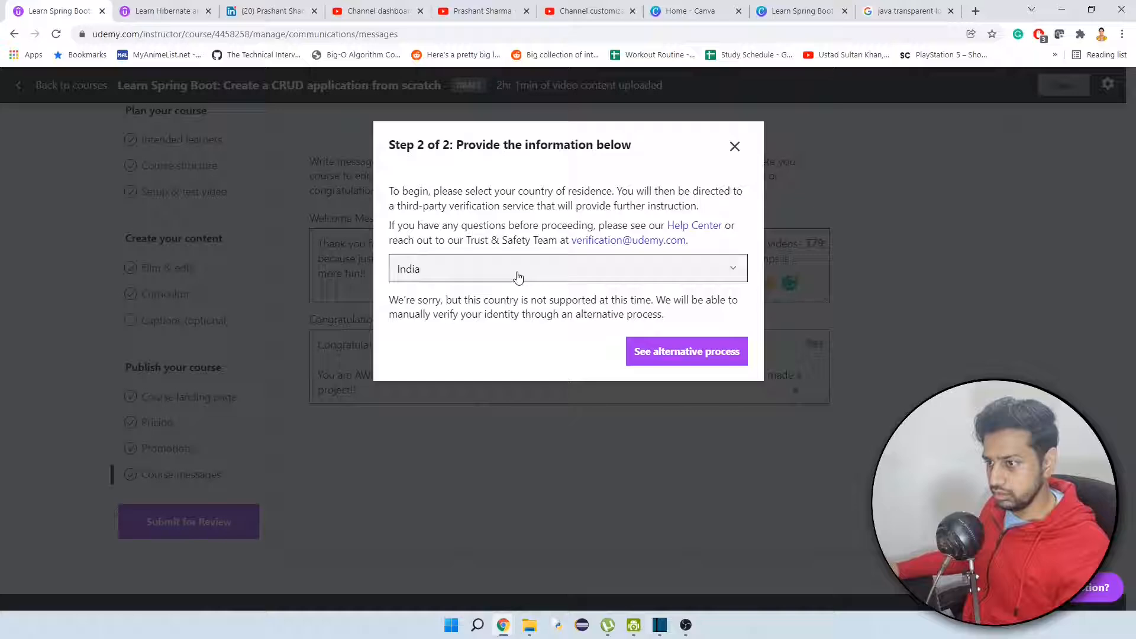
click(679, 355)
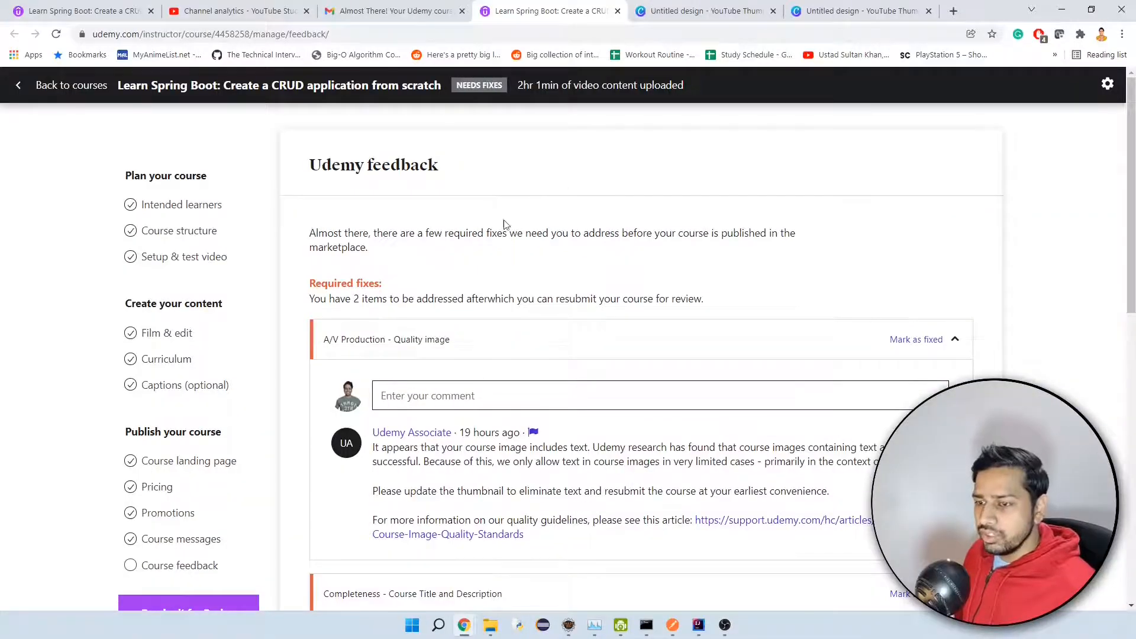
Read the required fixes in the Udemy feedback, focusing on the reviewer's comment about the course image quality.
scroll(459, 287, down, 2)
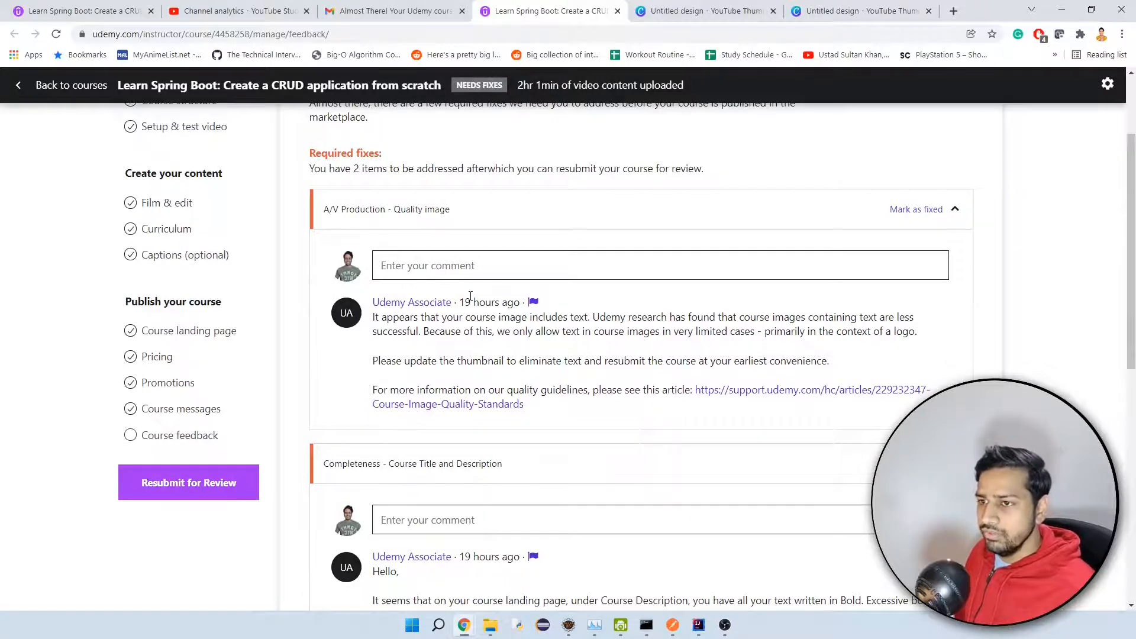
scroll(470, 295, up, 1)
drag(312, 232, 504, 234)
click(527, 285)
scroll(535, 293, down, 1)
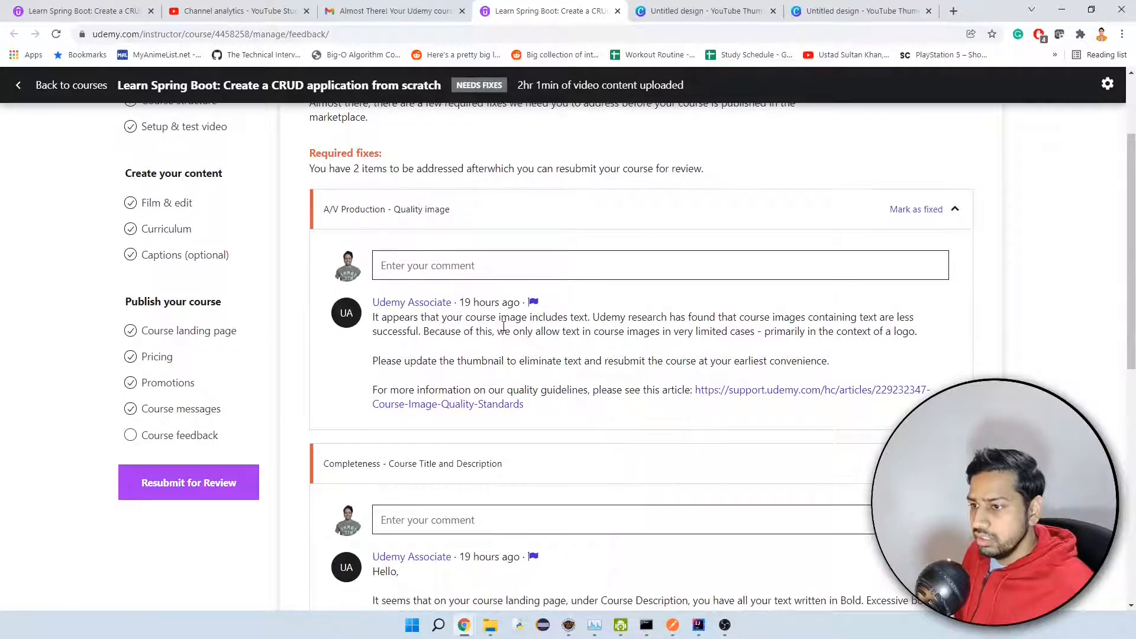
drag(465, 319, 518, 320)
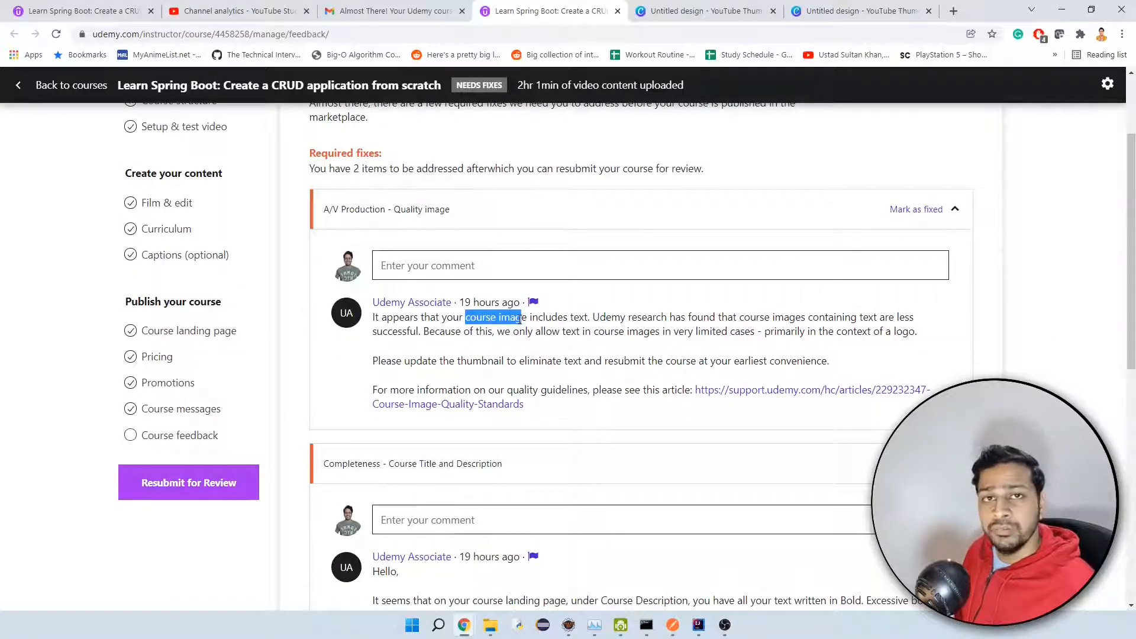
click(558, 323)
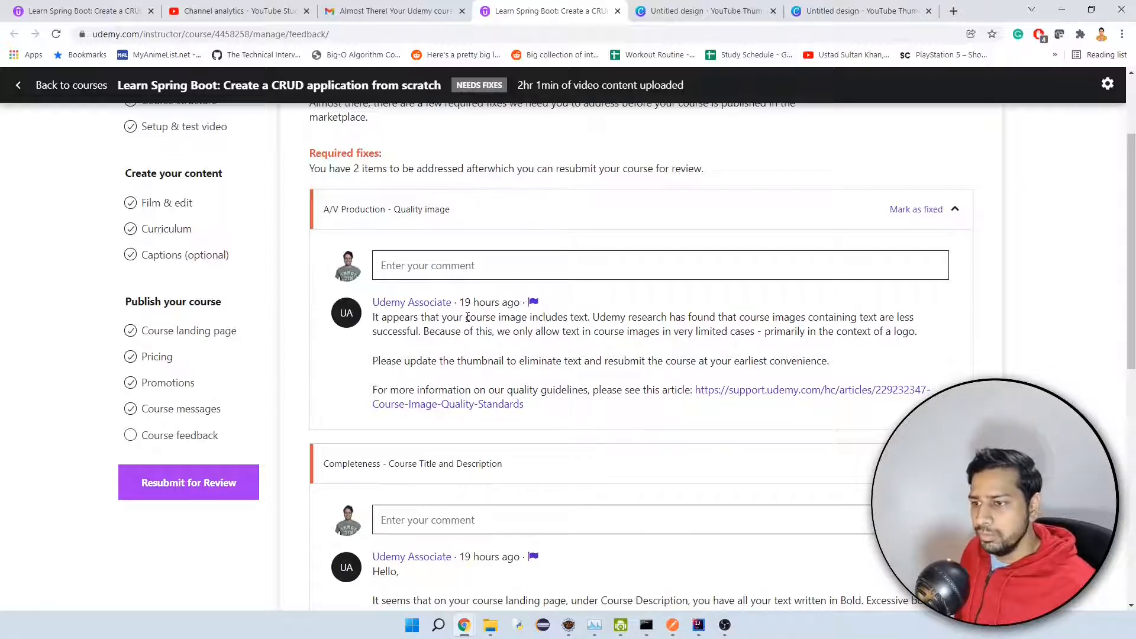
drag(467, 318, 523, 318)
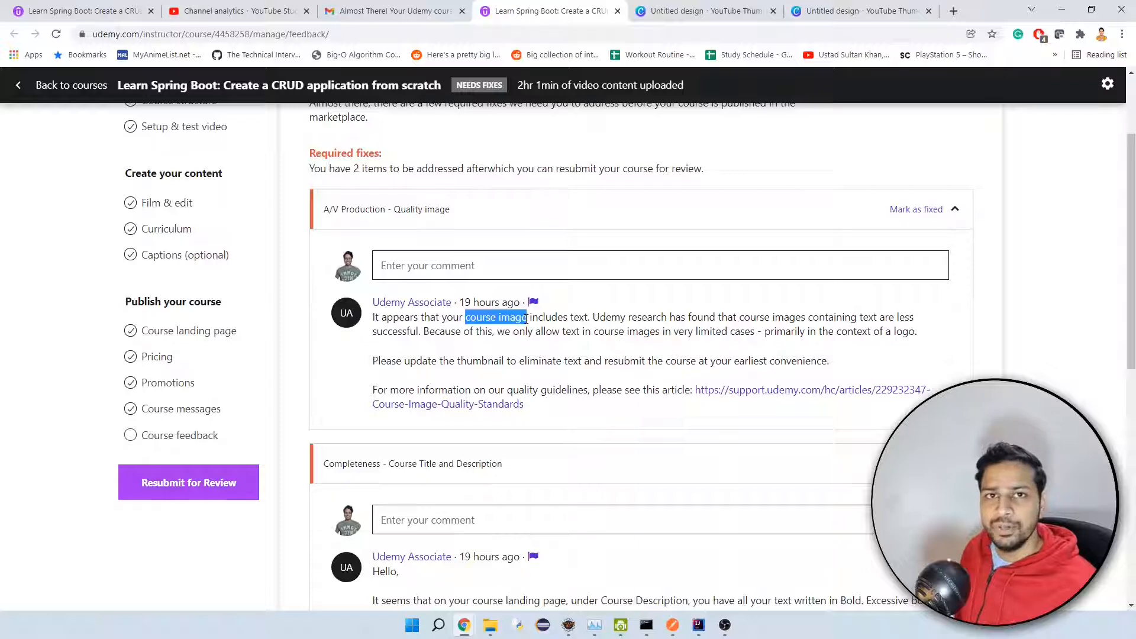
click(615, 317)
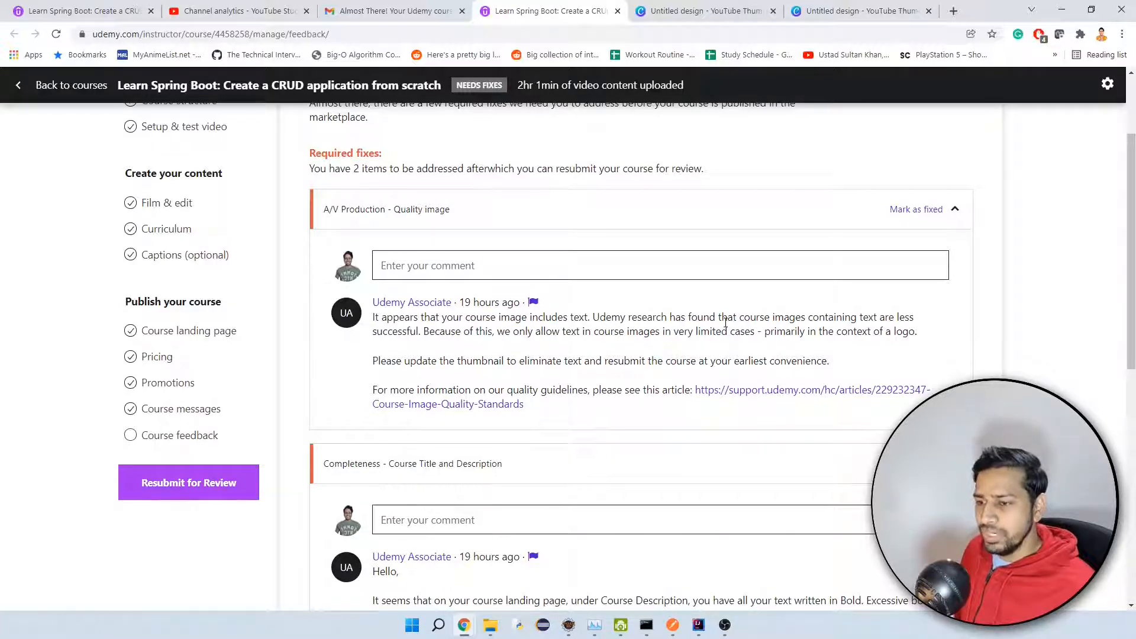
drag(408, 360, 519, 371)
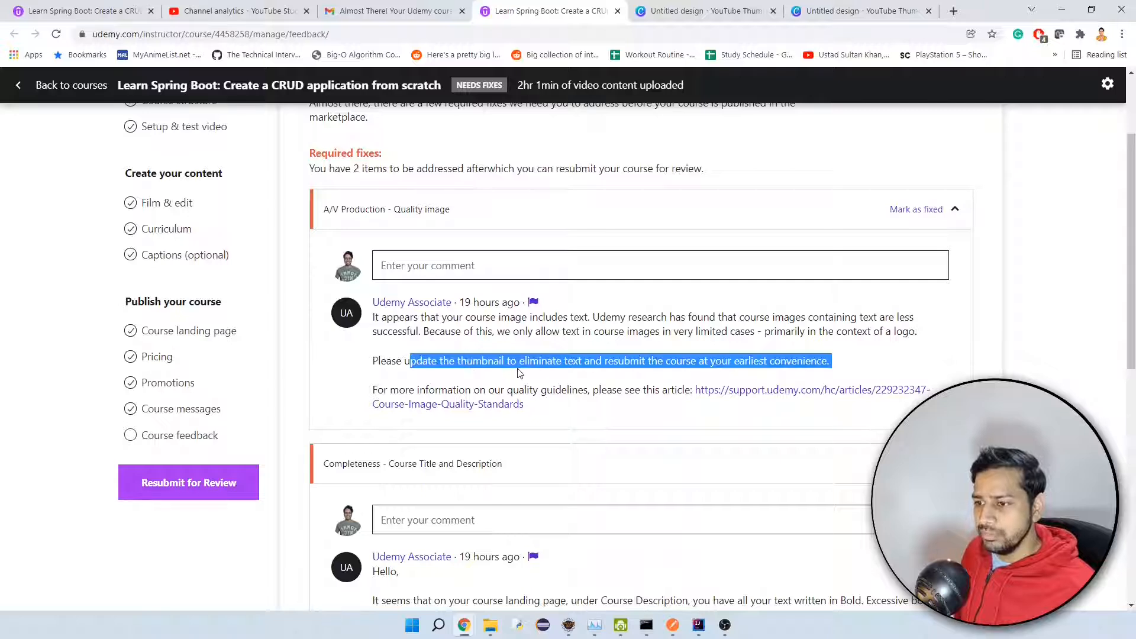
Switch to the Canva thumbnail design, check its spring boot logo and CRUD buttons image, and download the design as a PNG.
click(657, 10)
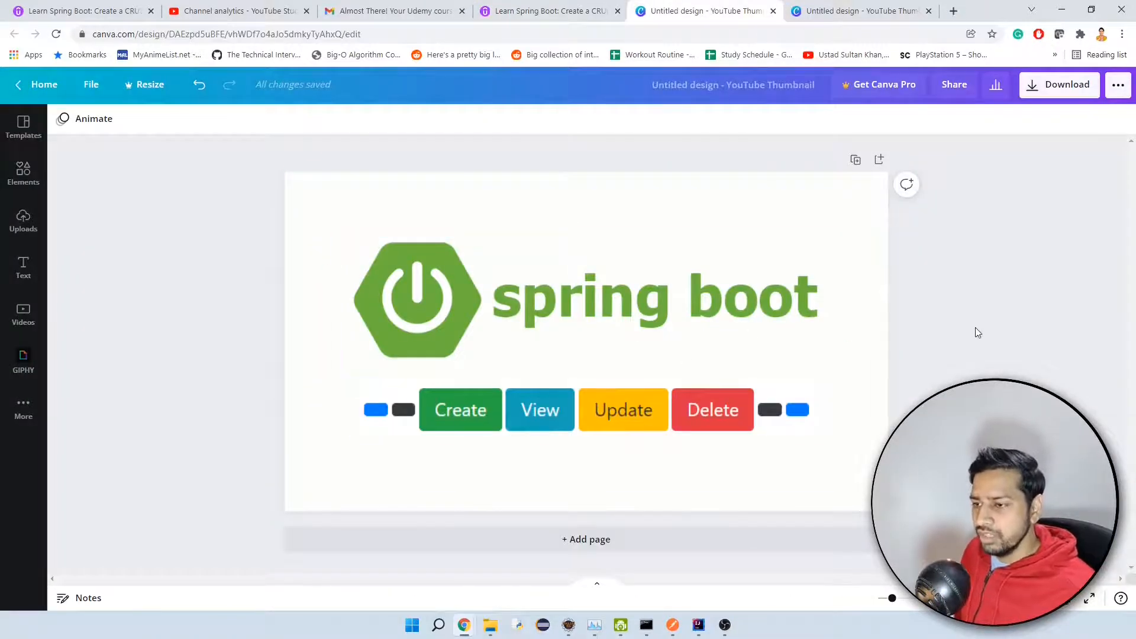
click(452, 414)
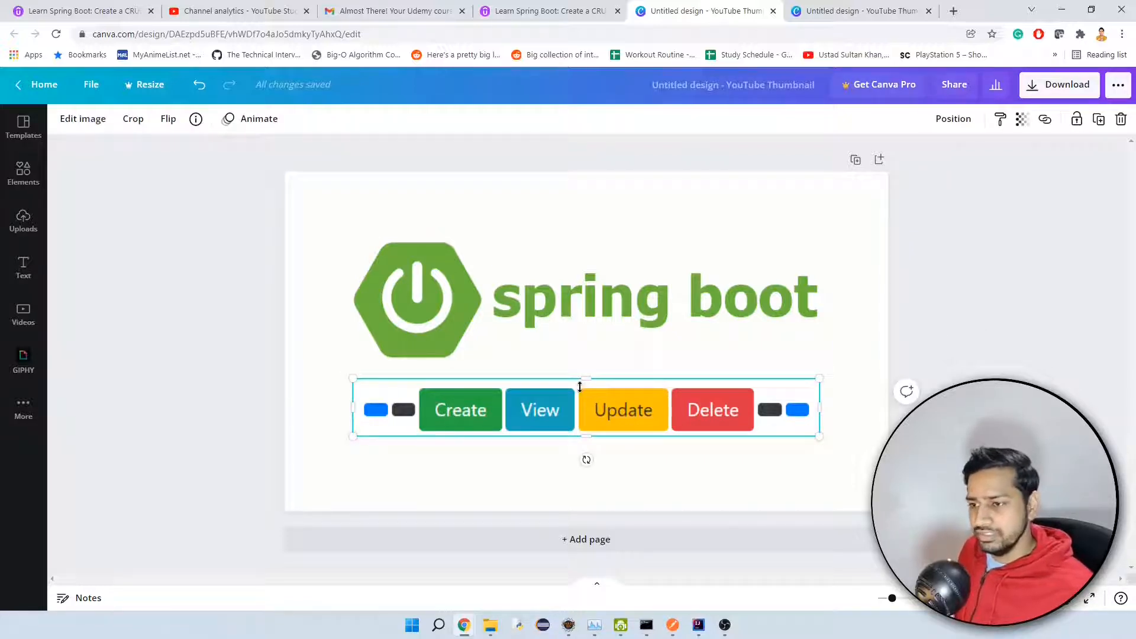
click(506, 330)
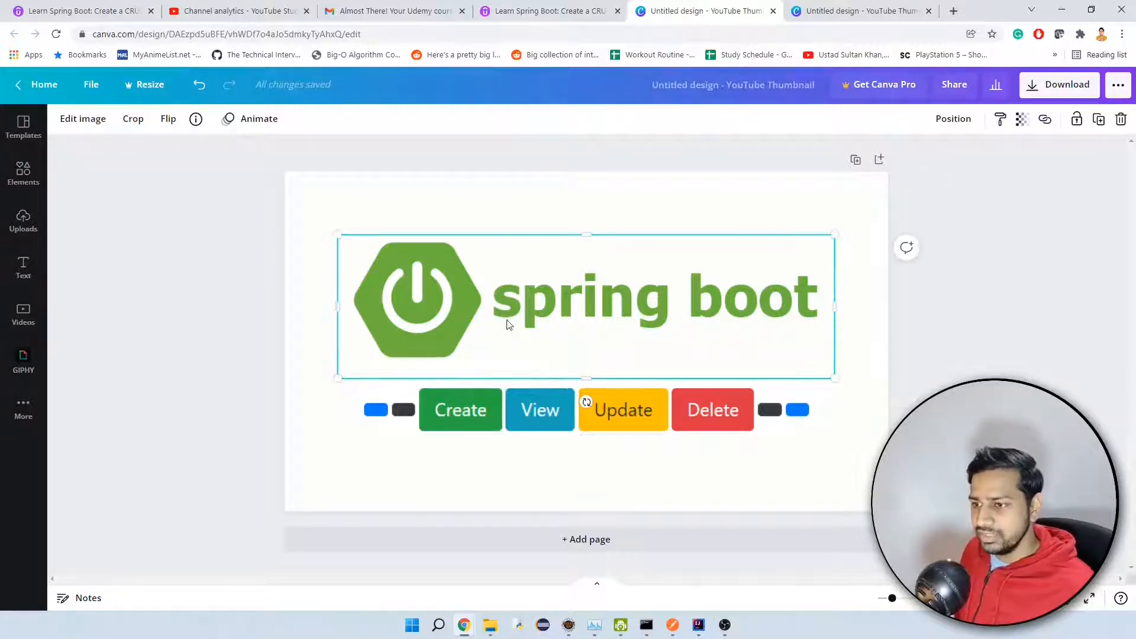
right_click(466, 285)
click(651, 417)
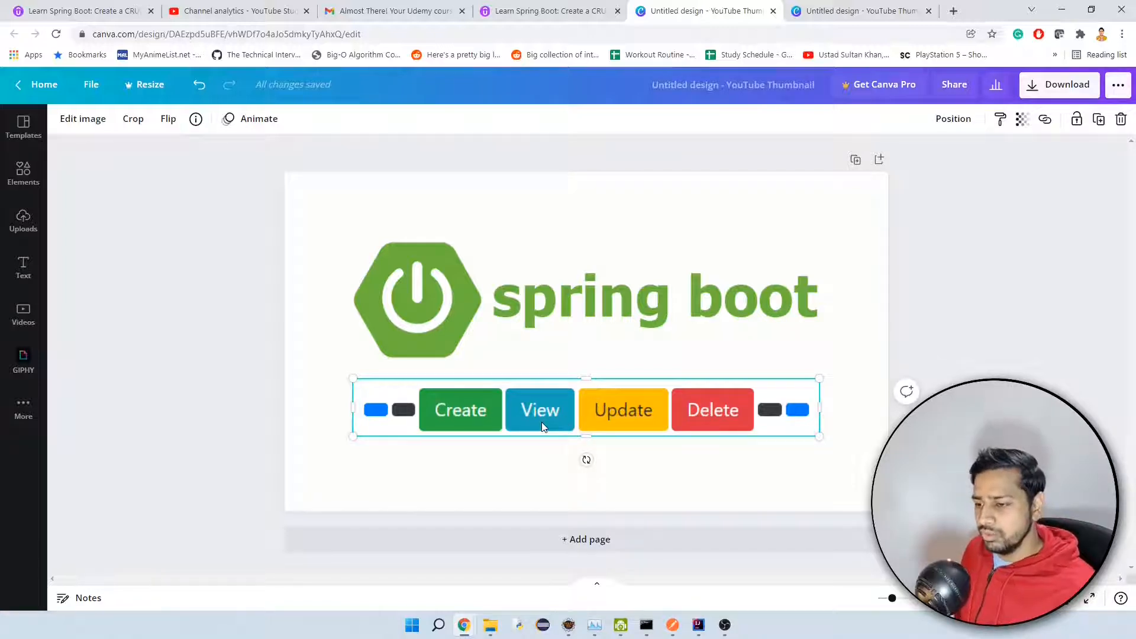
click(588, 333)
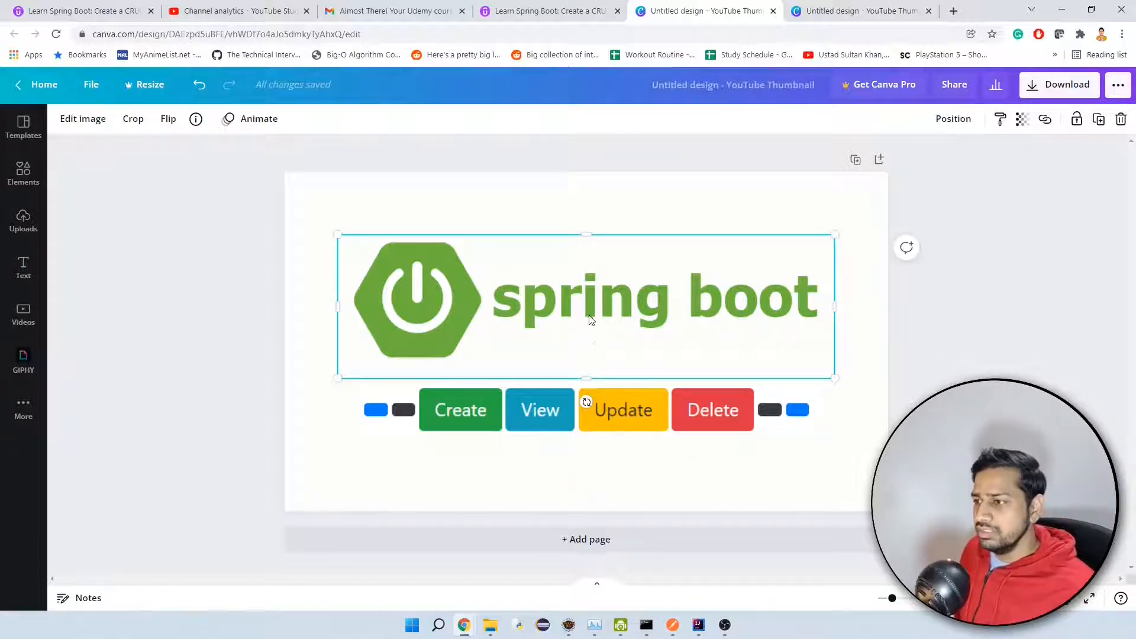
click(1048, 86)
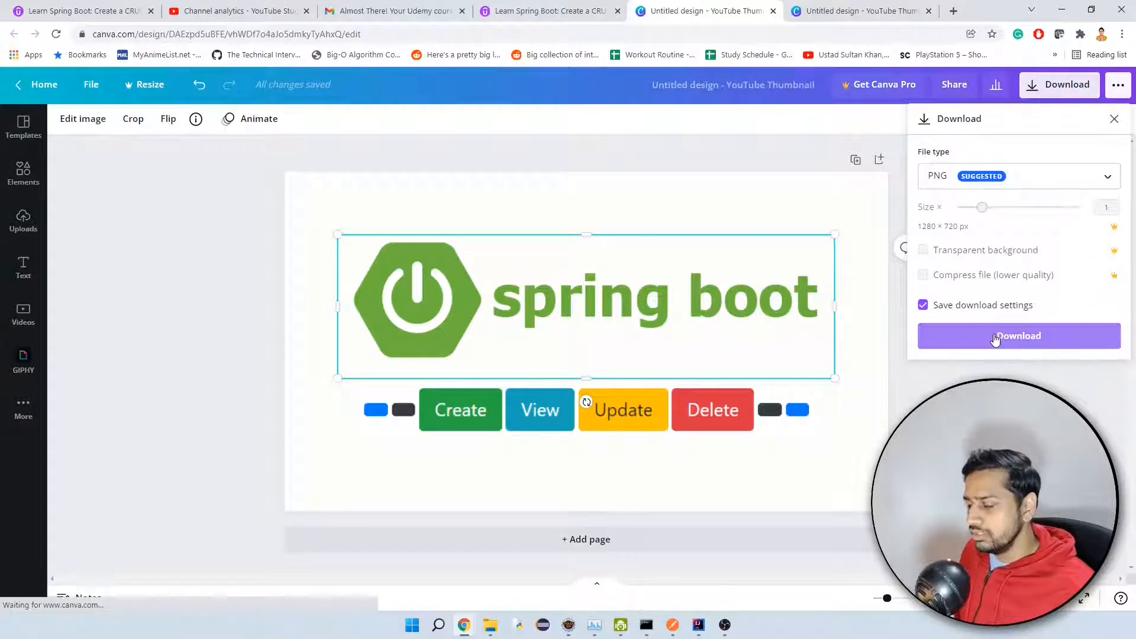
click(998, 336)
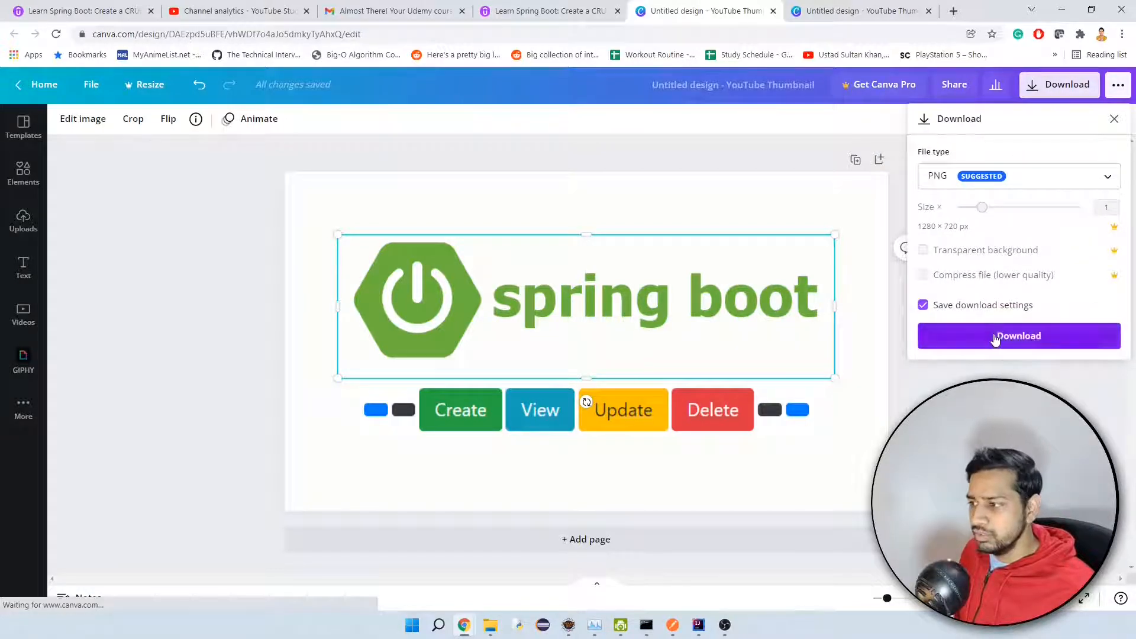
Return to the Udemy course feedback and review the required fix for the course title and description.
click(532, 11)
scroll(390, 384, down, 3)
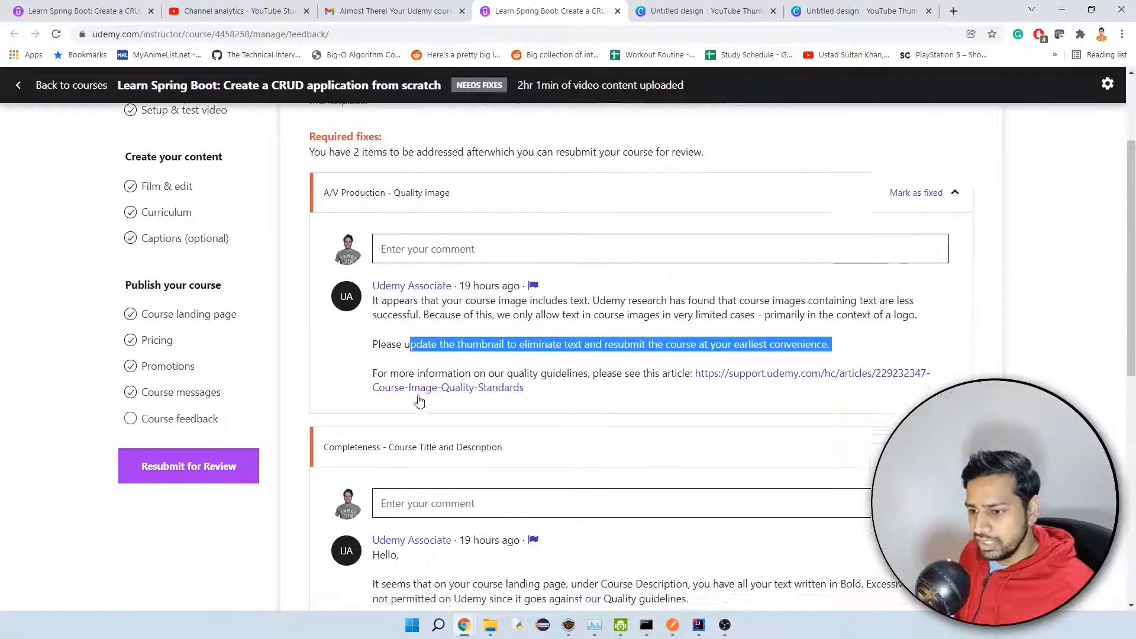
scroll(418, 395, down, 4)
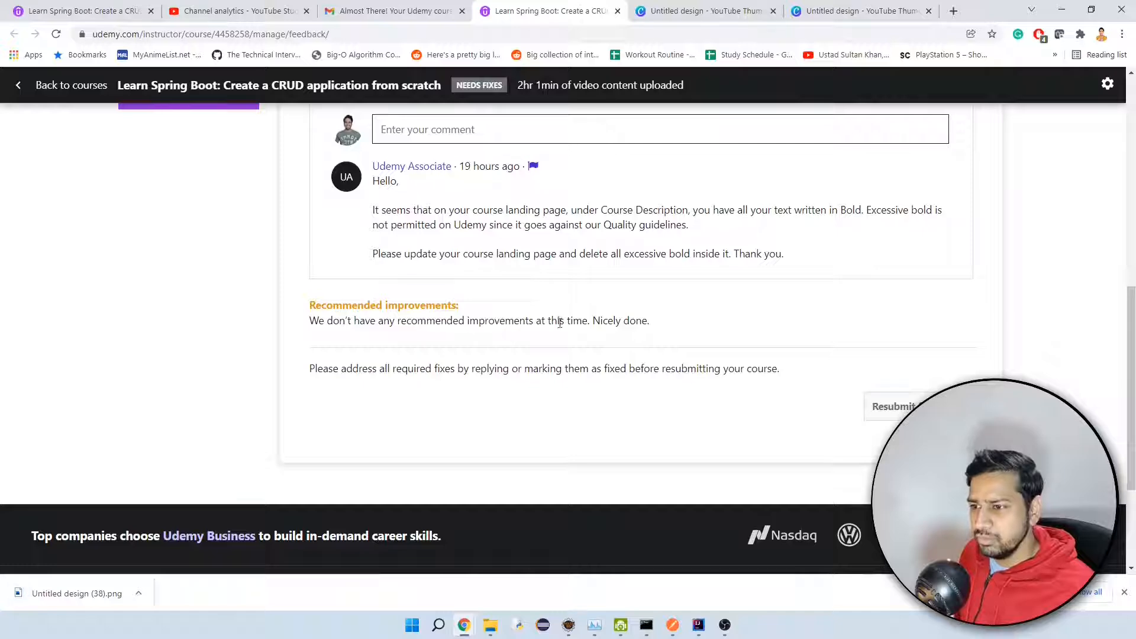
scroll(623, 333, up, 2)
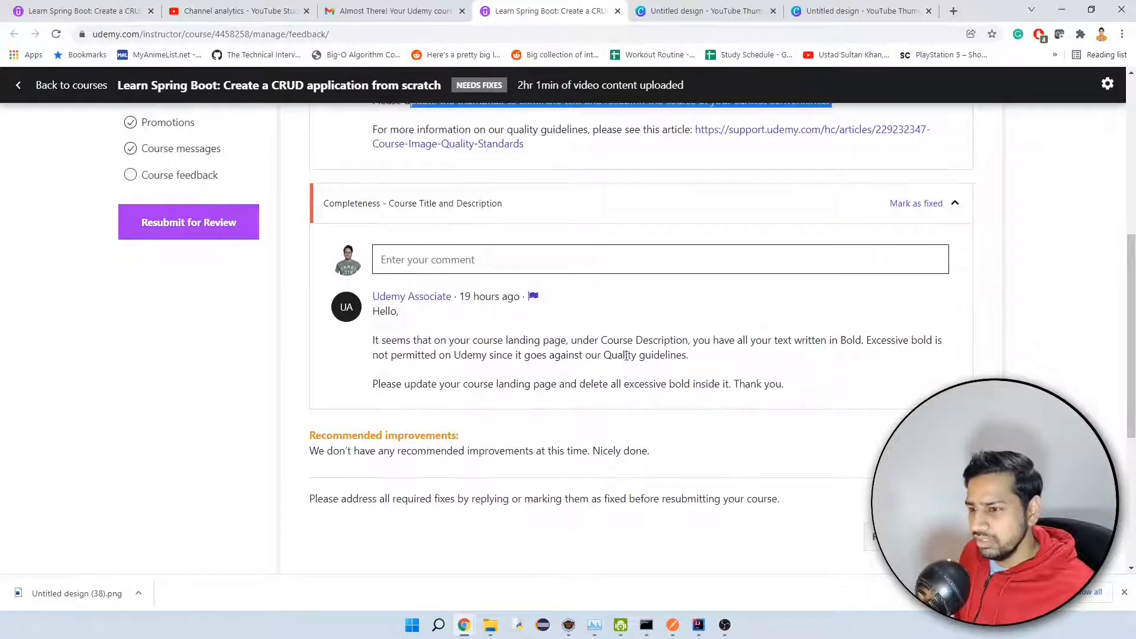
scroll(633, 399, up, 2)
scroll(633, 399, up, 3)
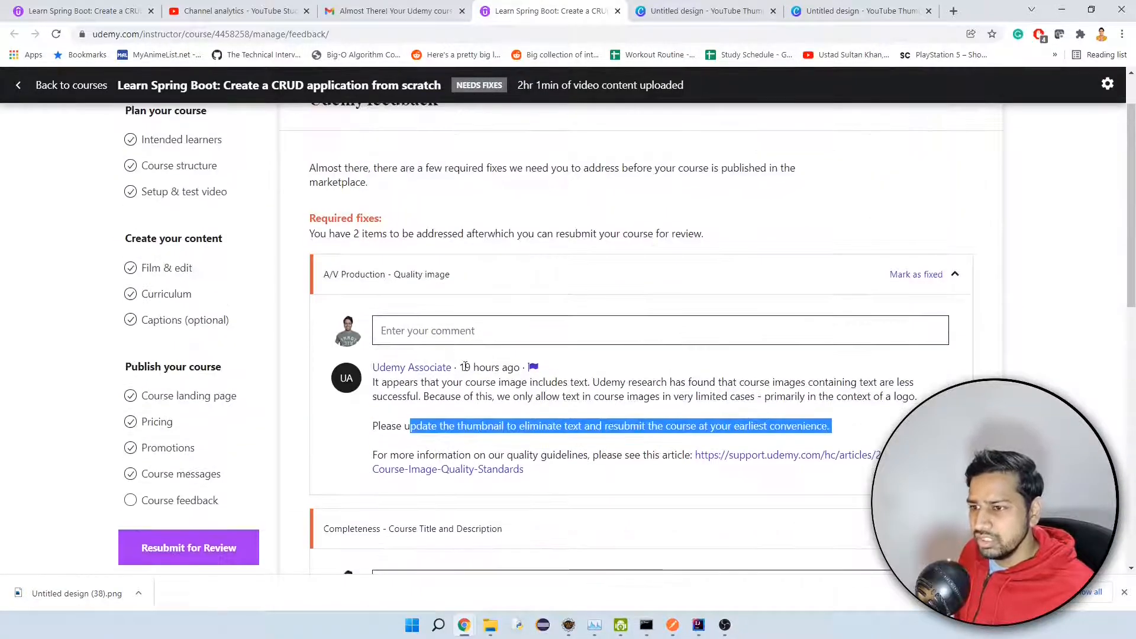
Read the reviewer's comment on the course title and description, focusing on the excessive bold text in the Course Description.
scroll(716, 276, down, 1)
scroll(716, 276, down, 2)
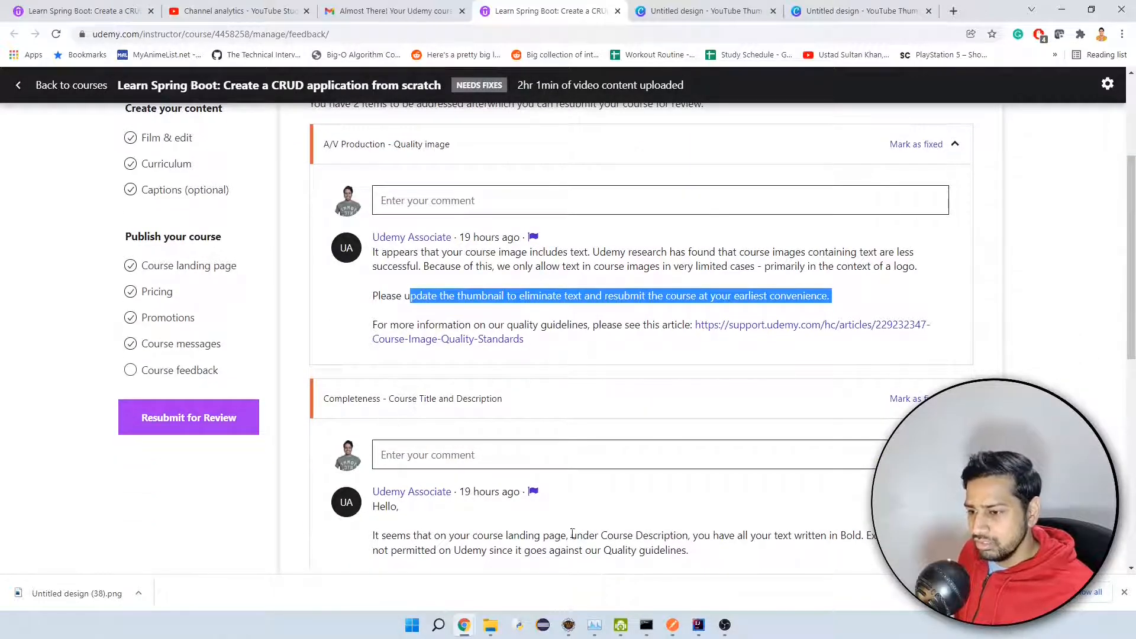
scroll(723, 526, down, 1)
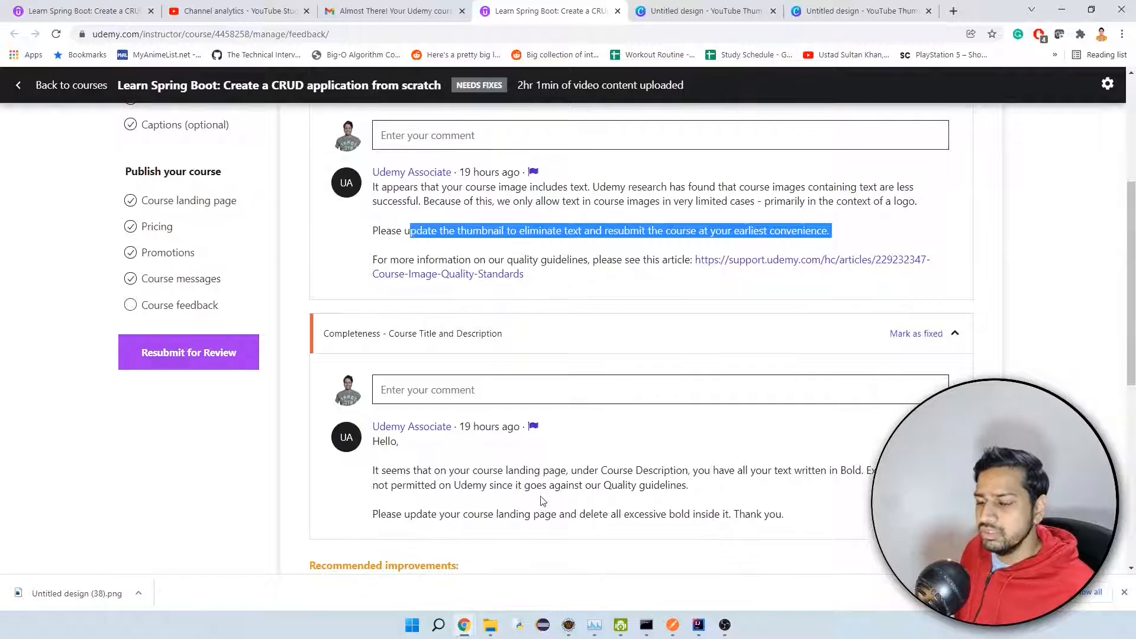
click(565, 469)
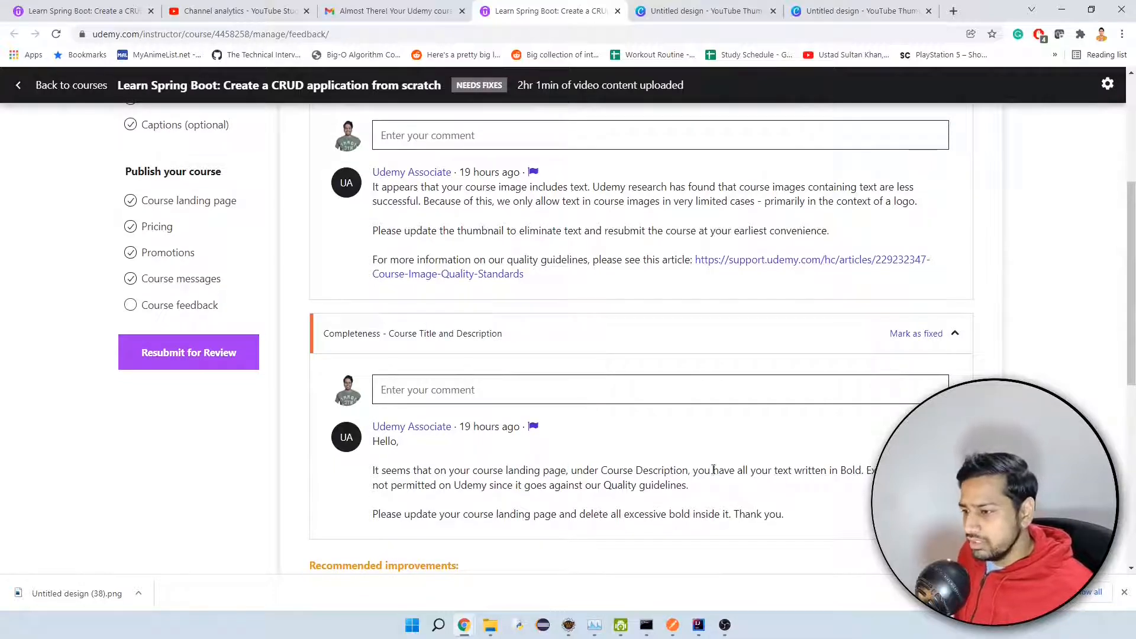
drag(693, 469, 862, 469)
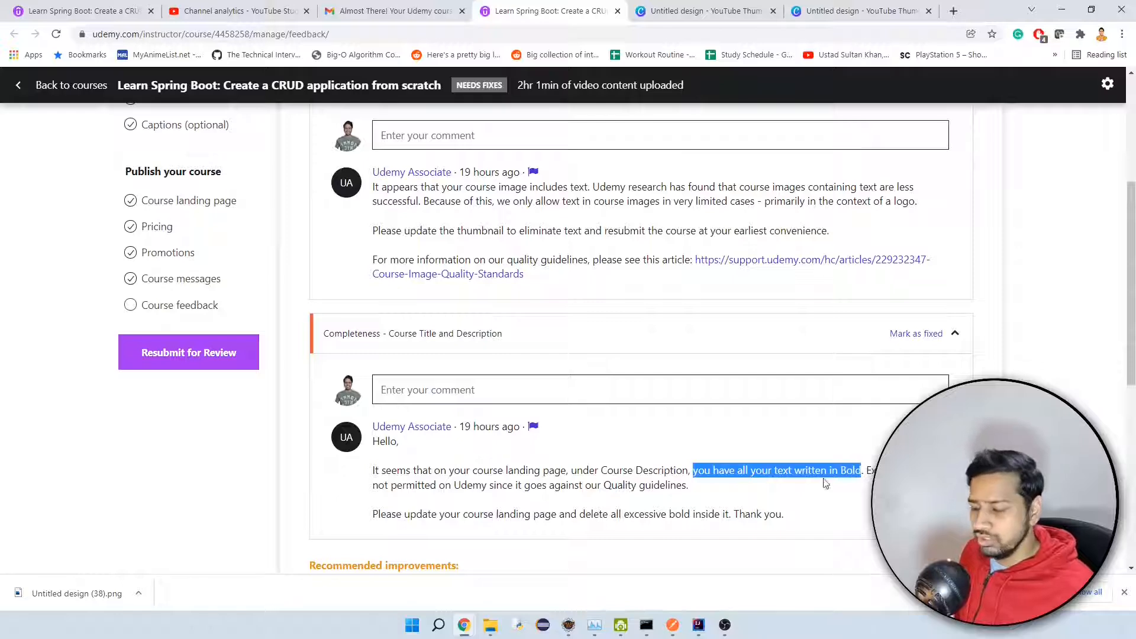
scroll(787, 467, up, 1)
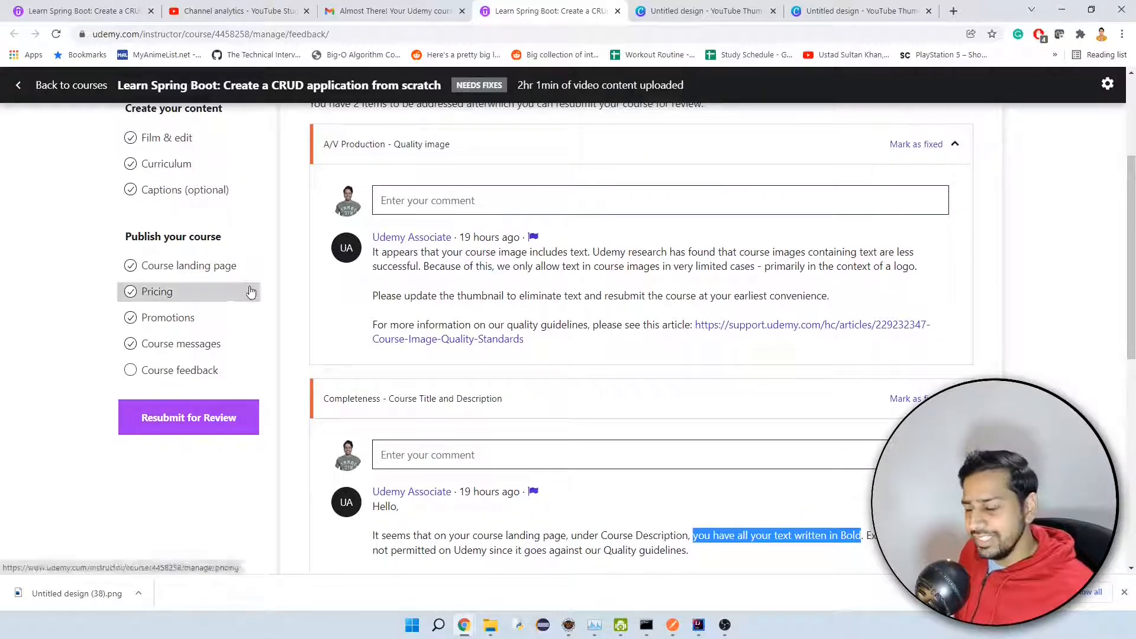
scroll(597, 538, down, 1)
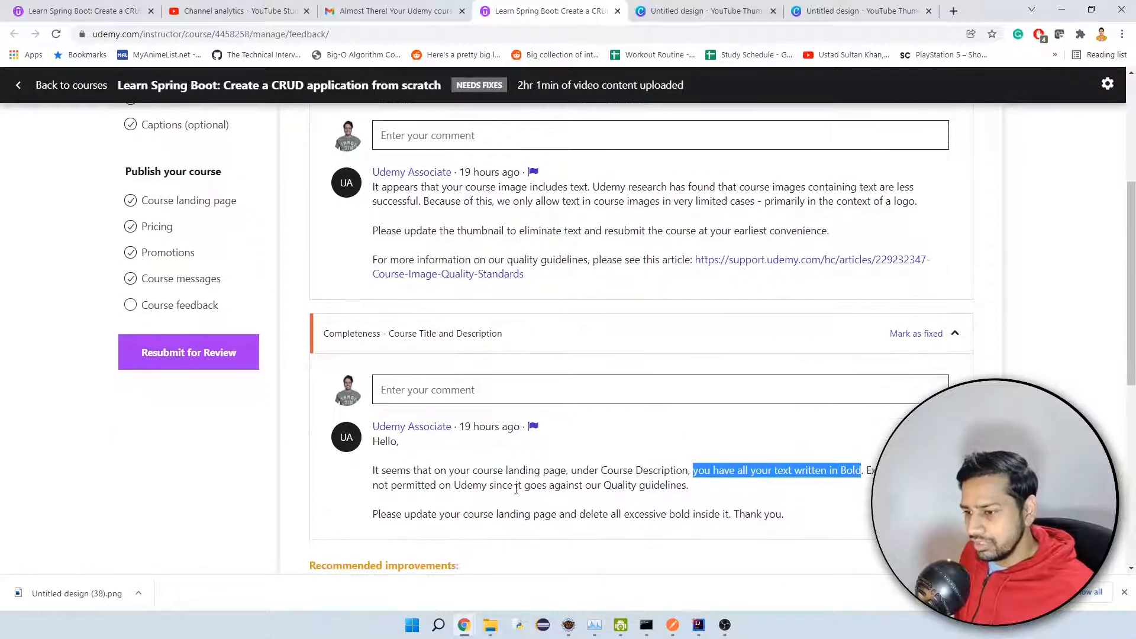
Open the course landing page and remove the bold formatting from the description's second paragraph, beginning "But, after you get into the organization".
click(215, 201)
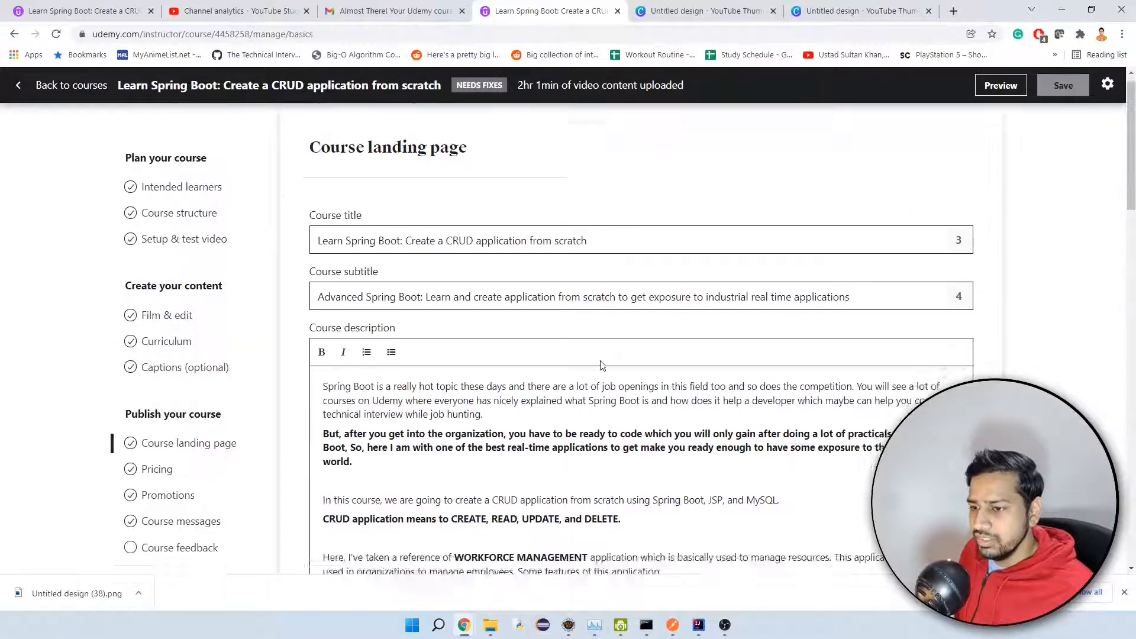
scroll(601, 365, down, 3)
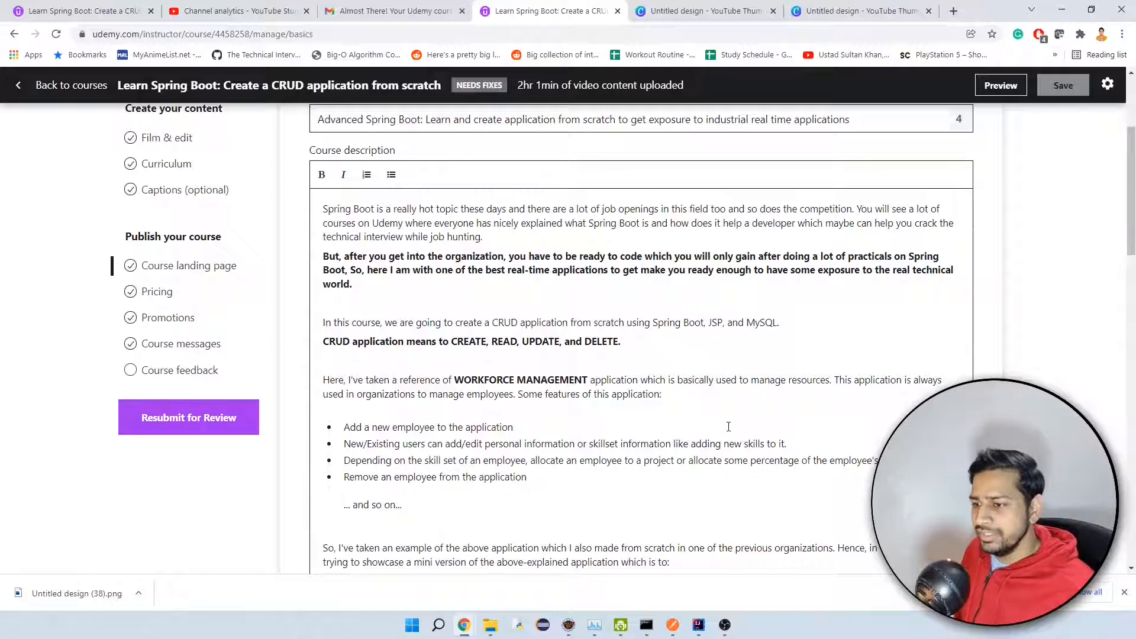
scroll(728, 427, down, 2)
scroll(650, 384, up, 1)
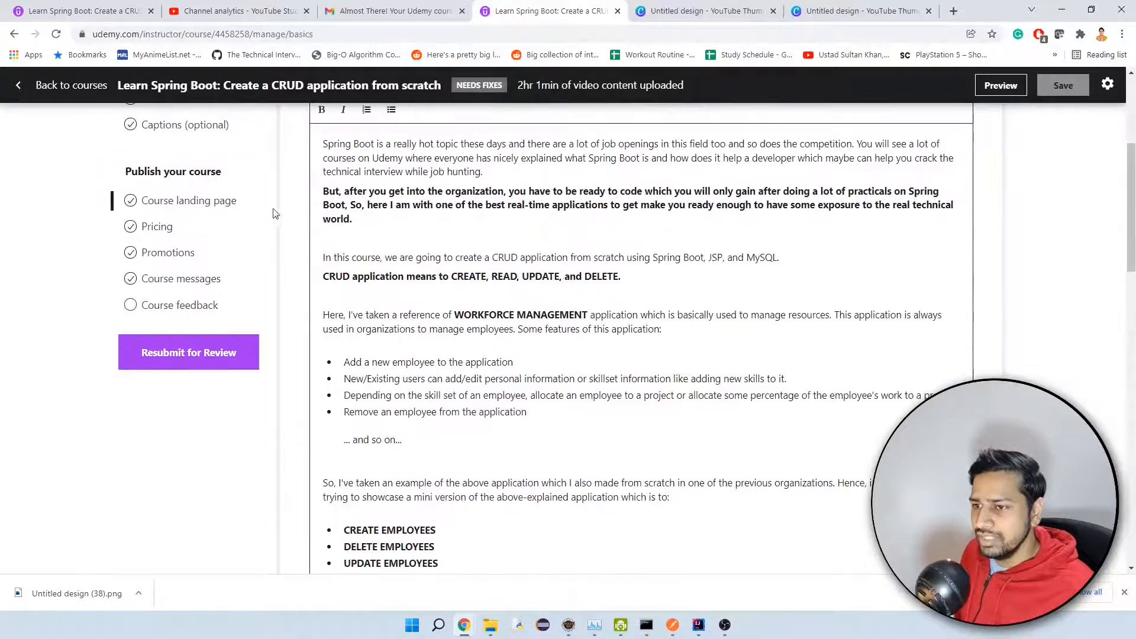
drag(365, 219, 317, 194)
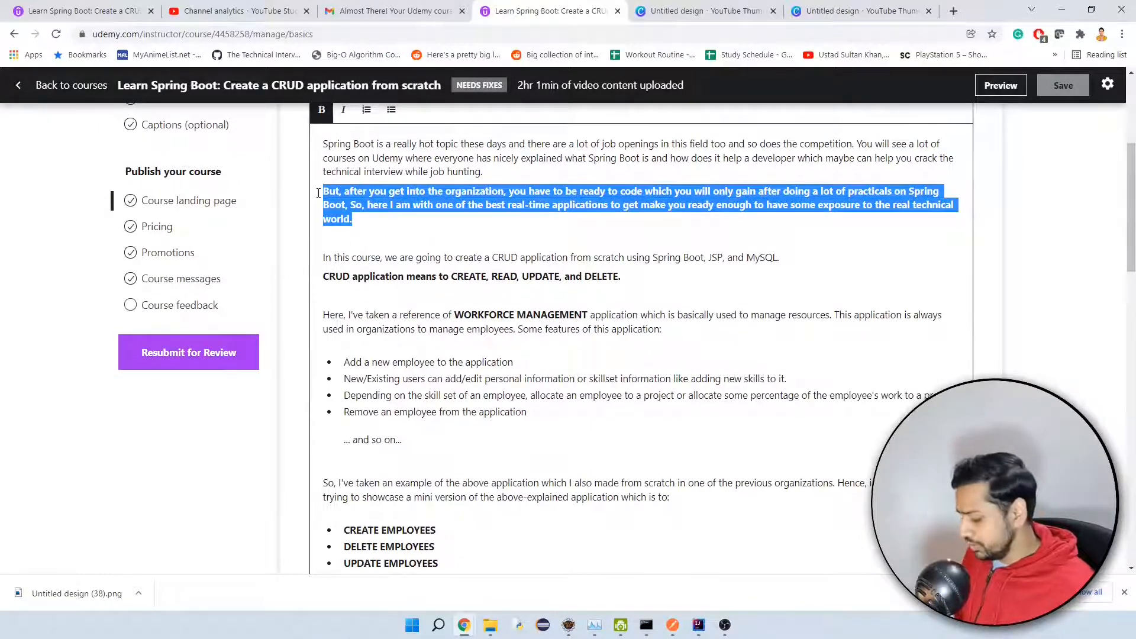
key(ctrl+b)
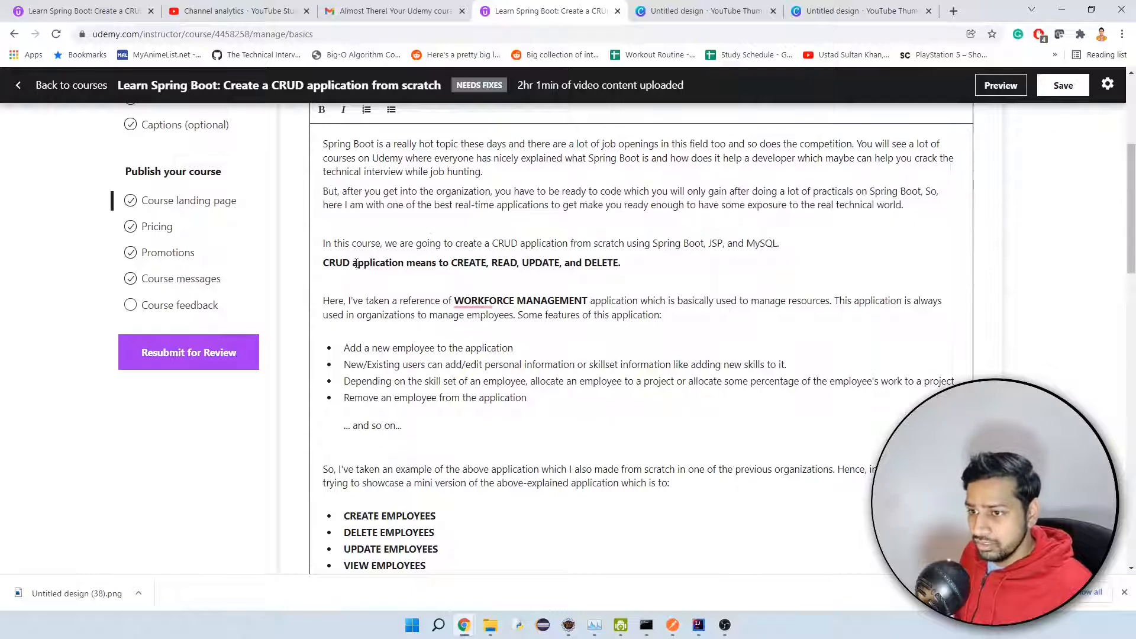
Remove the bold from "application means to" in the description's CRUD sentence.
drag(352, 263, 440, 263)
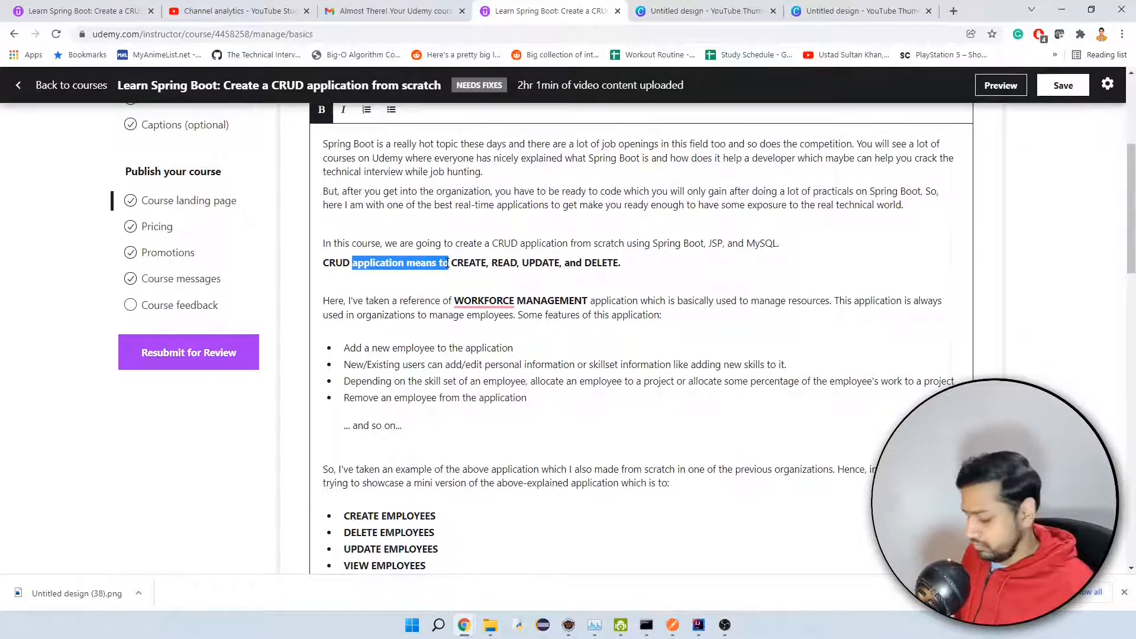
key(ctrl+b)
key(Down)
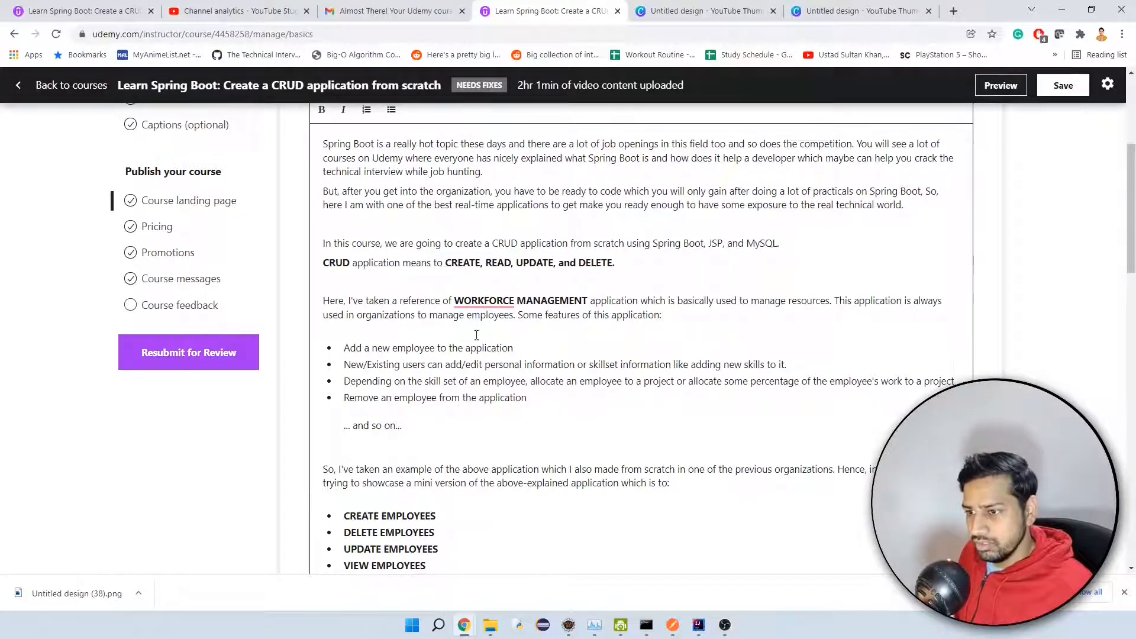
Remove the bold from the word EMPLOYEES in the CREATE, DELETE, UPDATE and VIEW bullet points.
scroll(476, 335, down, 3)
double_click(395, 357)
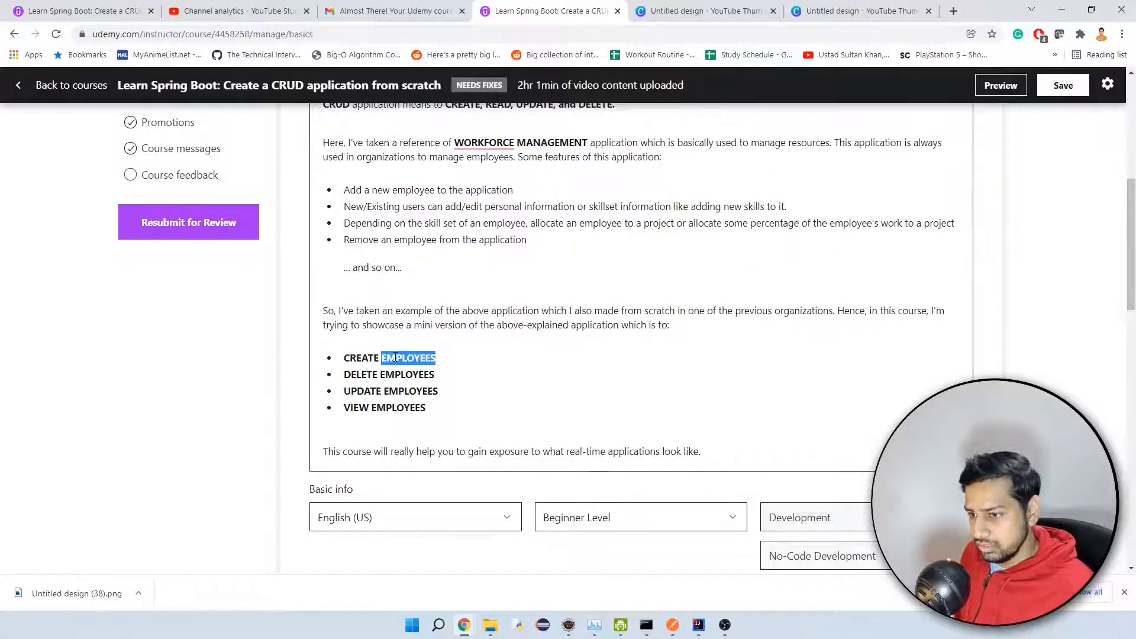
key(ctrl+b)
double_click(396, 374)
key(ctrl+b)
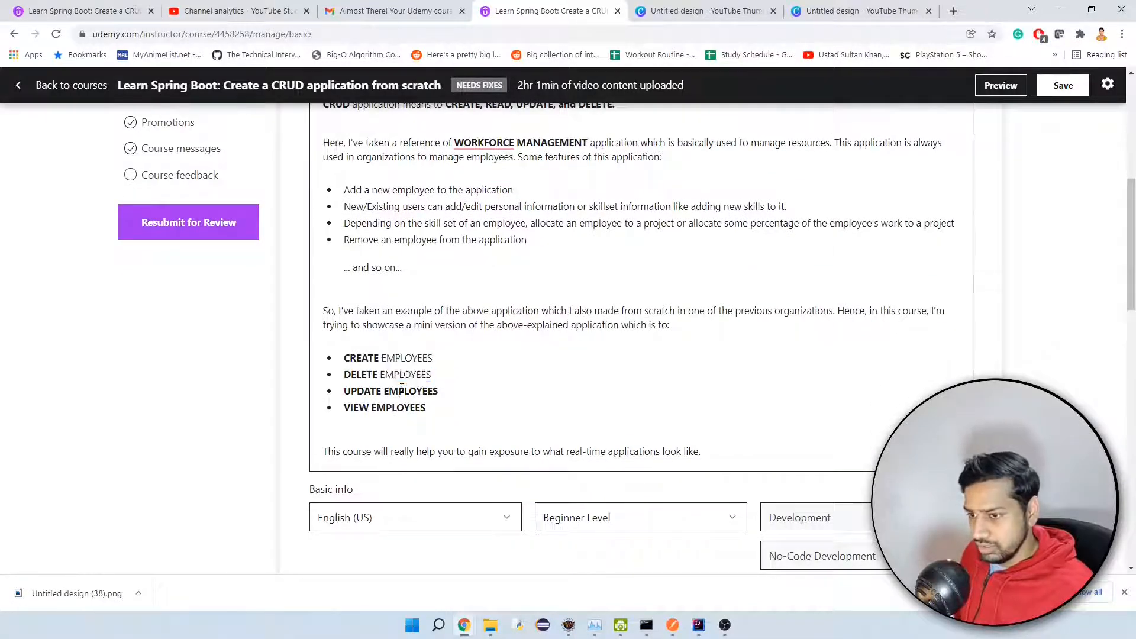
double_click(395, 390)
key(ctrl+b)
double_click(395, 407)
key(ctrl+b)
Check the reformatted course description and save the landing page changes.
scroll(515, 357, up, 2)
click(514, 357)
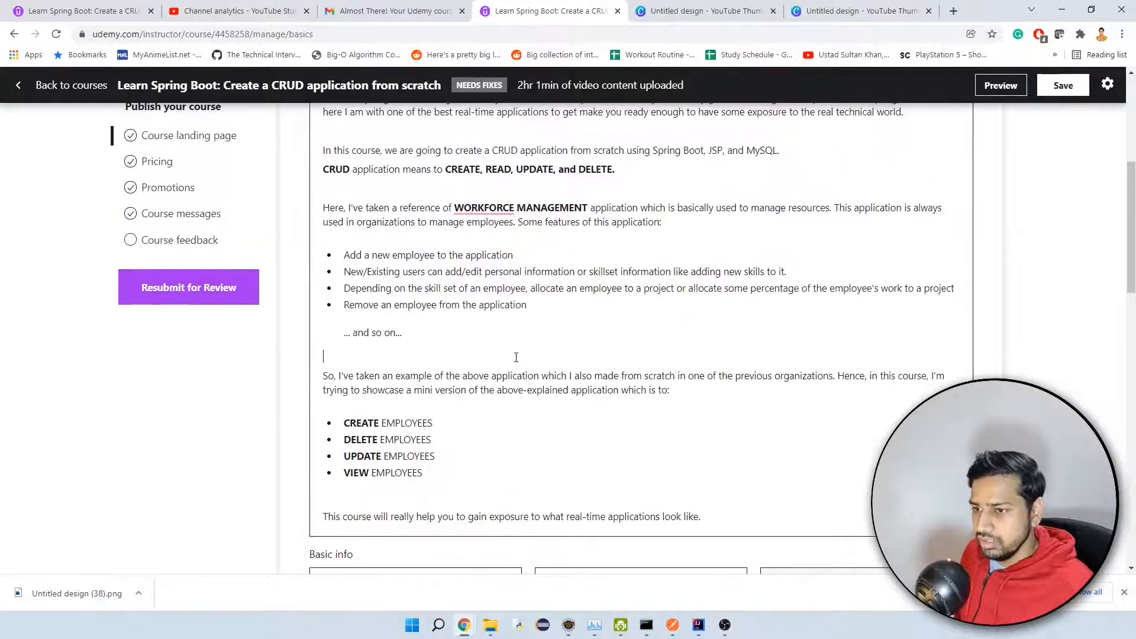
scroll(514, 357, up, 4)
scroll(513, 356, down, 4)
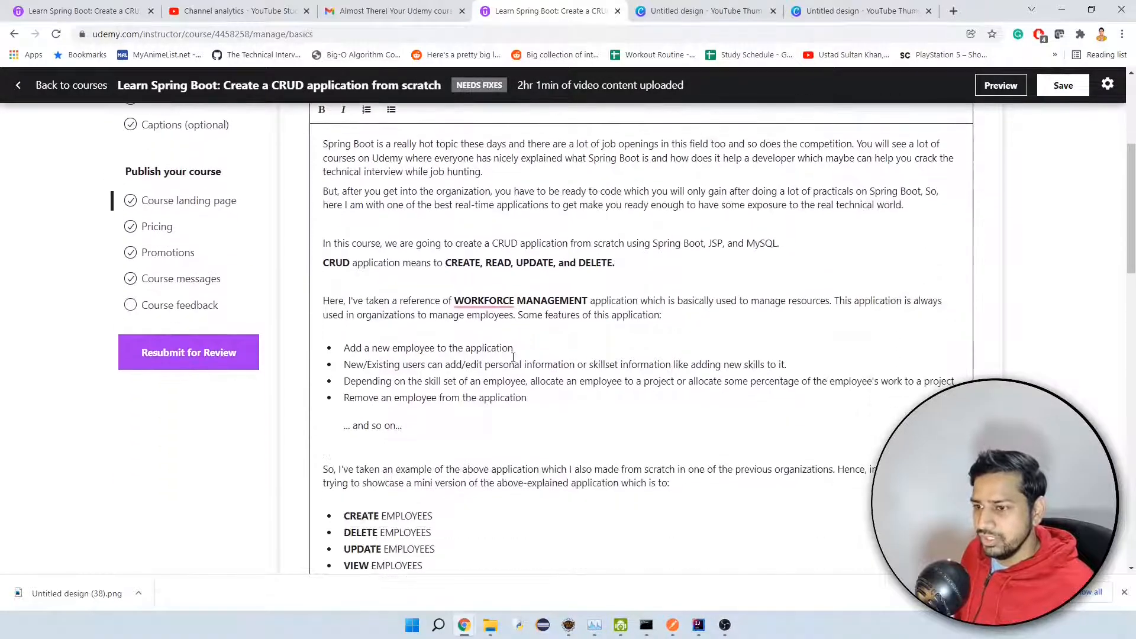
scroll(514, 349, down, 3)
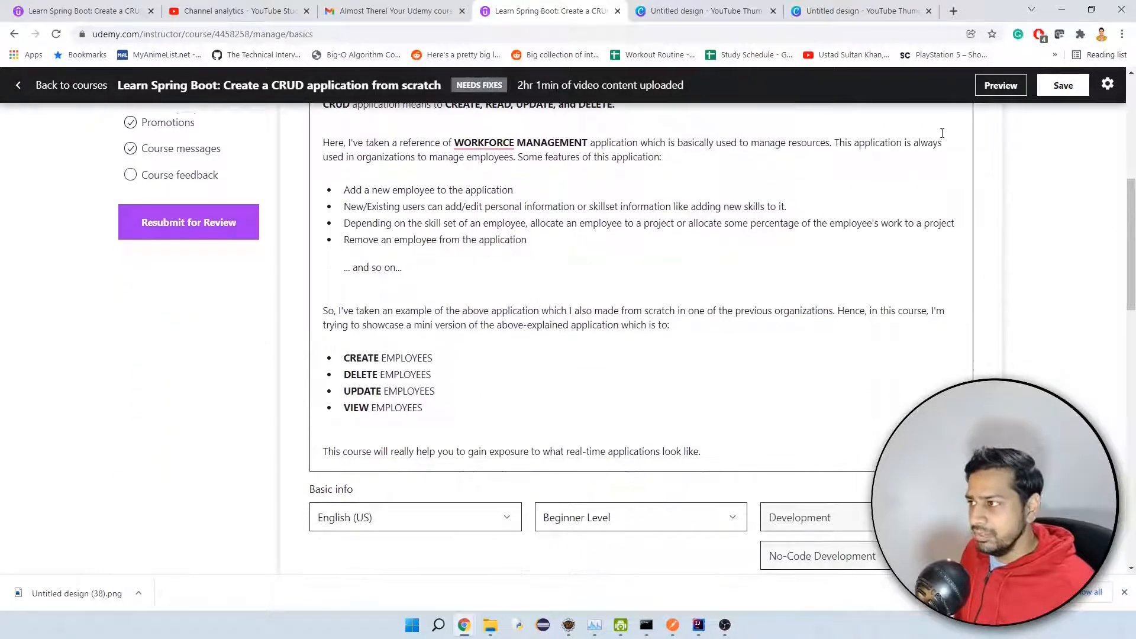
click(1061, 88)
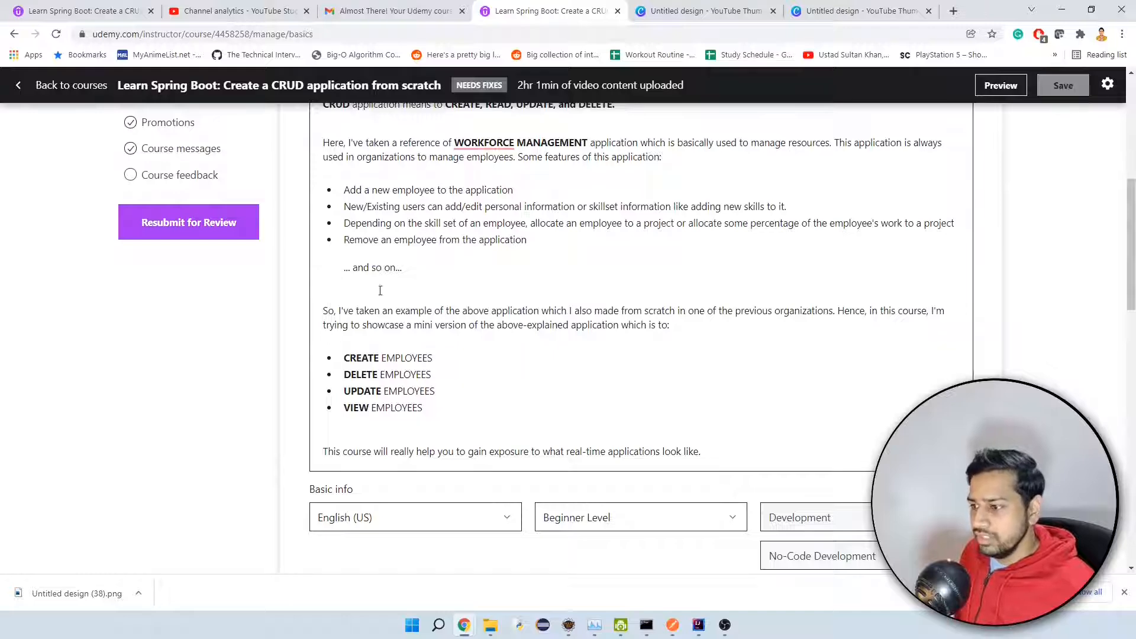
Upload the downloaded design with the spring boot logo and Create, View, Update and Delete buttons as the new course image.
scroll(372, 337, up, 2)
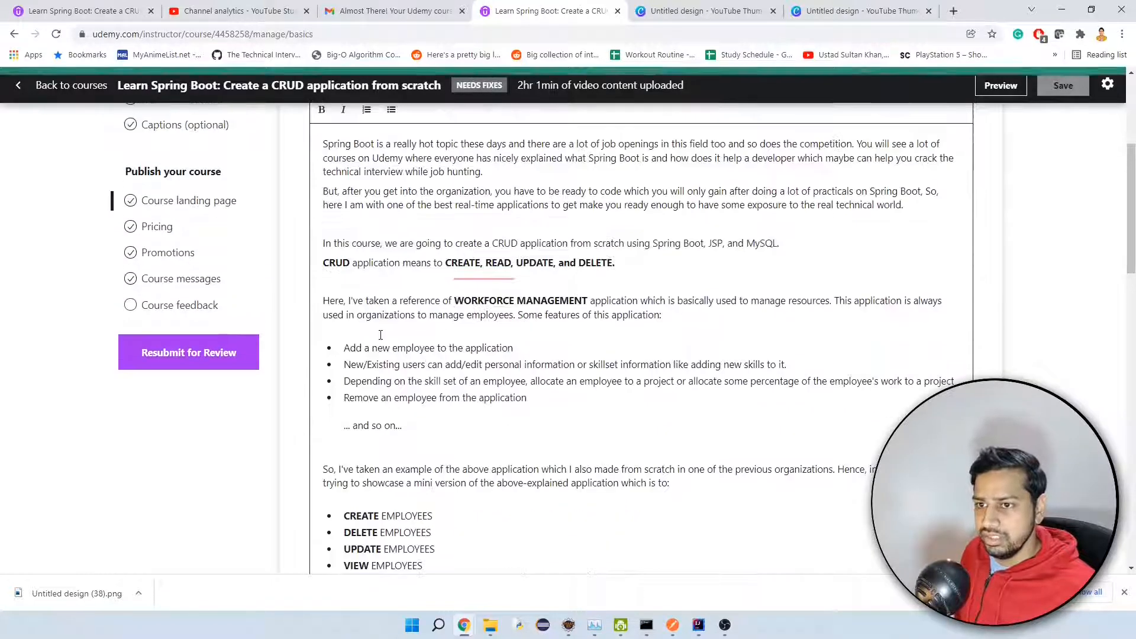
scroll(515, 343, down, 9)
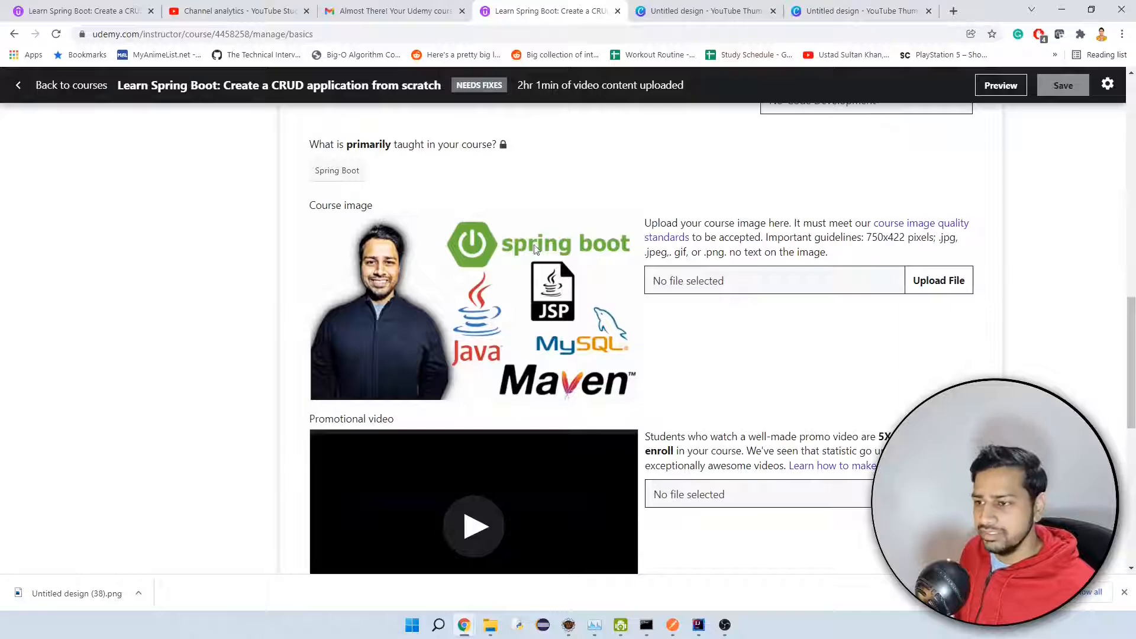
click(957, 282)
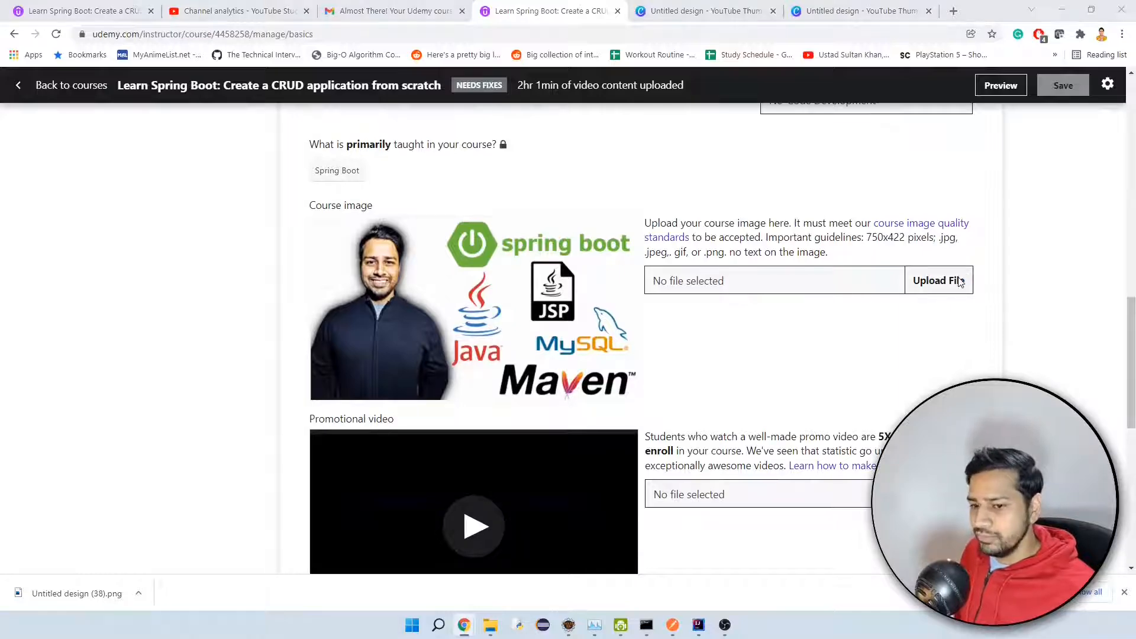
double_click(531, 229)
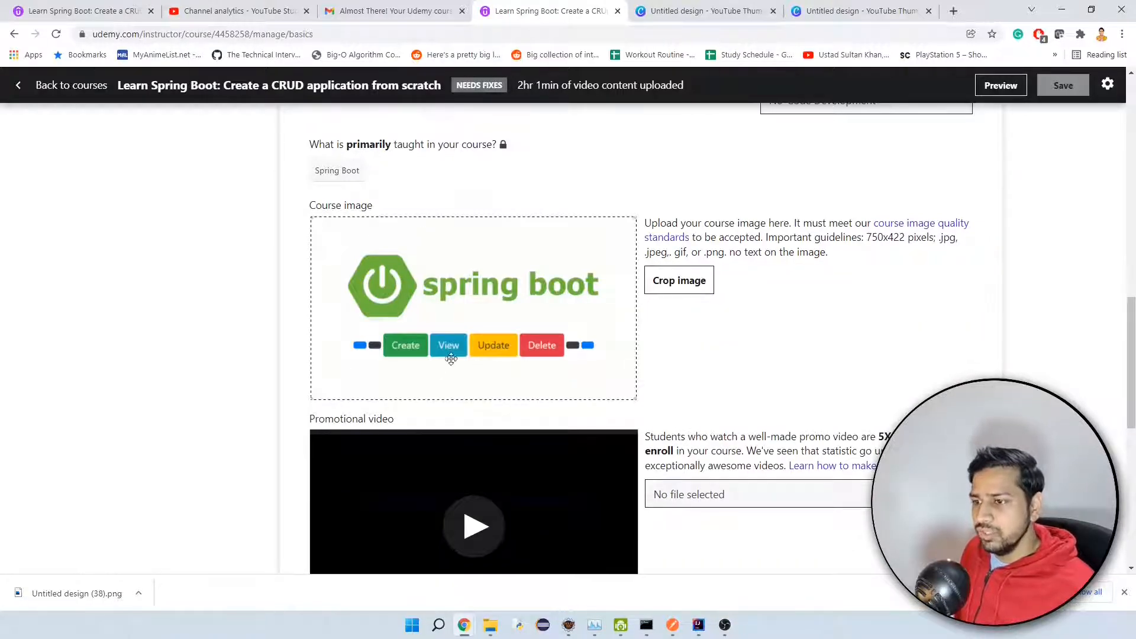
scroll(877, 318, down, 1)
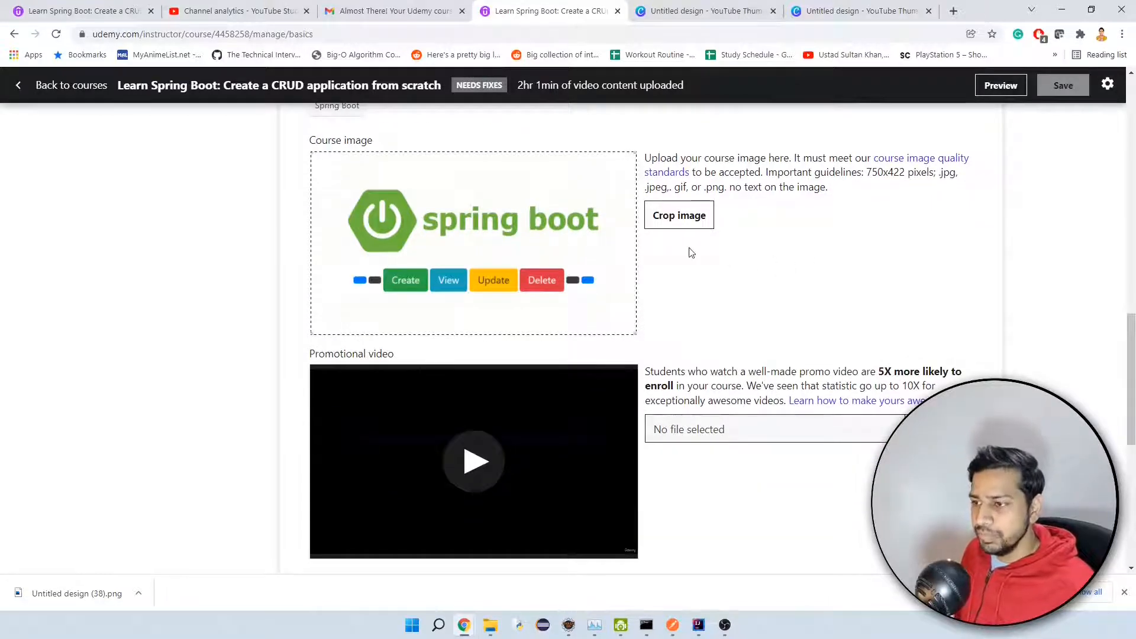
scroll(805, 269, down, 3)
scroll(810, 271, down, 1)
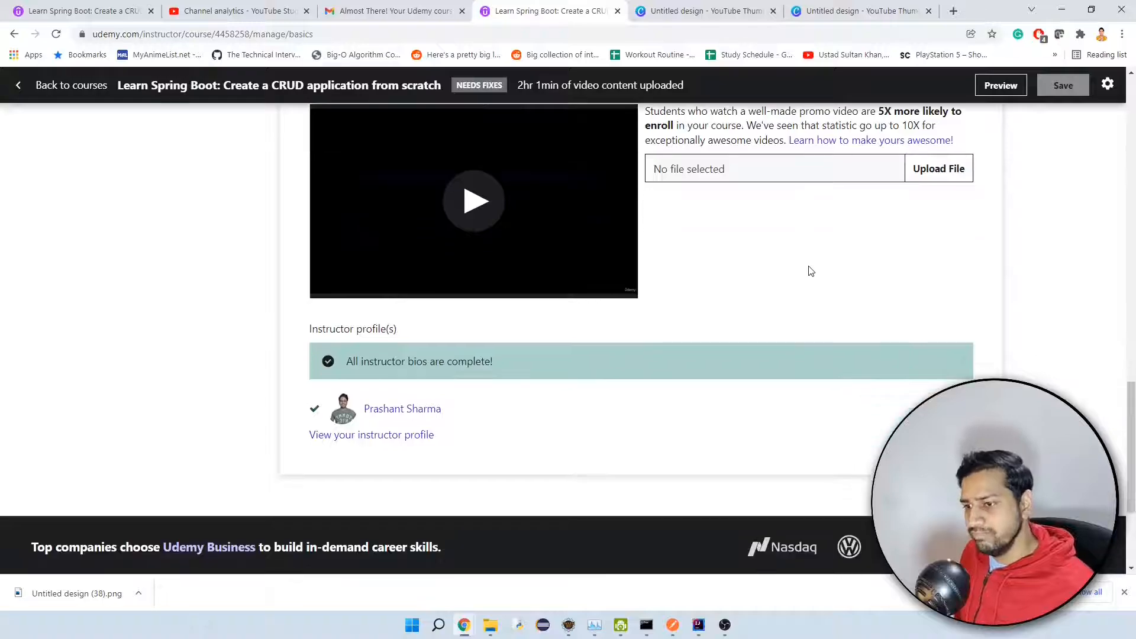
Return to the course feedback and resubmit the course for review, confirming the submission.
scroll(811, 271, up, 14)
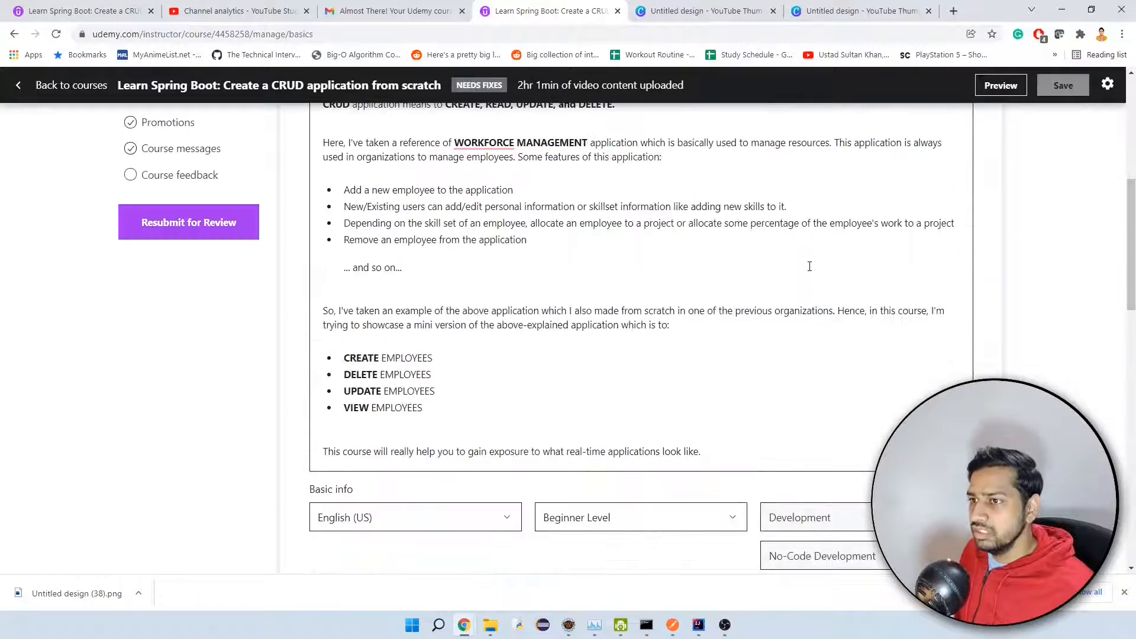
scroll(809, 267, up, 6)
scroll(704, 287, down, 4)
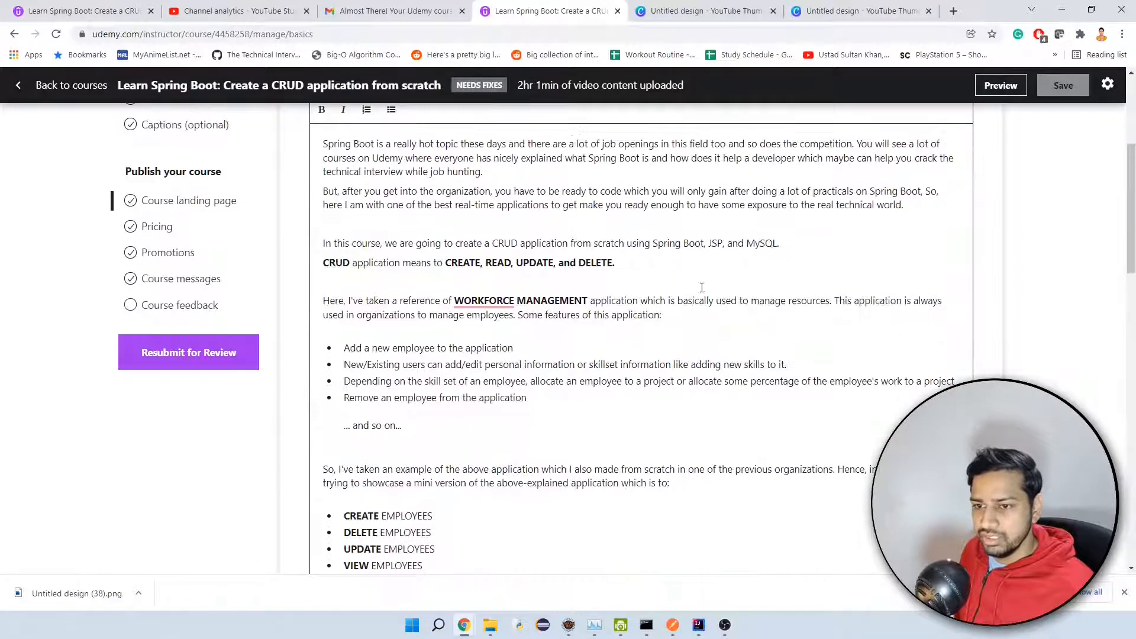
click(203, 314)
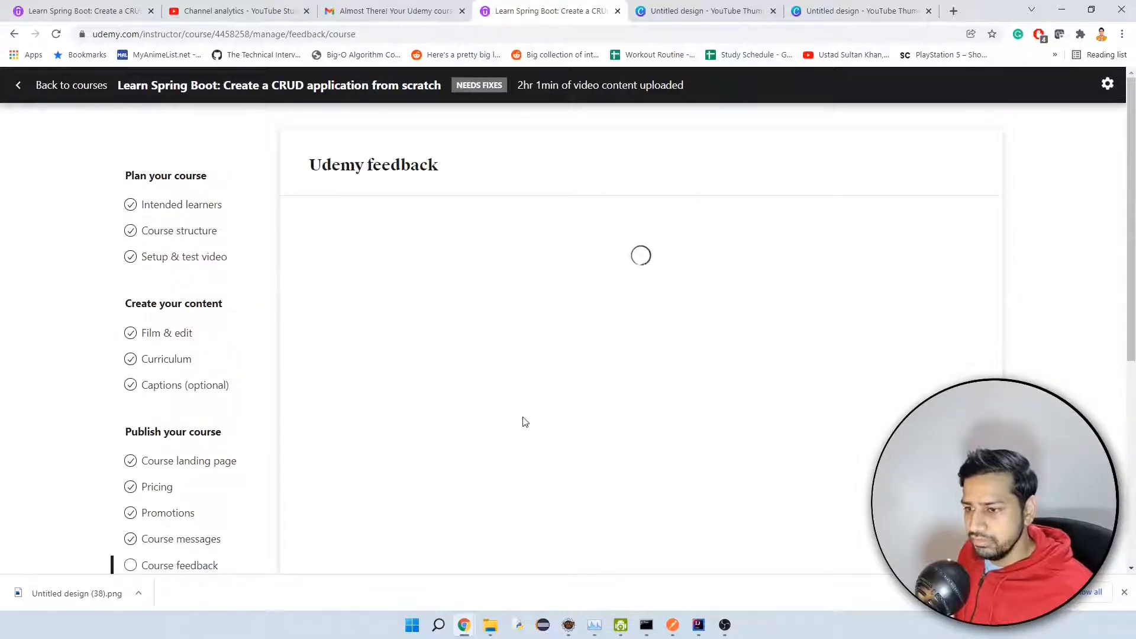
scroll(623, 329, down, 5)
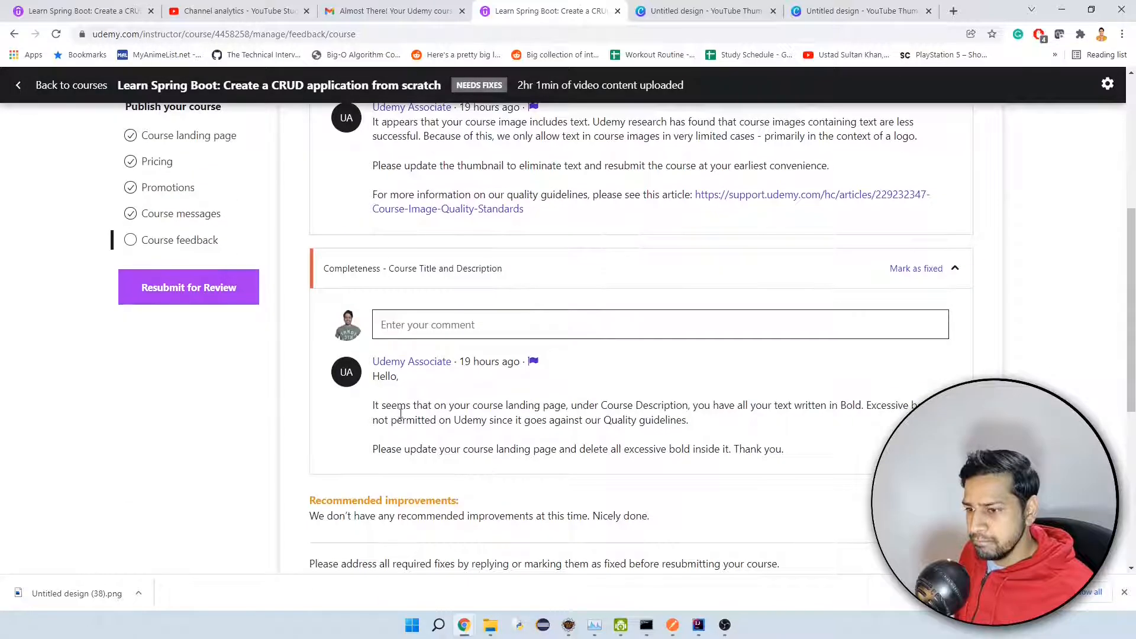
click(189, 303)
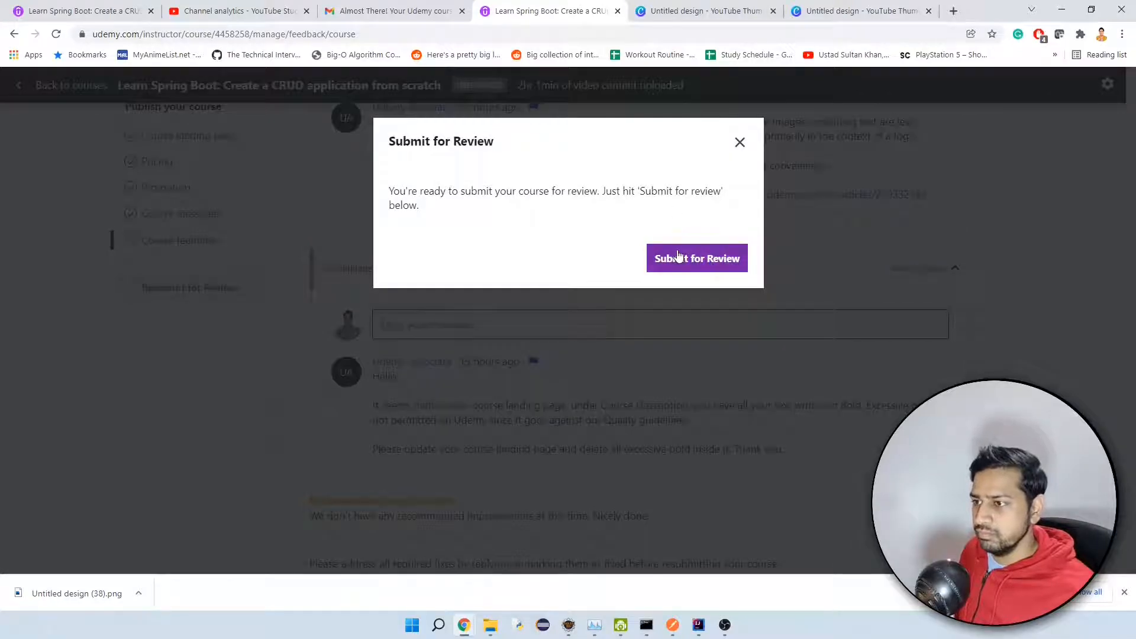
click(676, 251)
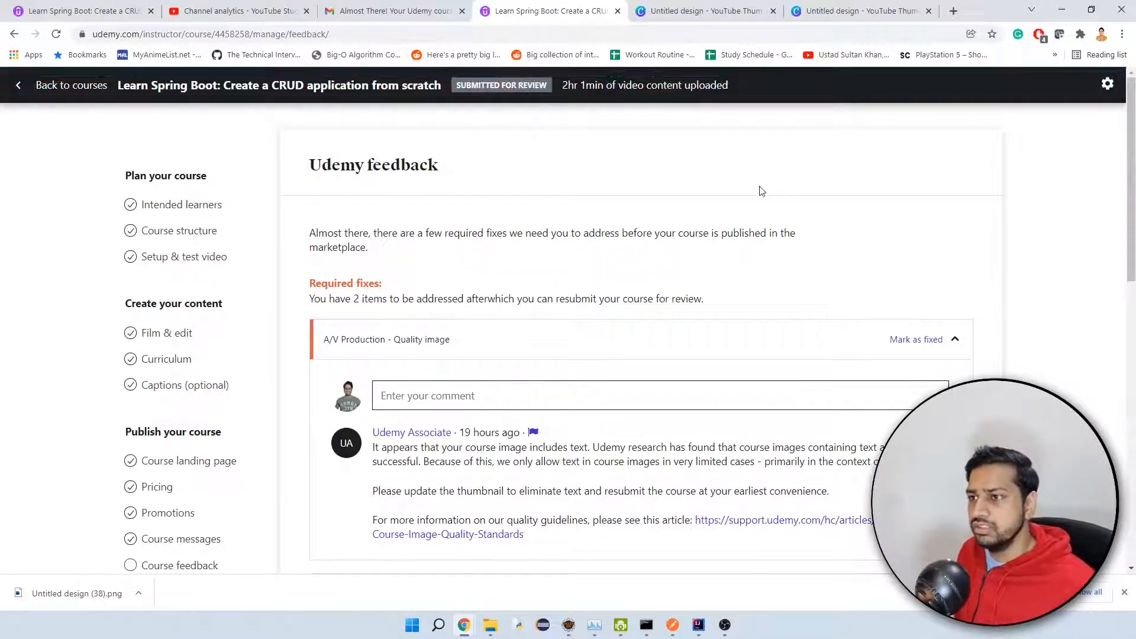
Open the live course "Learn Spring Boot: Create a CRUD application from scratch" for editing from the instructor course list.
scroll(494, 281, down, 1)
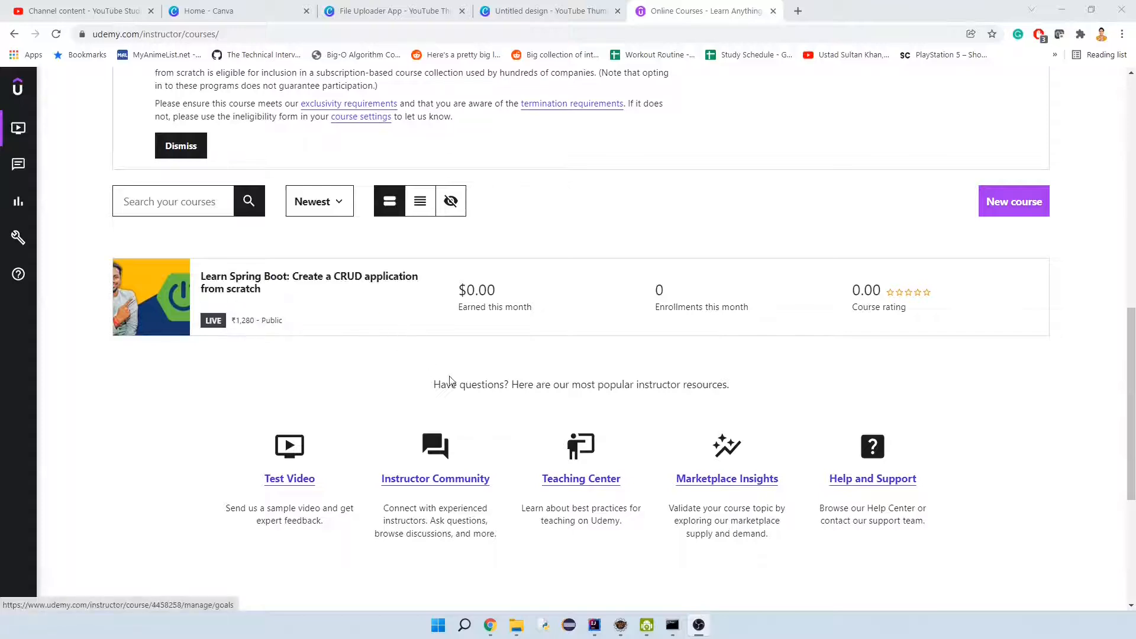
scroll(449, 381, up, 3)
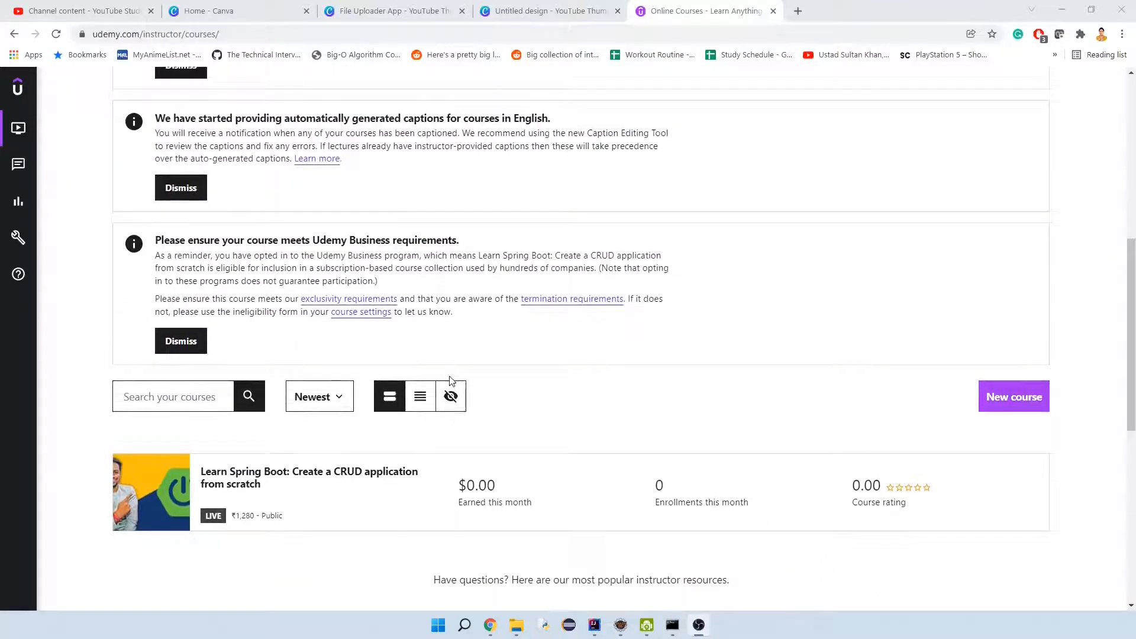
scroll(414, 390, down, 2)
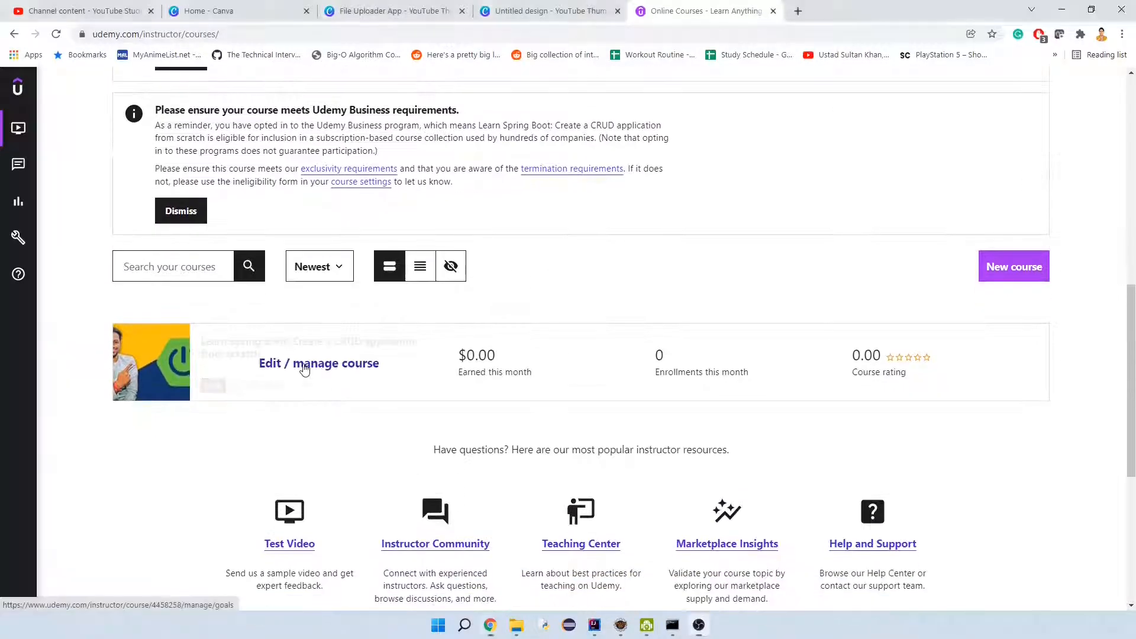
click(304, 370)
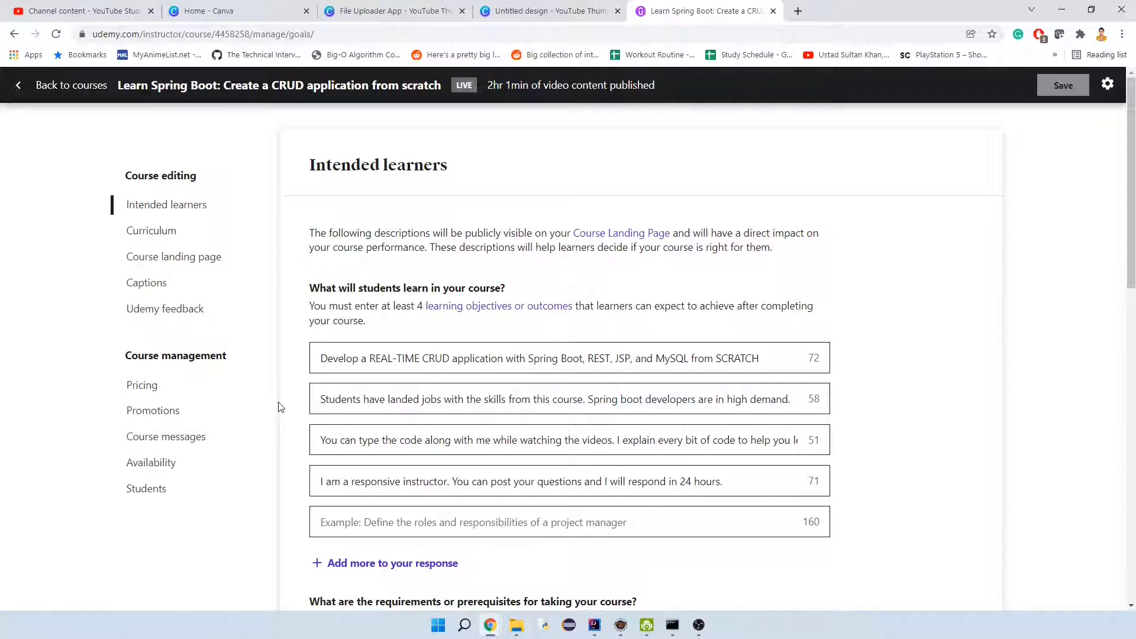
Review the course's intended learners entries and open the course landing page to look over its title, subtitle and description.
scroll(280, 407, down, 2)
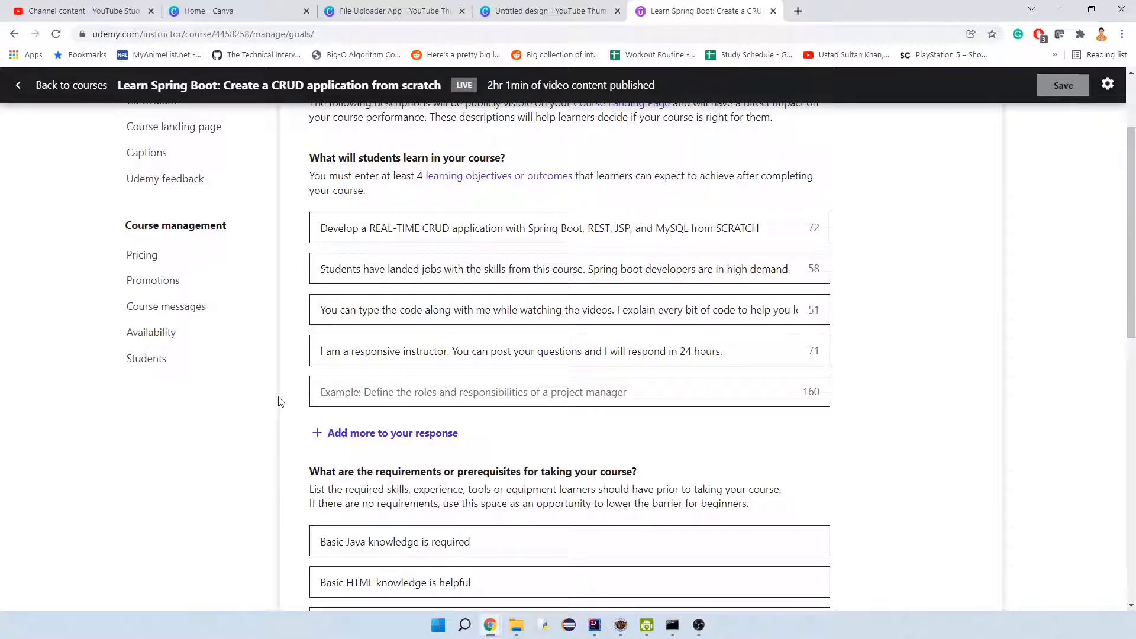
scroll(280, 402, up, 2)
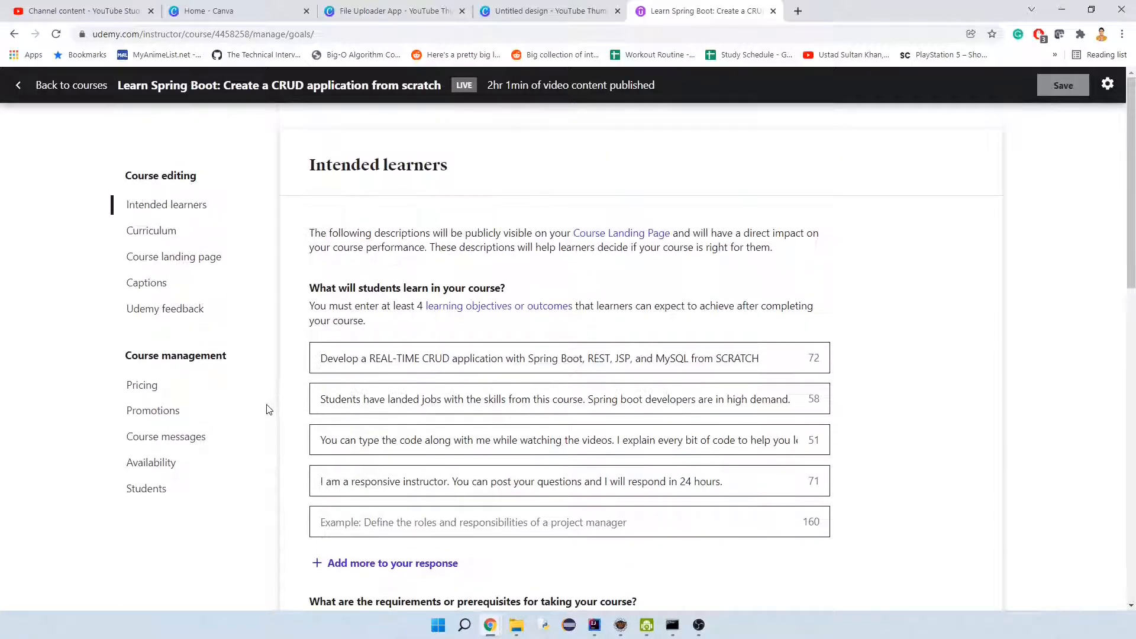
click(184, 260)
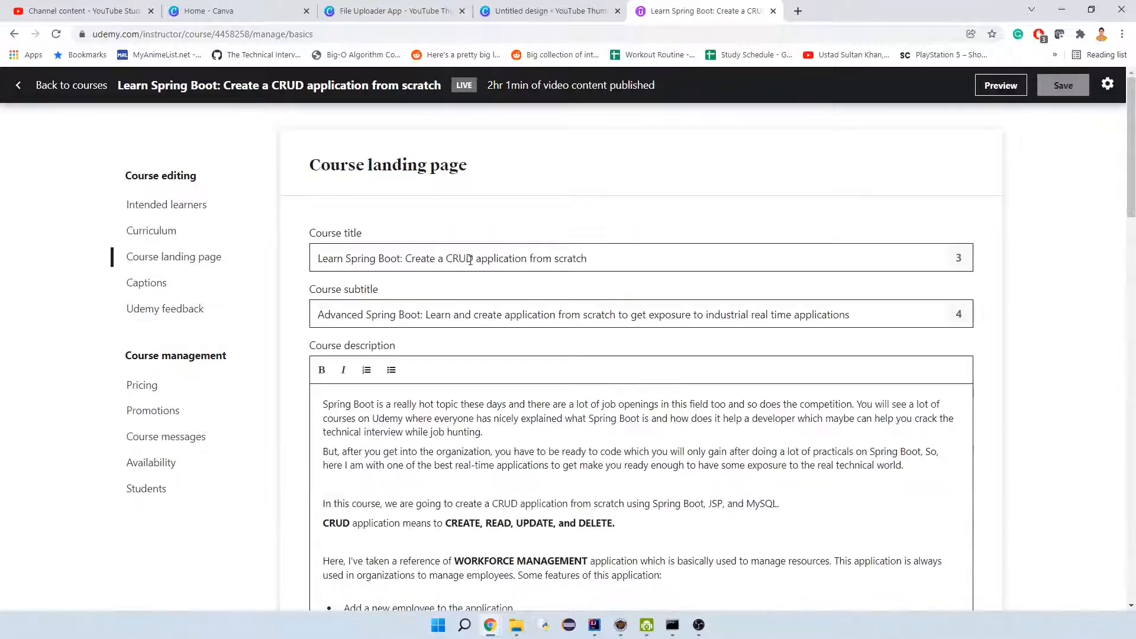
scroll(621, 380, down, 14)
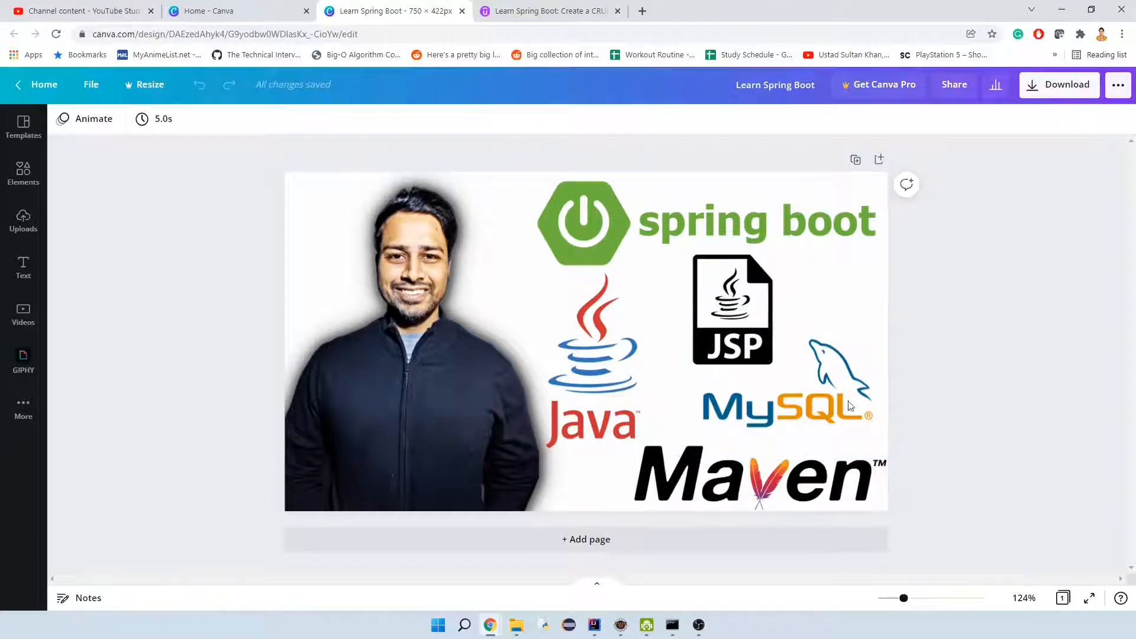
In the Canva "Learn Spring Boot" design, inspect the technology logos and add the uploaded Create, View, Update and Delete Employee image.
click(615, 393)
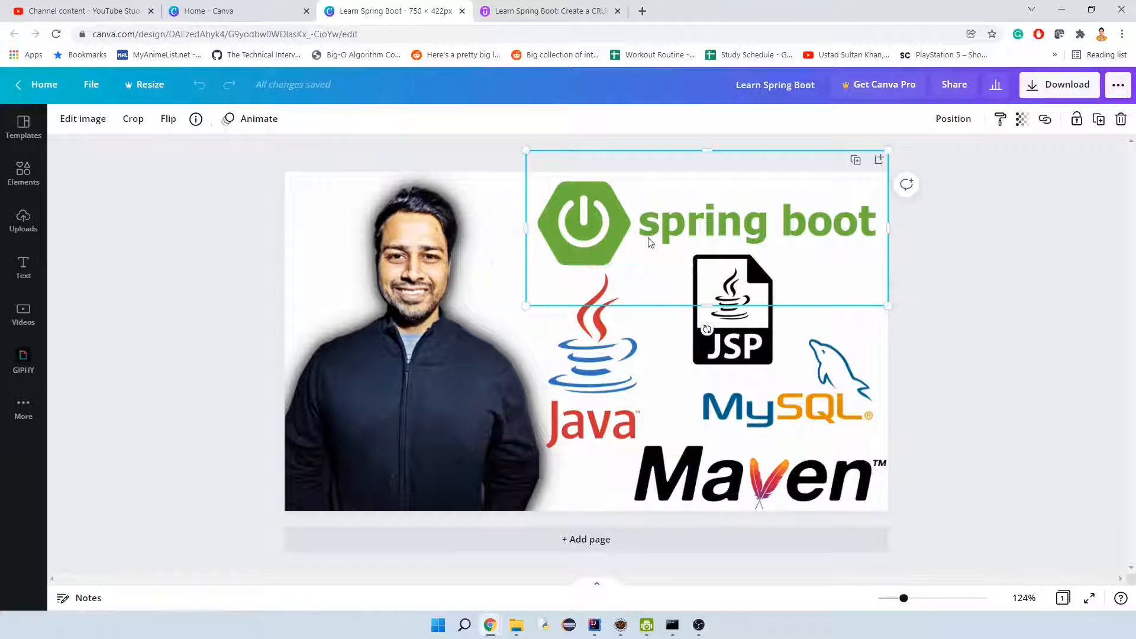
click(748, 353)
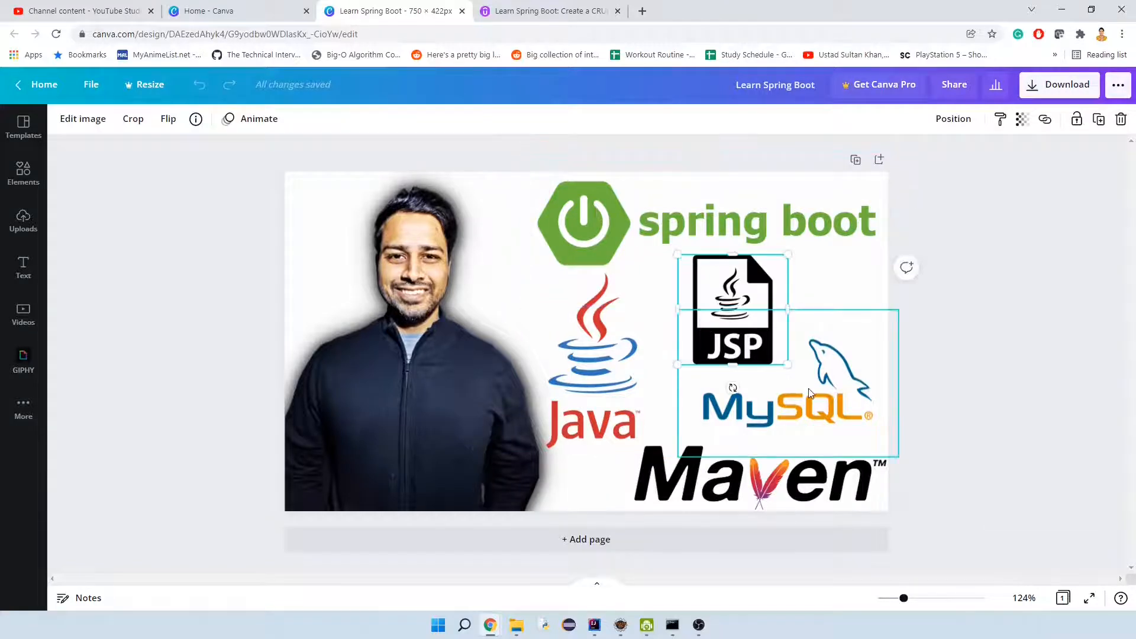
click(779, 480)
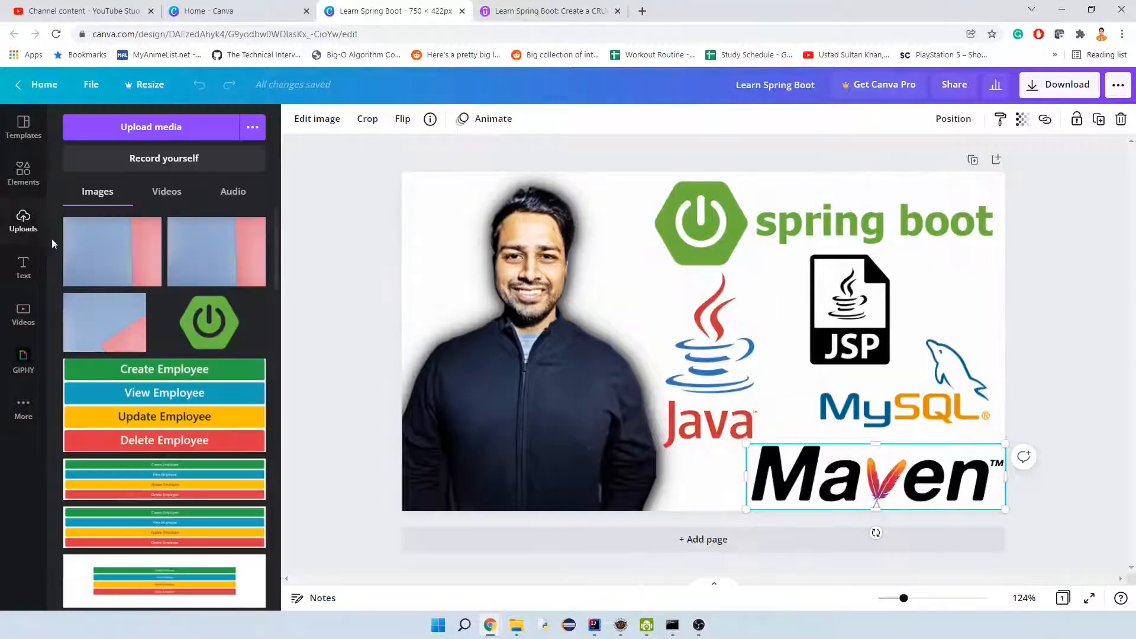
click(23, 220)
scroll(225, 391, down, 2)
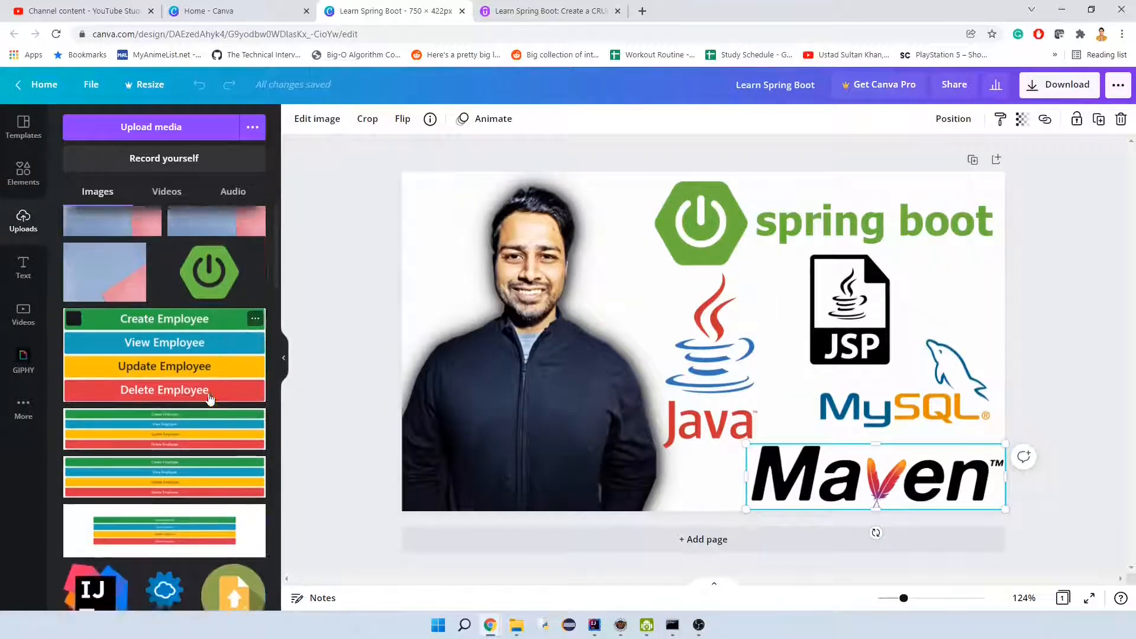
scroll(233, 363, up, 2)
scroll(233, 367, up, 1)
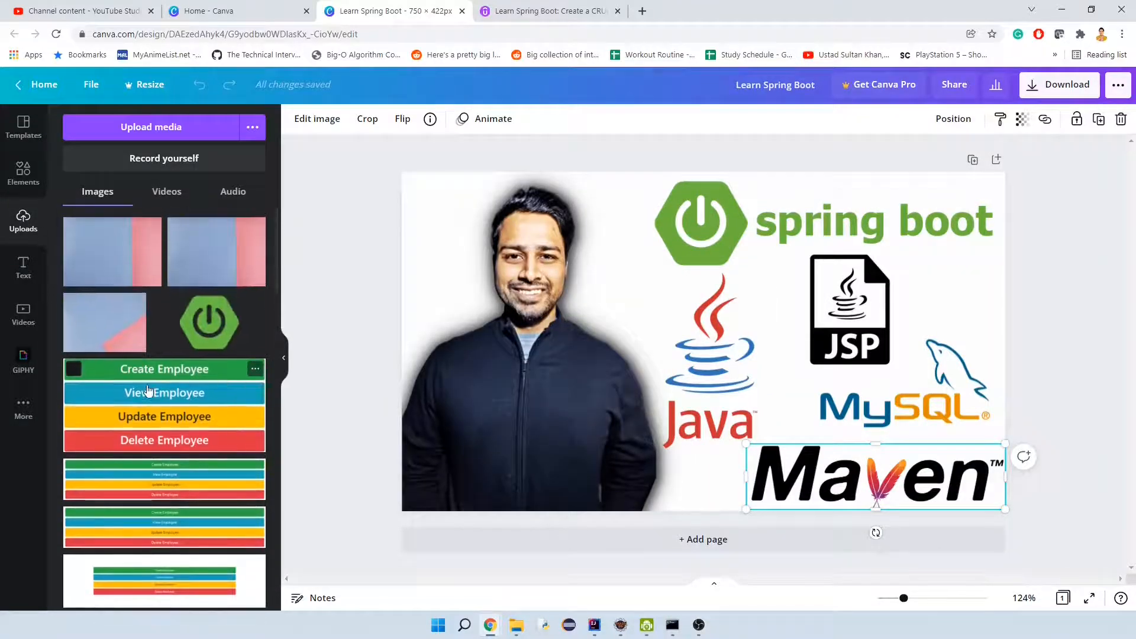
drag(234, 367, 861, 340)
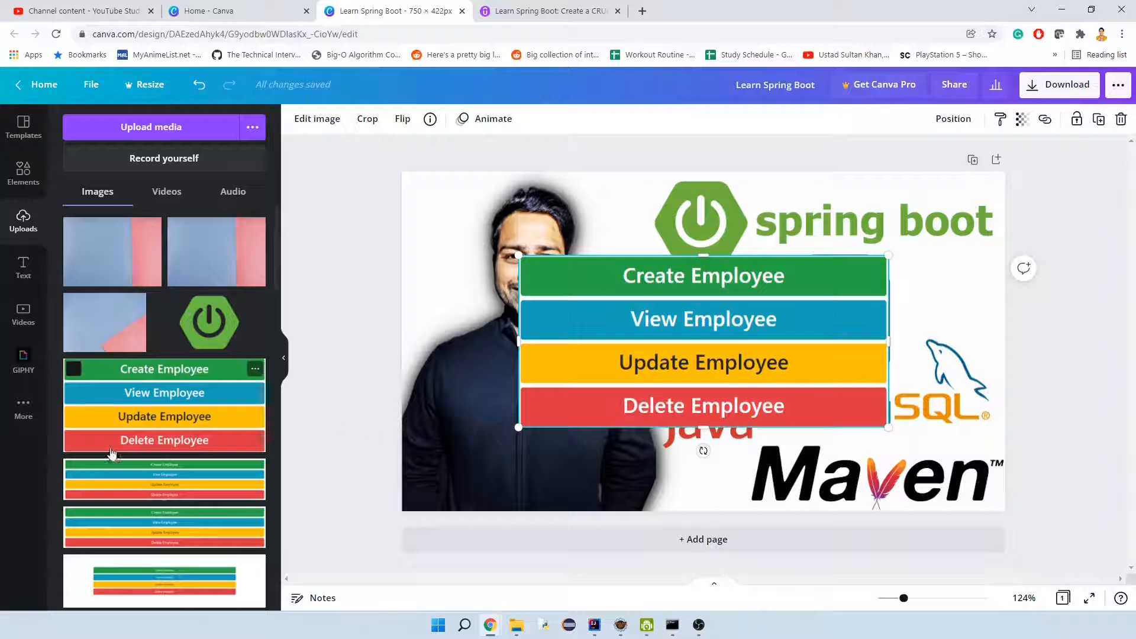
Apply the Desktop 10 computer mockup from Smartmockups to the employee buttons image.
scroll(113, 453, down, 3)
scroll(136, 438, up, 3)
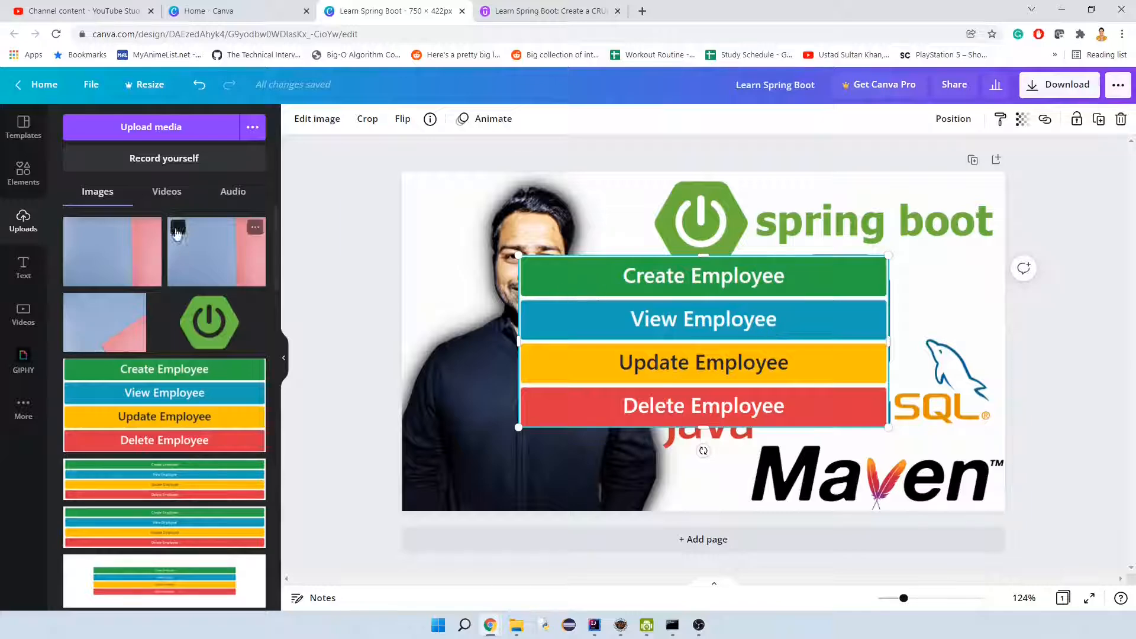
click(317, 120)
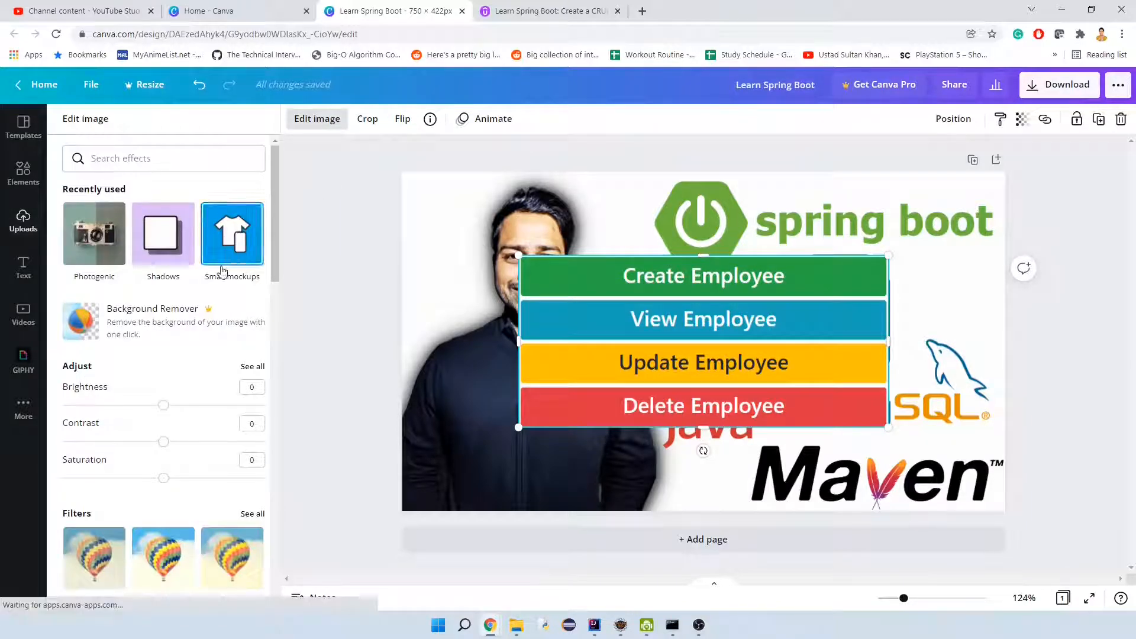
click(244, 242)
scroll(183, 365, down, 9)
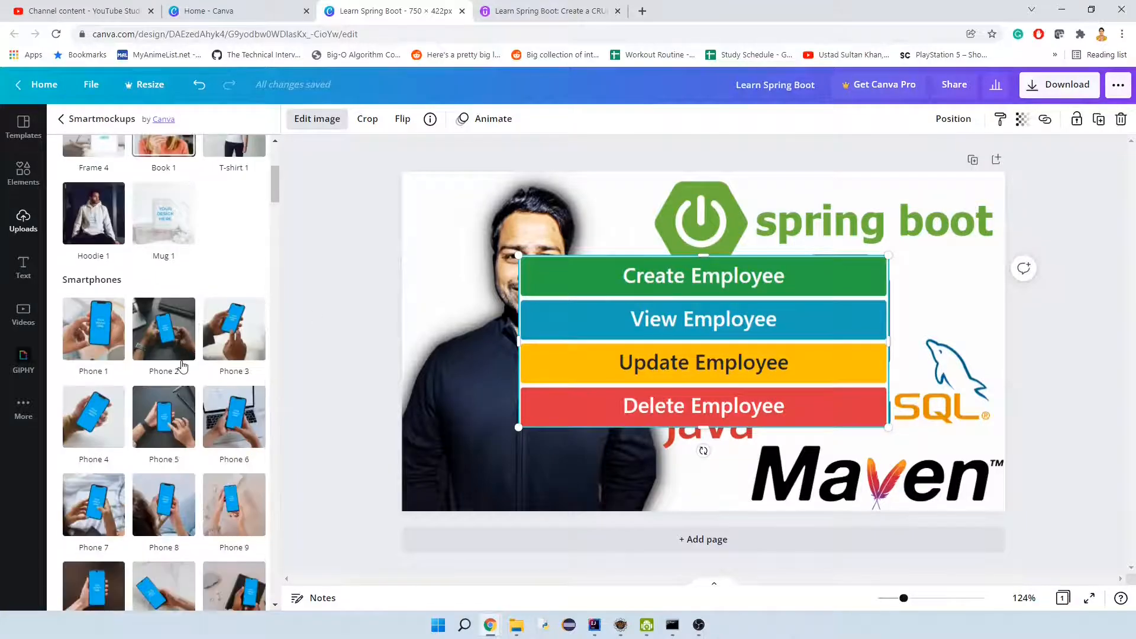
scroll(183, 366, down, 10)
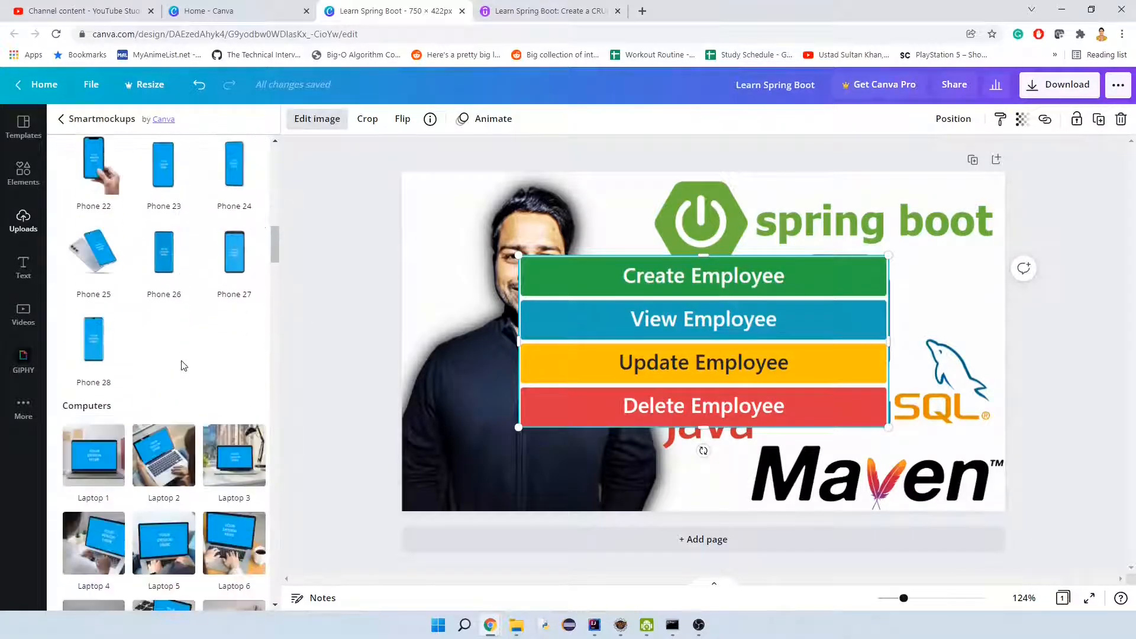
scroll(236, 429, down, 8)
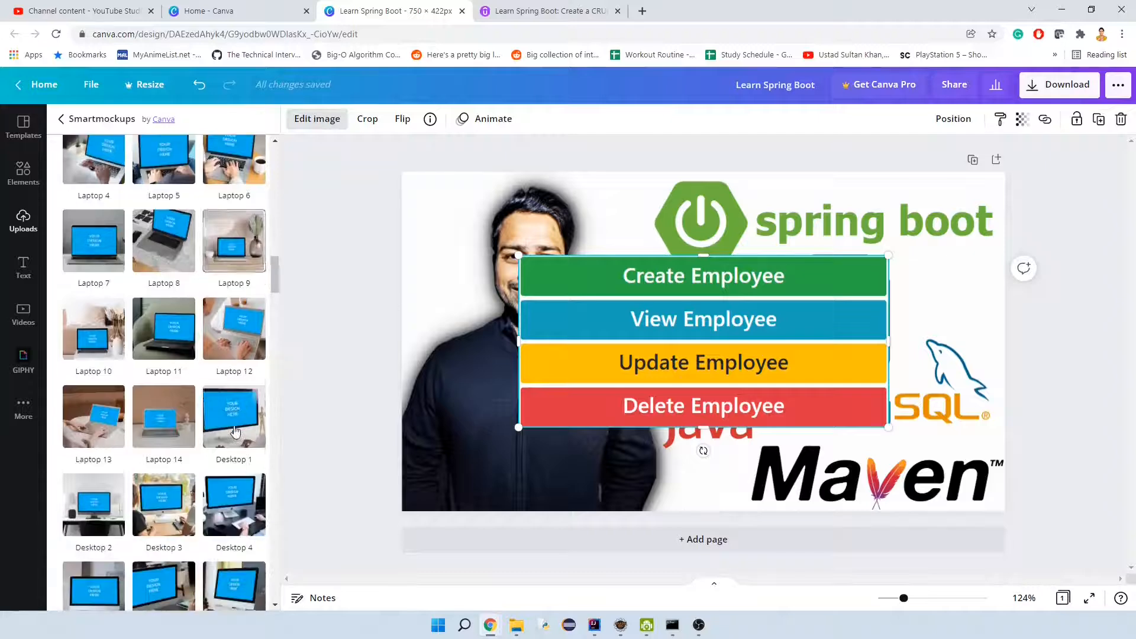
scroll(246, 465, down, 3)
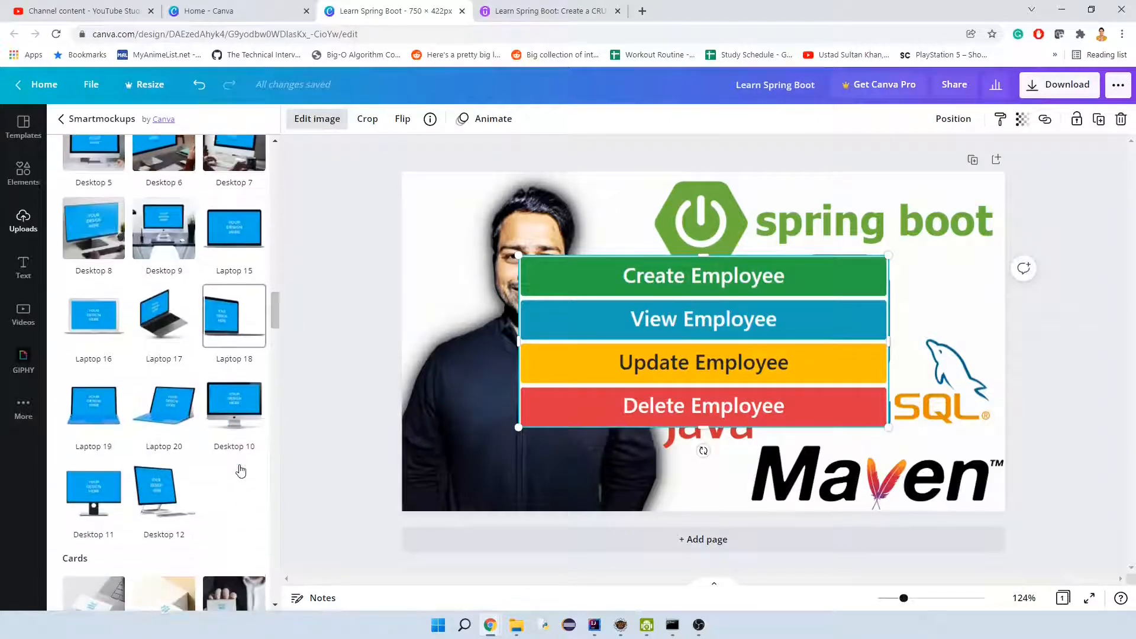
click(234, 401)
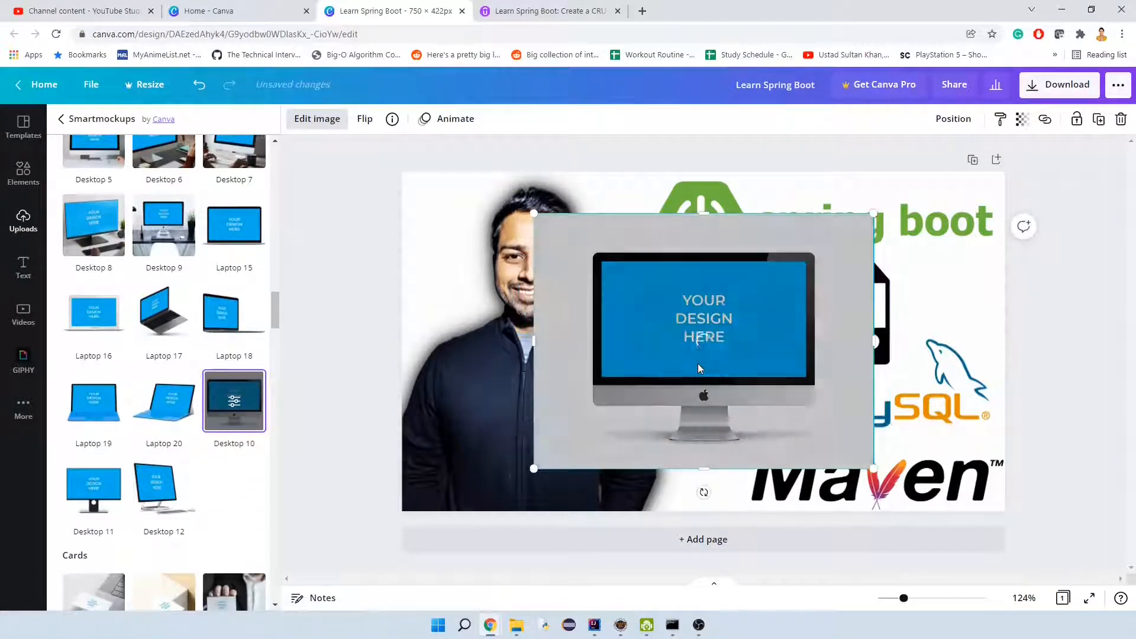
Set the desktop mockup's crop to Fit and deselect the mockup.
click(245, 416)
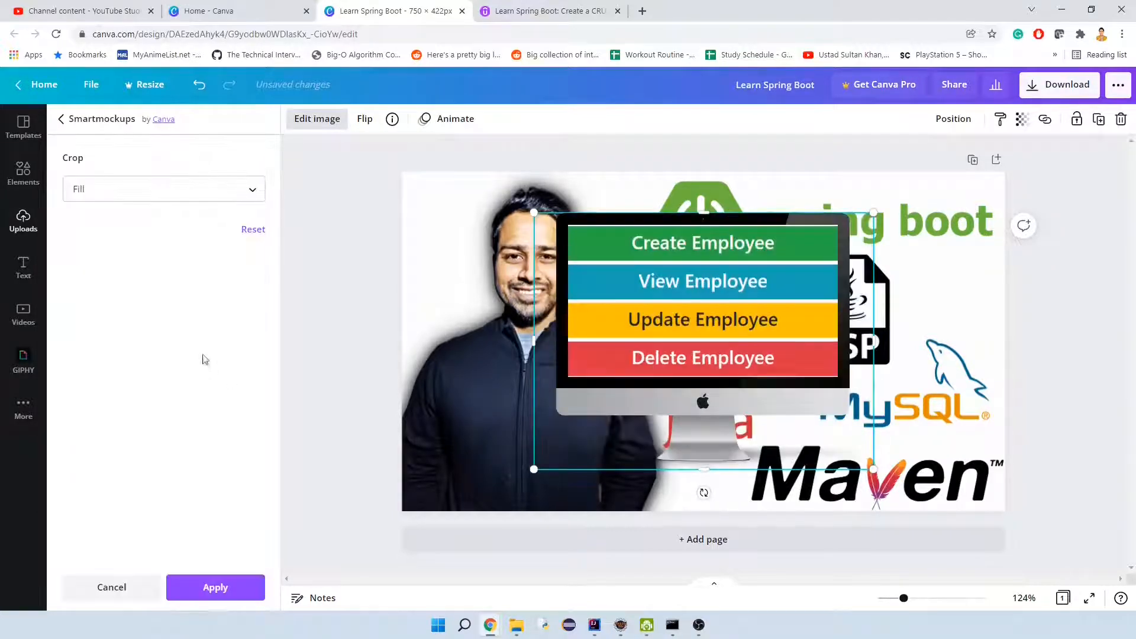
click(168, 198)
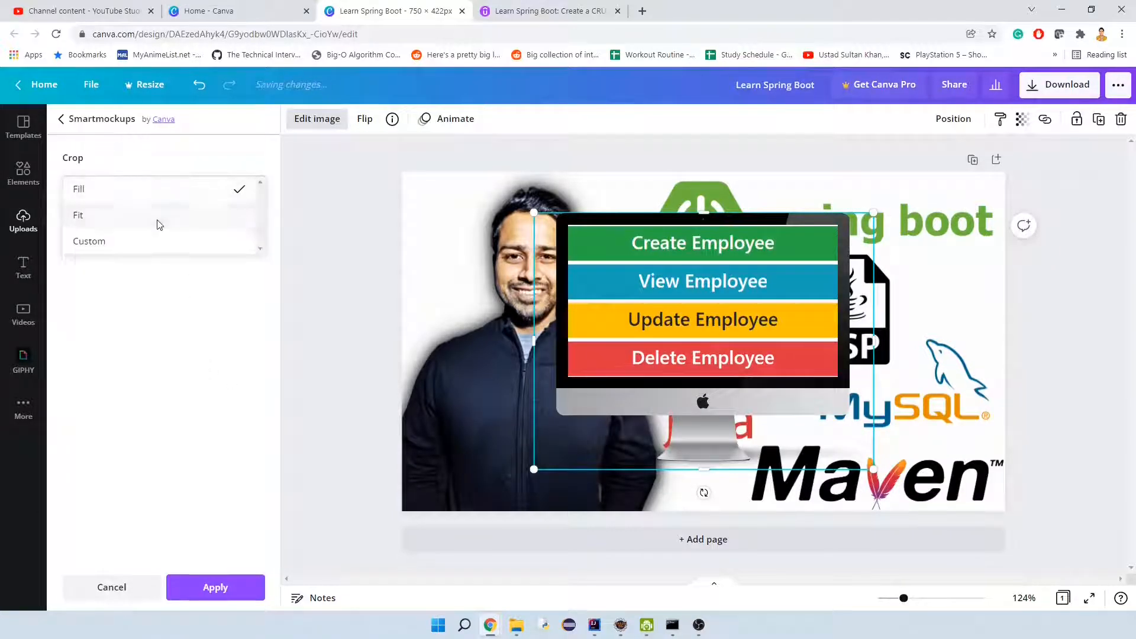
click(157, 217)
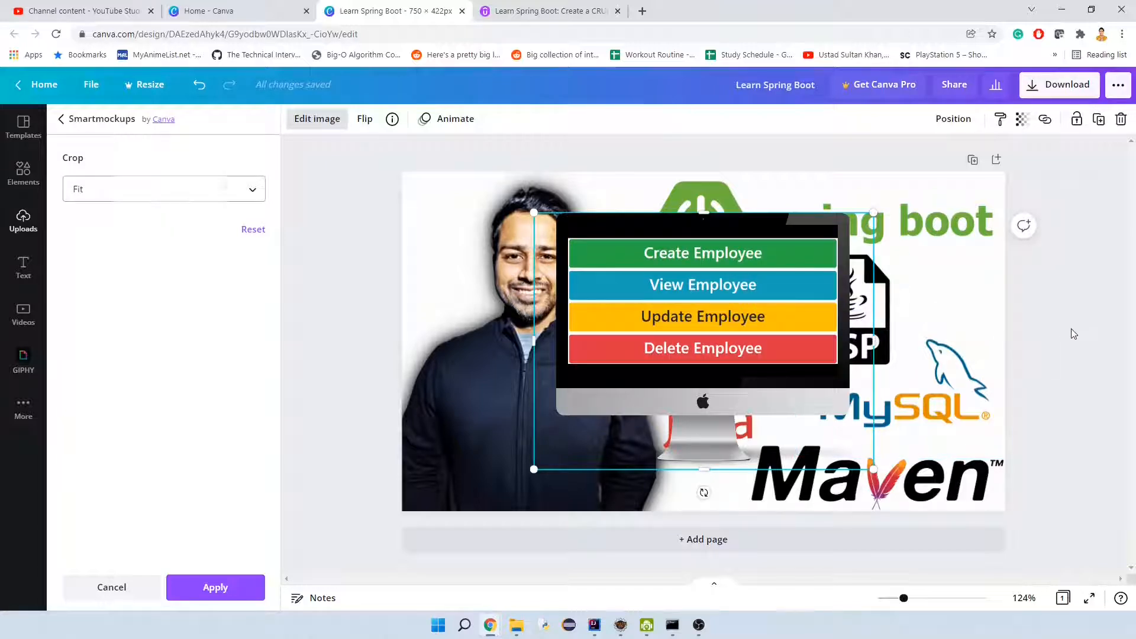
click(1073, 334)
click(1017, 334)
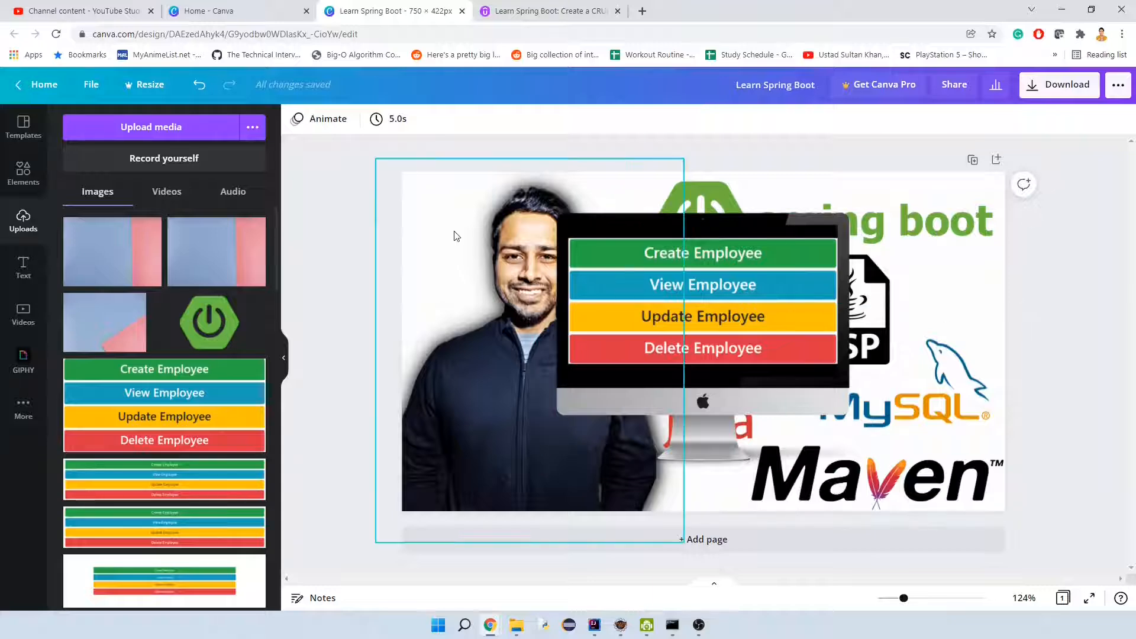
Return to the Udemy course landing page and review its course image, promotional video, description, basic info and instructor profile.
click(508, 10)
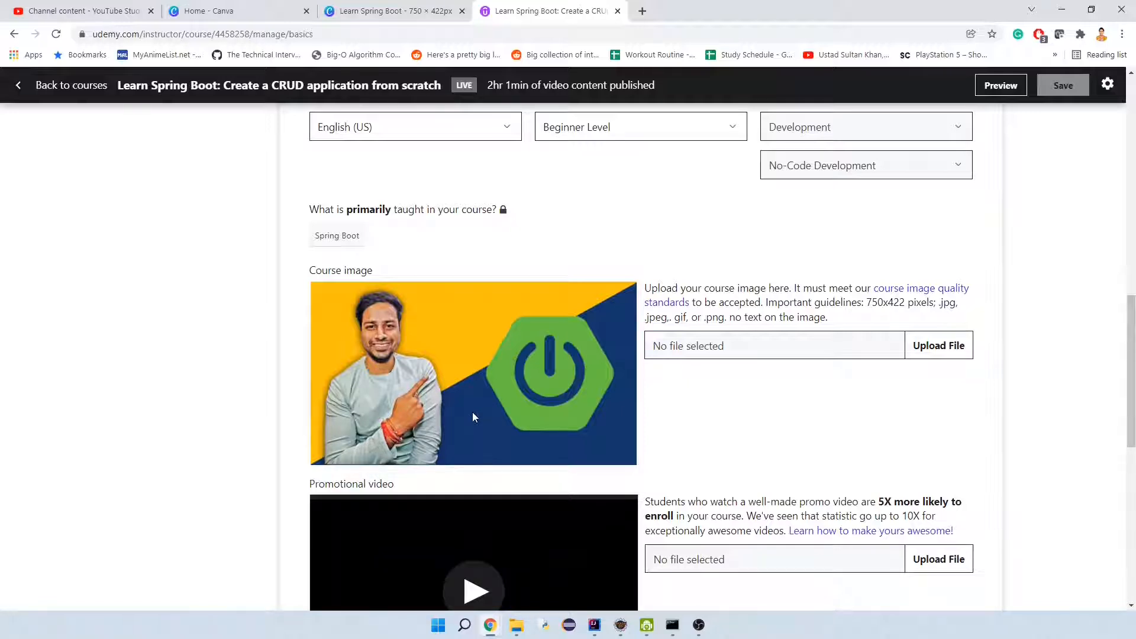
scroll(609, 417, down, 2)
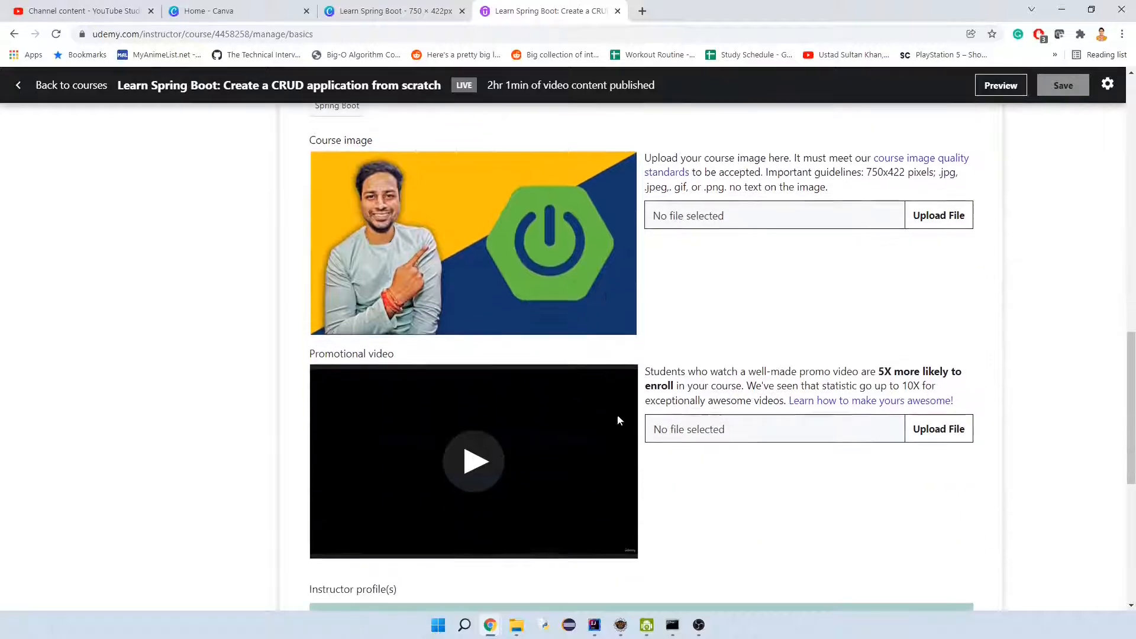
scroll(768, 358, up, 3)
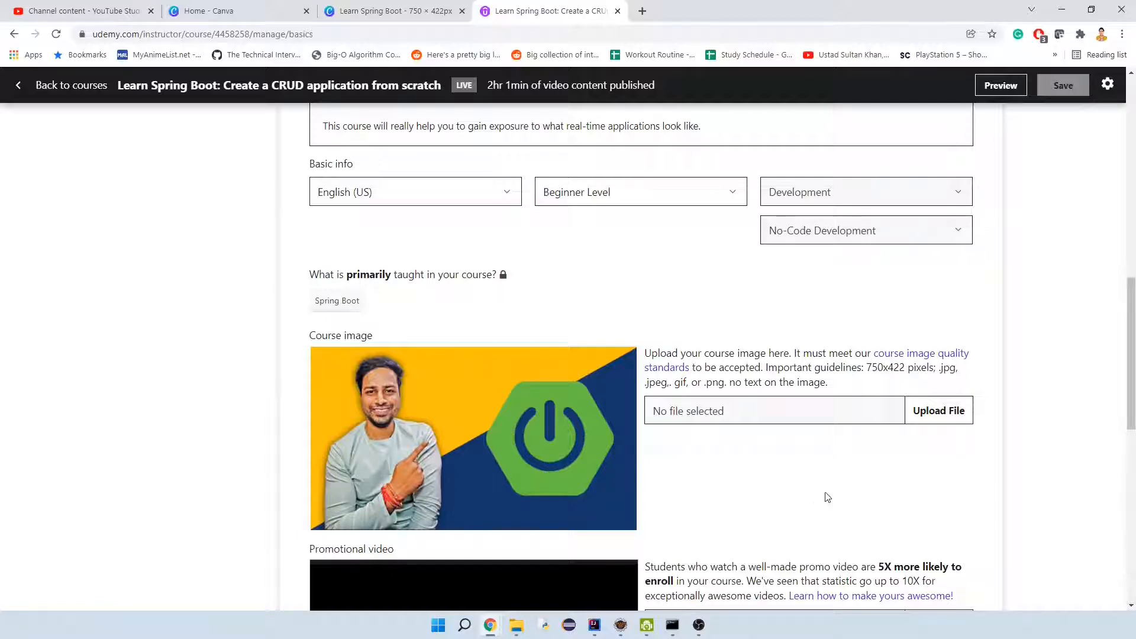
scroll(843, 493, up, 3)
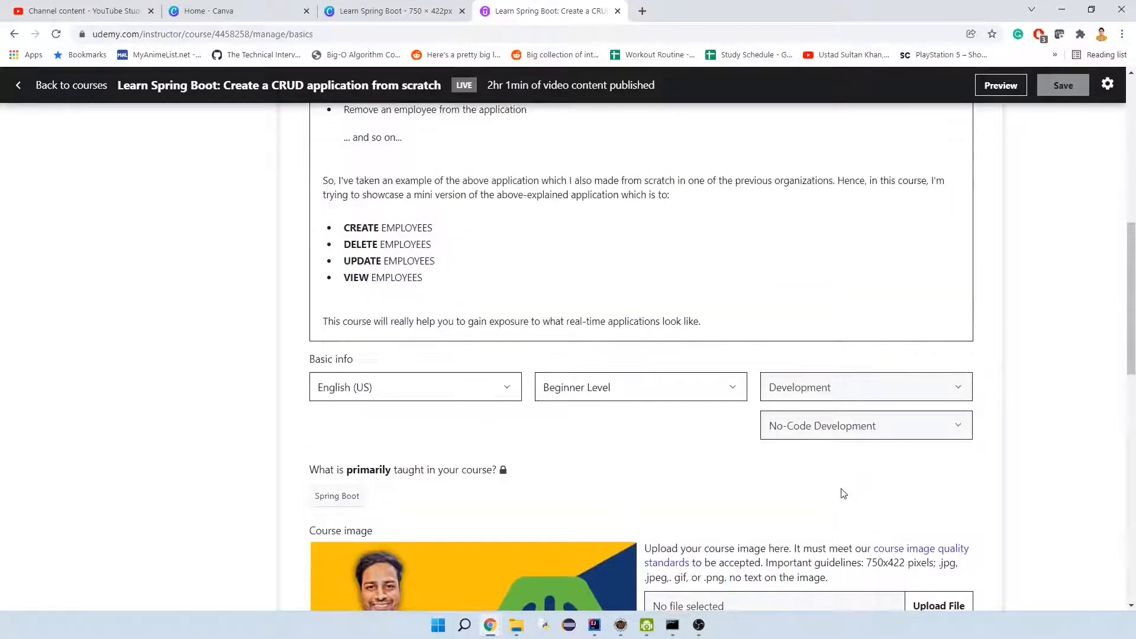
scroll(843, 491, up, 5)
scroll(841, 488, up, 3)
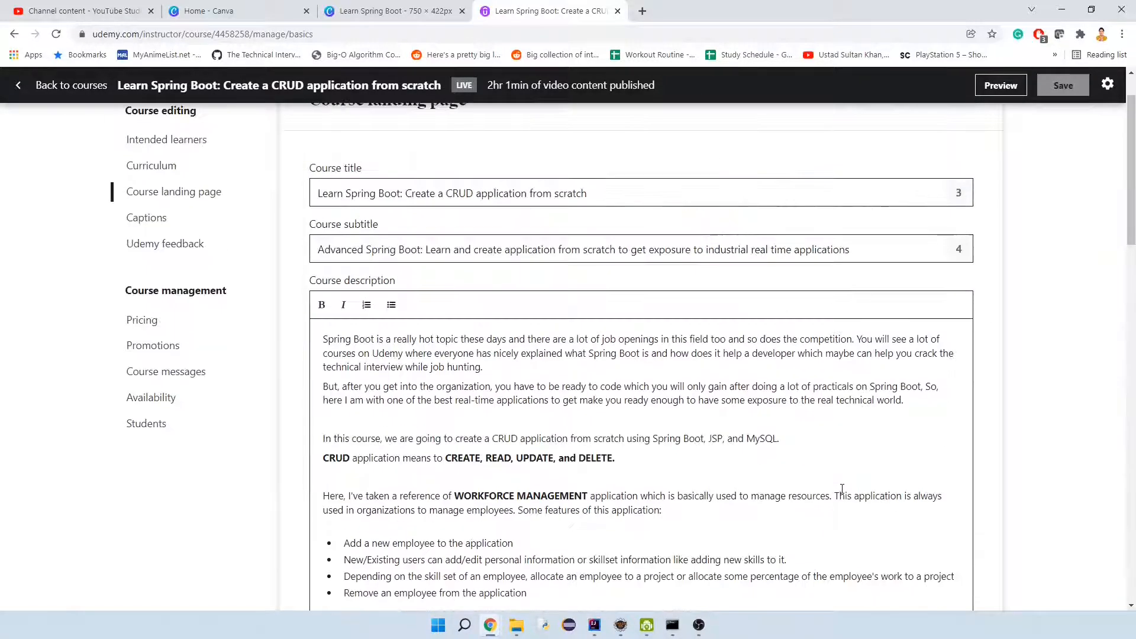
scroll(842, 488, up, 1)
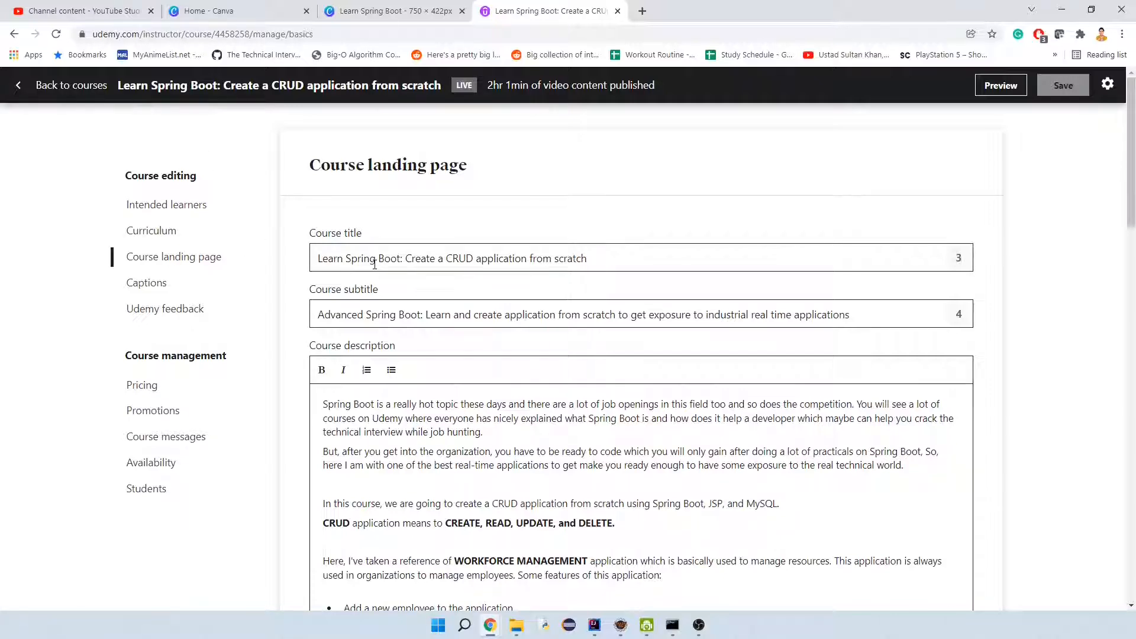
scroll(1032, 400, down, 12)
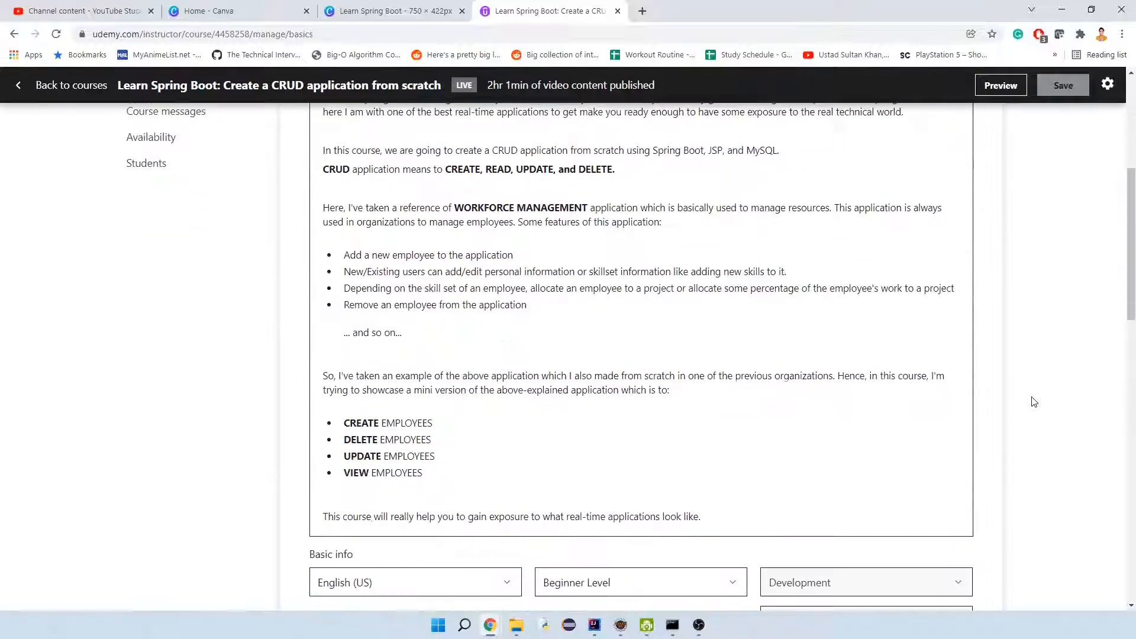
scroll(1033, 402, down, 5)
scroll(1032, 402, down, 3)
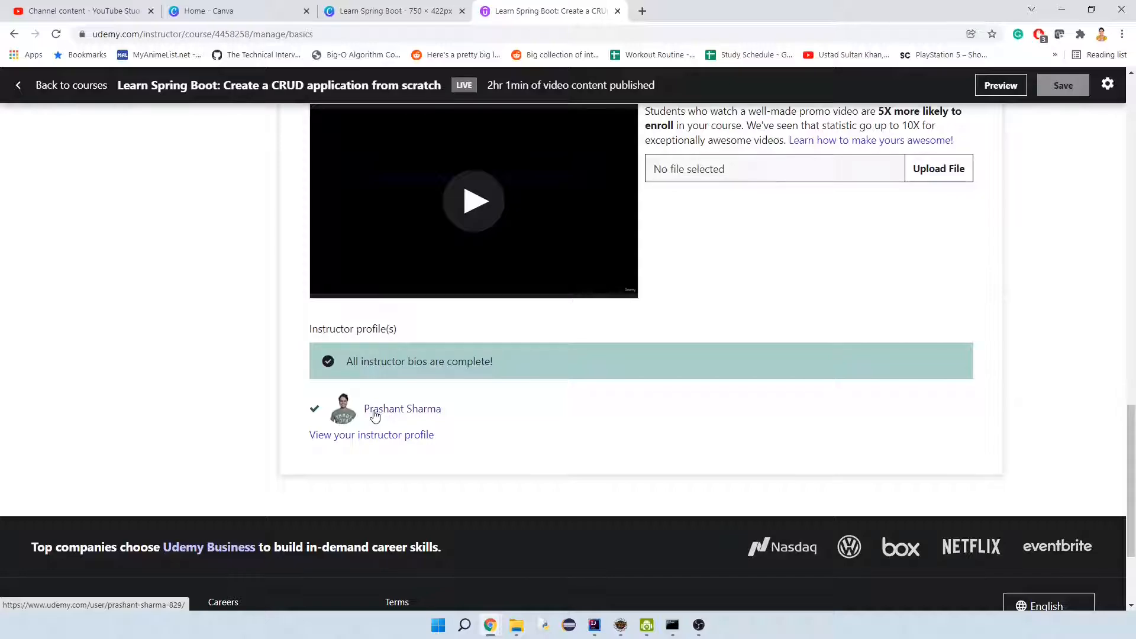
scroll(374, 414, up, 20)
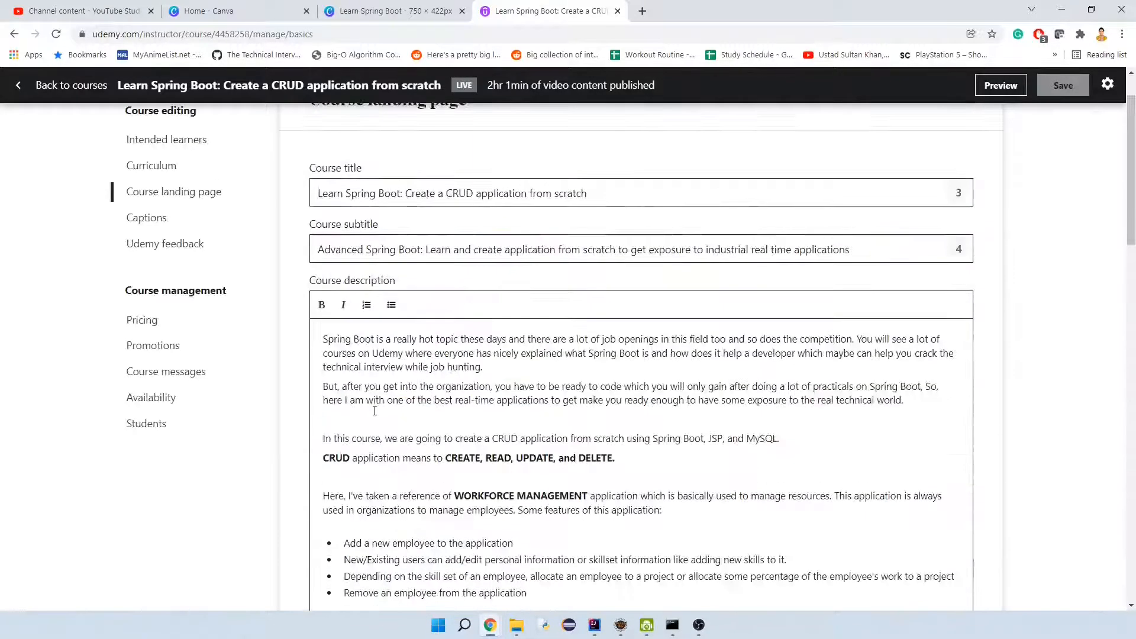
Open the course curriculum and examine its sections and lectures, from Introduction through Create Models.
click(141, 232)
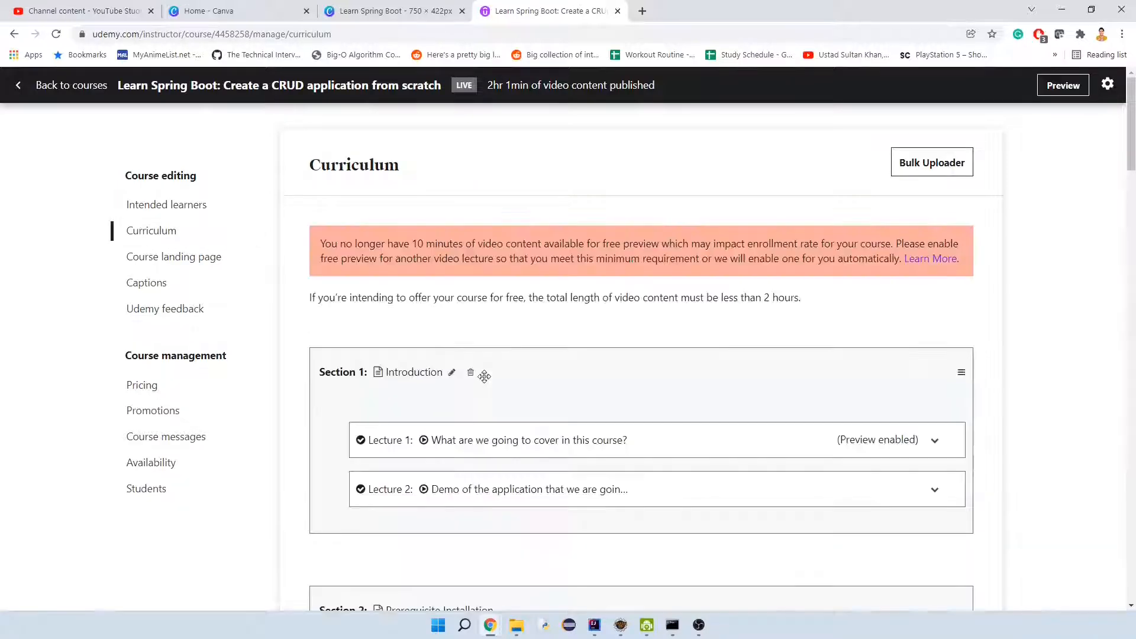
scroll(423, 342, down, 3)
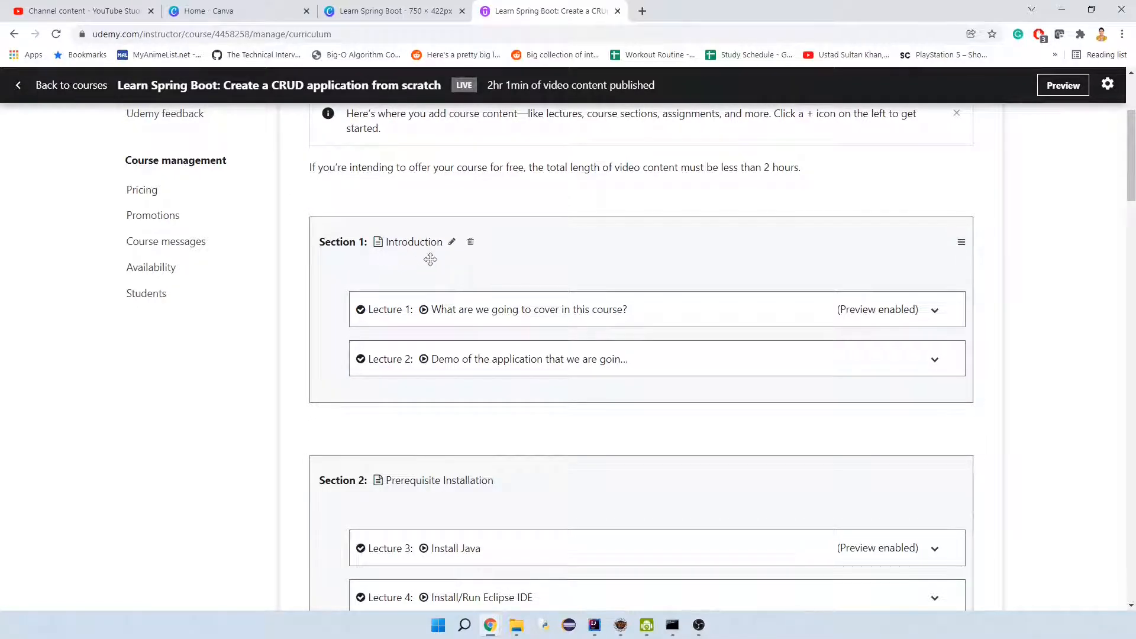
scroll(432, 258, down, 2)
scroll(424, 256, up, 2)
scroll(427, 259, down, 15)
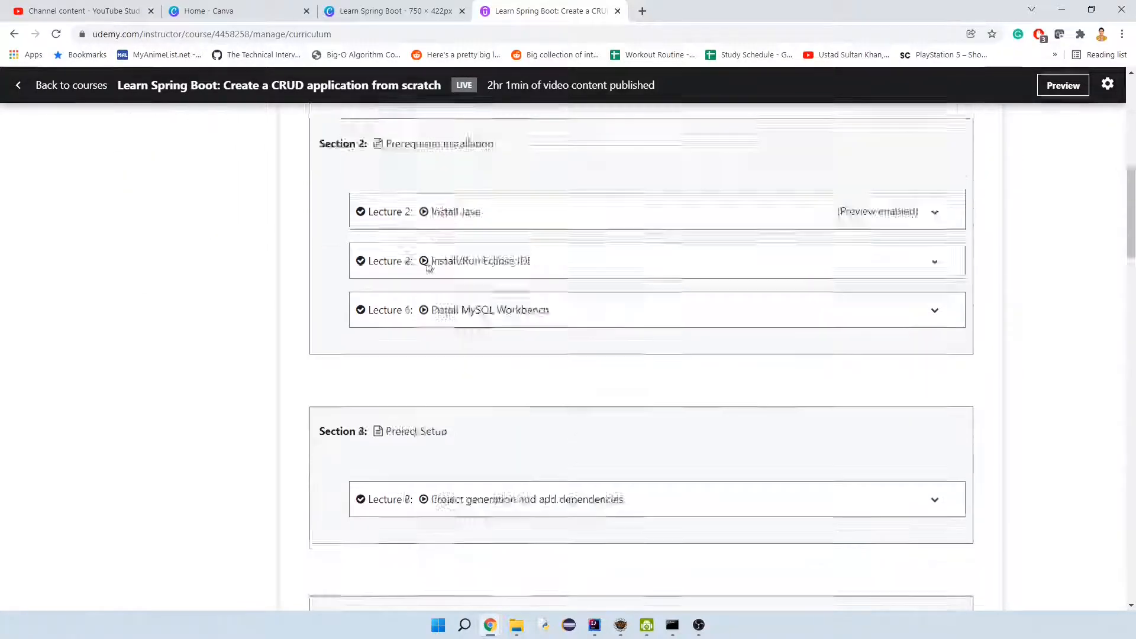
scroll(426, 267, up, 5)
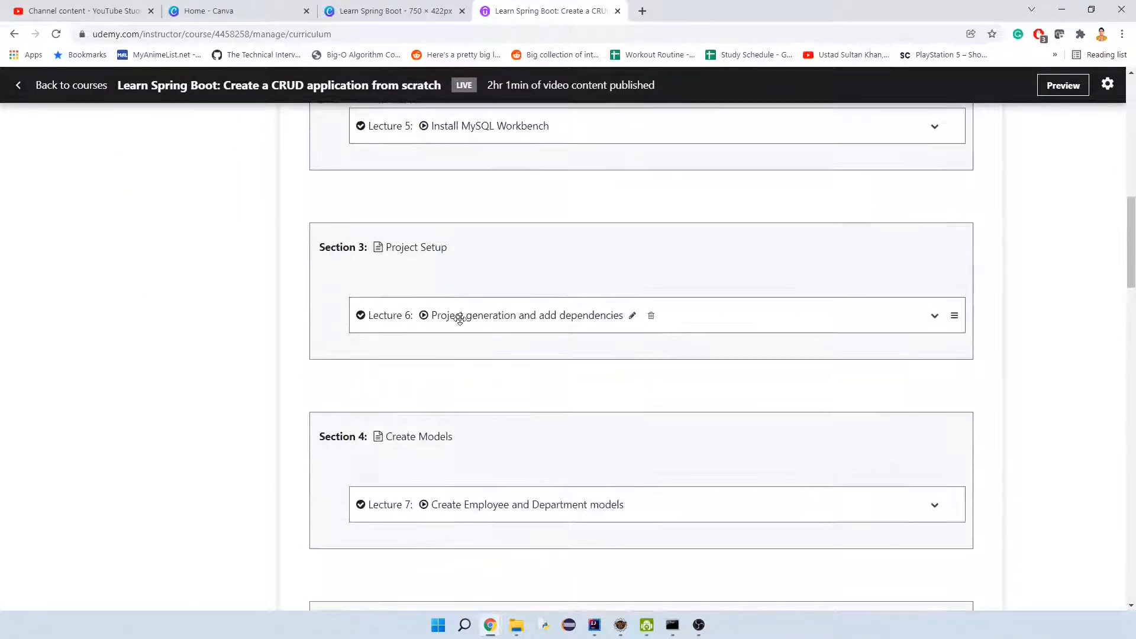
scroll(459, 320, up, 5)
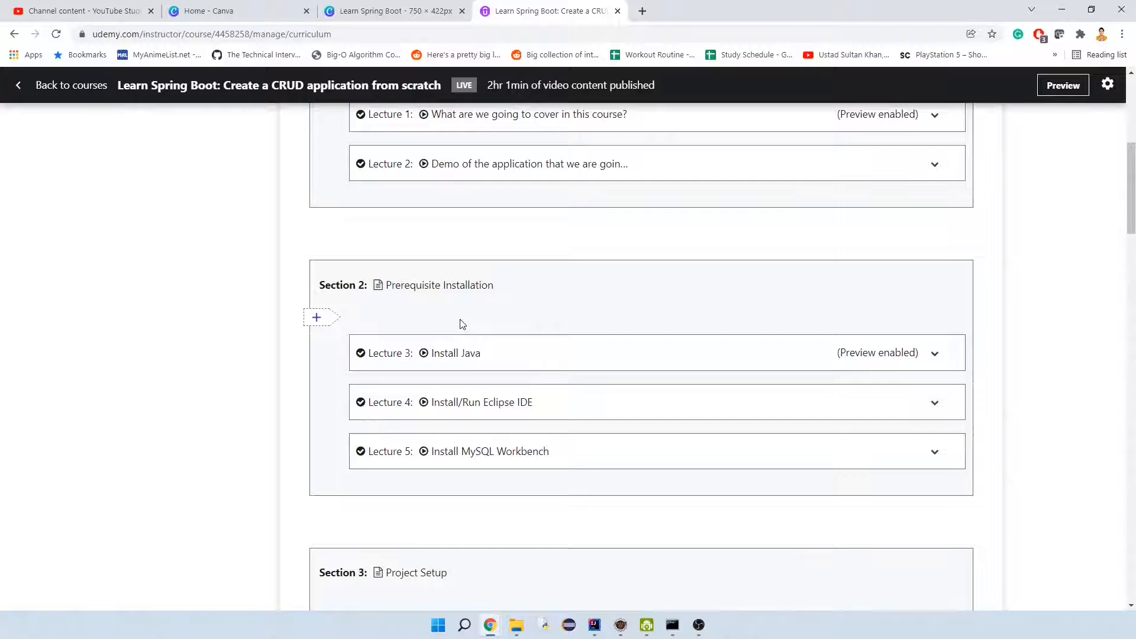
Examine the remaining curriculum sections through Section 9 Congratulations and return to the start of the curriculum.
scroll(462, 324, down, 20)
scroll(460, 325, down, 13)
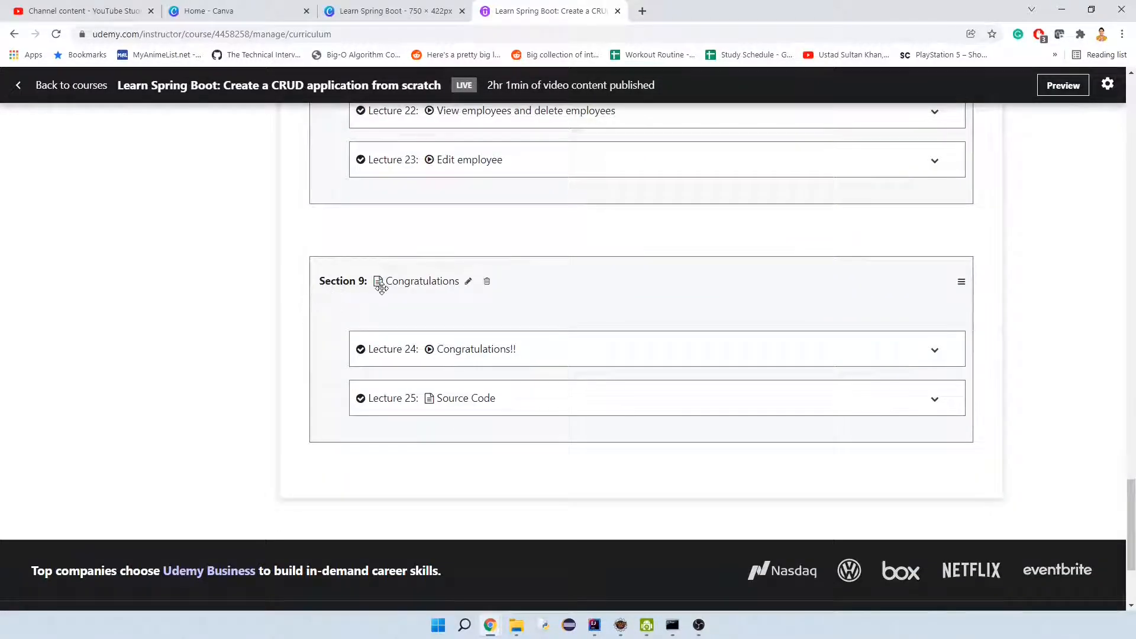
scroll(474, 332, up, 1)
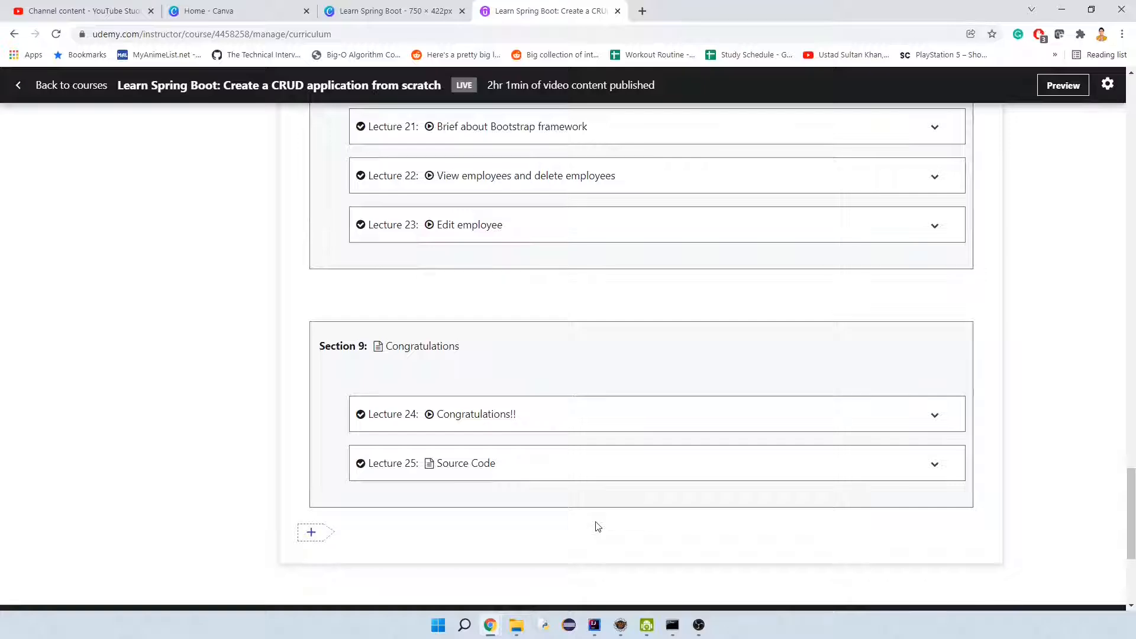
scroll(653, 409, up, 10)
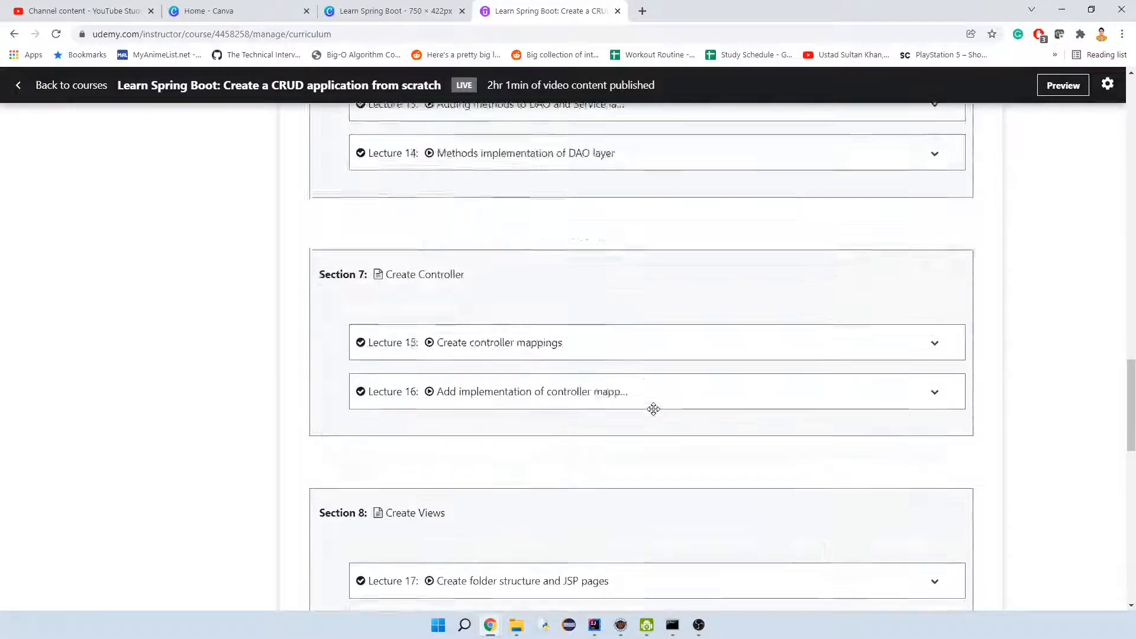
scroll(653, 409, up, 20)
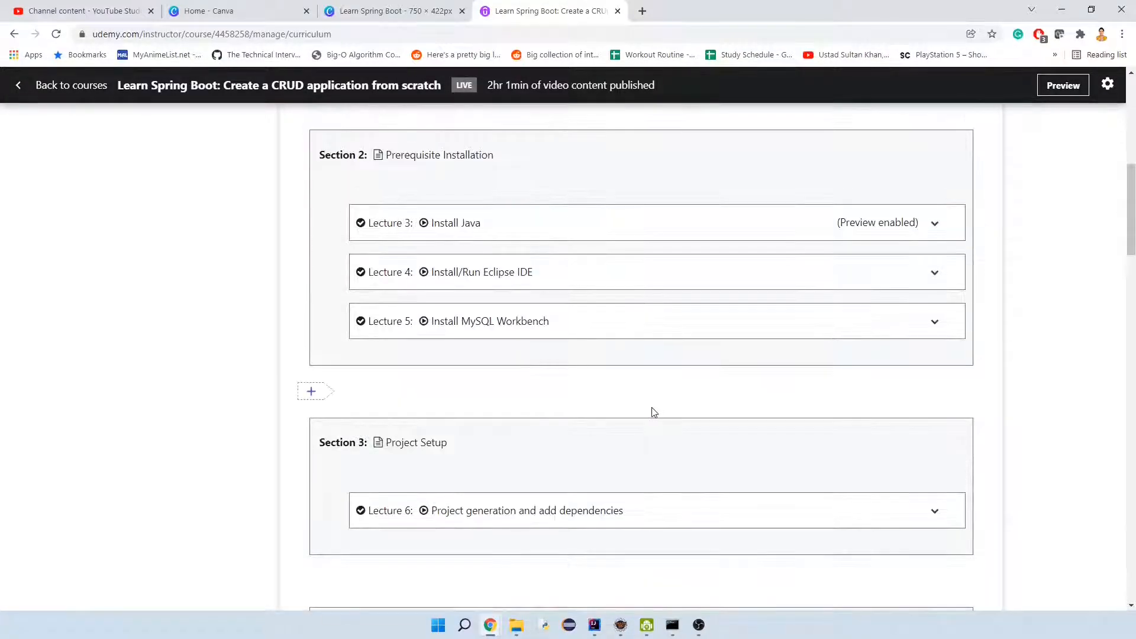
scroll(653, 413, up, 9)
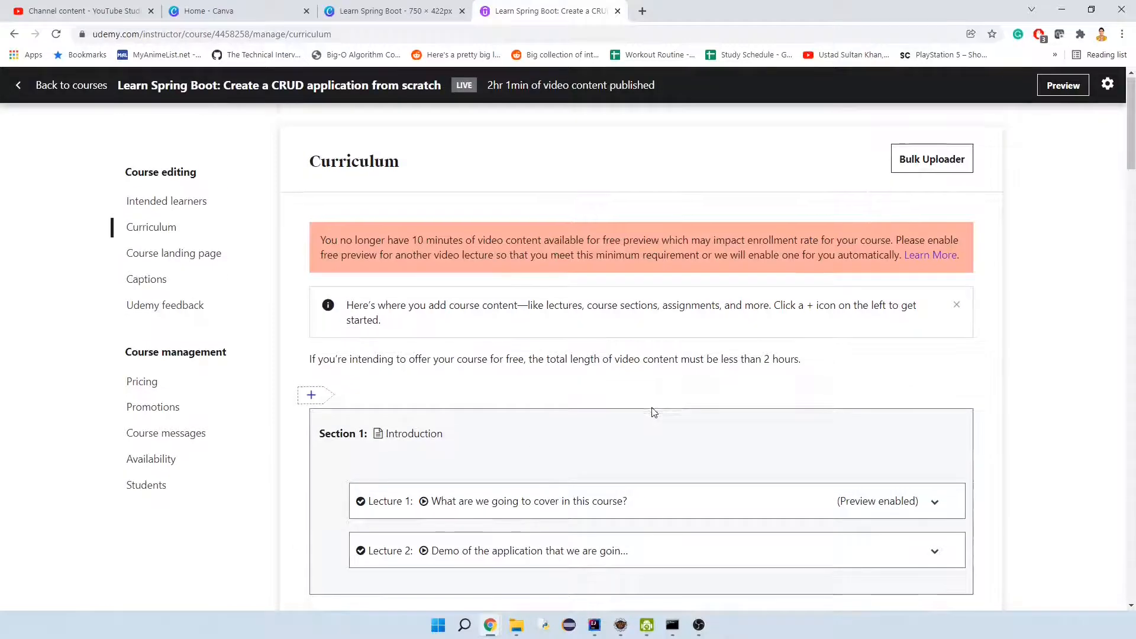
Expand Lecture 1, "What are we going to cover in this course?", to examine its video content and preview options.
scroll(653, 413, down, 3)
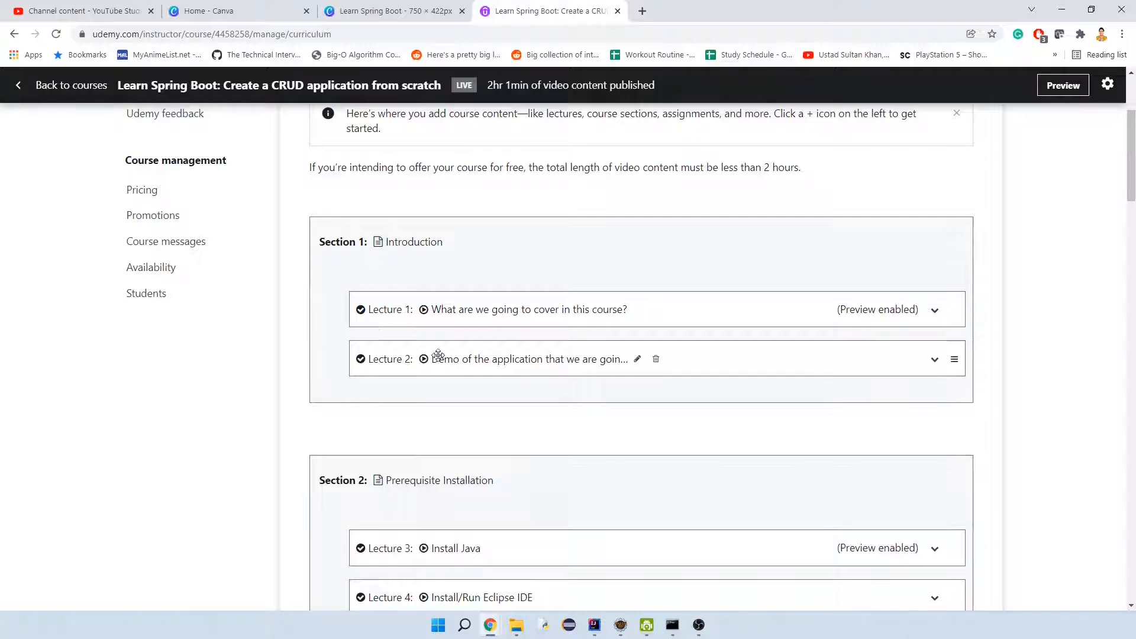
click(934, 311)
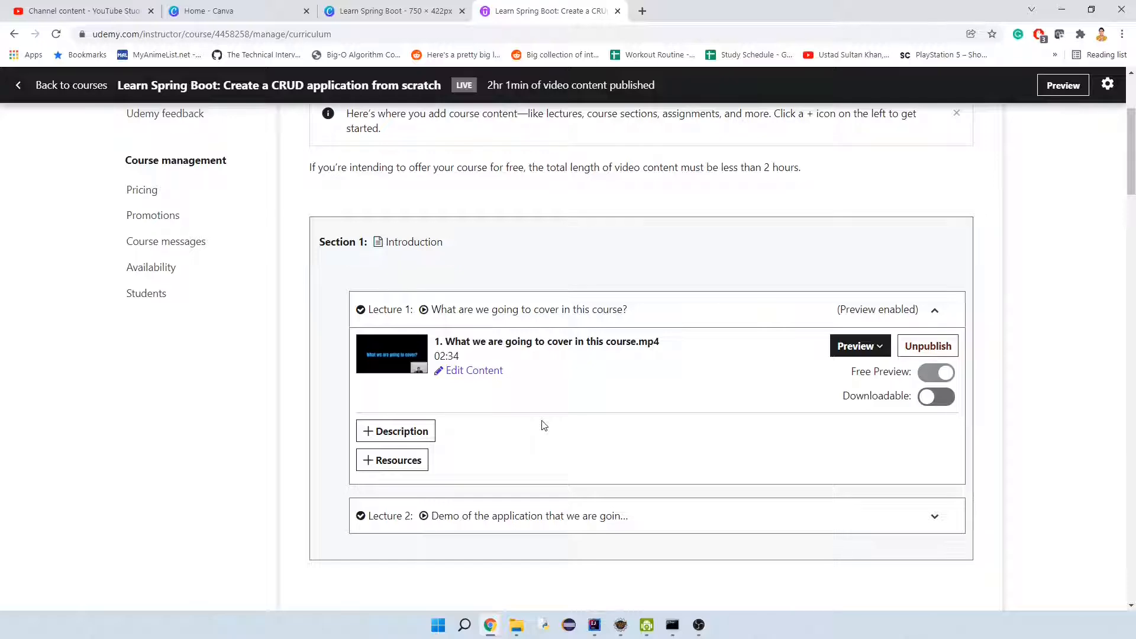
scroll(541, 424, up, 3)
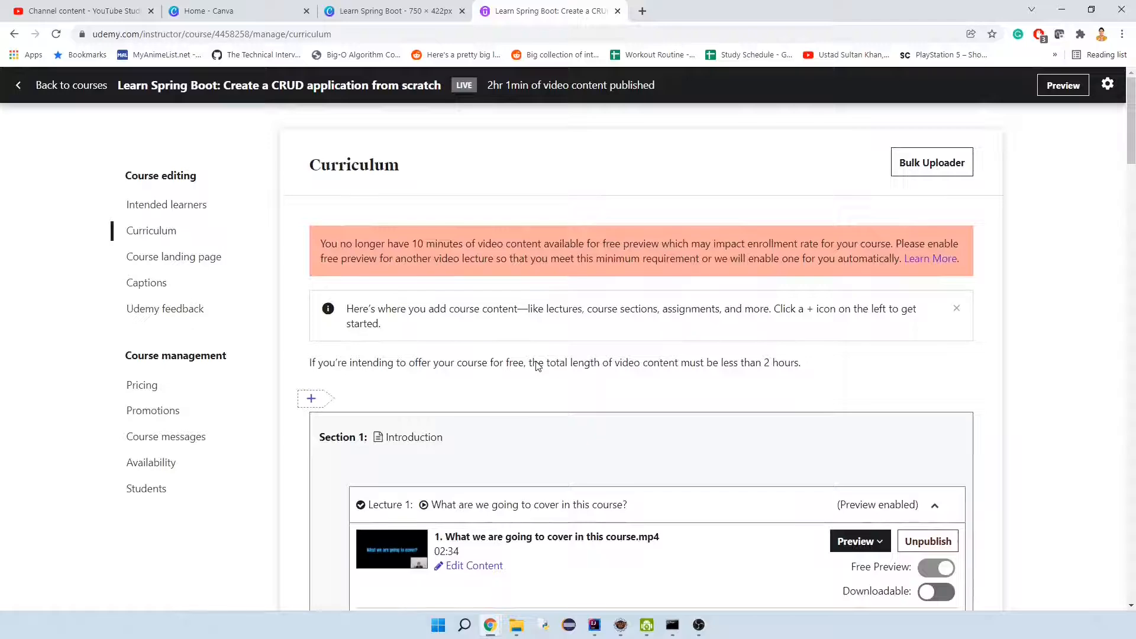
Open the course landing page and read the title, subtitle and full course description, including its bulleted feature lists.
click(219, 258)
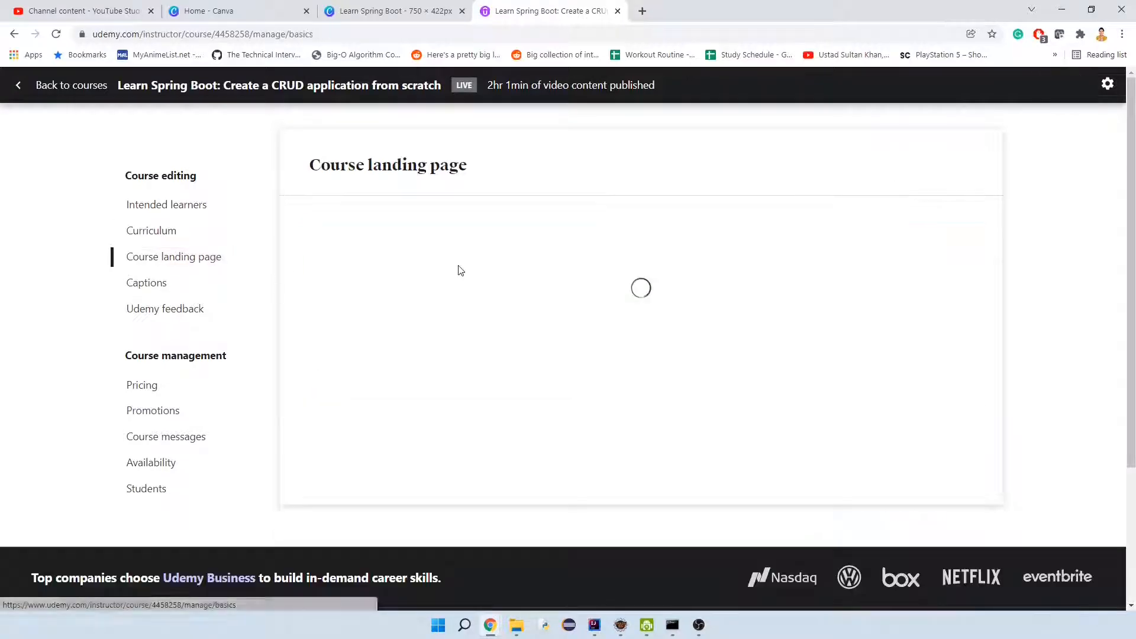
scroll(847, 353, down, 2)
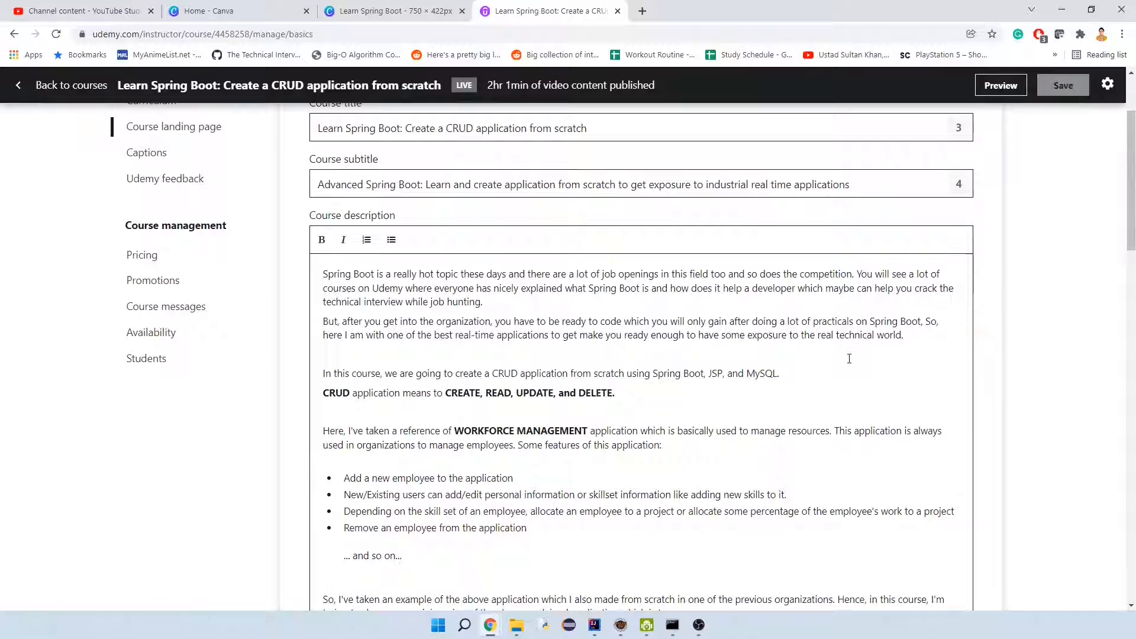
scroll(848, 357, down, 3)
scroll(848, 358, up, 3)
scroll(506, 341, down, 2)
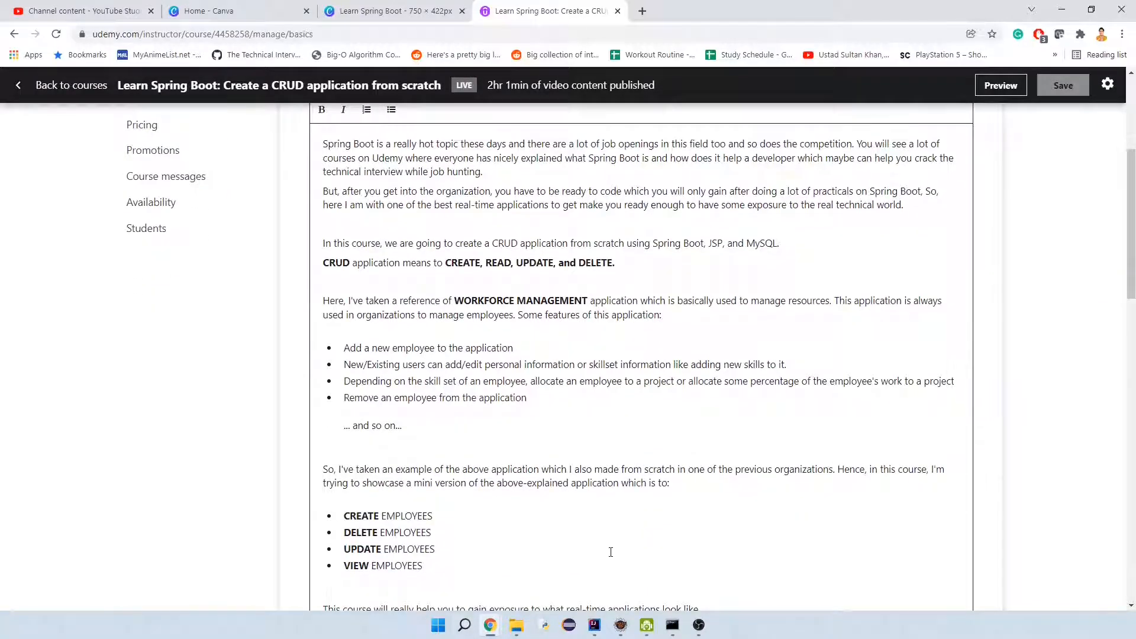
scroll(610, 552, down, 2)
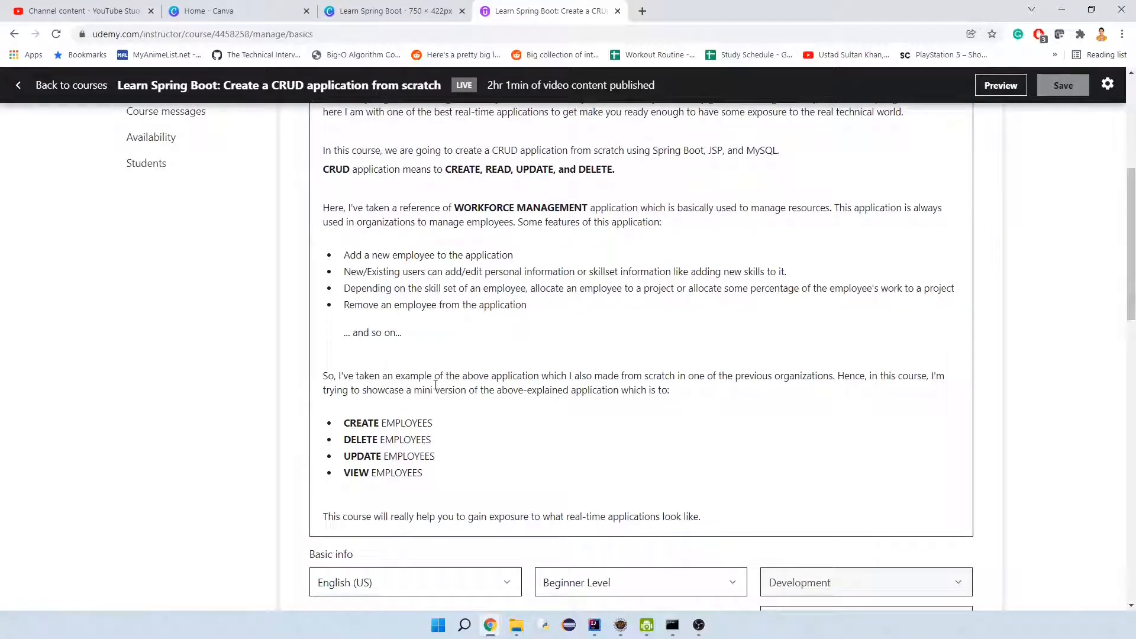
scroll(459, 436, up, 2)
scroll(594, 461, down, 3)
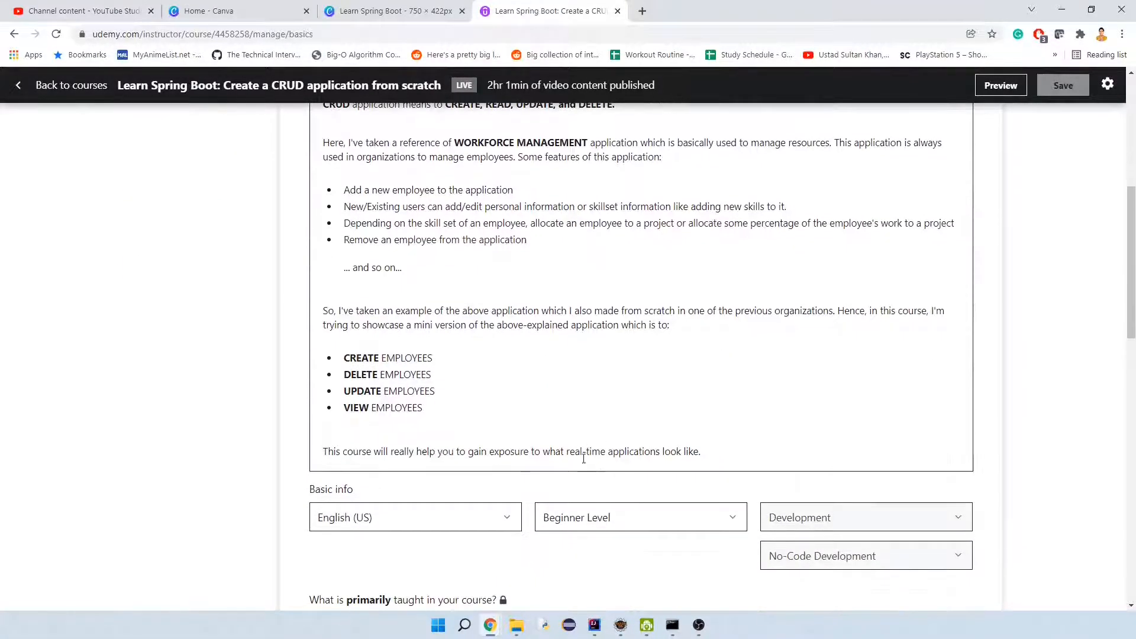
scroll(359, 275, up, 3)
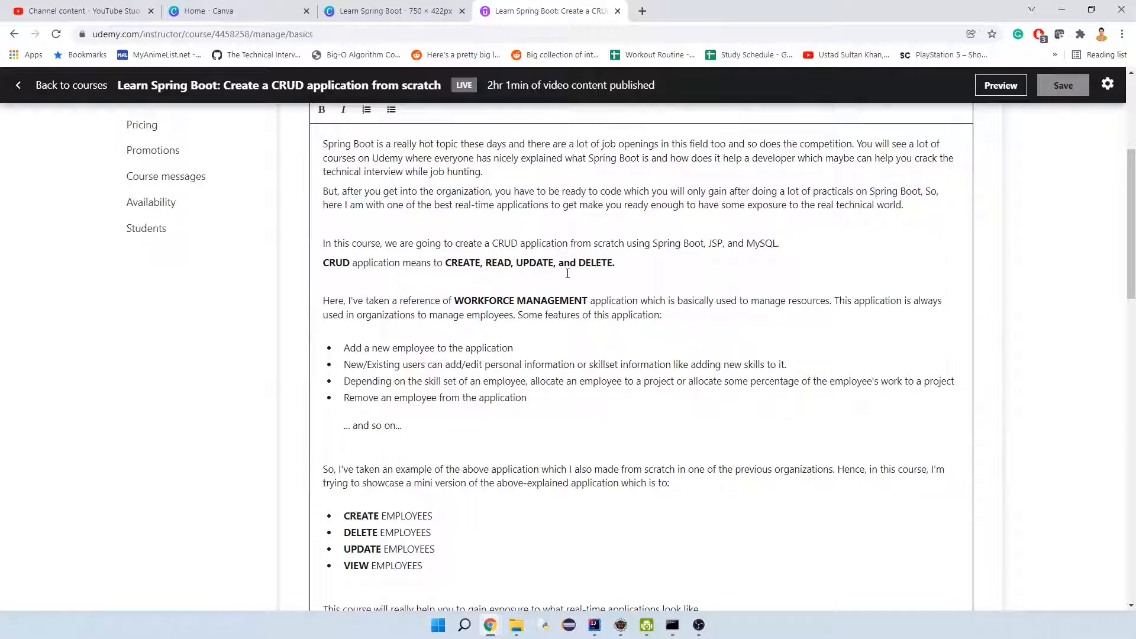
Highlight the description's "But, after you get into the organization" paragraph, deselect it, and review the basic info, course image and promotional video.
drag(904, 204, 299, 196)
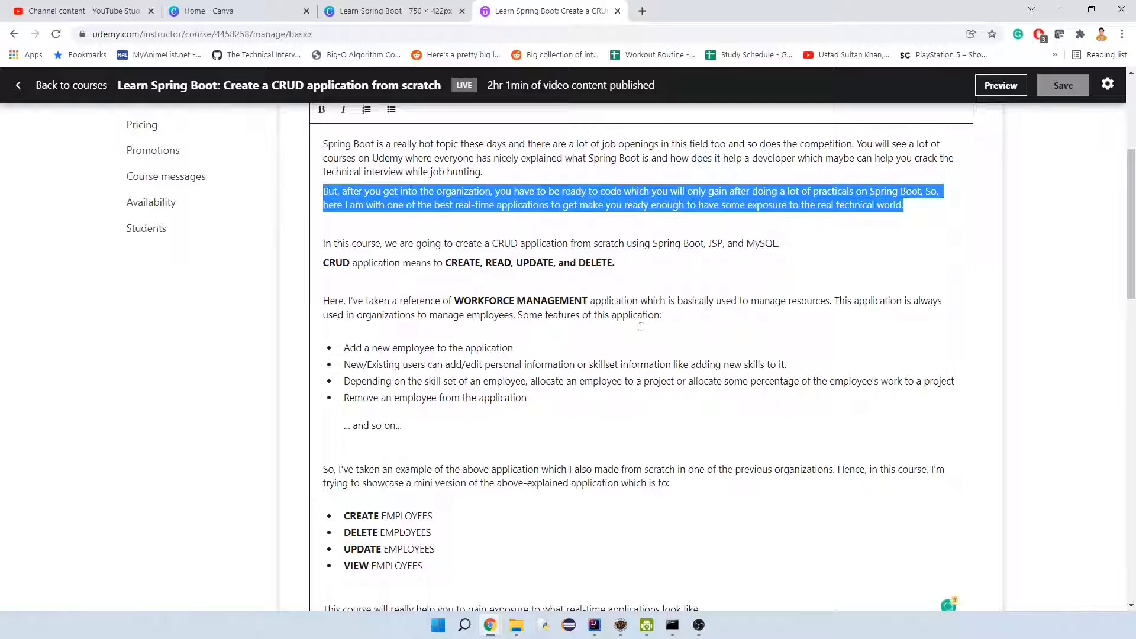
click(626, 383)
scroll(1024, 355, down, 3)
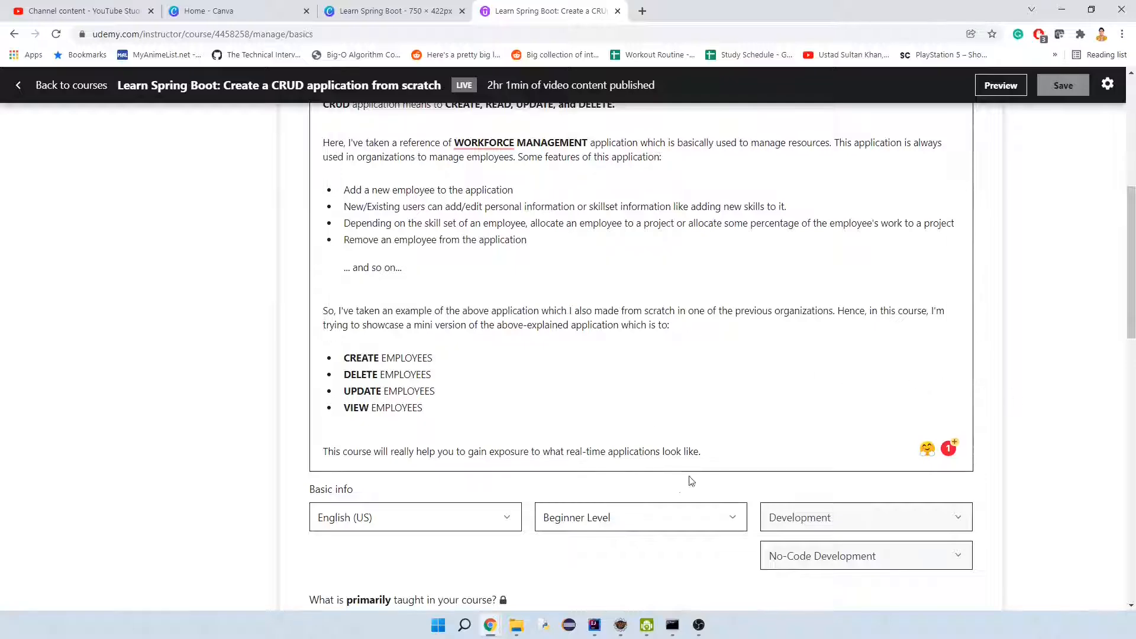
scroll(979, 386, down, 6)
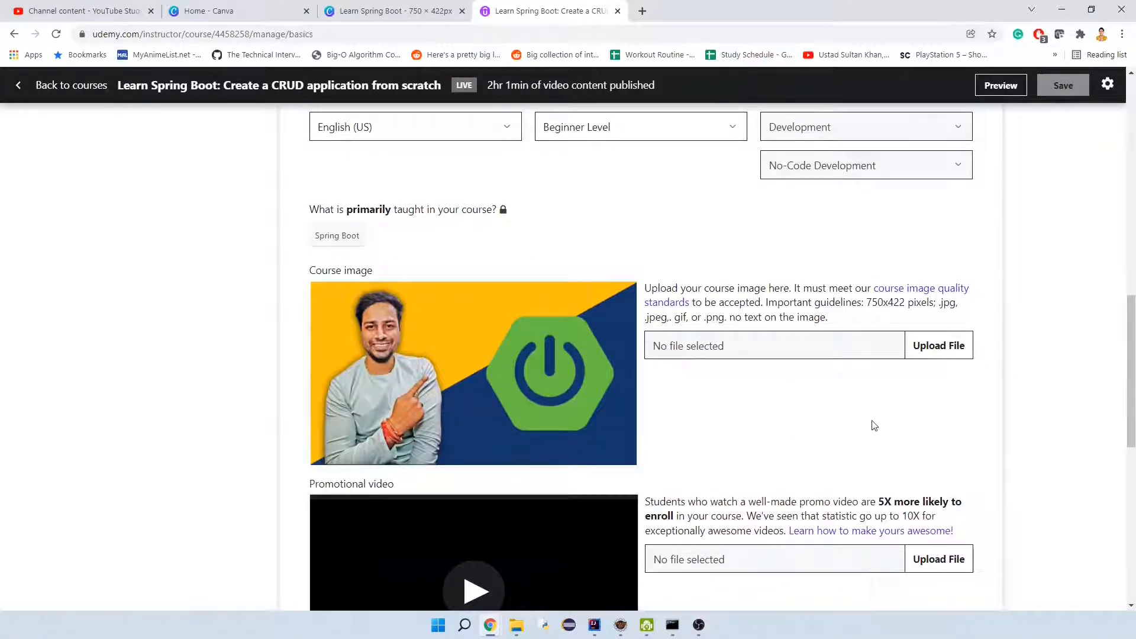
scroll(872, 424, down, 5)
scroll(872, 424, up, 4)
scroll(872, 421, up, 15)
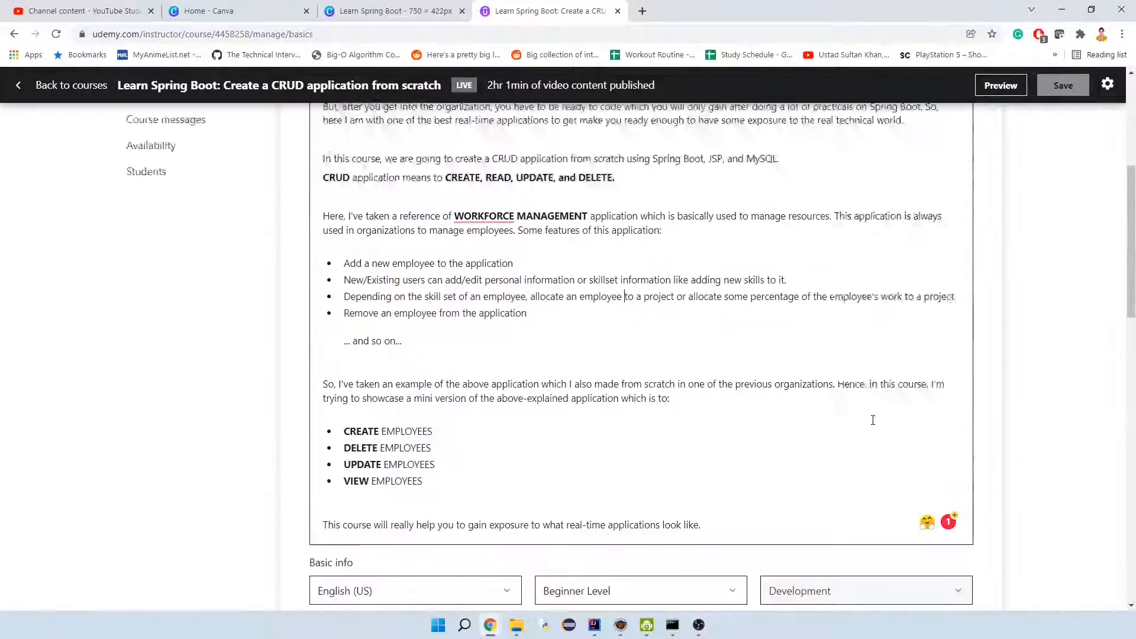